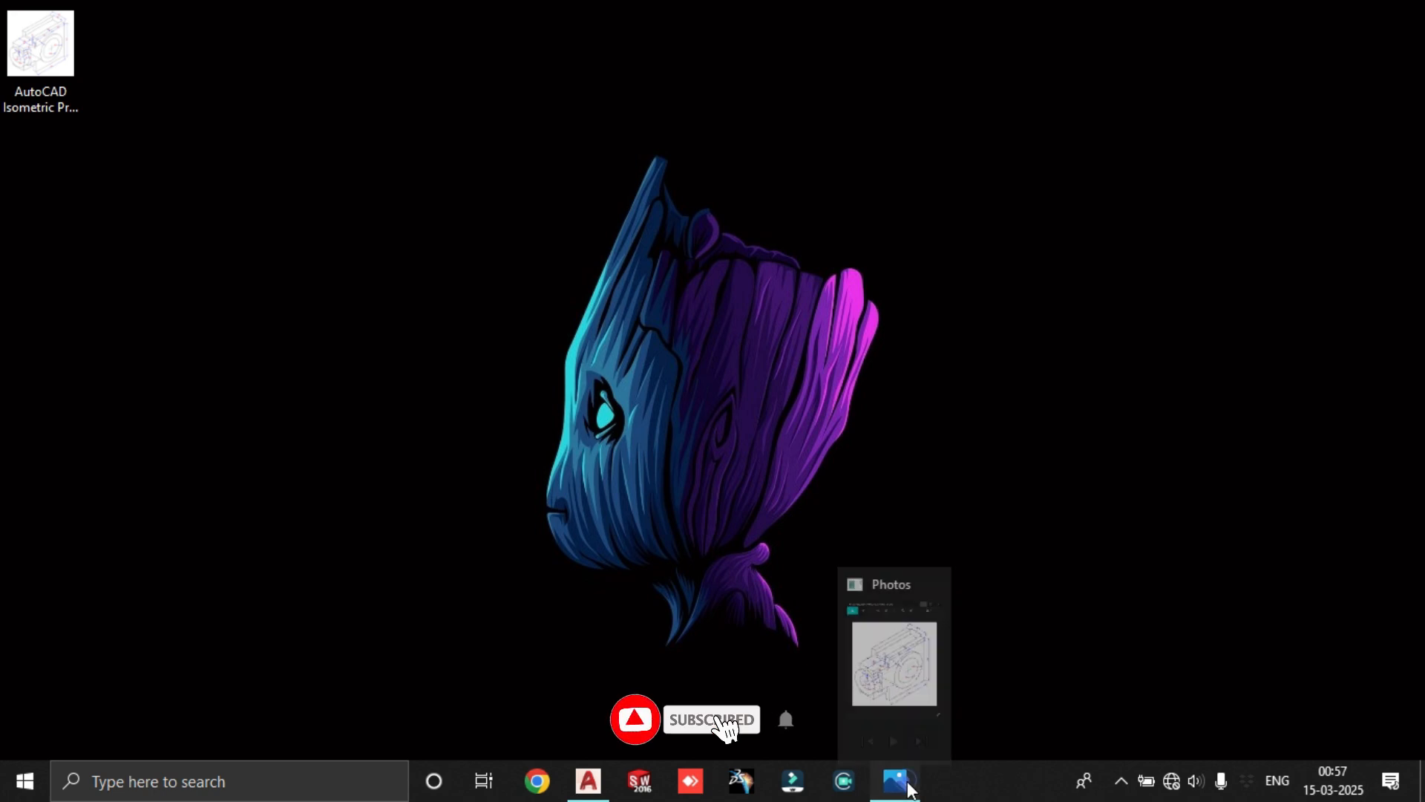
Turn on isometric drafting in AutoCAD and show the AutoCAD Isometric Practice Video 12_.png reference image beside the drawing
click(895, 780)
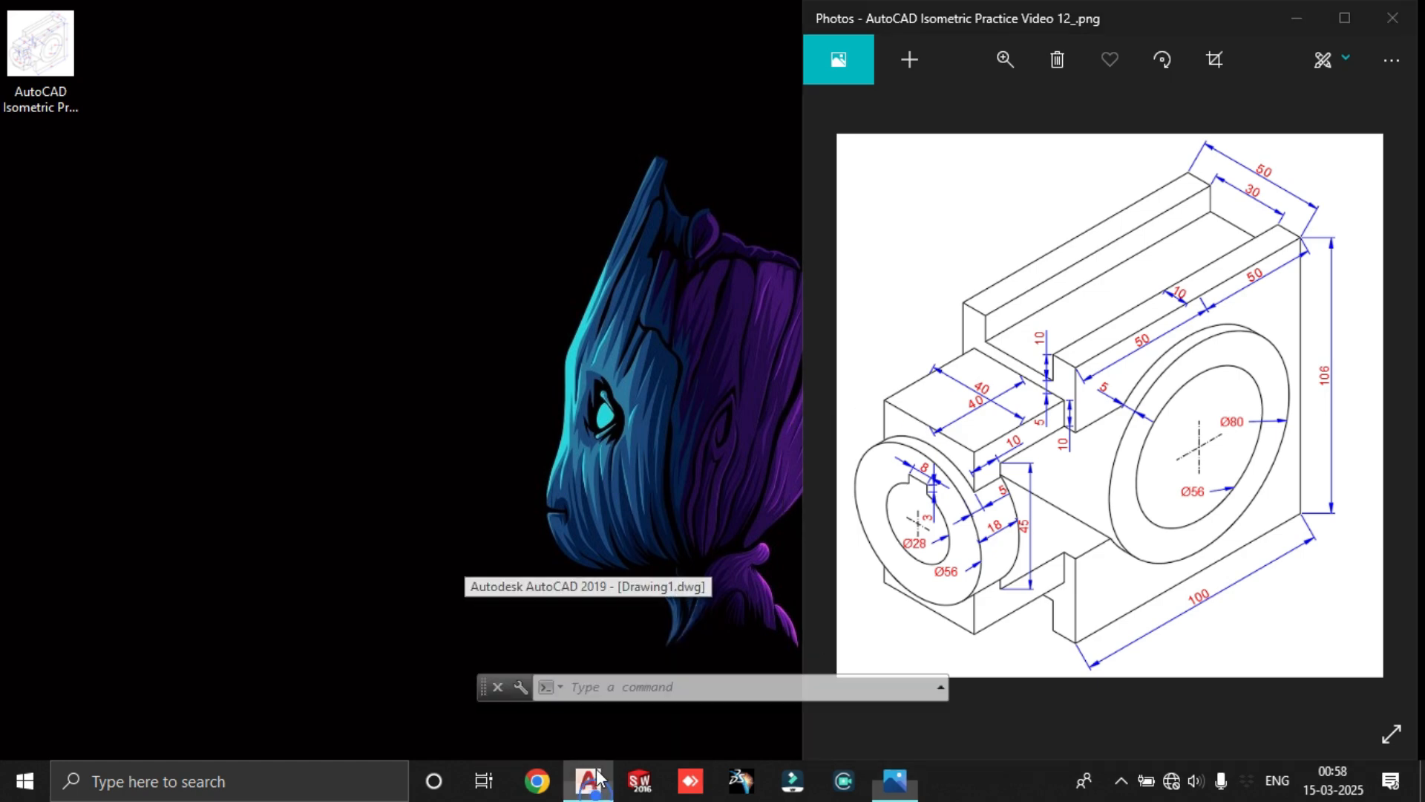
click(631, 653)
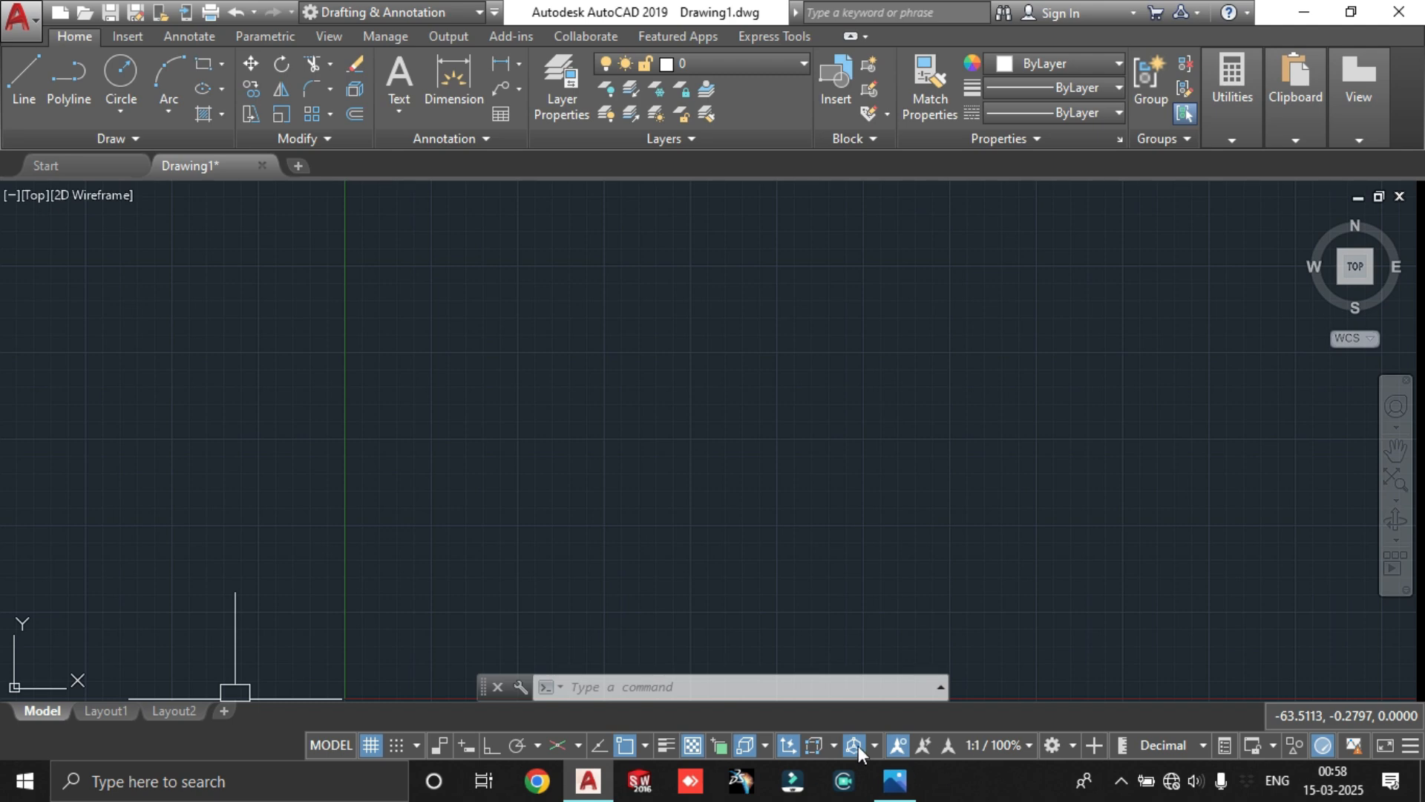
click(558, 742)
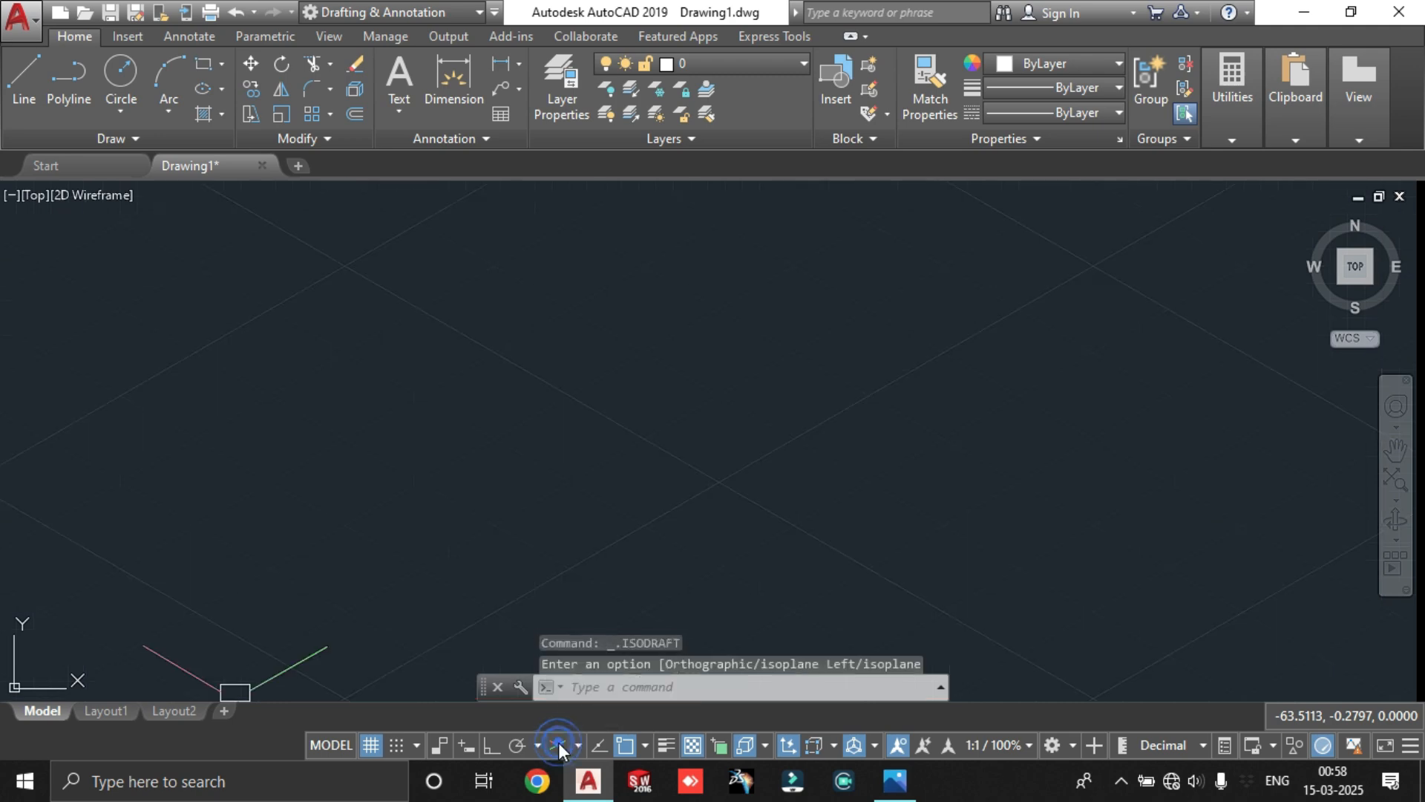
scroll(673, 405, up, 5)
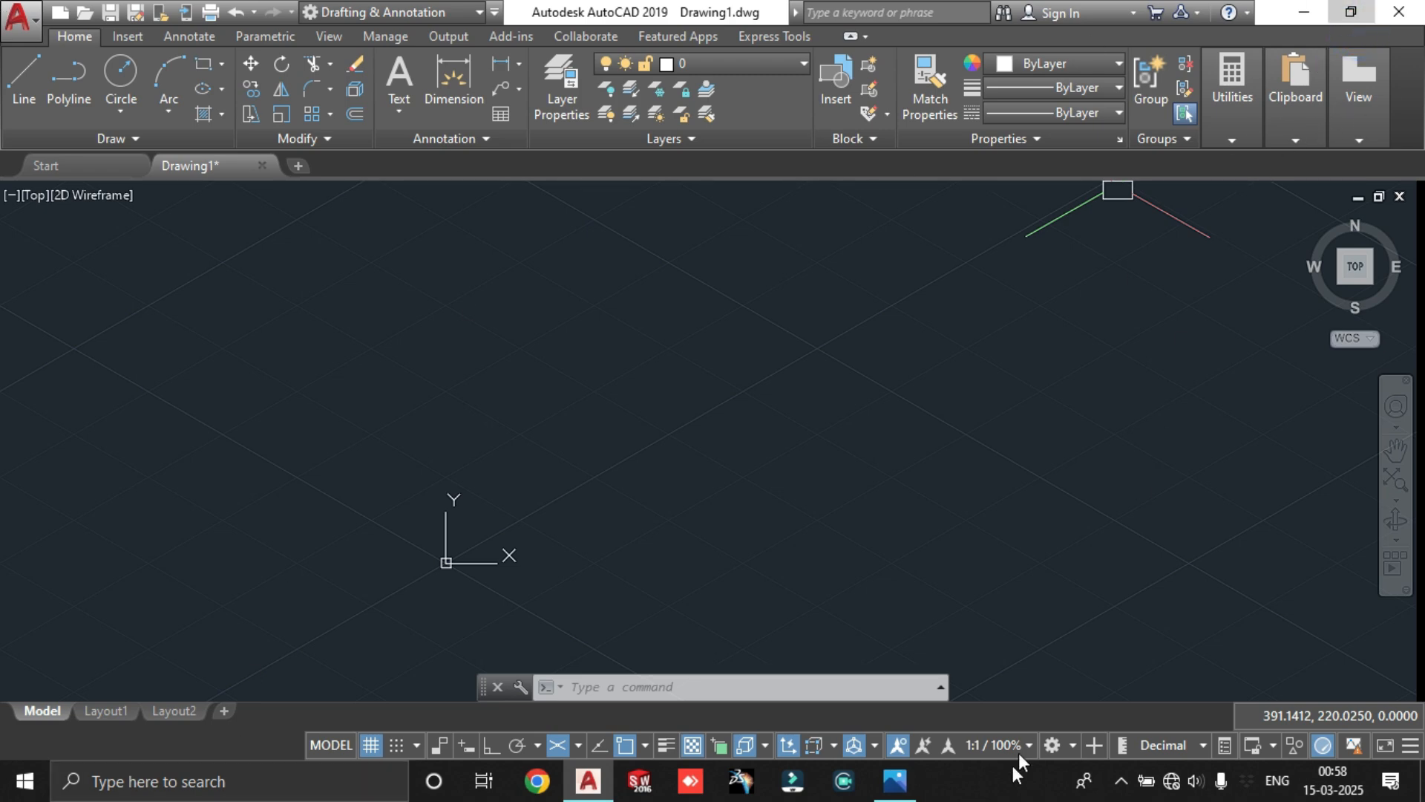
click(894, 780)
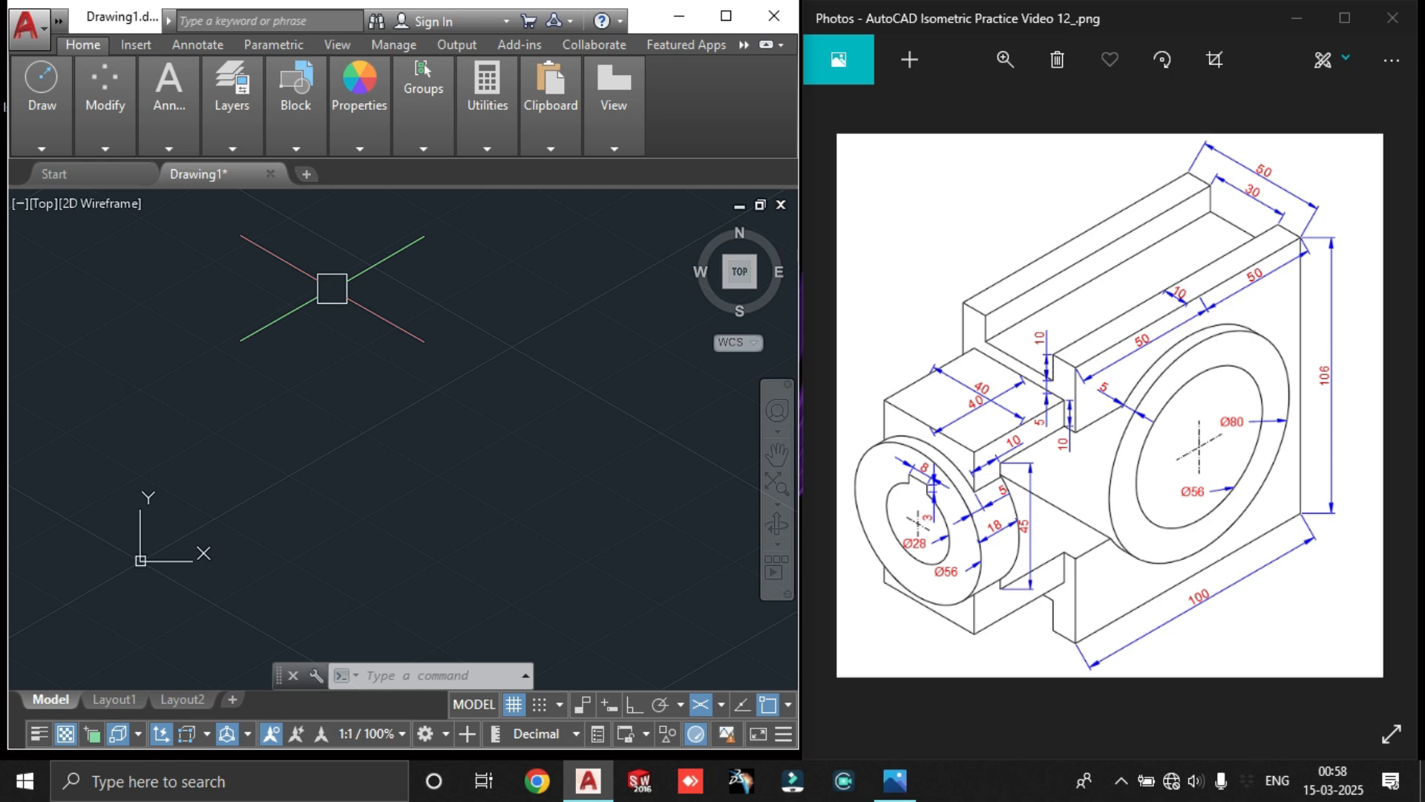
middle_click(239, 480)
middle_click(239, 480)
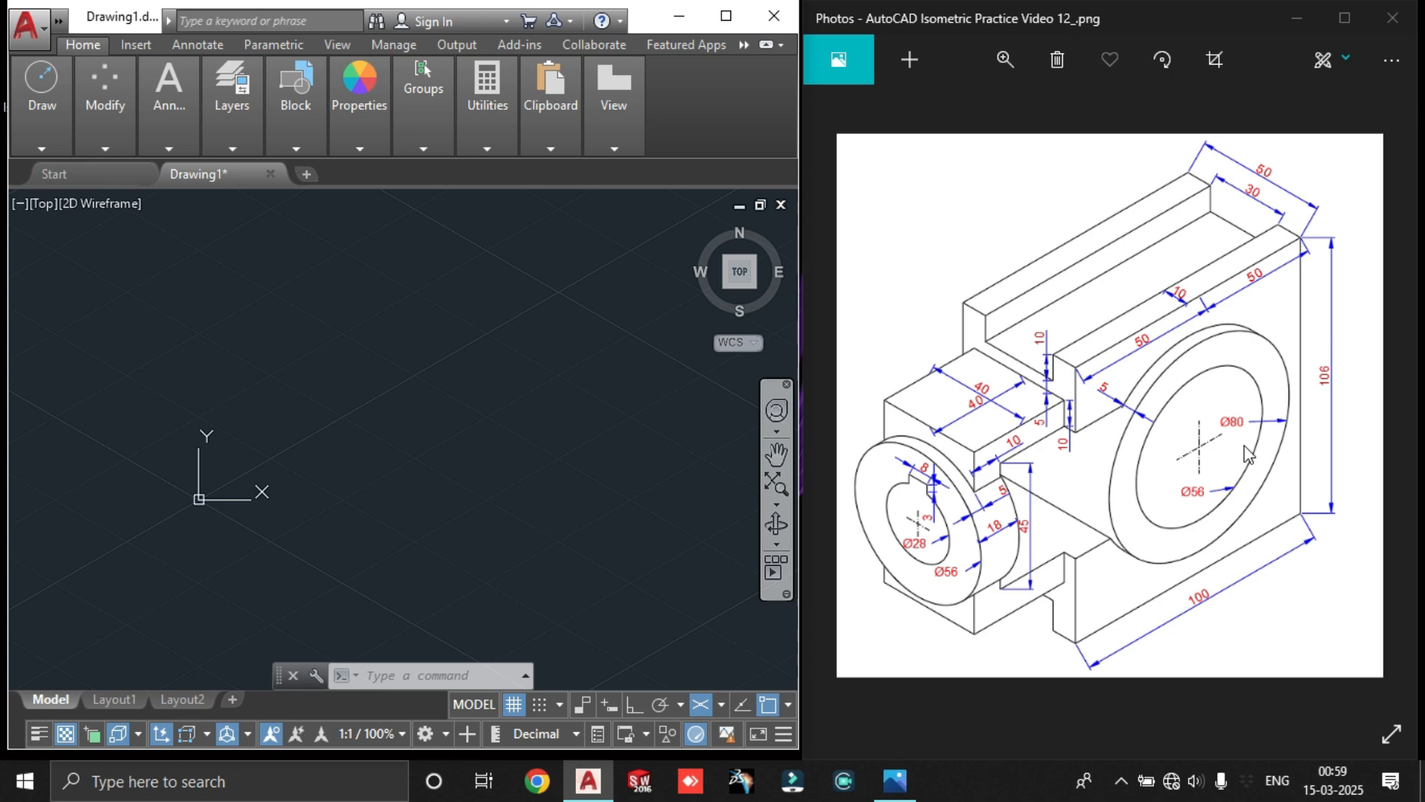
click(426, 398)
click(345, 460)
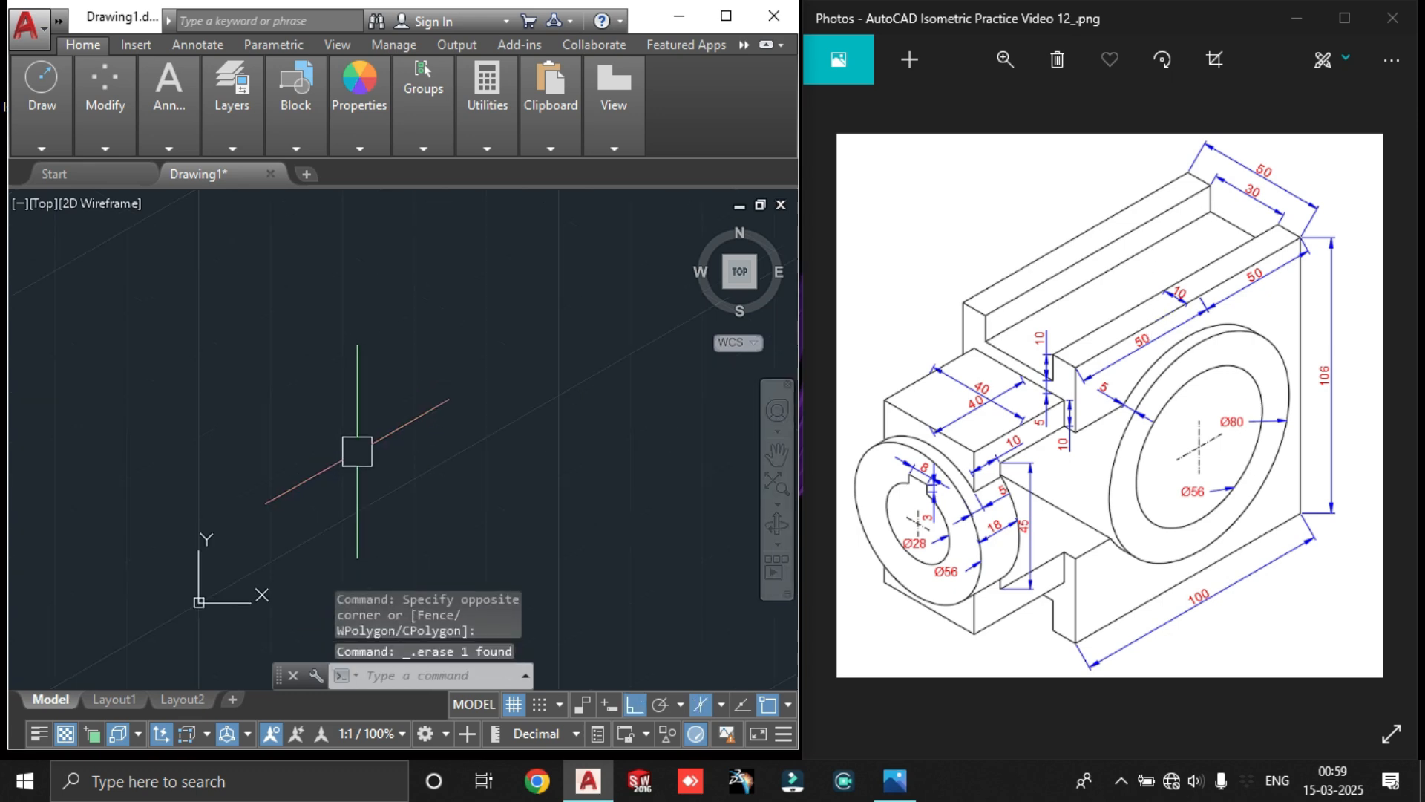
Draw a closed four-line face on the right isoplane, 106 units high and 100 units long along the 30° axis
text(l)
key(Return)
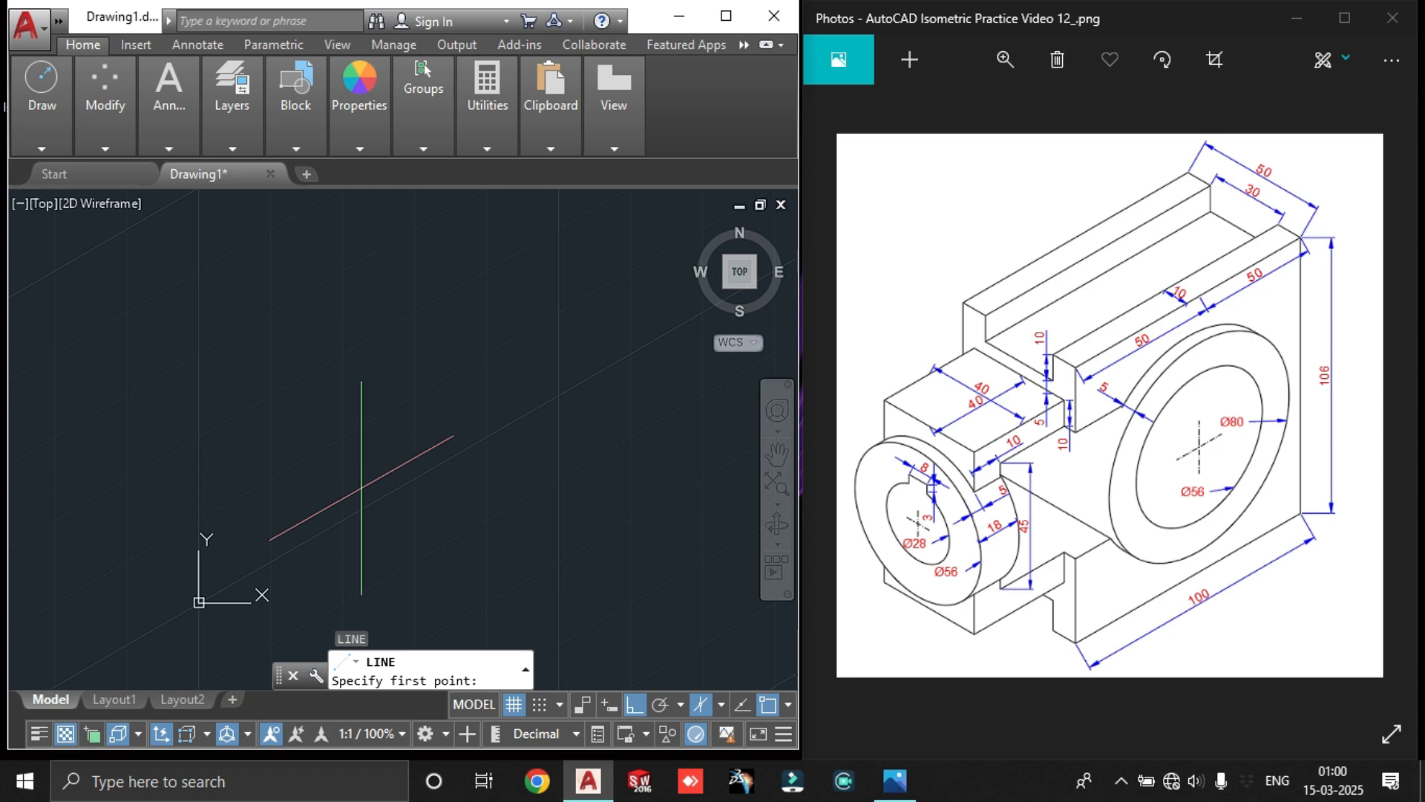
click(362, 487)
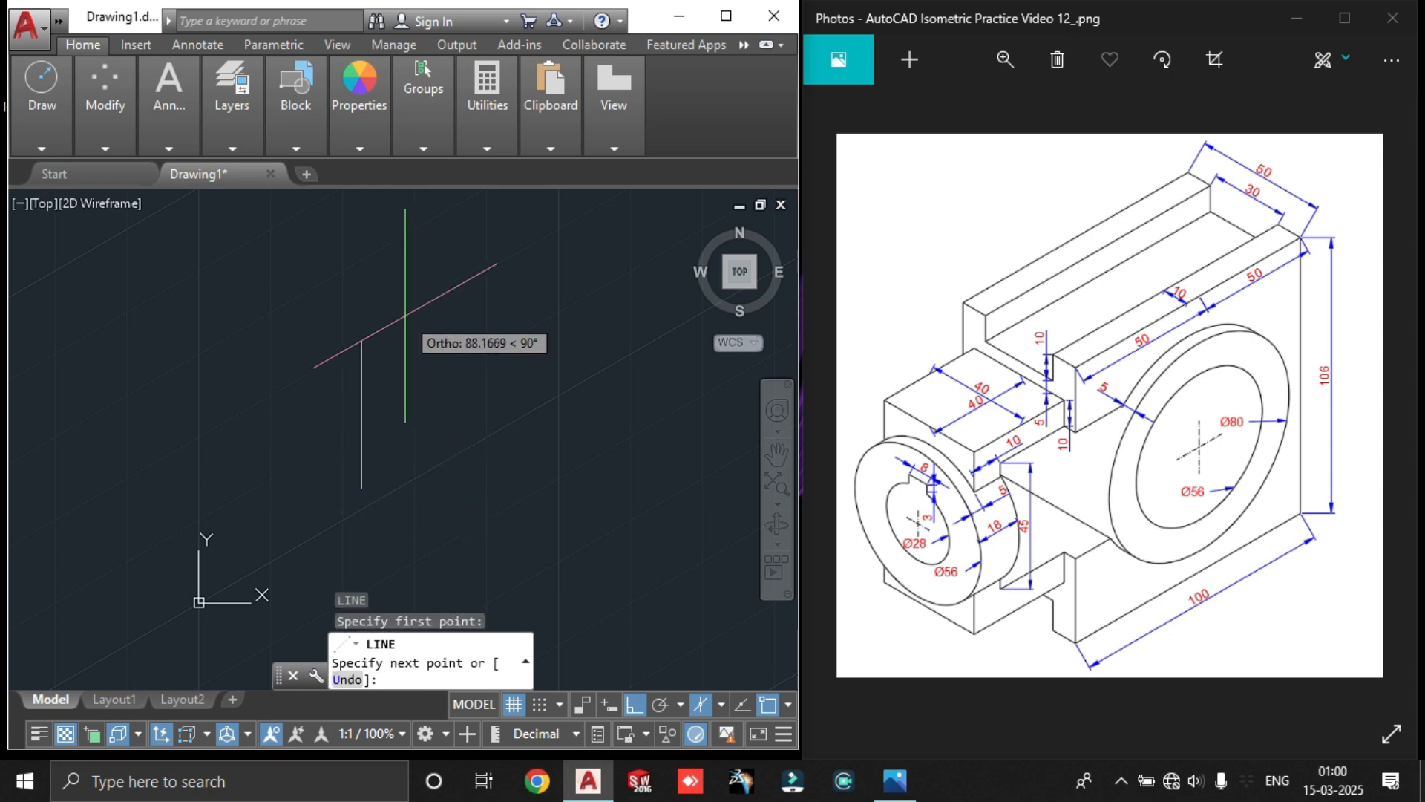
text(106)
key(Return)
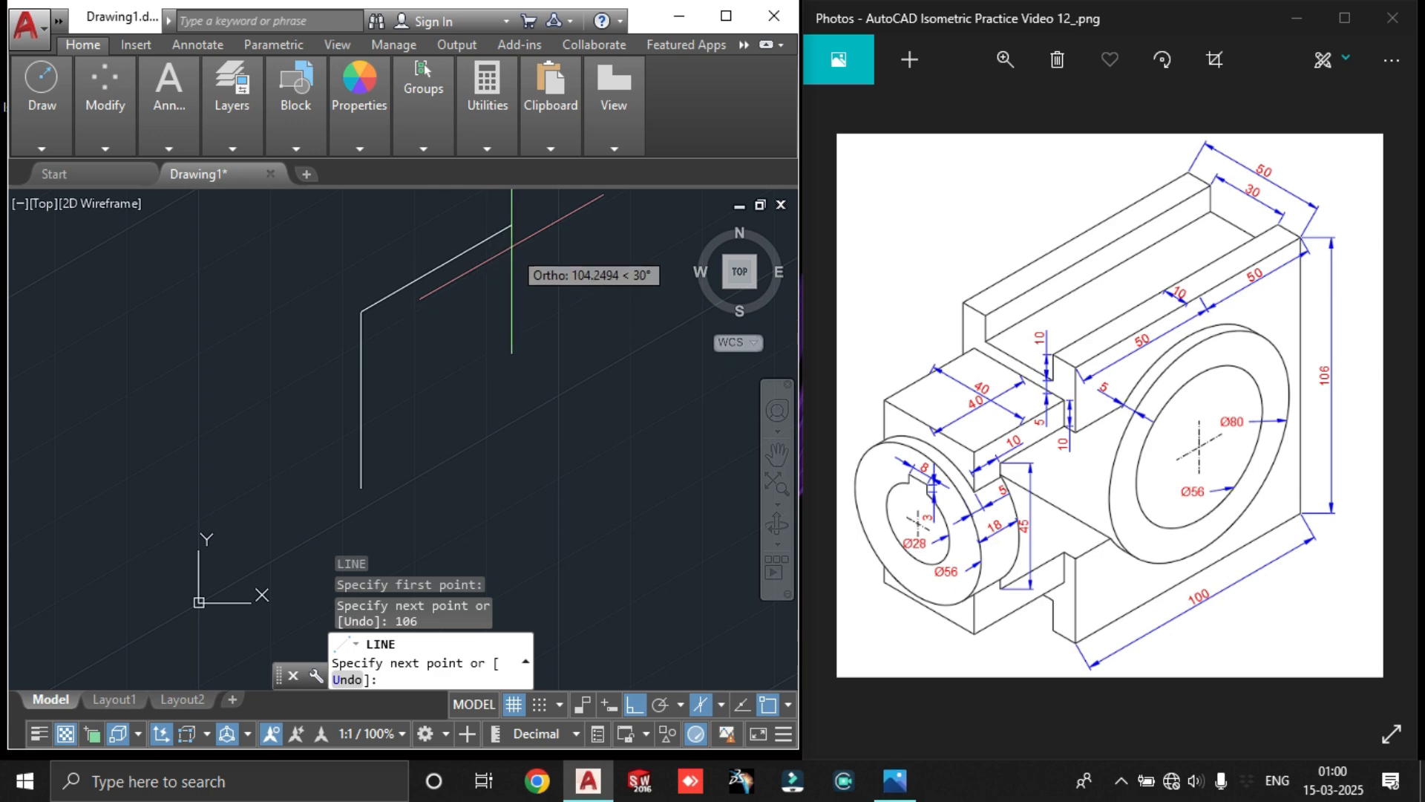
text(100)
key(Return)
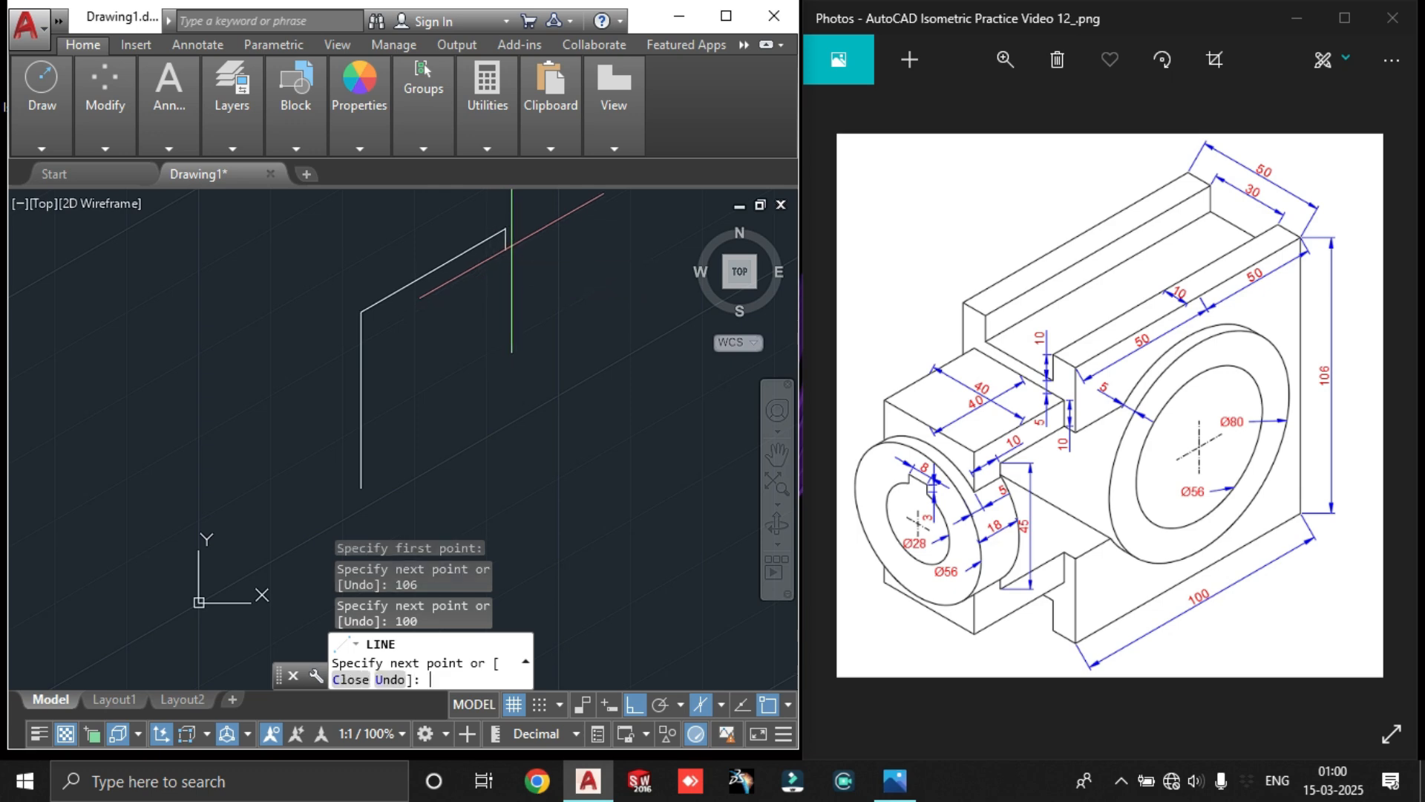
text(106)
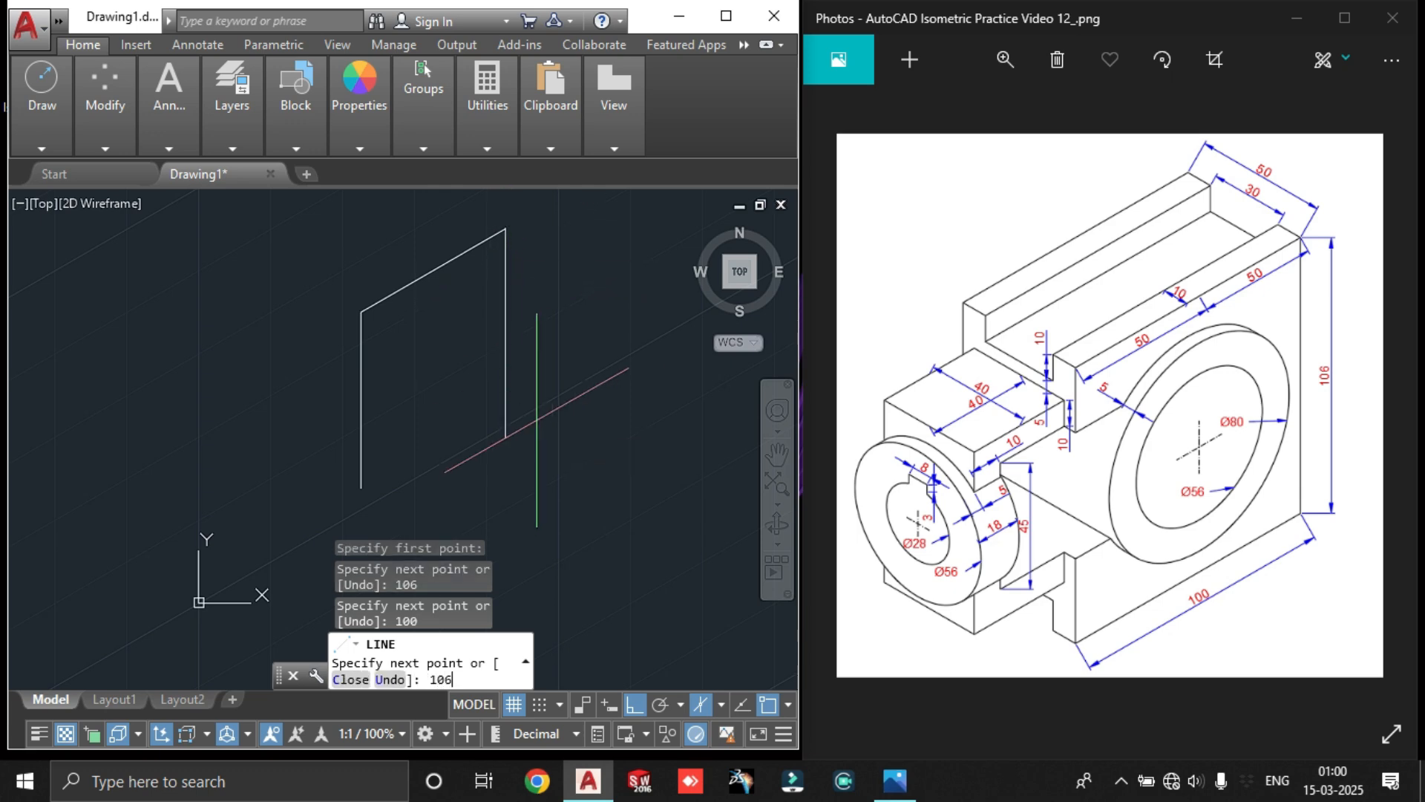
key(Return)
click(362, 488)
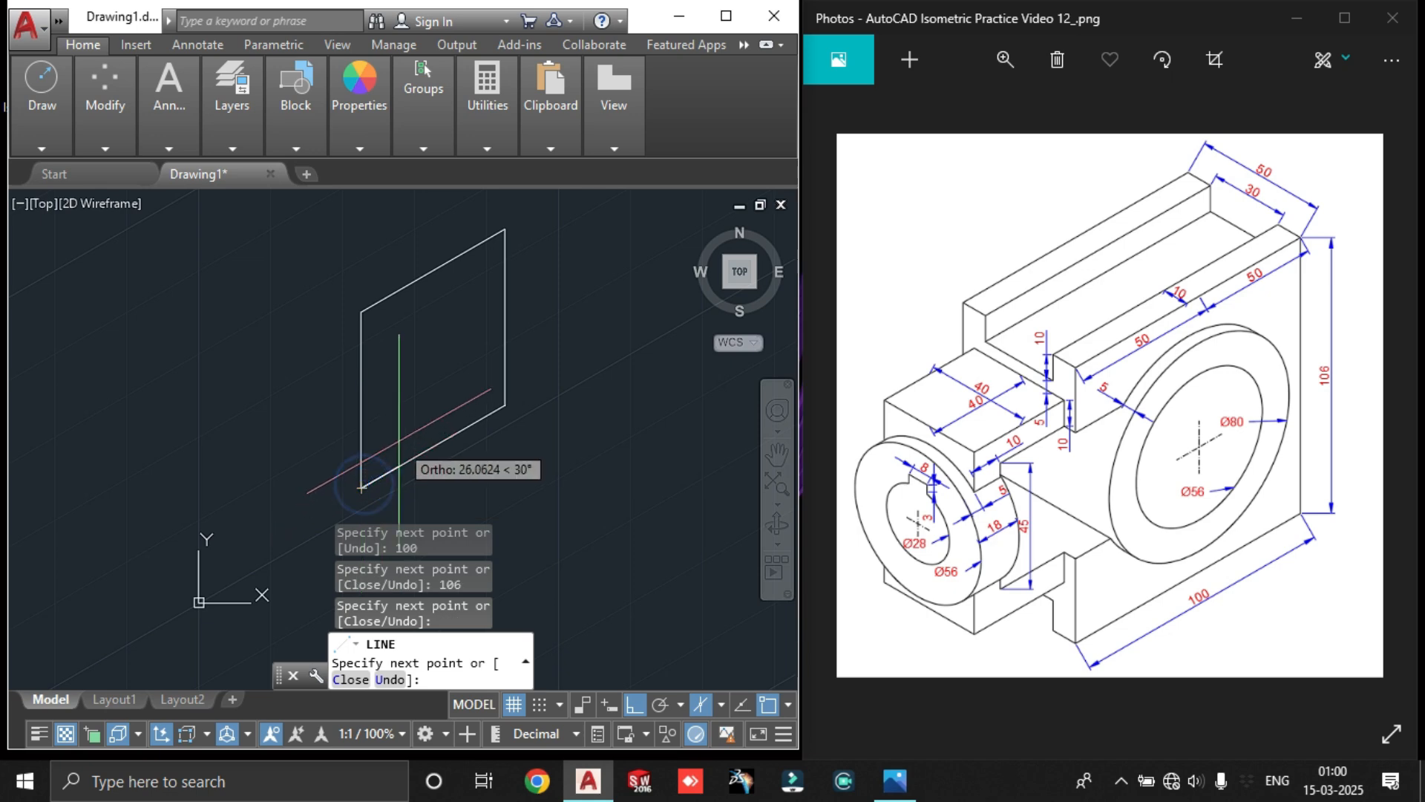
right_click(401, 443)
click(438, 456)
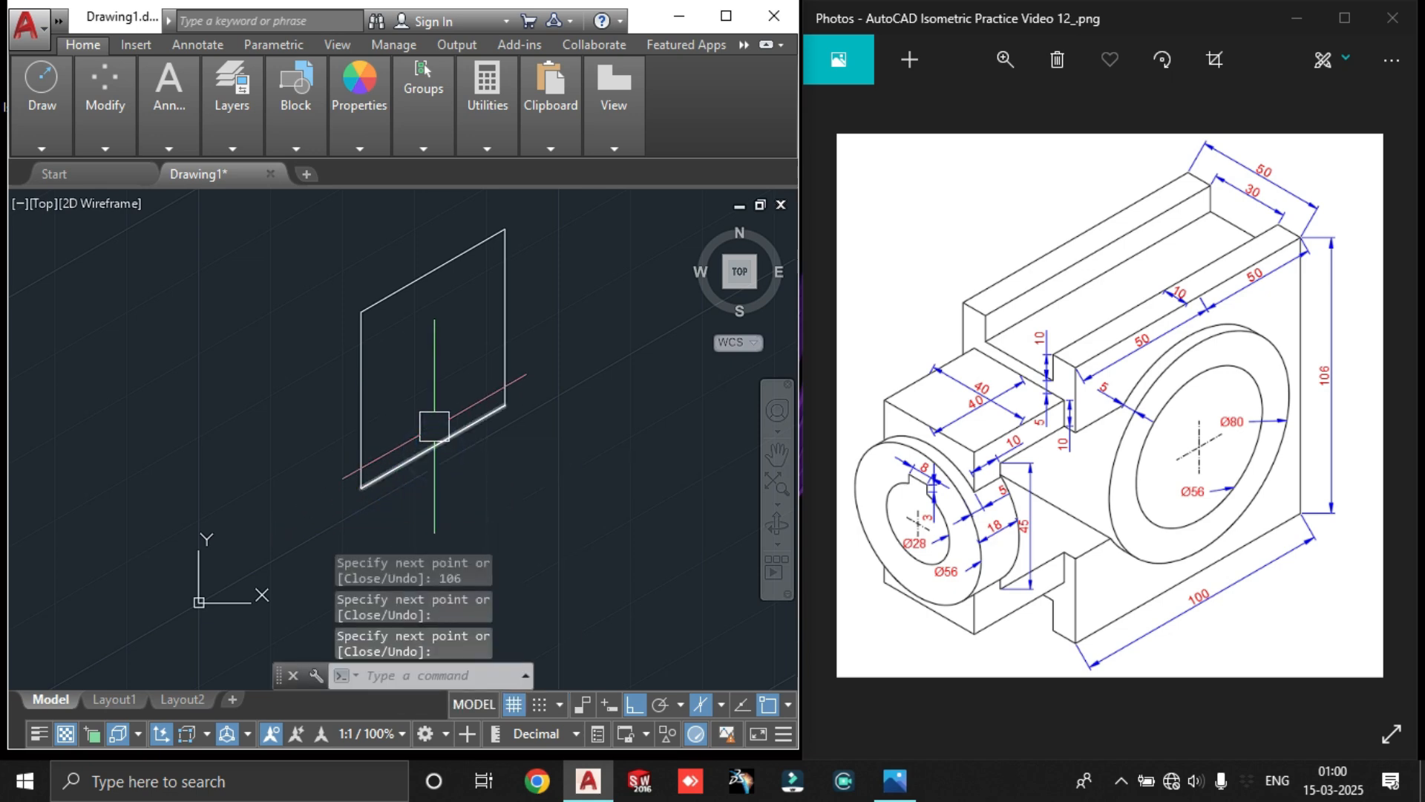
Join the four lines of the face into one polyline
middle_drag(484, 395, 445, 379)
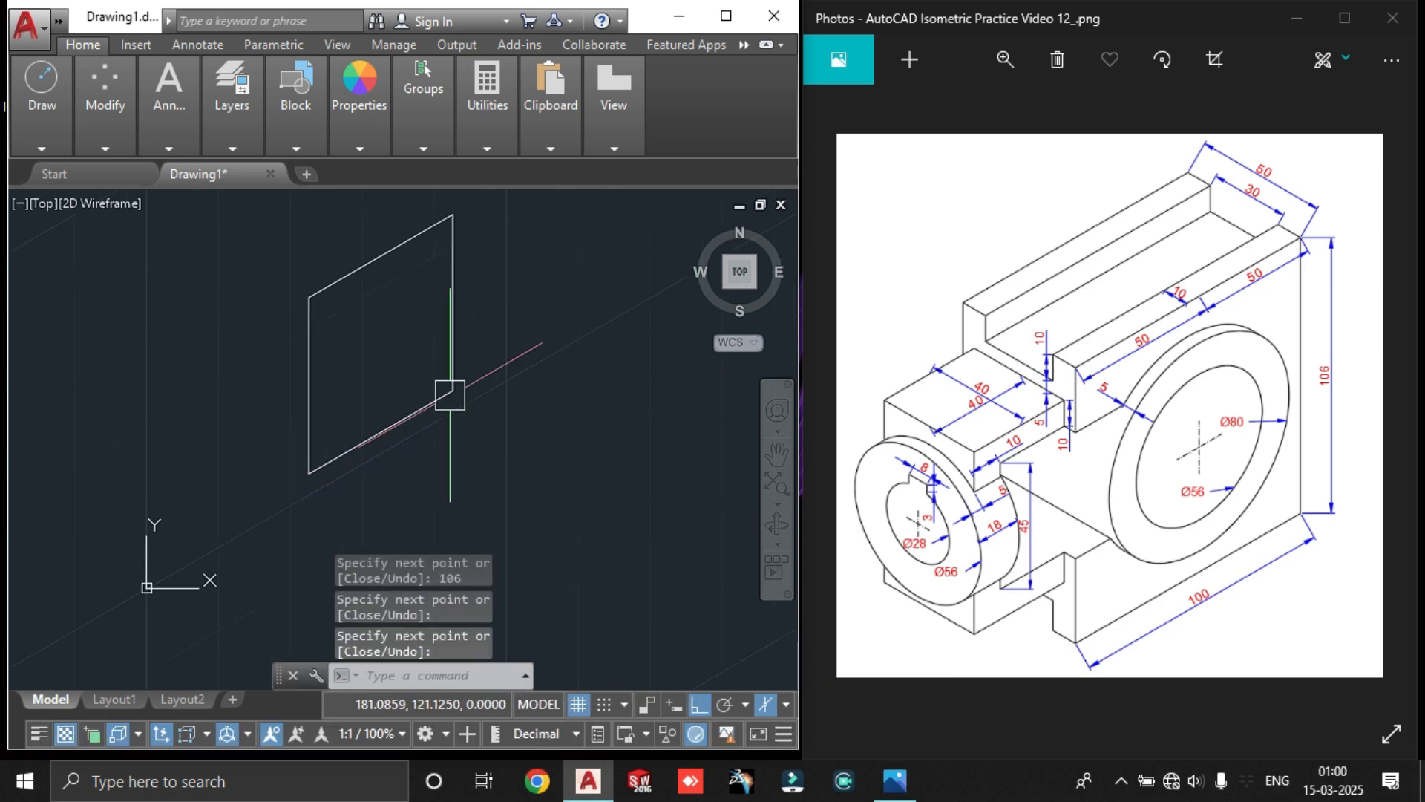
click(523, 478)
click(281, 213)
text(J)
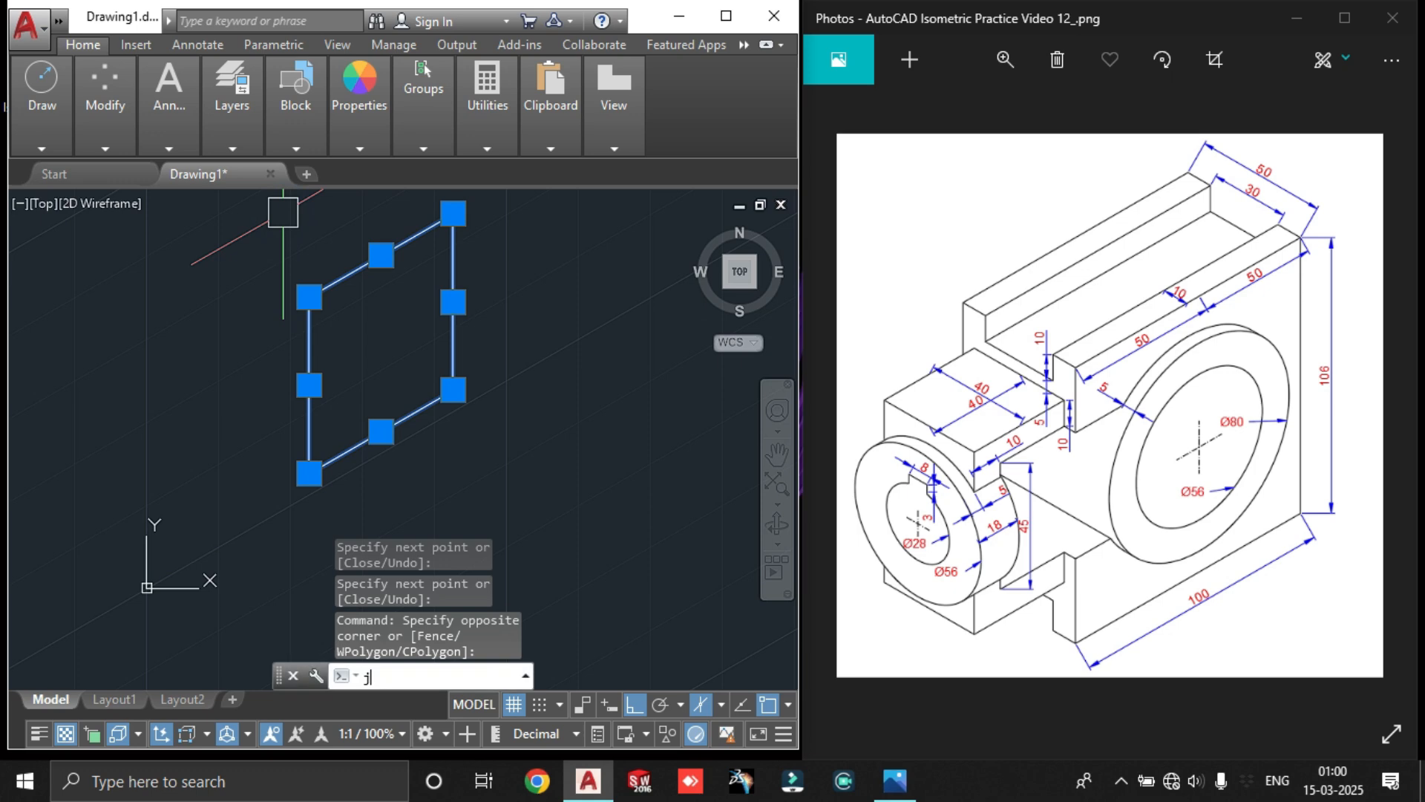
key(Return)
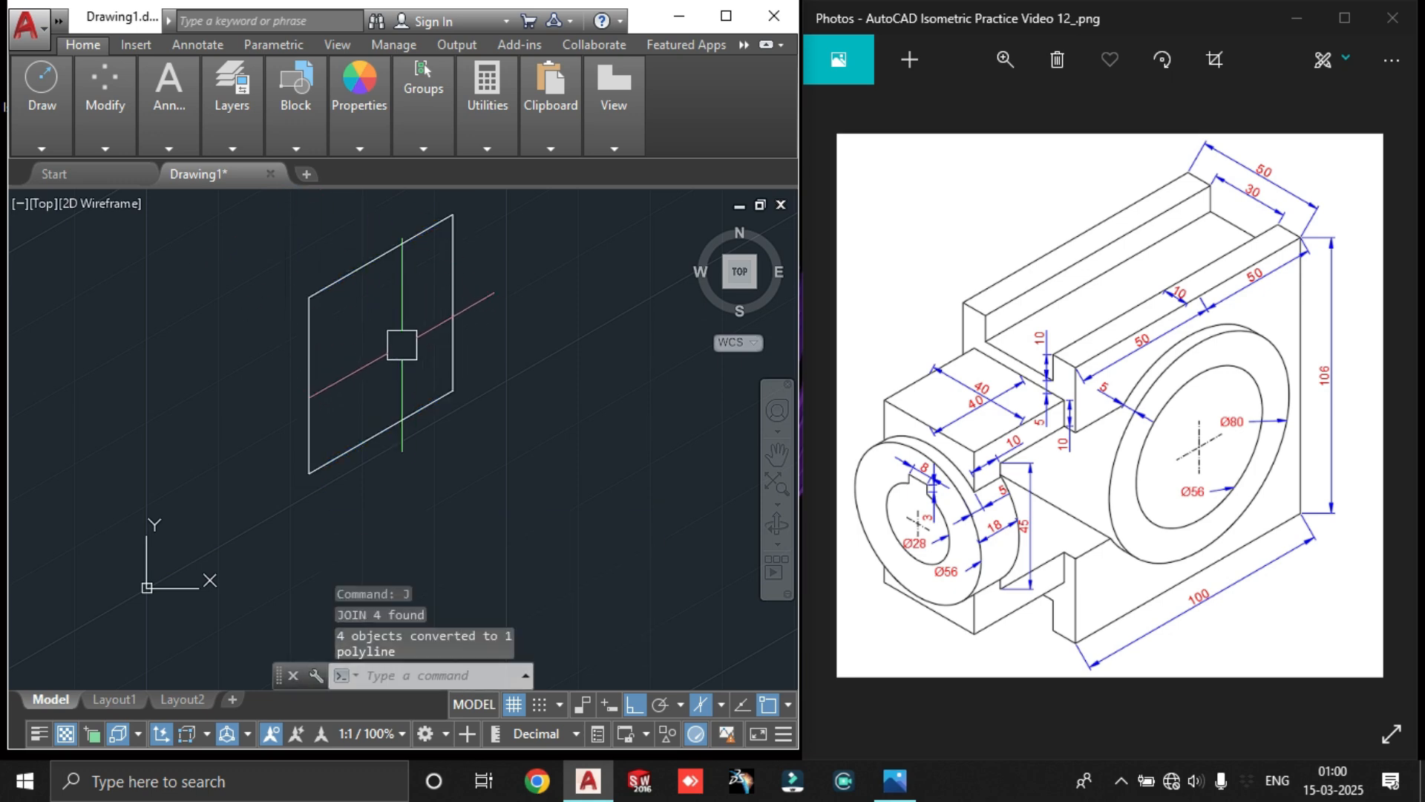
Copy the joined face outline 10 units backwards along the 150° axis, working on the left isoplane
middle_drag(403, 344, 414, 385)
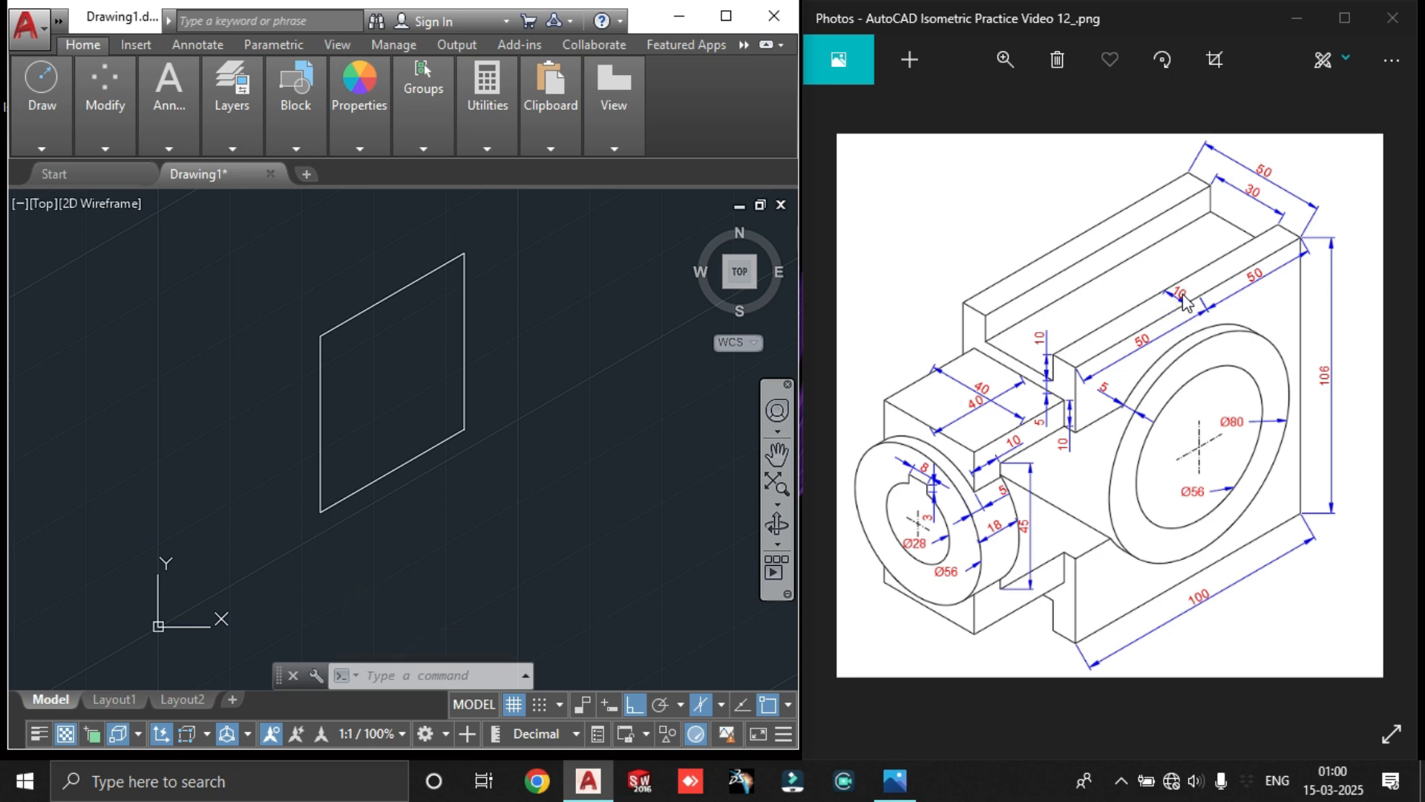
click(500, 321)
click(460, 393)
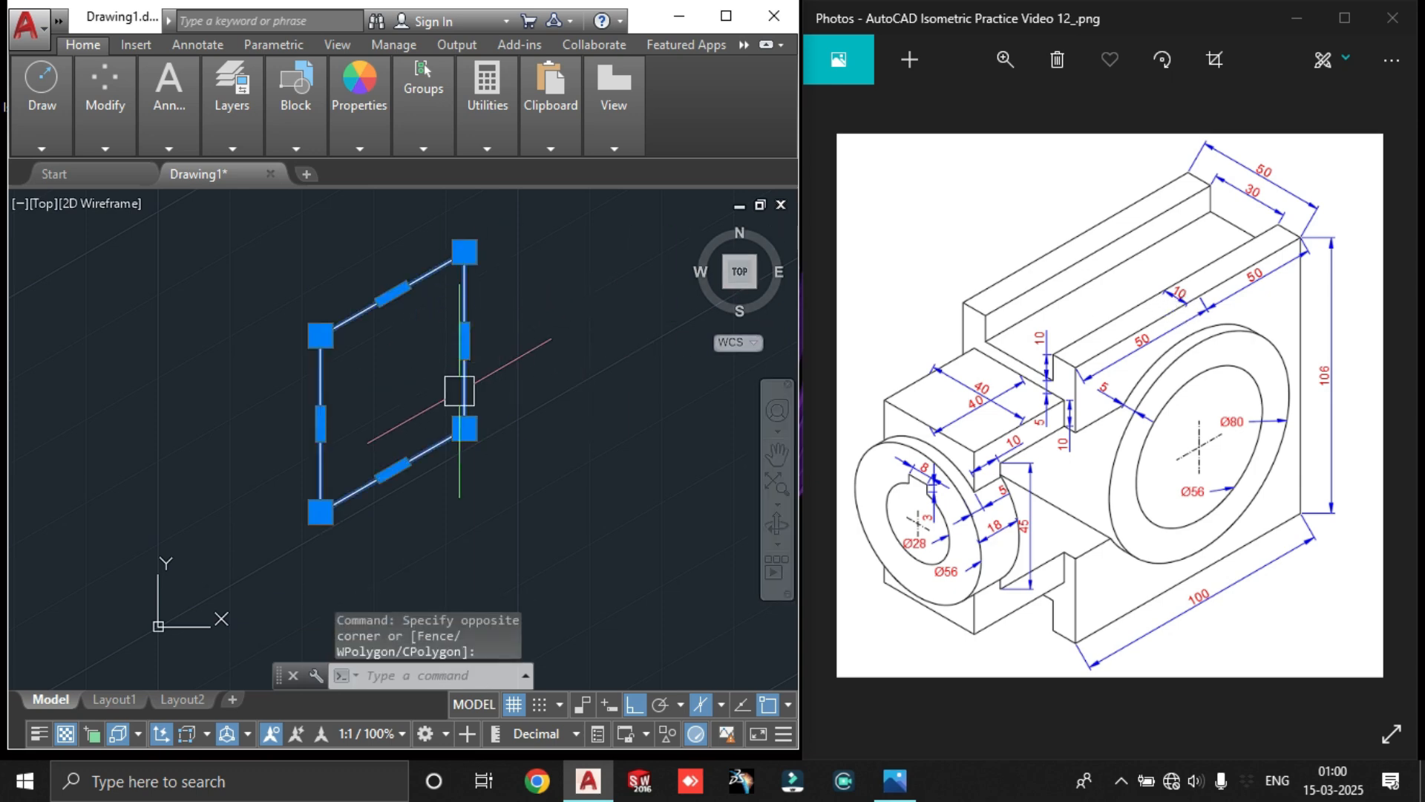
text(c)
key(Return)
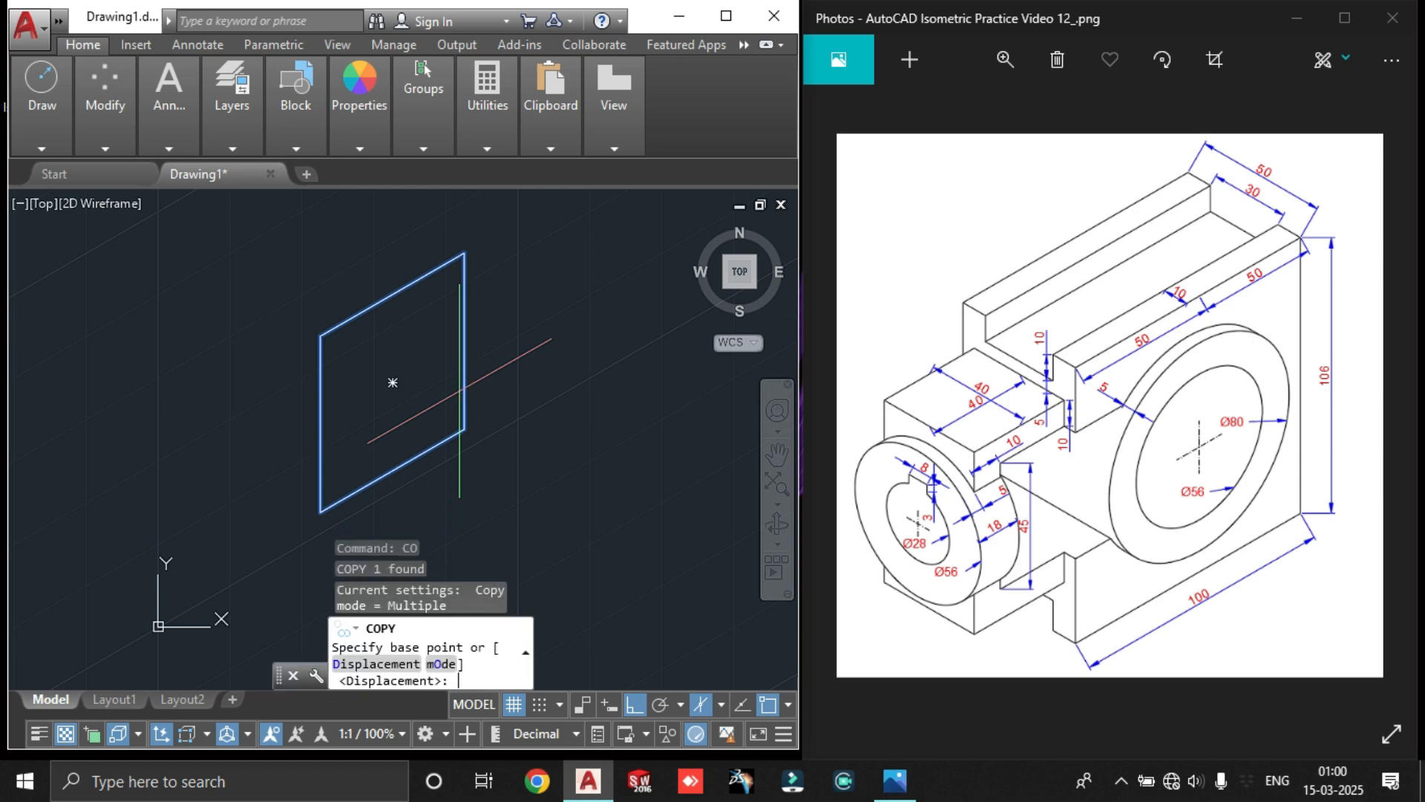
click(588, 494)
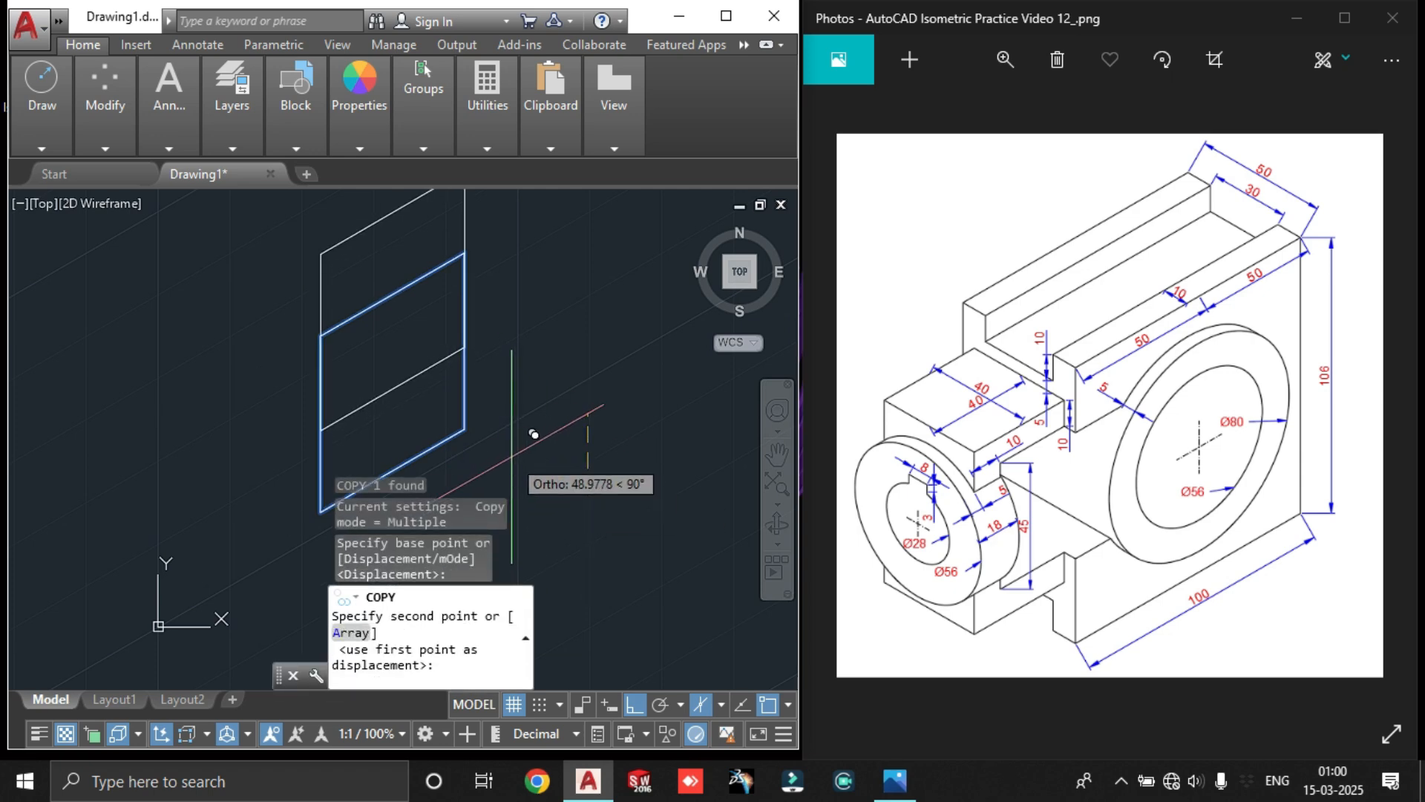
key(F5)
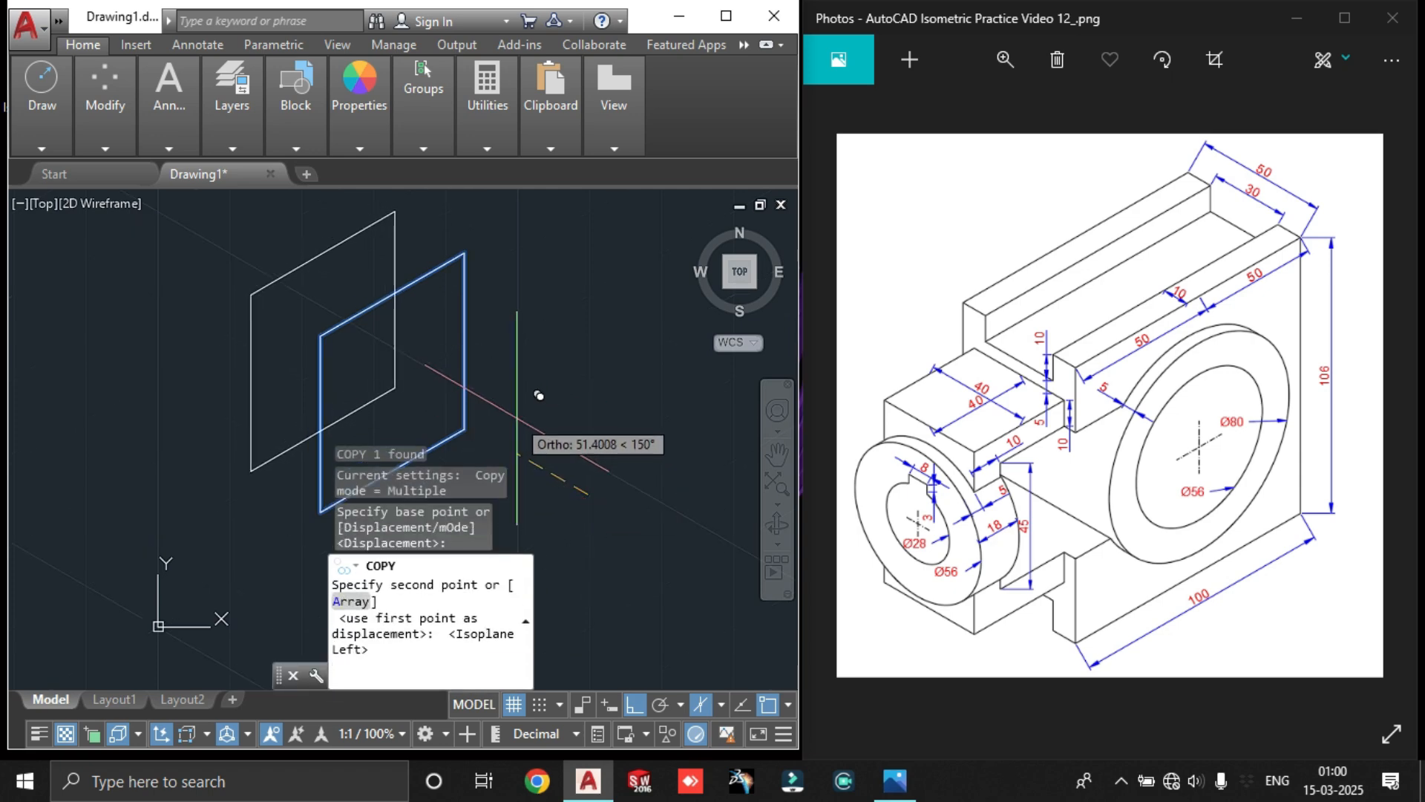
text(10)
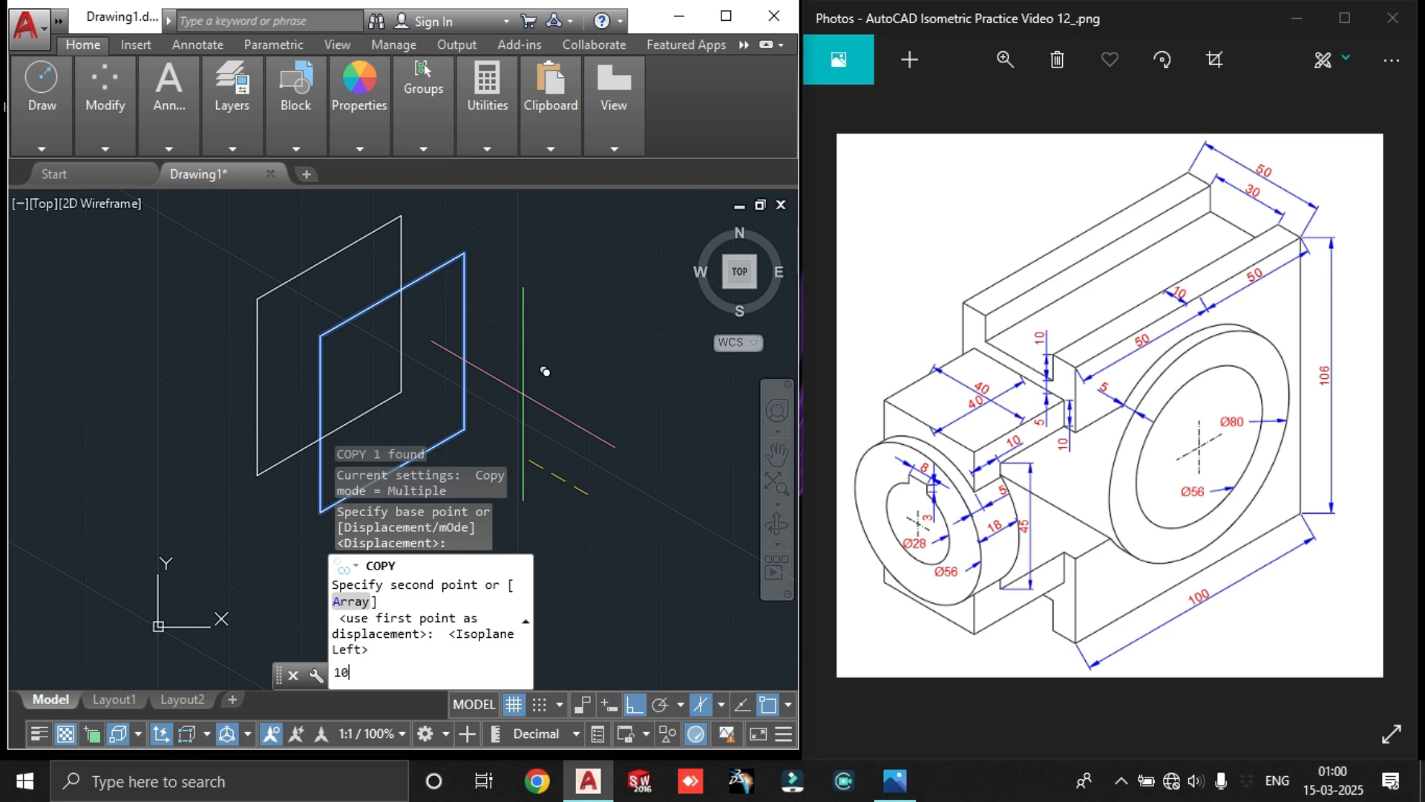
key(Return)
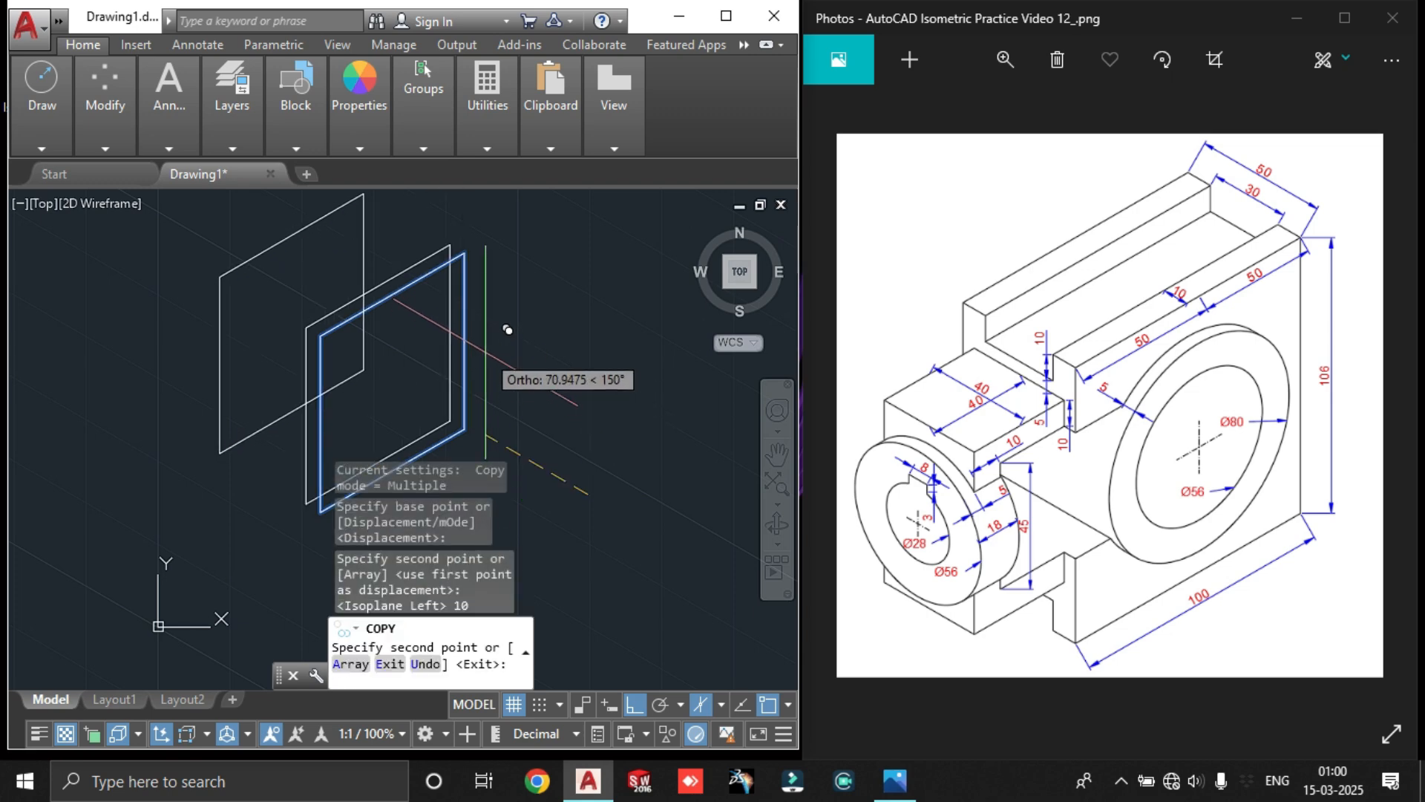
key(Escape)
Connect the upper near corners of the two face outlines with a line
scroll(339, 327, up, 4)
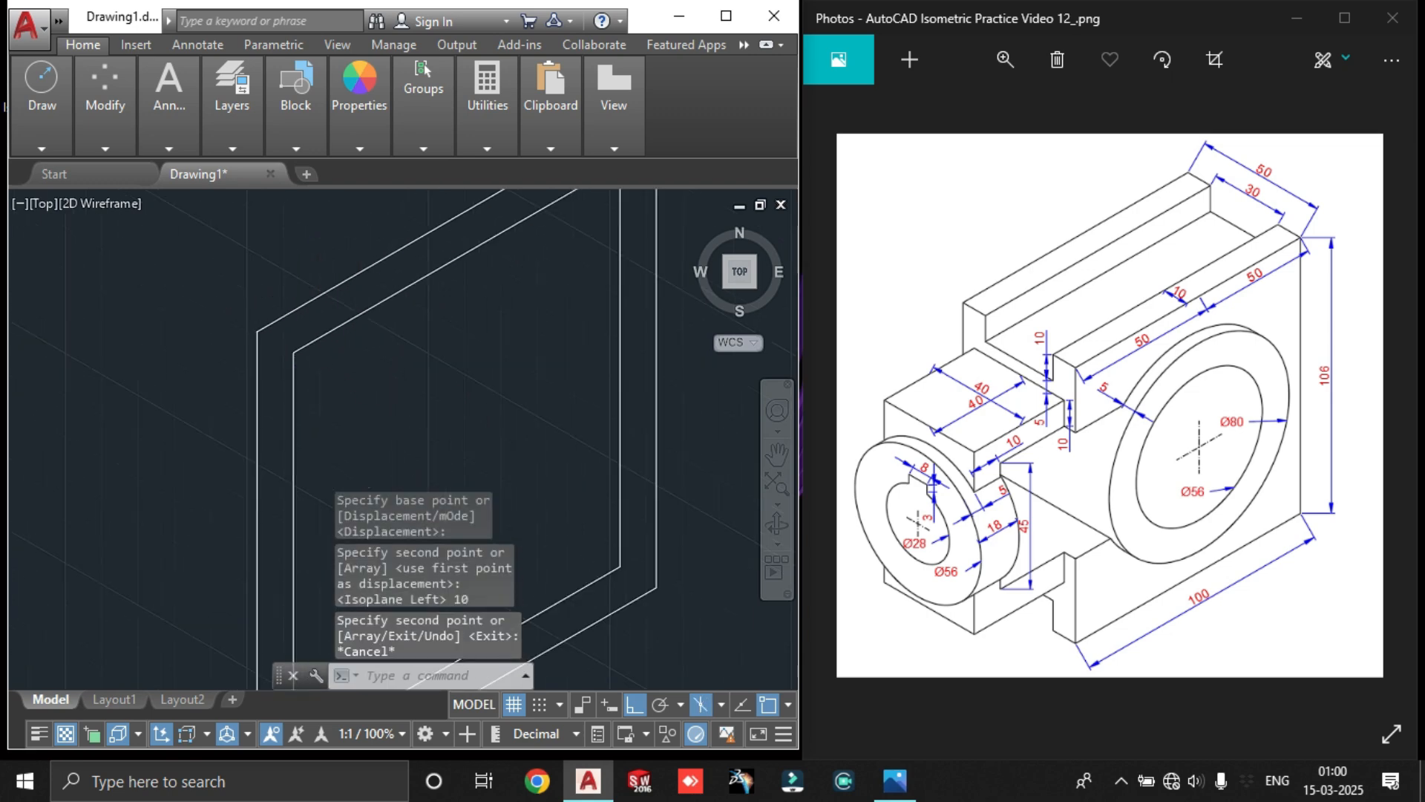
scroll(301, 352, down, 2)
text(l)
key(Return)
scroll(271, 320, up, 2)
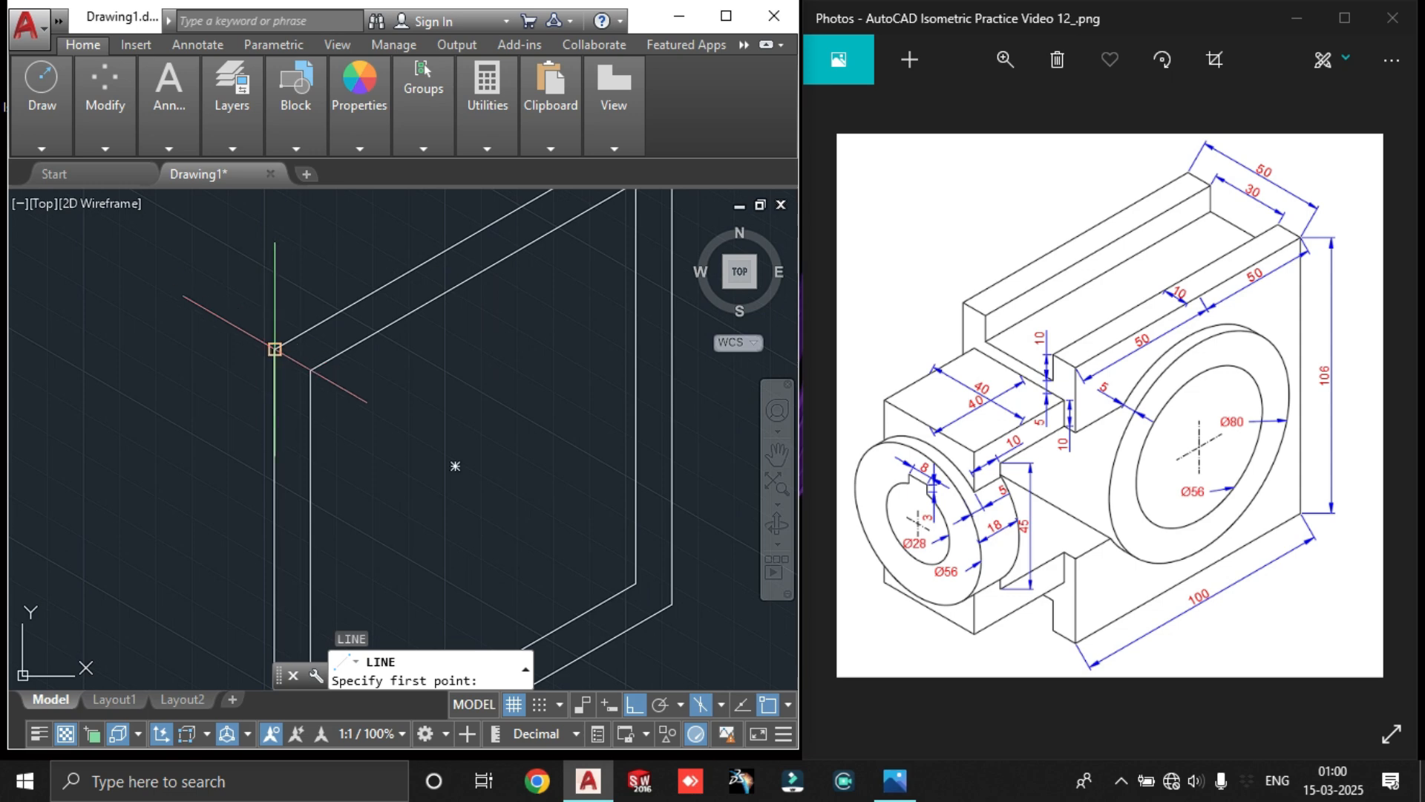
click(274, 349)
click(311, 369)
key(Escape)
Connect the upper far corners of the two face outlines with a line
scroll(380, 376, down, 3)
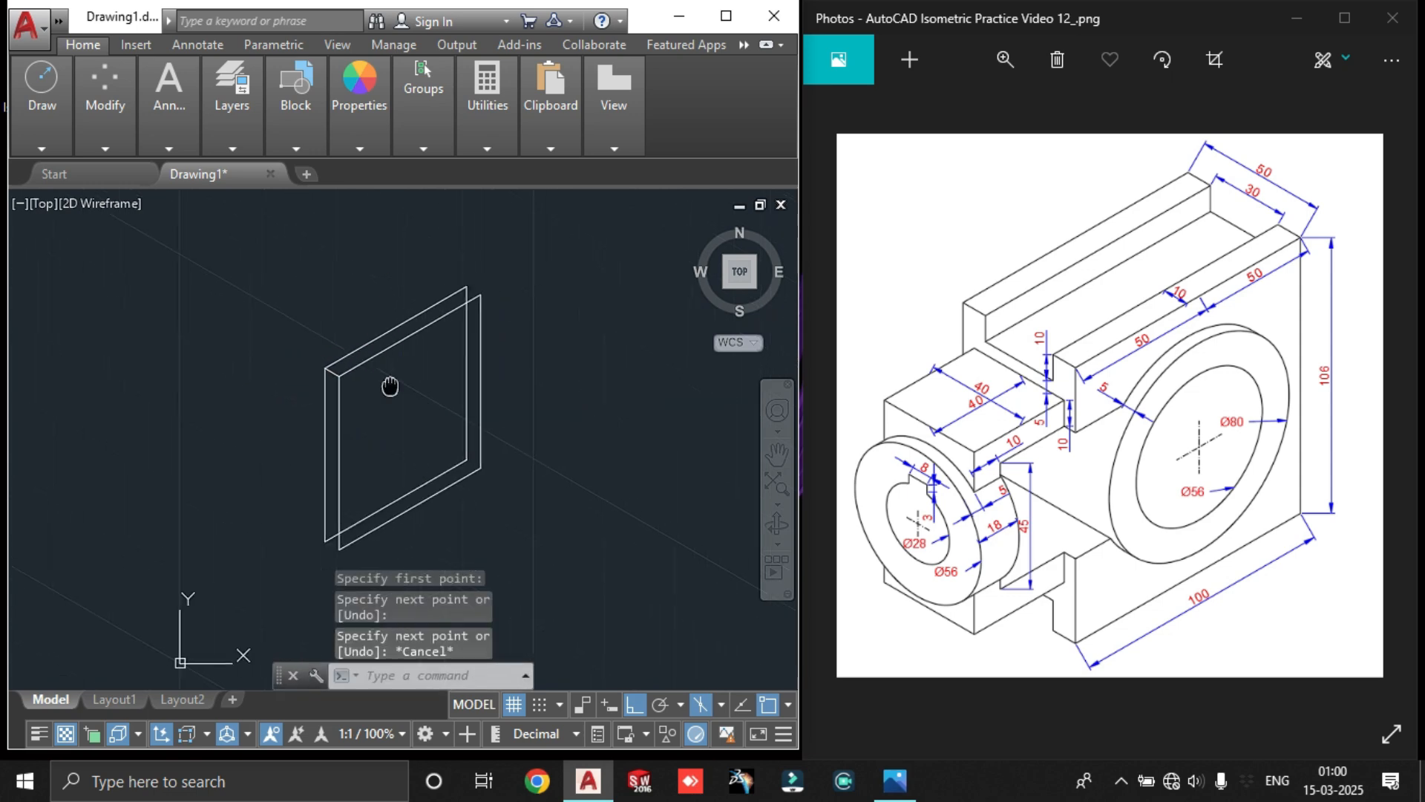
scroll(238, 429, up, 5)
text(l)
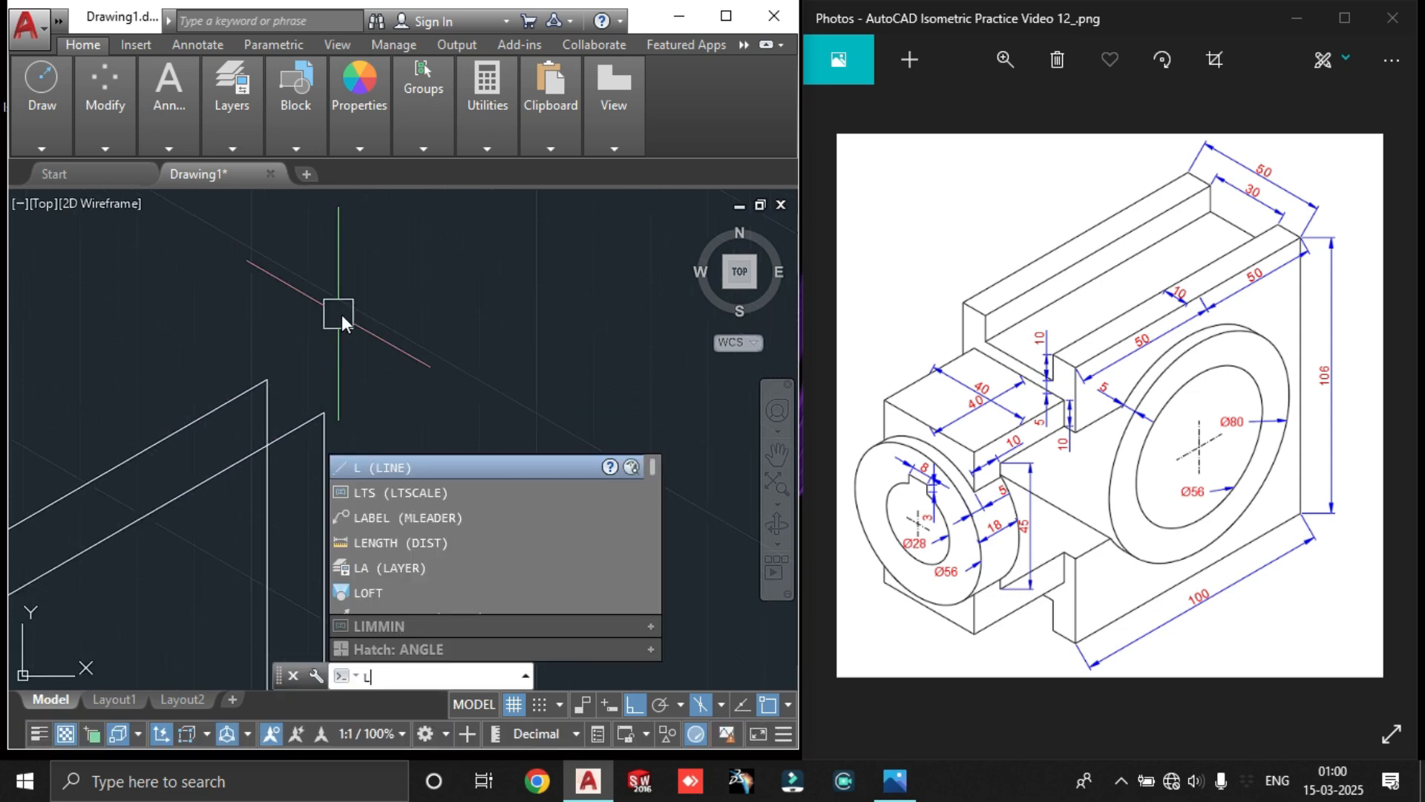
key(Return)
click(267, 380)
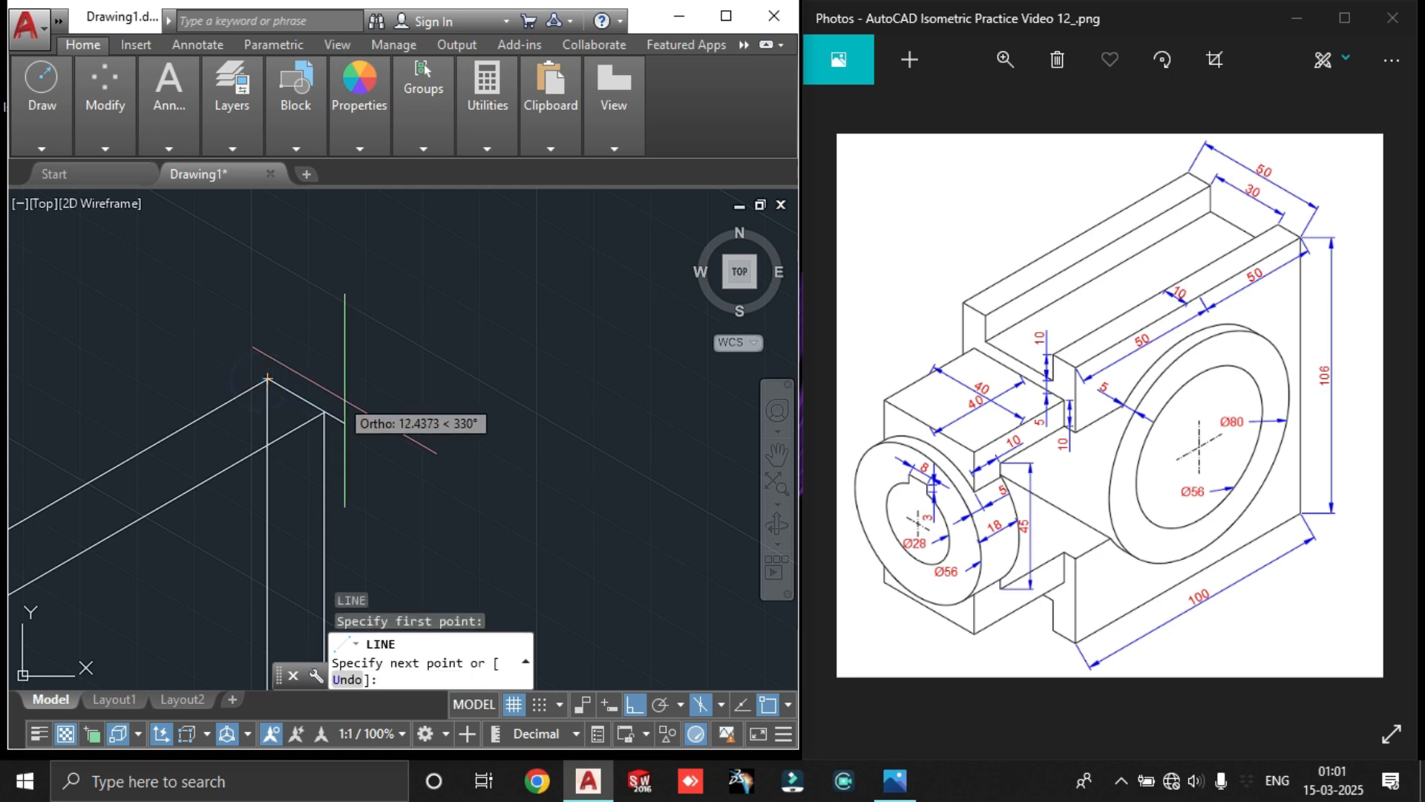
click(324, 412)
right_click(363, 404)
click(419, 415)
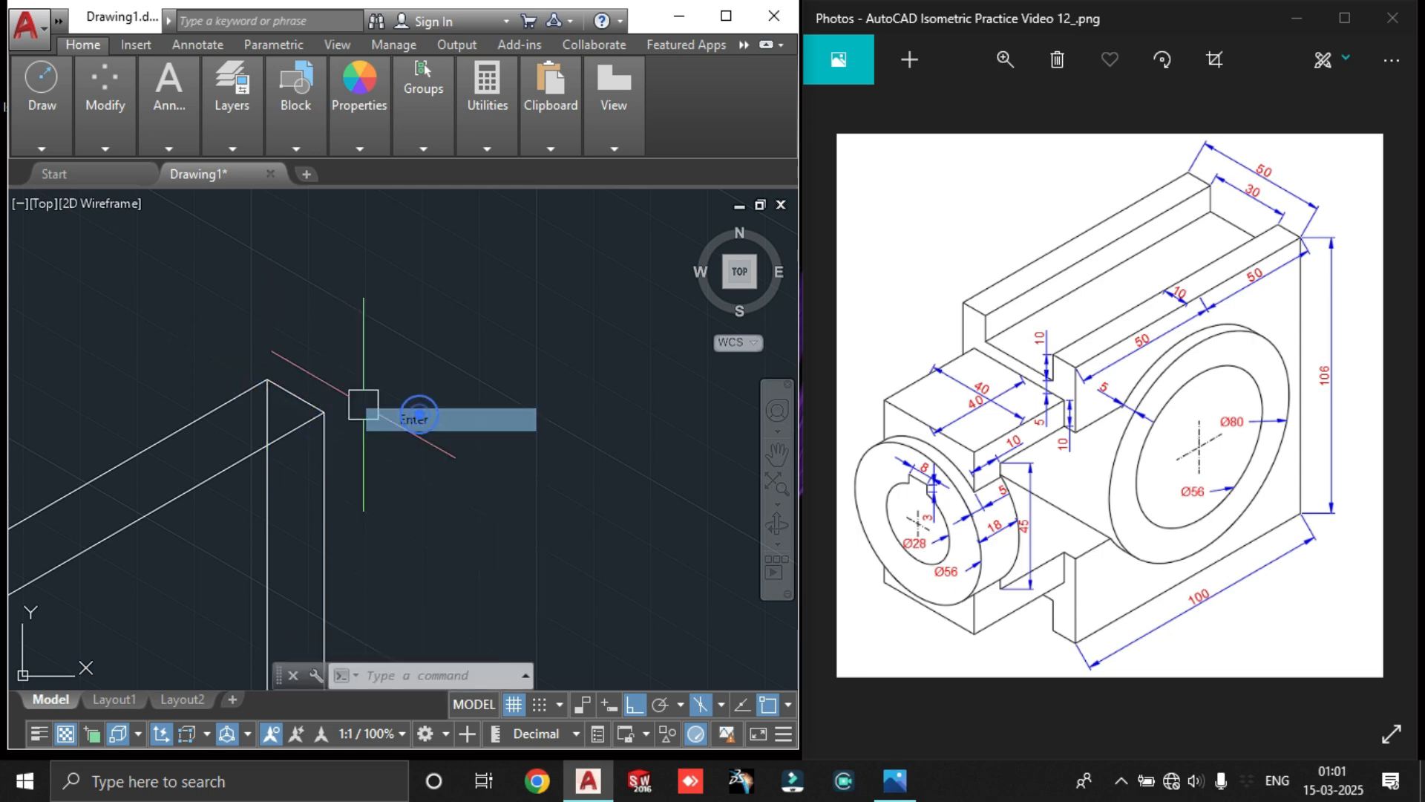
Connect the lower near corners of the two face outlines with a line
scroll(407, 484, down, 3)
scroll(141, 446, up, 6)
key(Return)
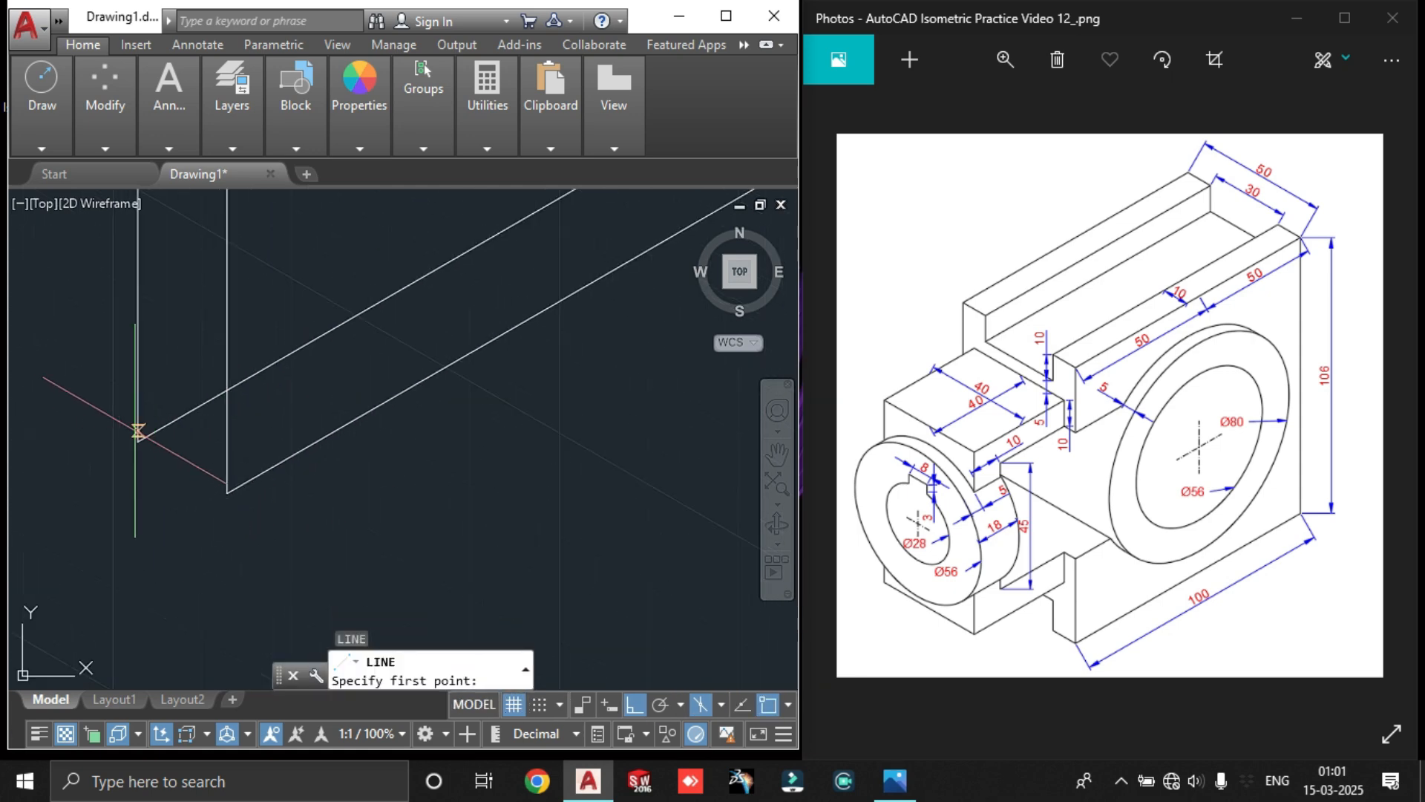
click(138, 432)
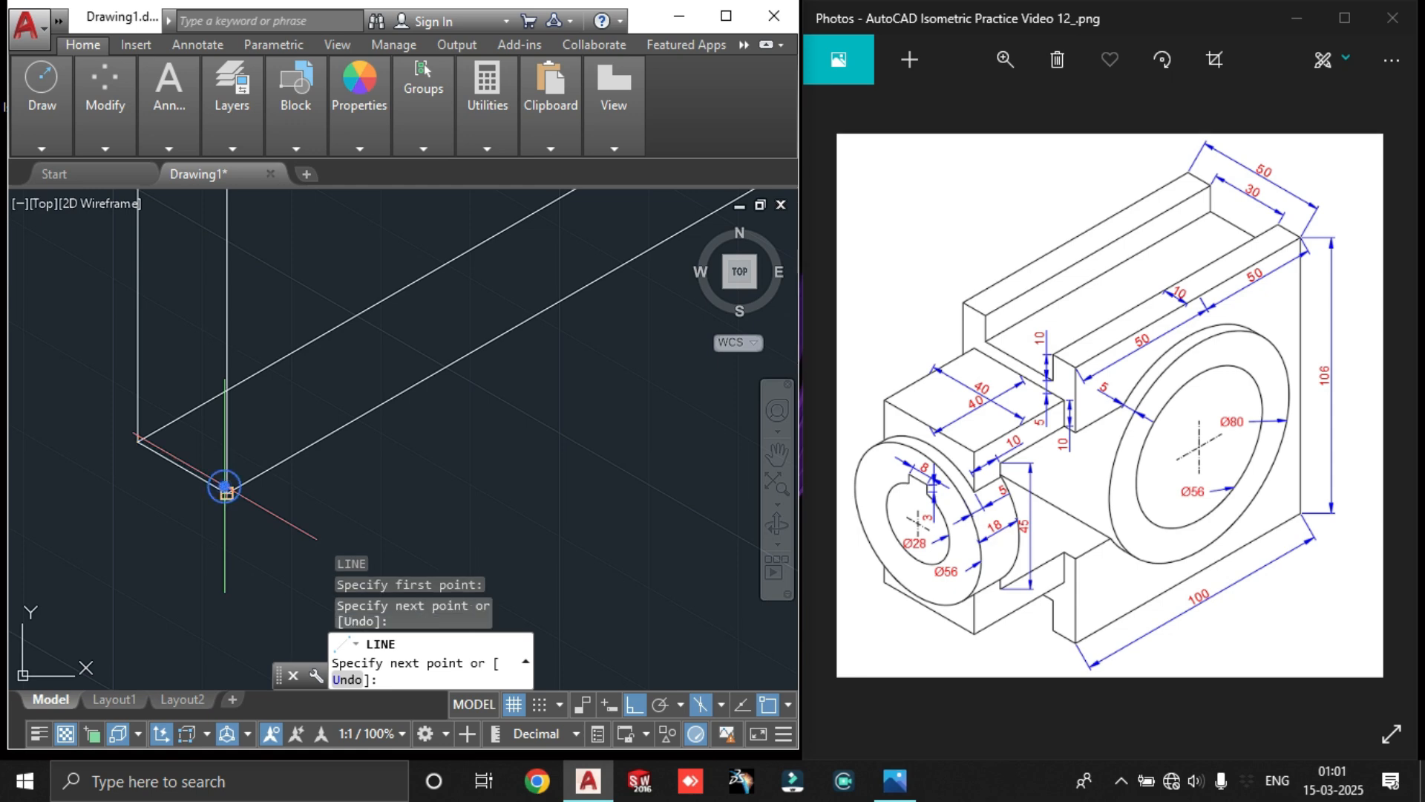
key(Return)
Connect the lower far corners of the two face outlines with a line, completing the thin plate
key(Return)
scroll(224, 487, down, 3)
scroll(412, 282, up, 4)
click(328, 217)
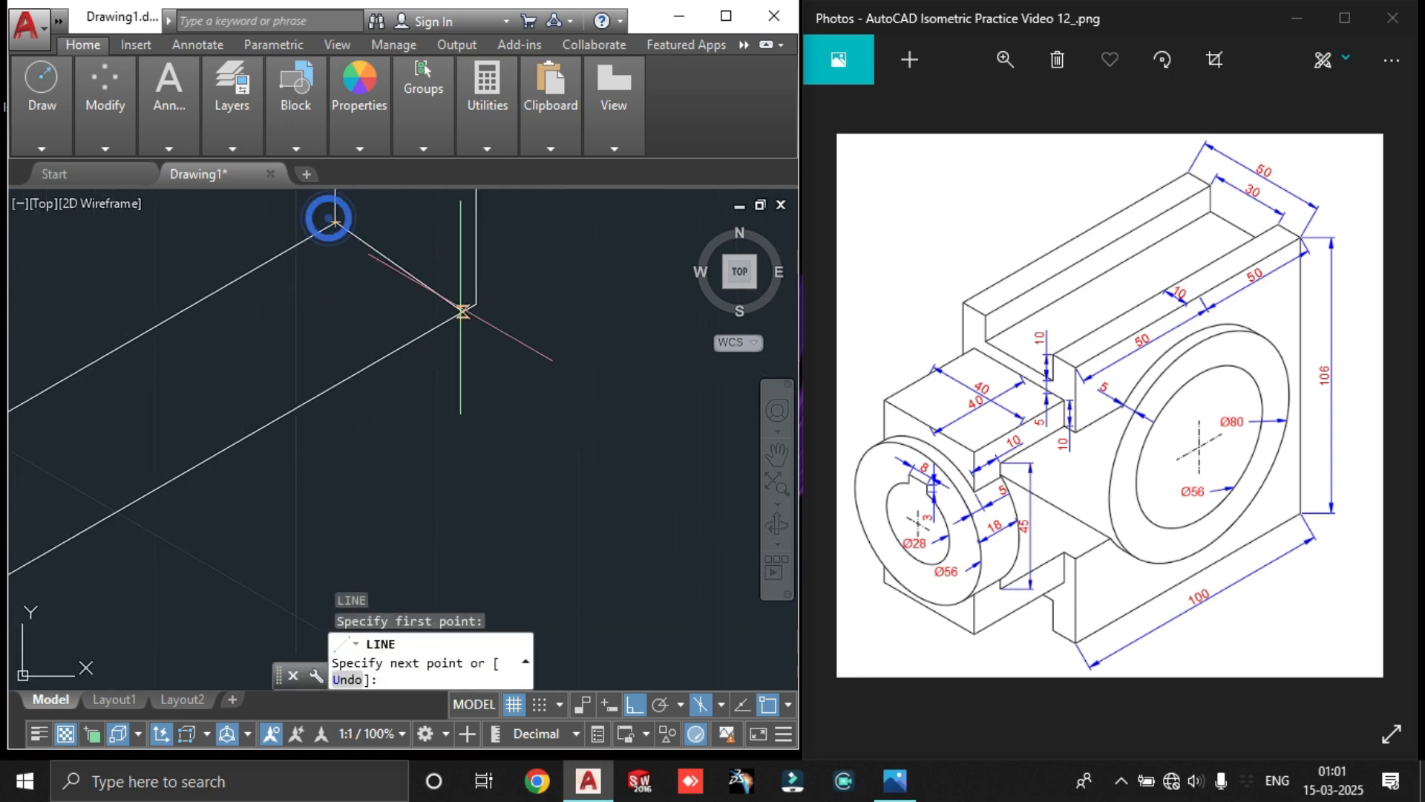
scroll(468, 306, down, 5)
key(Escape)
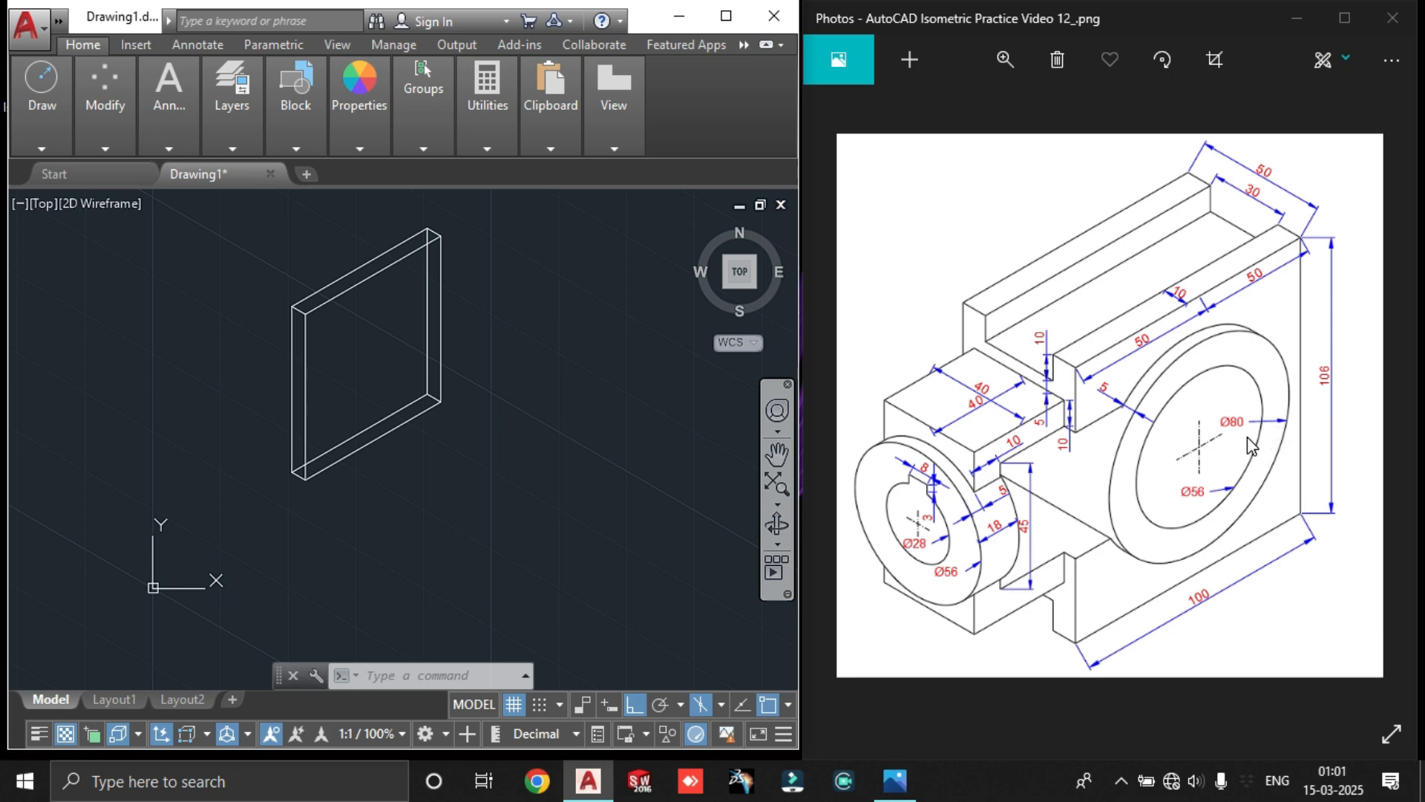
Draw a vertical construction line through the midpoint of the plate's front face
click(460, 441)
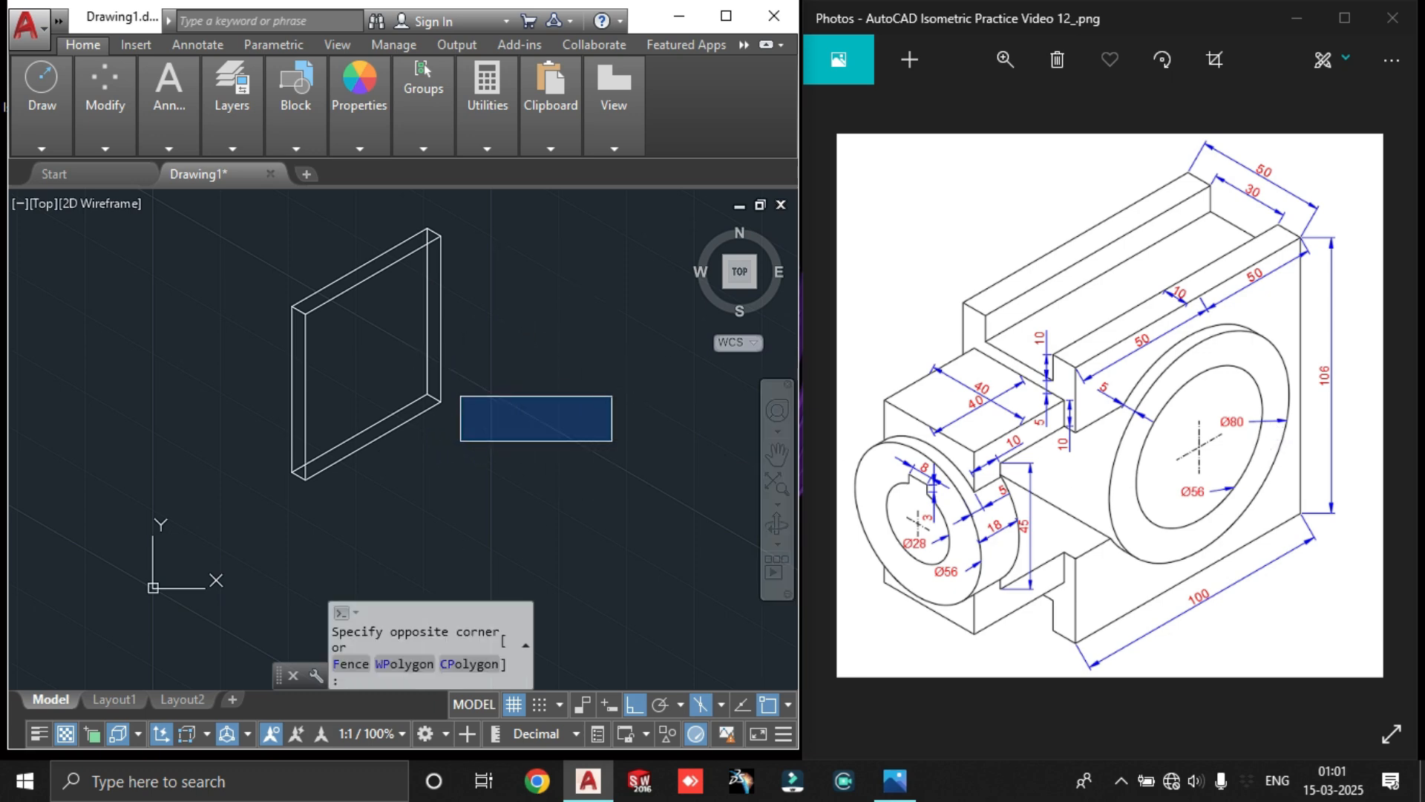
click(611, 395)
scroll(378, 325, up, 6)
text(xl)
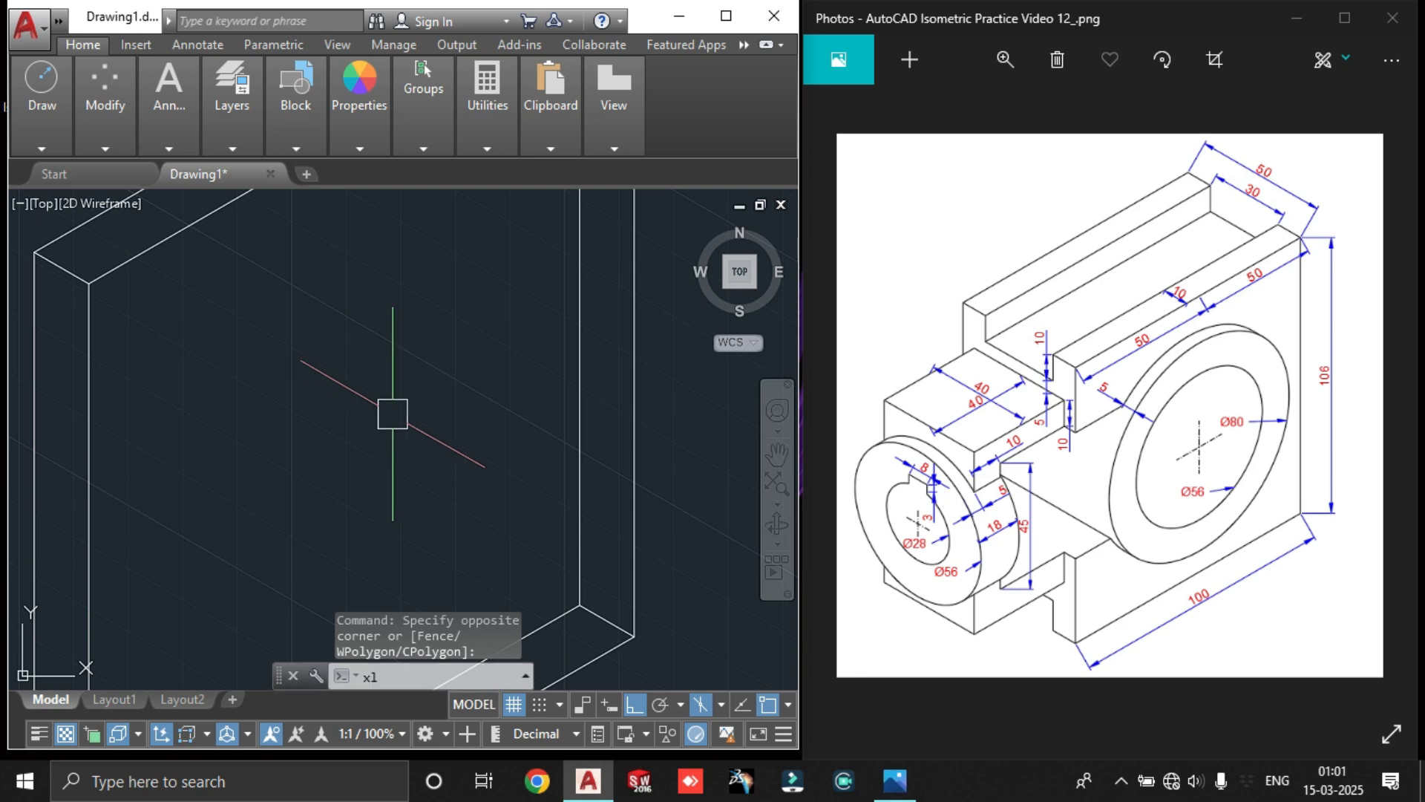
key(Return)
scroll(407, 280, down, 2)
middle_drag(405, 319, 426, 394)
click(389, 309)
click(405, 334)
scroll(417, 334, down, 4)
key(Return)
Draw a construction line at 30° through the midpoint of the front face's far vertical edge, crossing the vertical construction line
key(Return)
click(469, 362)
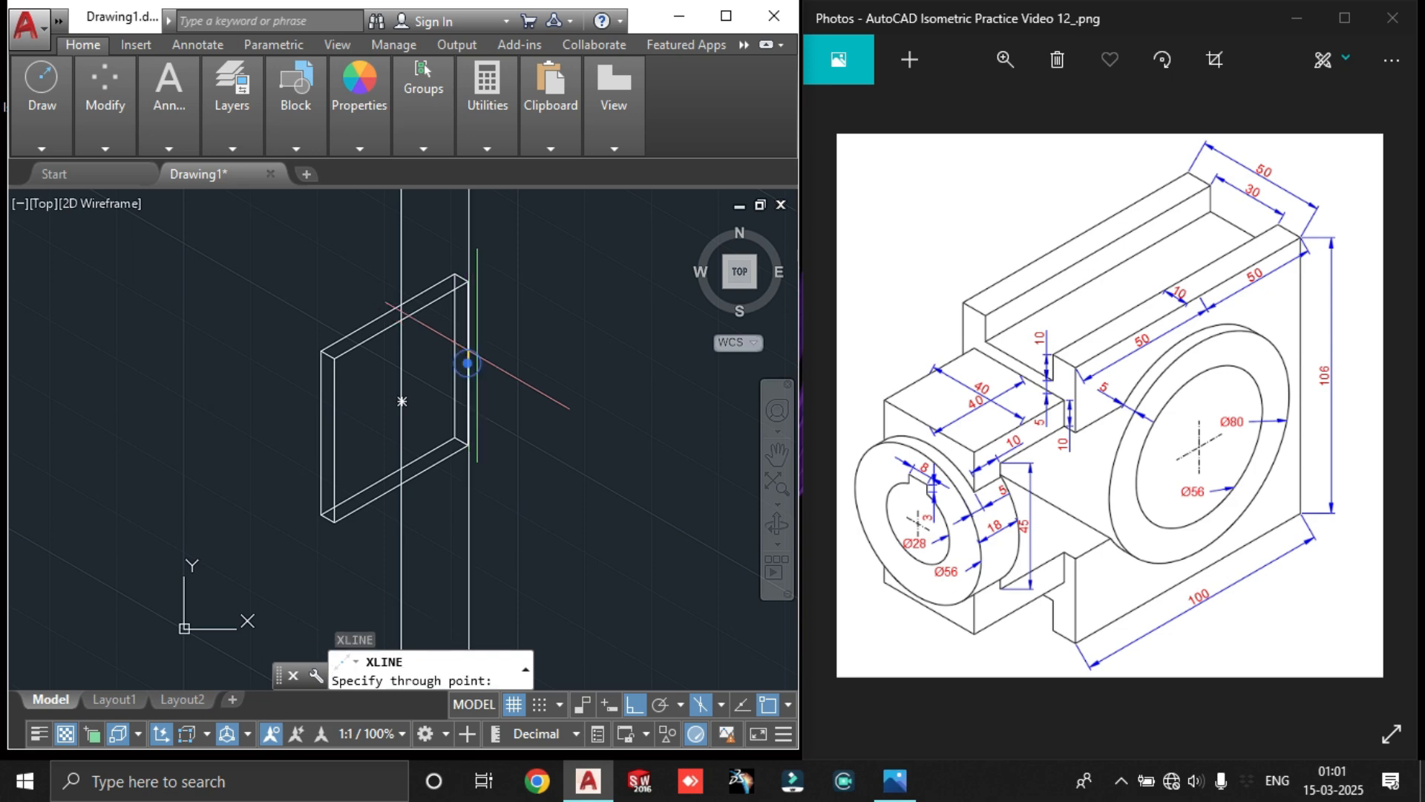
scroll(468, 356, up, 4)
key(F5)
click(598, 319)
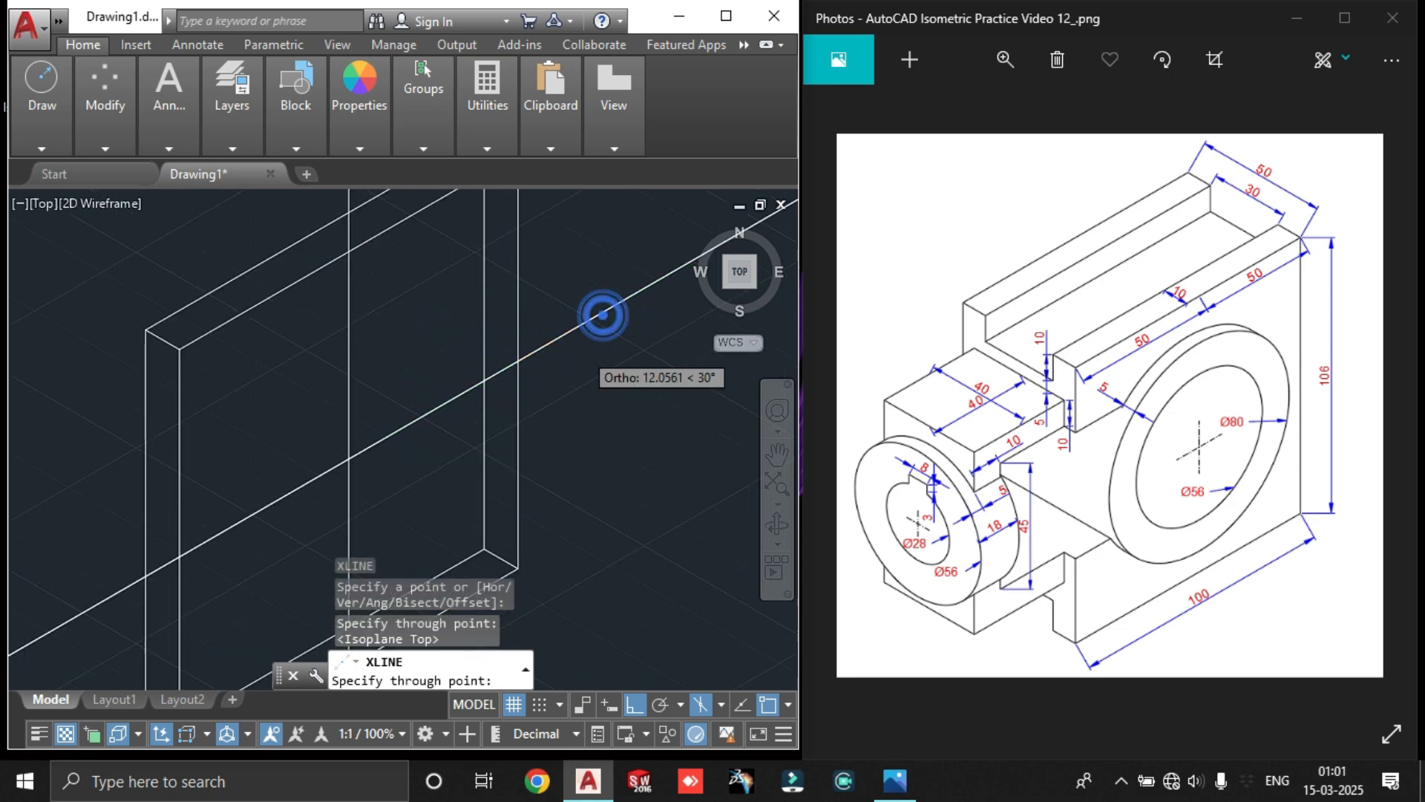
scroll(477, 407, down, 3)
scroll(465, 414, up, 5)
key(Escape)
key(Escape)
Draw an isocircle of radius 28 in the right isoplane, centred on the intersection of the construction lines
scroll(455, 408, down, 3)
scroll(440, 414, up, 3)
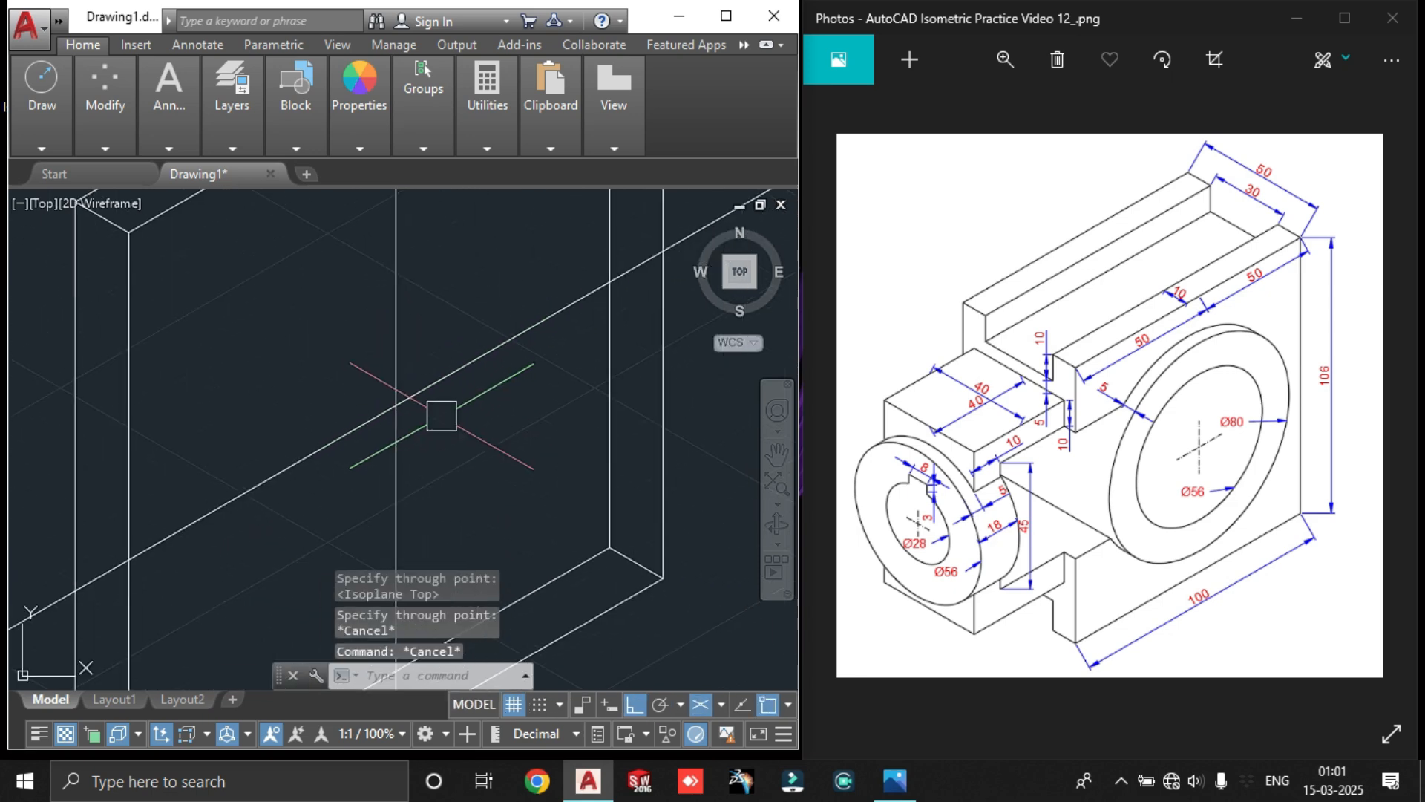
scroll(461, 438, down, 4)
scroll(477, 445, up, 1)
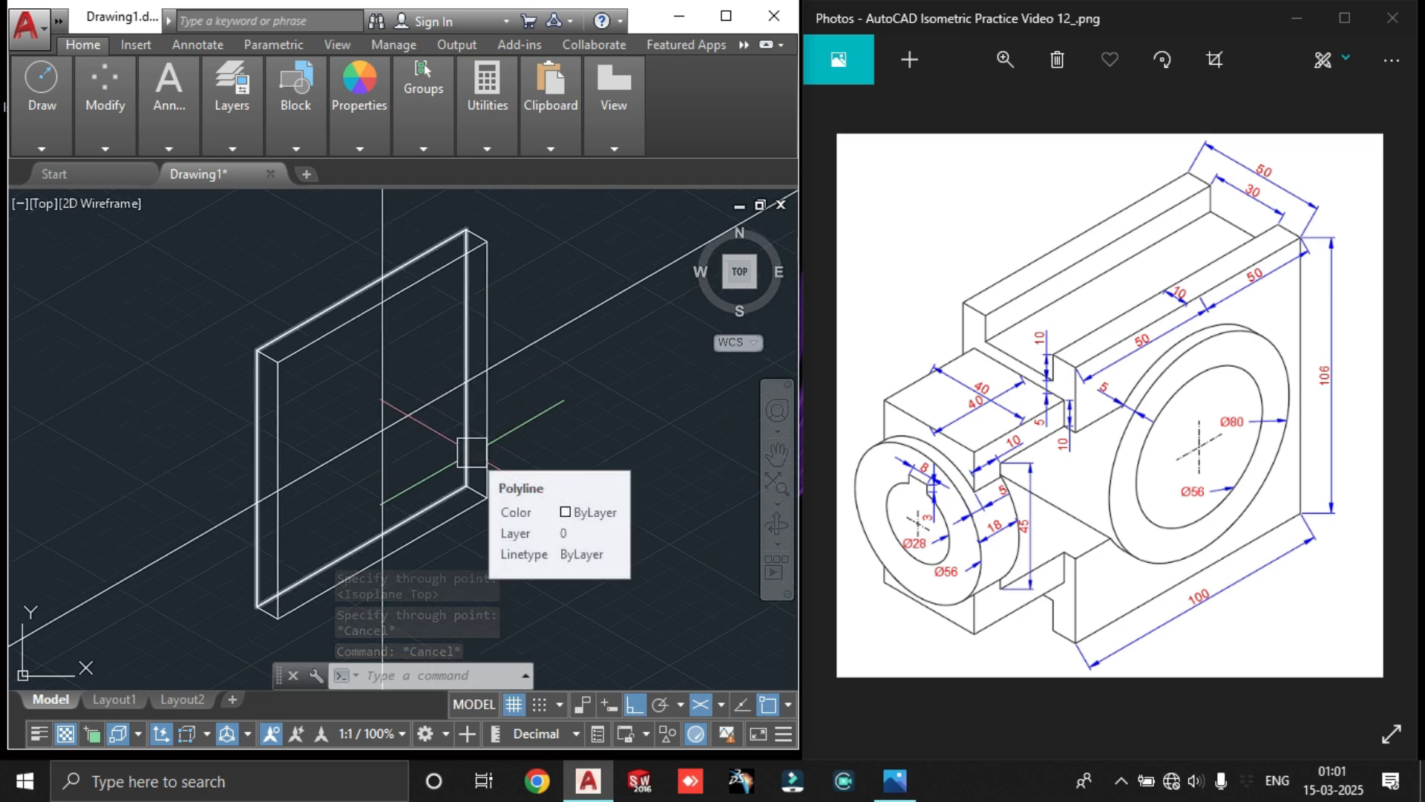
text(el)
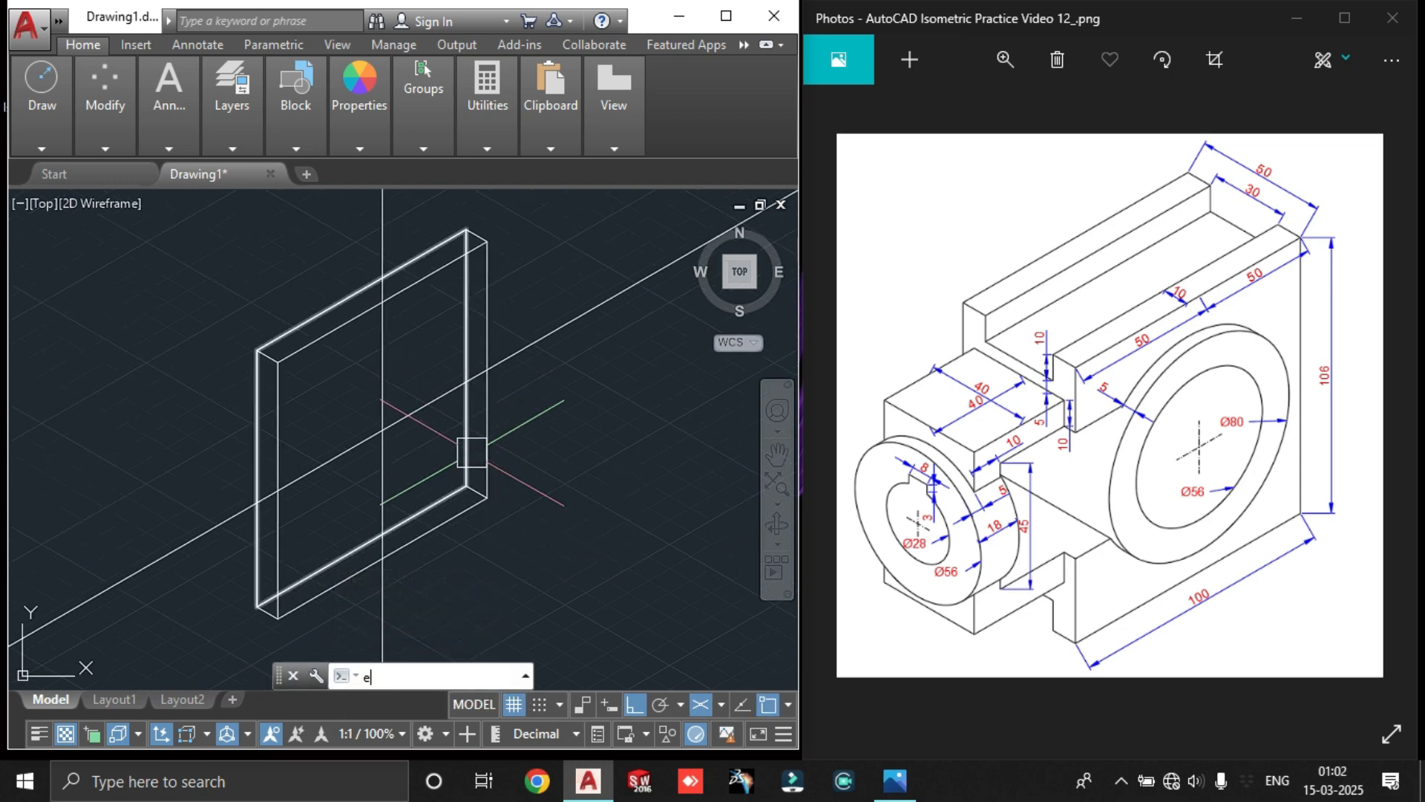
key(Return)
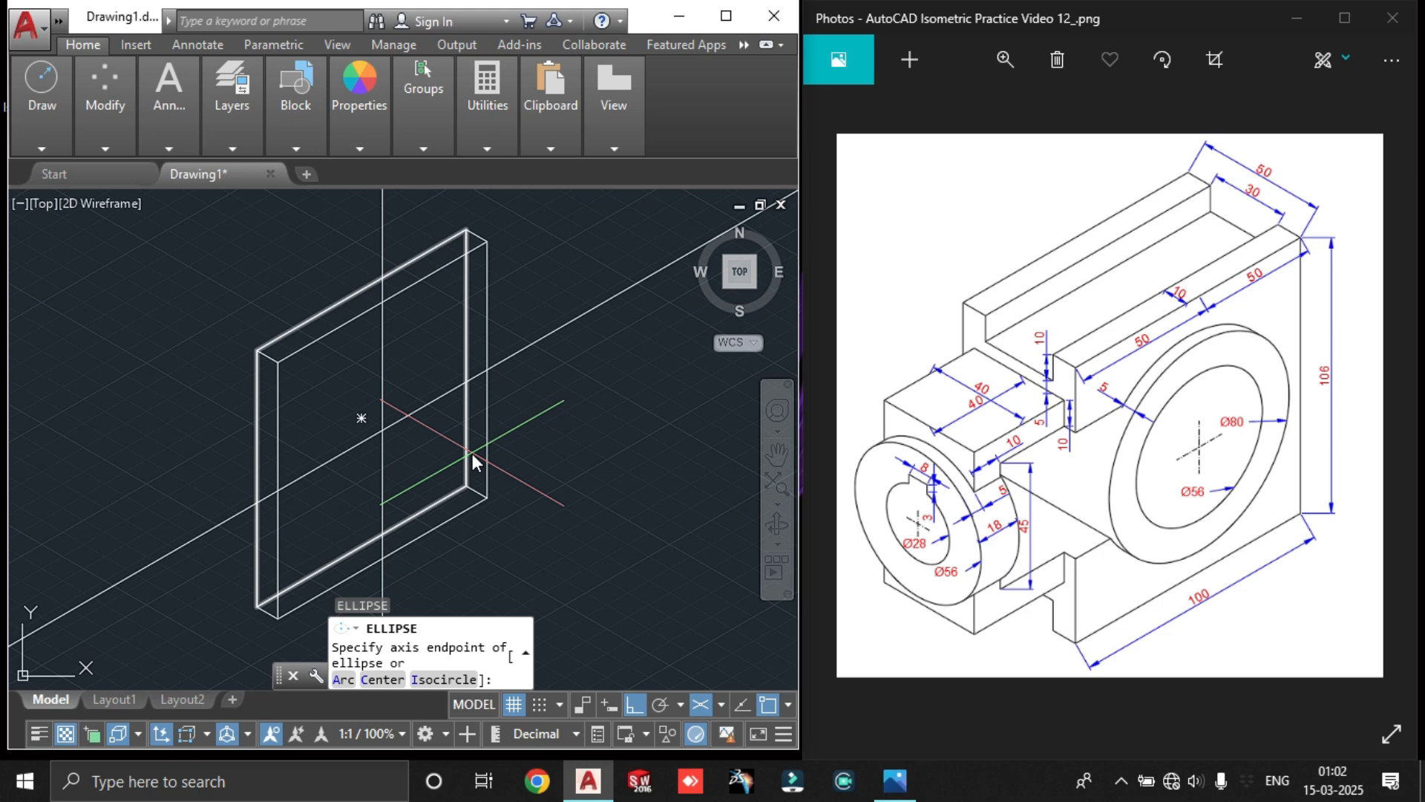
text(i)
key(Return)
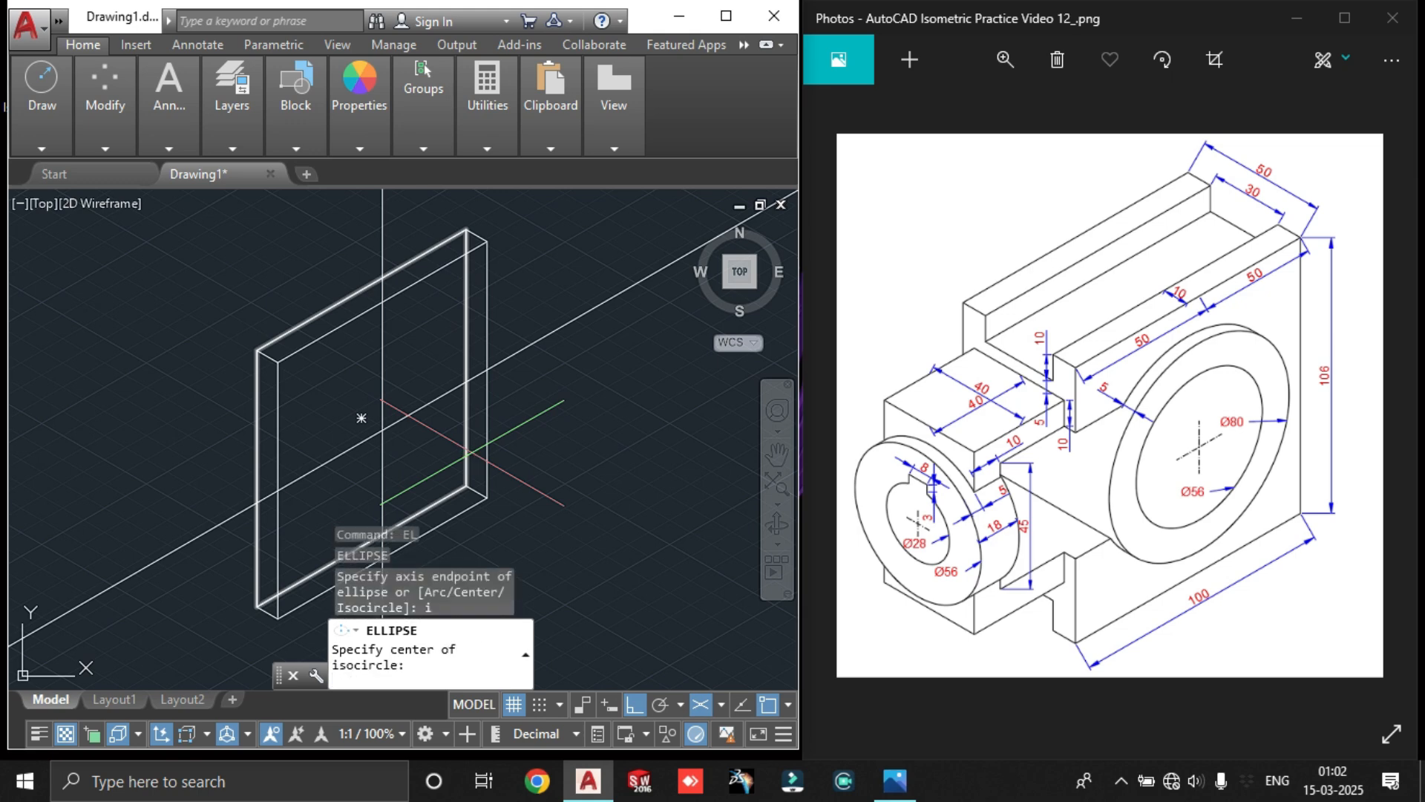
scroll(537, 472, up, 2)
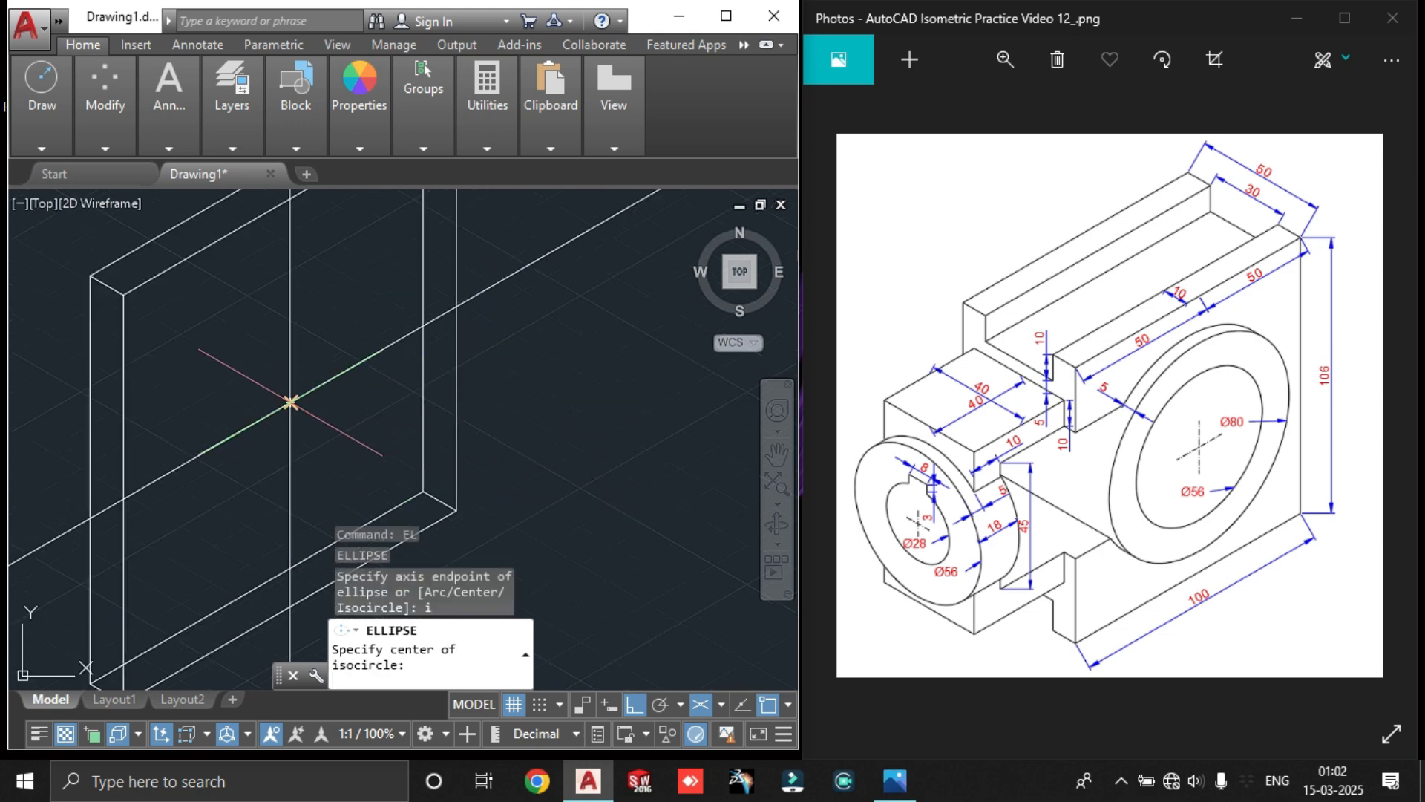
click(290, 402)
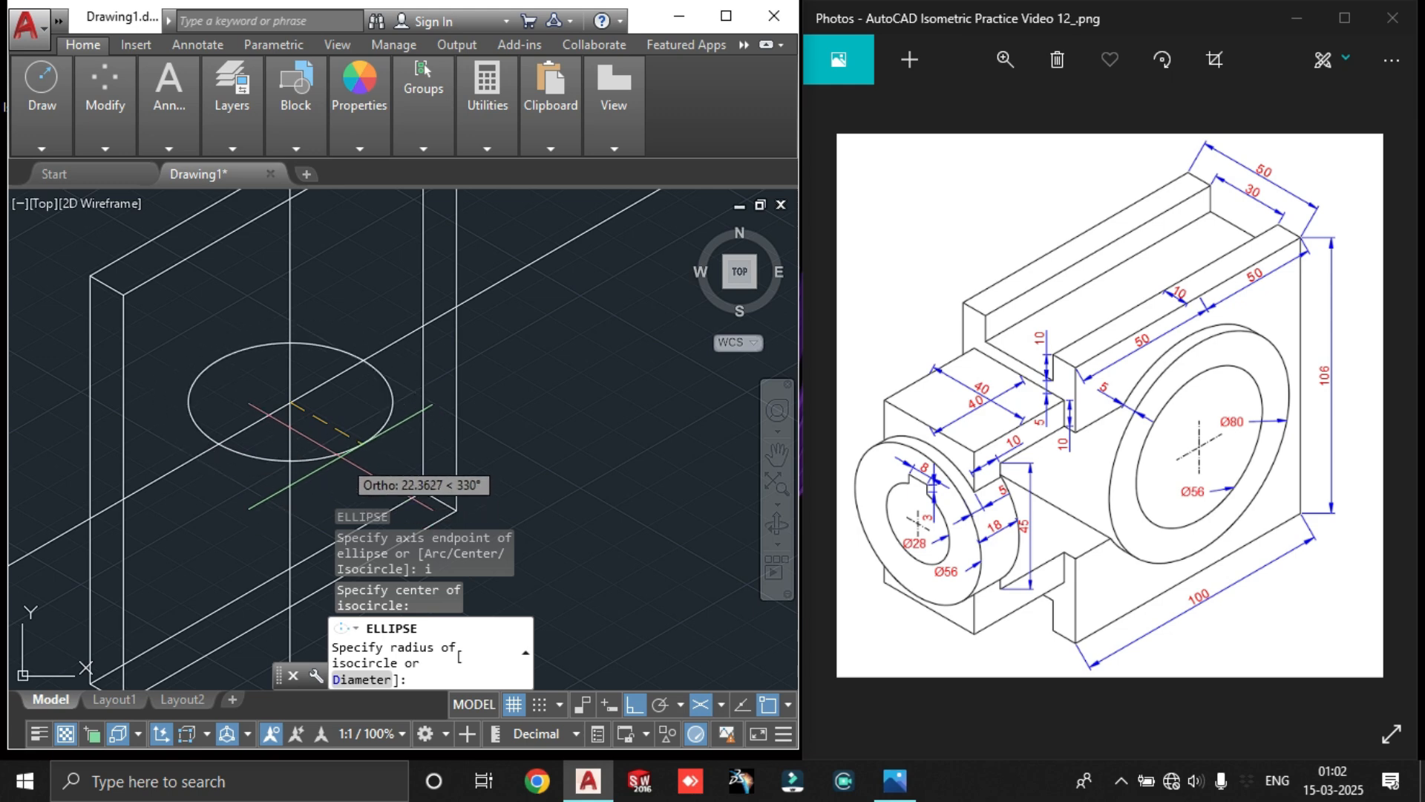
key(F5)
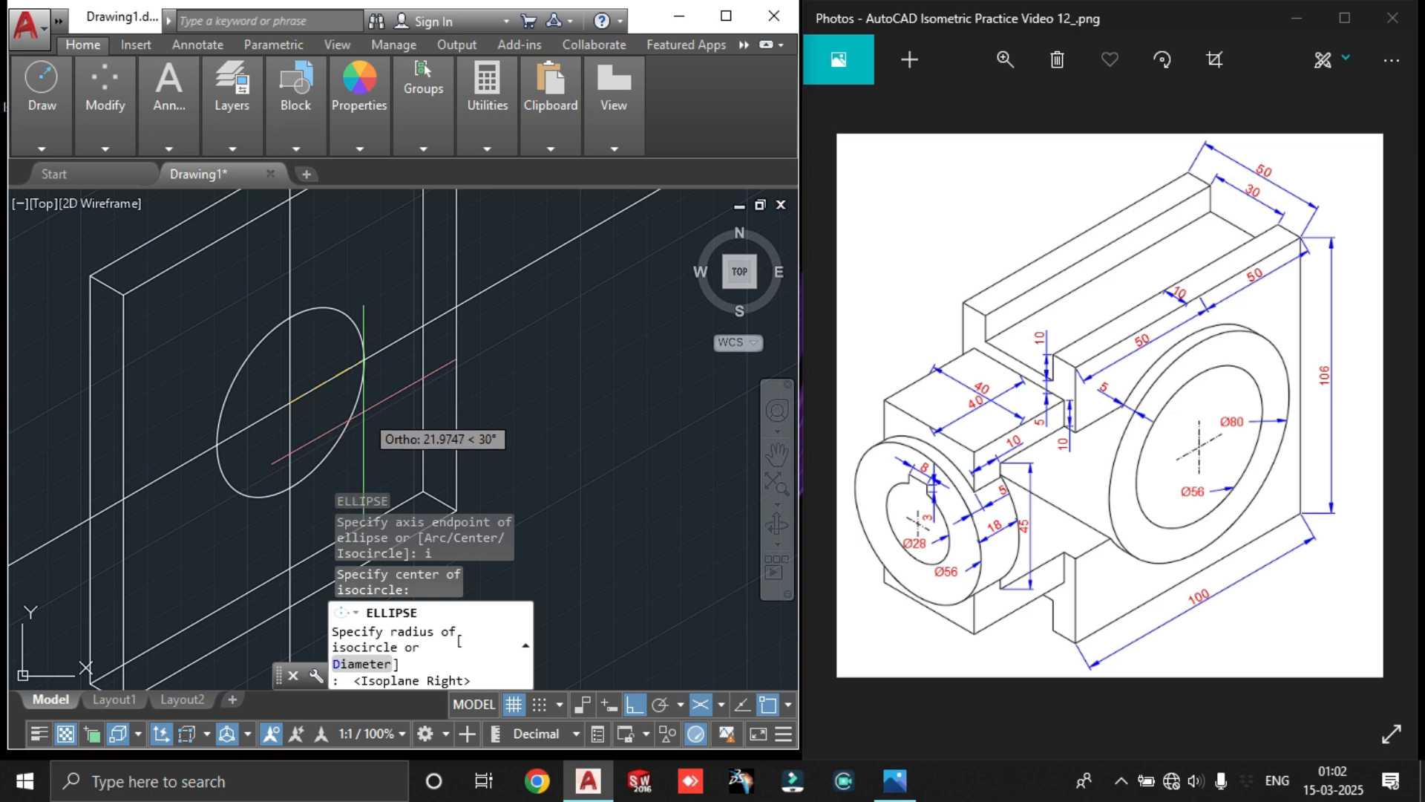
text(28)
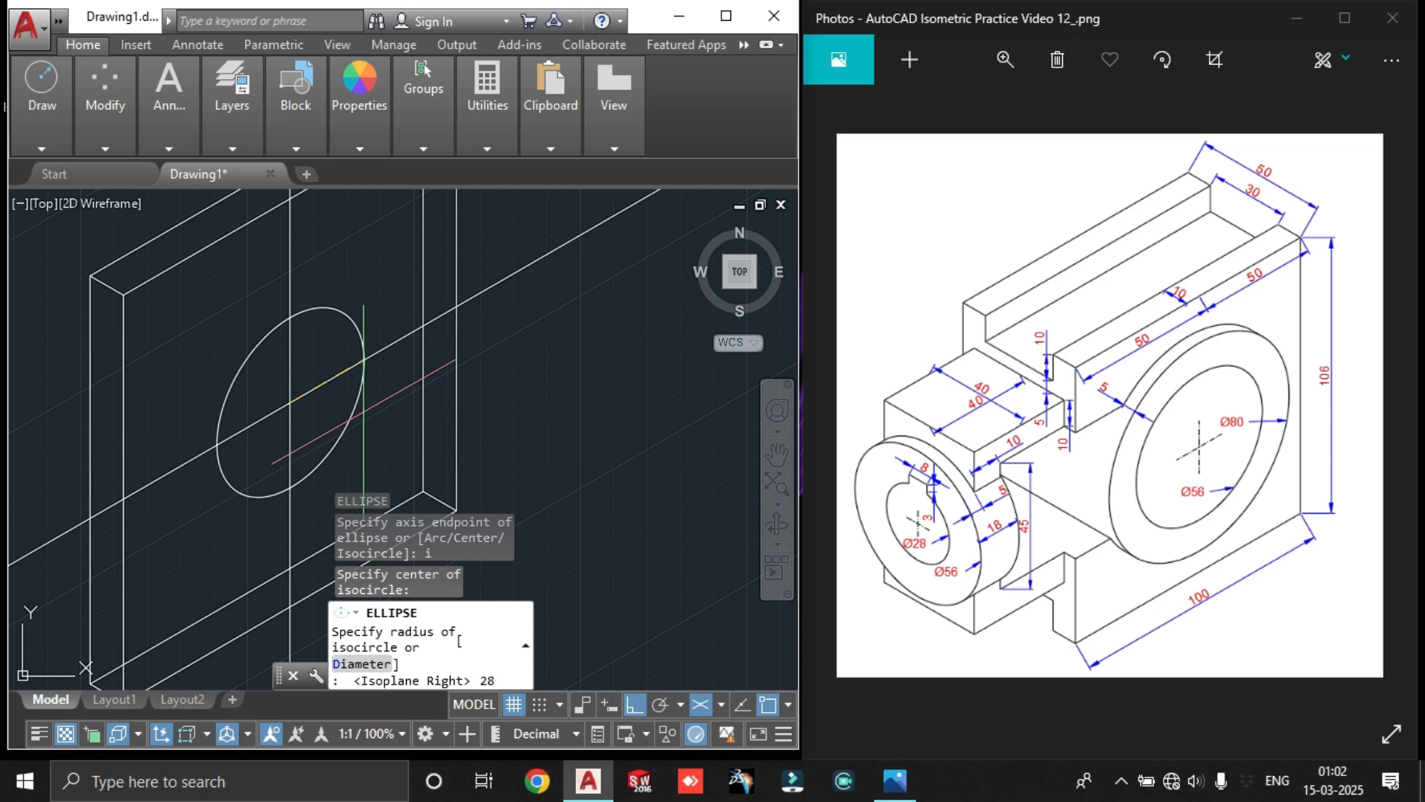
key(Return)
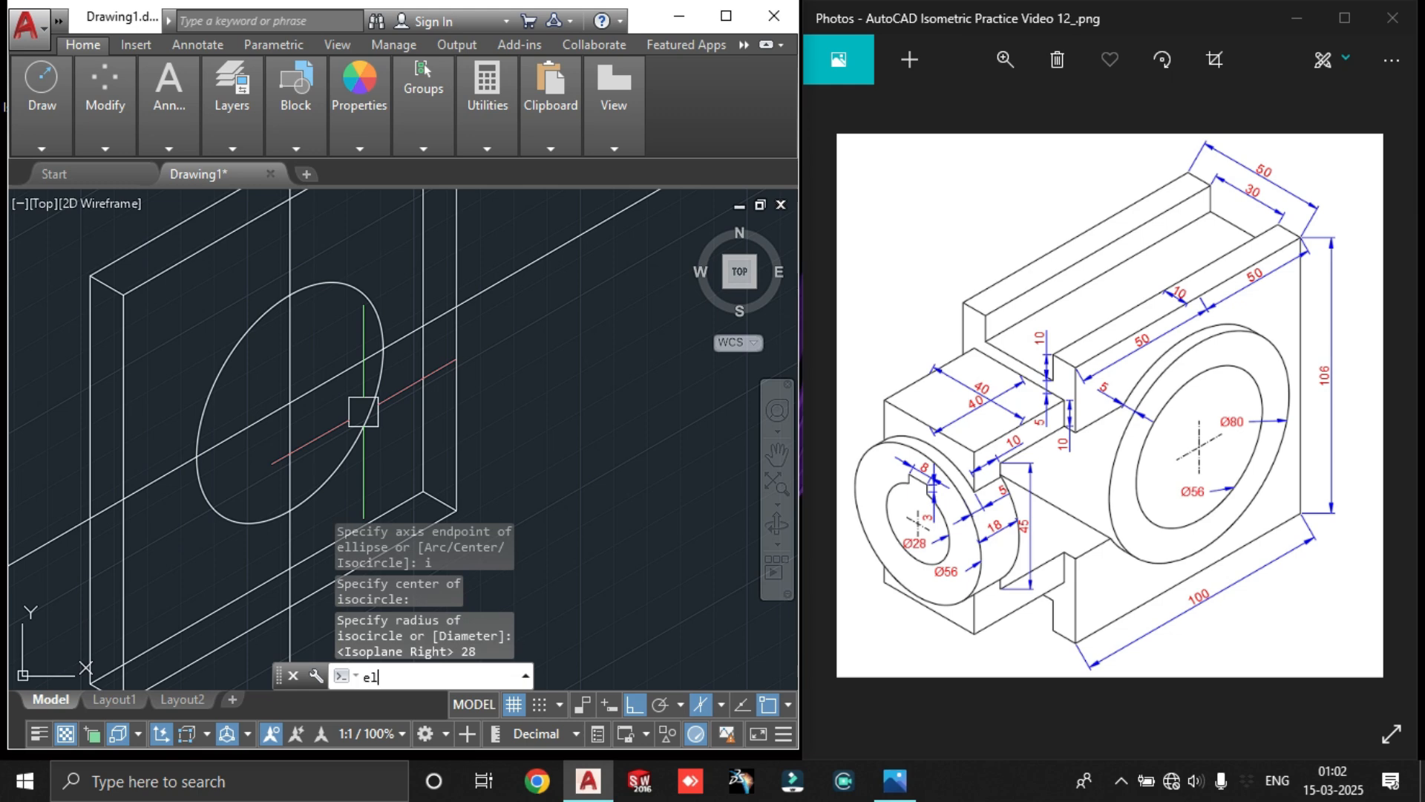
Draw a concentric isocircle of radius 40 around the same construction line intersection
text(el)
key(Return)
text(i)
key(Return)
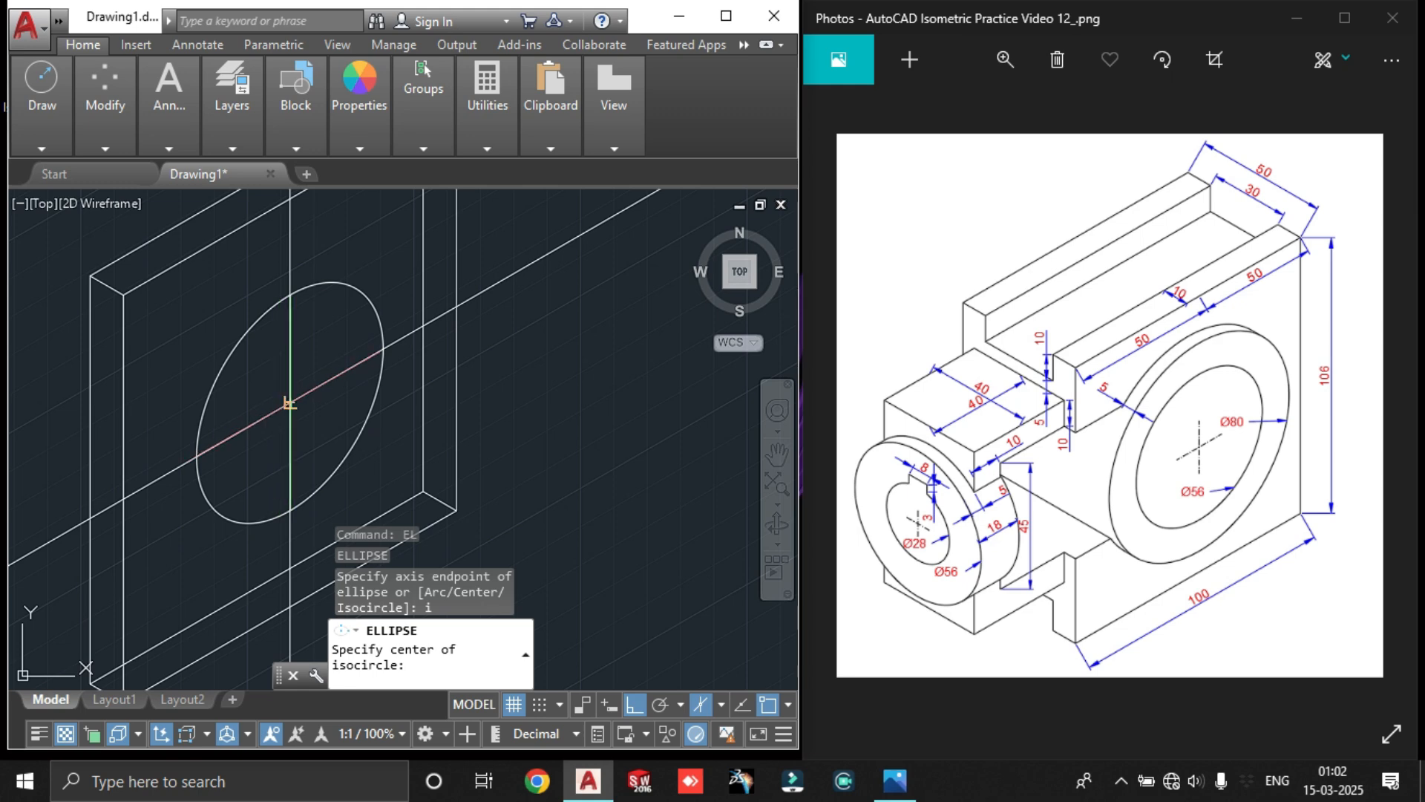
click(290, 403)
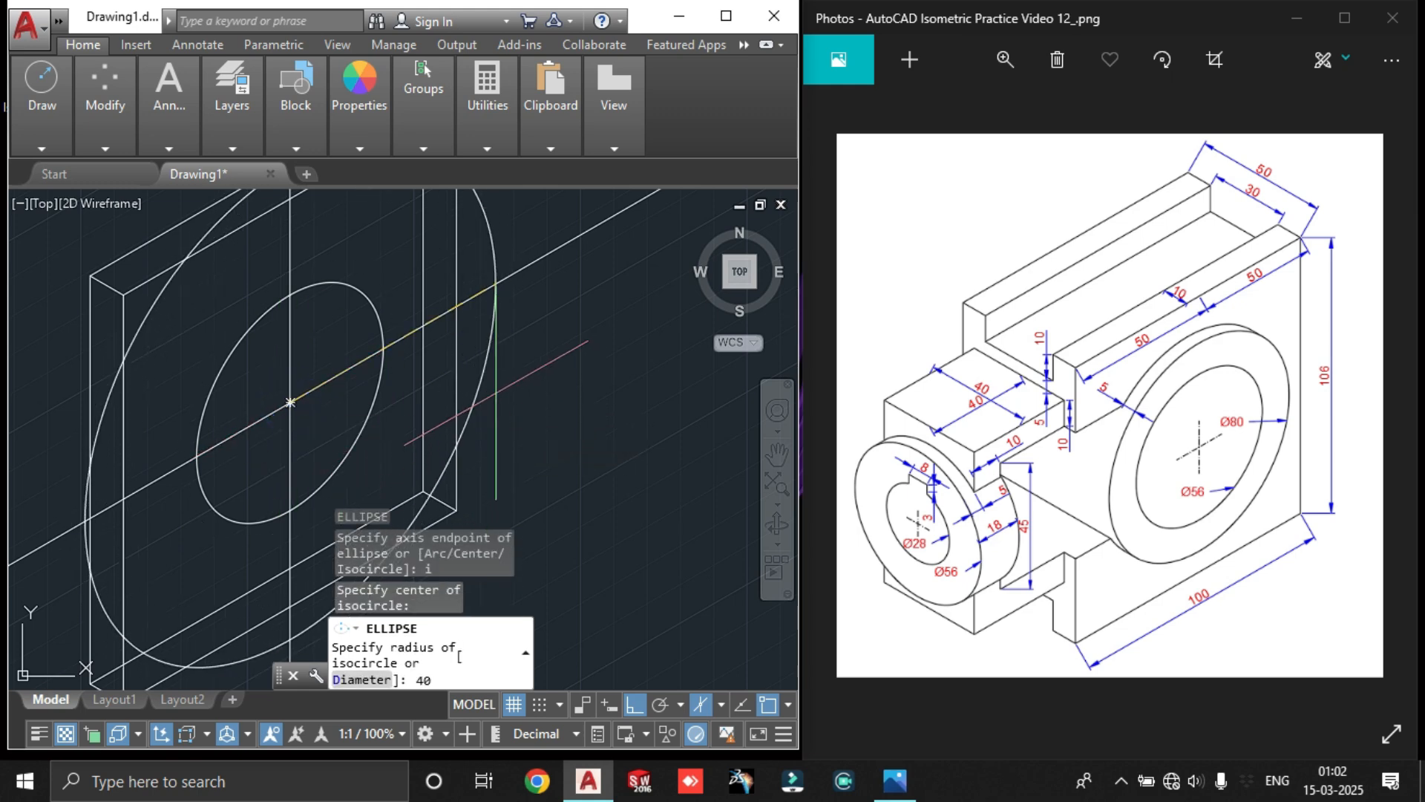
scroll(289, 403, down, 2)
key(Return)
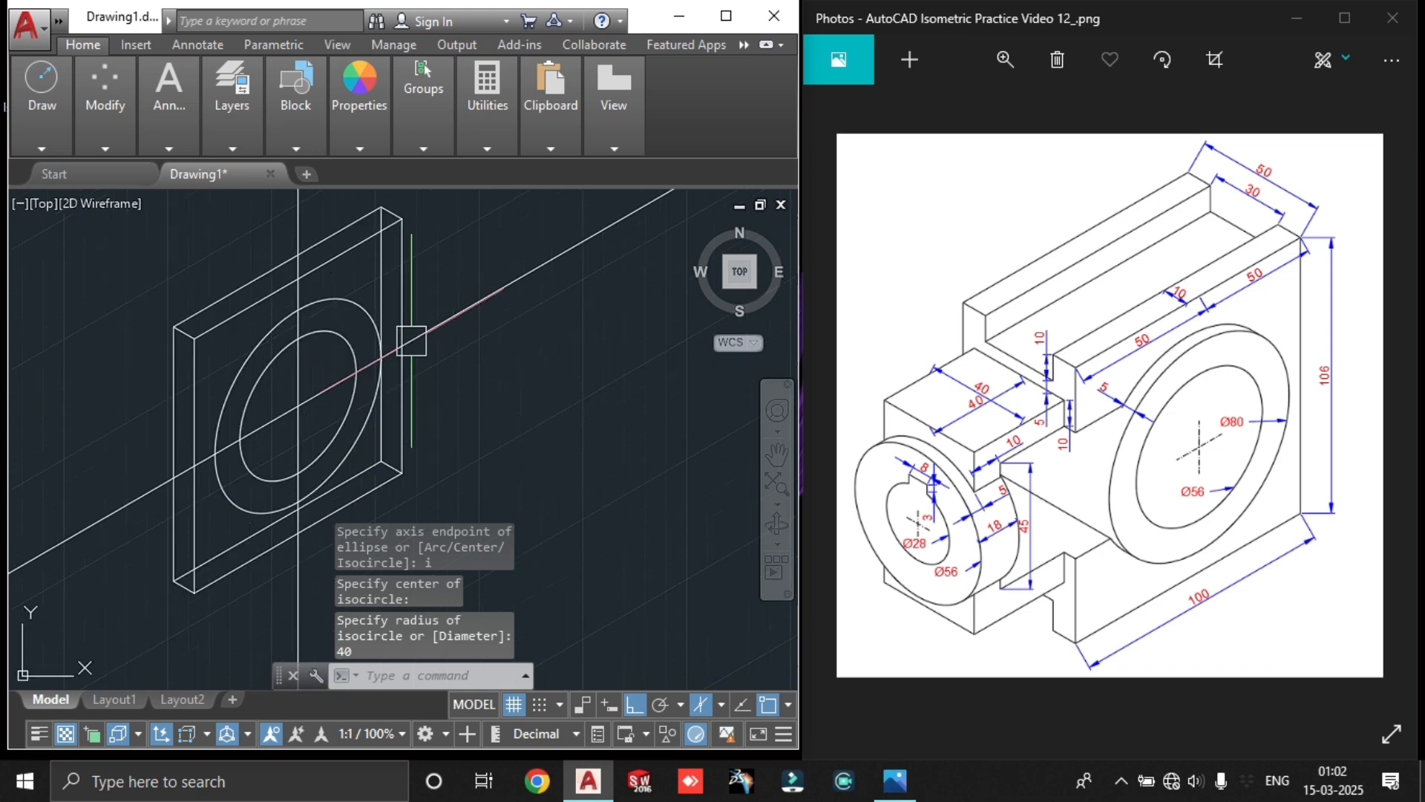
scroll(411, 340, up, 2)
click(284, 364)
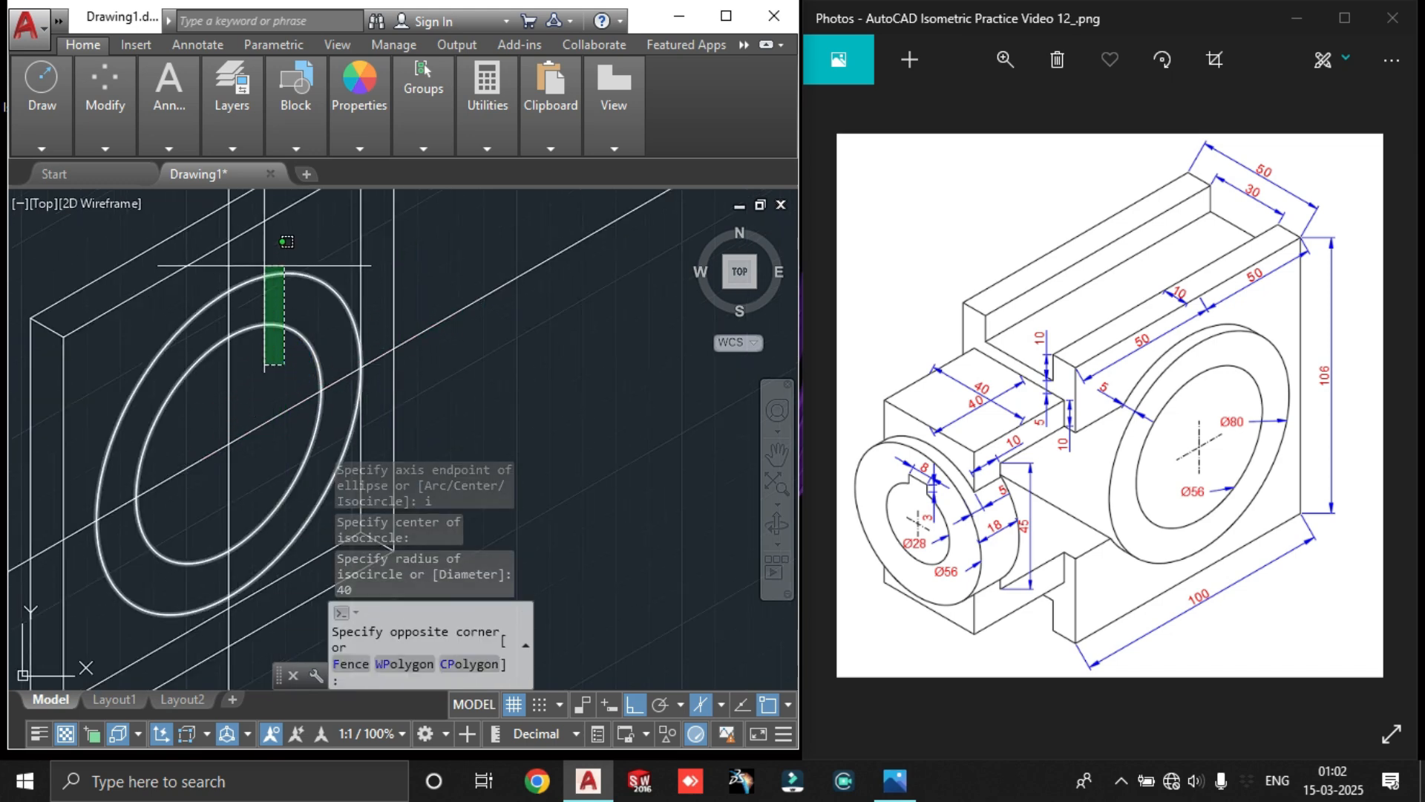
click(270, 273)
scroll(270, 274, down, 3)
middle_drag(270, 274, 272, 308)
scroll(270, 289, up, 3)
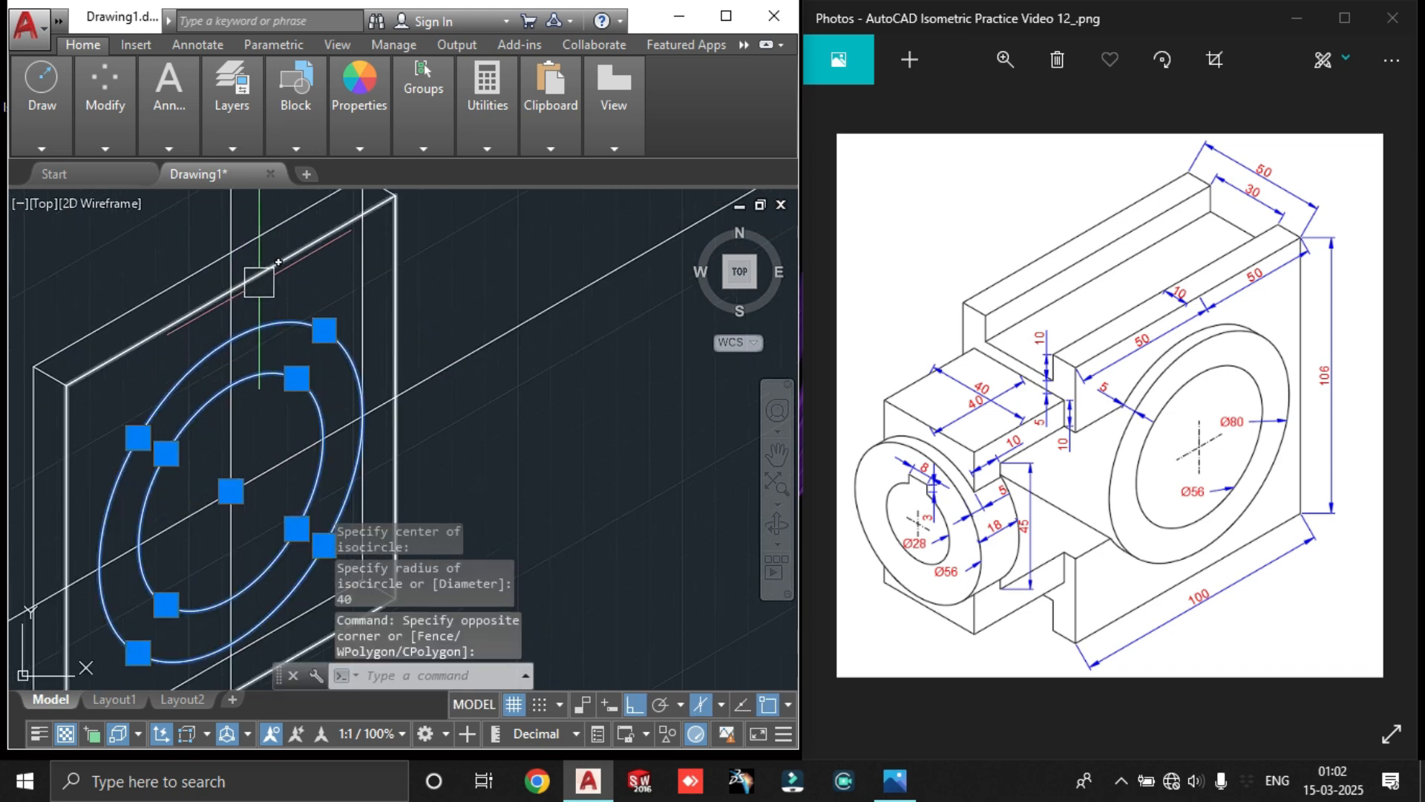
click(102, 380)
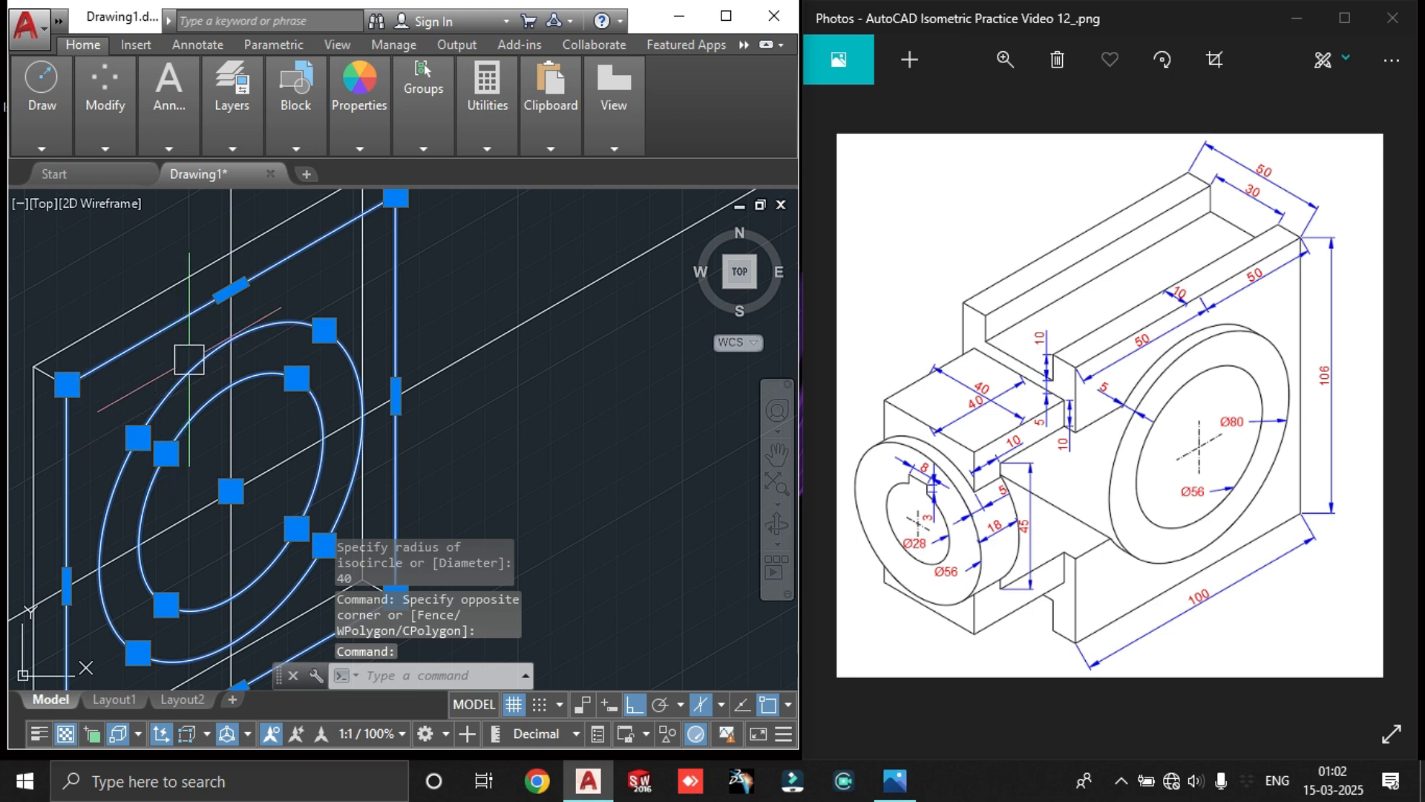
key(Escape)
Copy both isocircles 5 units outward from the plate's front face in the left isoplane
scroll(309, 399, up, 2)
click(287, 414)
click(252, 265)
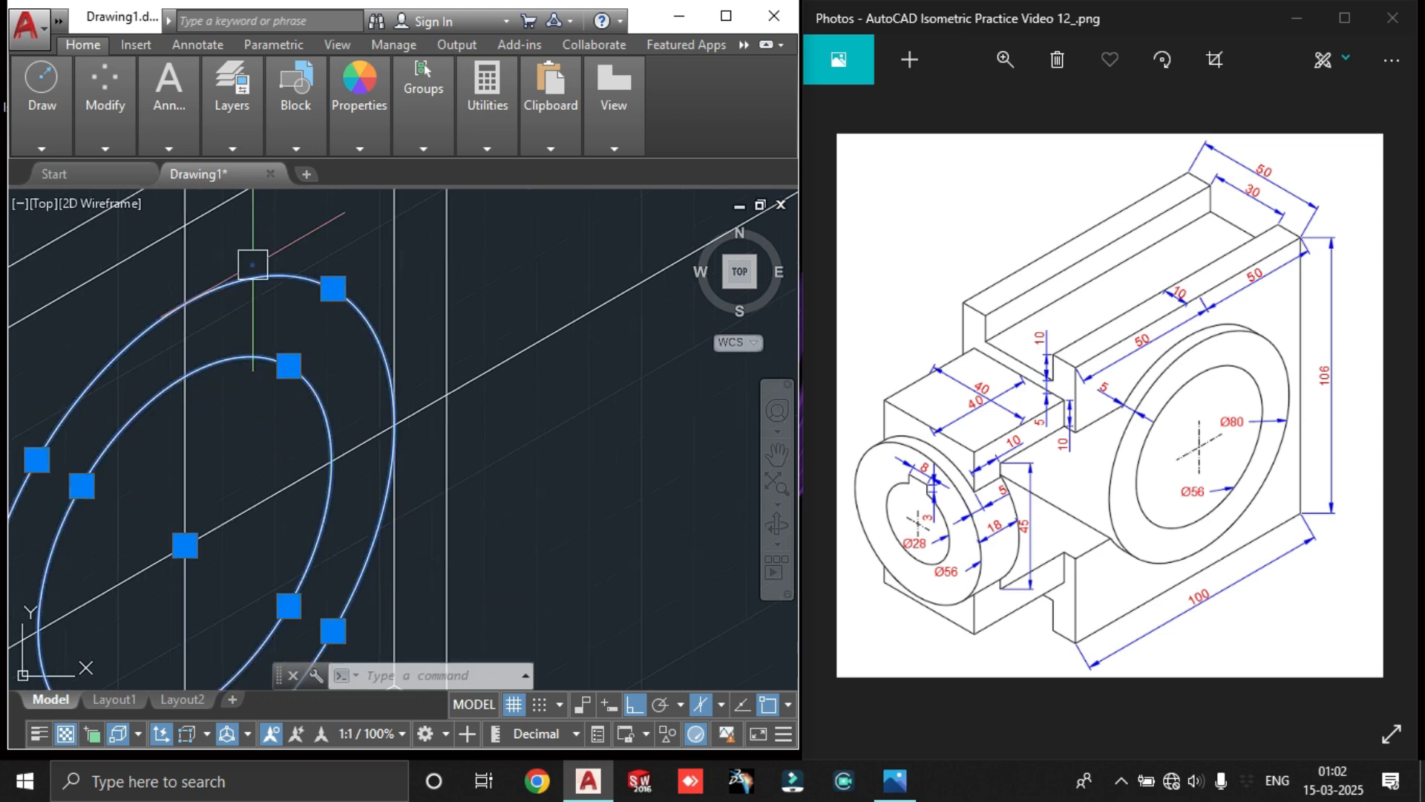
scroll(281, 343, down, 4)
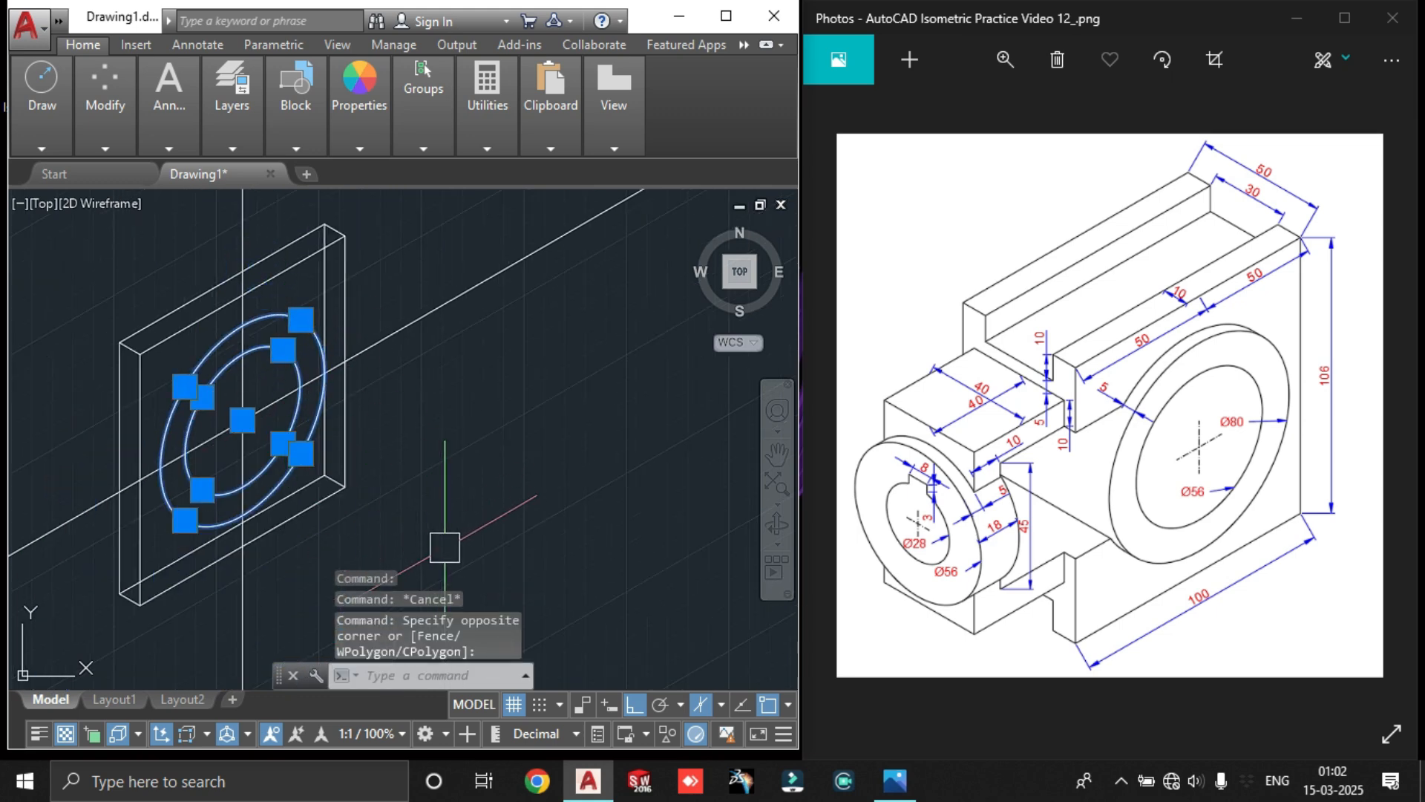
text(co)
key(Return)
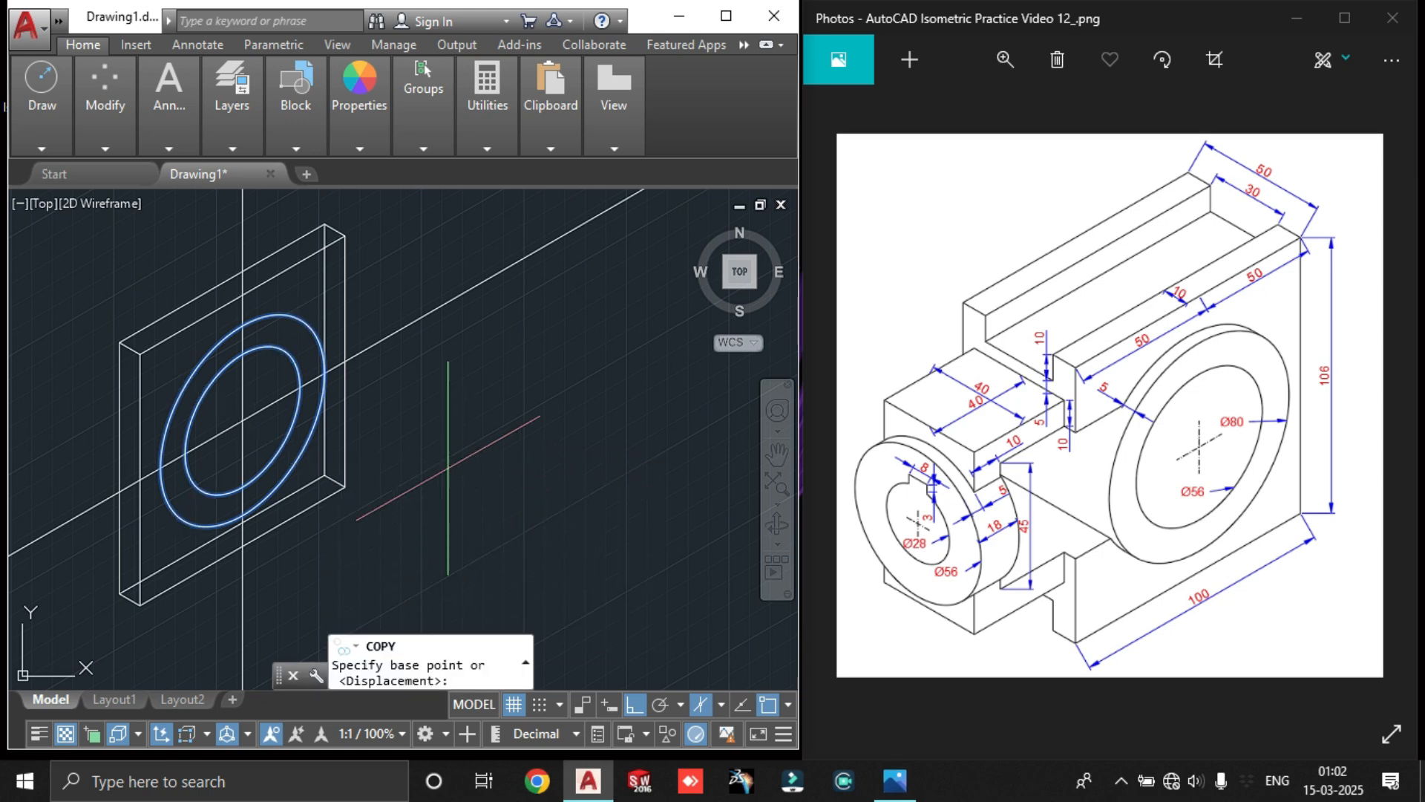
scroll(308, 378, up, 4)
click(172, 399)
middle_drag(267, 439, 268, 440)
scroll(268, 439, down, 4)
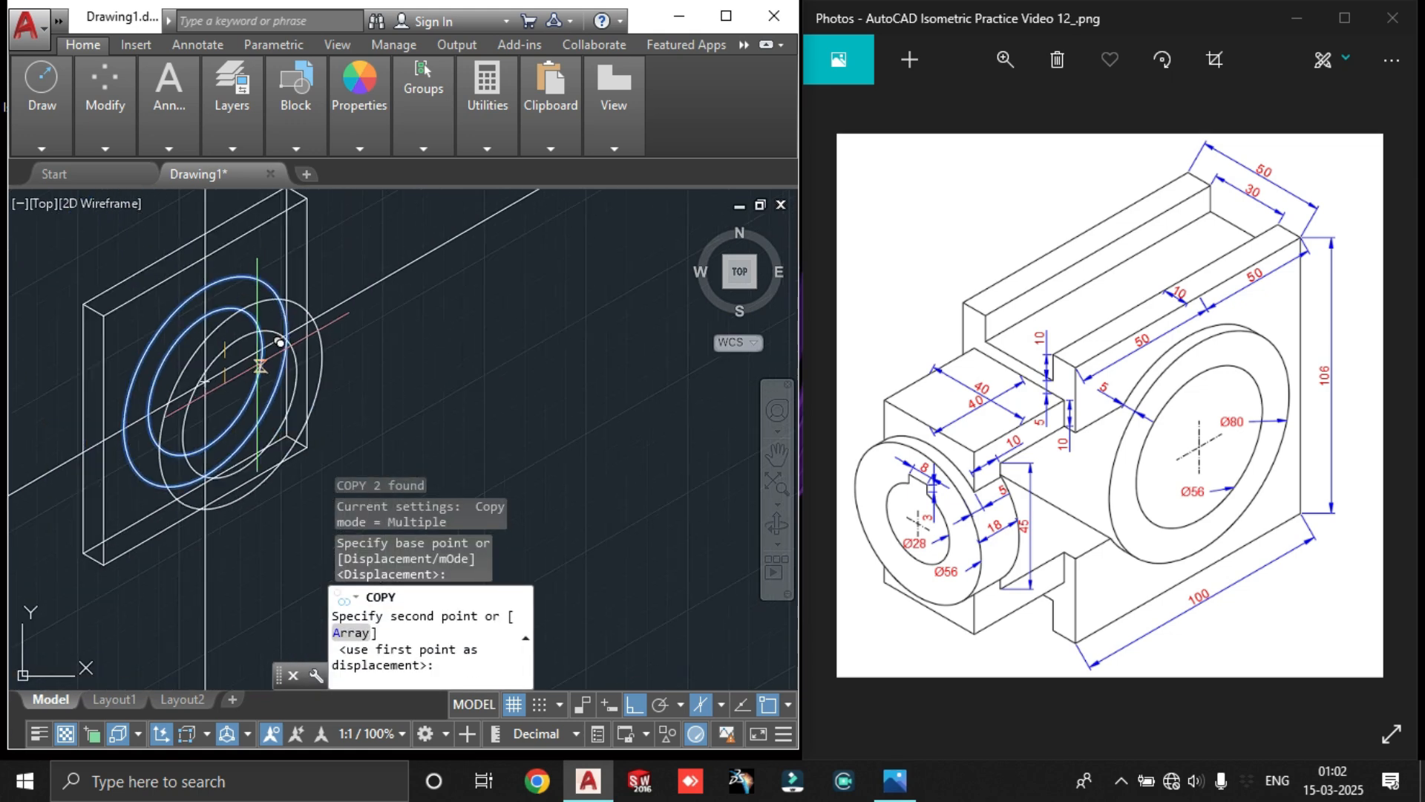
key(F5)
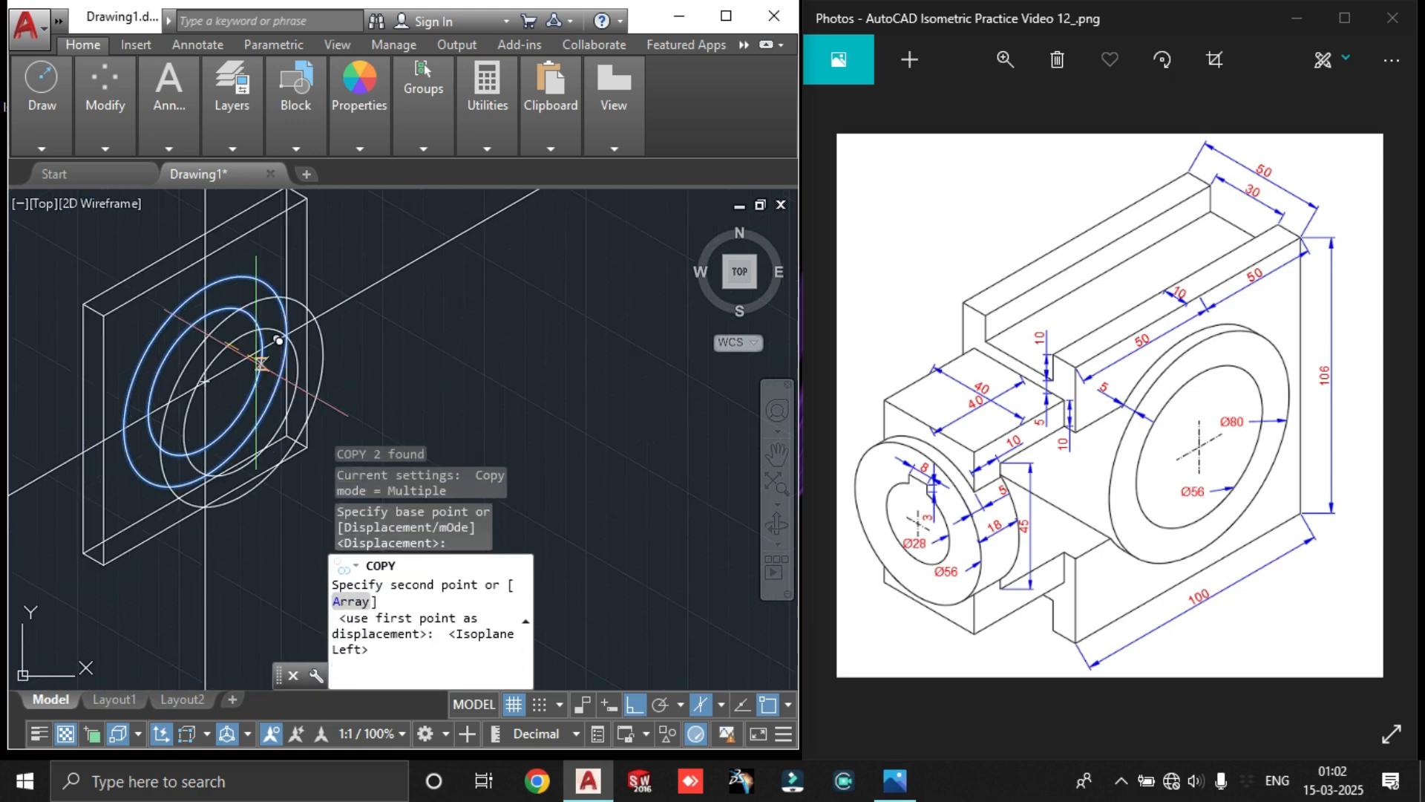
key(Return)
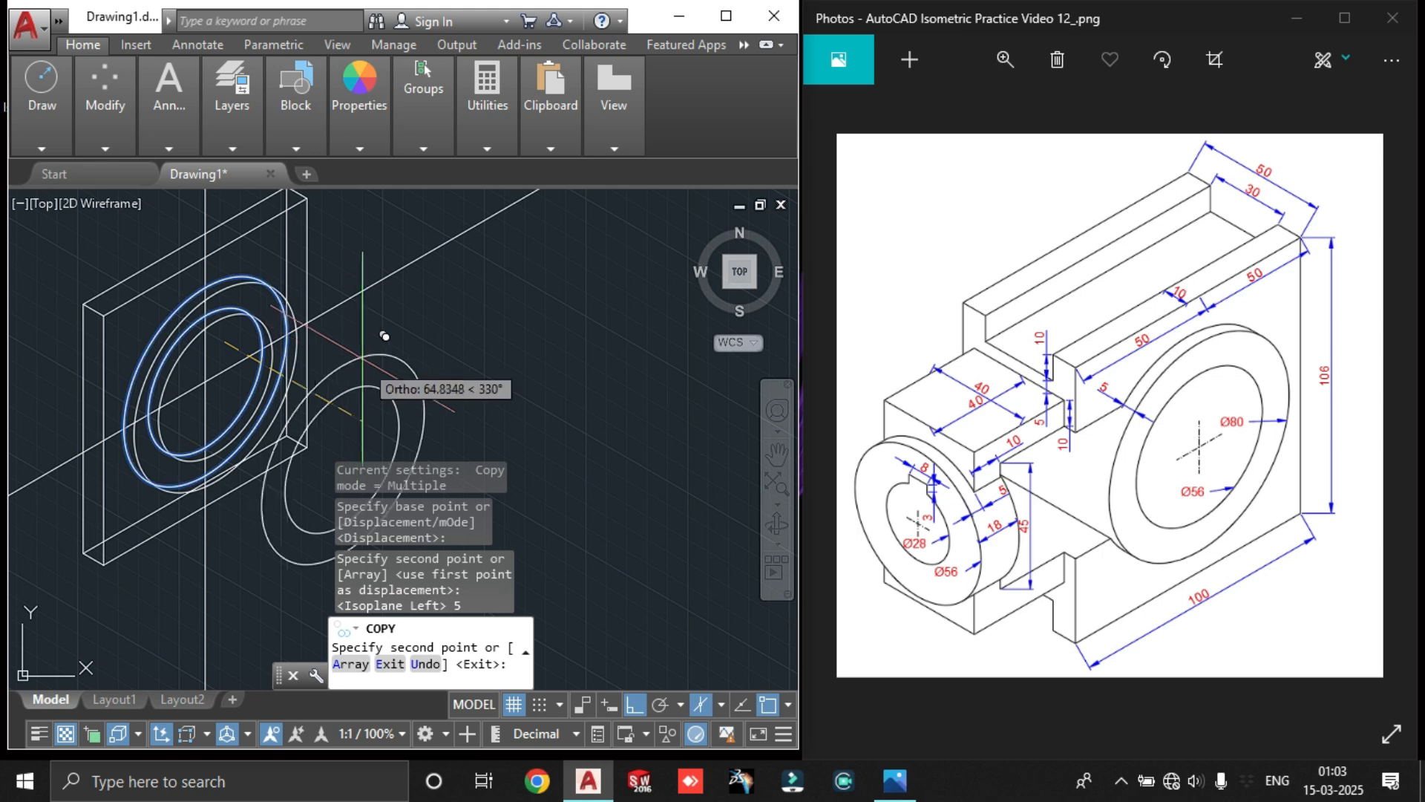
key(Escape)
Delete the original radius-28 isocircle on the plate's front face
scroll(273, 318, up, 3)
middle_drag(274, 318, 343, 315)
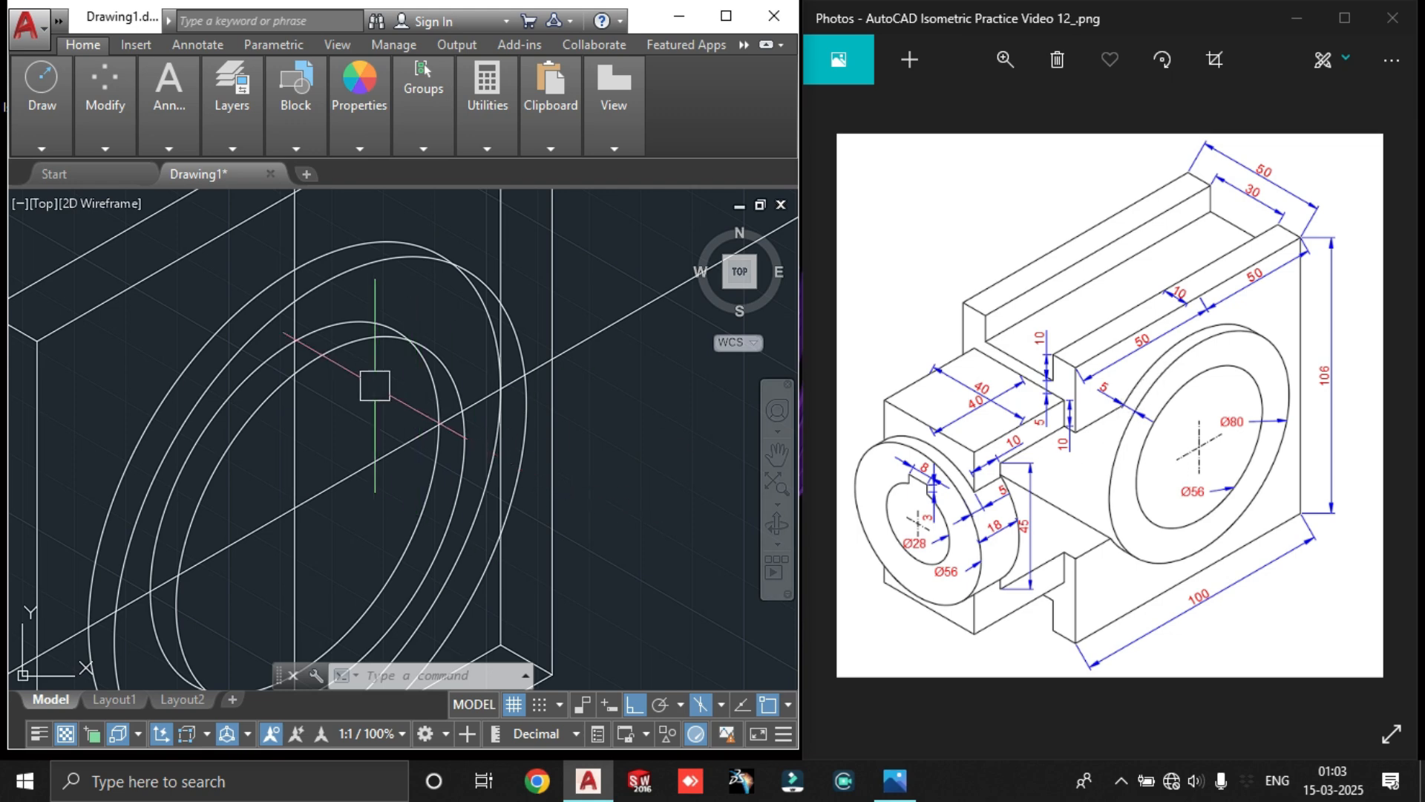
click(338, 317)
scroll(399, 344, down, 5)
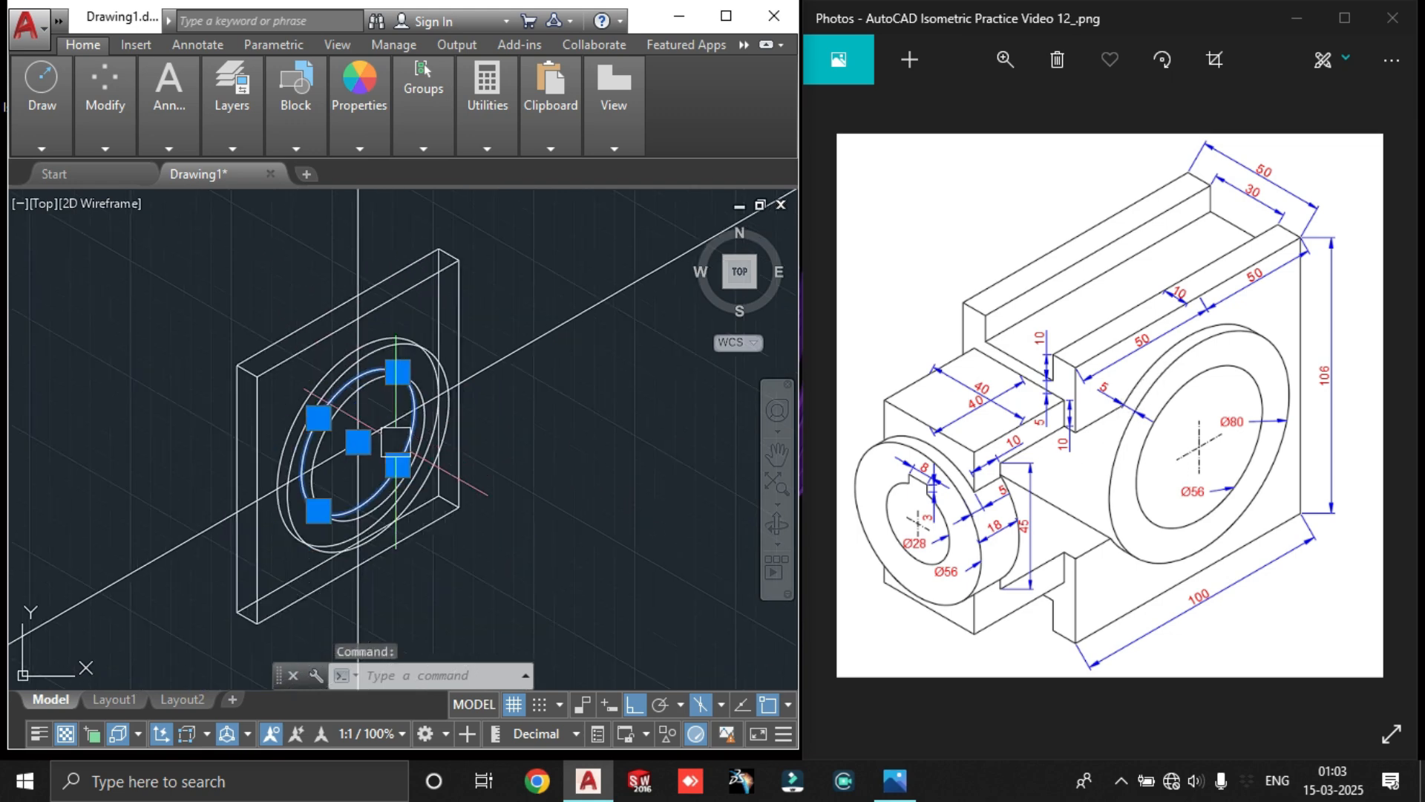
scroll(241, 443, up, 3)
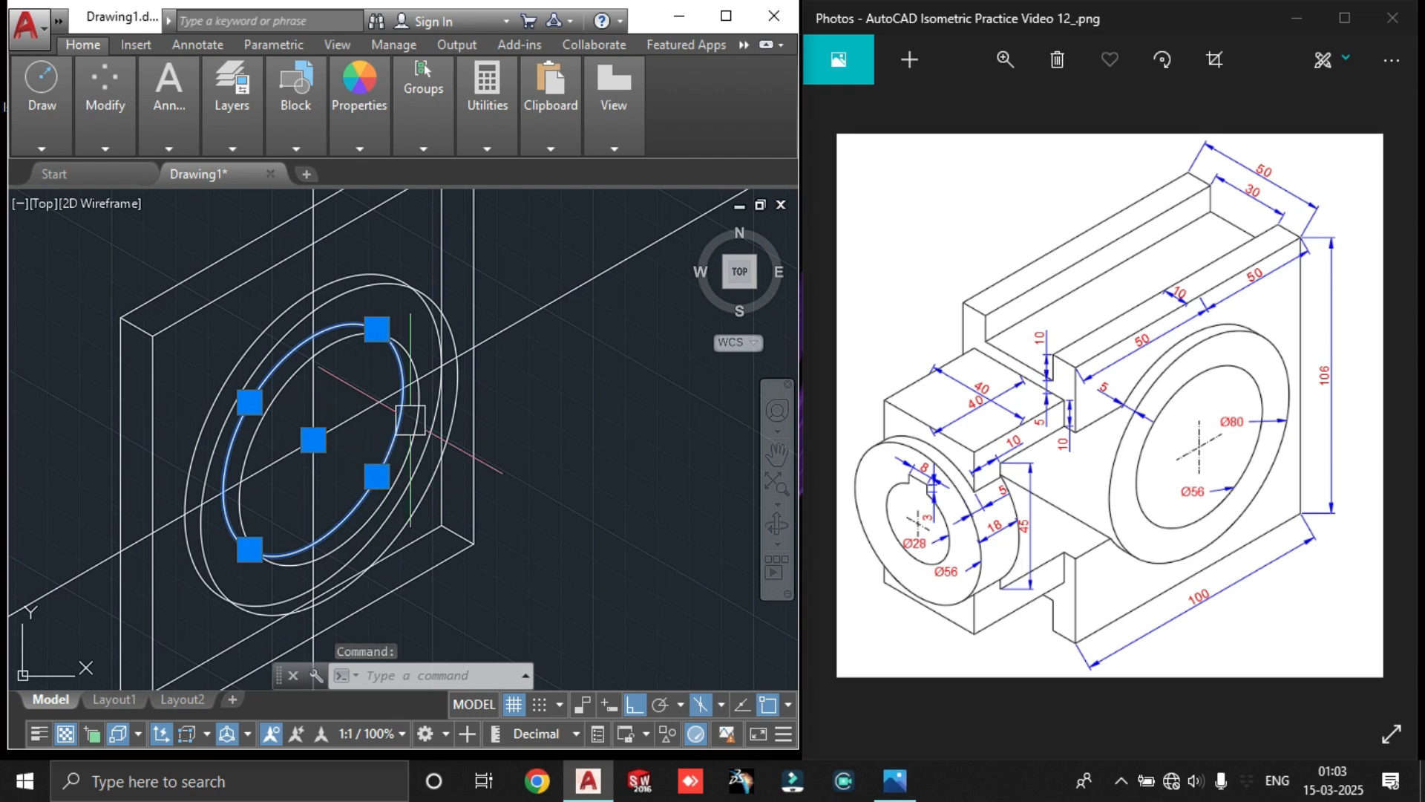
key(Delete)
Connect the lower sides of the two radius-40 isocircles with a line
middle_drag(310, 334, 344, 346)
text(l)
key(Return)
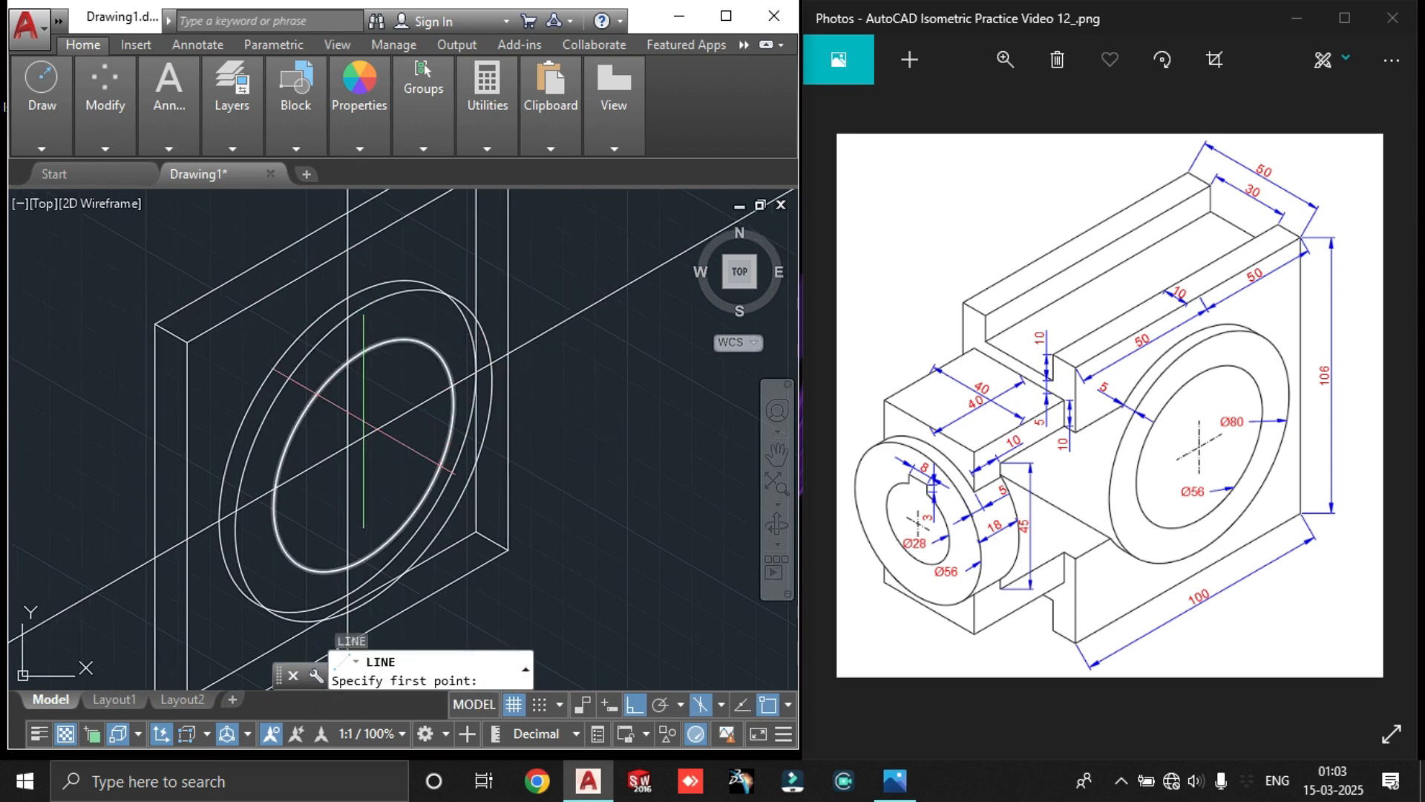
middle_drag(364, 430, 393, 341)
scroll(366, 552, up, 5)
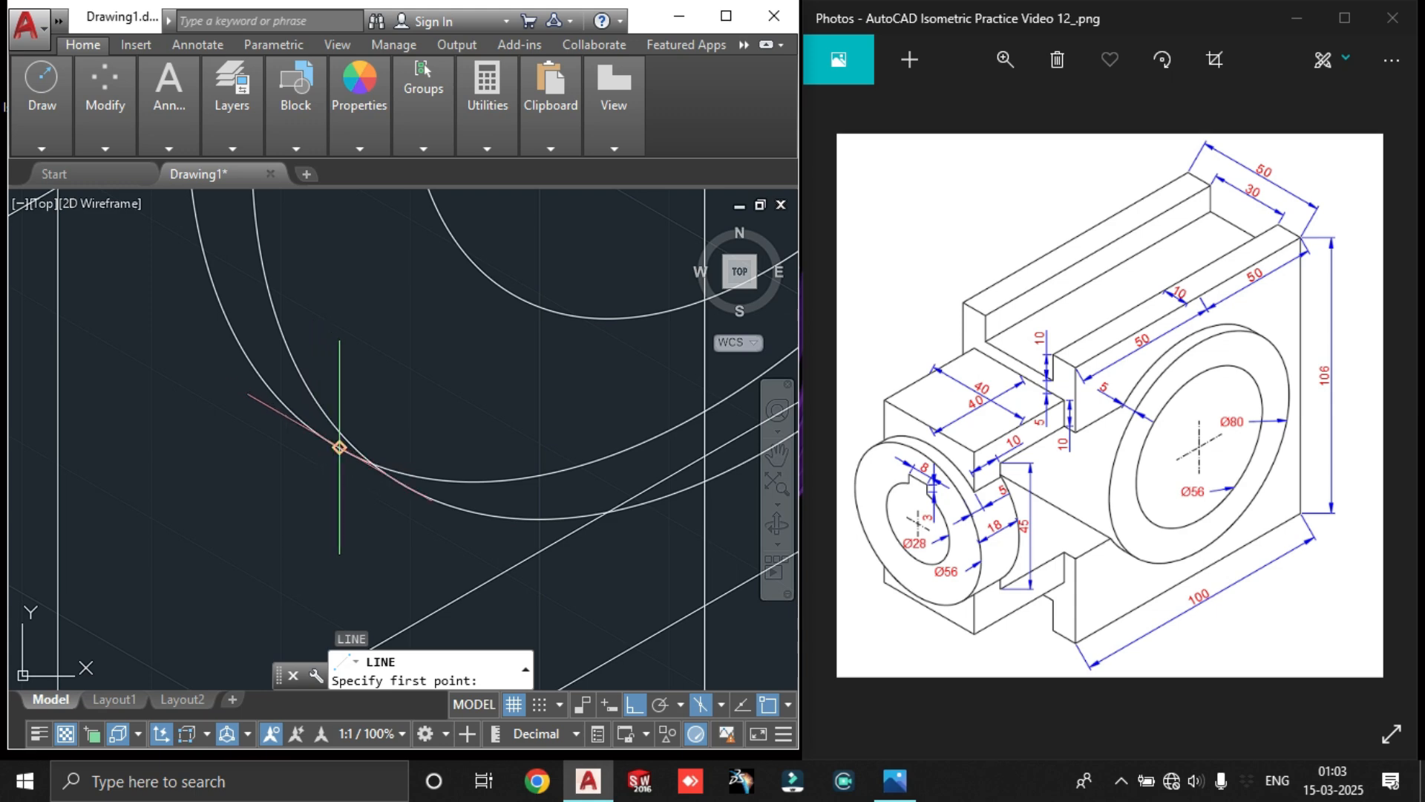
click(339, 447)
scroll(386, 483, up, 2)
key(Escape)
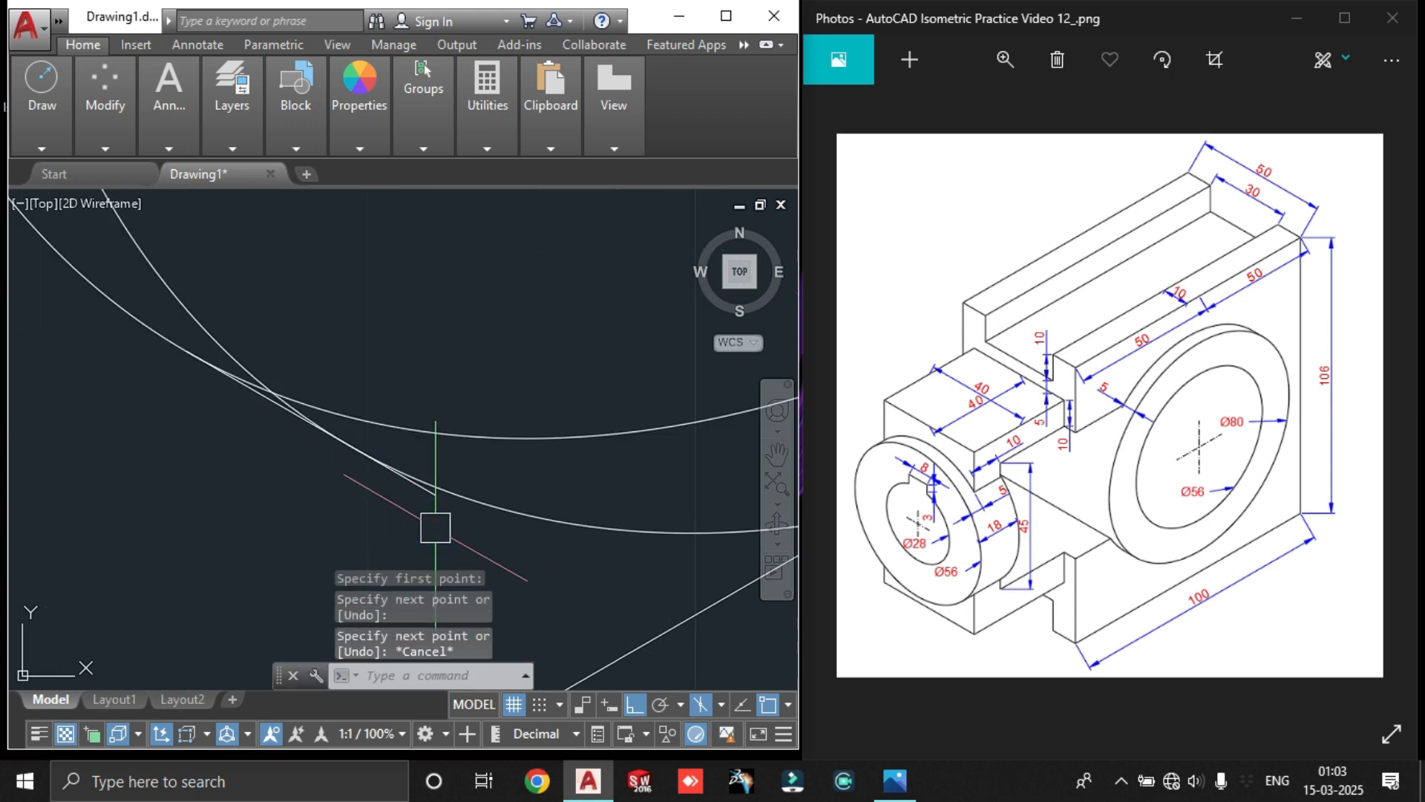
Trim the overlapping radius-40 isocircle arcs and excess line where the lower connecting line joins them
key(Return)
scroll(401, 483, down, 3)
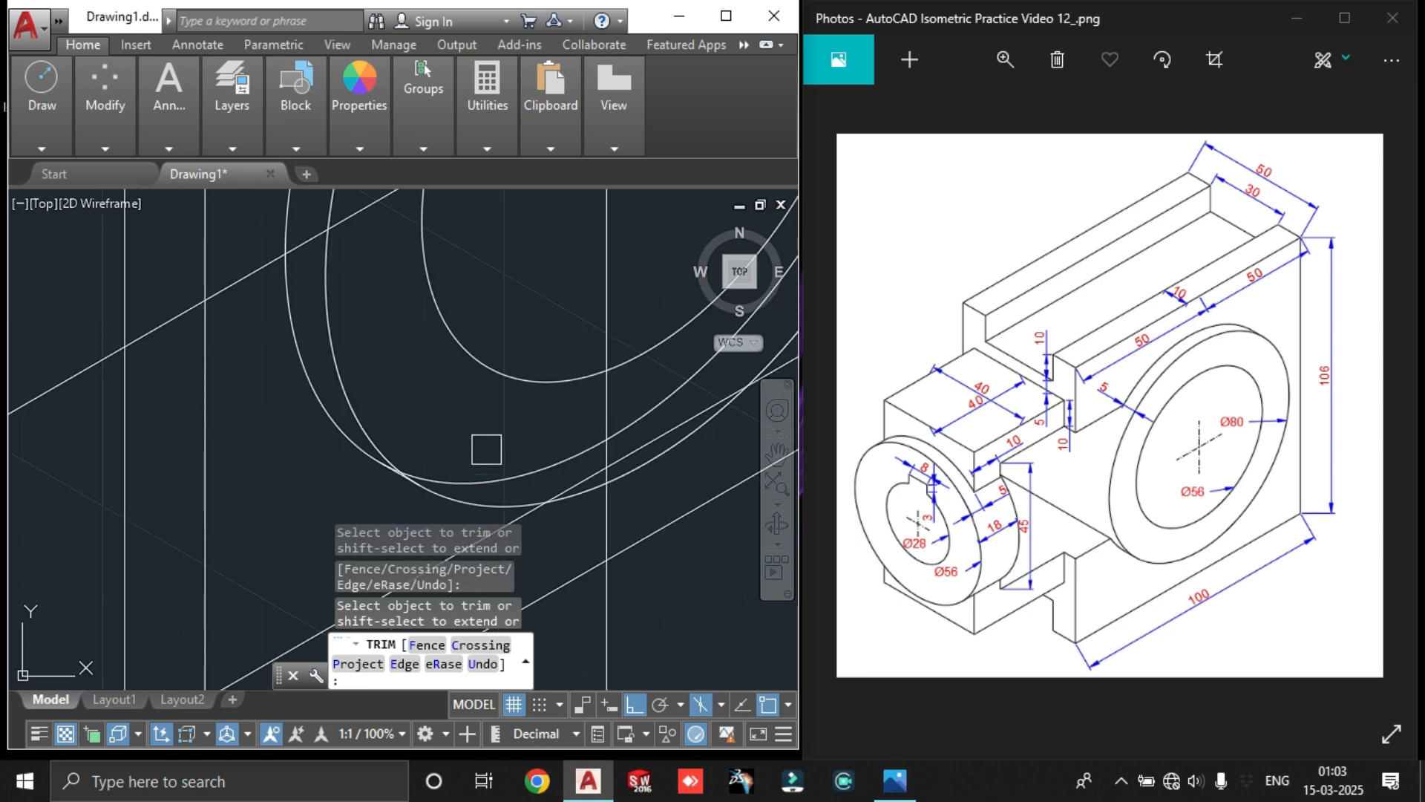
click(398, 479)
scroll(381, 476, up, 5)
scroll(370, 395, down, 5)
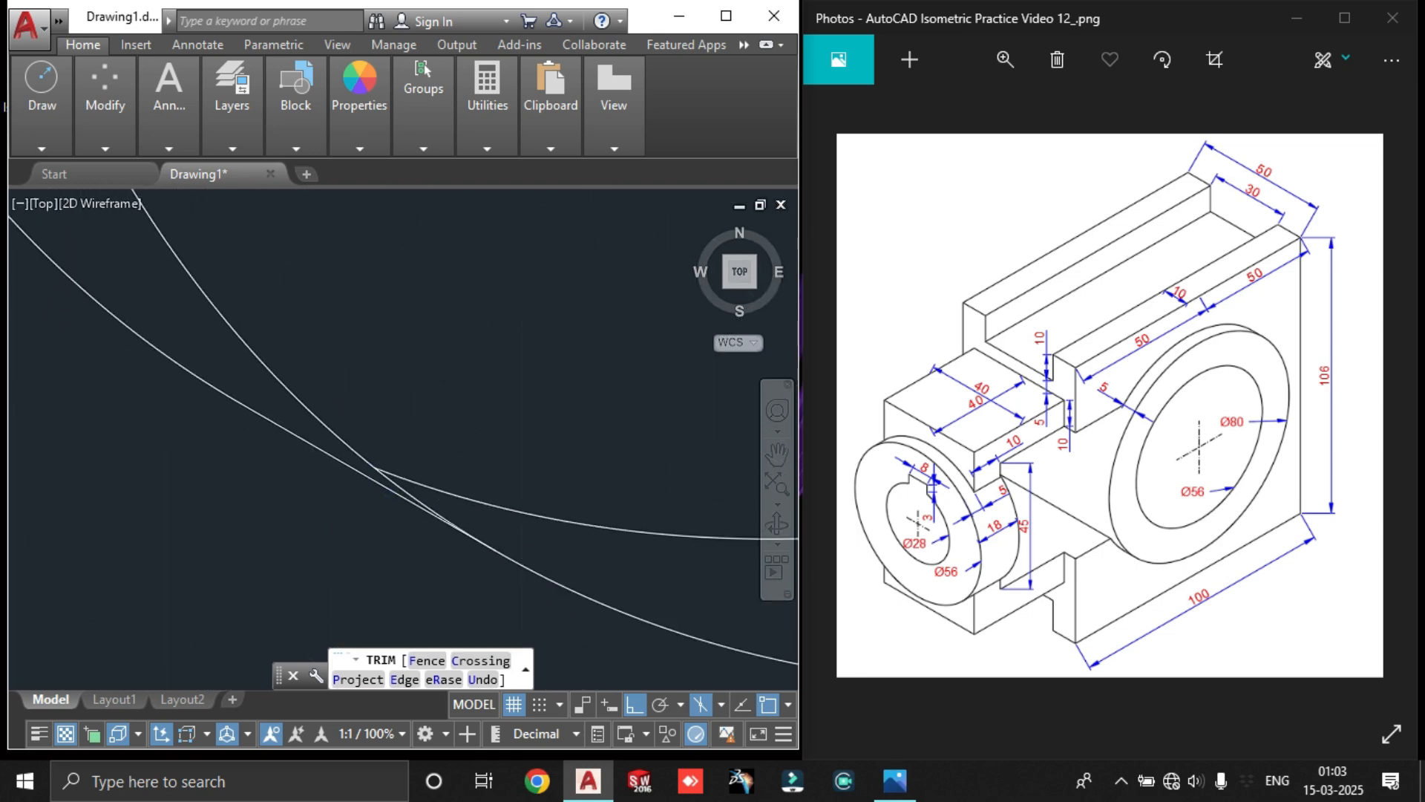
scroll(379, 445, up, 6)
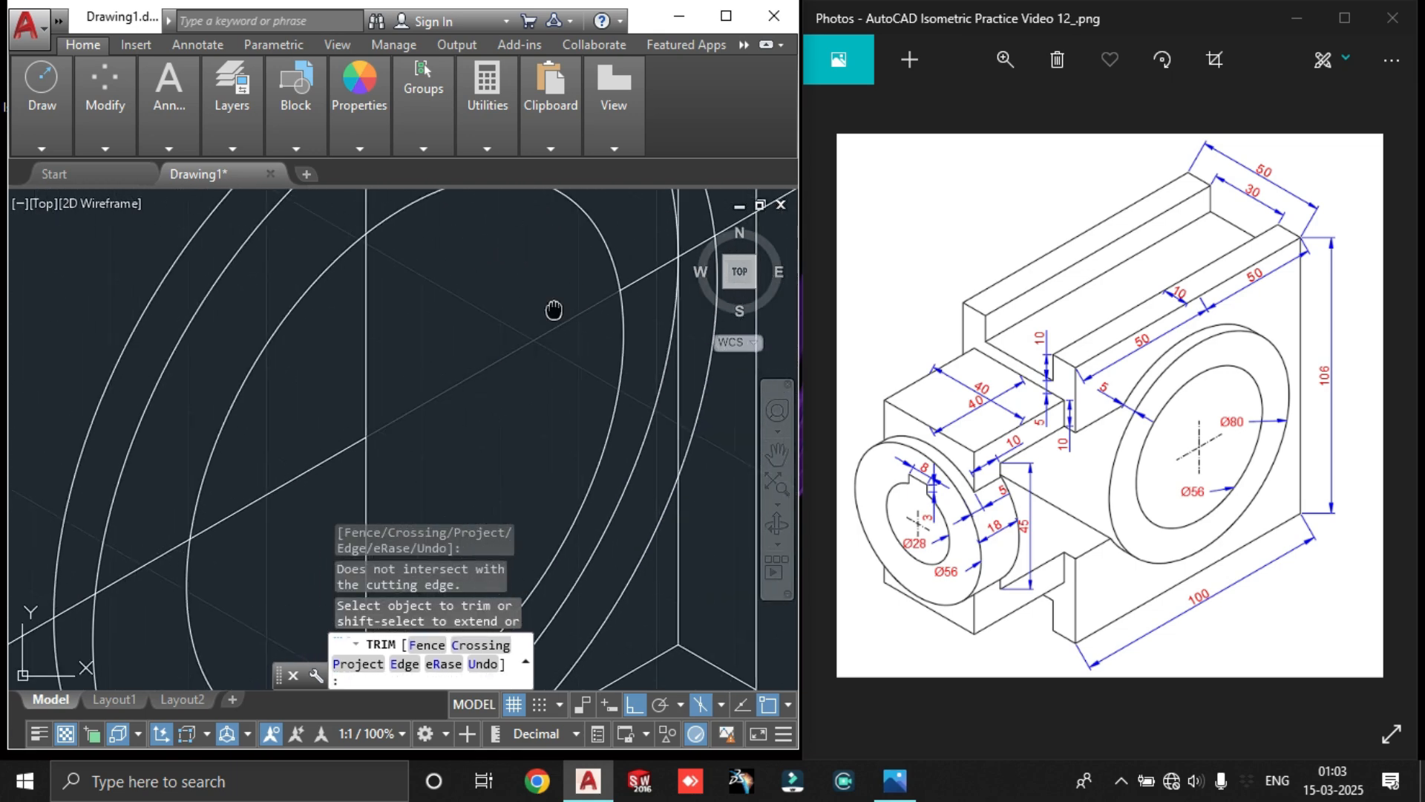
key(Escape)
Connect the upper sides of the two radius-40 isocircles with a line in the left isoplane
scroll(391, 420, down, 1)
text(l)
key(Return)
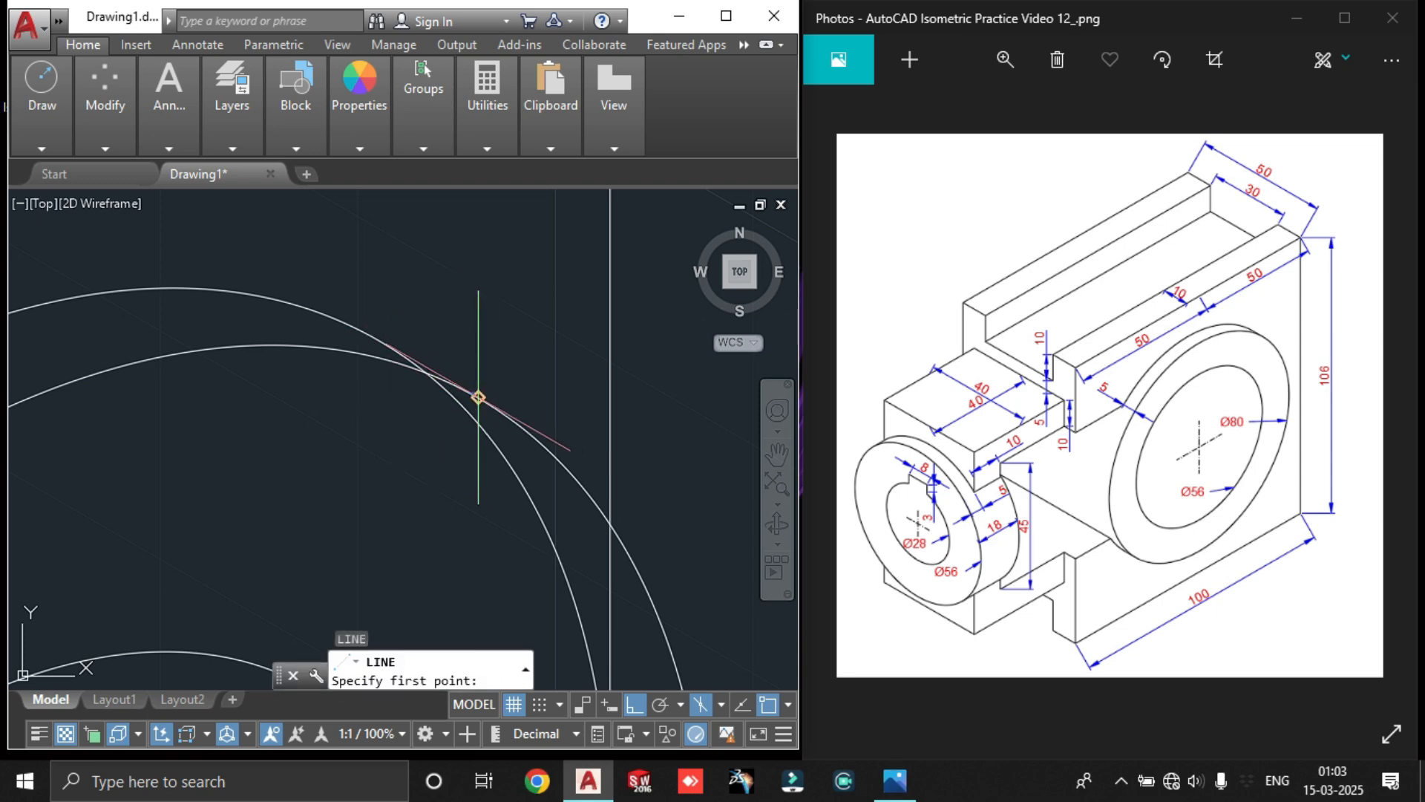
click(478, 397)
scroll(382, 245, up, 5)
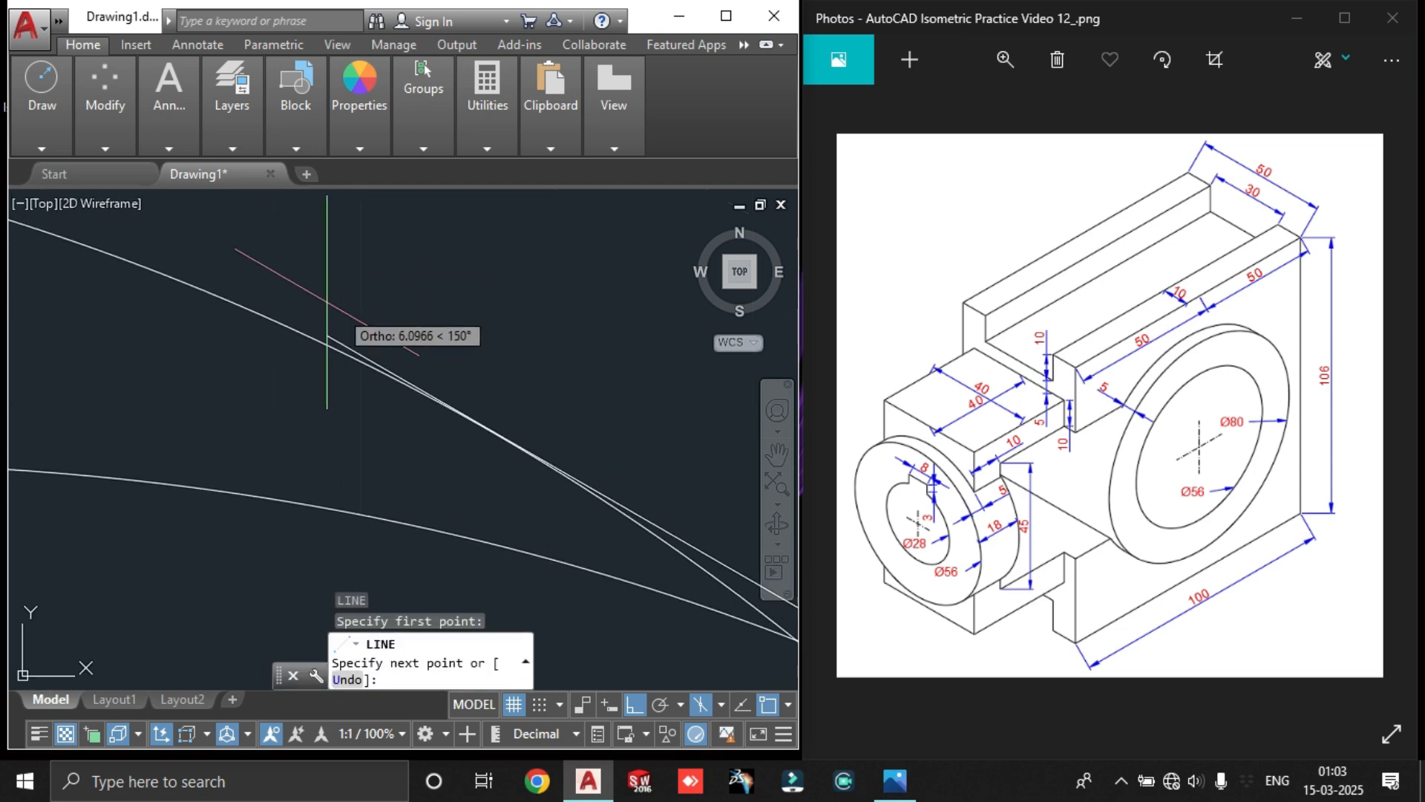
key(Escape)
Trim the excess line and the rear isocircle's hidden arc at the upper connecting line
text(tr)
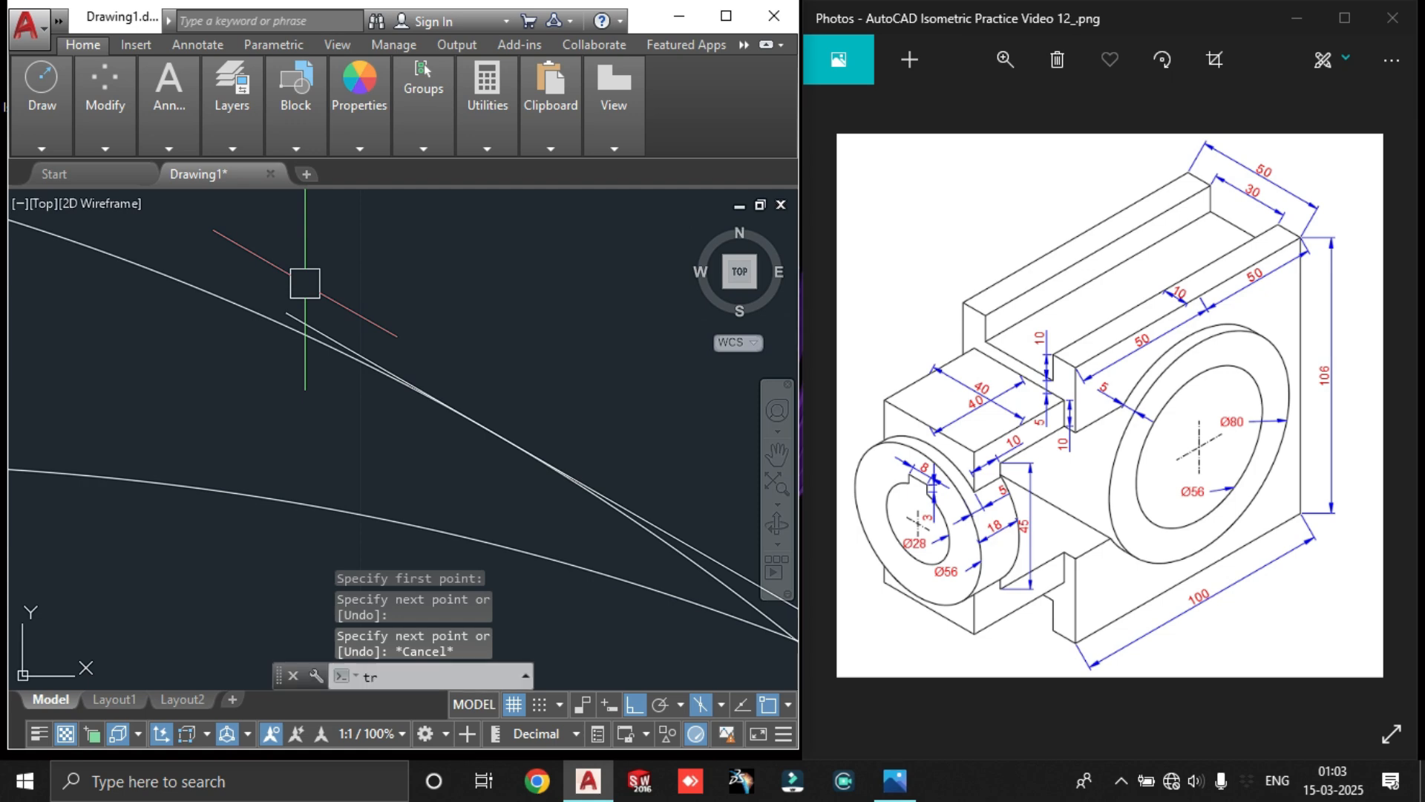
key(Return)
key(Return)
click(308, 315)
scroll(319, 319, down, 5)
scroll(442, 378, up, 5)
click(437, 364)
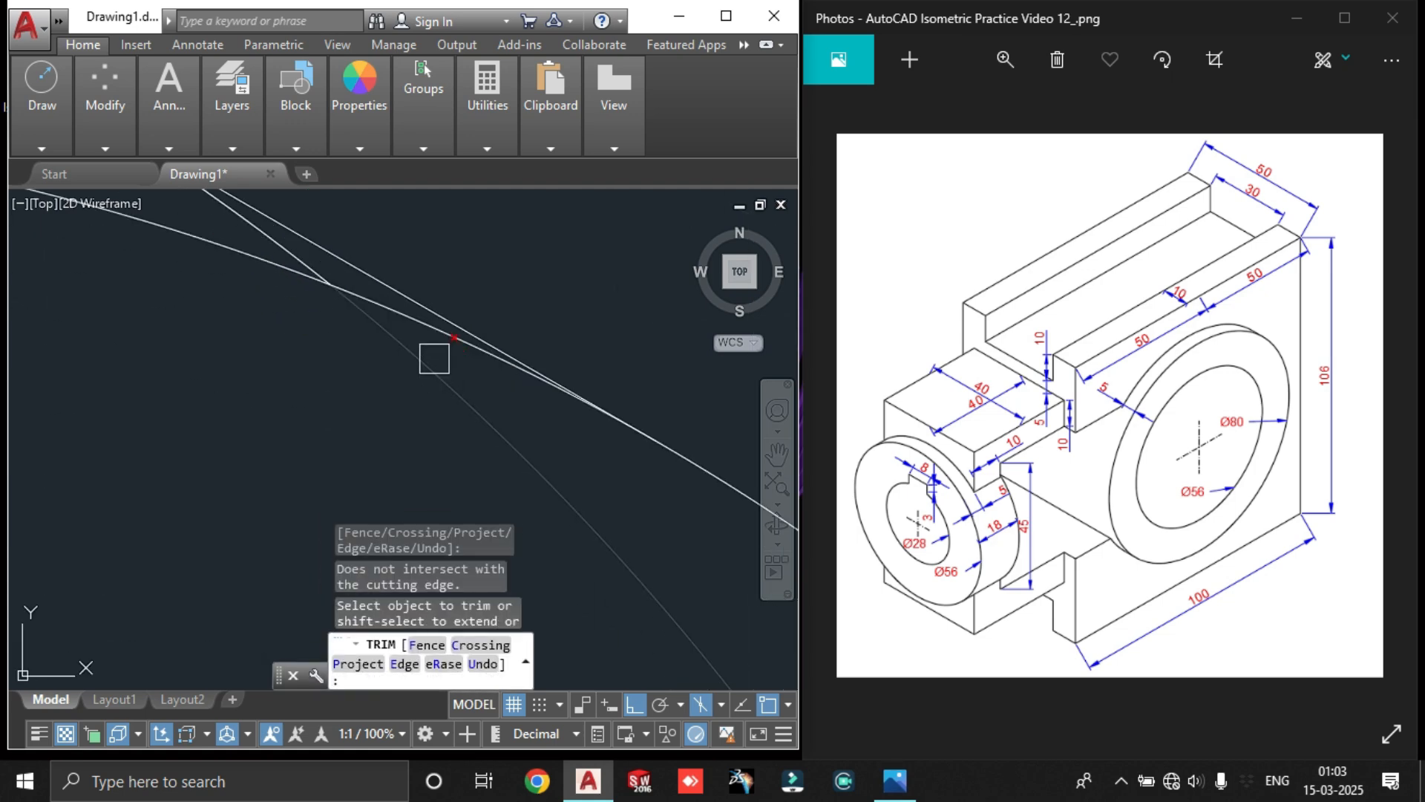
scroll(260, 244, up, 4)
scroll(264, 215, down, 5)
key(Escape)
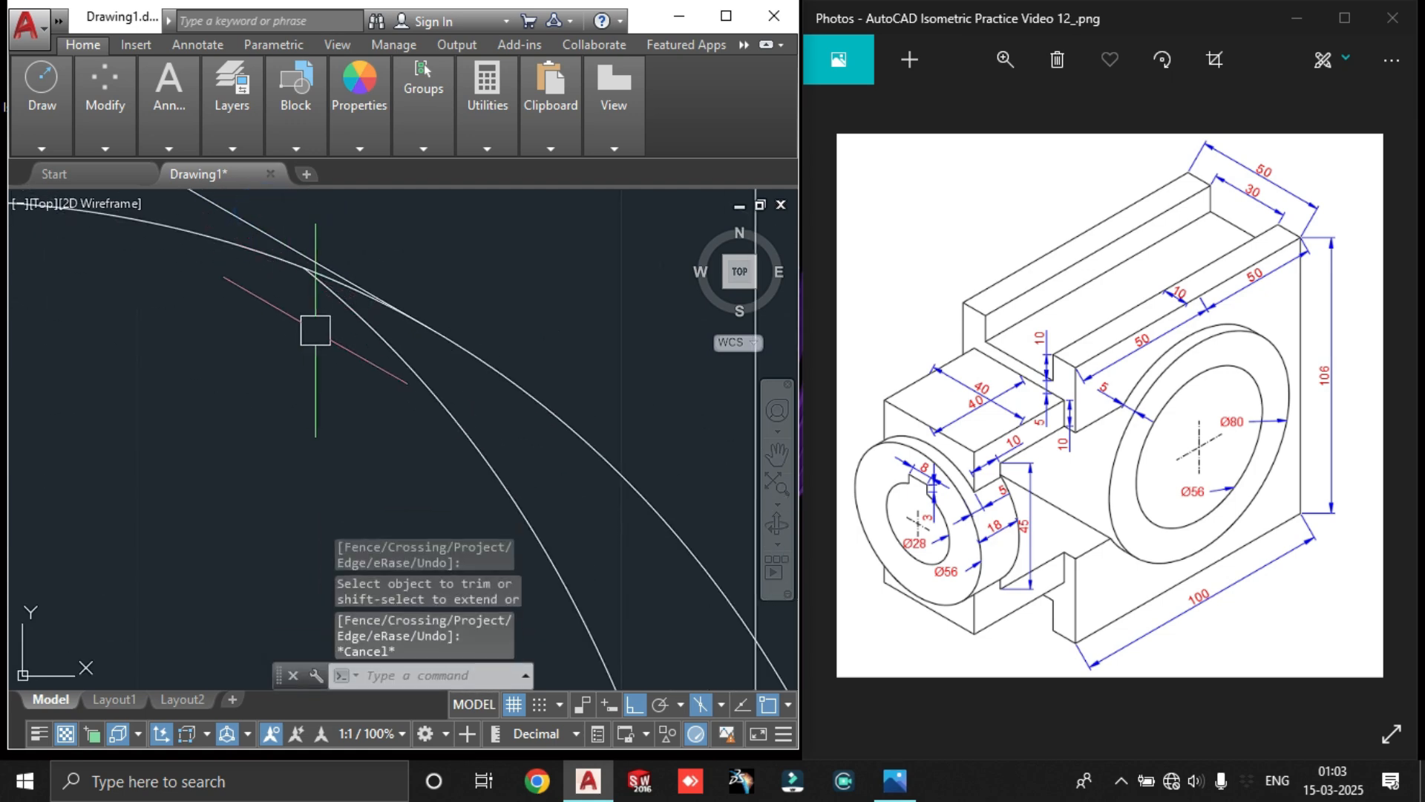
Delete the leftover hidden arc of the rear radius-40 isocircle
click(384, 337)
scroll(397, 404, down, 6)
scroll(553, 379, down, 5)
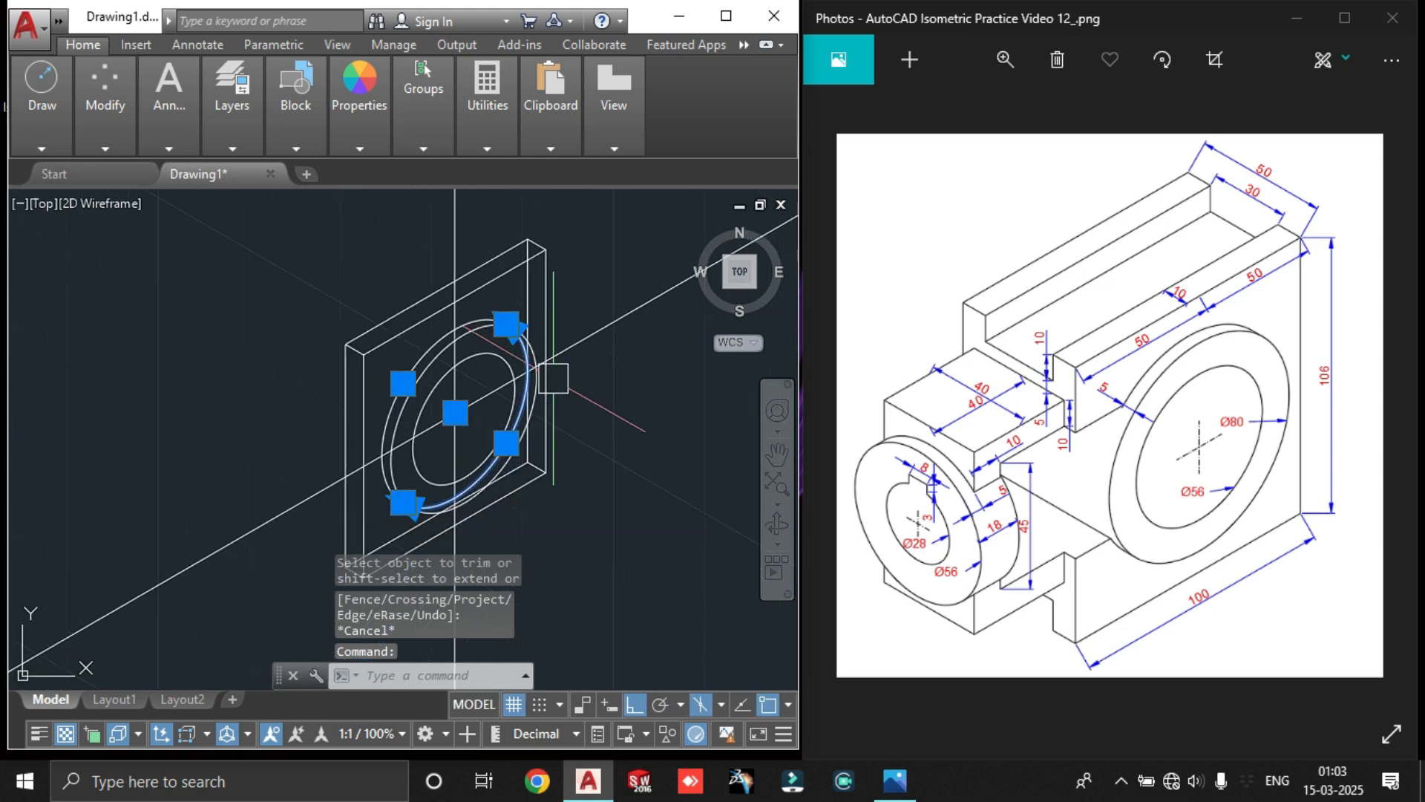
key(Delete)
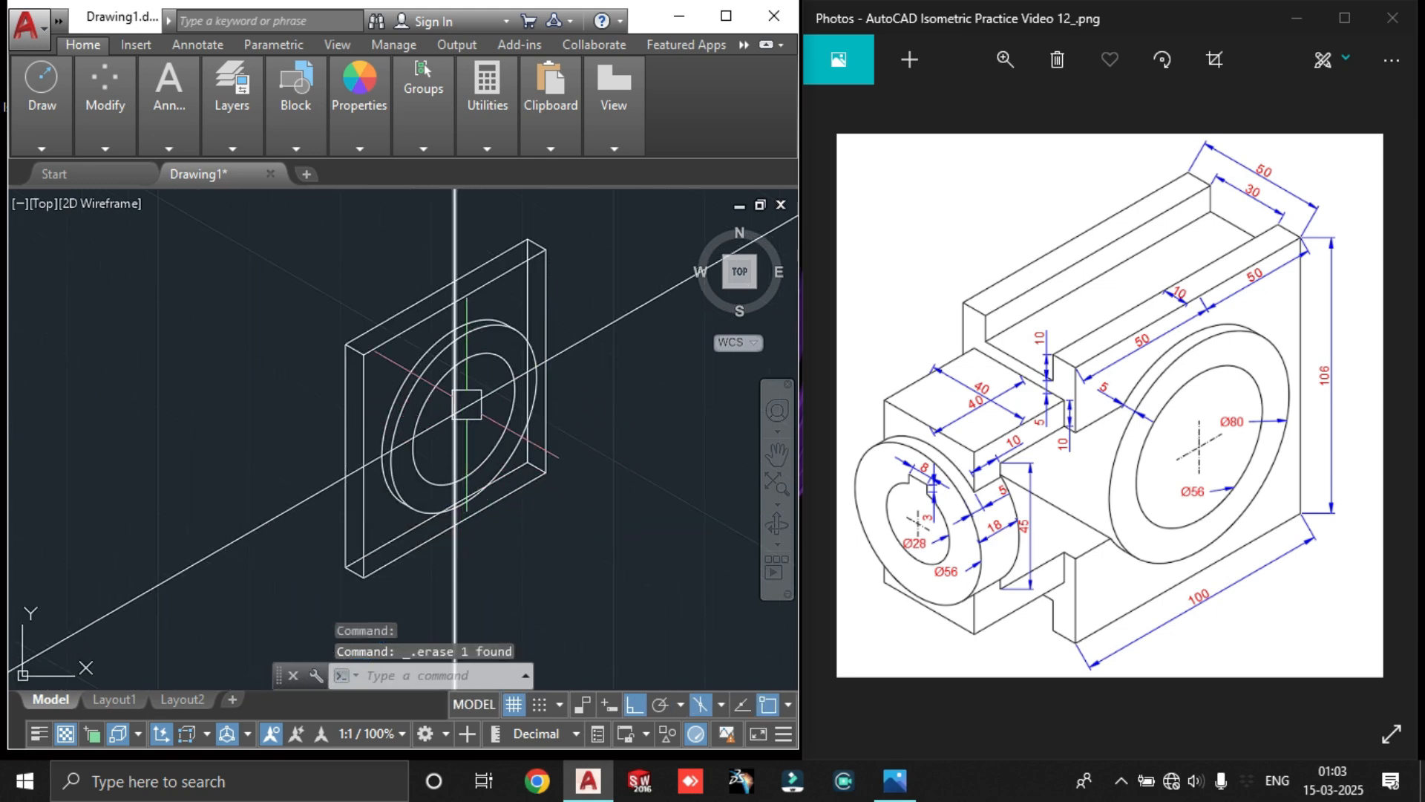
Delete the two construction lines crossing at the boss centre
click(576, 340)
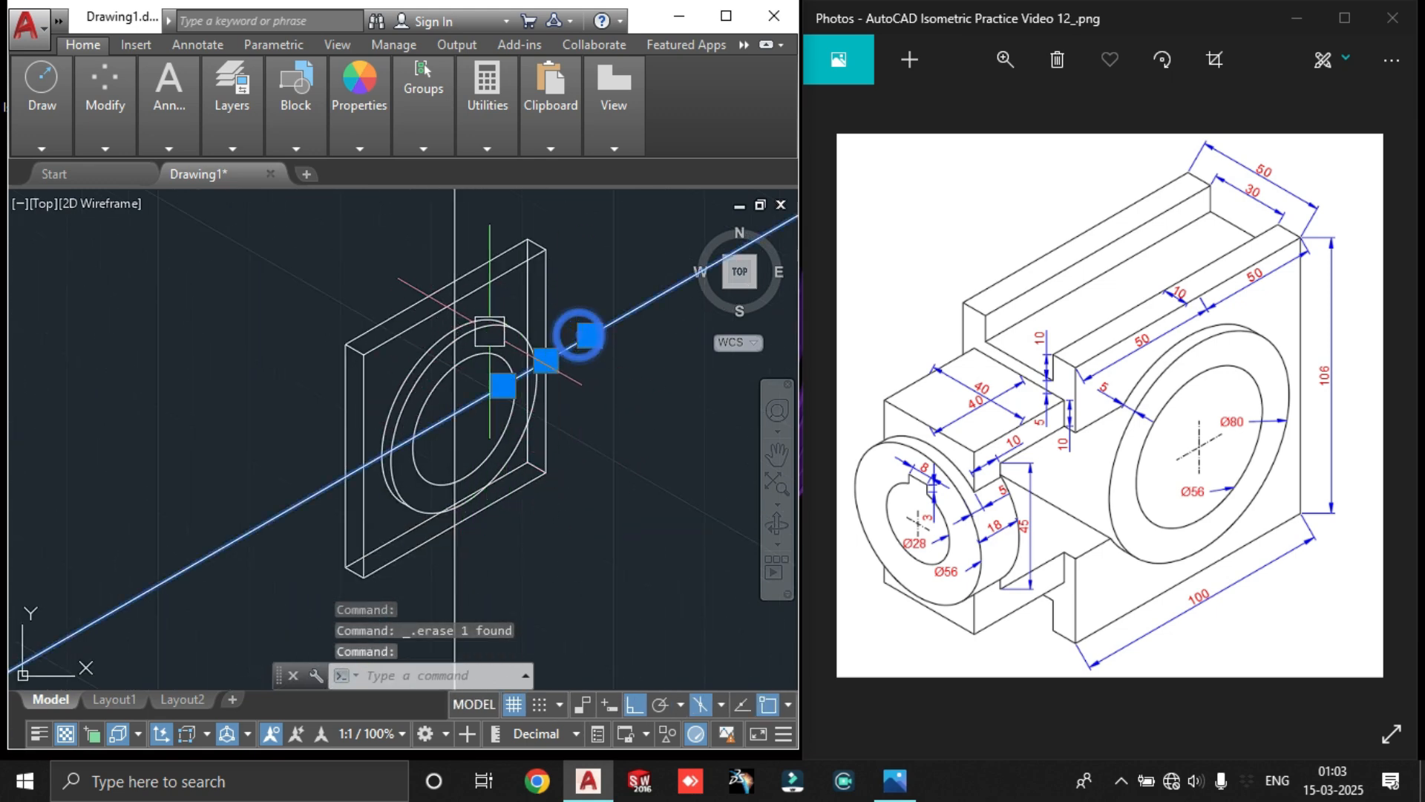
scroll(452, 316, up, 4)
click(448, 311)
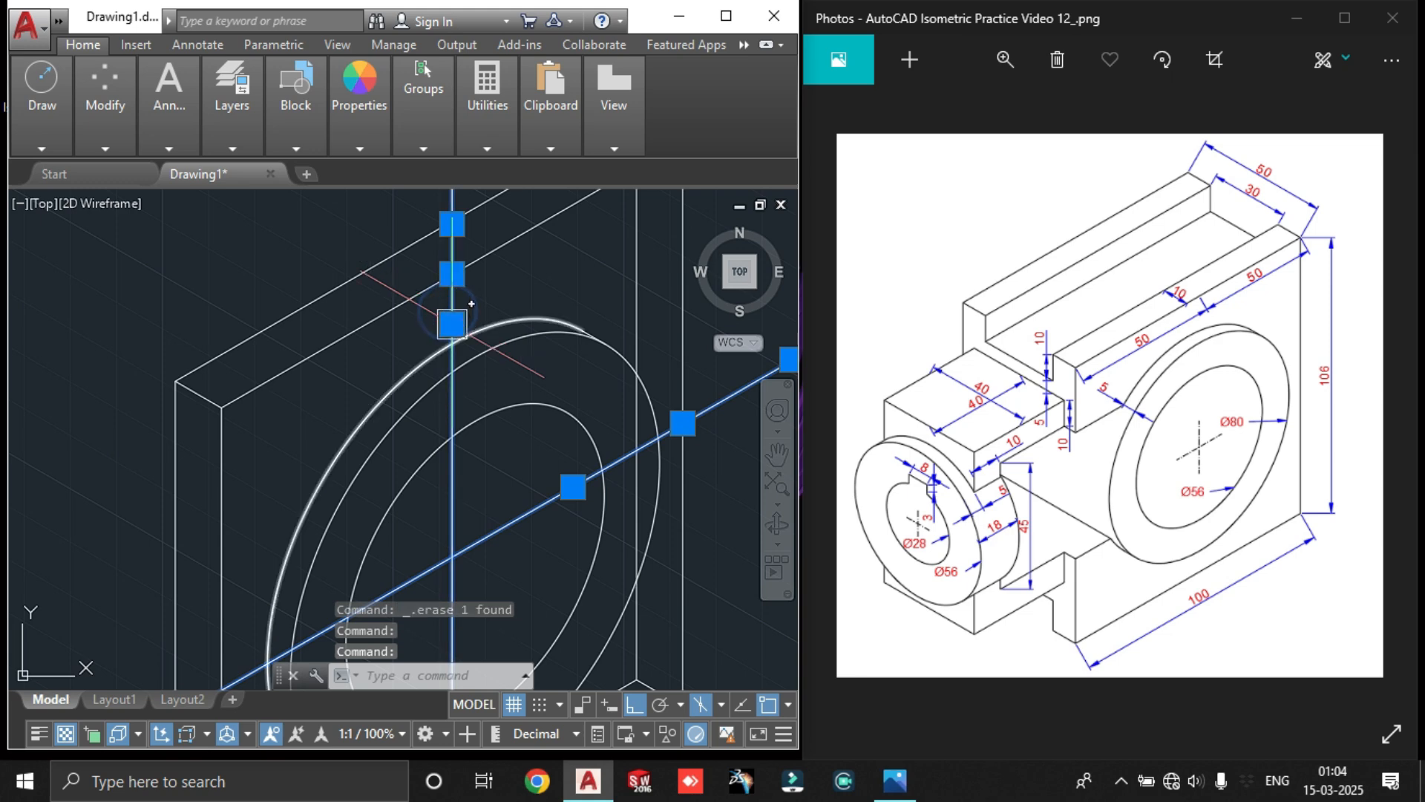
key(Delete)
Trim the plate's hidden rear vertical edge where it crosses the top face below the upper rear corner
scroll(448, 311, down, 5)
scroll(534, 338, up, 8)
click(534, 338)
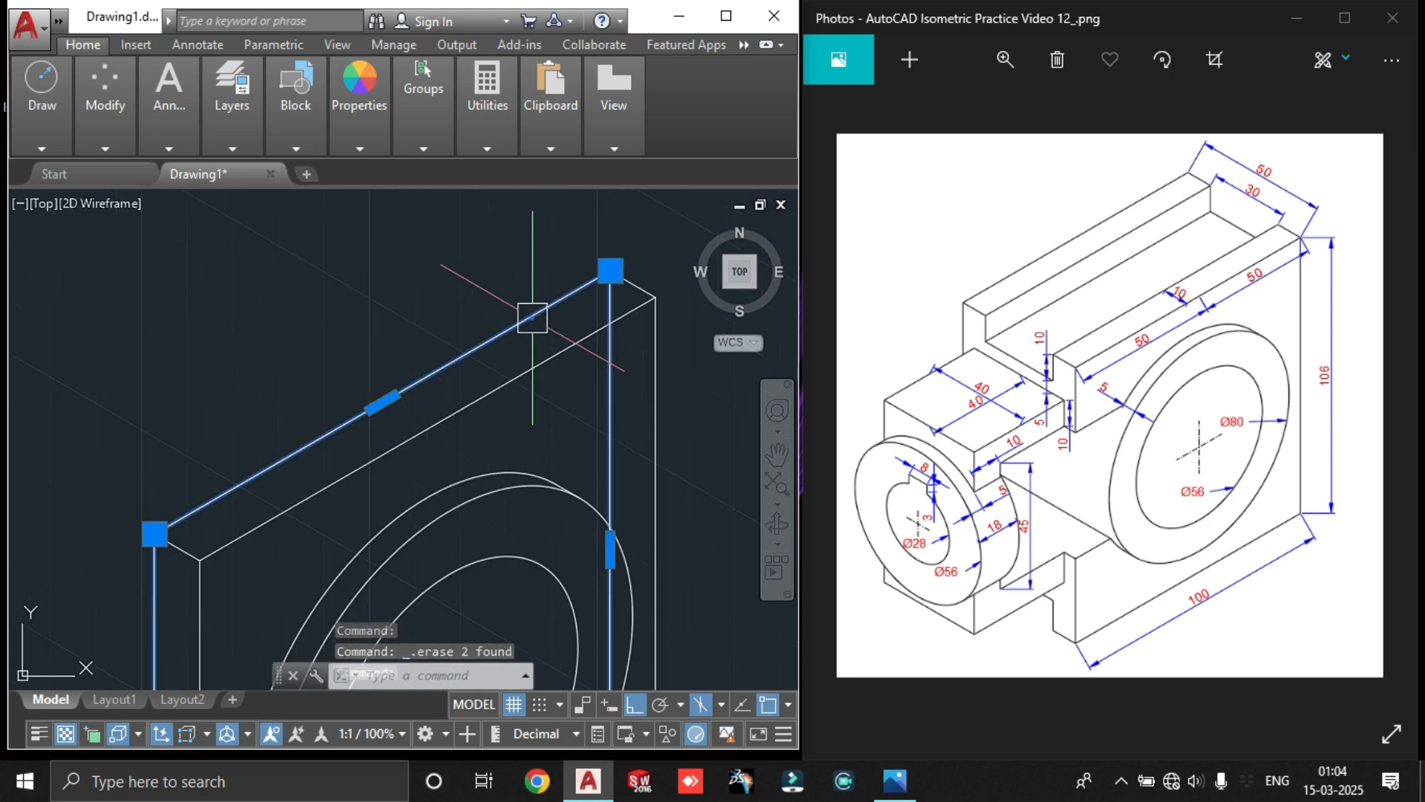
key(Escape)
text(t)
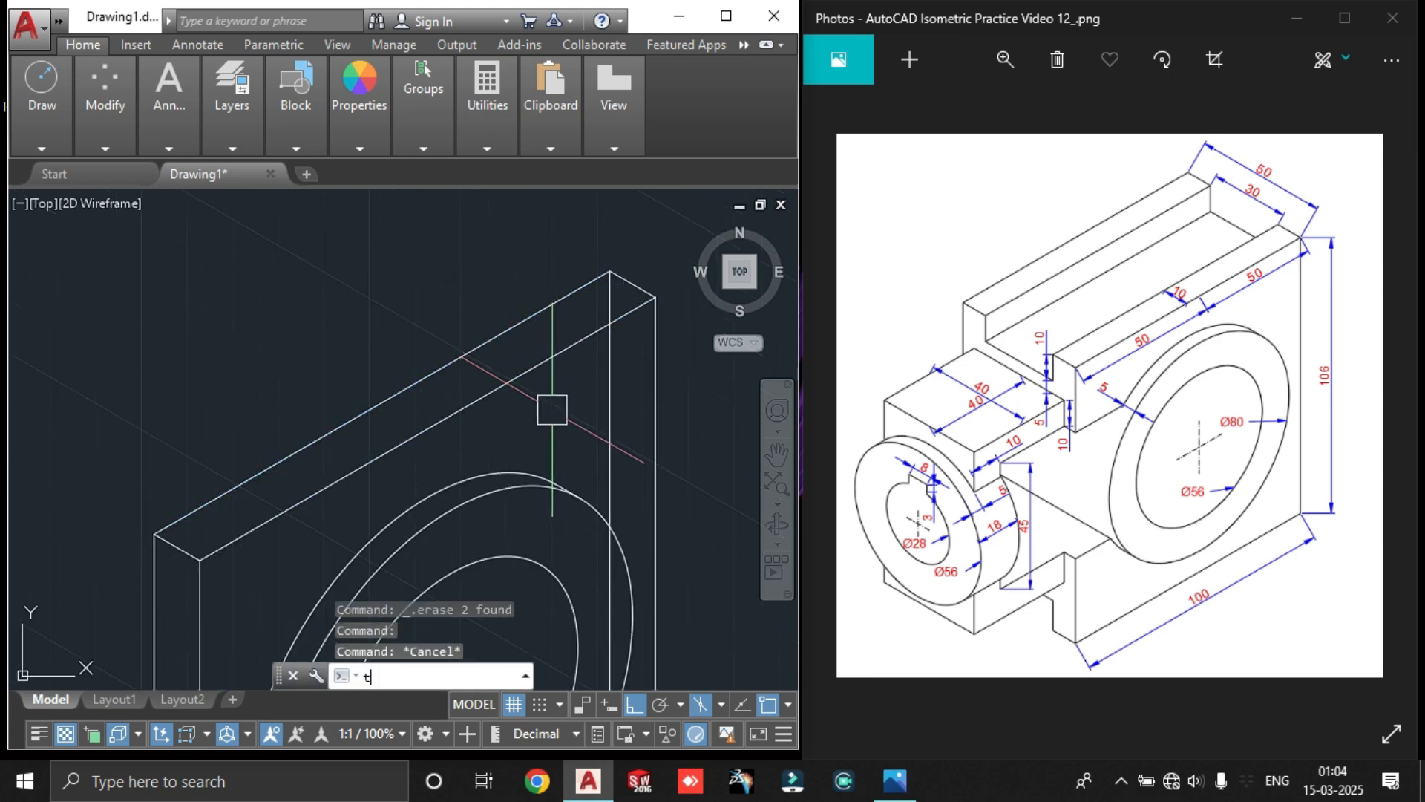
text(r)
key(Return)
scroll(609, 327, up, 4)
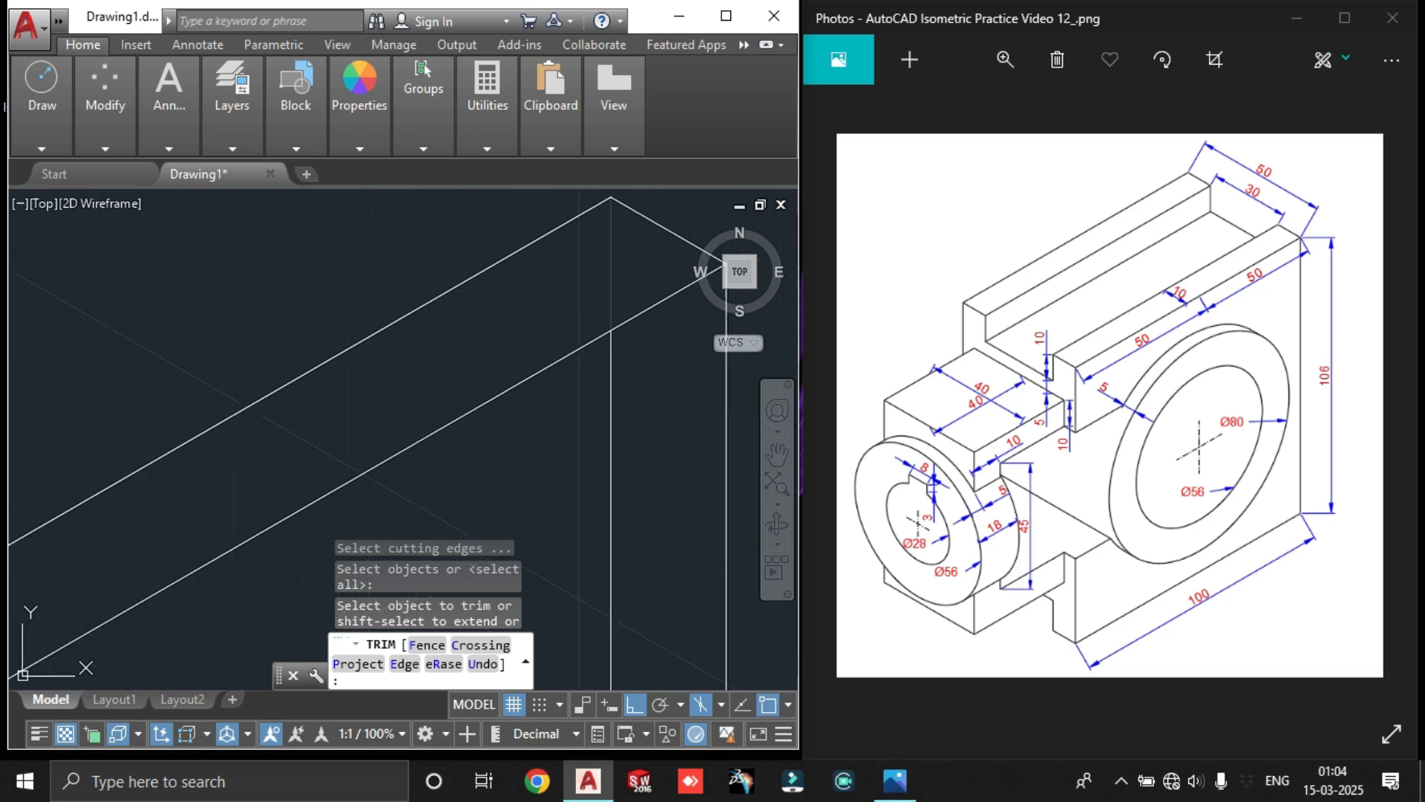
click(599, 290)
scroll(600, 290, down, 4)
Trim the plate's hidden rear bottom edge where it crosses the narrow end face at the lower front corner
middle_drag(410, 449, 417, 230)
scroll(345, 497, up, 4)
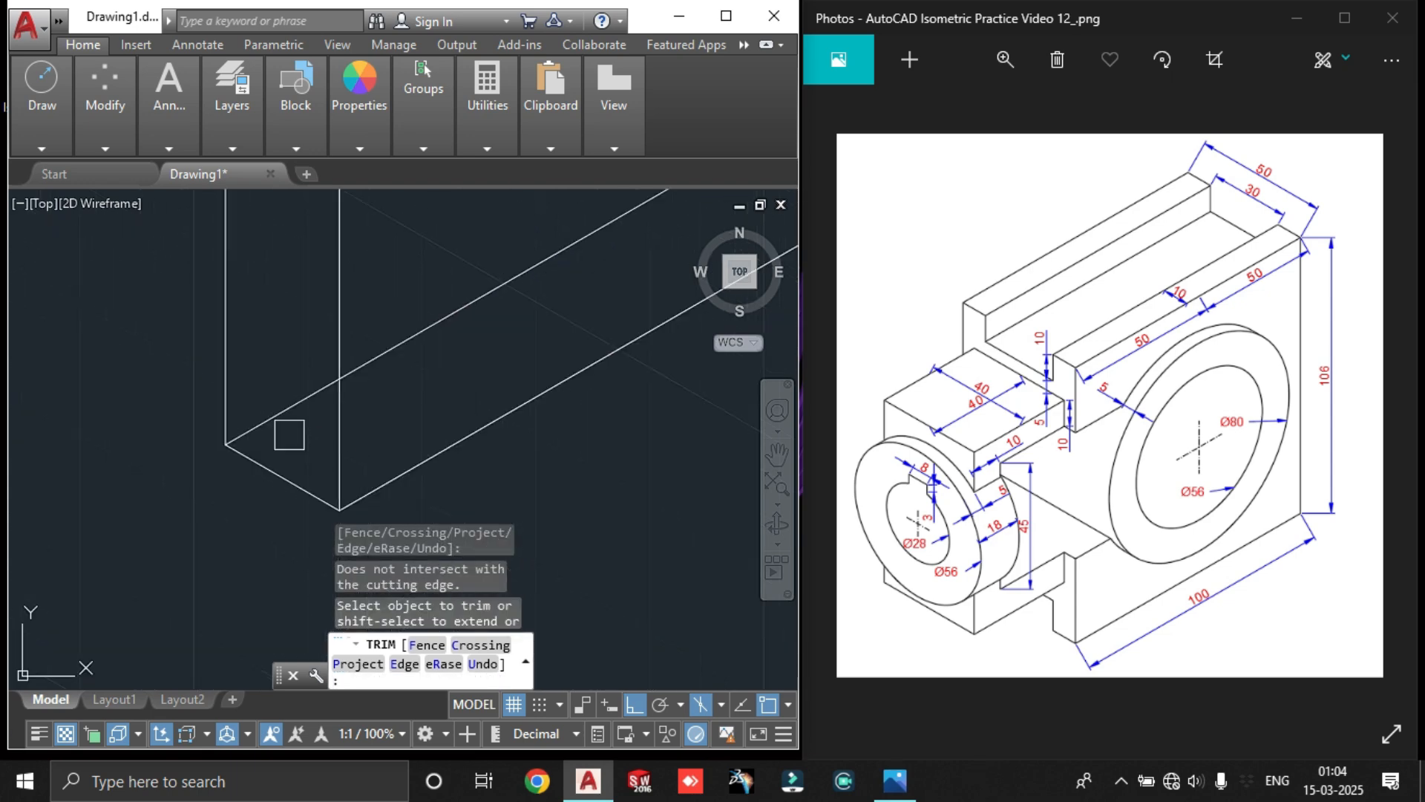
click(267, 421)
scroll(297, 406, down, 5)
middle_drag(397, 385, 315, 516)
scroll(509, 380, up, 5)
click(490, 398)
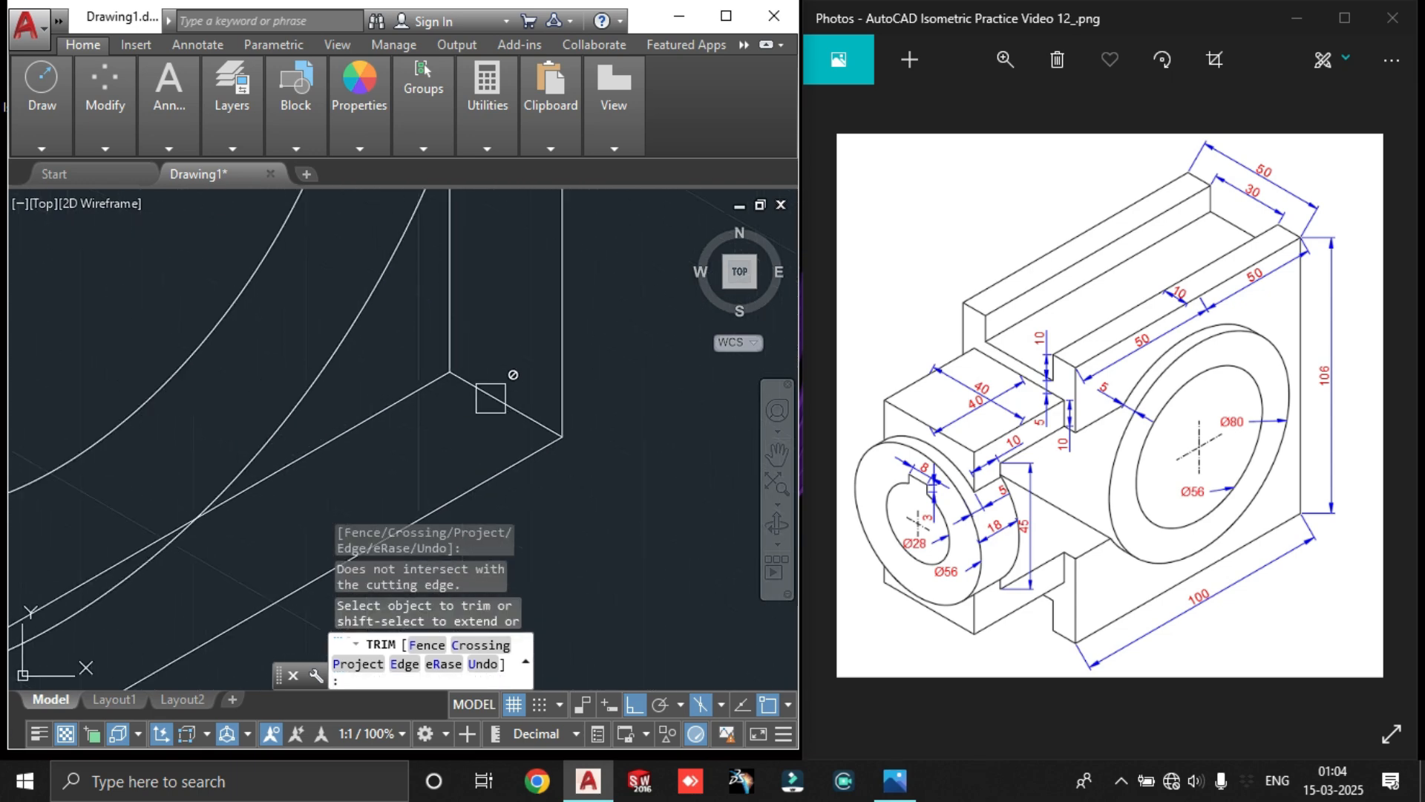
scroll(493, 399, up, 2)
key(Escape)
Delete the remaining hidden rear edges of the plate together with the short edge joining them at the lower far corner
click(466, 358)
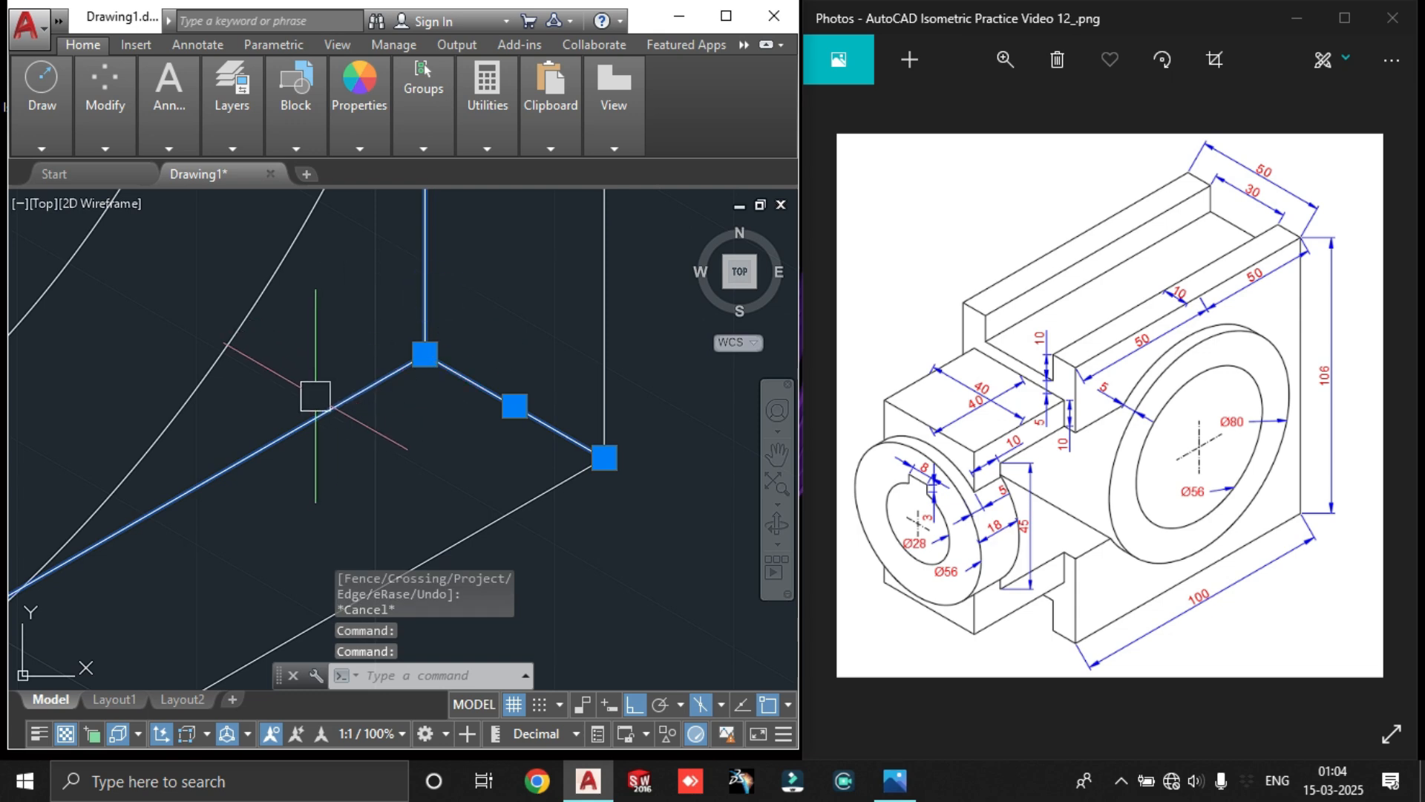
scroll(356, 394, down, 5)
key(Delete)
middle_drag(494, 383, 593, 404)
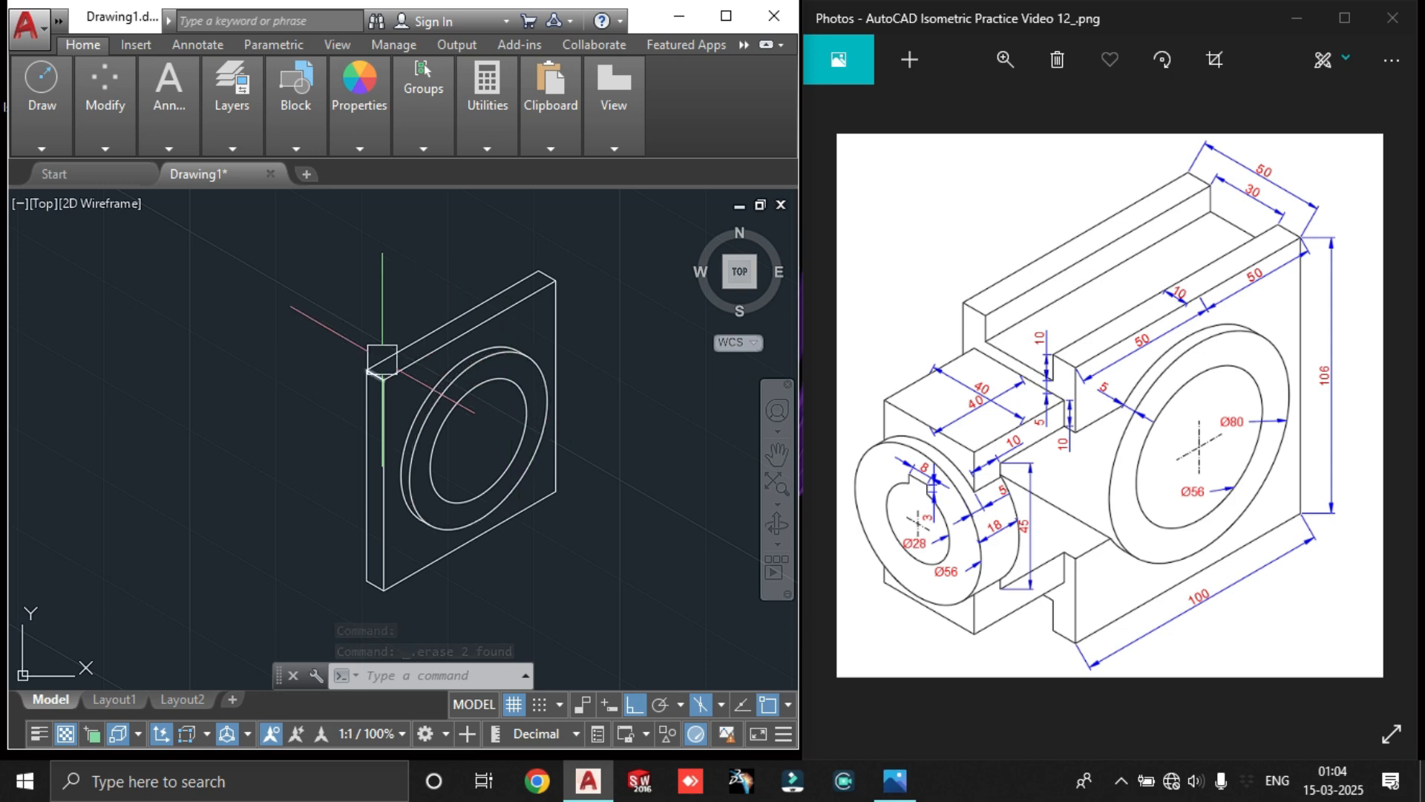
middle_drag(382, 405, 423, 326)
text(l)
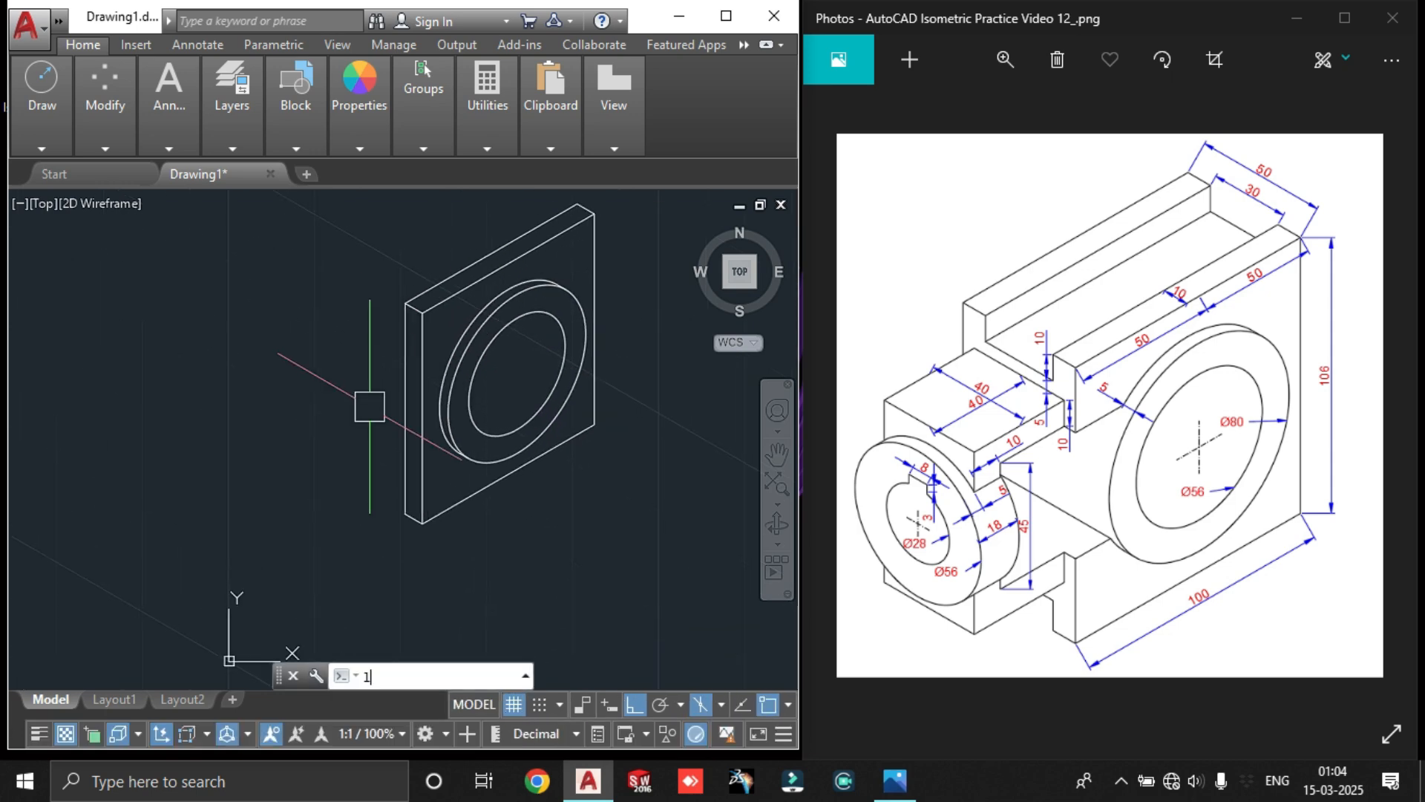
key(Return)
scroll(443, 293, up, 4)
scroll(443, 293, down, 5)
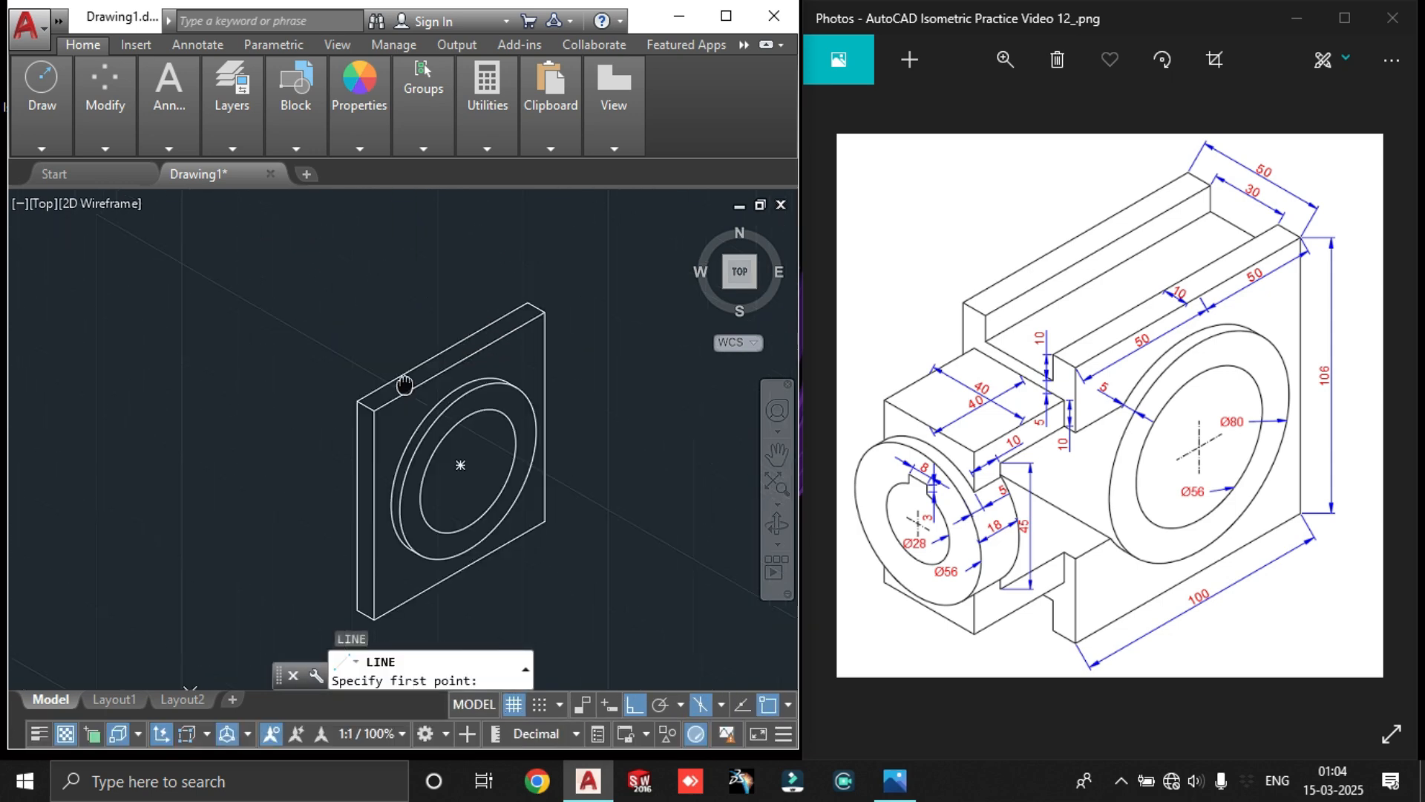
scroll(408, 382, up, 4)
key(Escape)
Copy the plate's outline without the circular boss backward along the left isoplane axis to form the opposite side wall
click(404, 388)
click(376, 365)
scroll(311, 409, up, 4)
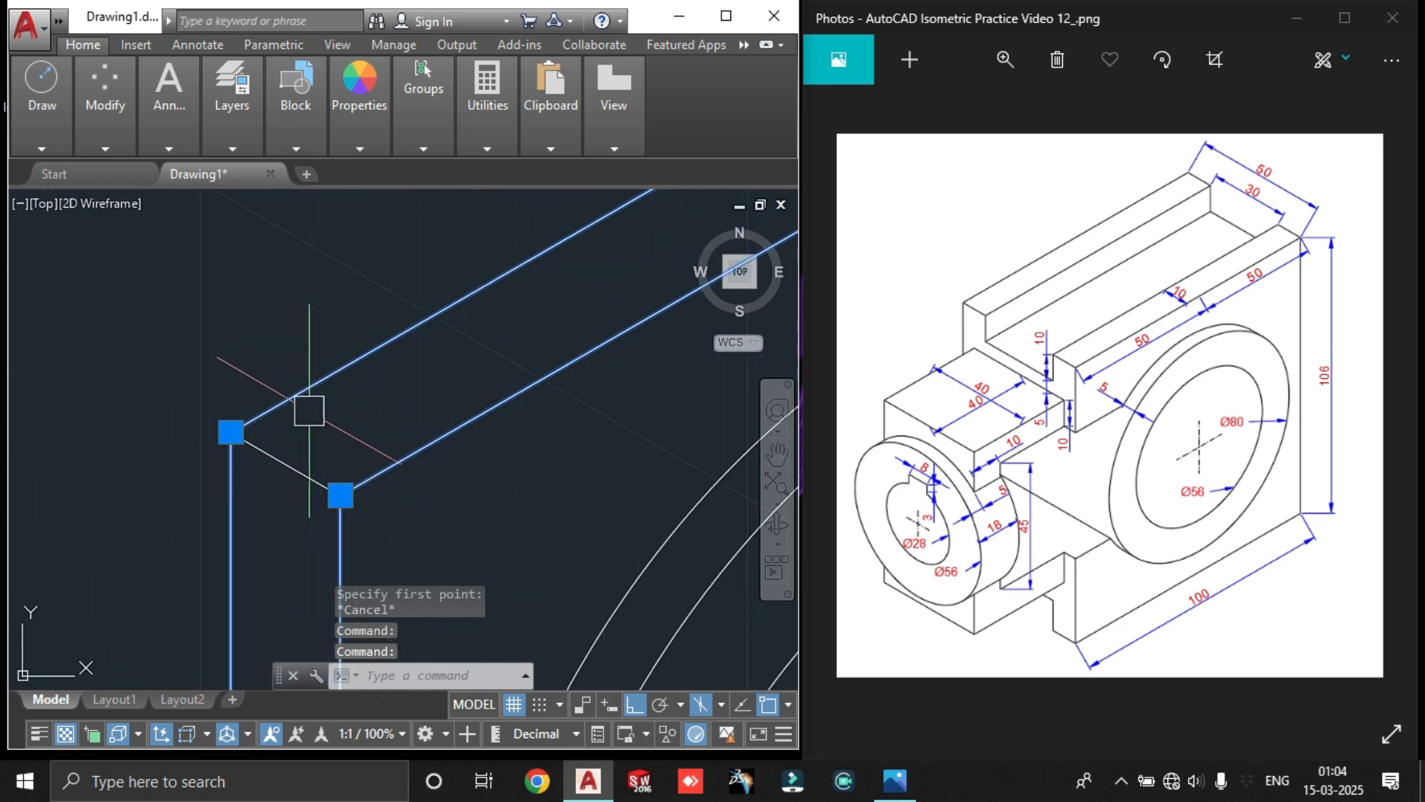
scroll(290, 448, down, 2)
scroll(282, 454, down, 4)
scroll(472, 339, up, 4)
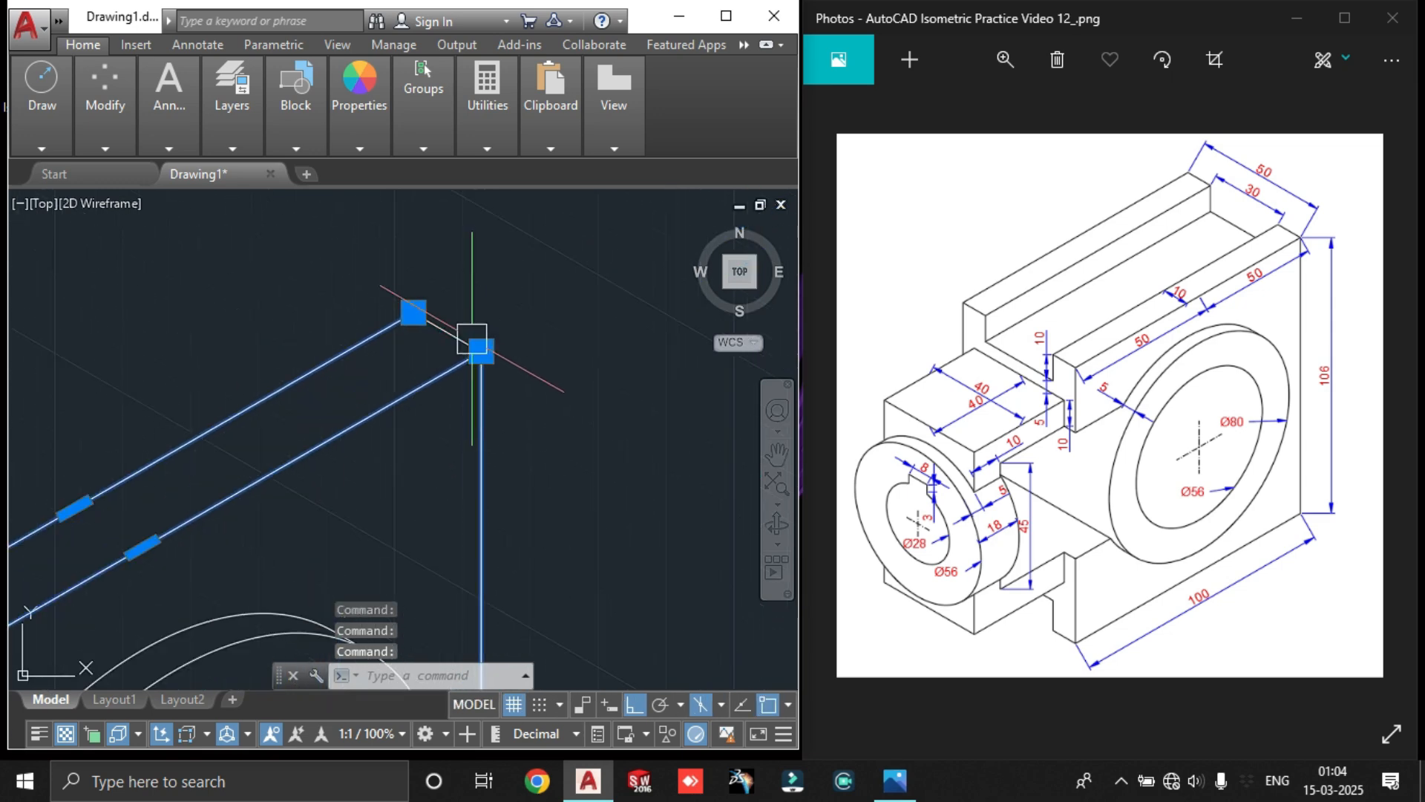
scroll(435, 331, down, 4)
text(co)
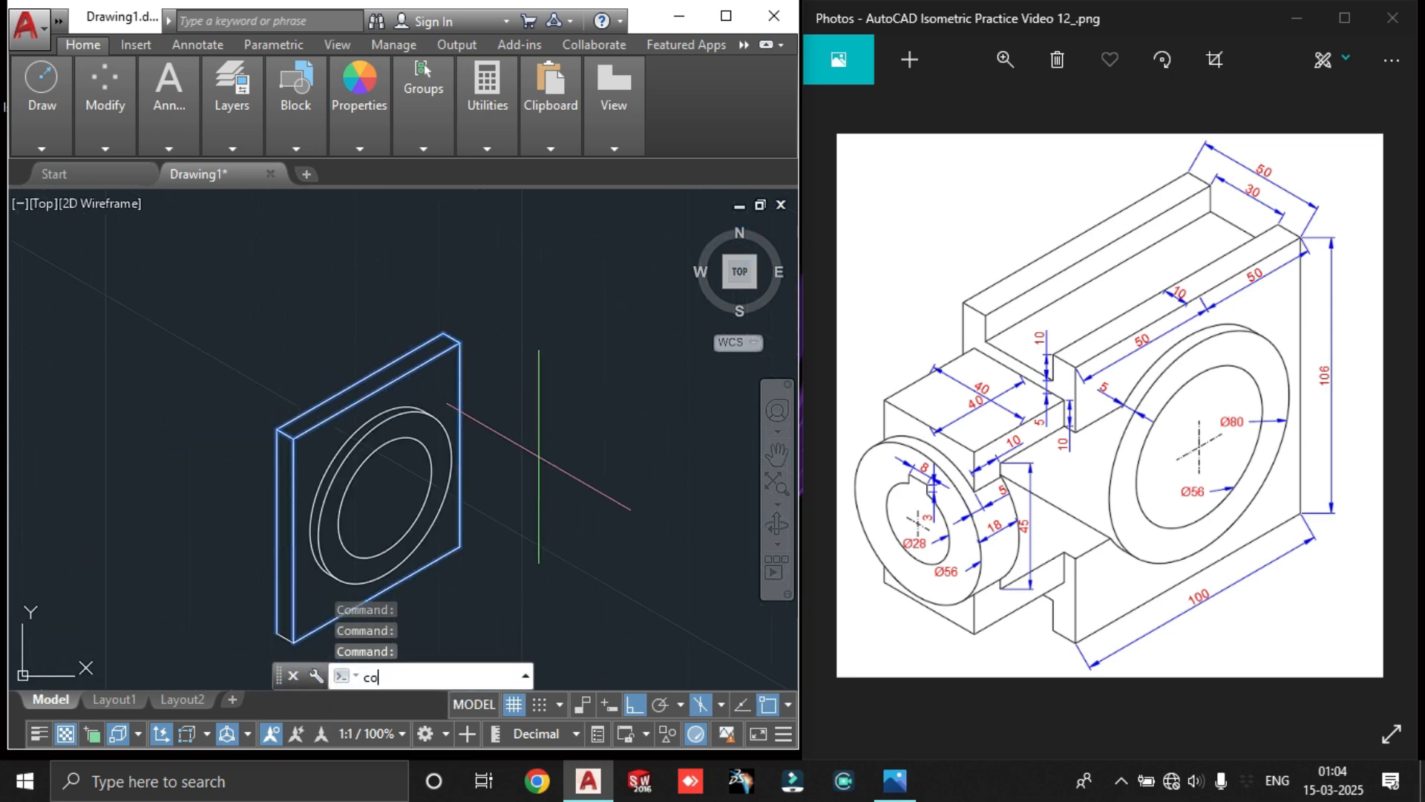
key(Return)
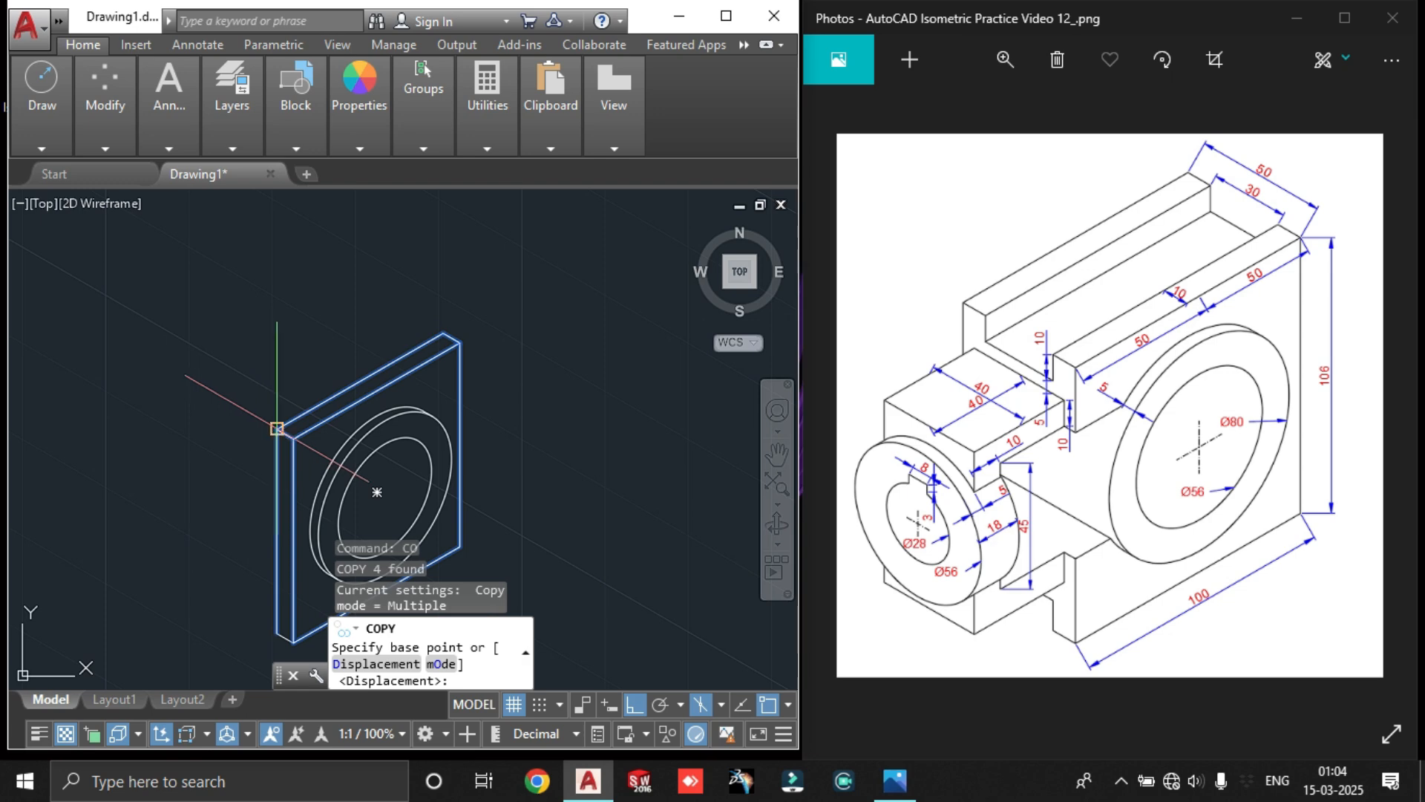
click(277, 428)
middle_drag(180, 379, 388, 408)
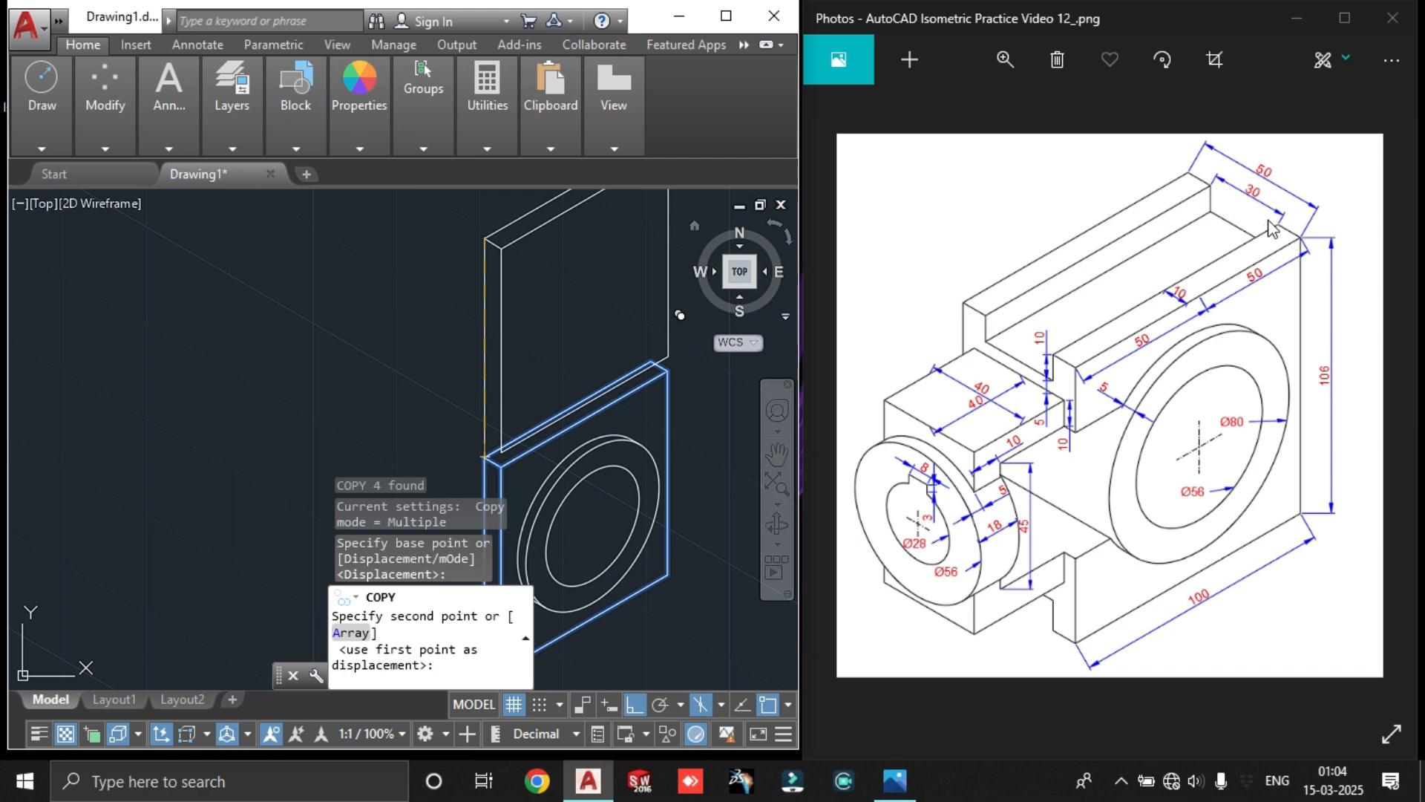
middle_drag(393, 382, 498, 366)
text(0)
key(Return)
key(Escape)
From the front plate's upper inner corner, draw a line 10 units down and then 30 units toward the rear plate
text(l)
key(Return)
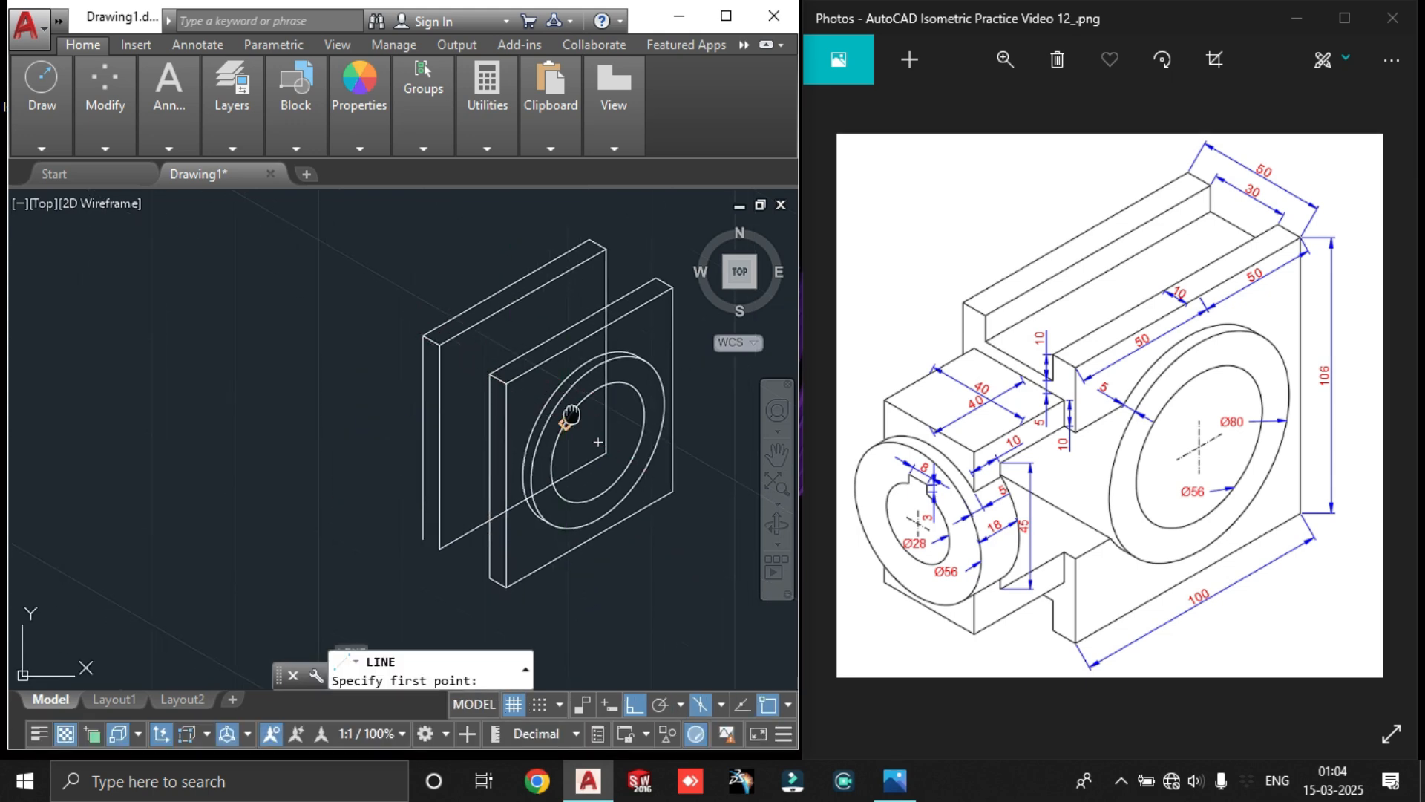
scroll(566, 414, up, 5)
click(483, 216)
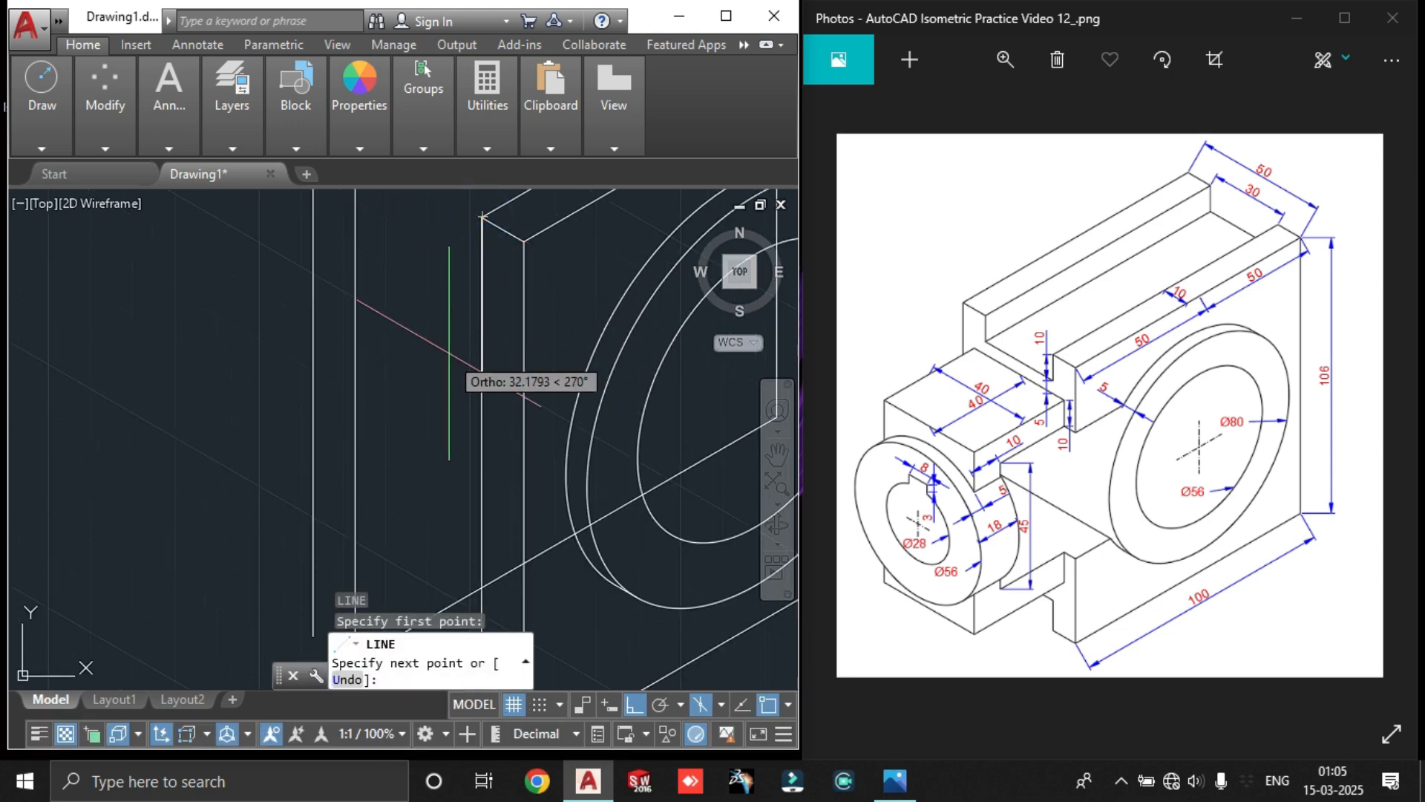
text(10)
key(Return)
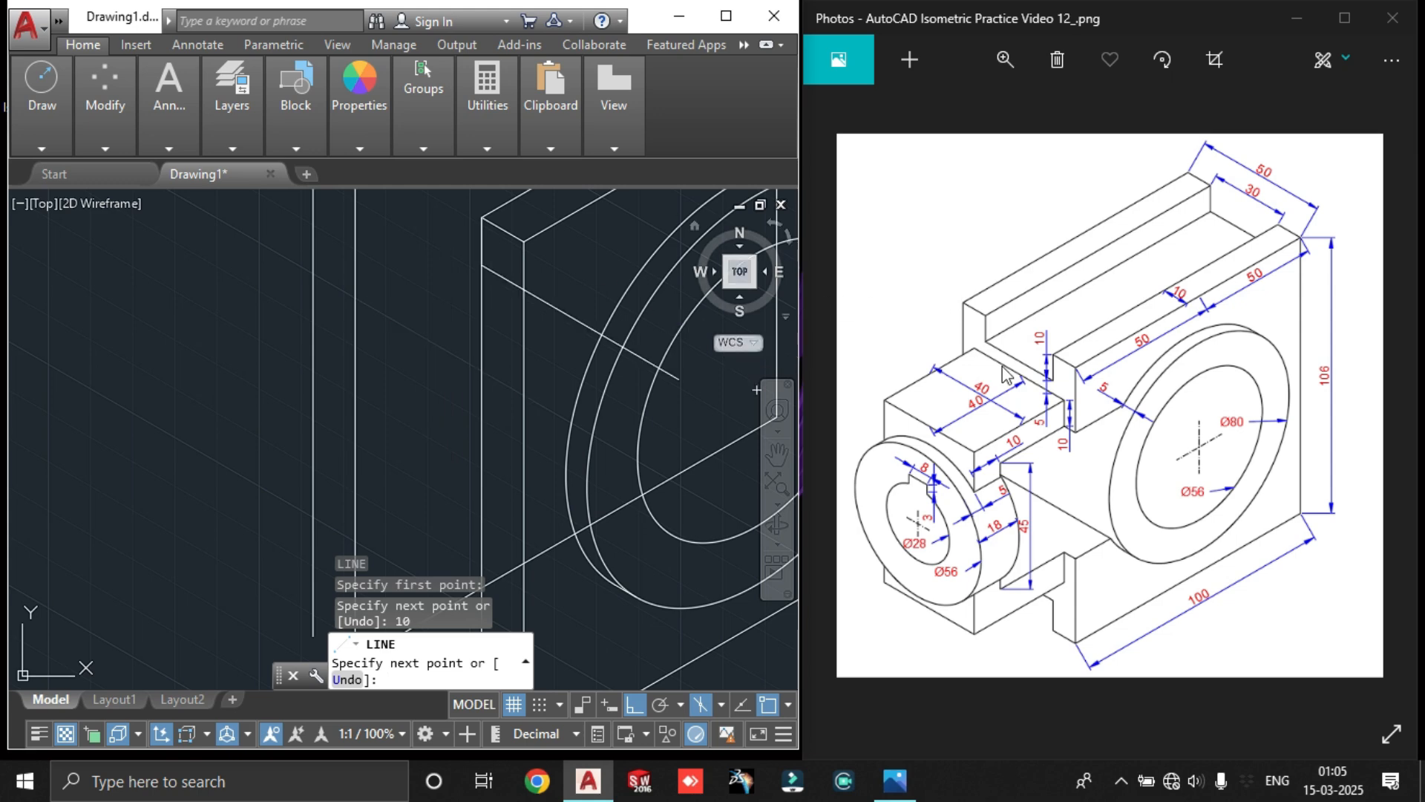
middle_drag(469, 306, 544, 417)
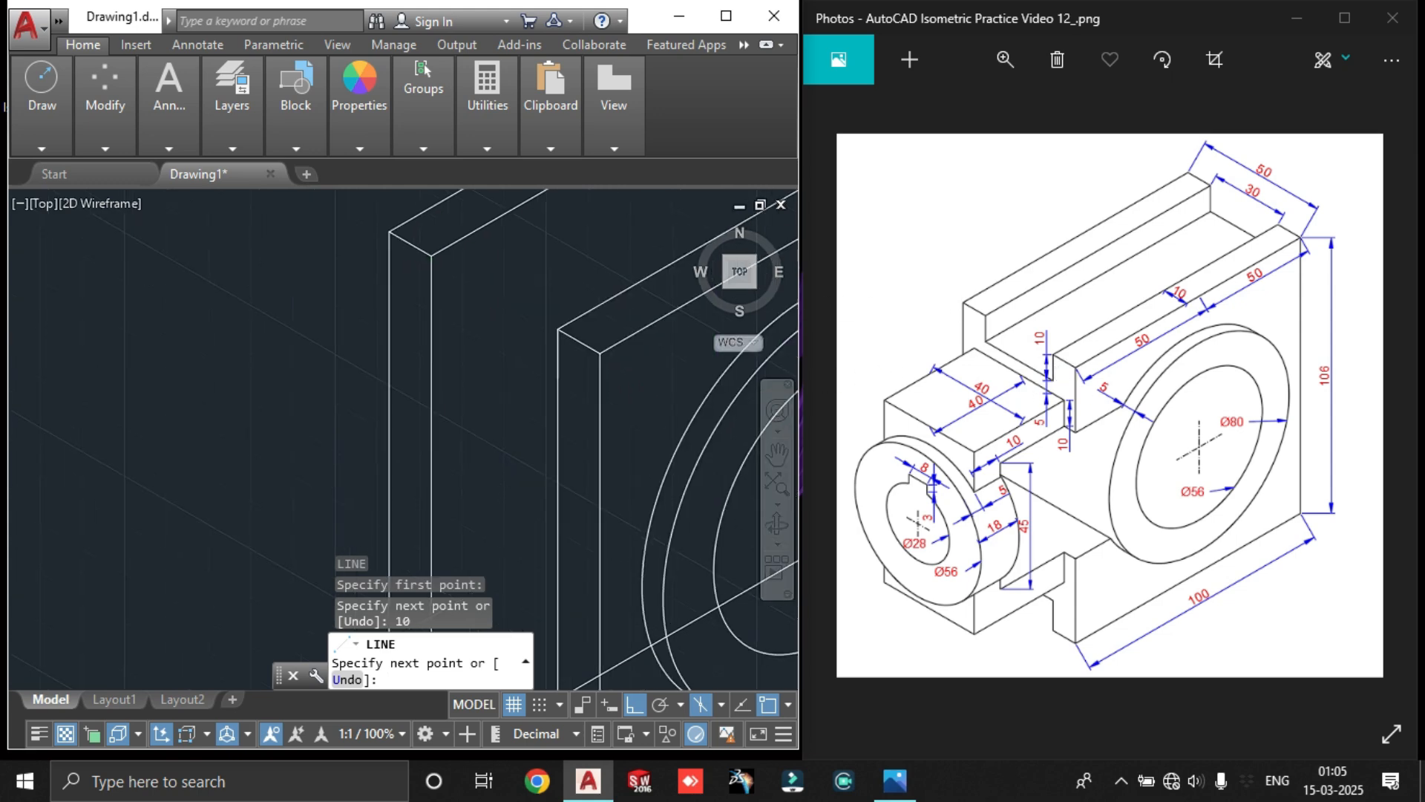
middle_drag(471, 342, 460, 326)
scroll(446, 297, up, 3)
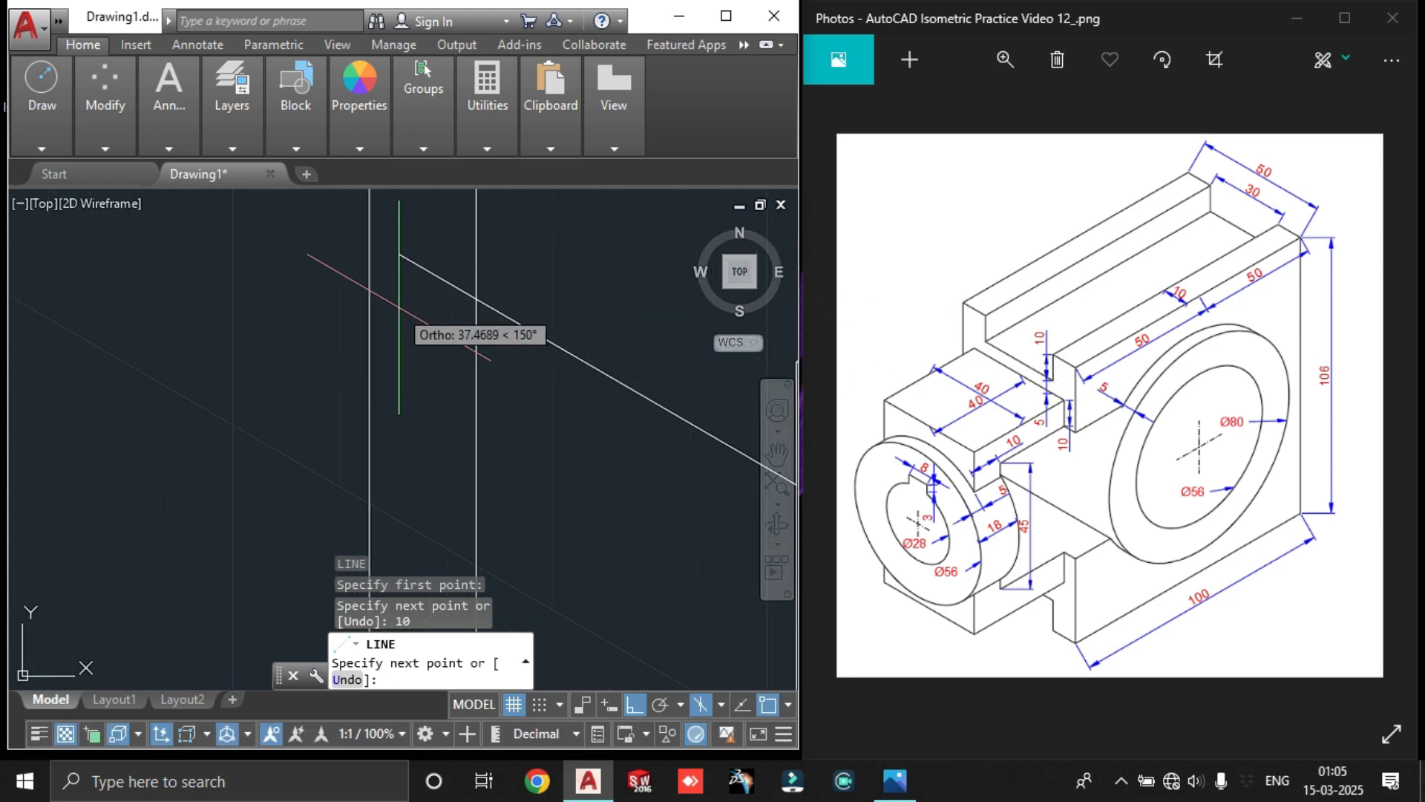
text(30)
key(Return)
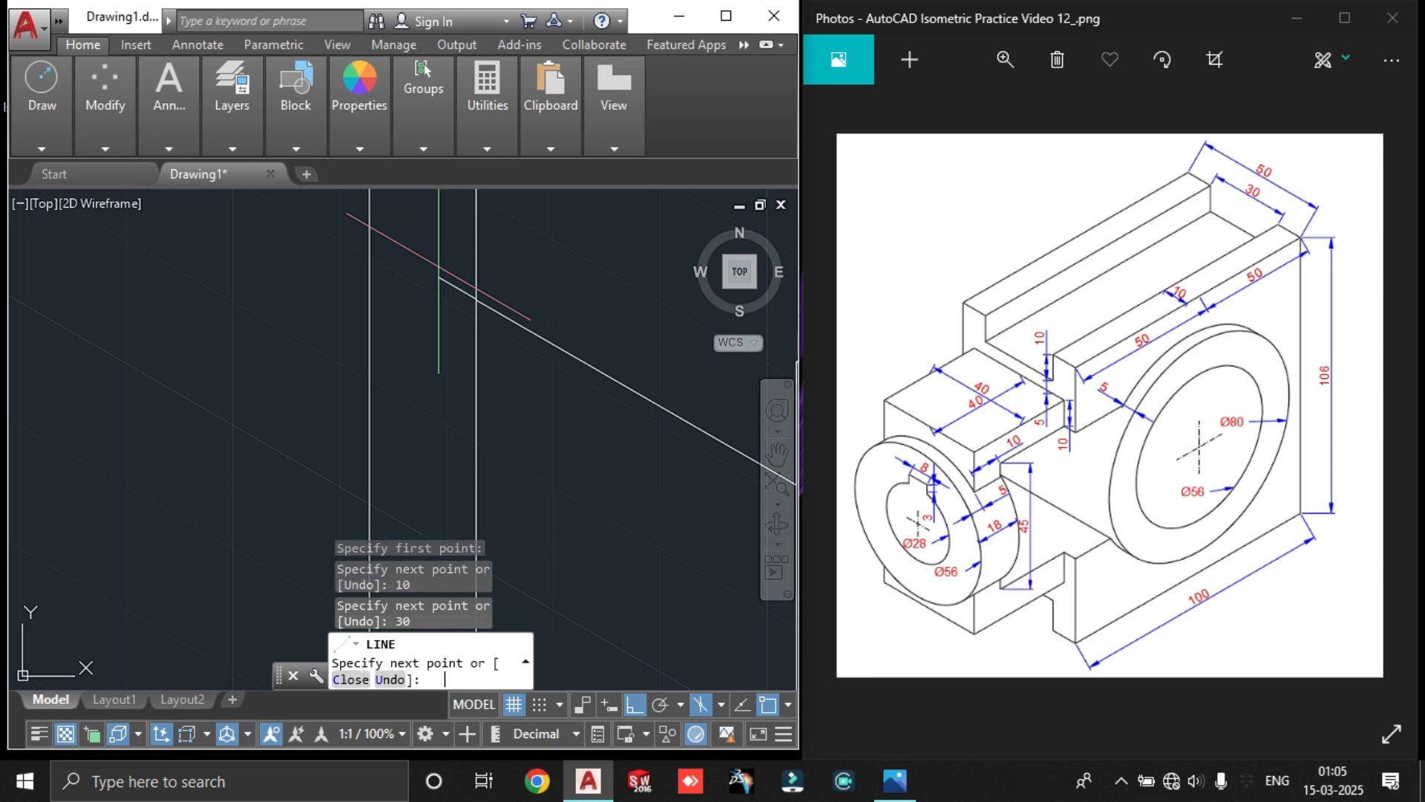
key(Escape)
Delete the 10-unit vertical helper segment at the front plate's upper inner corner
scroll(413, 331, down, 5)
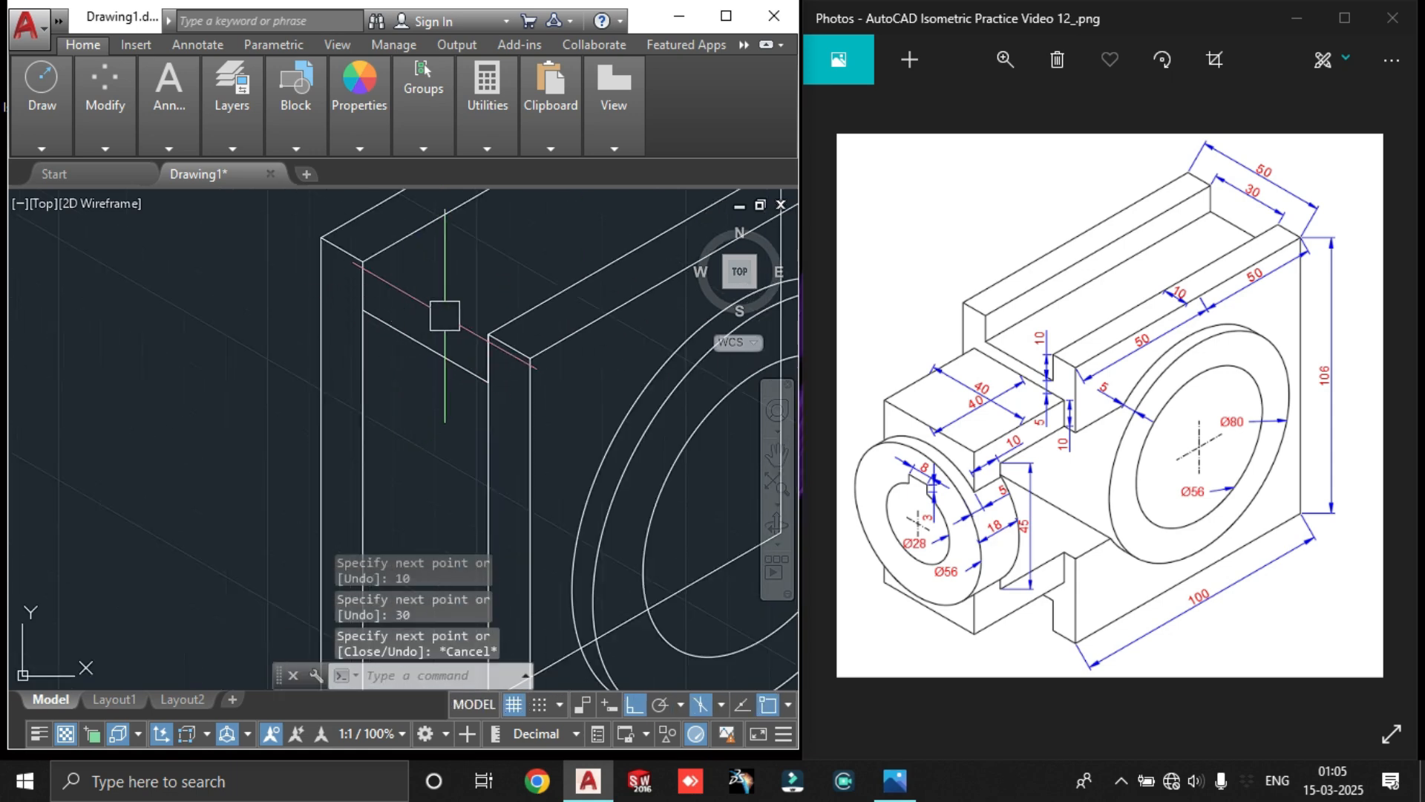
click(477, 349)
scroll(490, 345, up, 4)
key(Escape)
click(502, 345)
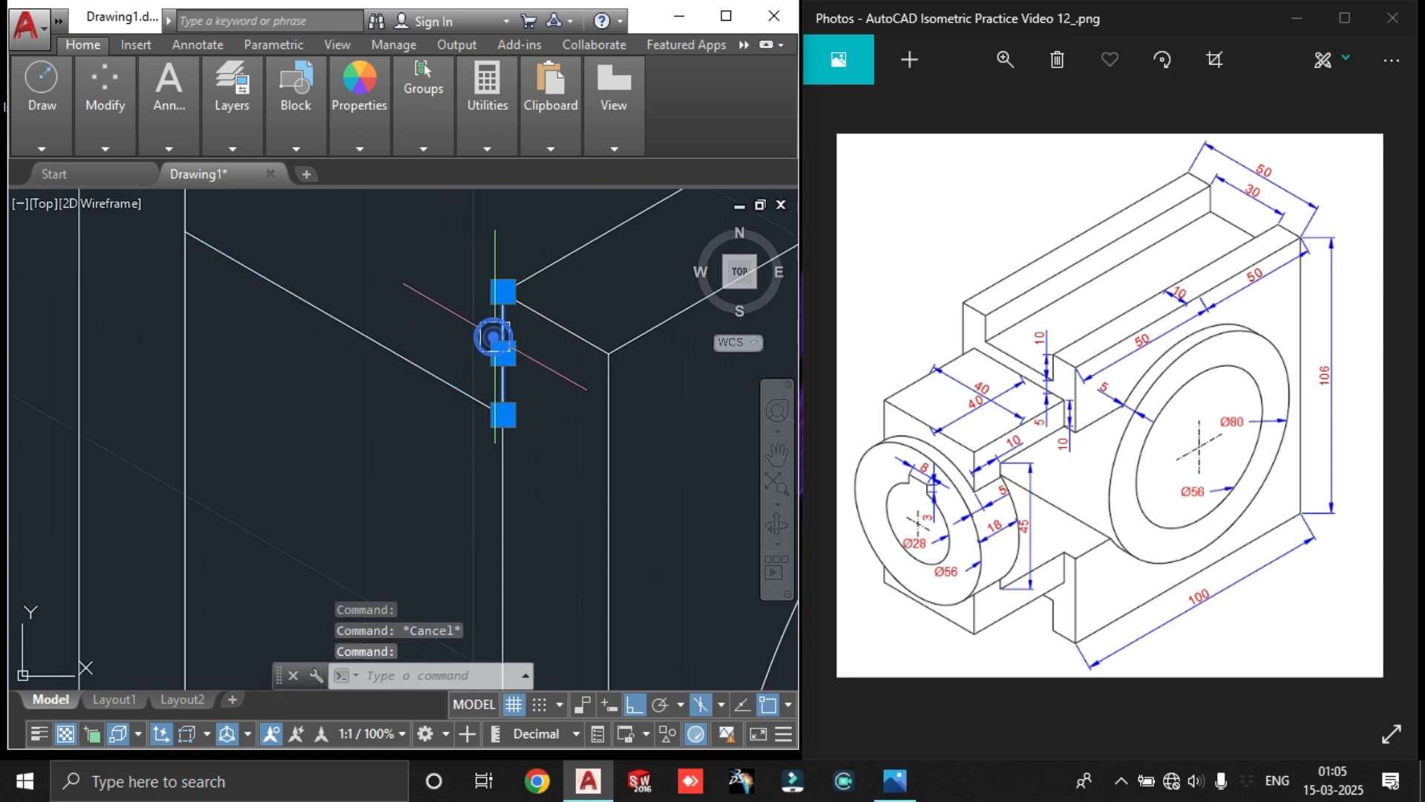
key(Delete)
scroll(503, 354, down, 6)
middle_drag(466, 408, 395, 436)
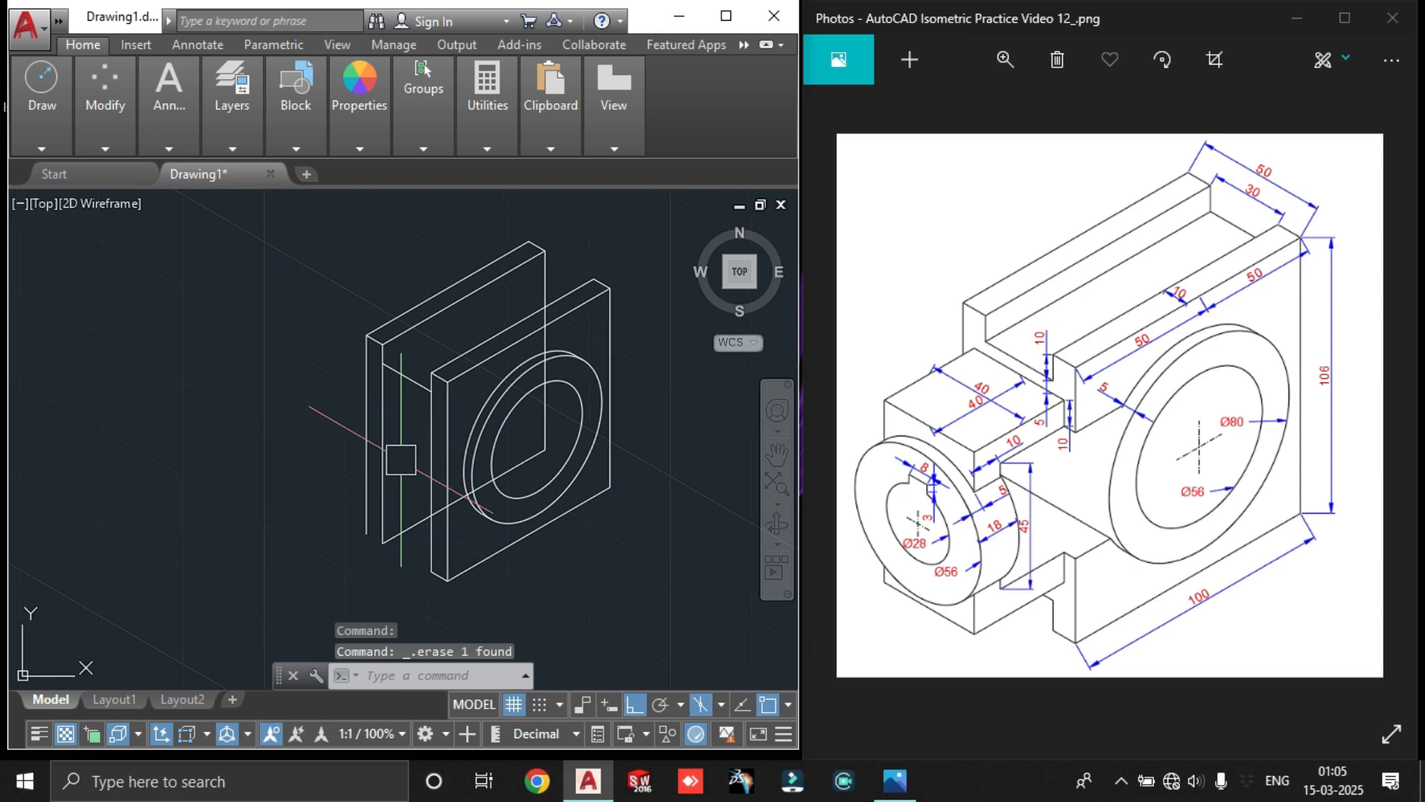
Copy the 30-unit cross line between the side plates 100 units along their length to the far end, using the top isoplane
middle_drag(507, 336, 499, 343)
scroll(366, 415, up, 3)
click(367, 424)
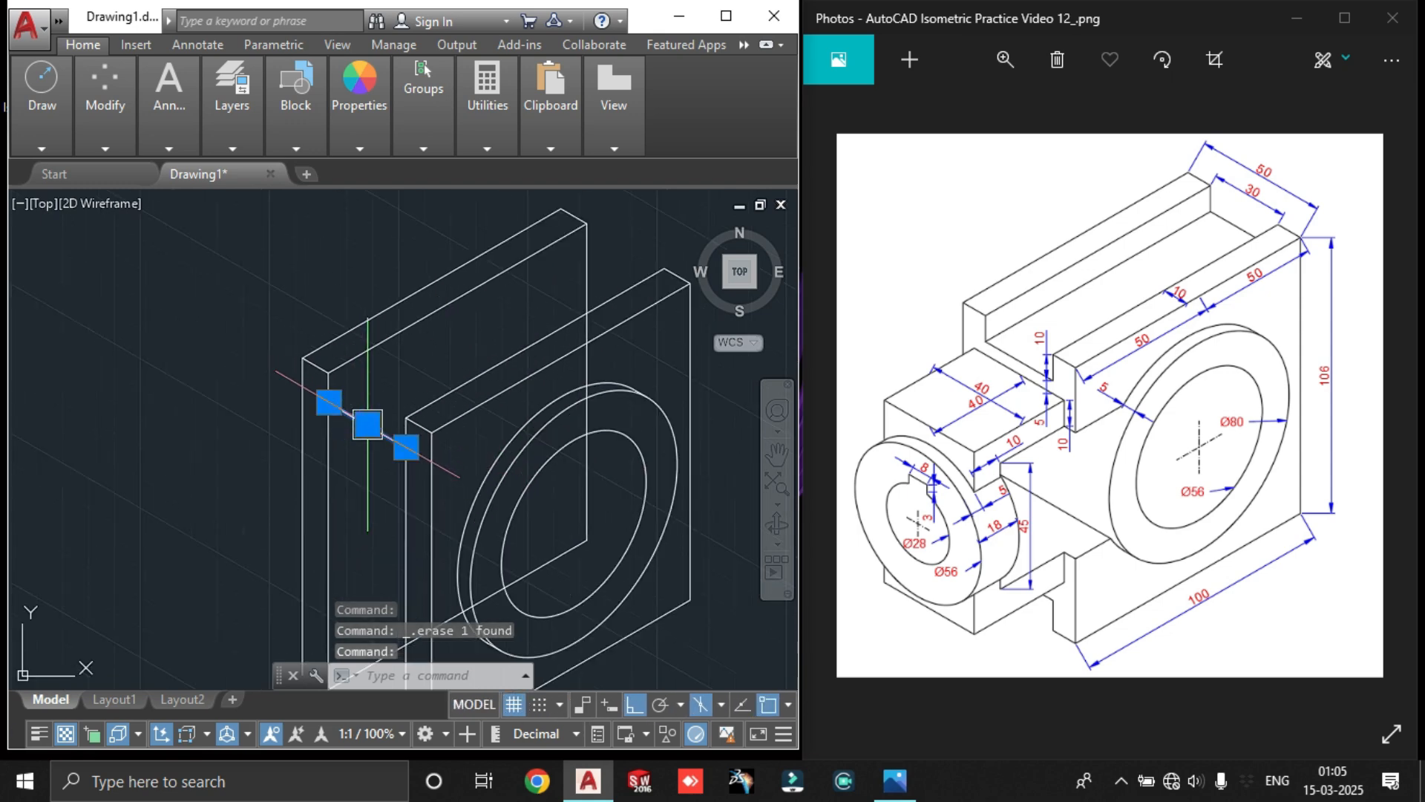
text(co)
key(Return)
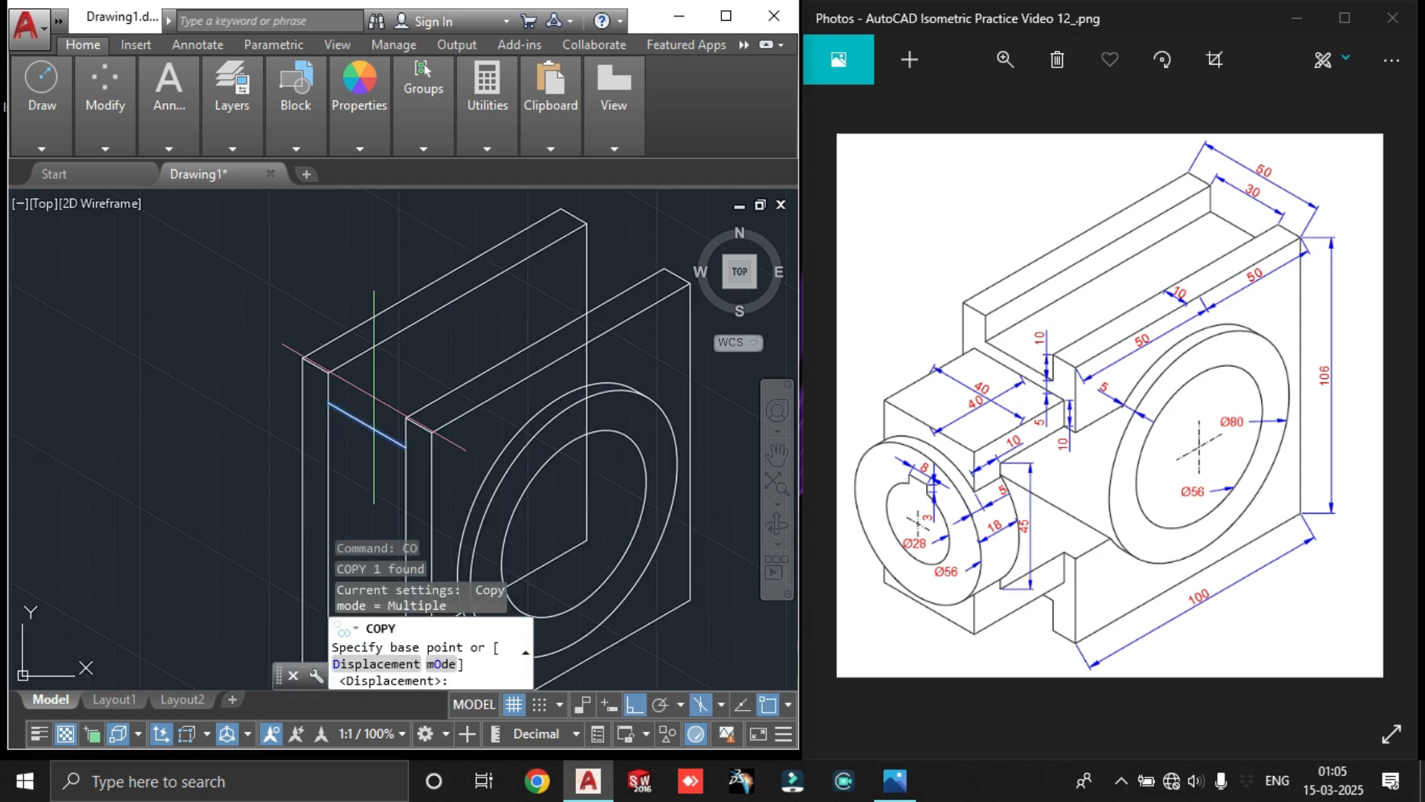
click(219, 340)
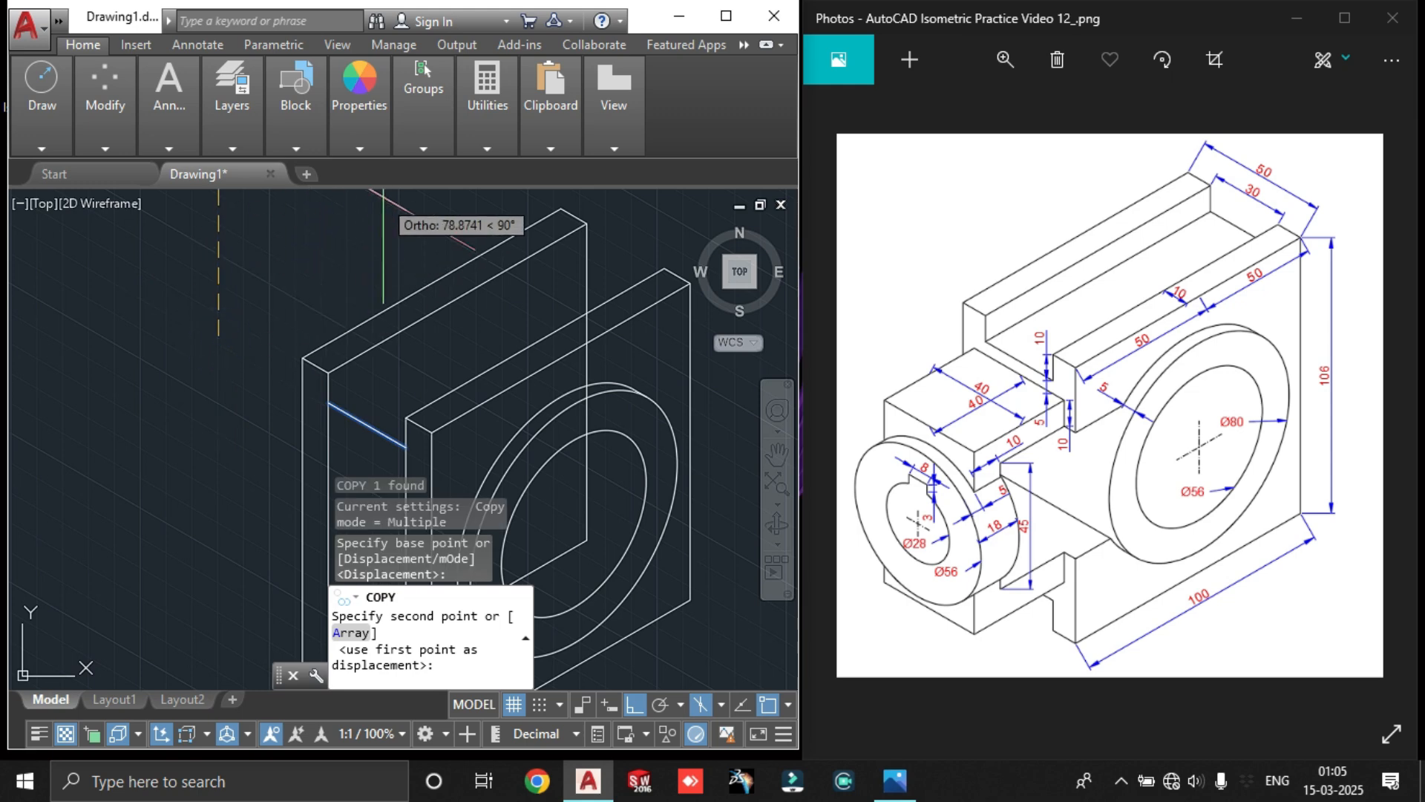
scroll(381, 202, down, 3)
middle_drag(364, 222, 405, 367)
key(F5)
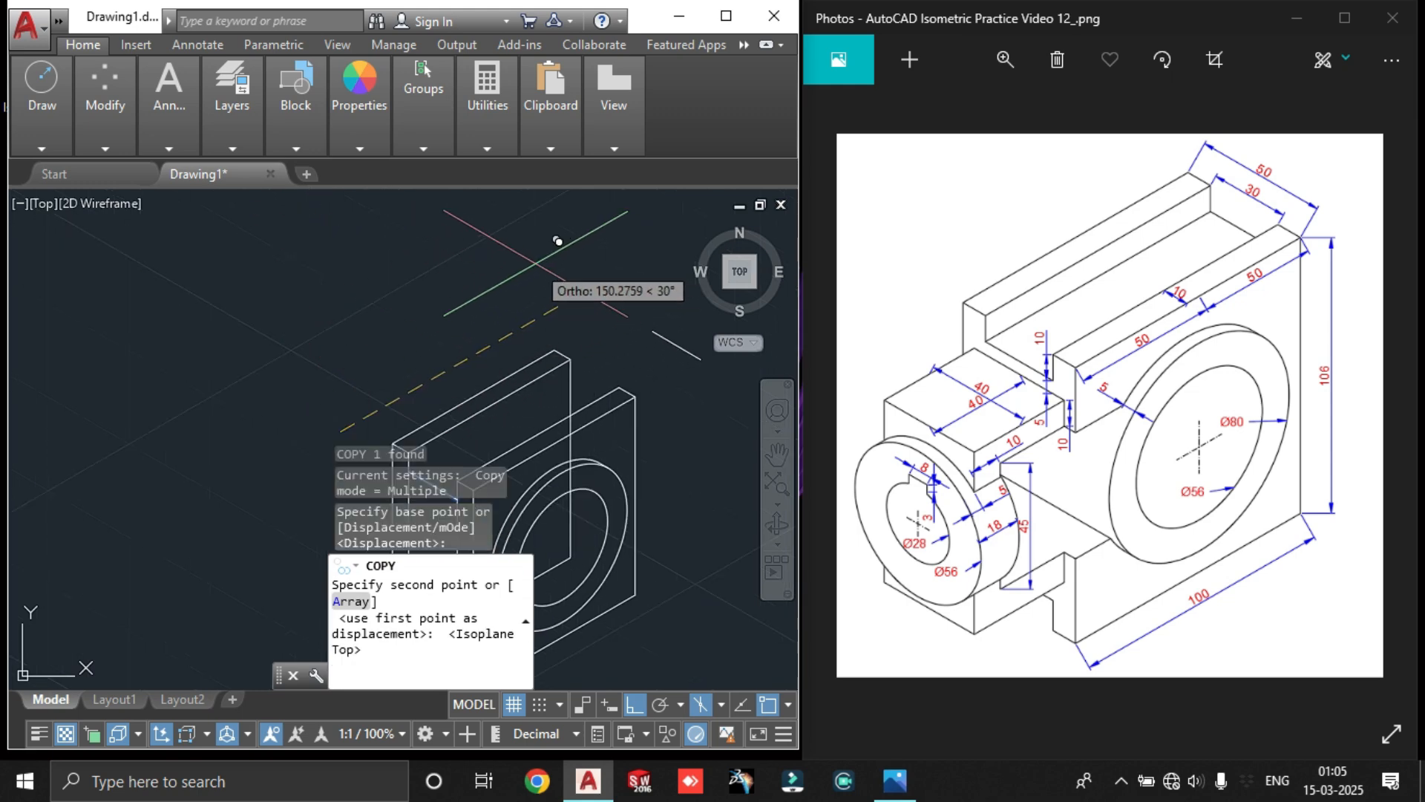
text(100)
key(Return)
key(Escape)
Trim the part of the copied cross line that is hidden behind the front plate at the far end
scroll(296, 334, up, 3)
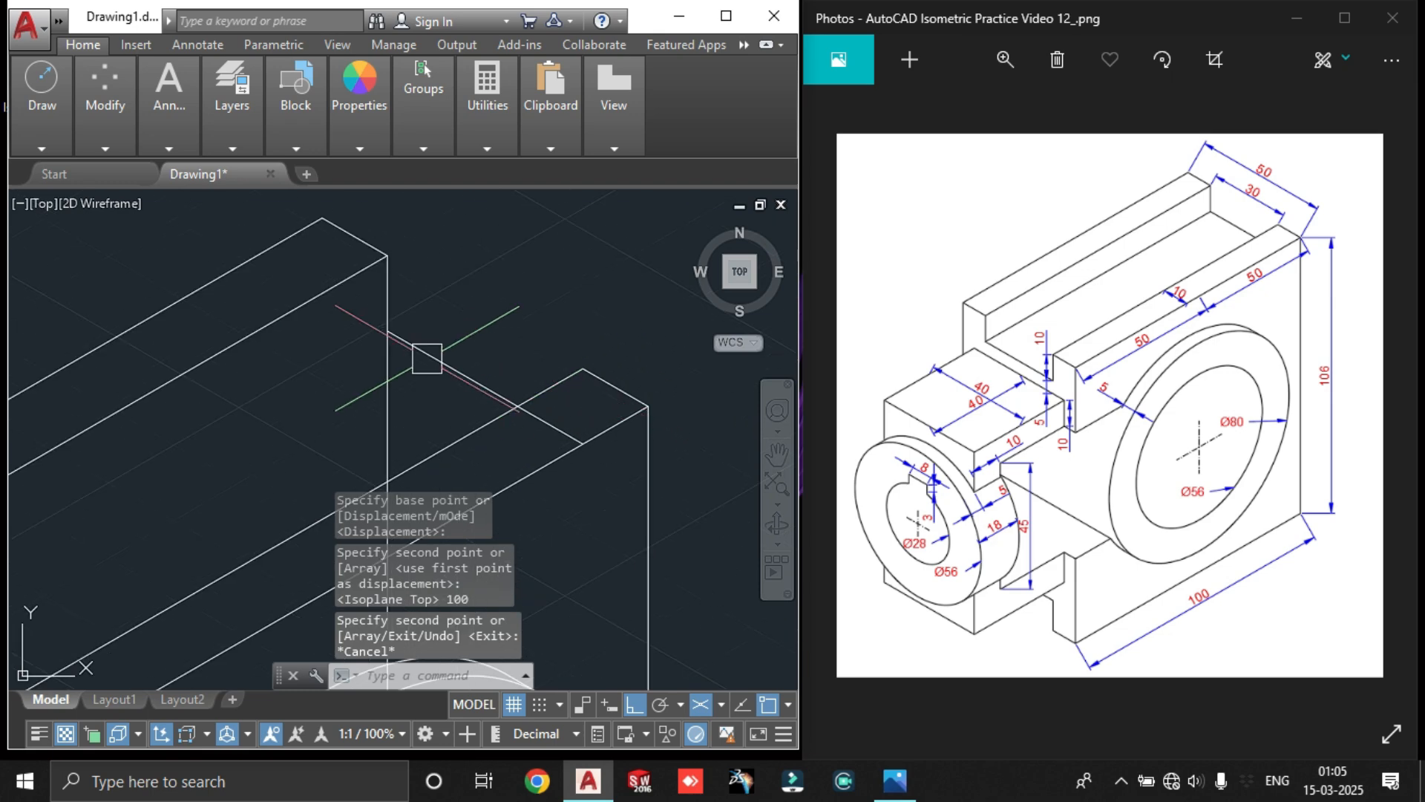
scroll(231, 263, down, 2)
scroll(331, 336, up, 4)
middle_drag(344, 345, 407, 417)
text(tr)
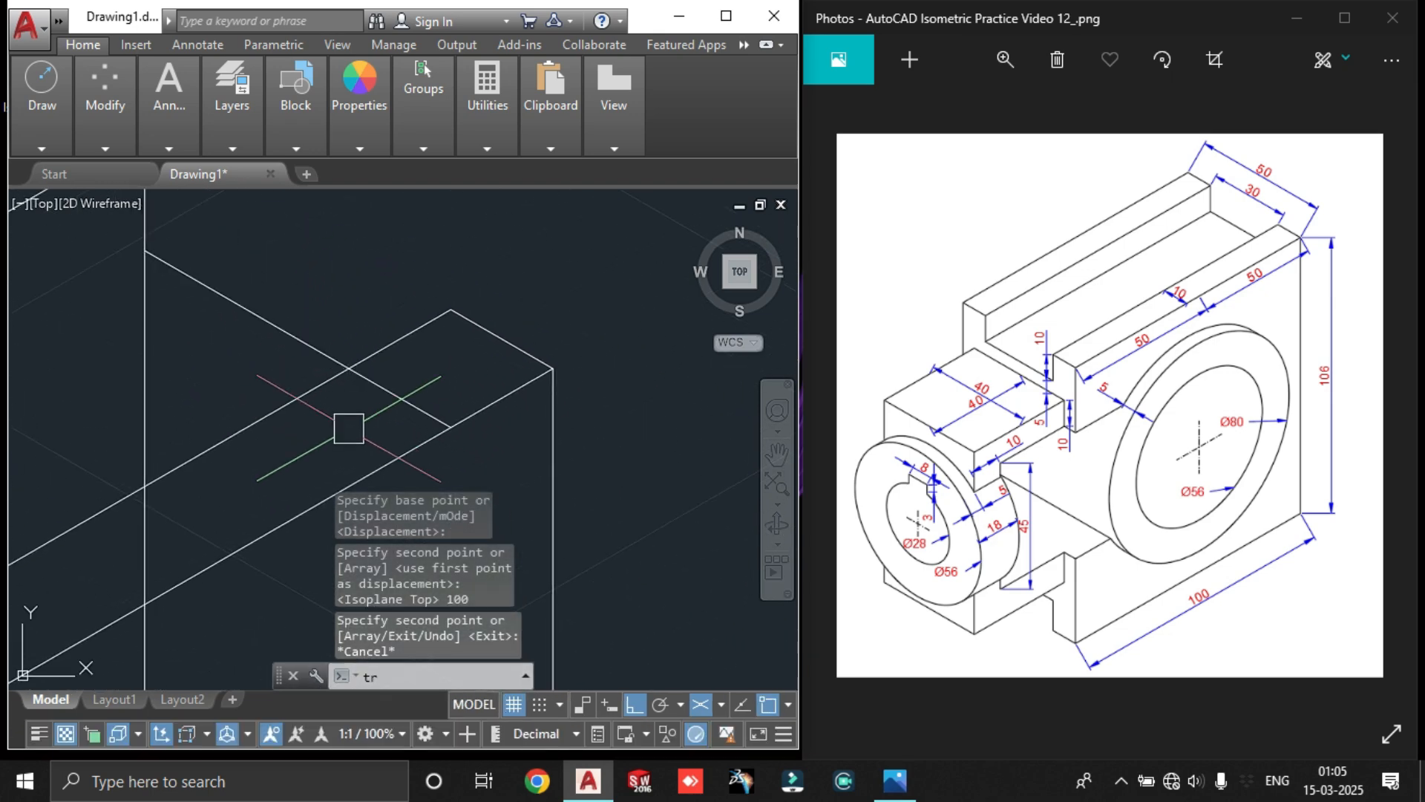
key(Return)
key(Escape)
scroll(383, 377, down, 4)
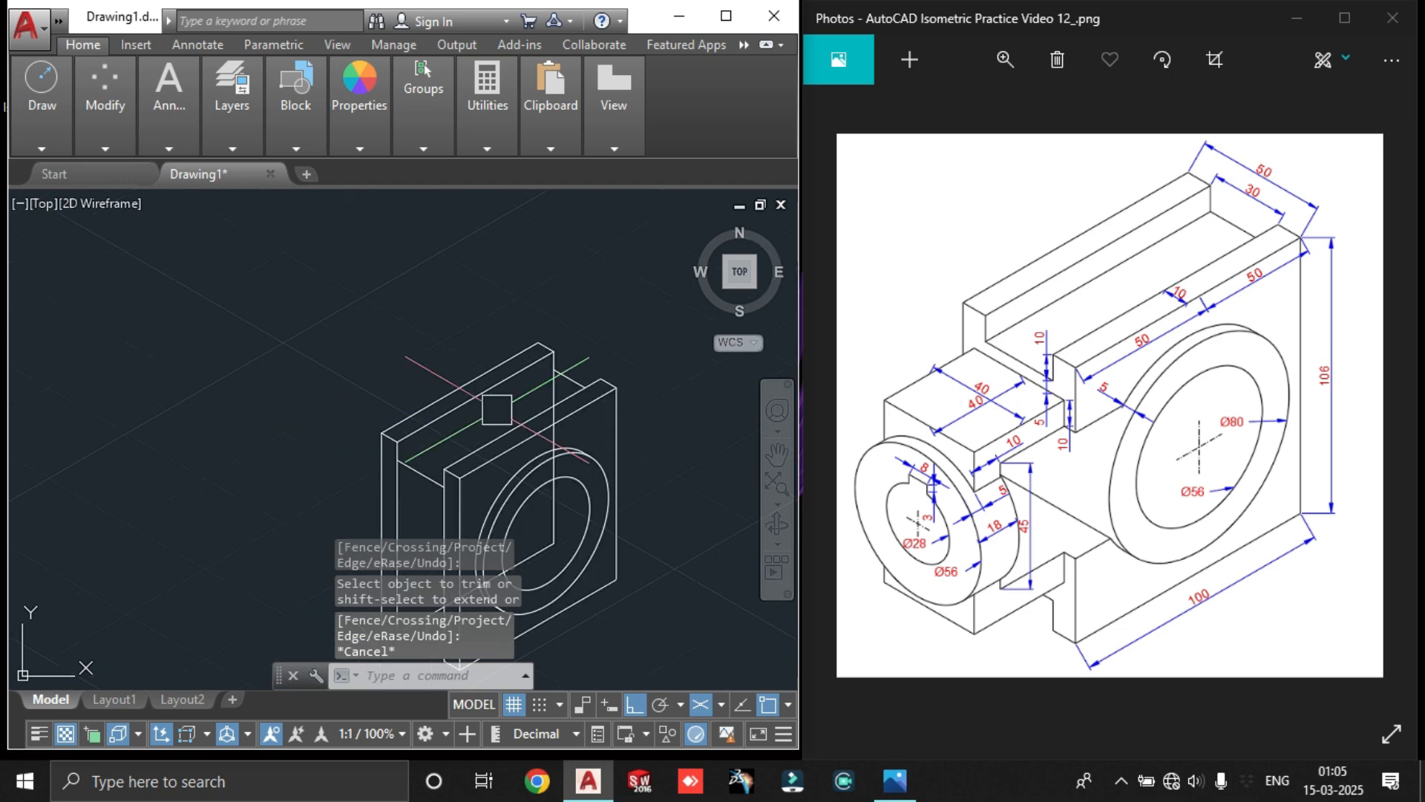
Draw the channel floor's long edge along the rear plate, joining the matching ends of the two cross lines
text(l)
key(Return)
scroll(391, 551, up, 4)
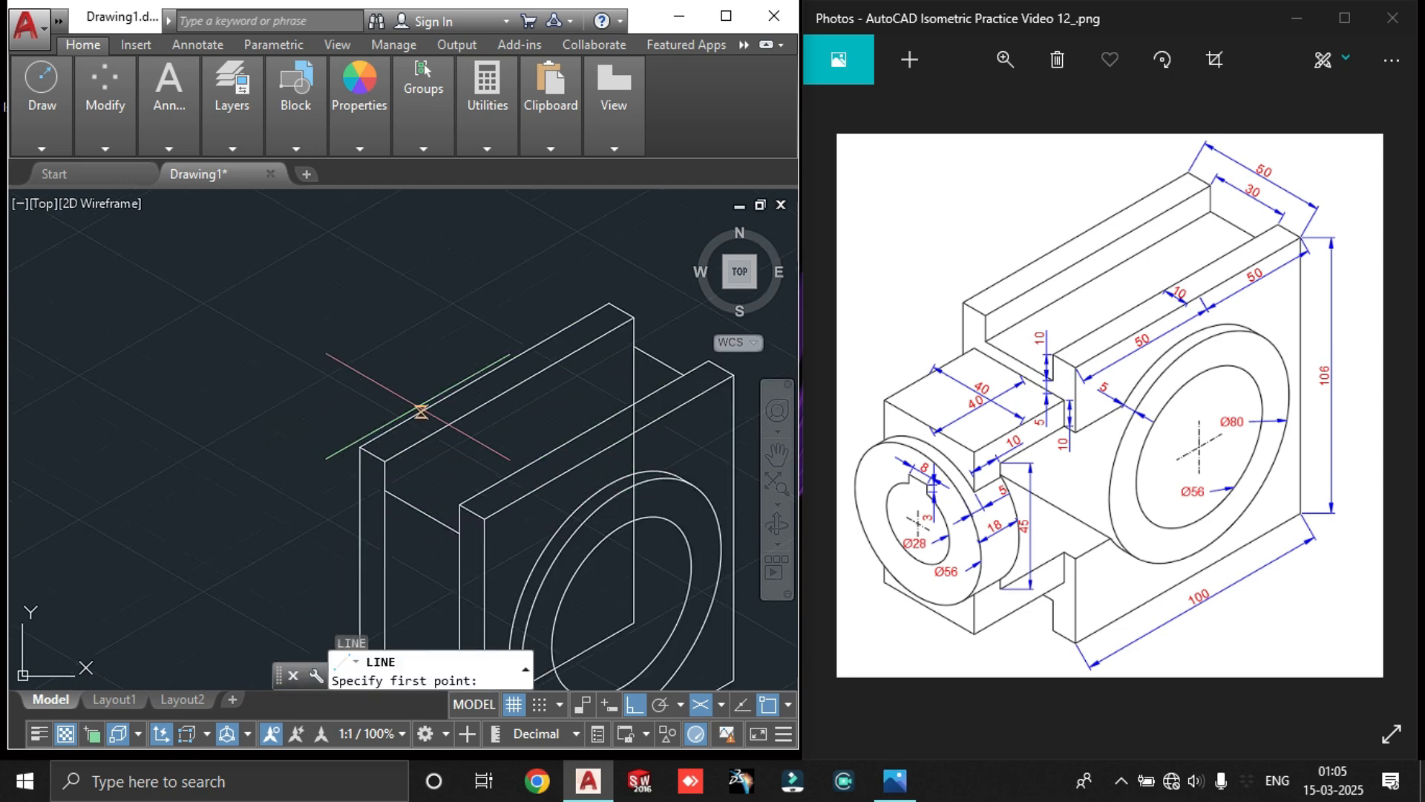
click(367, 537)
middle_drag(769, 313, 506, 410)
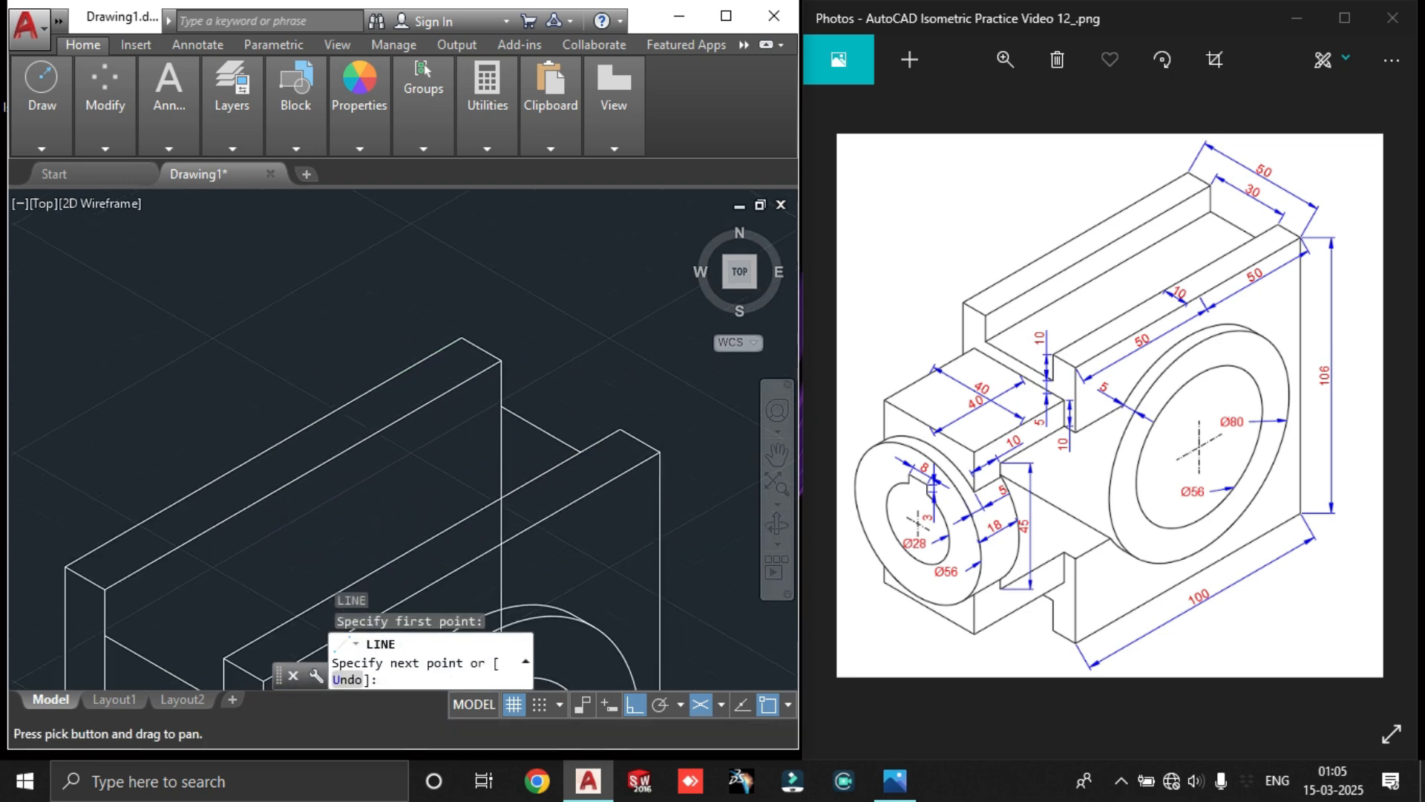
scroll(506, 410, up, 4)
scroll(491, 400, down, 4)
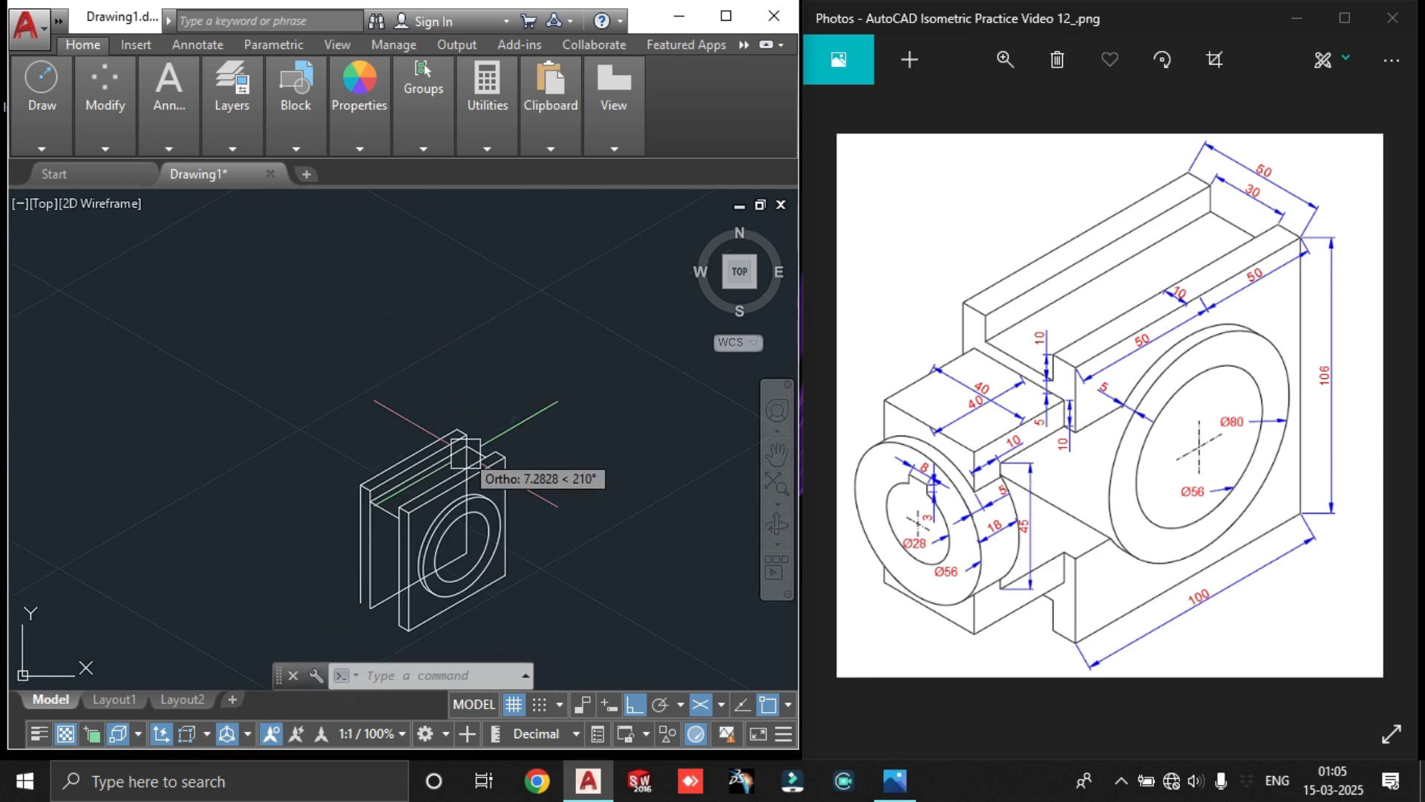
key(Escape)
Trim the rear plate's far vertical edge between the channel floor and the front plate's top
scroll(475, 445, up, 3)
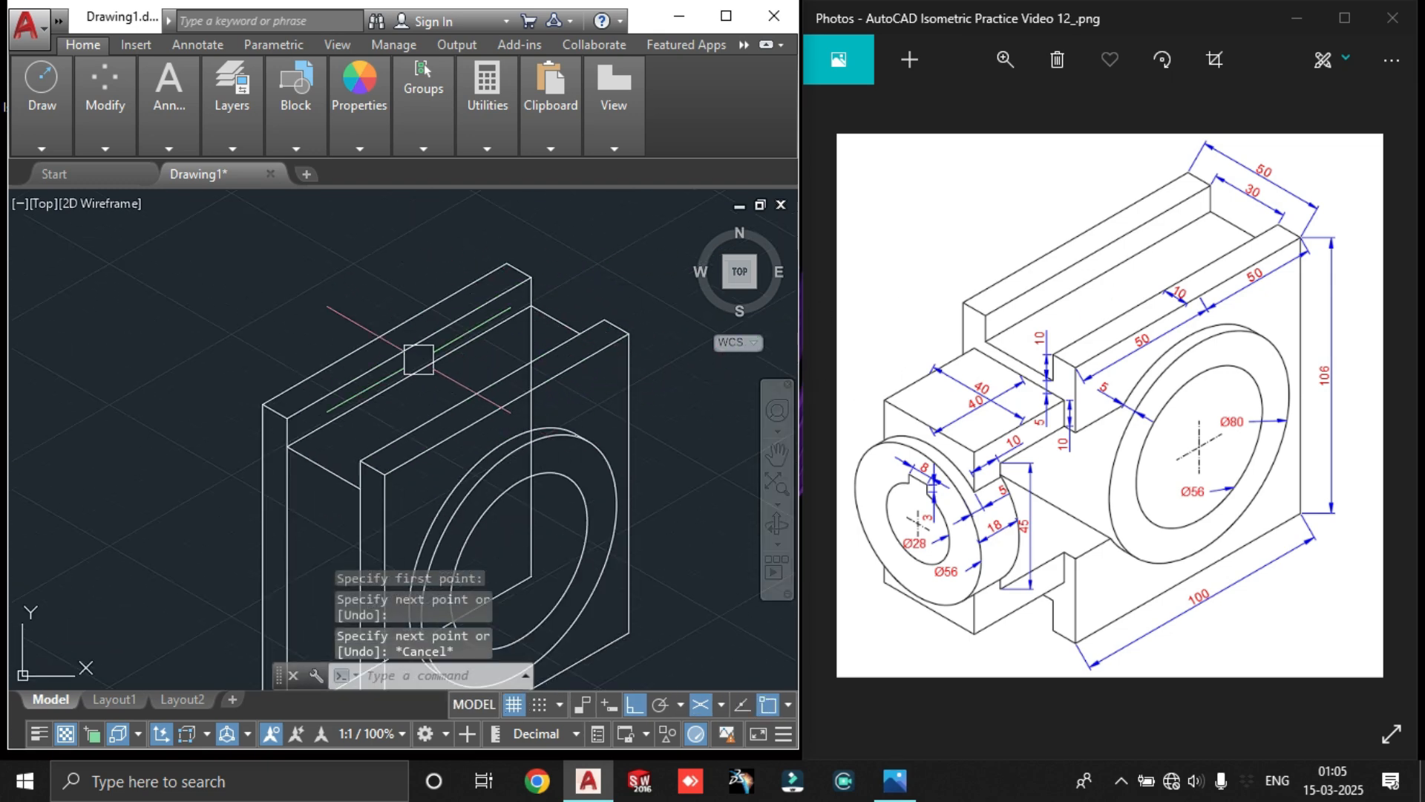
text(tr)
key(Return)
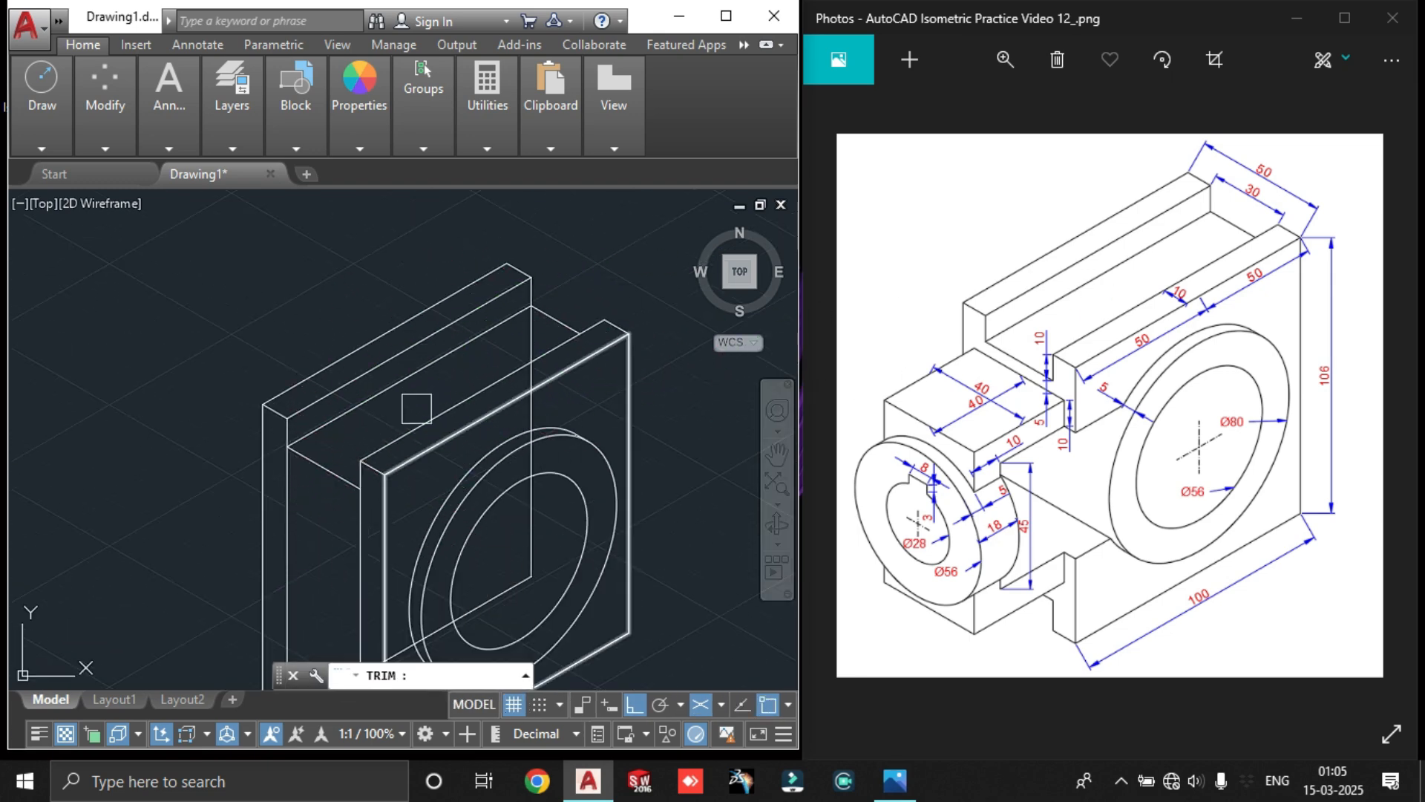
click(417, 398)
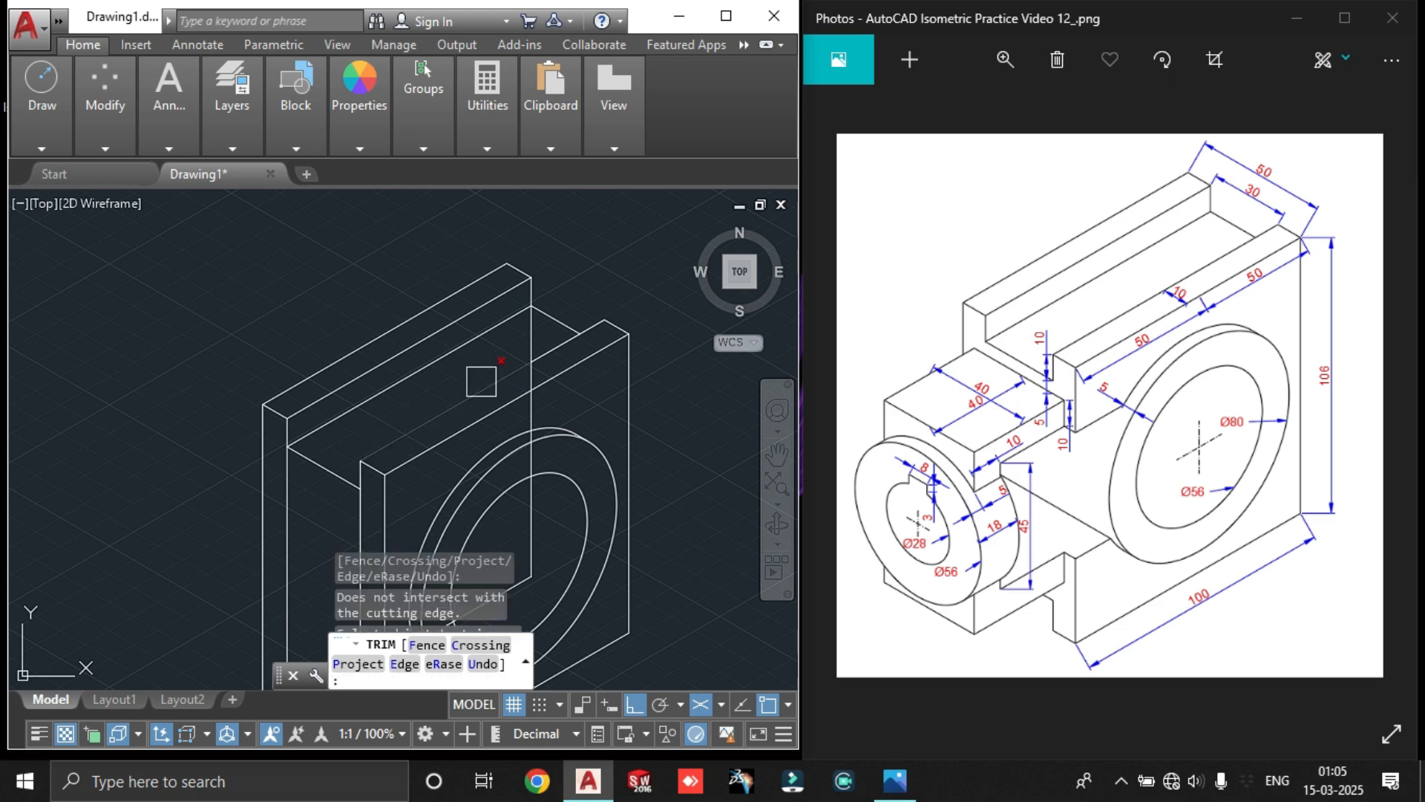
scroll(519, 349, up, 2)
scroll(549, 371, down, 3)
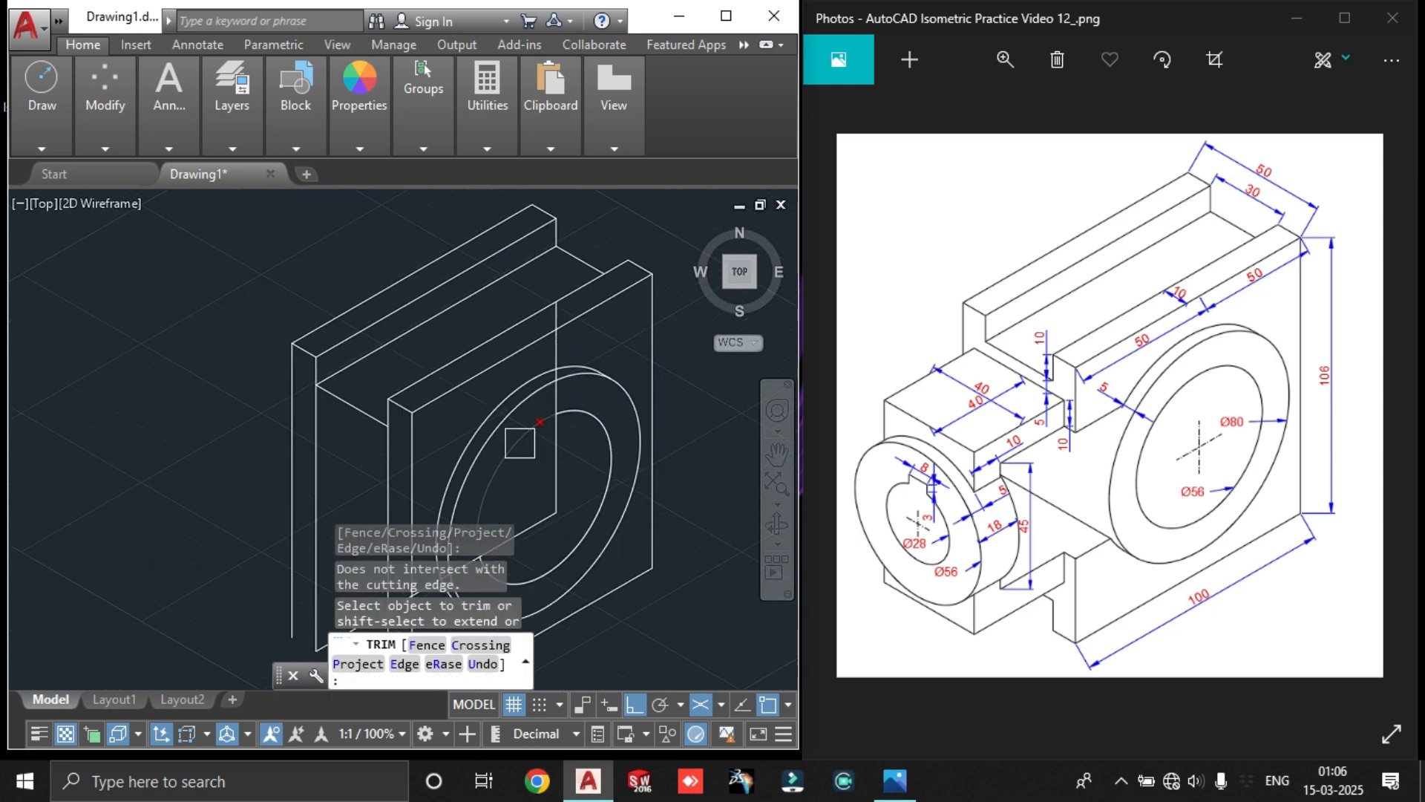
scroll(549, 380, up, 2)
key(Escape)
scroll(564, 371, down, 3)
scroll(620, 341, up, 4)
scroll(356, 504, down, 3)
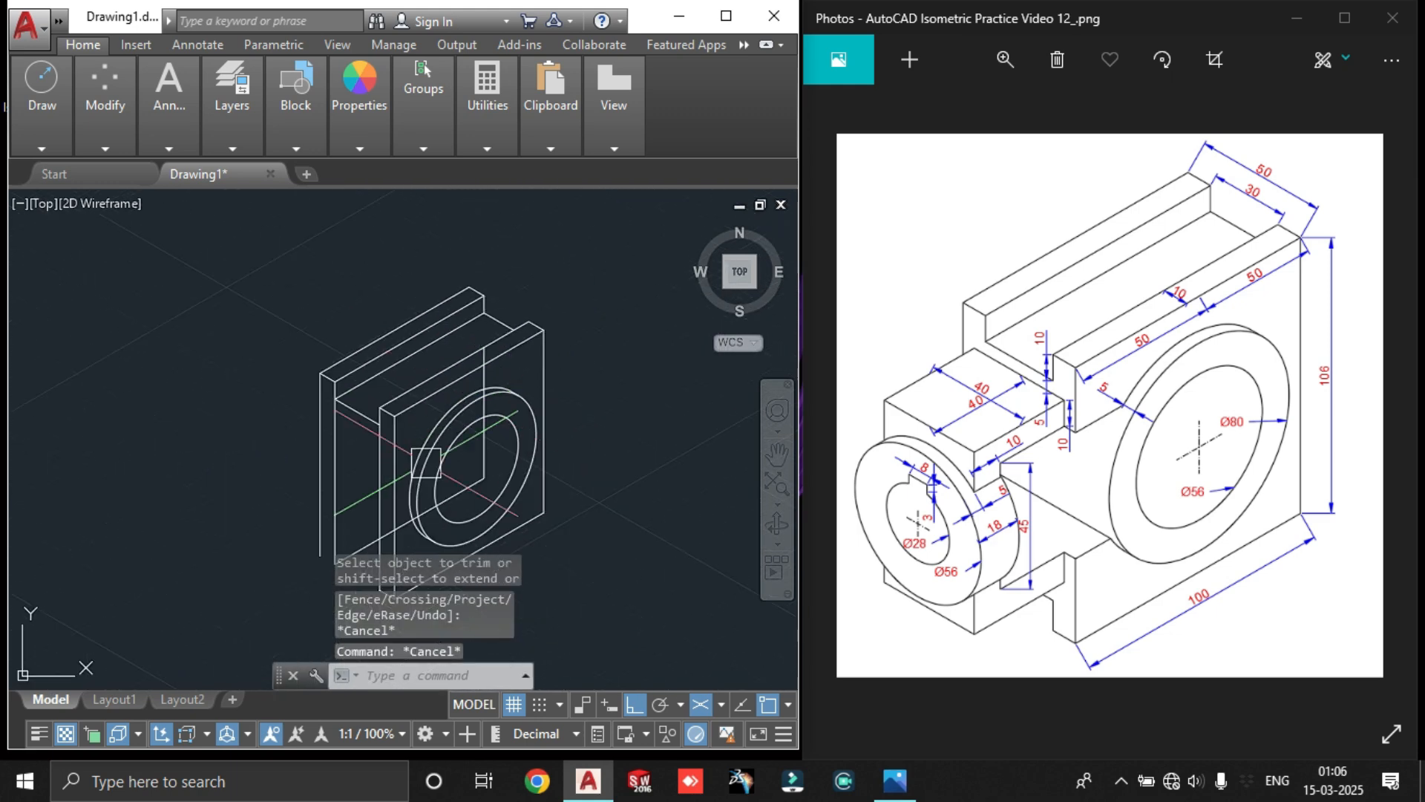
Trim the rear plate's lower edge up to the front plate, and delete its remaining lower and far vertical edges
scroll(356, 505, up, 5)
text(tr)
key(Return)
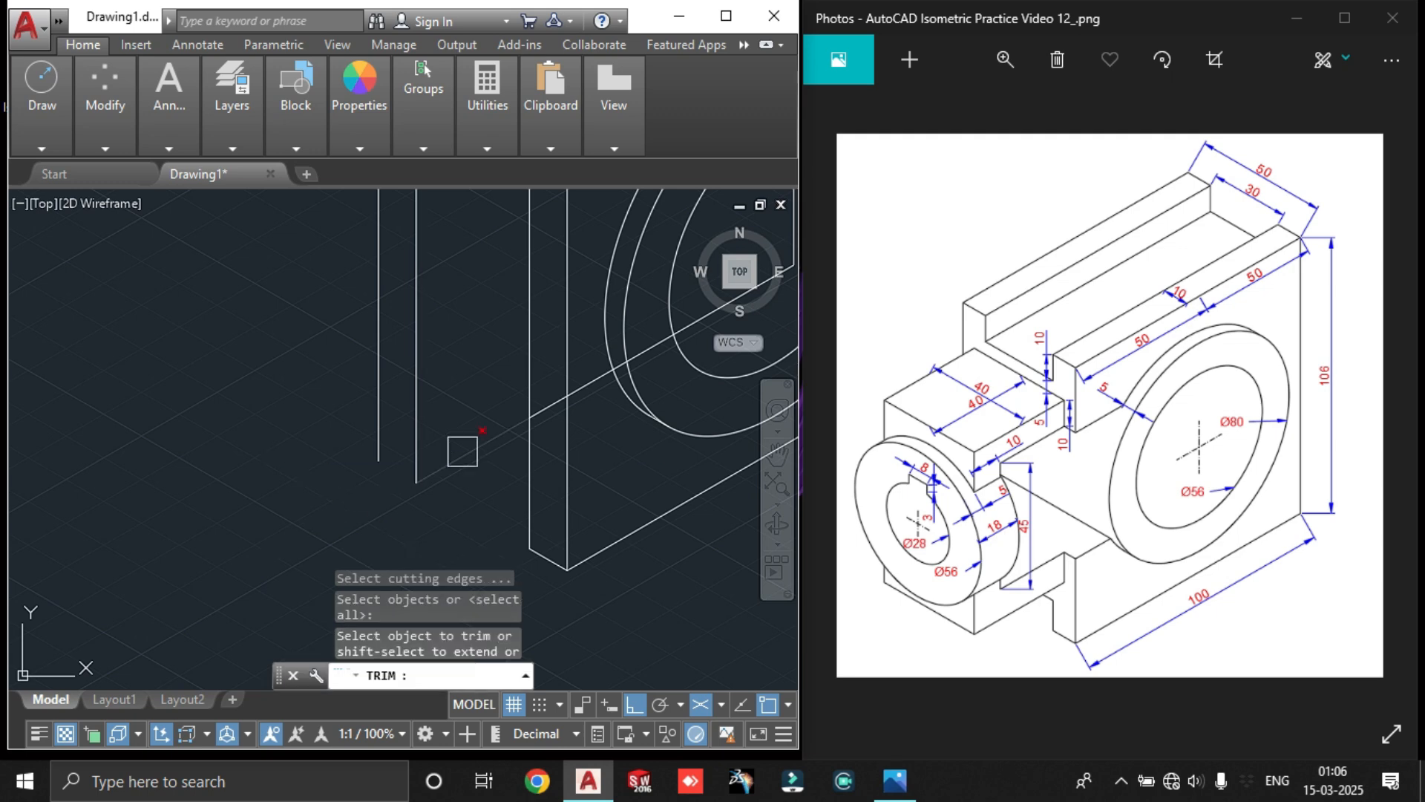
scroll(461, 445, down, 3)
key(Escape)
scroll(525, 415, up, 4)
click(524, 415)
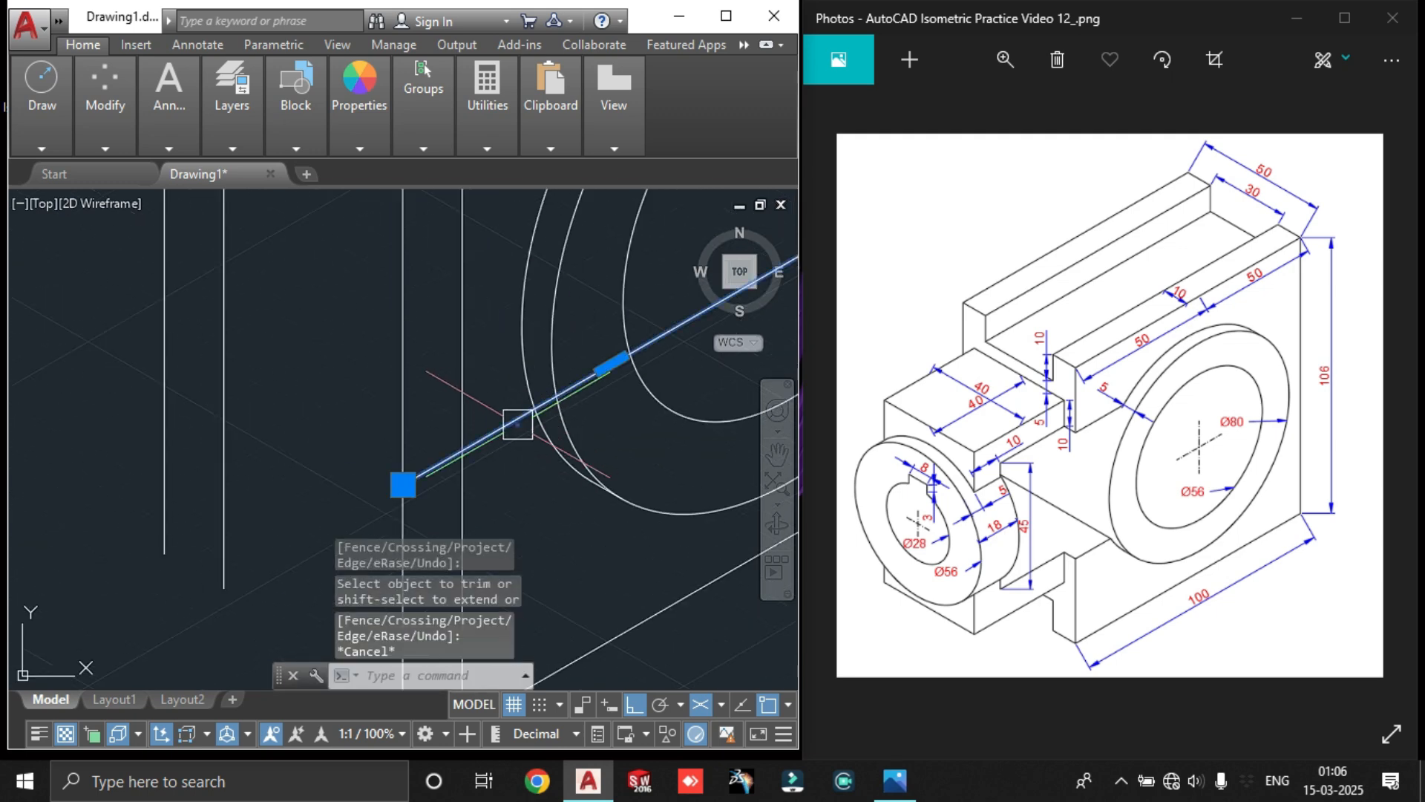
scroll(512, 431, down, 5)
middle_drag(566, 357, 547, 428)
key(Delete)
scroll(520, 427, up, 4)
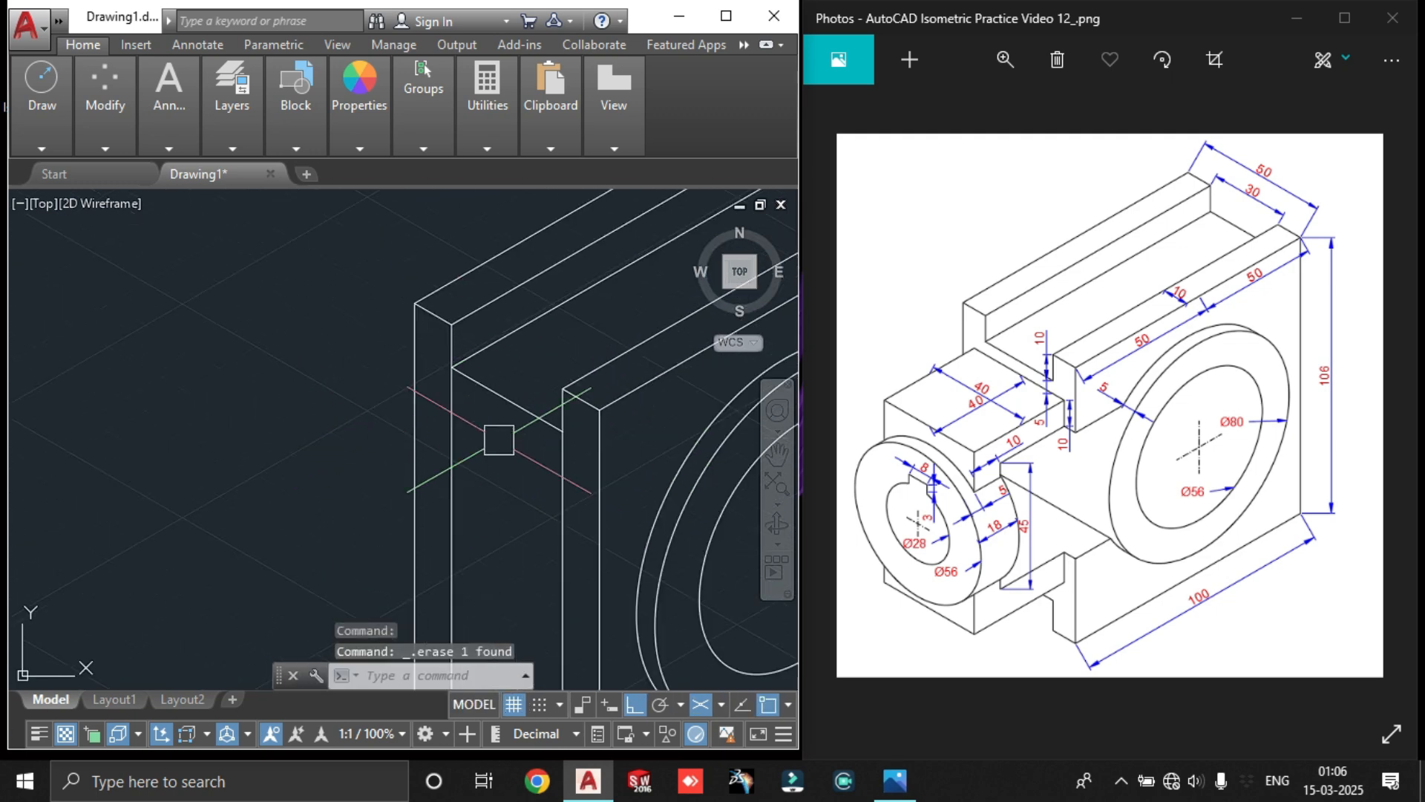
From the midpoint of the channel floor's near edge, draw a line 5 units down and then 20 units toward the rear plate
scroll(386, 409, down, 4)
middle_drag(417, 398, 402, 433)
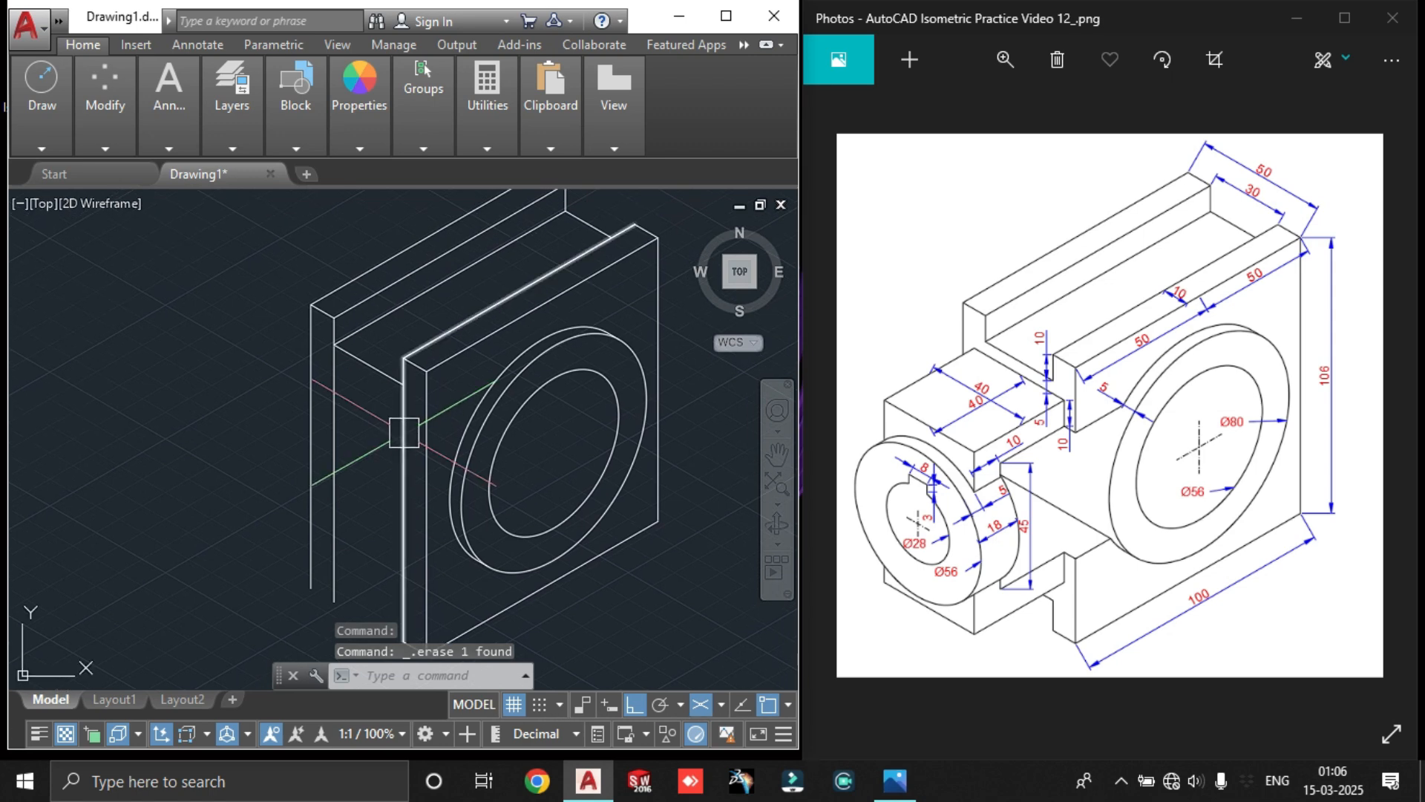
text(l)
key(Return)
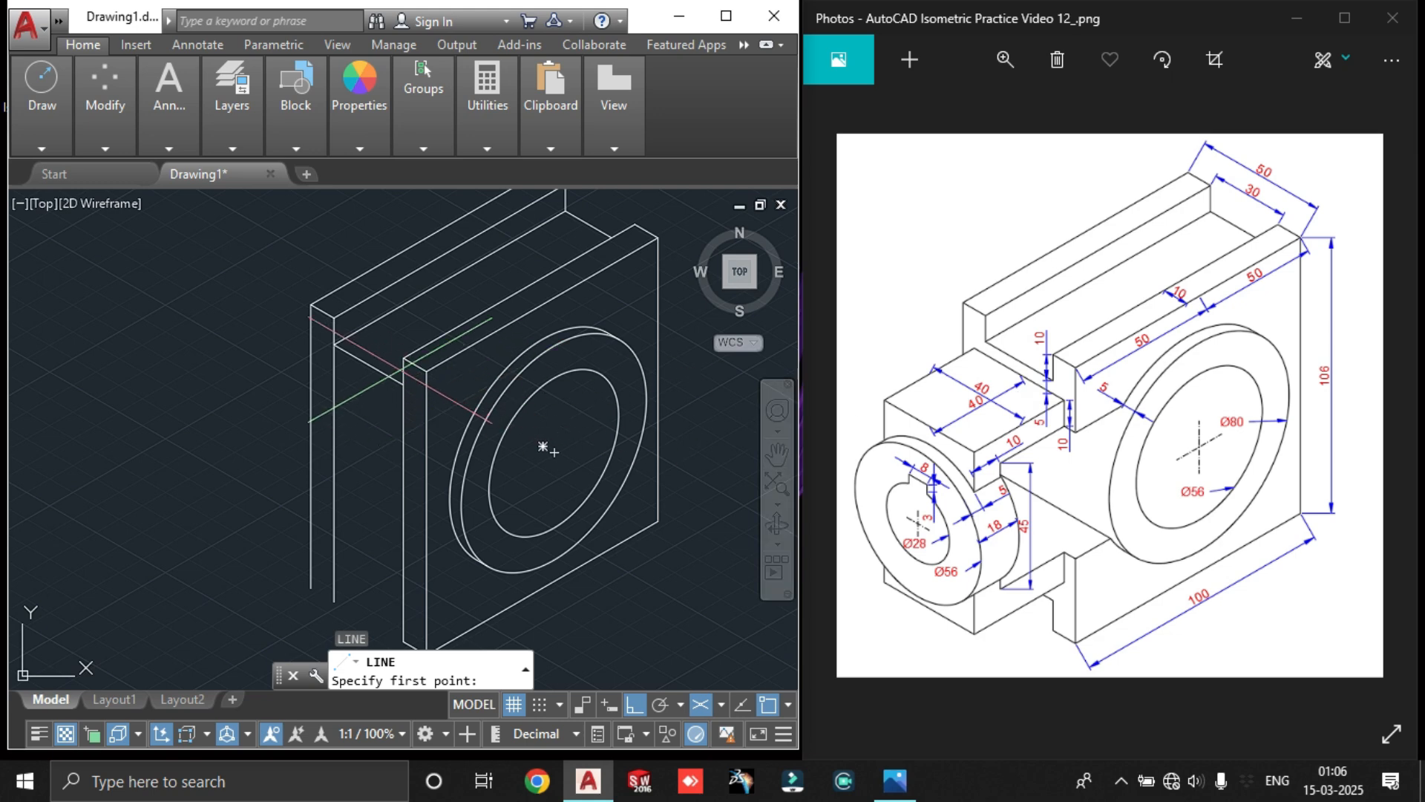
scroll(371, 368, up, 2)
click(375, 365)
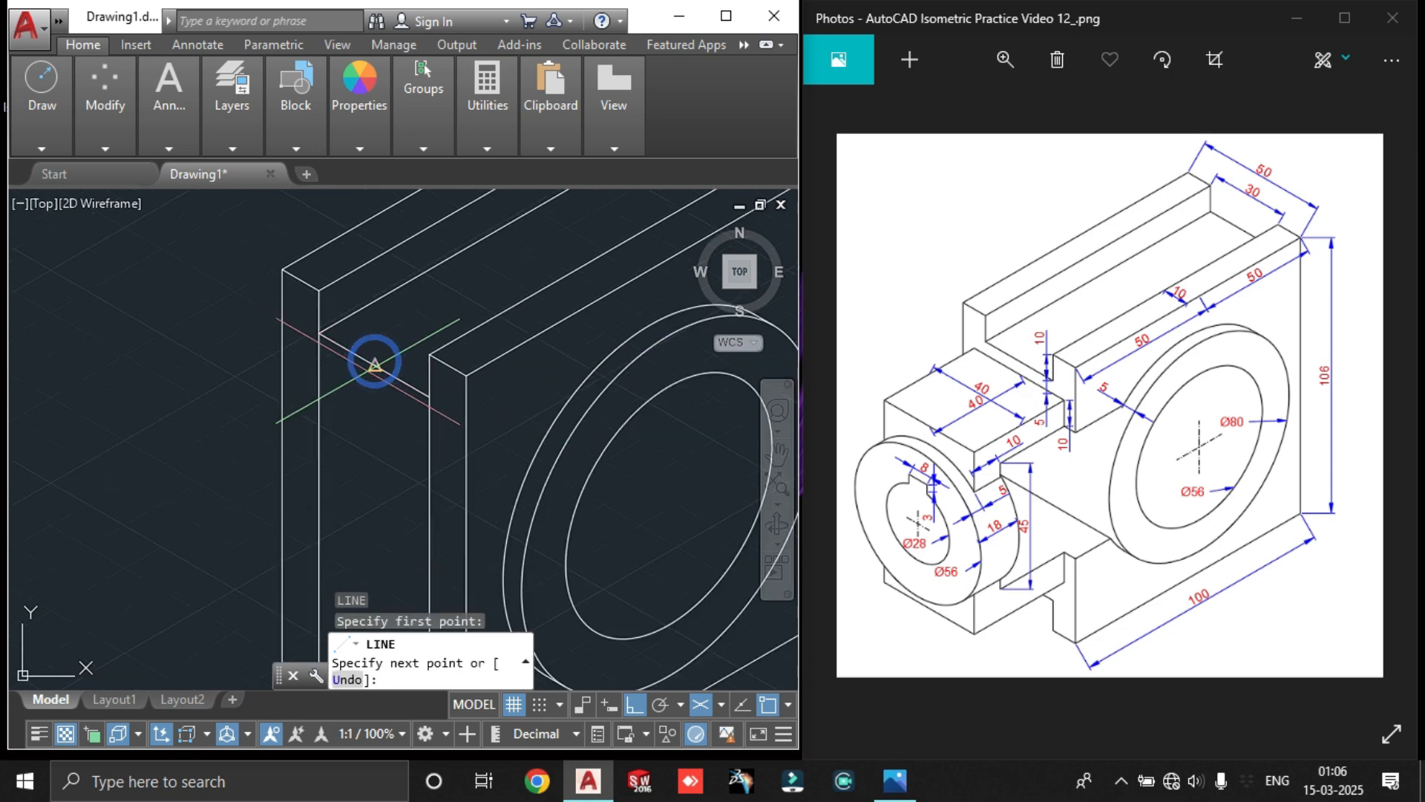
key(F5)
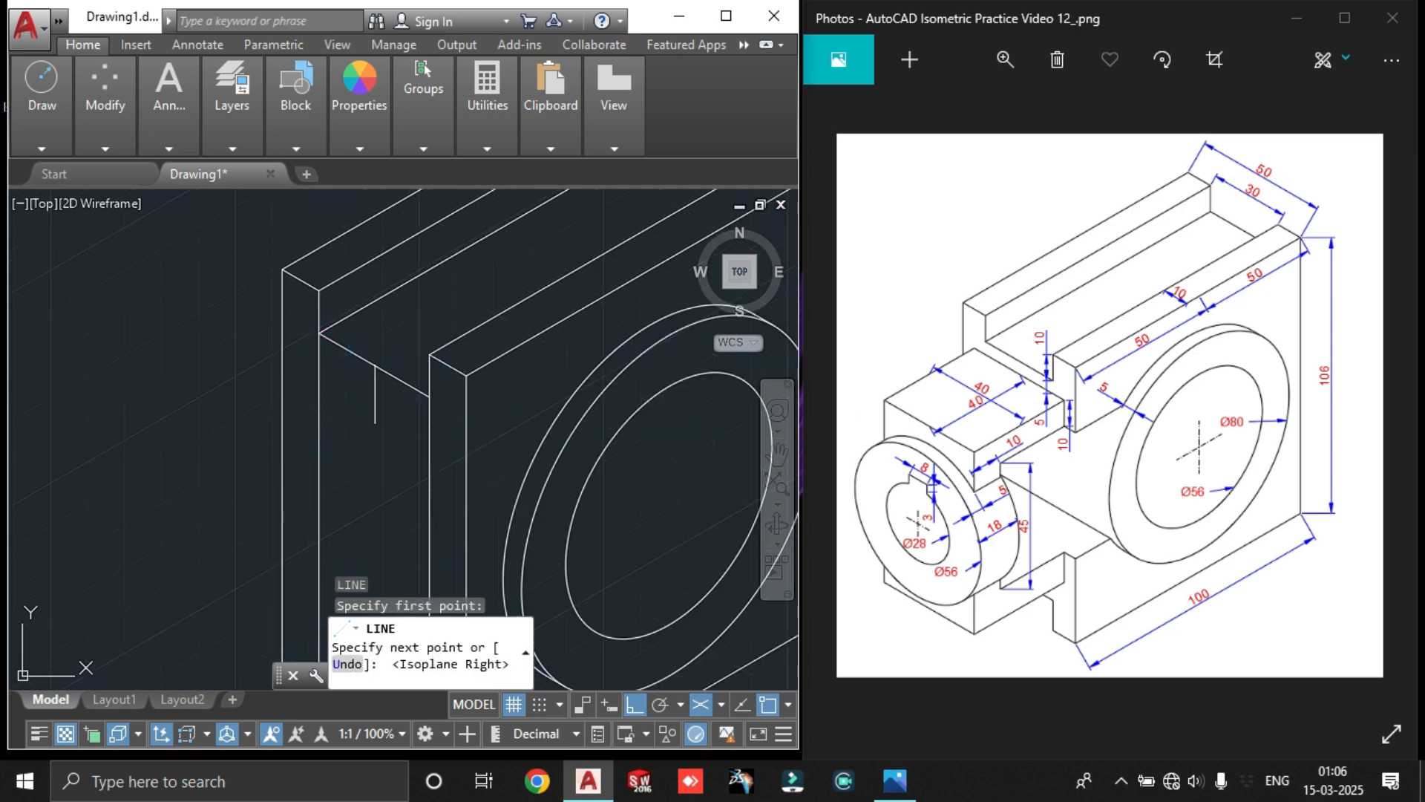
text(5)
key(Return)
scroll(345, 392, up, 4)
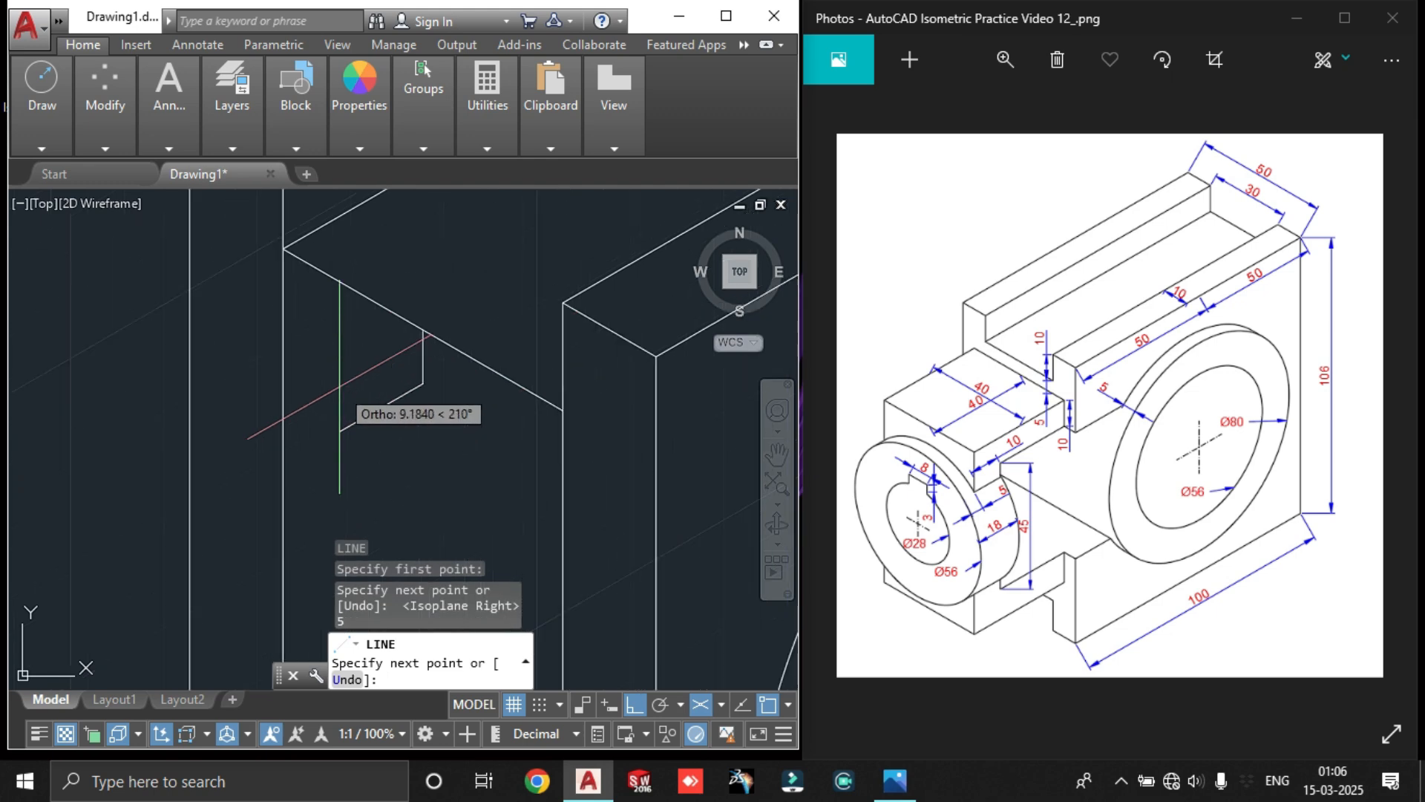
scroll(334, 386, up, 3)
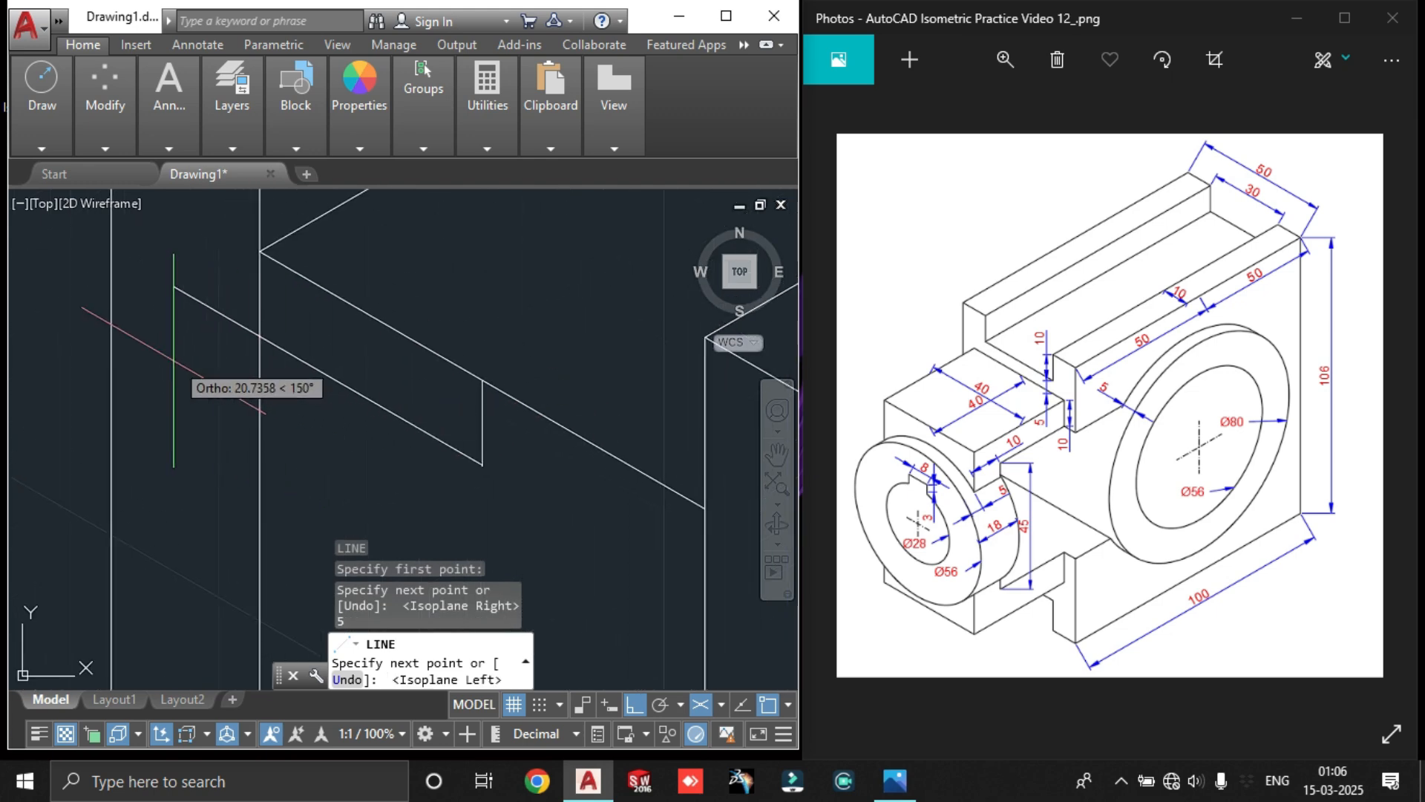
text(20)
key(Return)
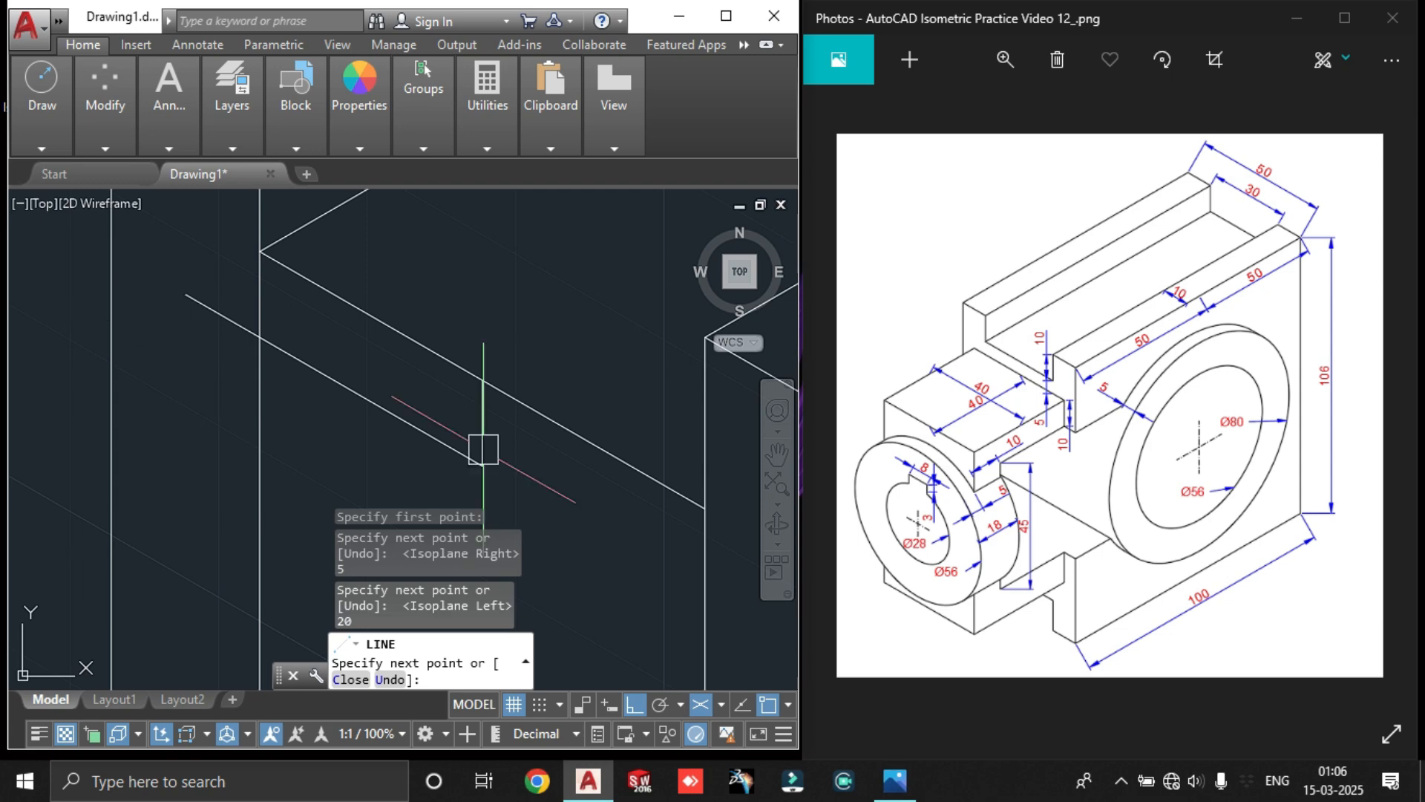
key(Escape)
Stretch the 20-unit line's inner end another 20 units toward the front plate along the left isoplane
mouse_move(398, 567)
middle_down()
mouse_move(381, 405)
mouse_move(403, 275)
middle_up()
click(402, 275)
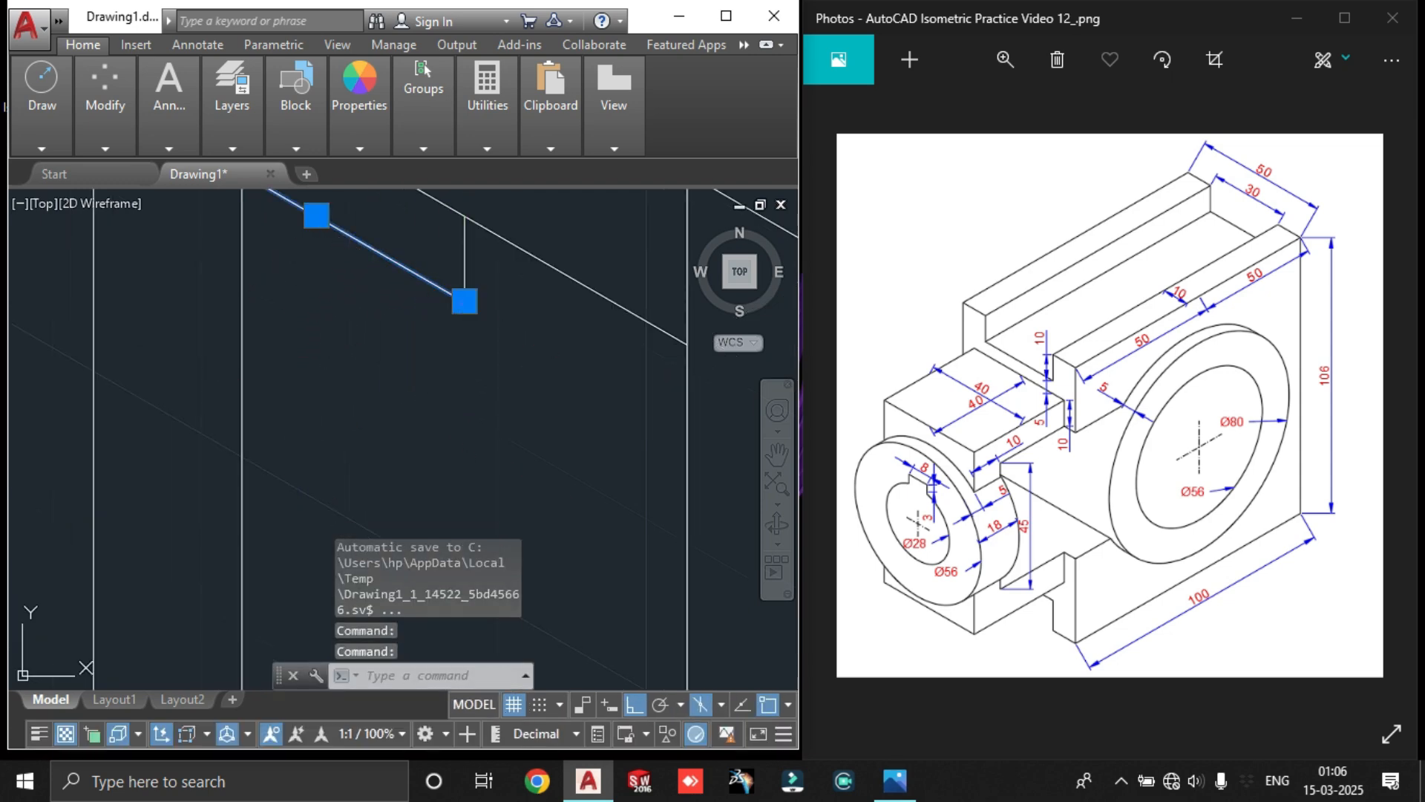
click(465, 301)
text(20)
key(Return)
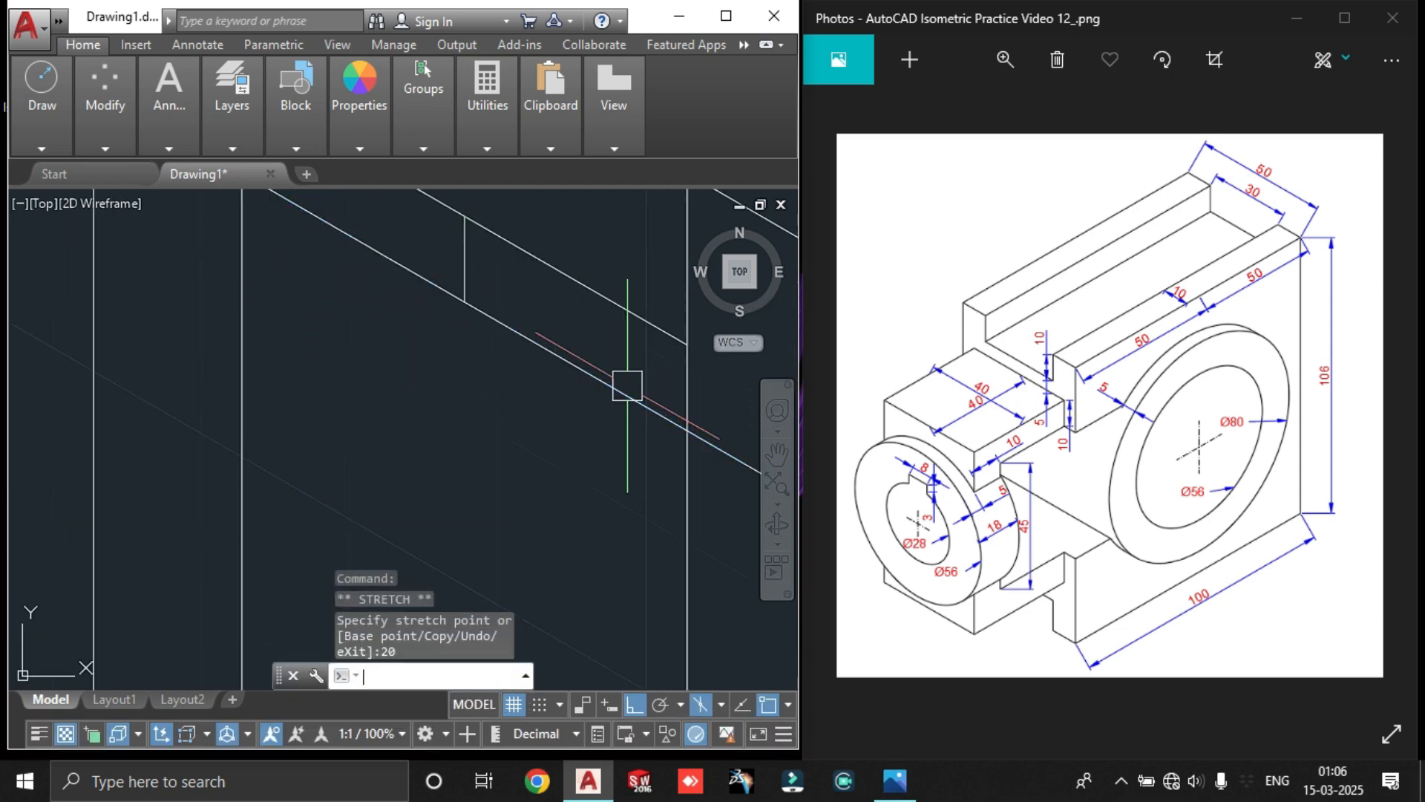
key(Escape)
Copy the stretched cross line 40 units outward from the plates in the top isoplane for the block's outer edge
scroll(627, 386, down, 5)
scroll(530, 406, up, 2)
click(509, 401)
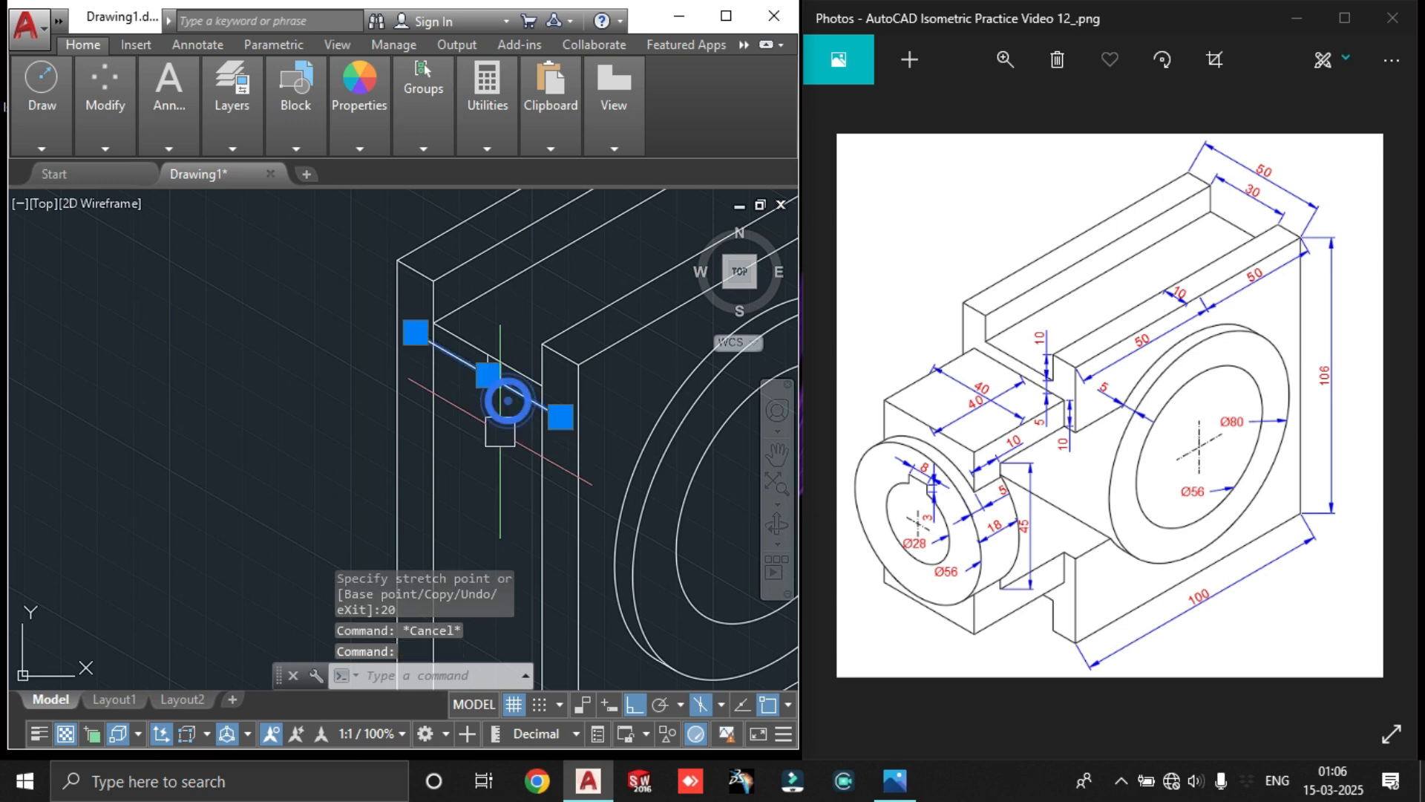
text(co)
key(Return)
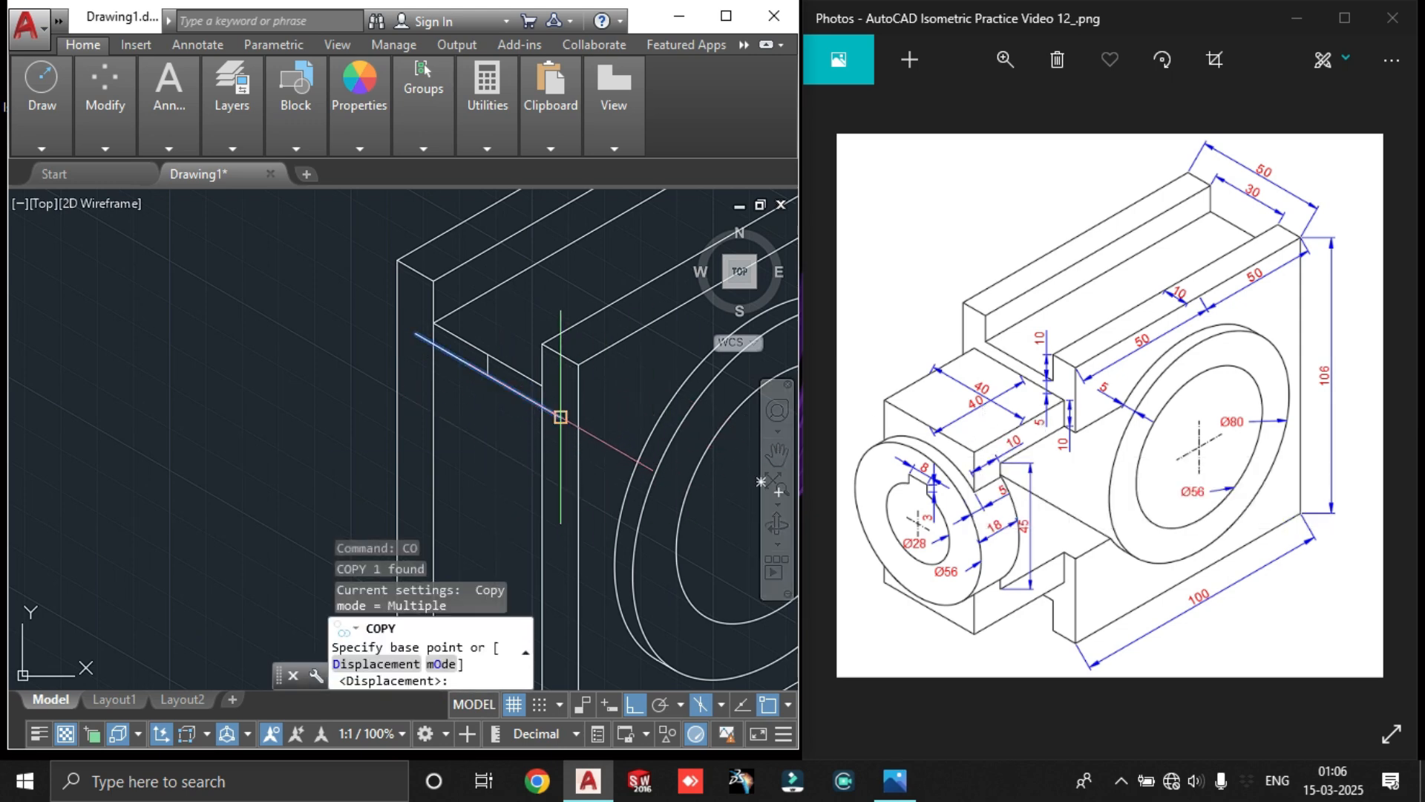
click(560, 416)
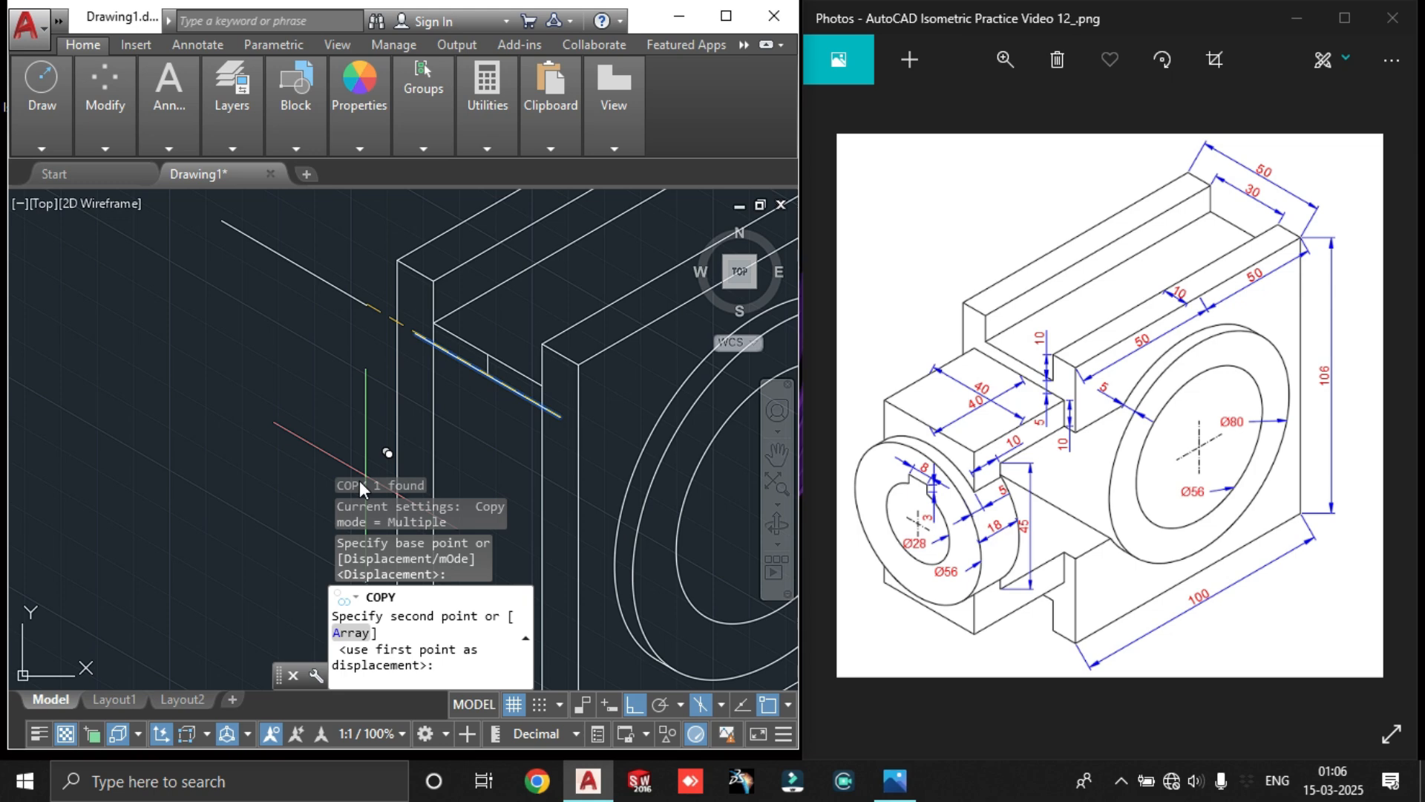
key(F5)
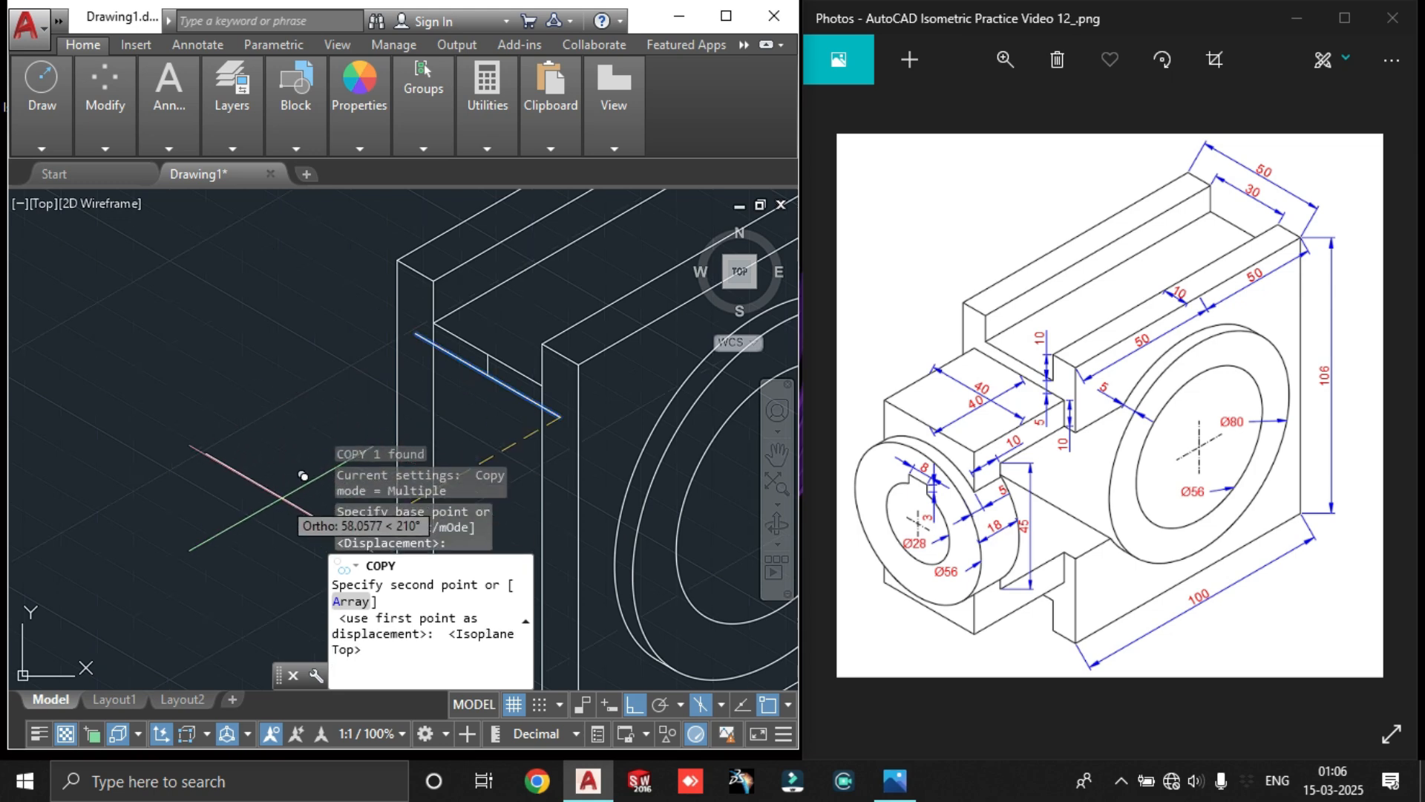
text(40)
key(Return)
key(Escape)
Draw the block's top side edge joining the front-plate-side ends of the two parallel cross lines
middle_drag(392, 422, 321, 360)
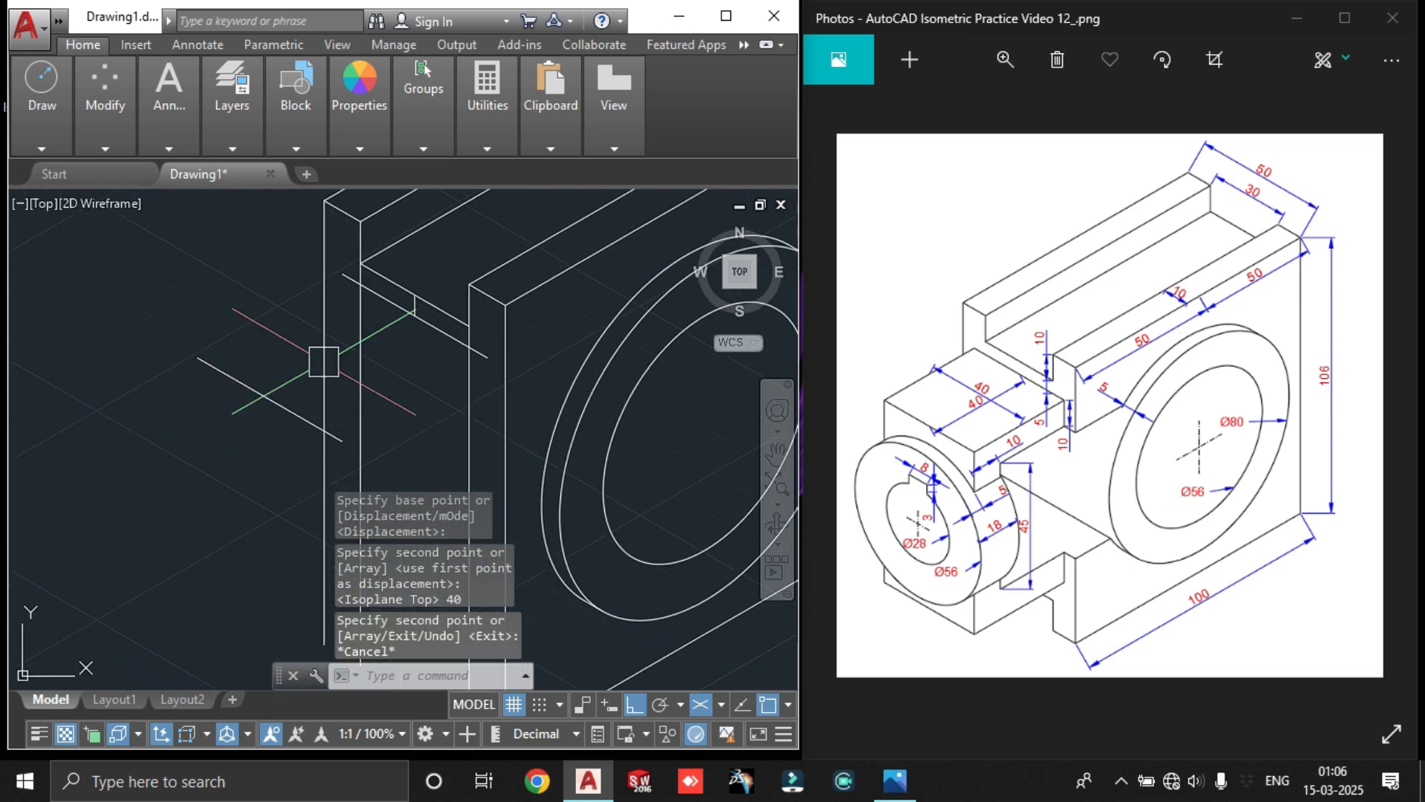
text(l)
key(Return)
click(488, 358)
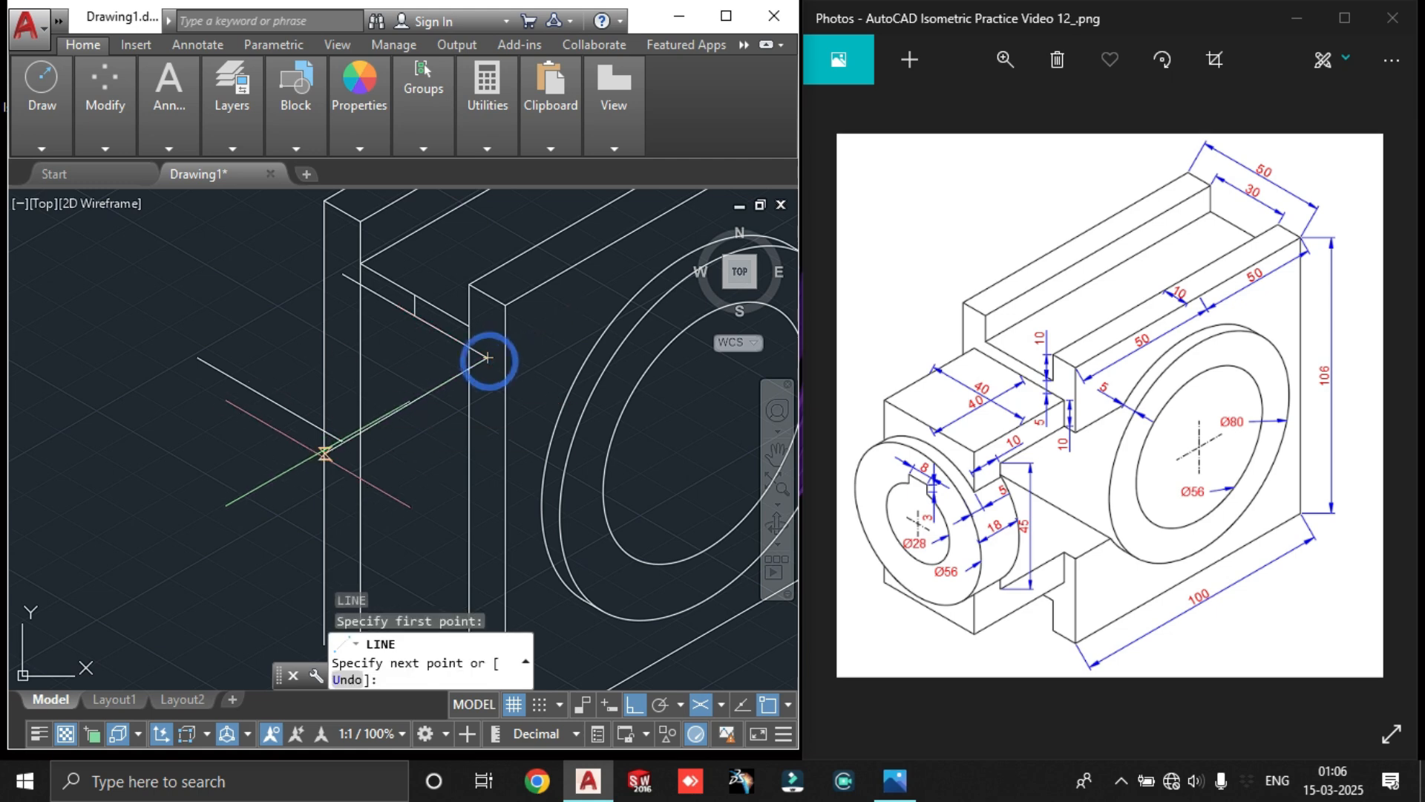
scroll(323, 445, up, 4)
click(370, 438)
key(Escape)
scroll(350, 478, down, 4)
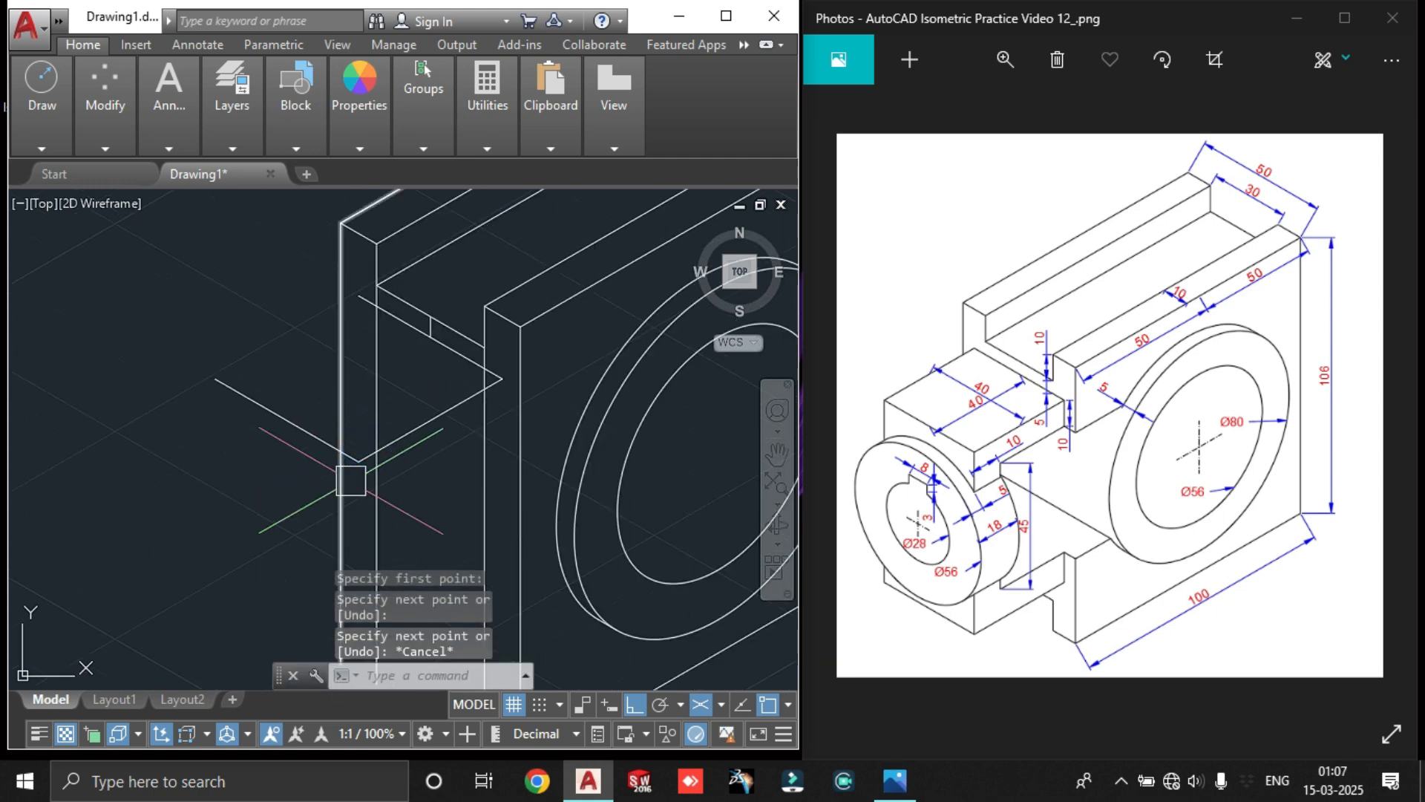
Close the block's top outline with the edge joining the rear-plate-side ends of the two parallel cross lines
text(l)
key(Return)
click(211, 381)
scroll(385, 289, up, 4)
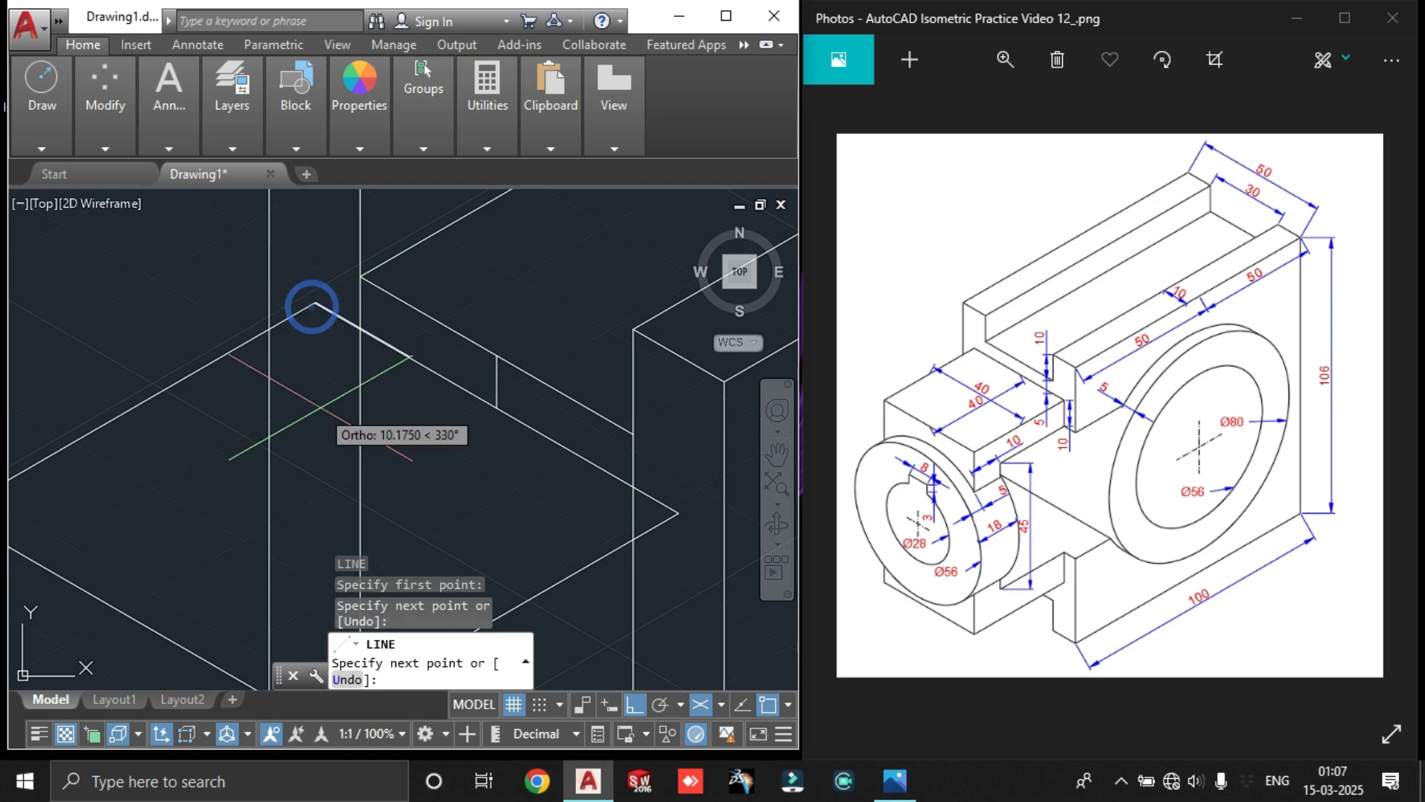
scroll(311, 308, down, 4)
key(Escape)
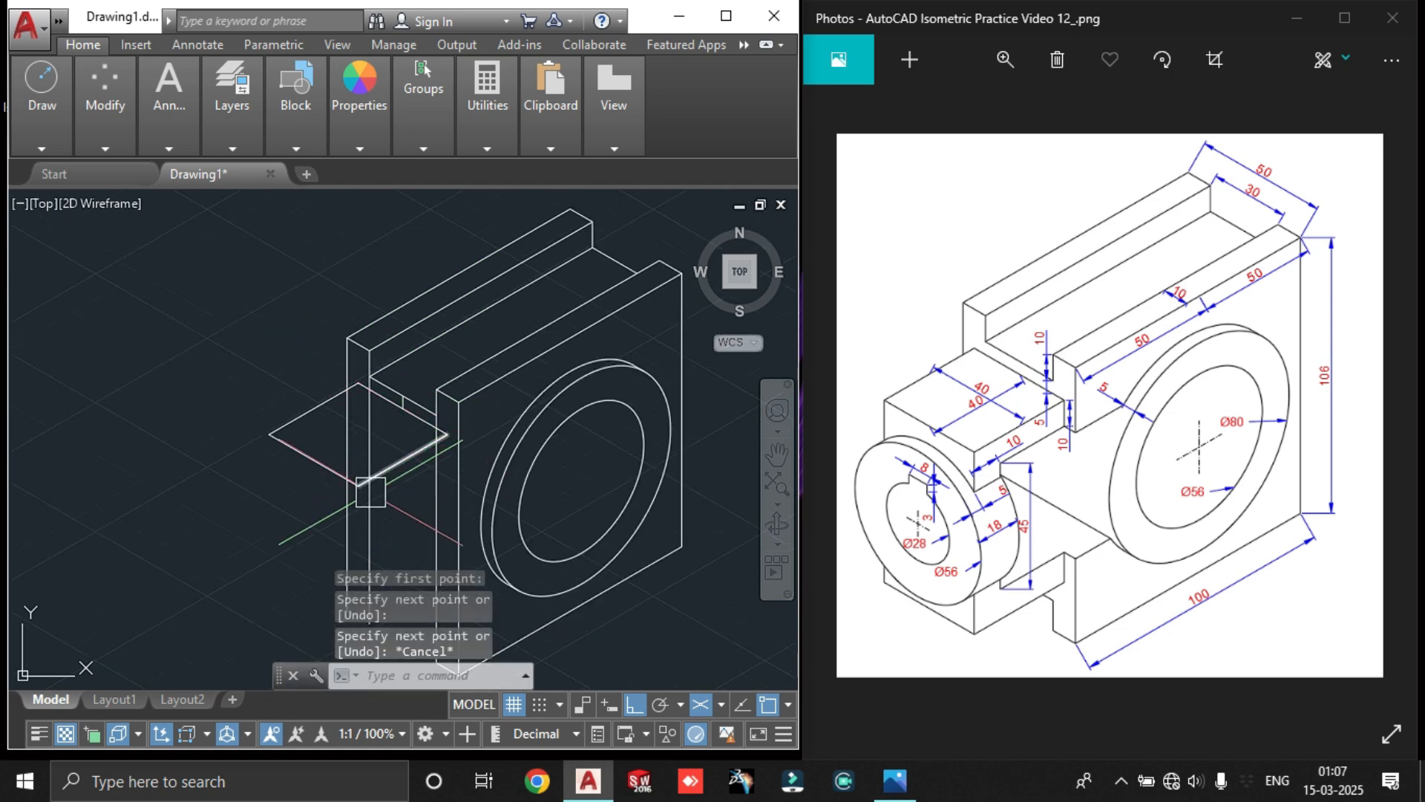
middle_drag(434, 466, 562, 381)
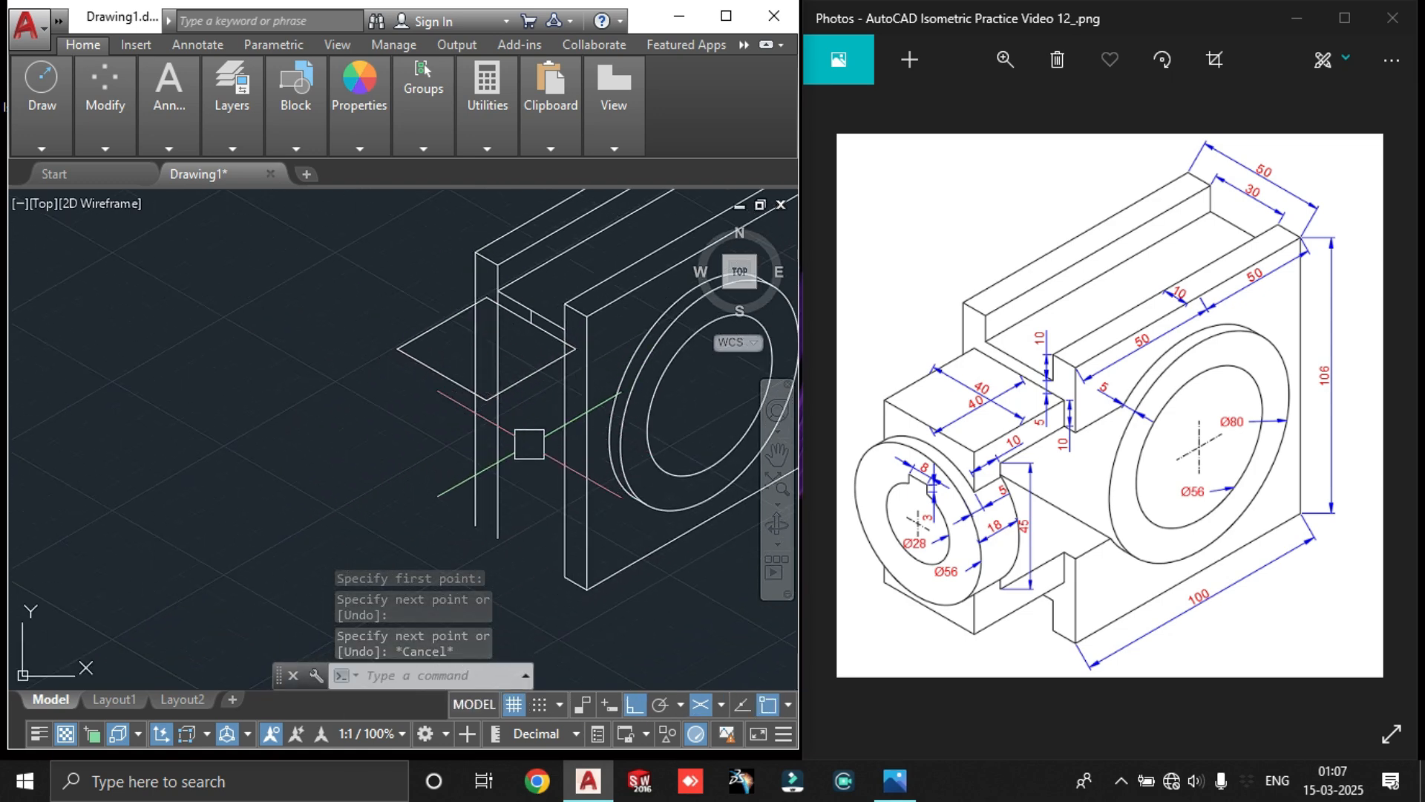
text(l)
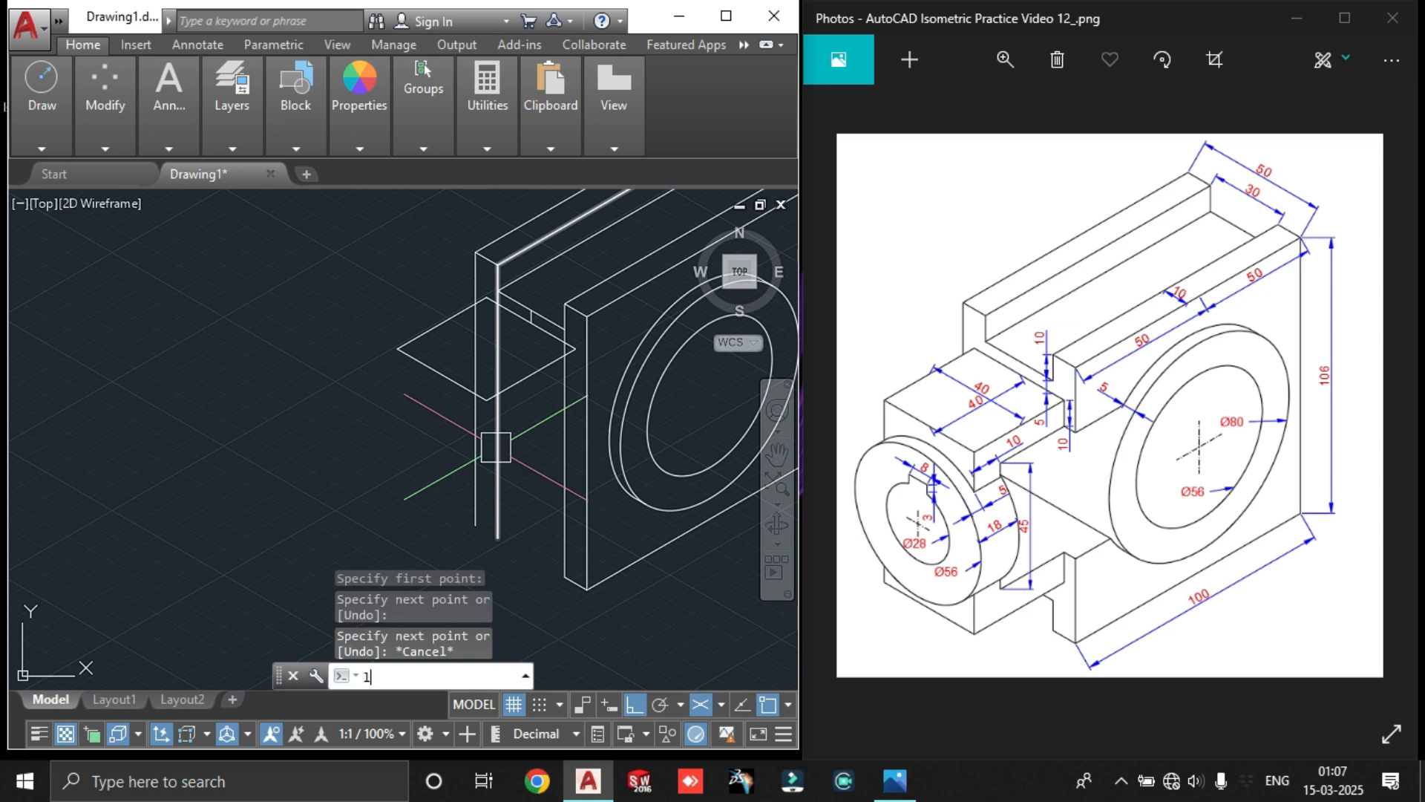
key(Return)
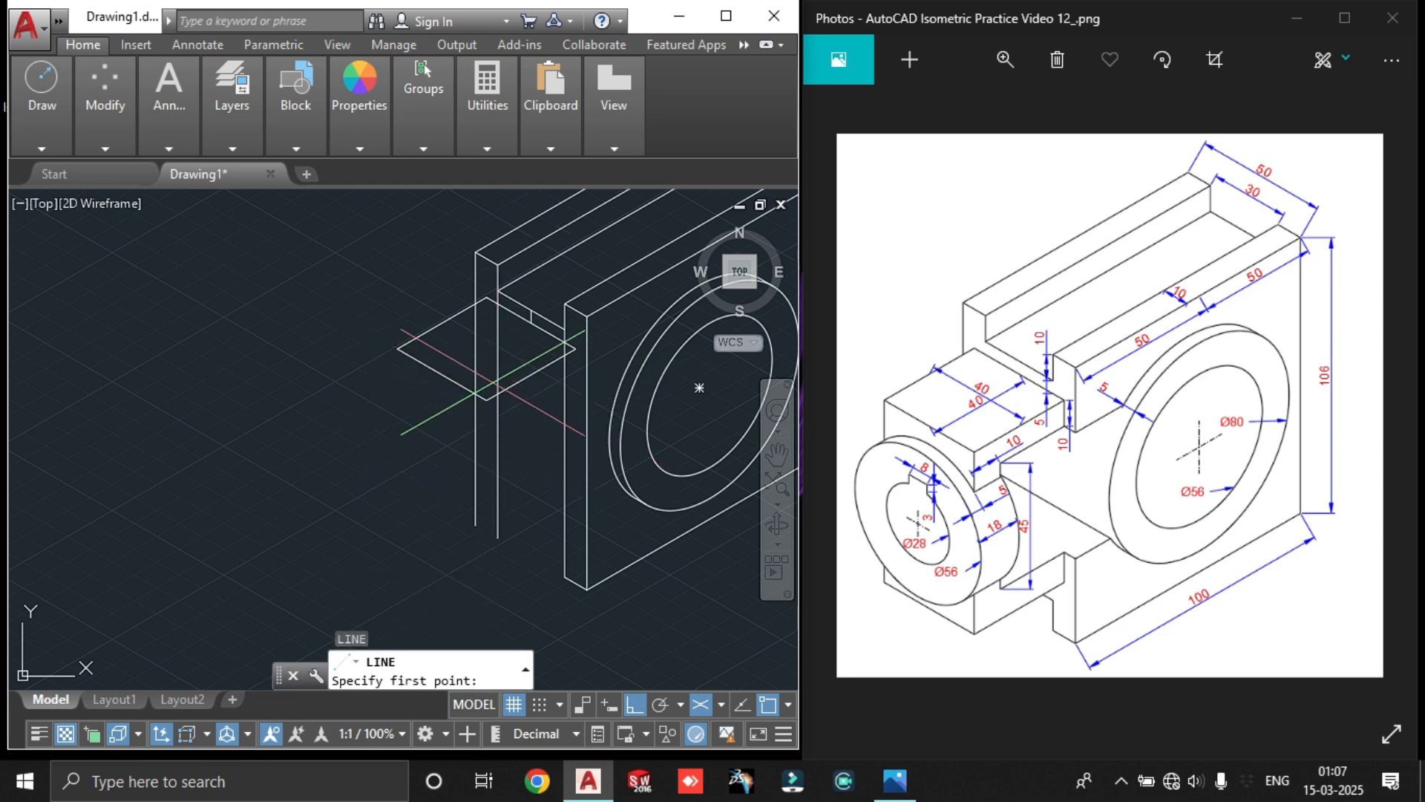
scroll(490, 371, up, 4)
key(Escape)
Copy the block's four top outline edges 10 units straight down in the right isoplane
click(544, 367)
click(389, 363)
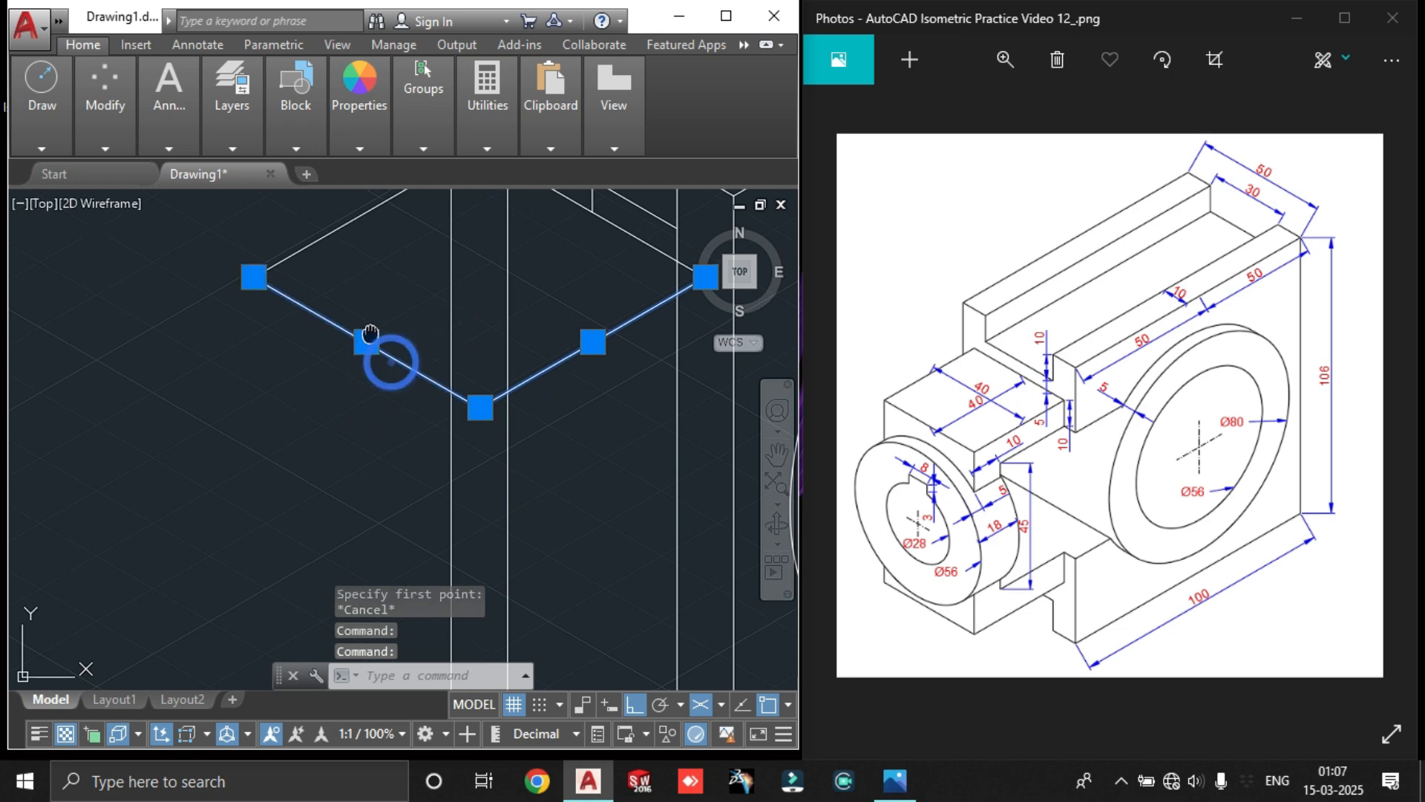
middle_drag(370, 332, 376, 420)
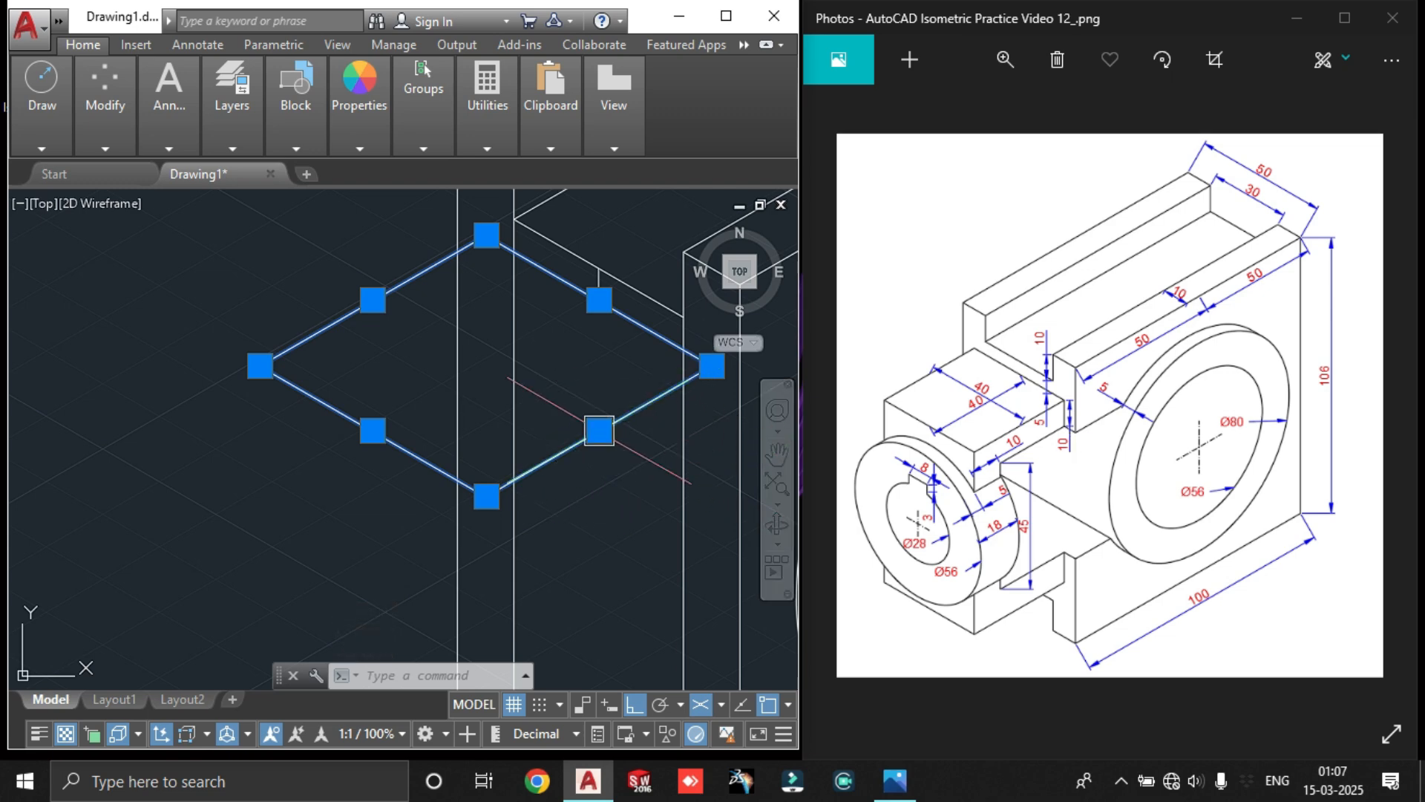
middle_drag(606, 445, 556, 454)
text(co)
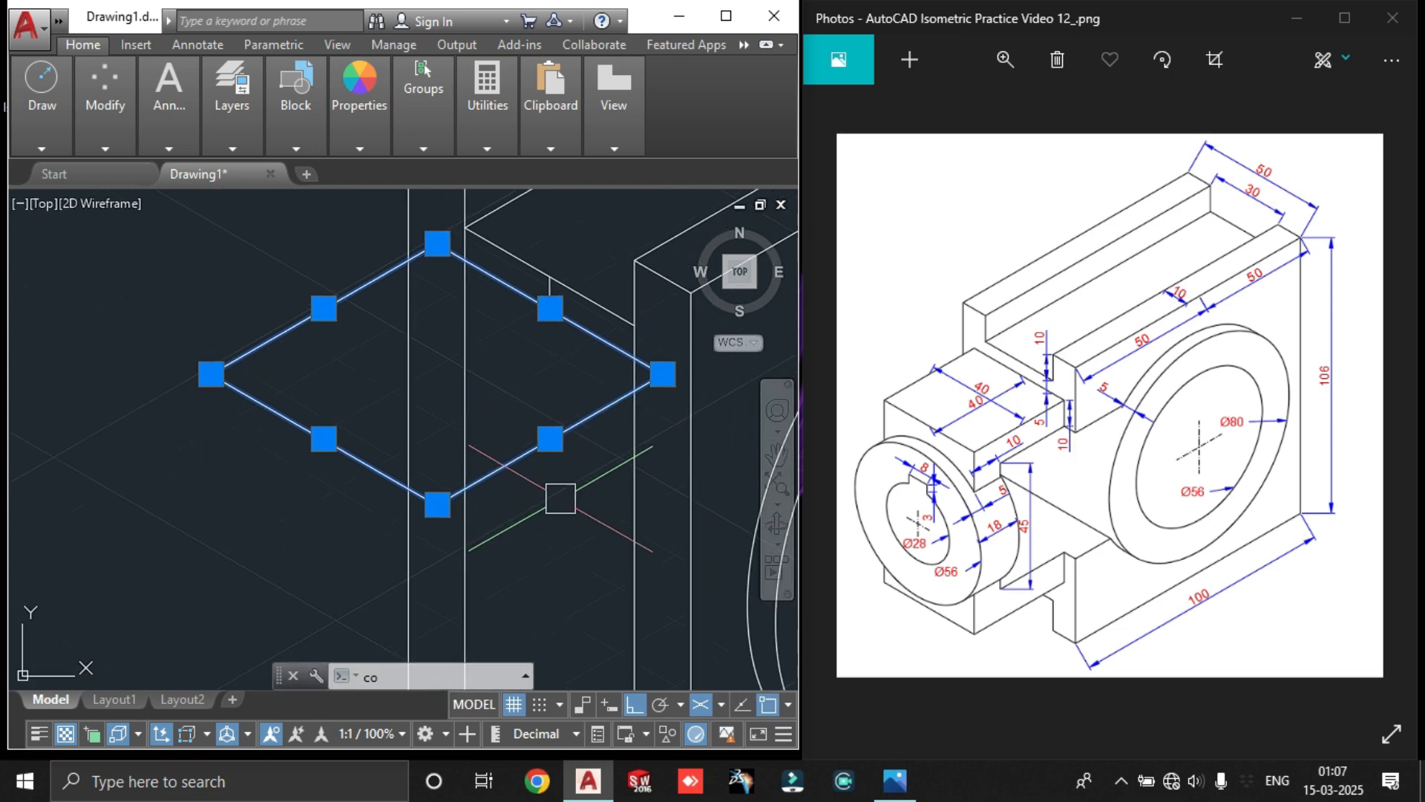
key(Return)
scroll(576, 414, down, 4)
click(439, 388)
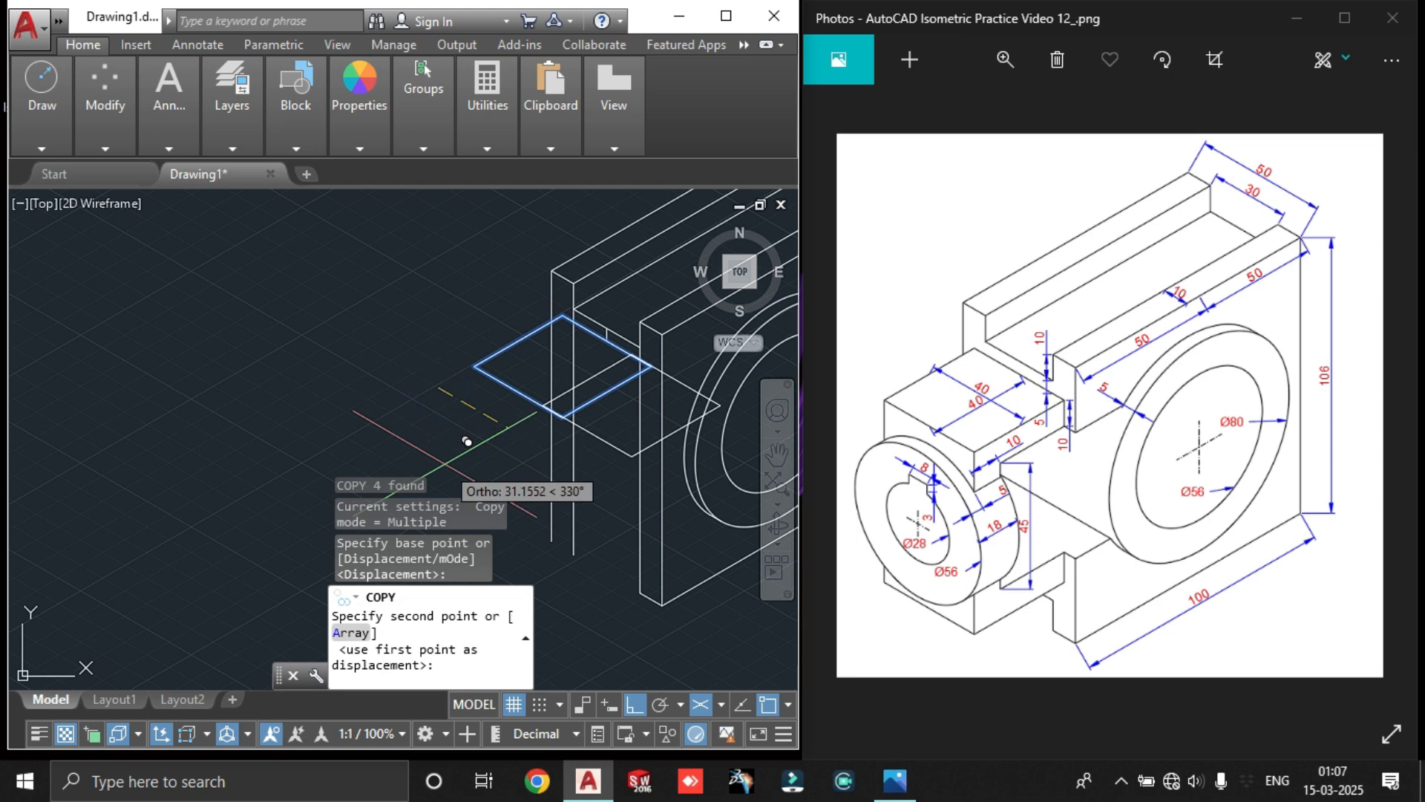
key(F5)
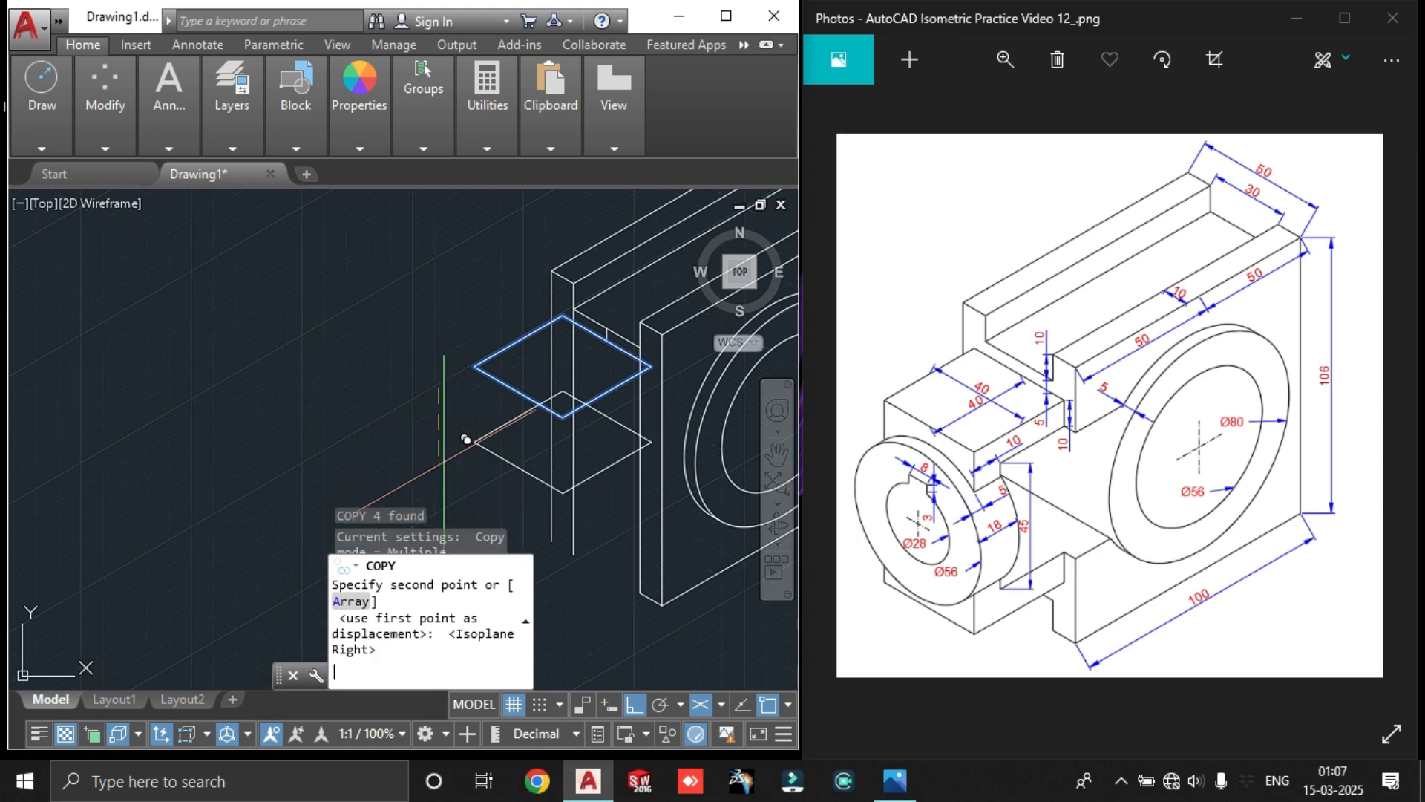
text(10)
key(Return)
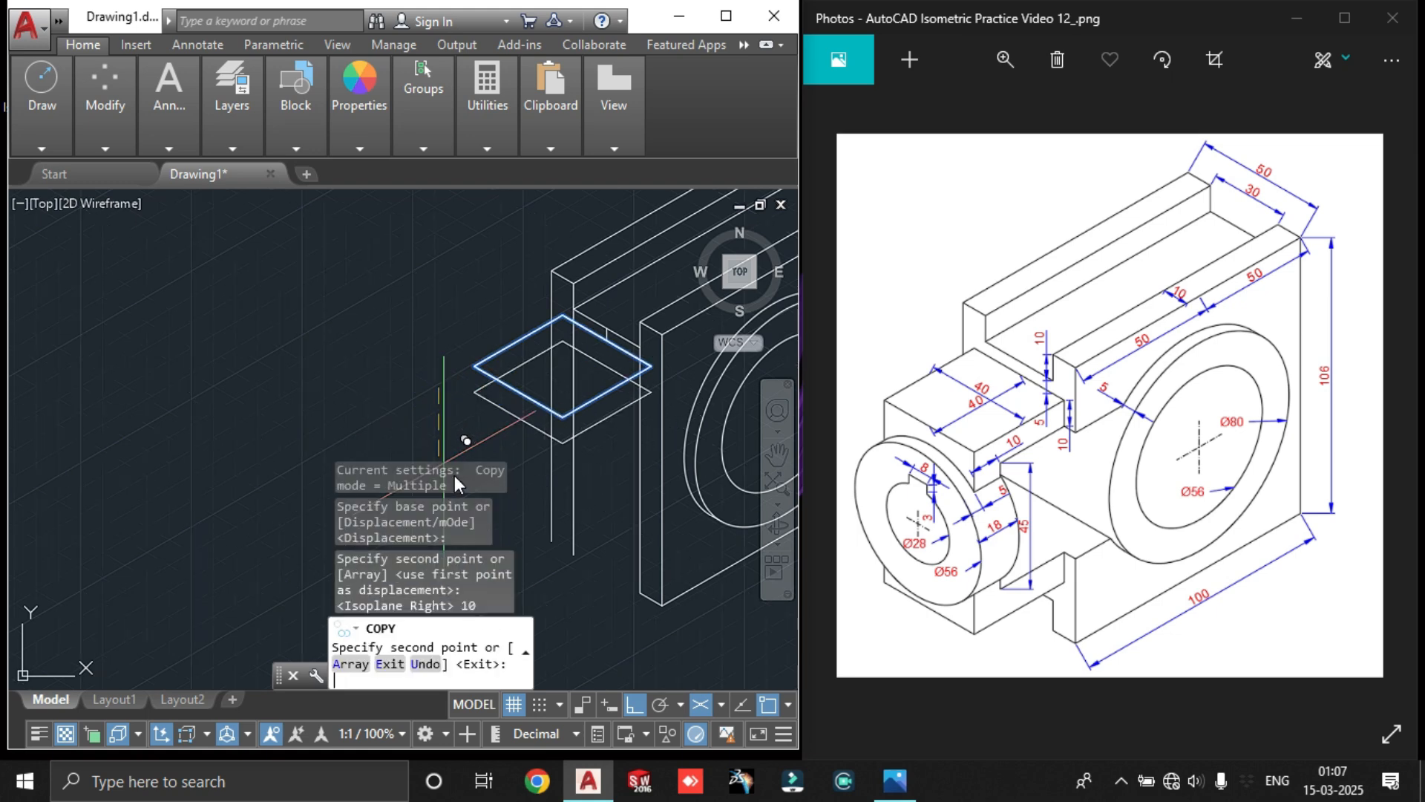
key(Escape)
Draw a 45-unit vertical line down from the midpoint of the lower outline's outer edge
middle_drag(573, 410, 513, 365)
scroll(513, 365, up, 4)
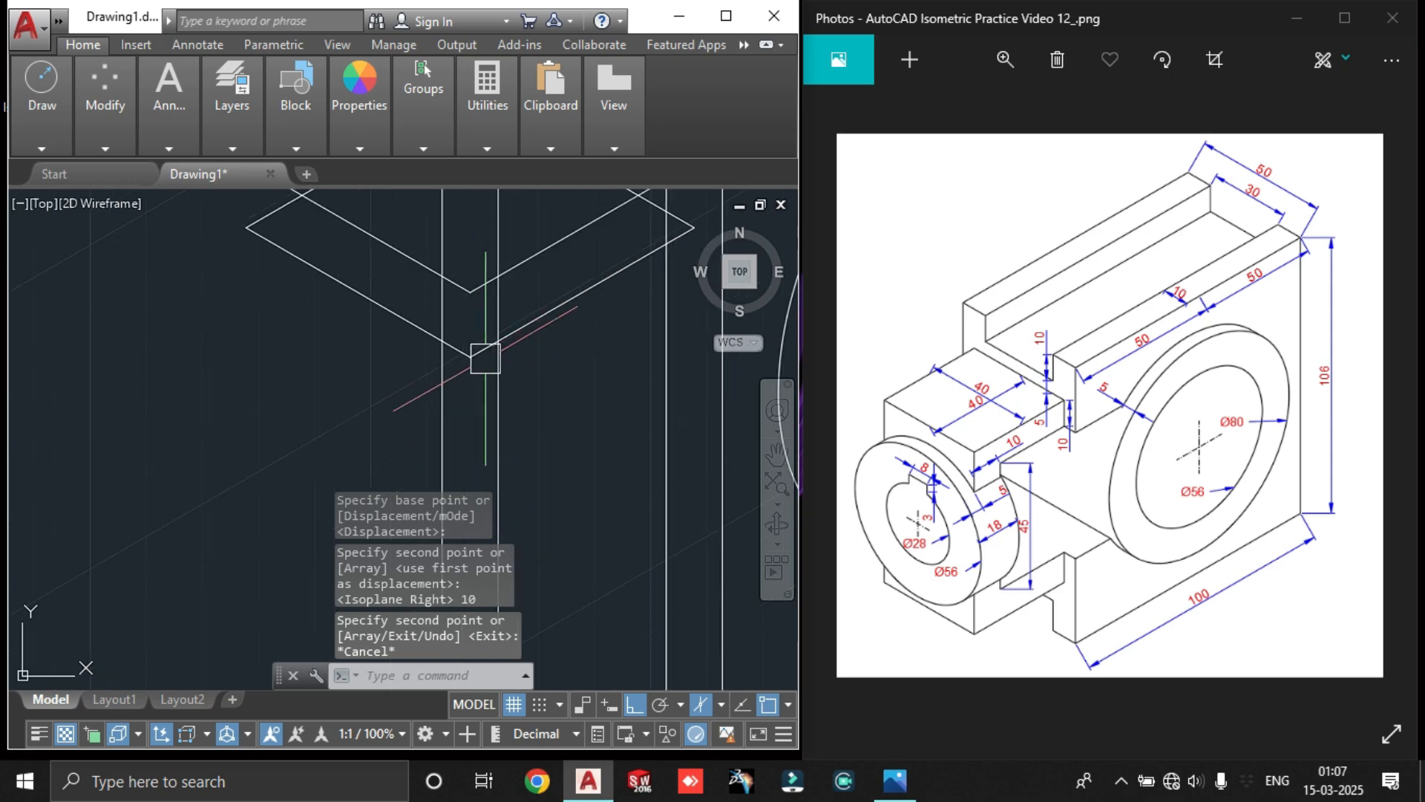
scroll(490, 356, down, 3)
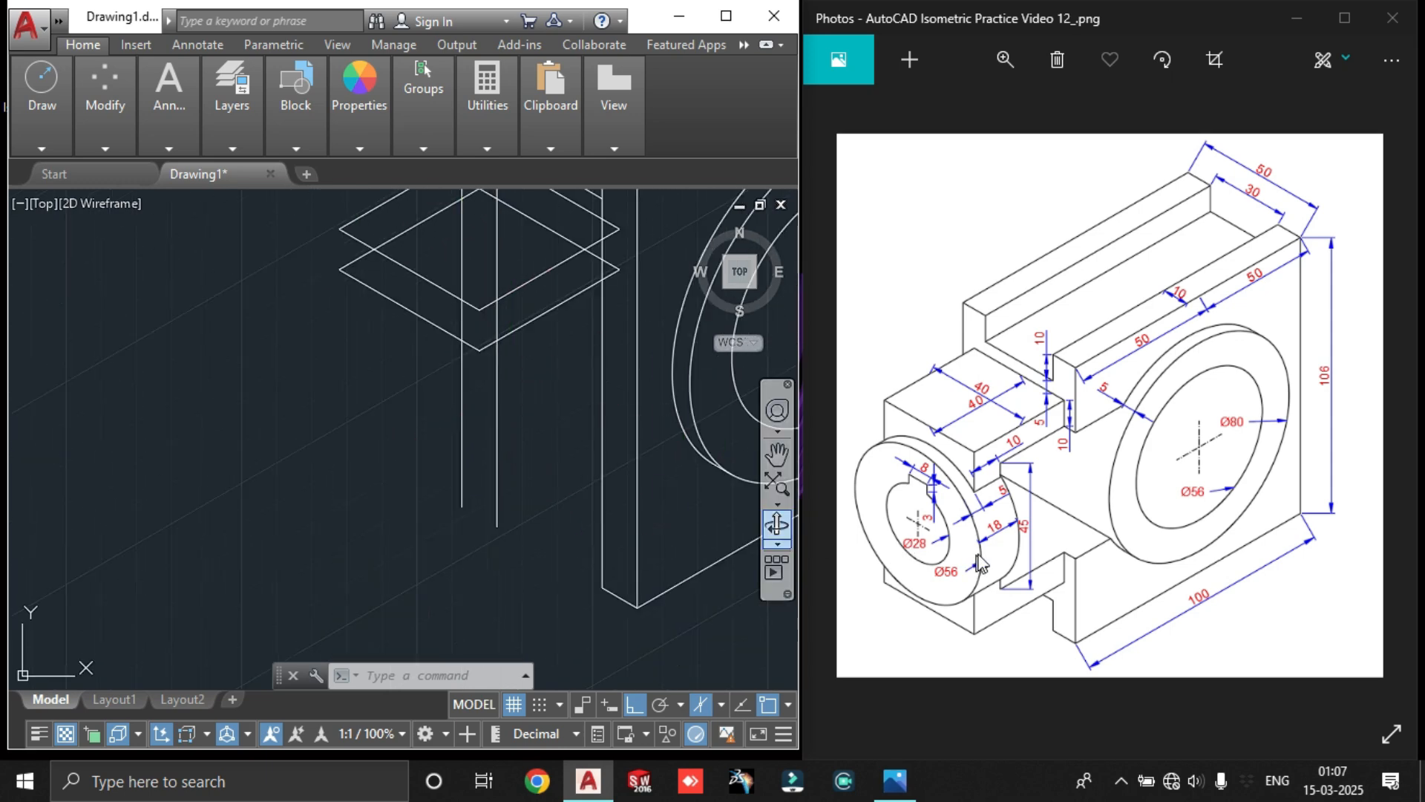
middle_drag(499, 353, 493, 349)
text(l)
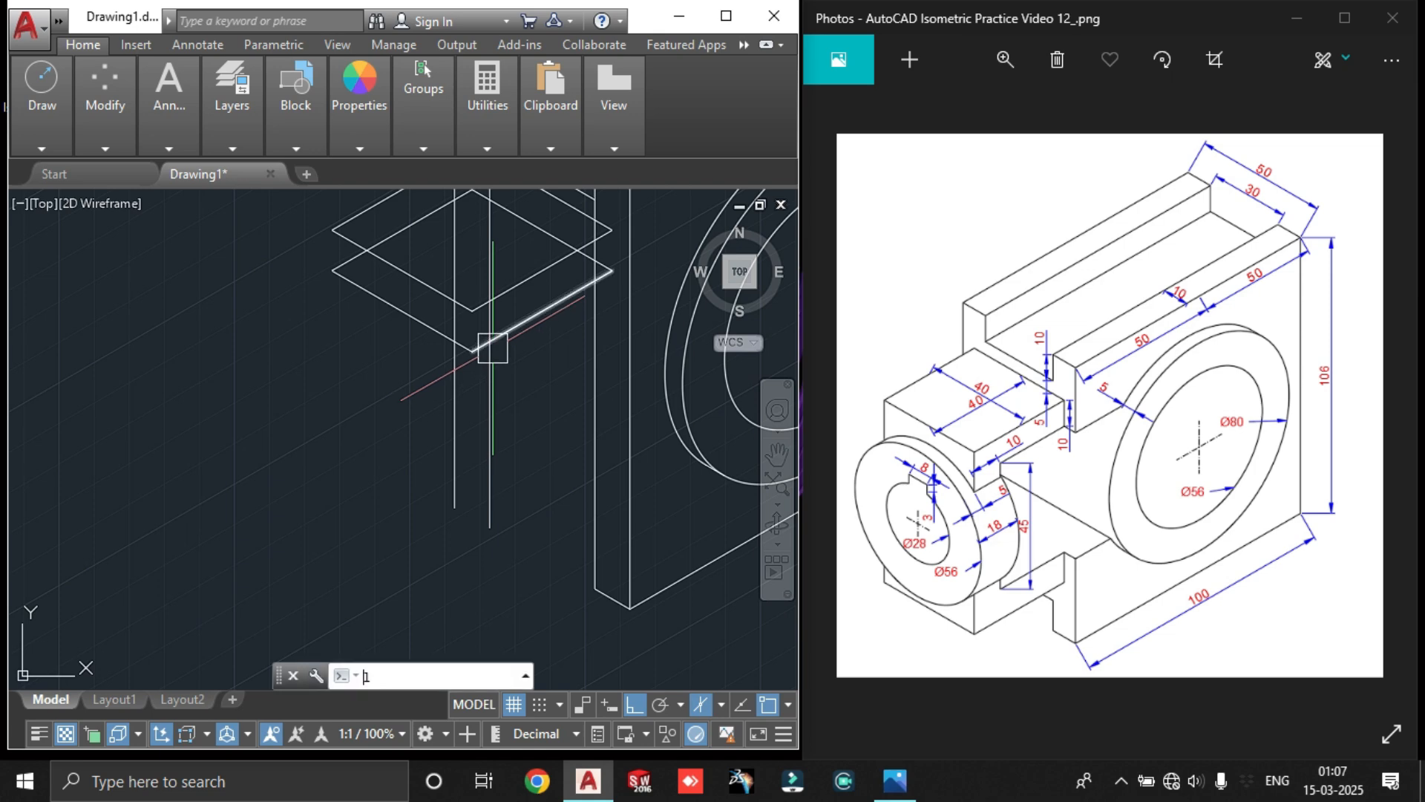
key(Return)
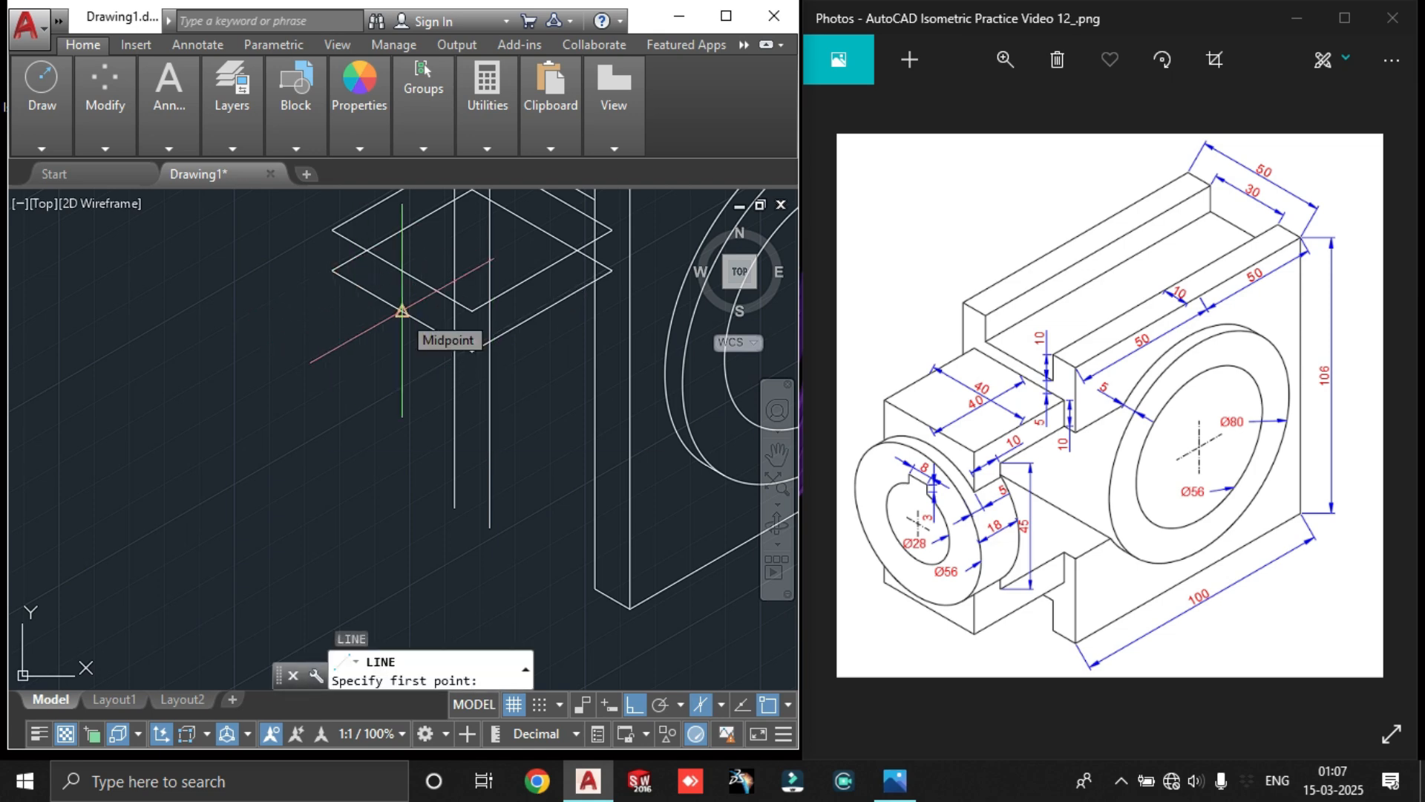
click(402, 310)
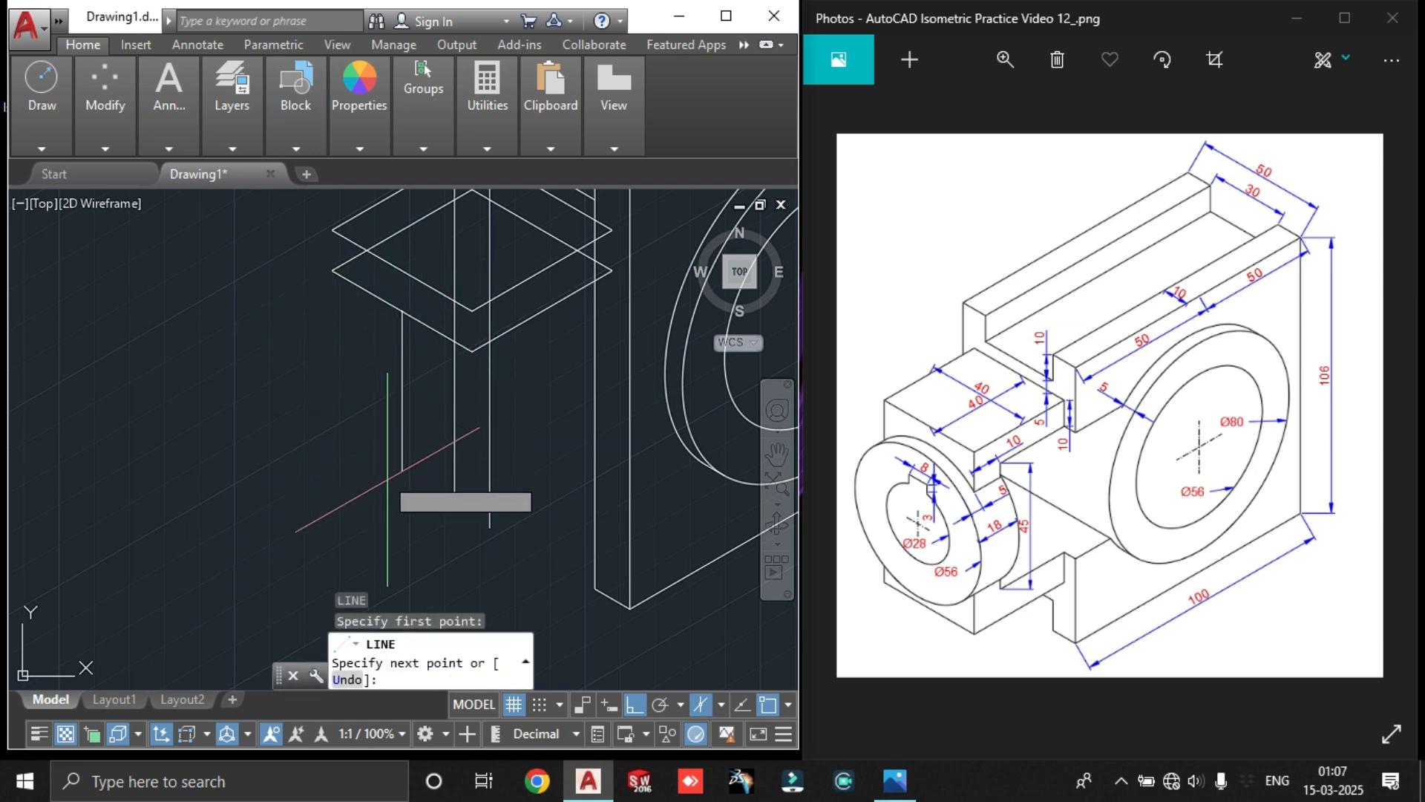
text(45)
key(Return)
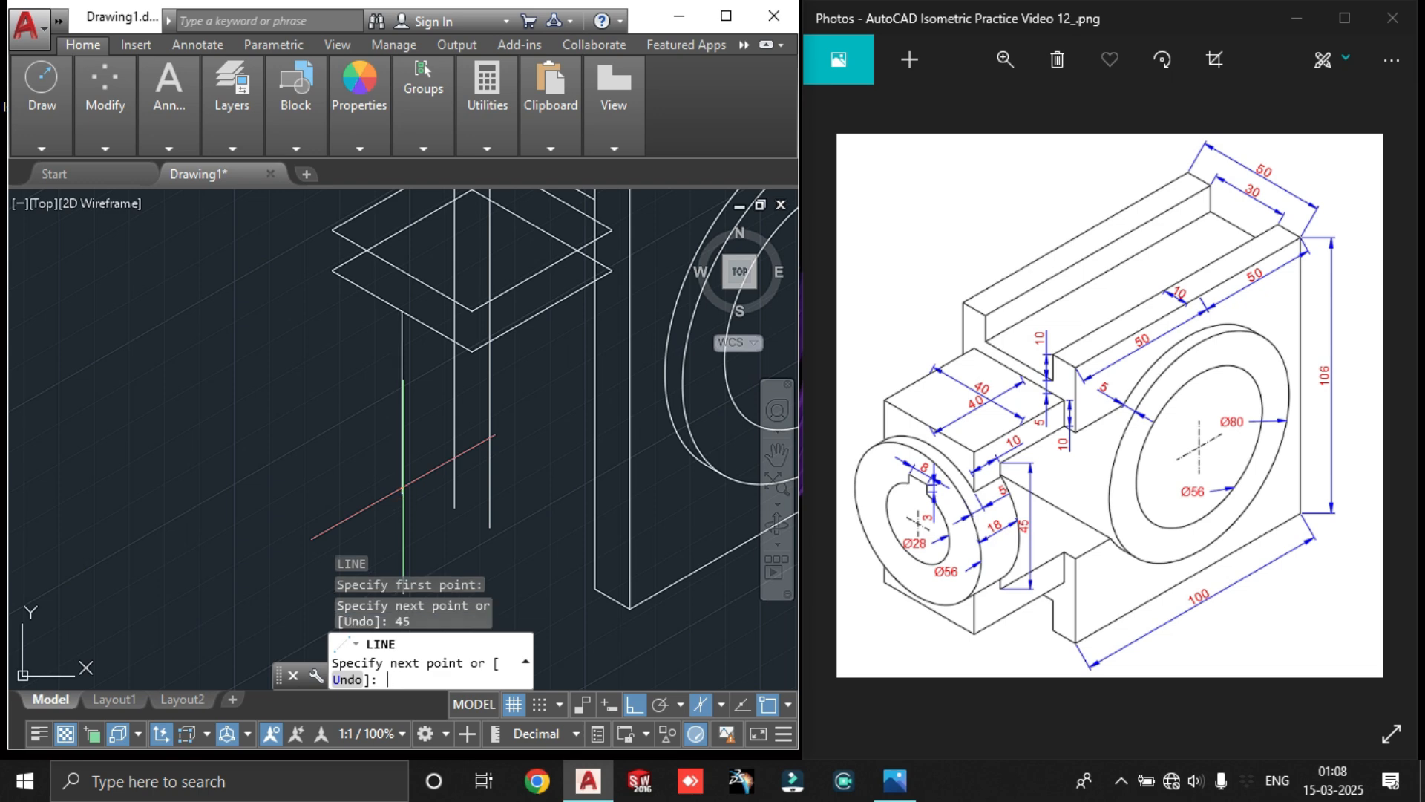
key(Escape)
click(408, 396)
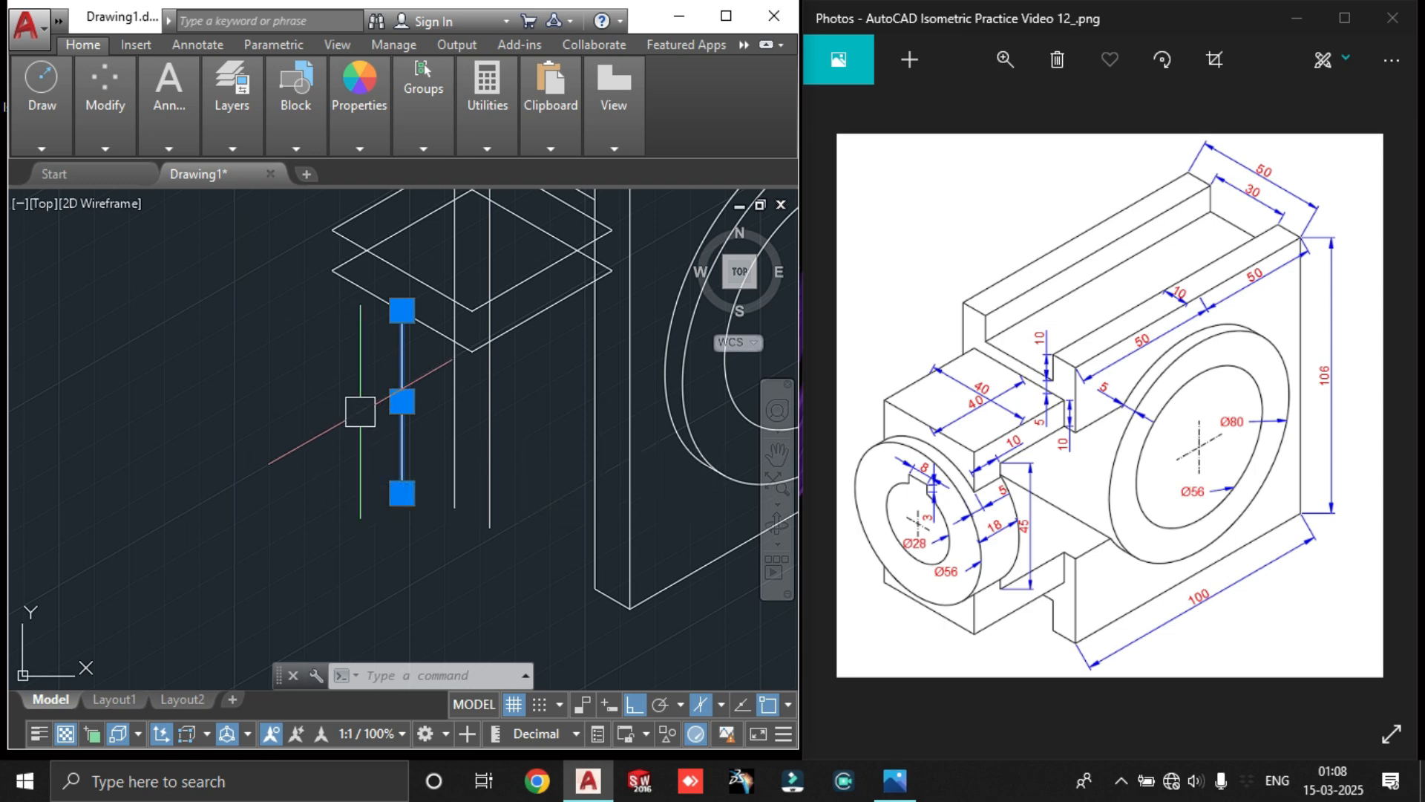
key(Escape)
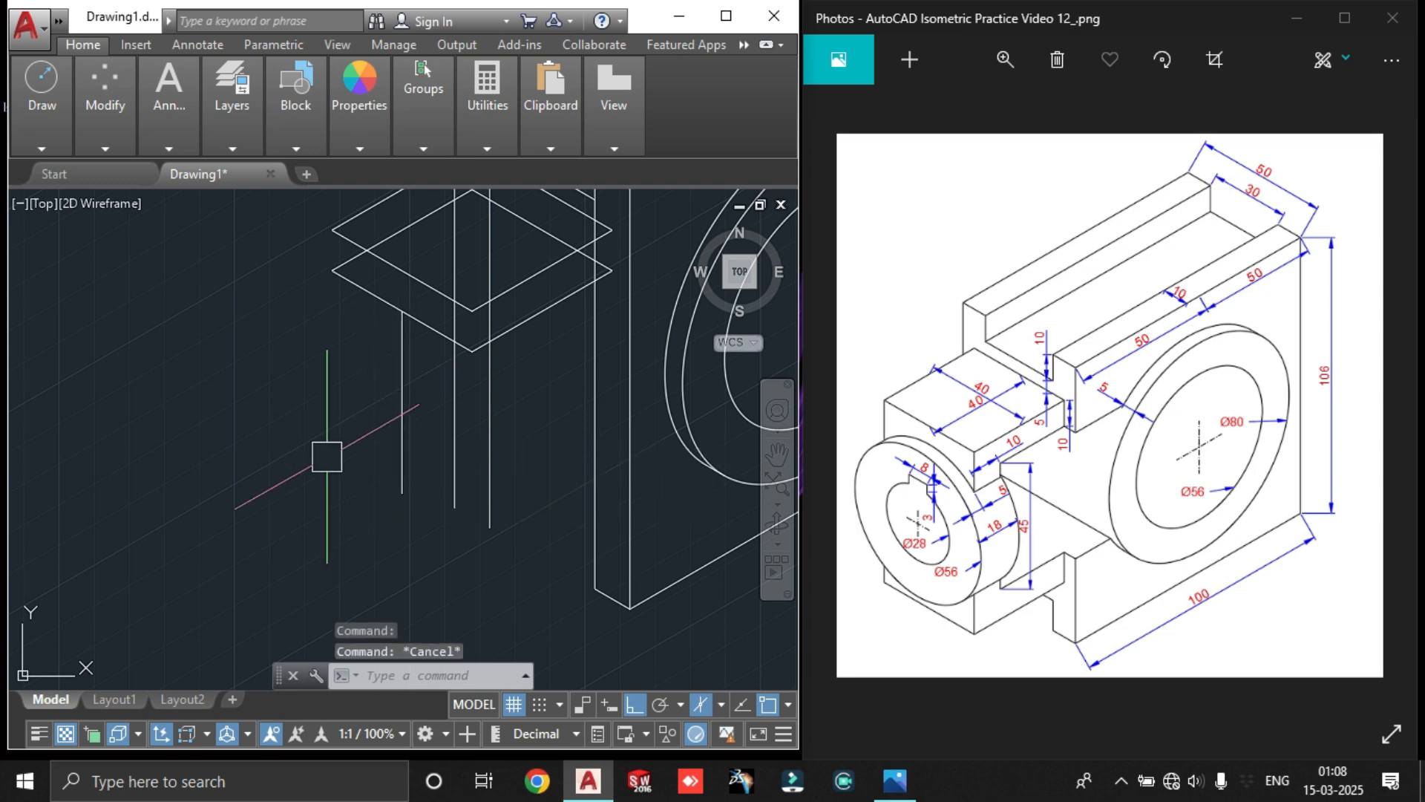
Draw an isocircle of radius 14 in the left isoplane, centered on the midpoint of the 45-unit vertical line
text(el)
key(Return)
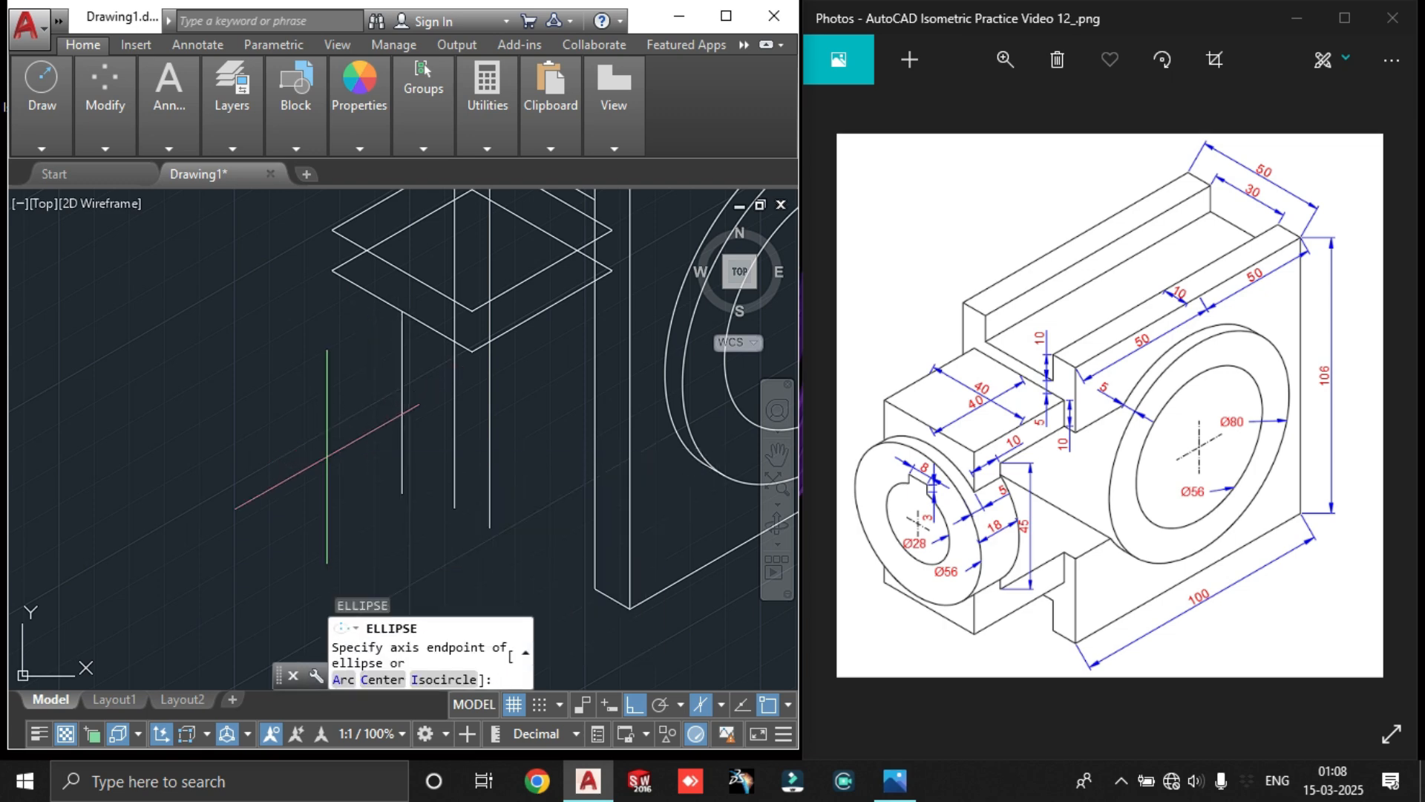
text(i)
key(Return)
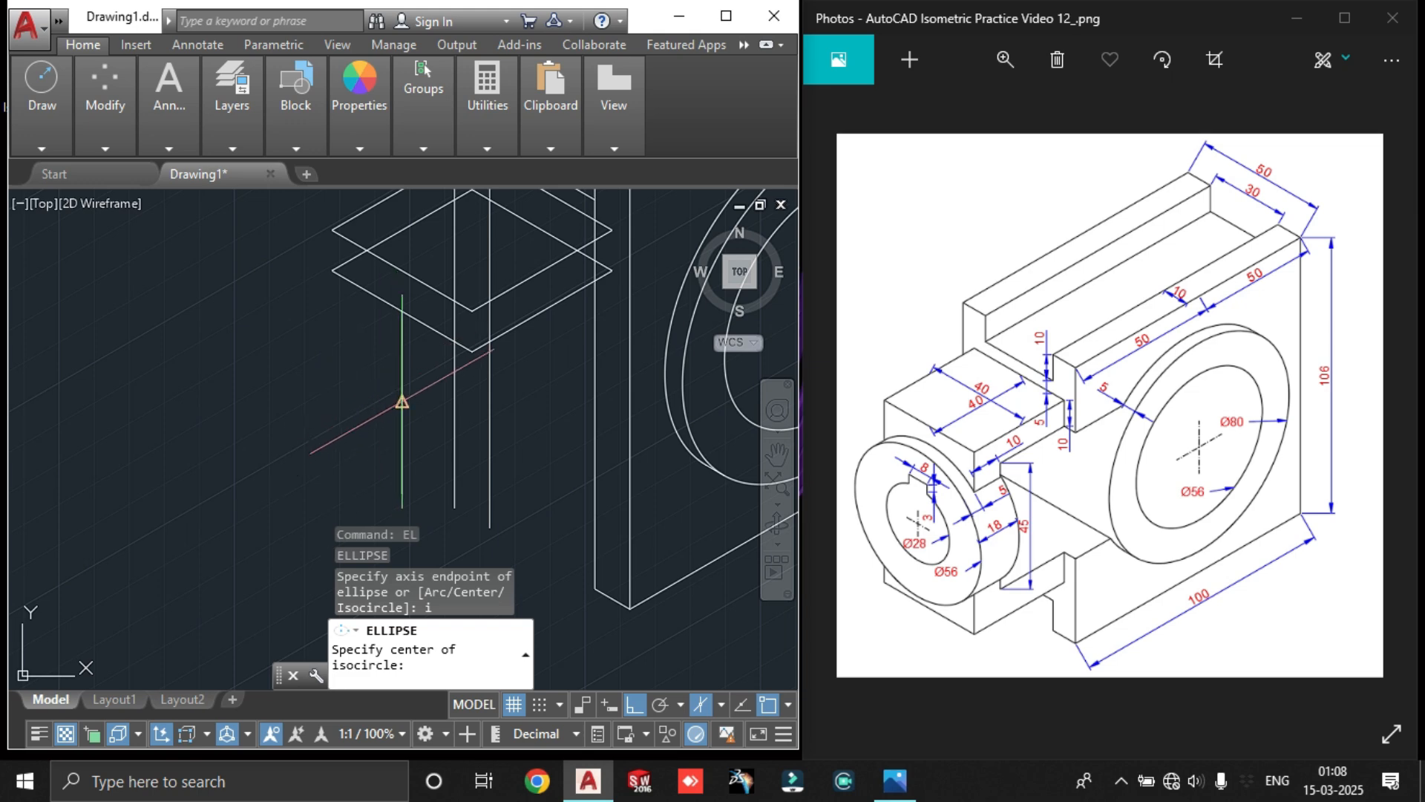
click(402, 400)
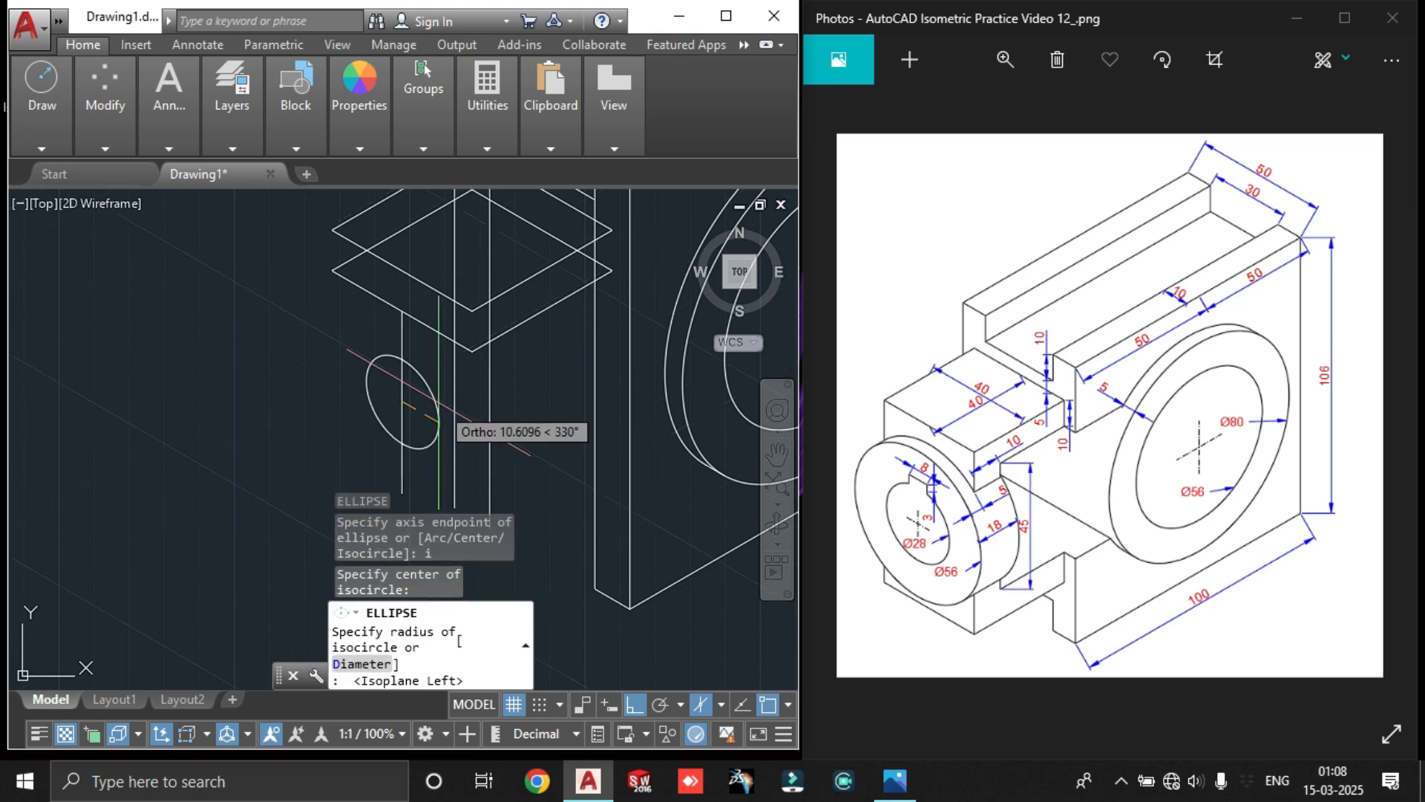
middle_drag(438, 423, 304, 443)
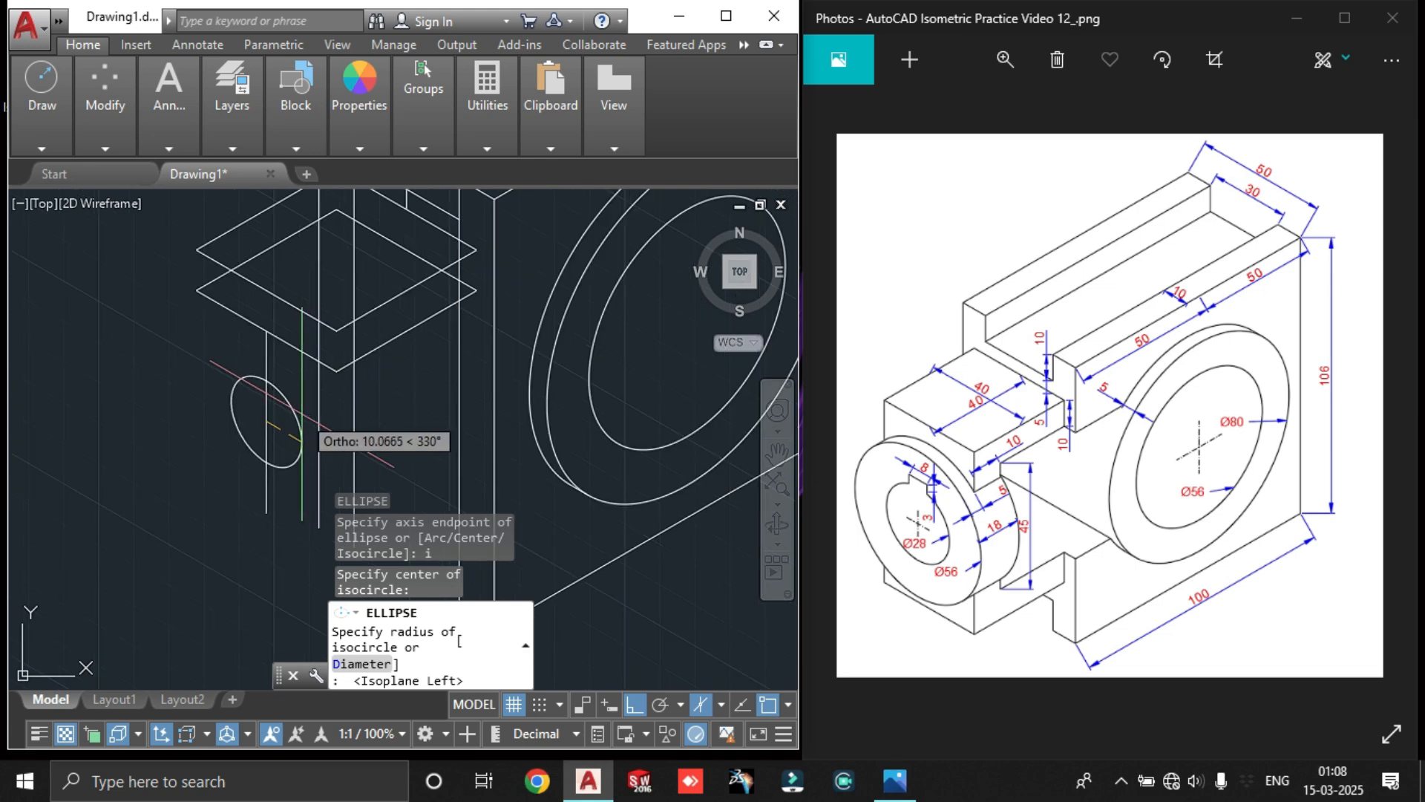
text(14)
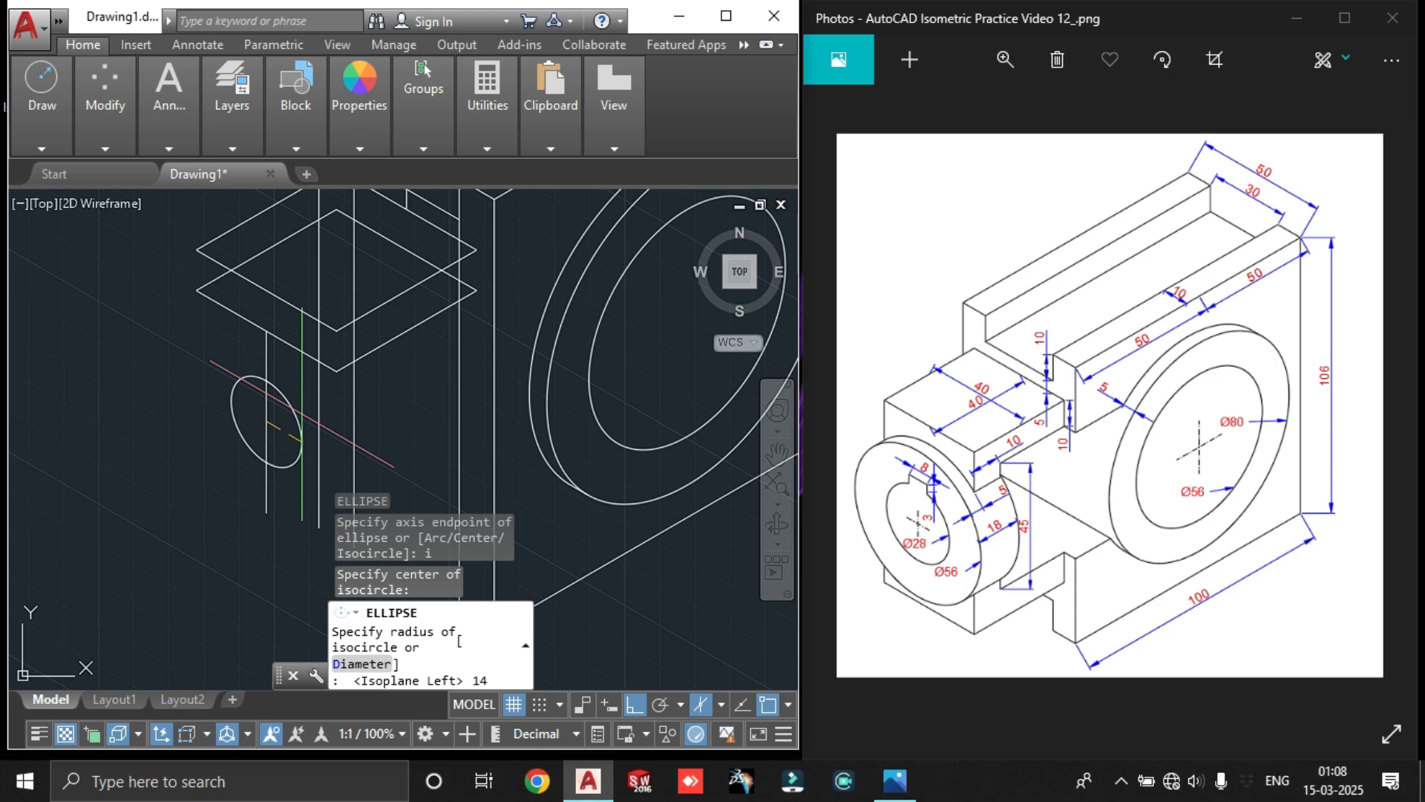
key(Return)
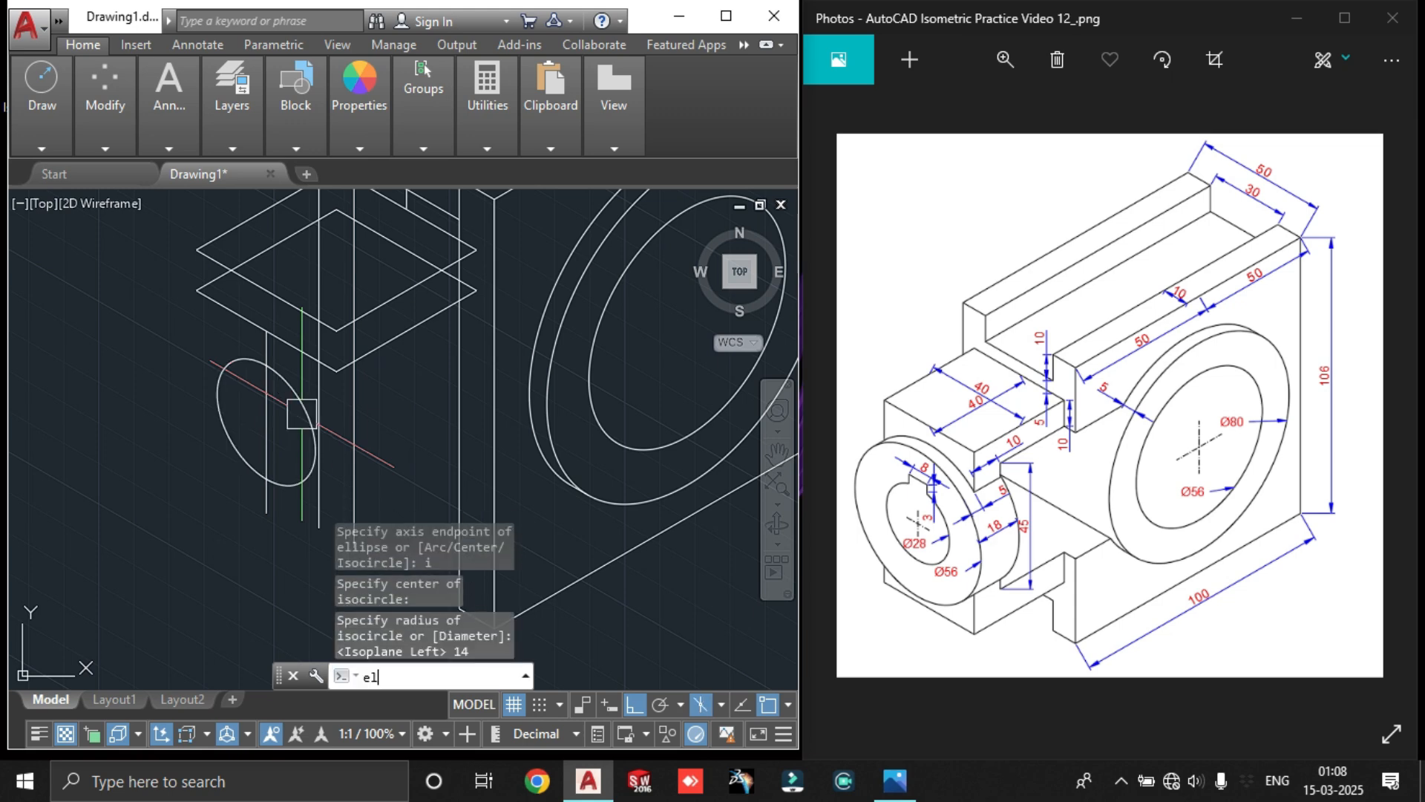
Draw a concentric isocircle of radius 28 in the left isoplane around the radius 14 circle
text(el)
key(Return)
text(i+)
key(Return)
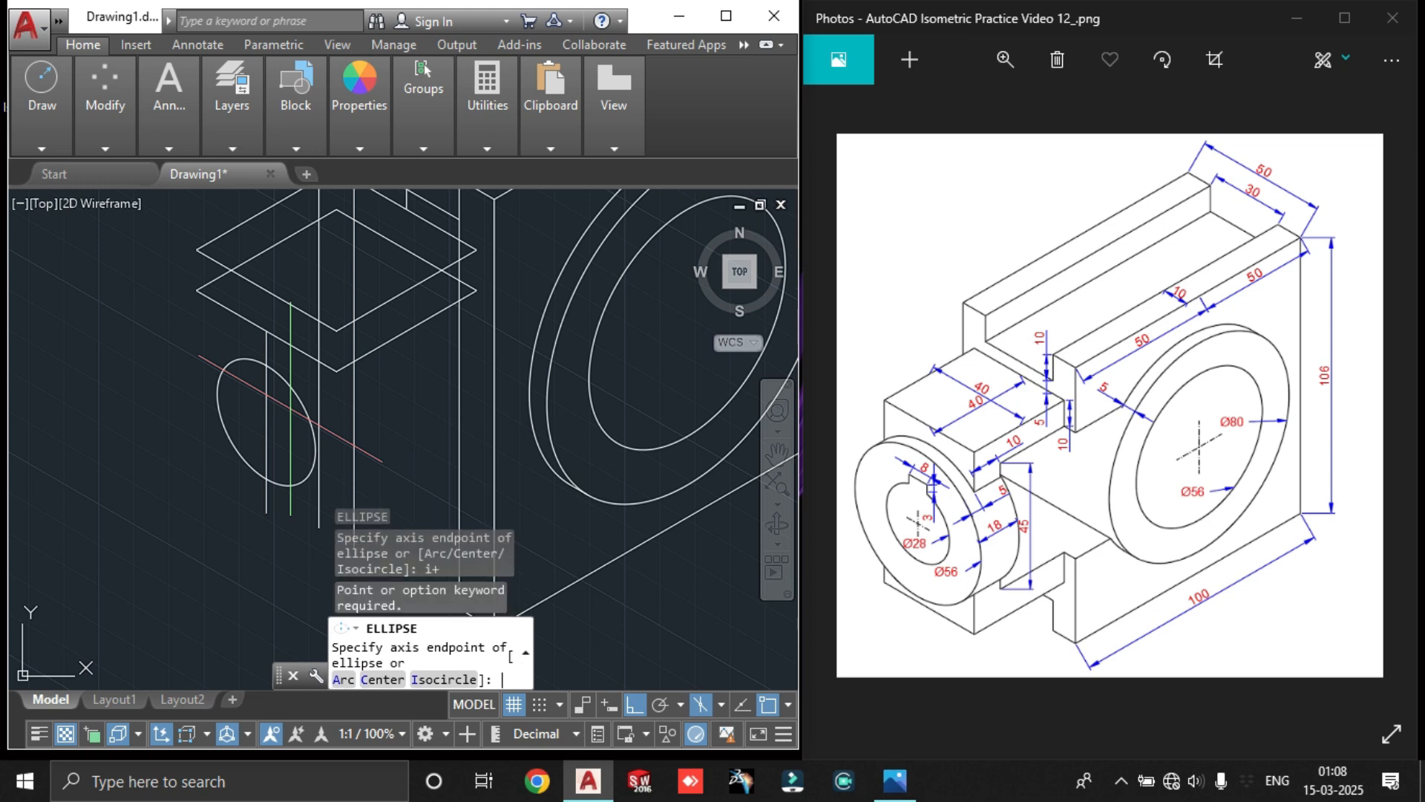
text(i)
key(Return)
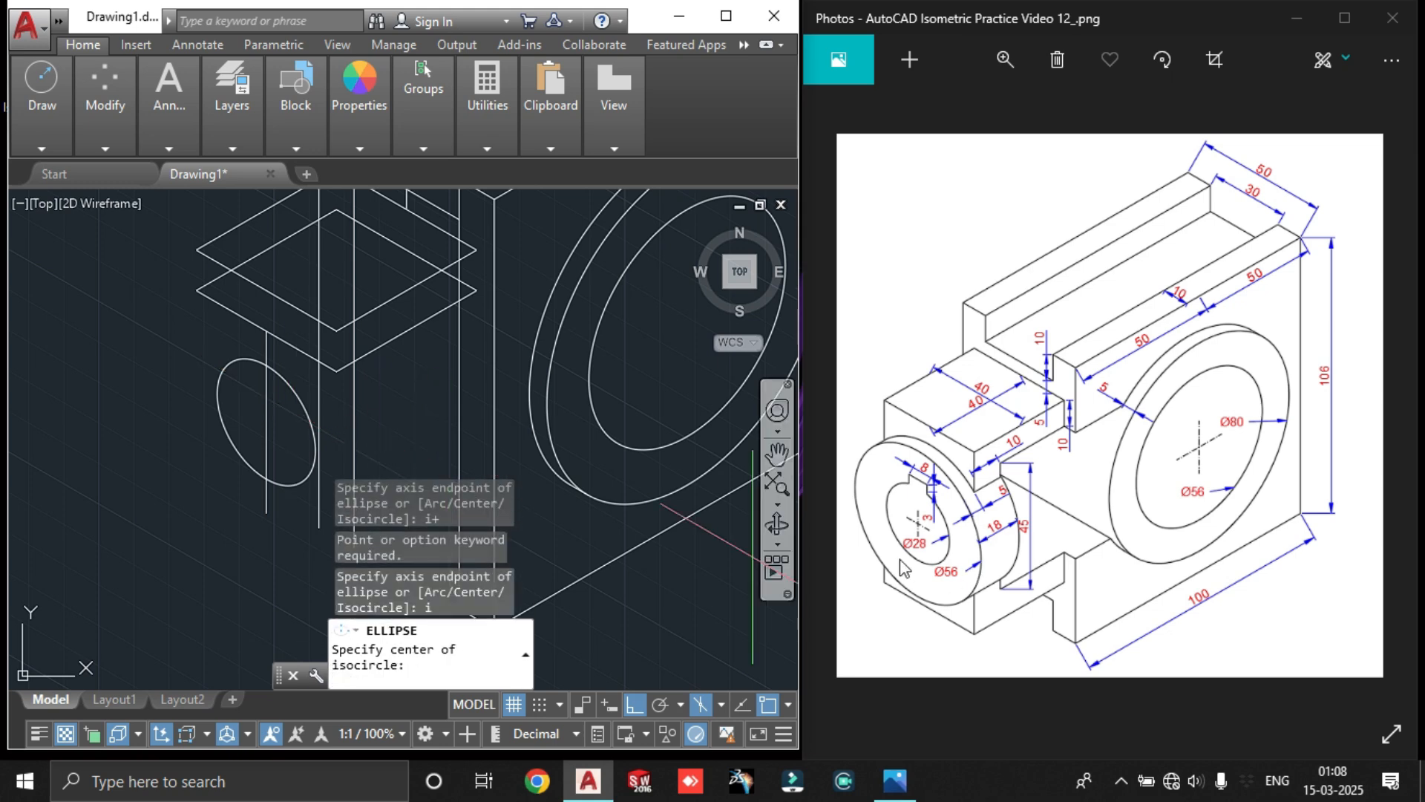
click(266, 432)
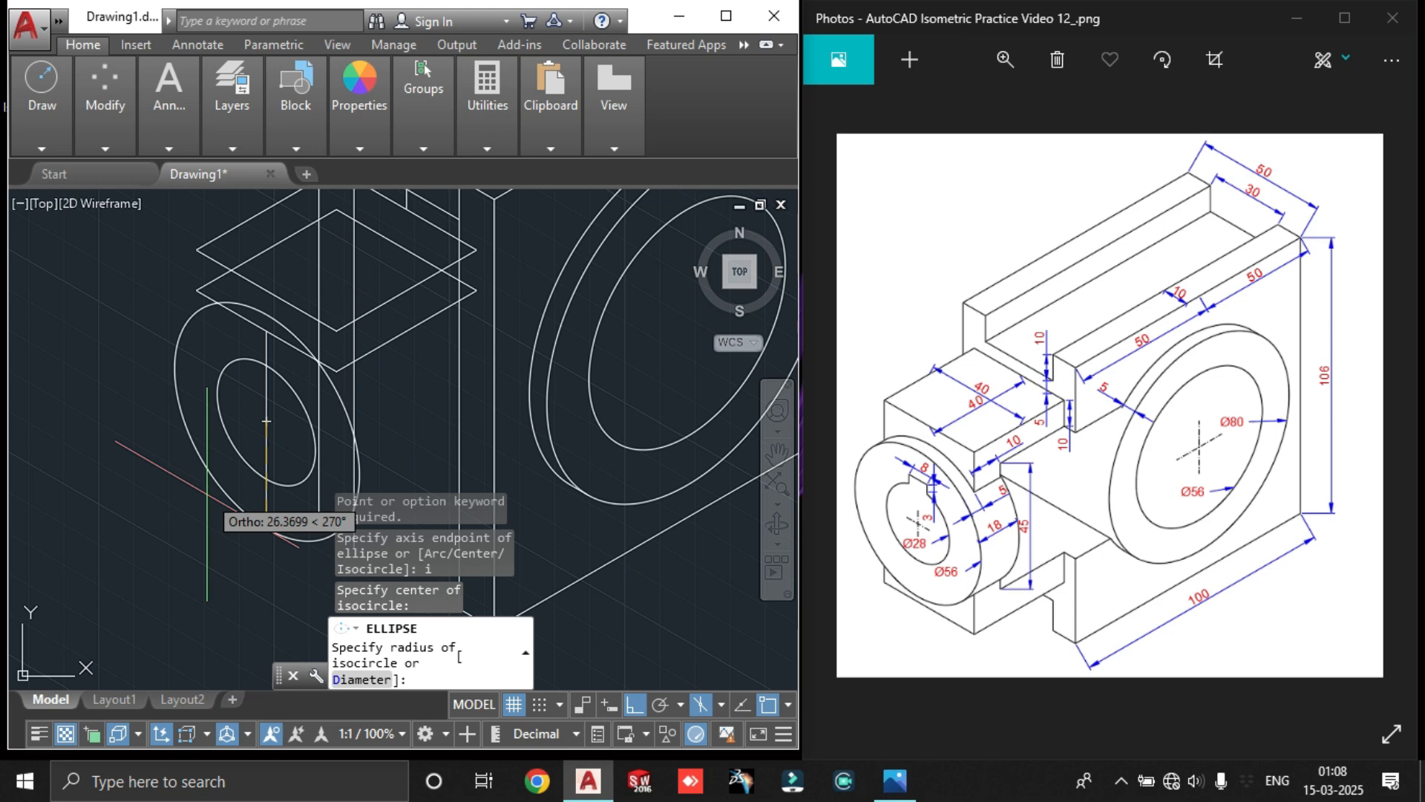
text(28)
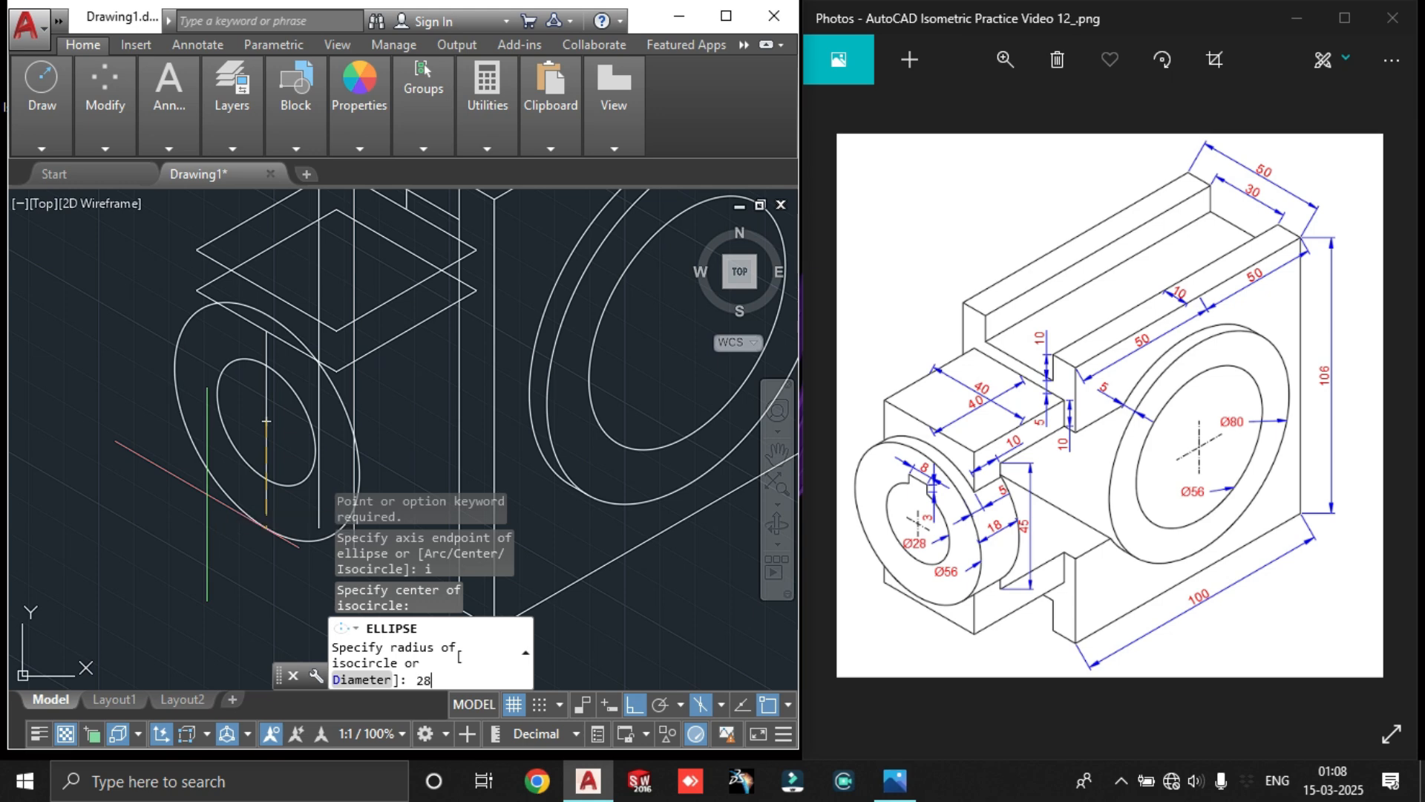
key(Return)
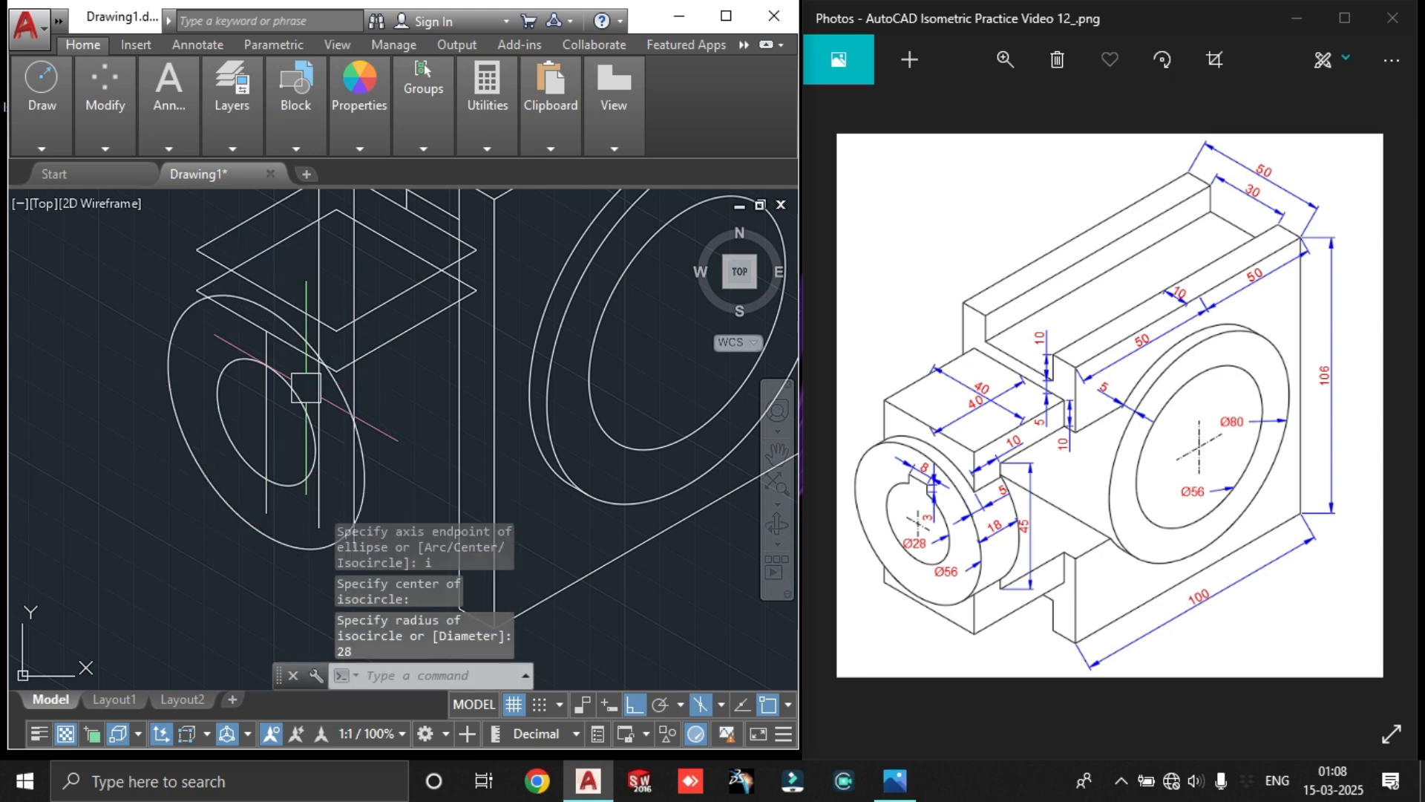
From the upper intersection of the vertical line and inner circle, draw a 4-unit line at 330° for the keyway's half width
scroll(306, 388, down, 3)
scroll(197, 430, up, 5)
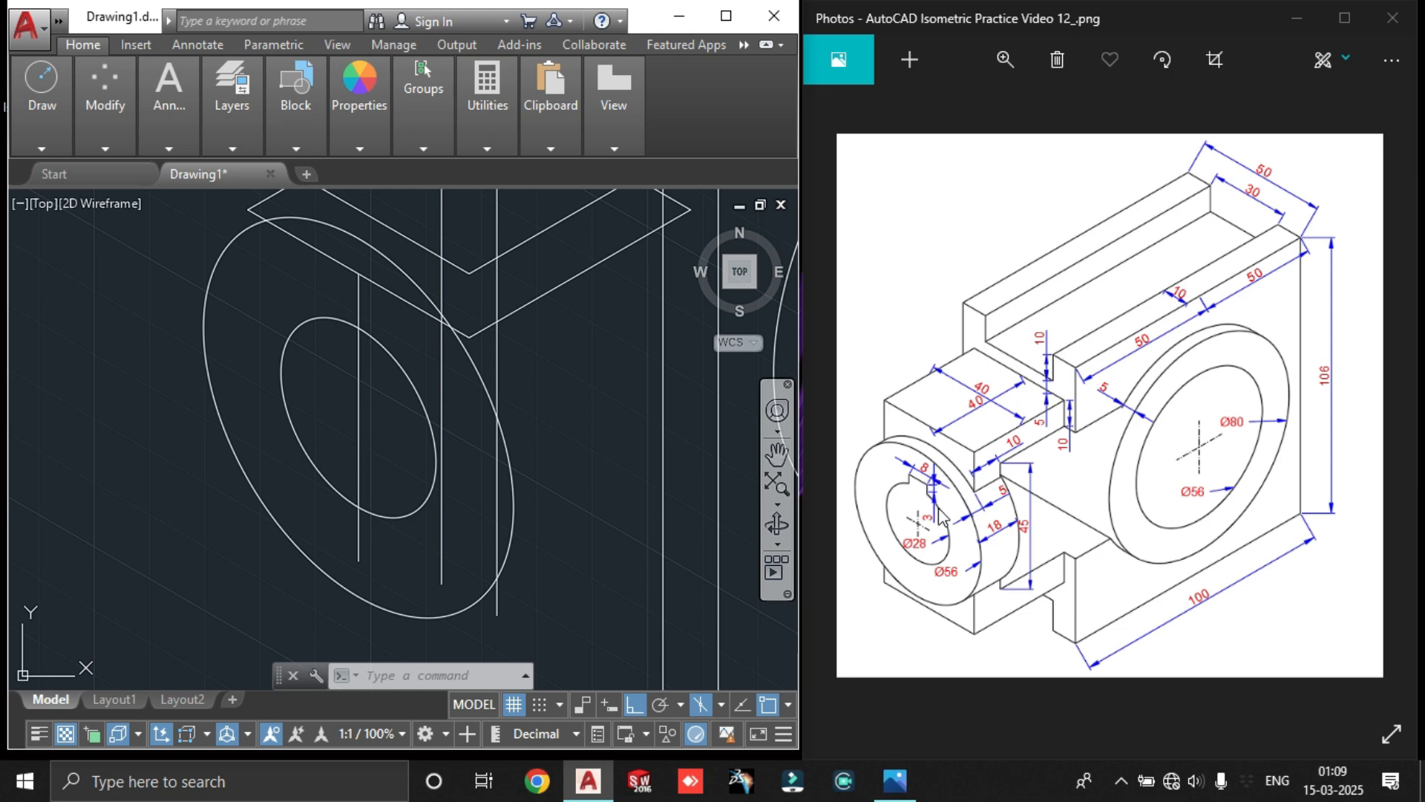
click(381, 380)
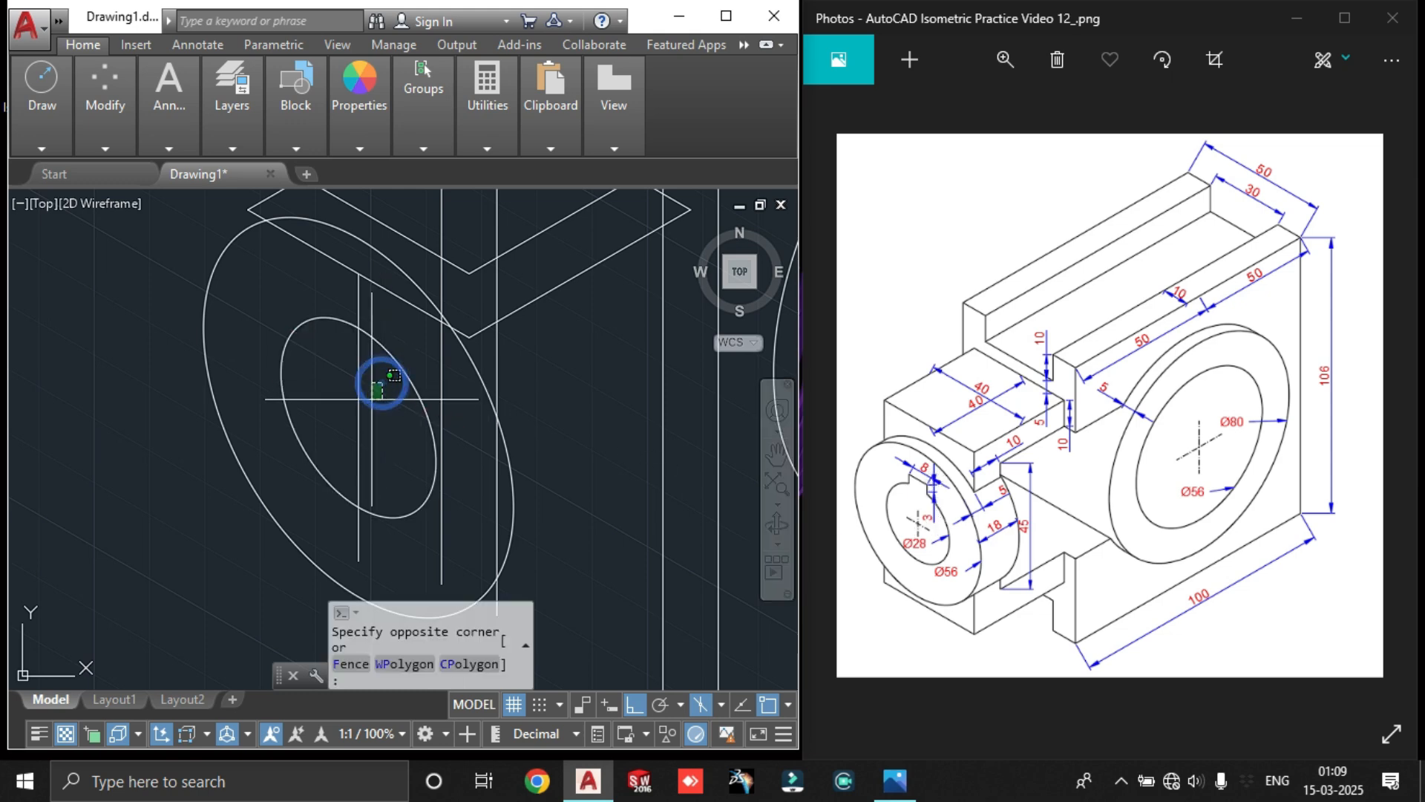
middle_drag(380, 401, 477, 452)
key(Escape)
text(L)
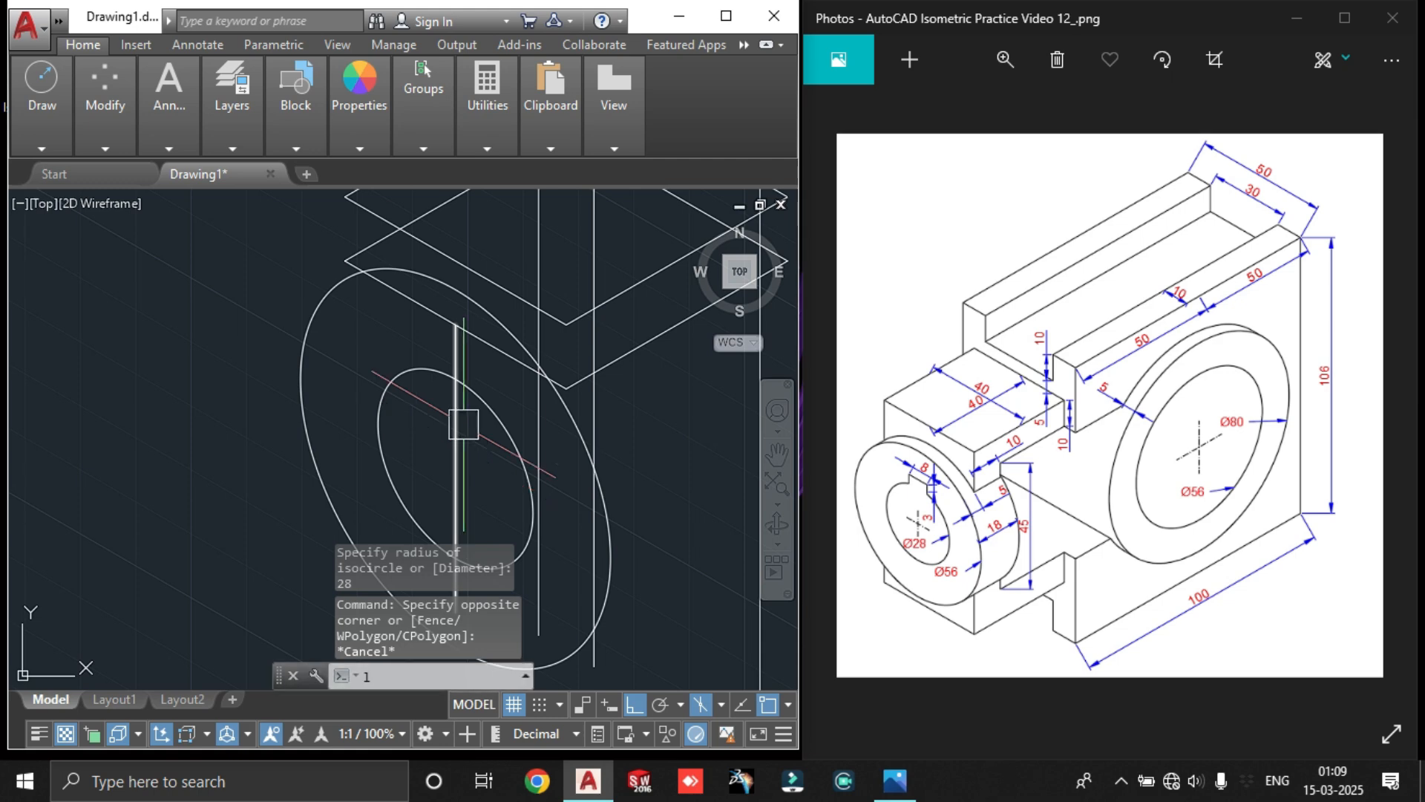
key(Return)
scroll(444, 373, up, 2)
click(461, 382)
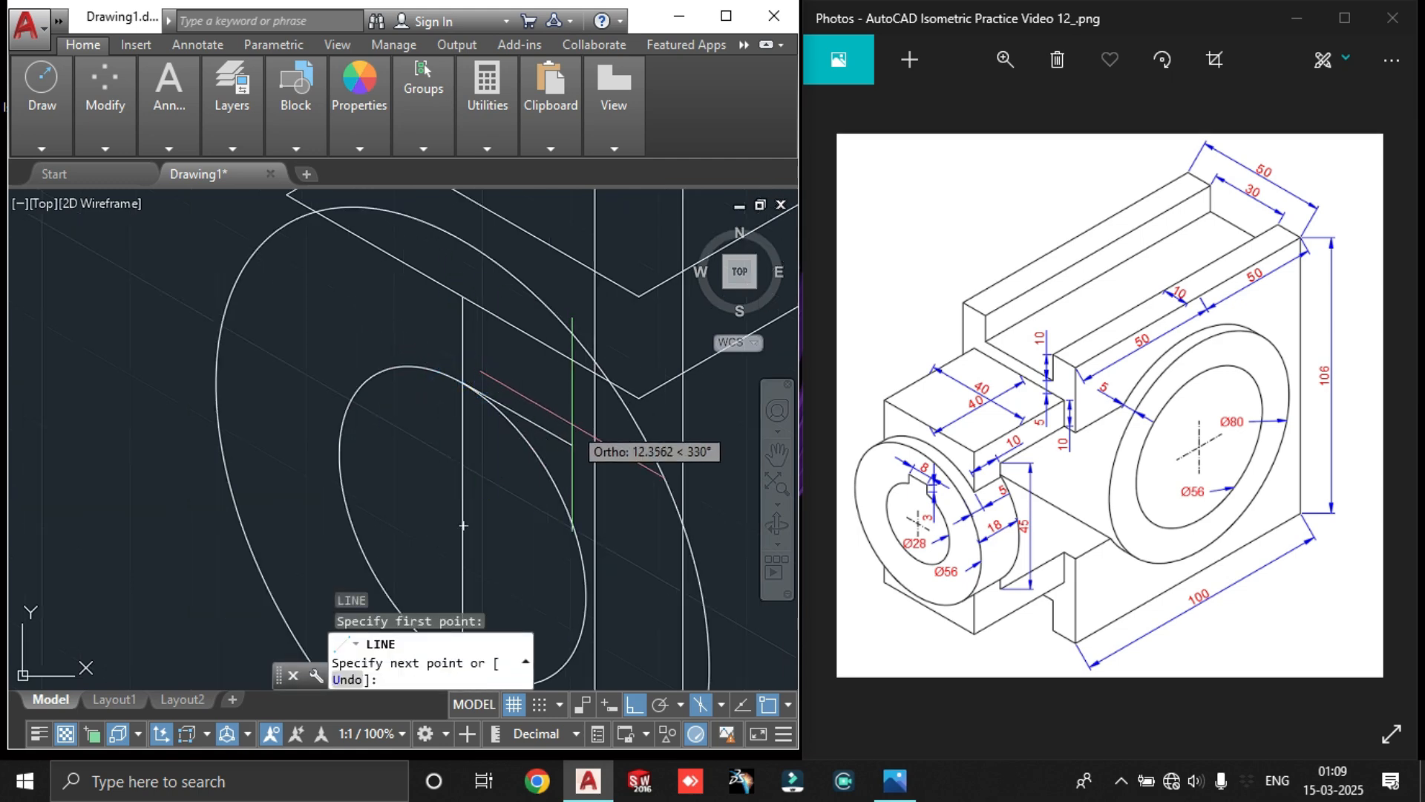
text(4)
key(Return)
key(Escape)
Stretch the keyway line's inner endpoint 4 units at 150° to make the full 8-unit width
click(503, 398)
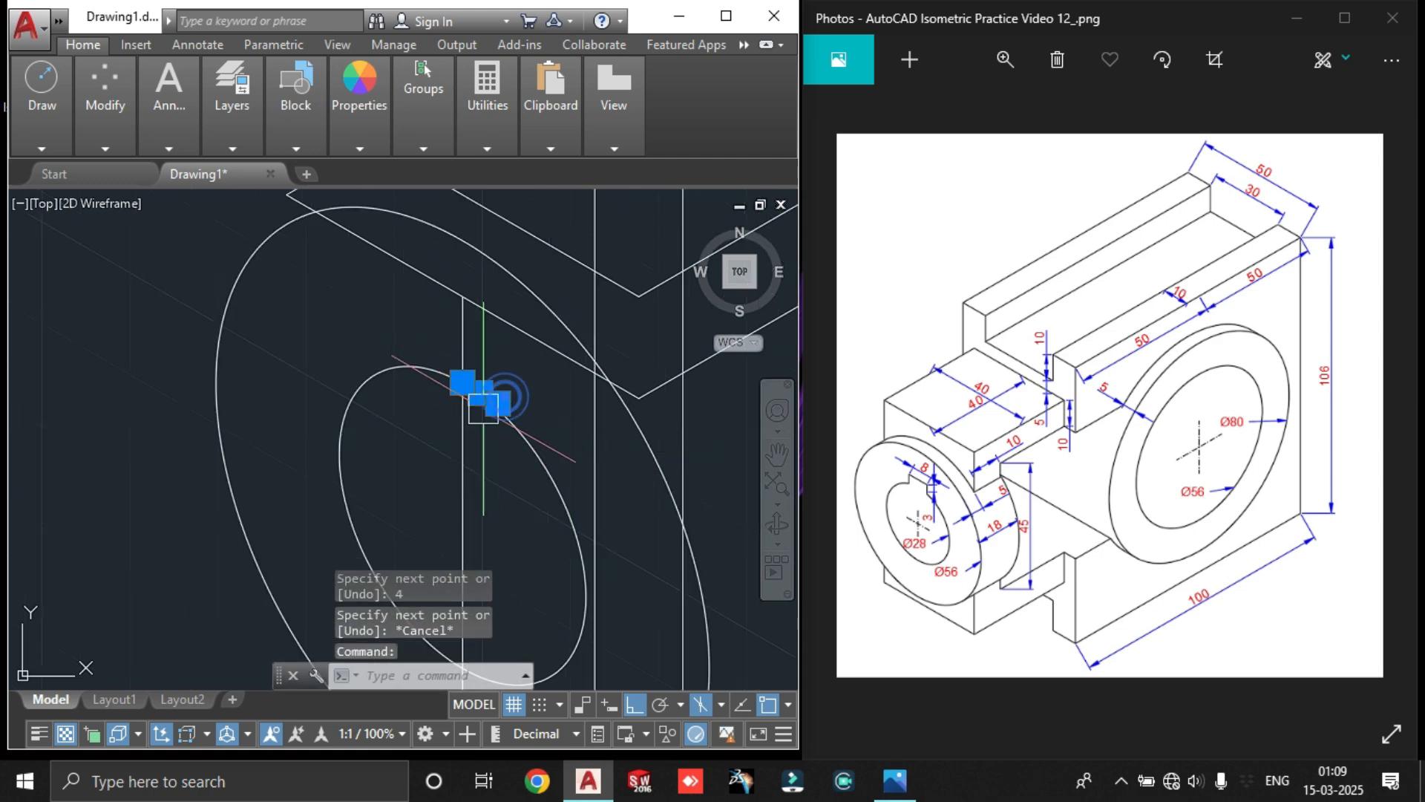
scroll(503, 398, up, 3)
click(462, 383)
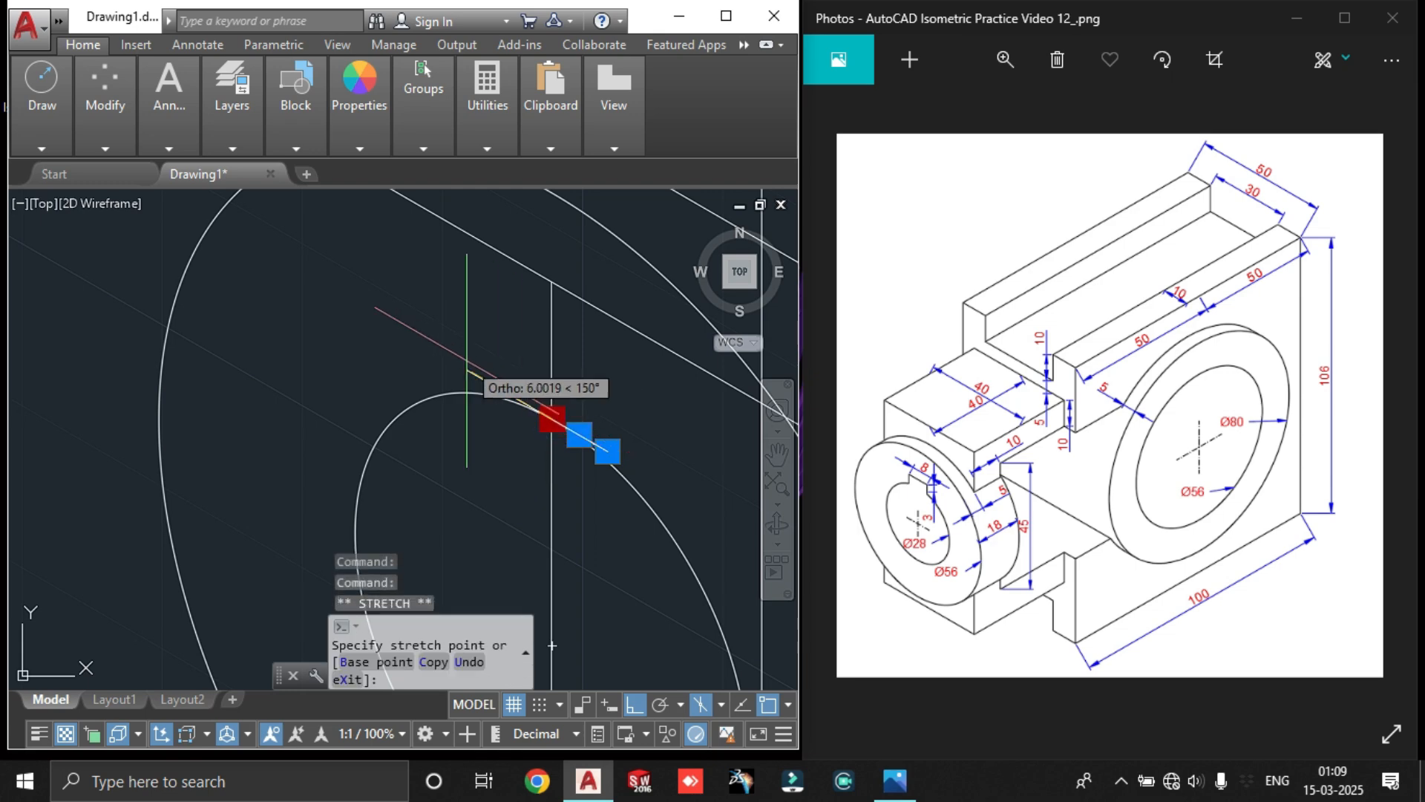
text(4)
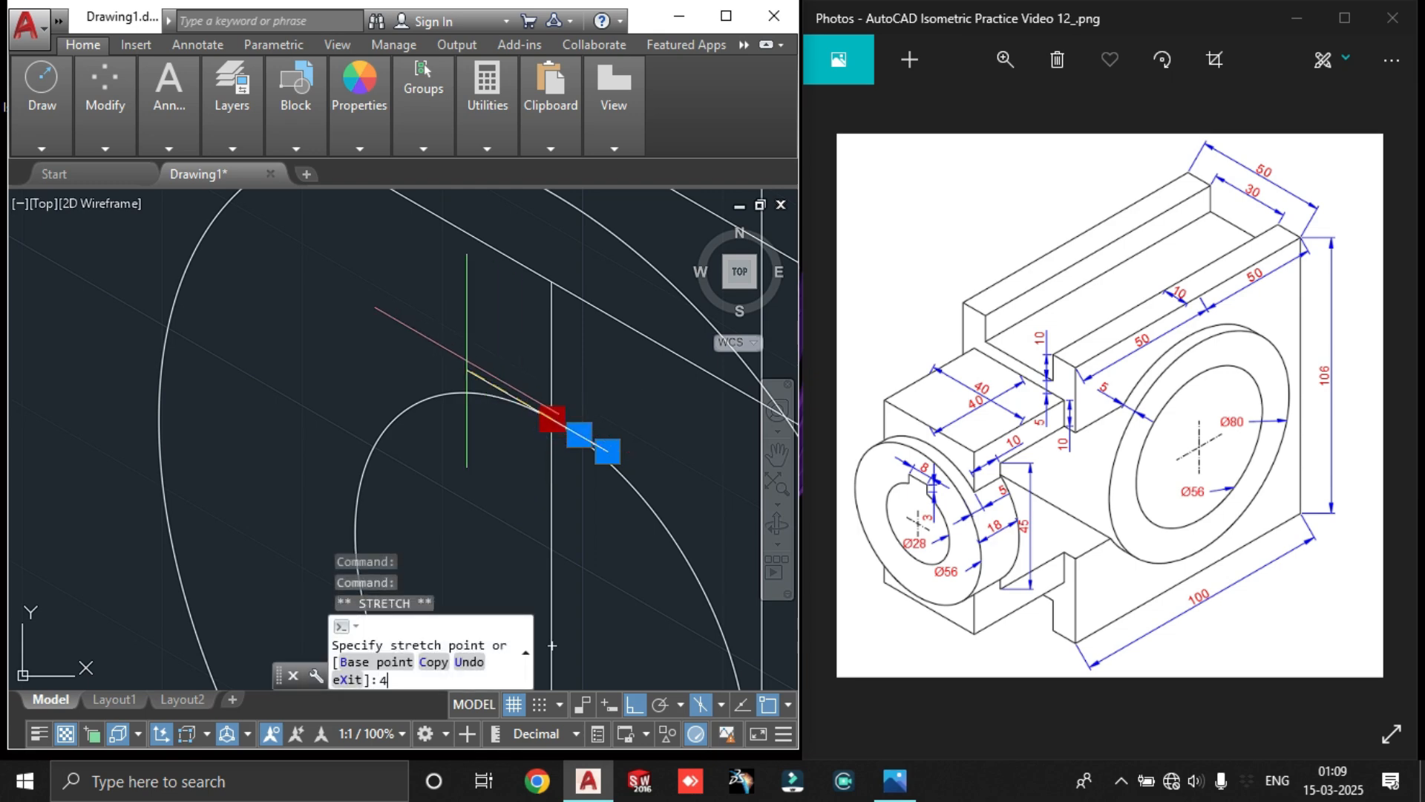
key(Return)
key(Escape)
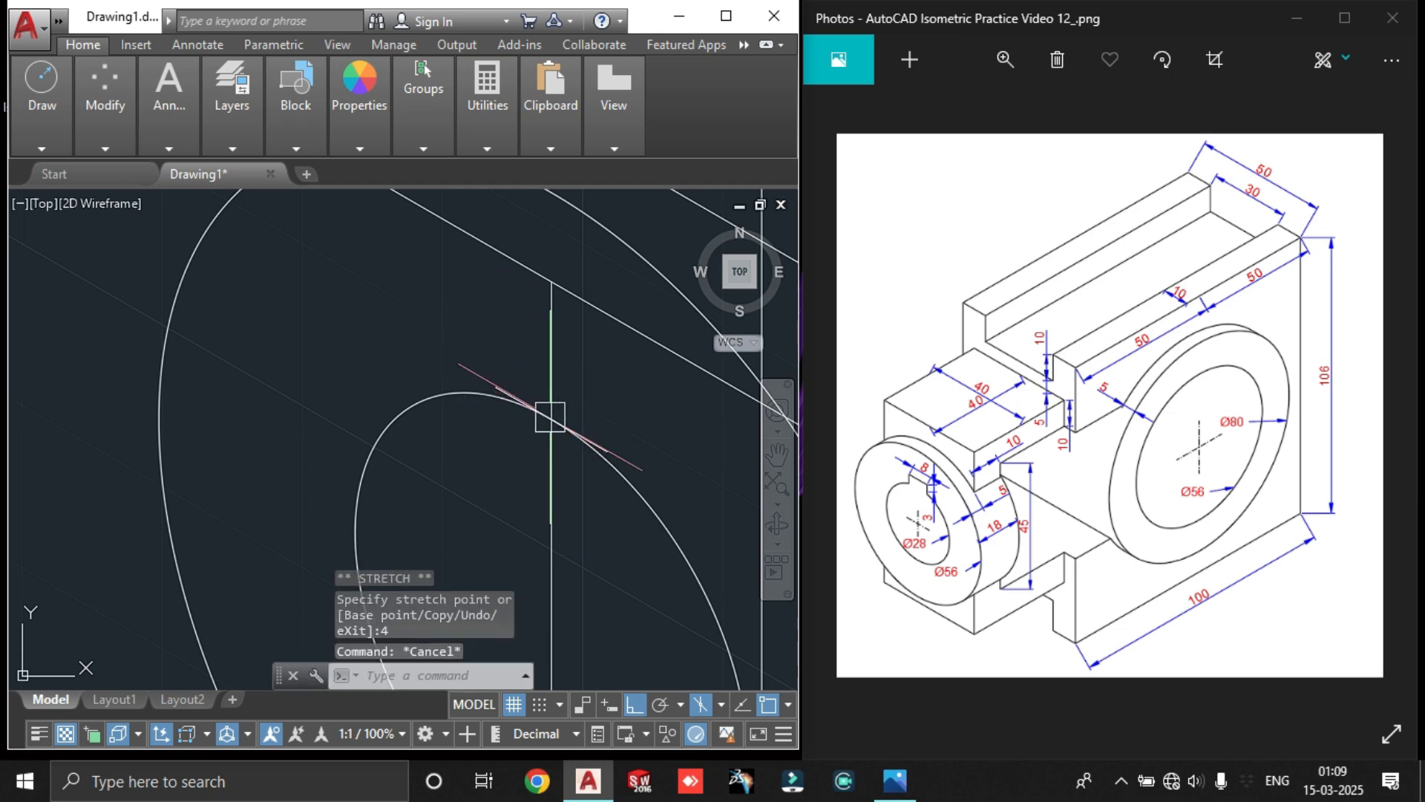
Try offsetting the 8-unit keyway line 3 units outward from the inner circle
middle_drag(589, 403, 543, 412)
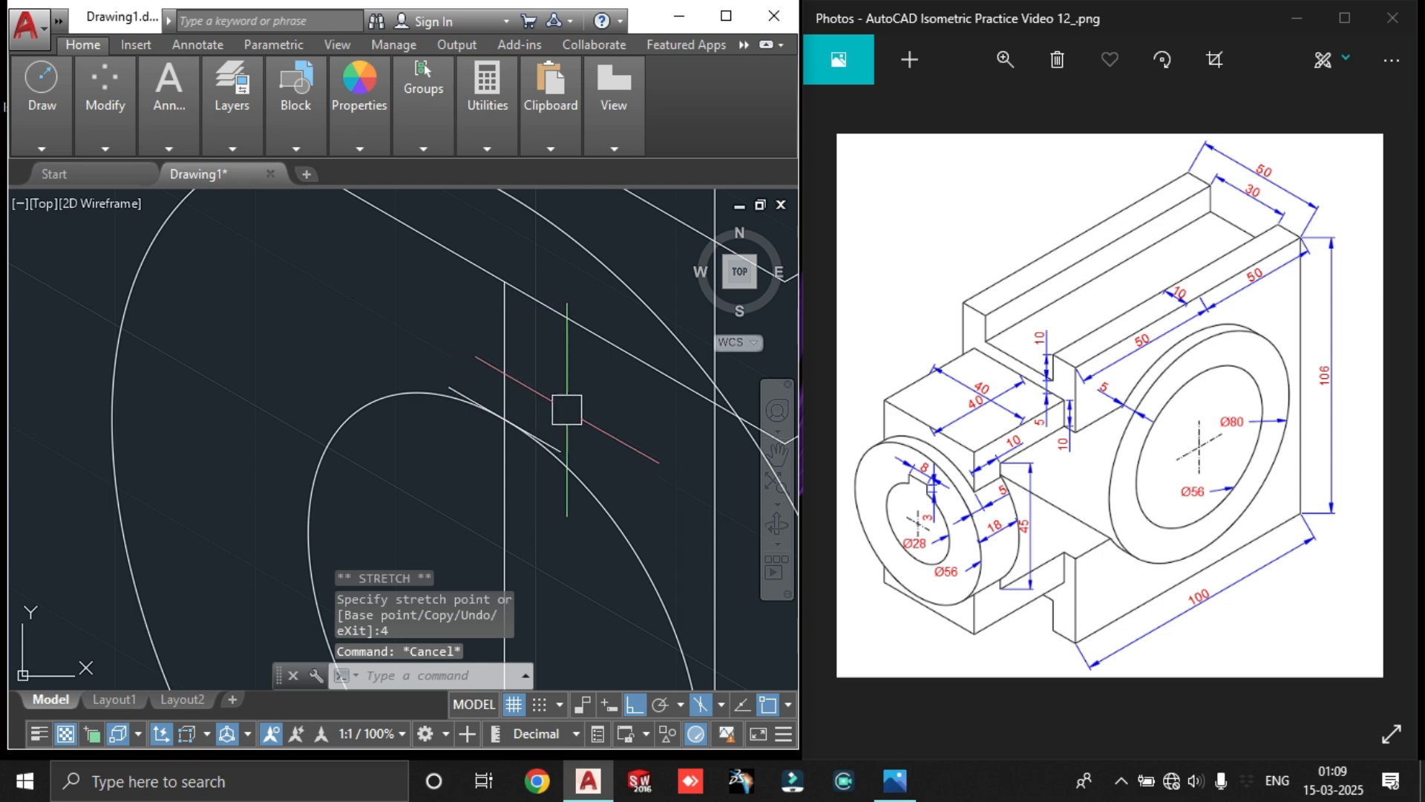
text(o)
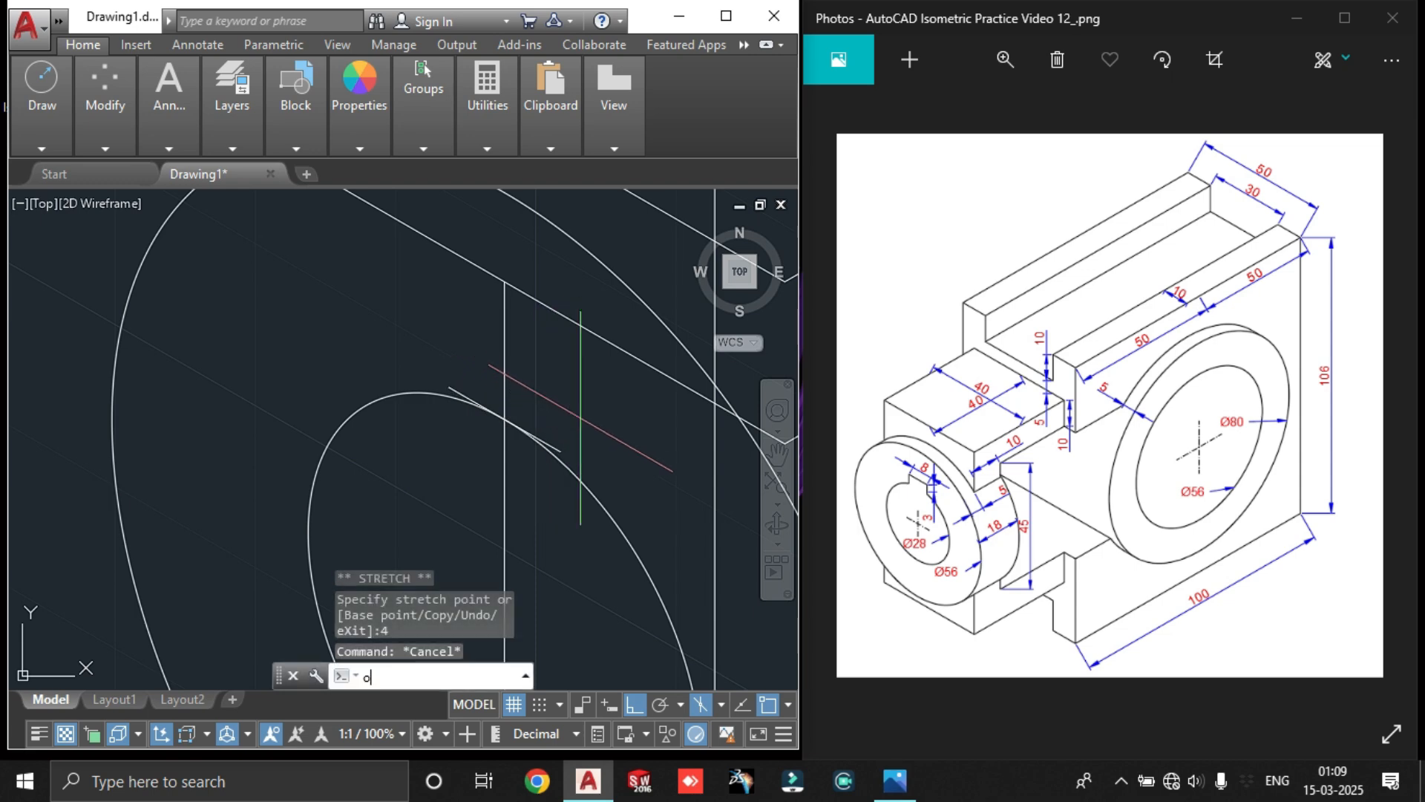
key(Return)
text(3)
key(Return)
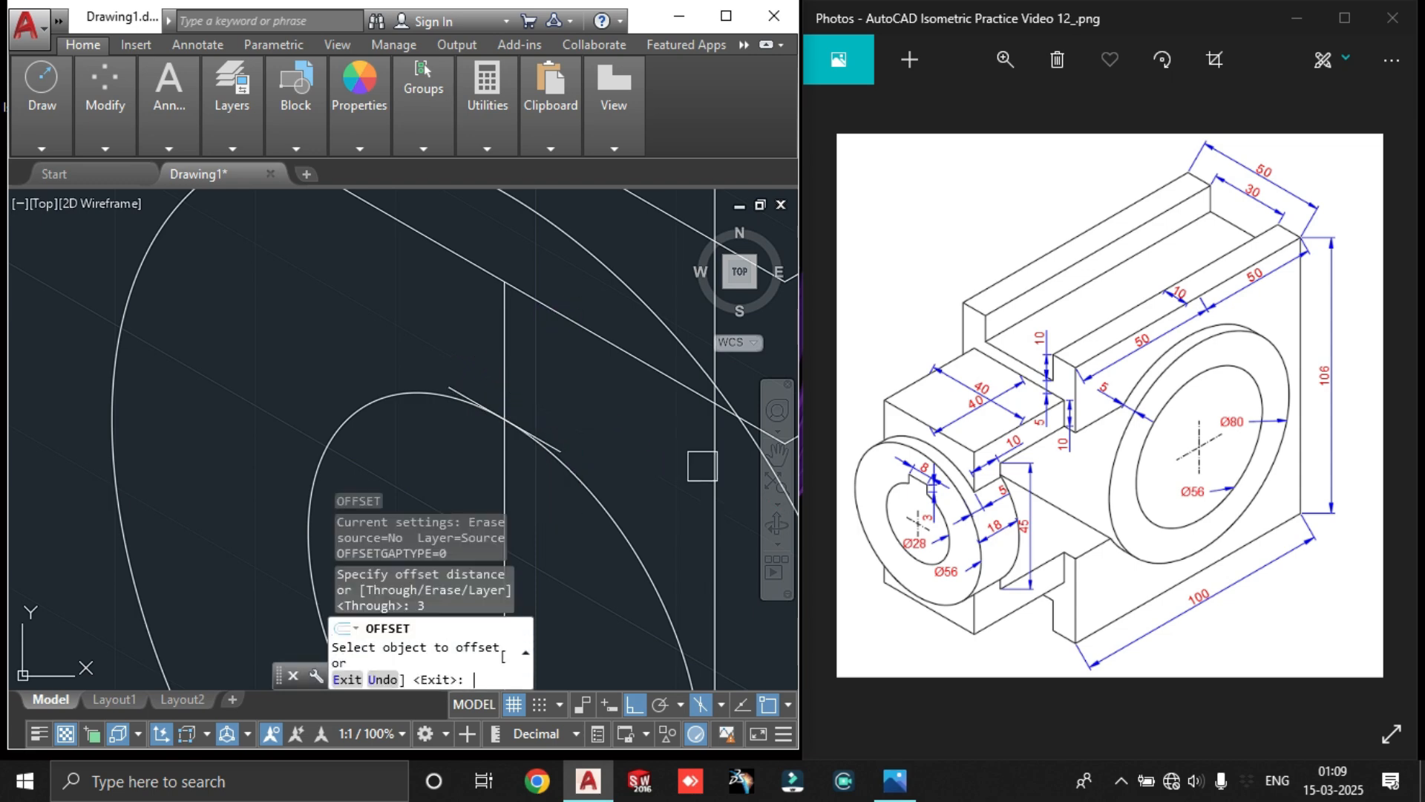
click(572, 441)
click(573, 413)
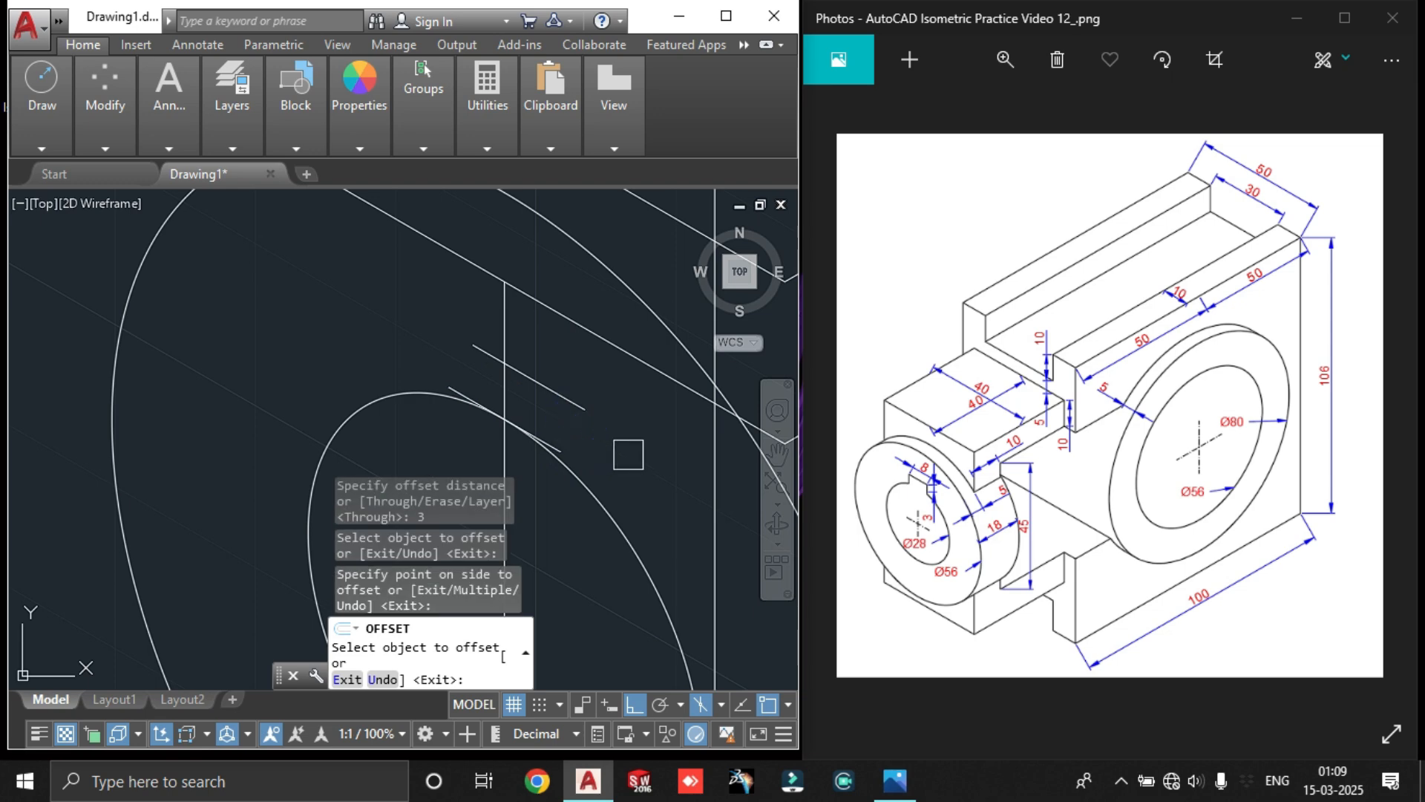
key(Escape)
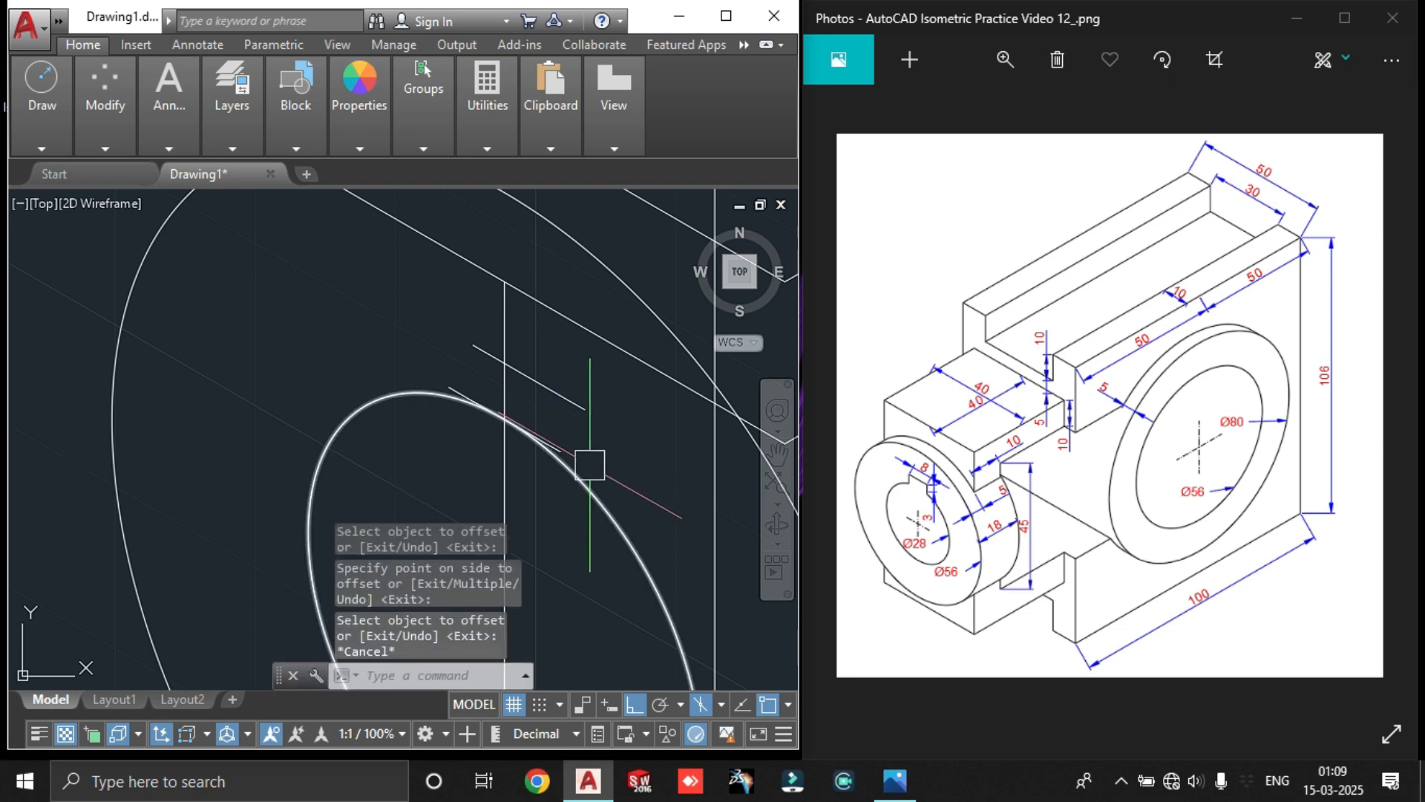
Draw the keyway outline from the base line's lower end: 3 units up, 8 units at 150°, and down past the inner circle
text(l)
key(Return)
scroll(556, 448, up, 1)
click(557, 448)
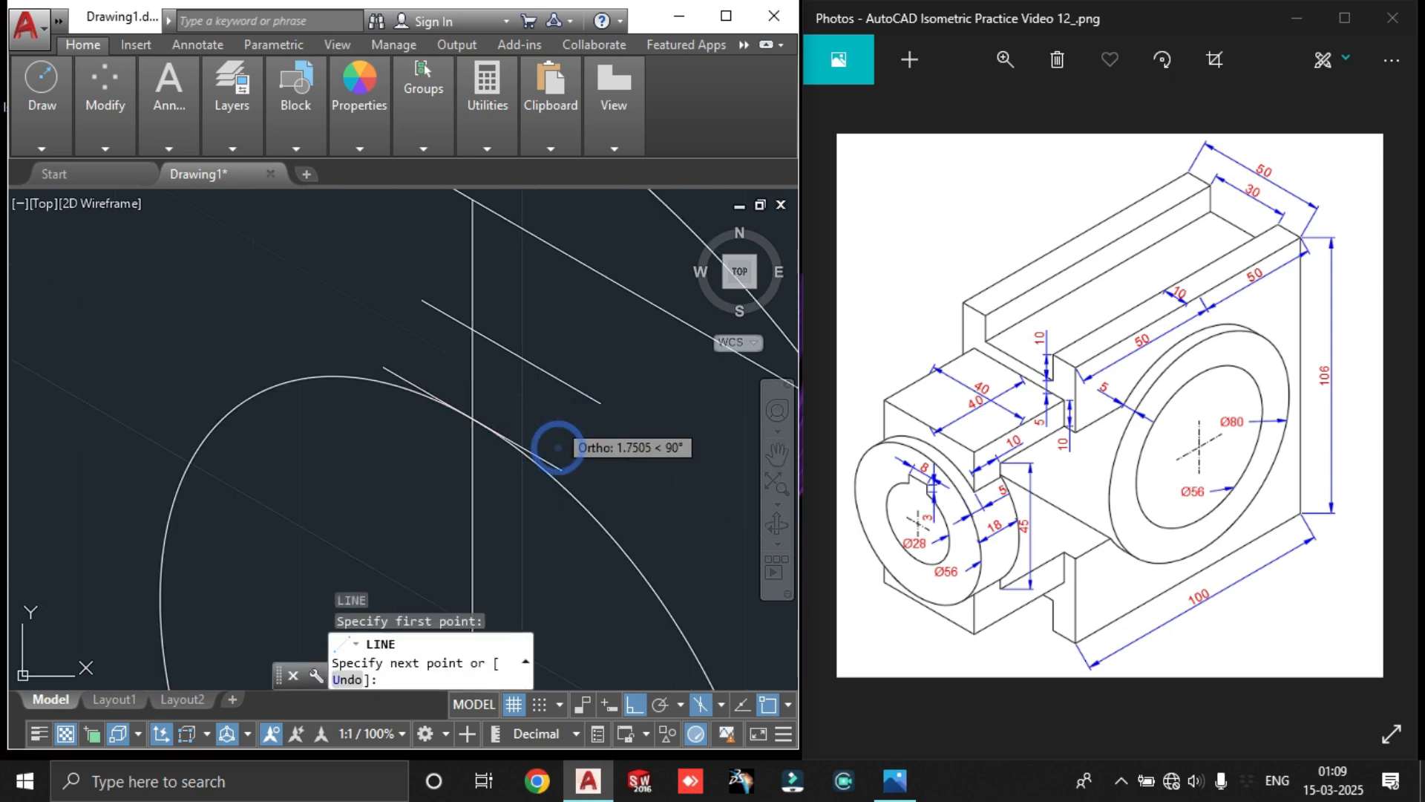
text(3)
key(Return)
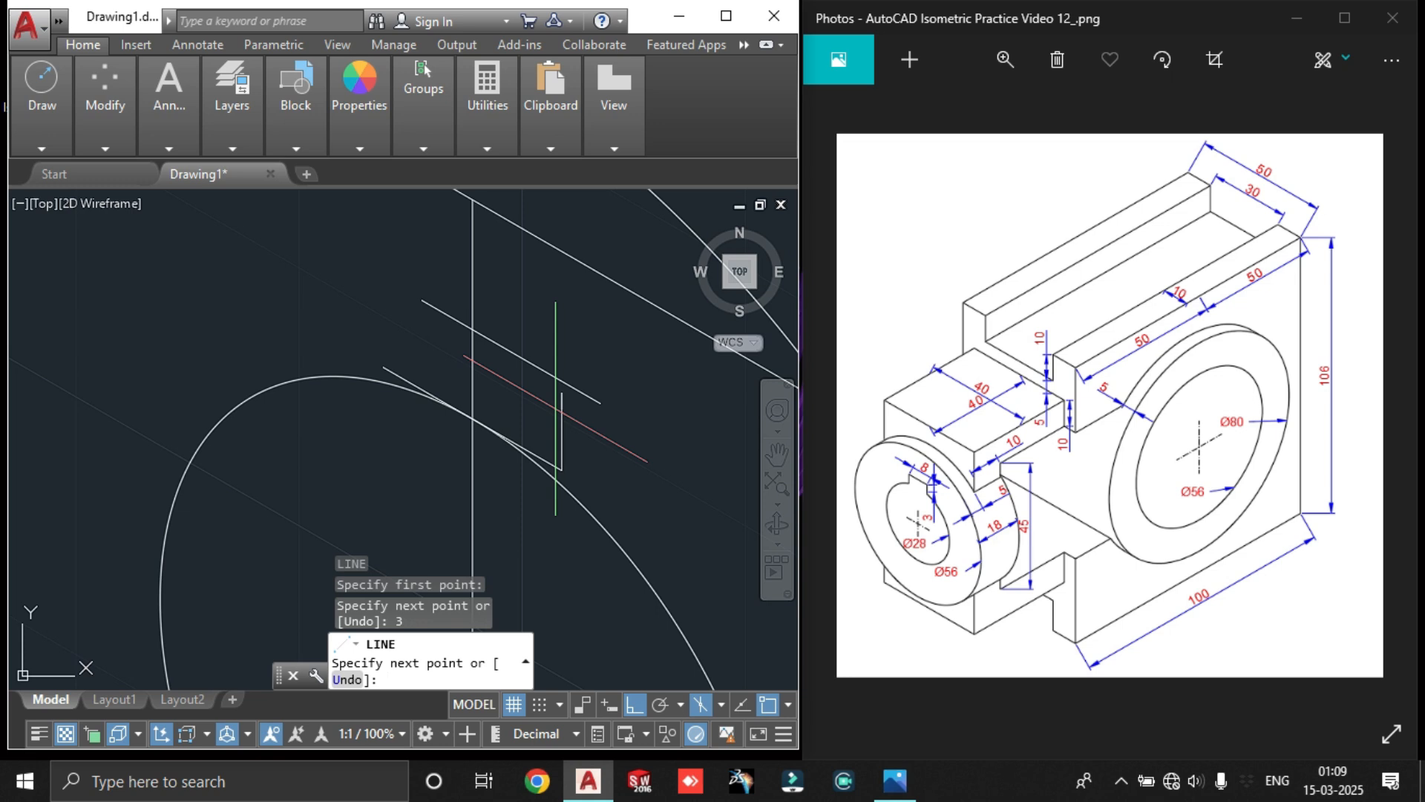
text(8)
key(Return)
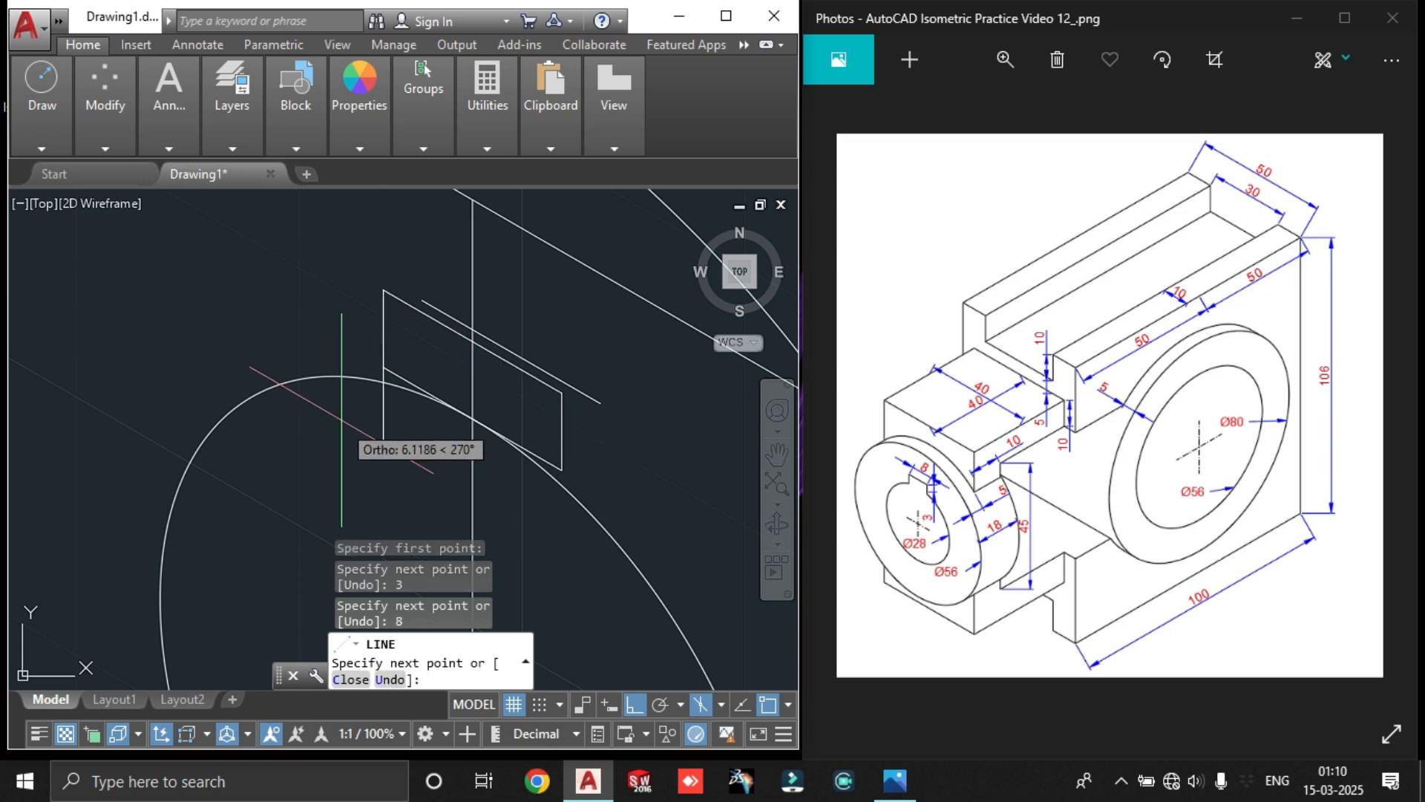
key(Return)
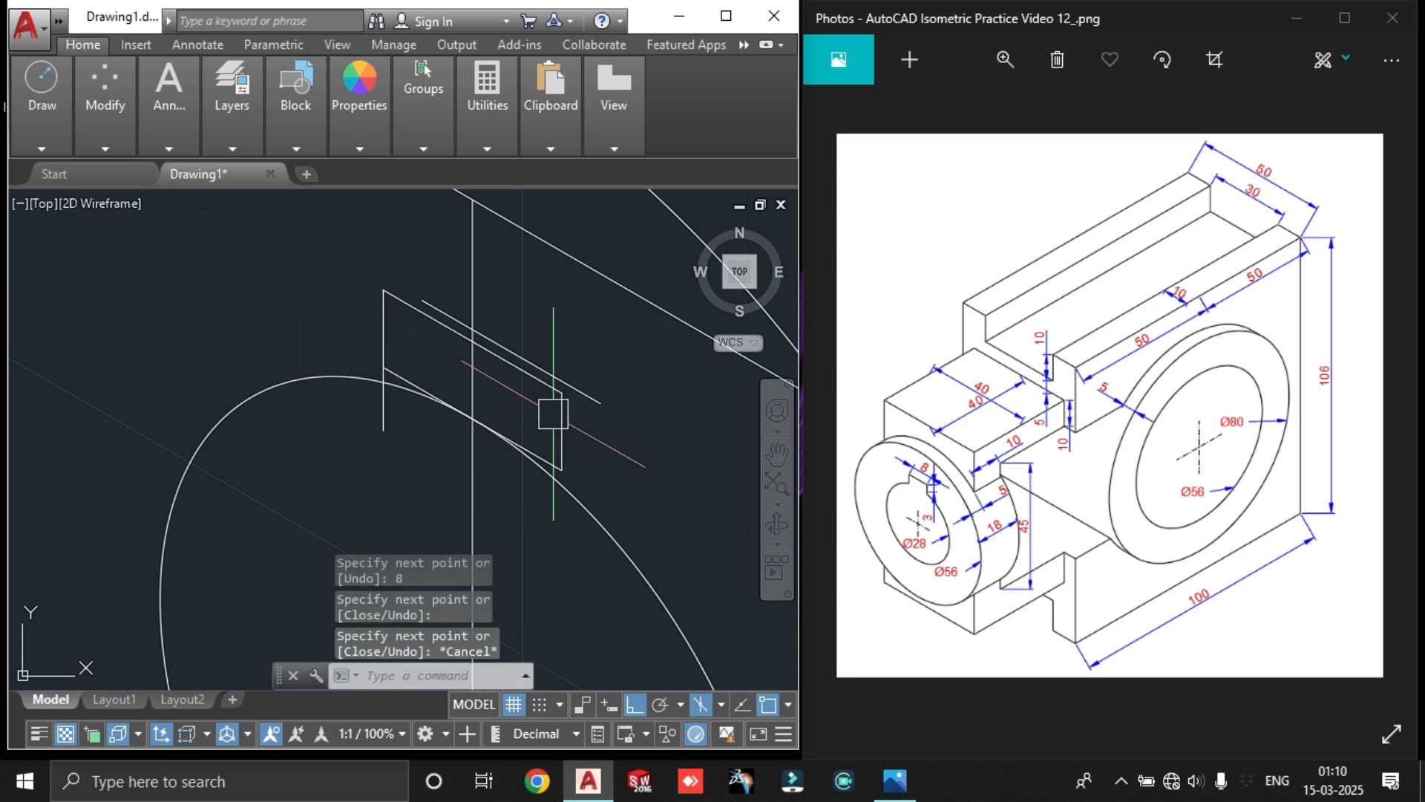
Stretch the lower end of the keyway's 3-unit side line straight down past the inner circle
click(561, 415)
click(562, 468)
click(562, 547)
key(Escape)
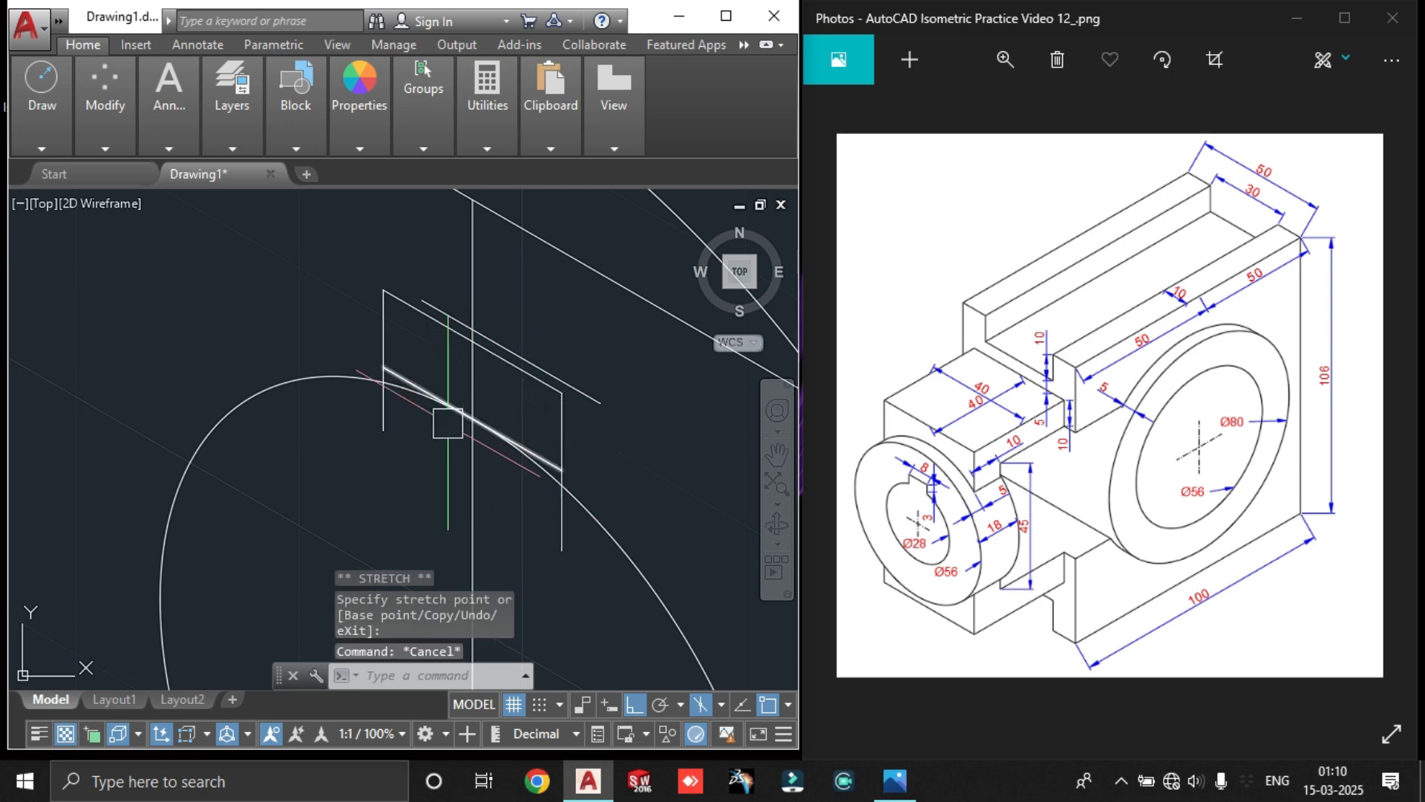
Trim the left keyway side's overhang inside the hole and the inner circle's arc between the keyway sides
text(tr)
key(Return)
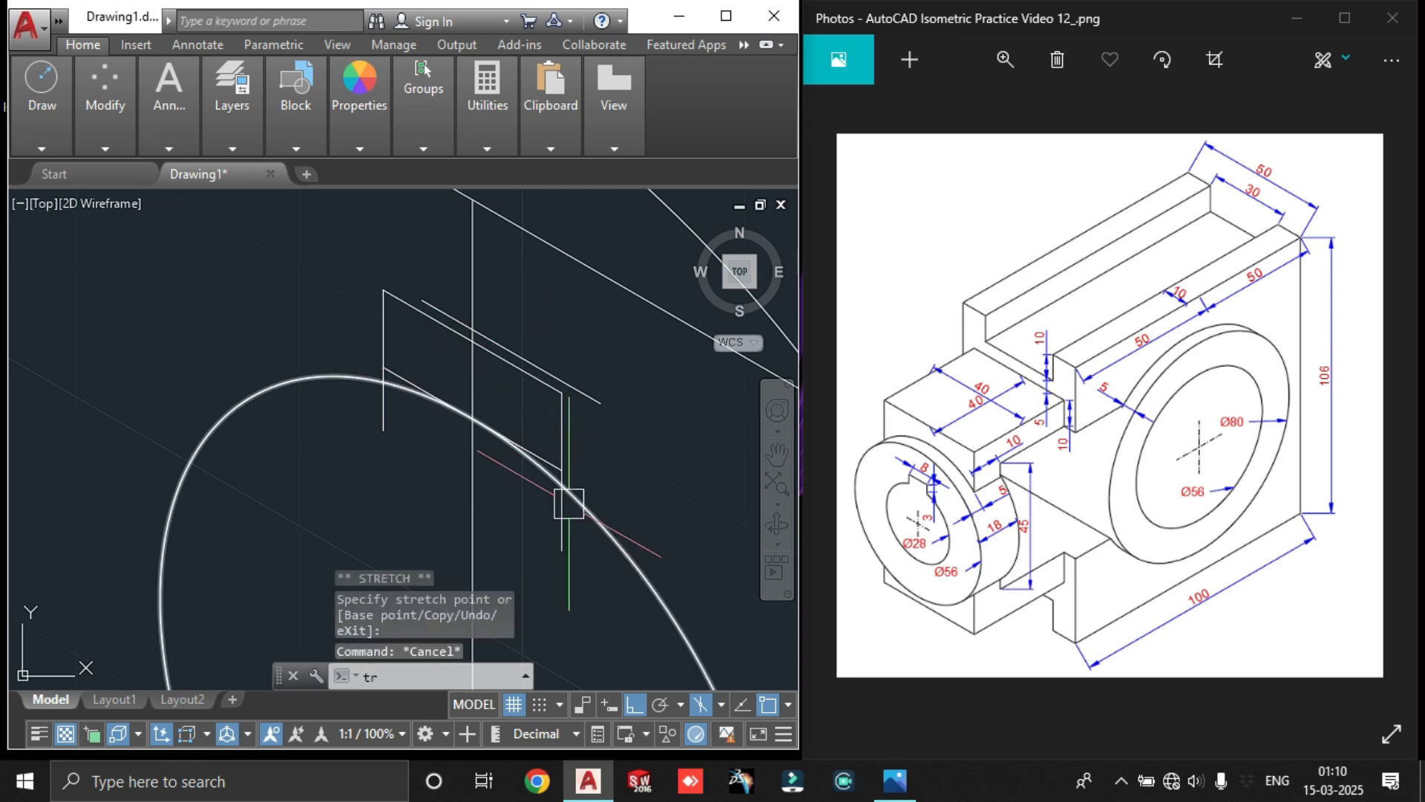
key(Return)
scroll(384, 403, up, 4)
click(381, 405)
scroll(381, 404, down, 3)
scroll(386, 399, up, 3)
click(410, 363)
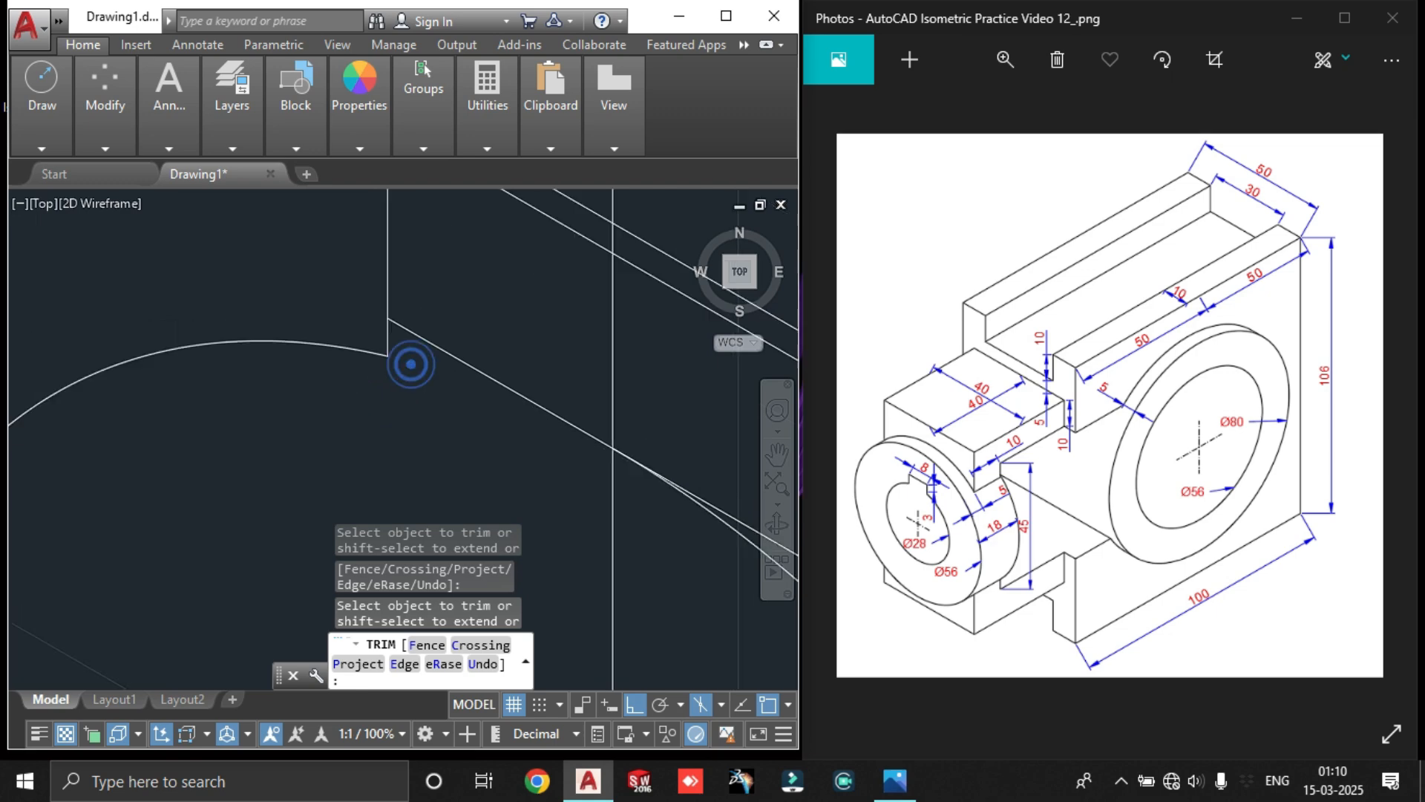
scroll(414, 364, down, 4)
scroll(560, 454, up, 4)
scroll(495, 436, down, 3)
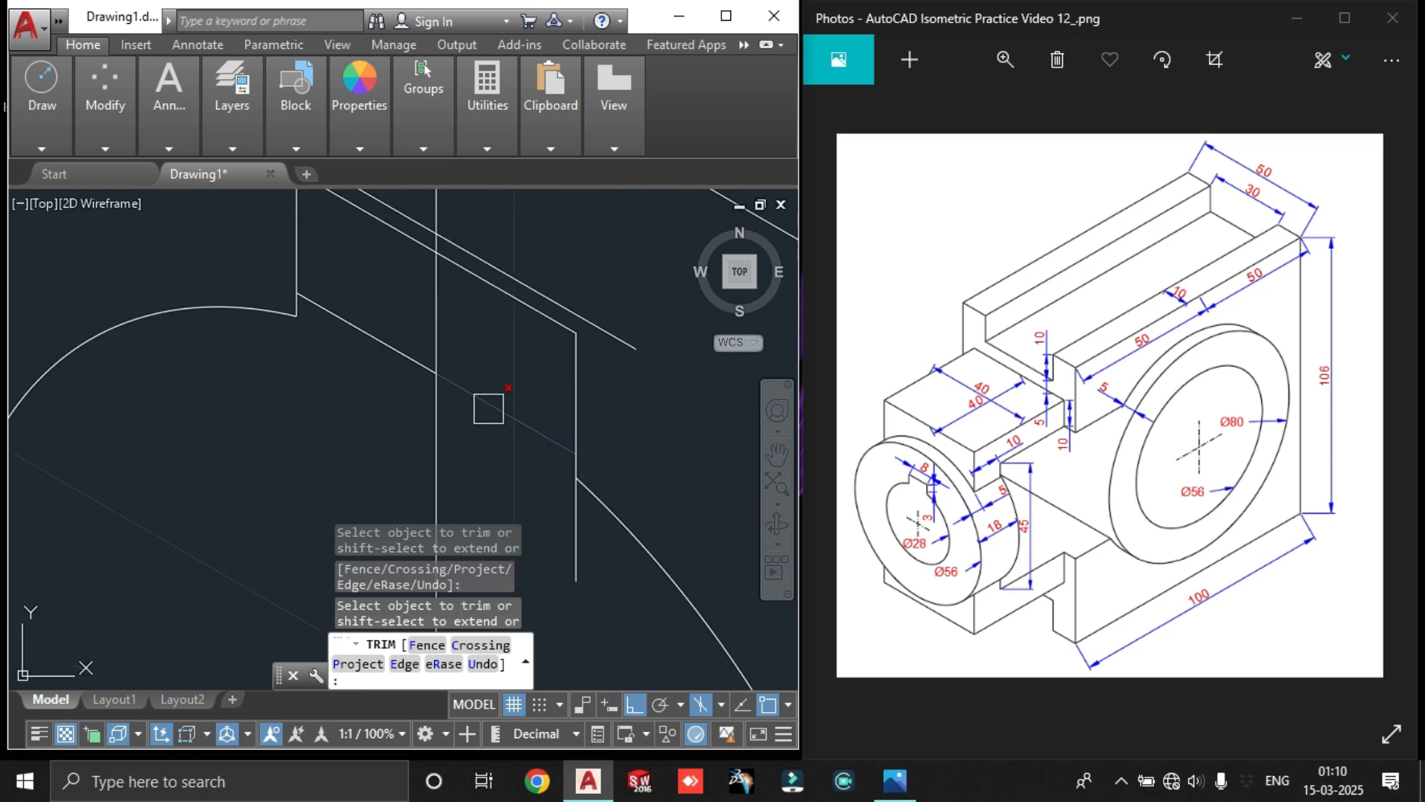
key(Escape)
Erase the sloping base line across the keyway's opening
click(486, 403)
key(Escape)
key(Delete)
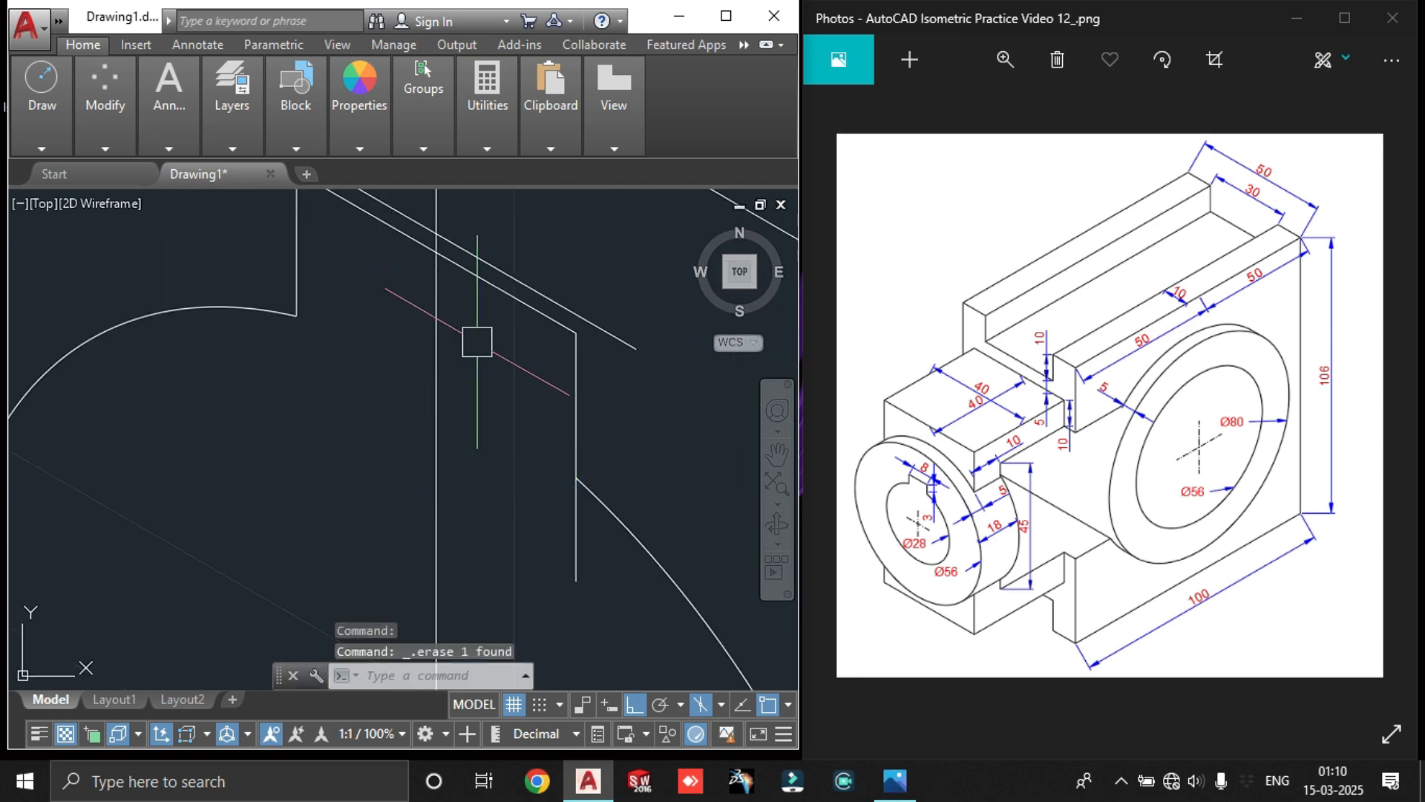
Trim the right keyway side's overhang inside the hole
scroll(467, 553, down, 2)
text(tr)
key(Return)
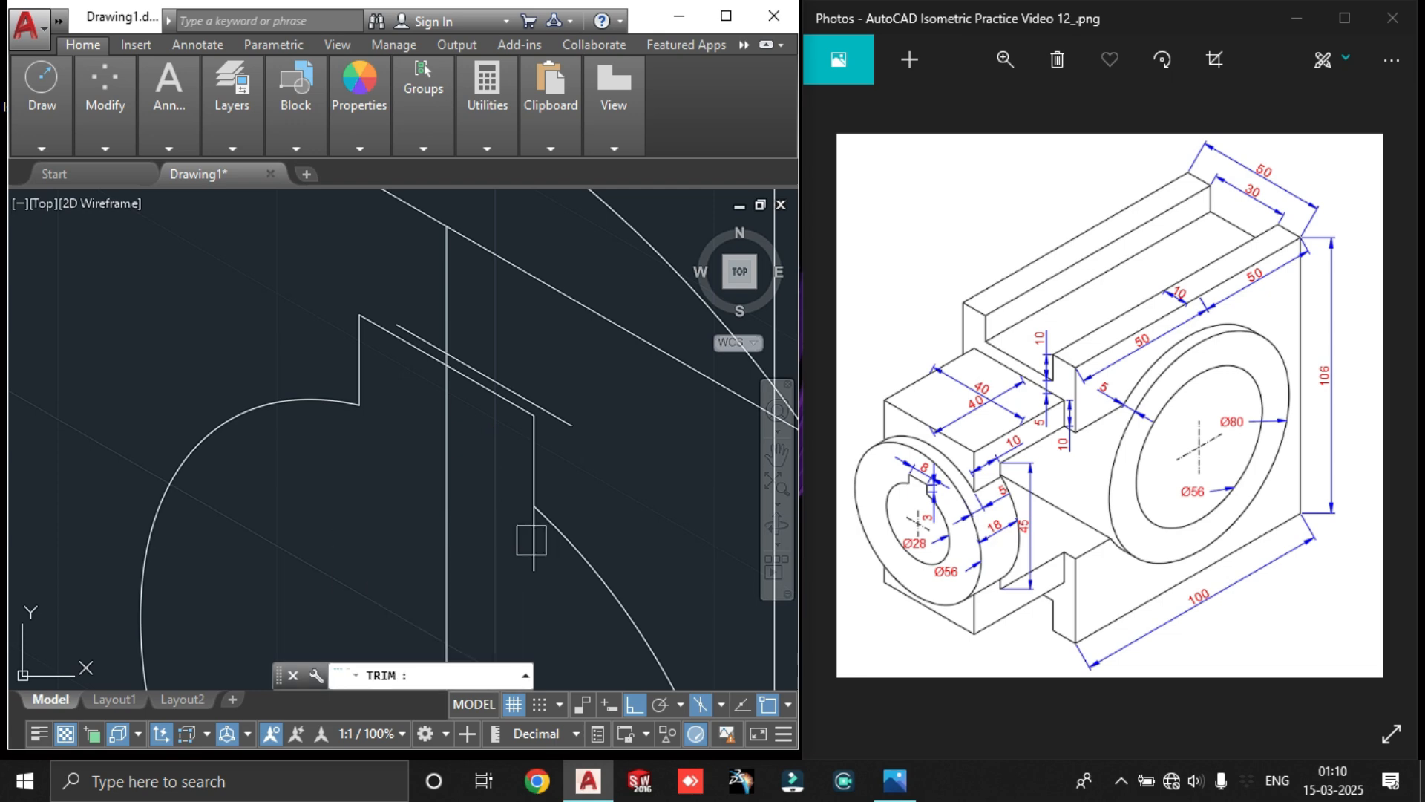
click(530, 546)
click(558, 412)
key(Escape)
Erase the leftover offset line above the keyway and the vertical construction line through the circles' center
click(564, 416)
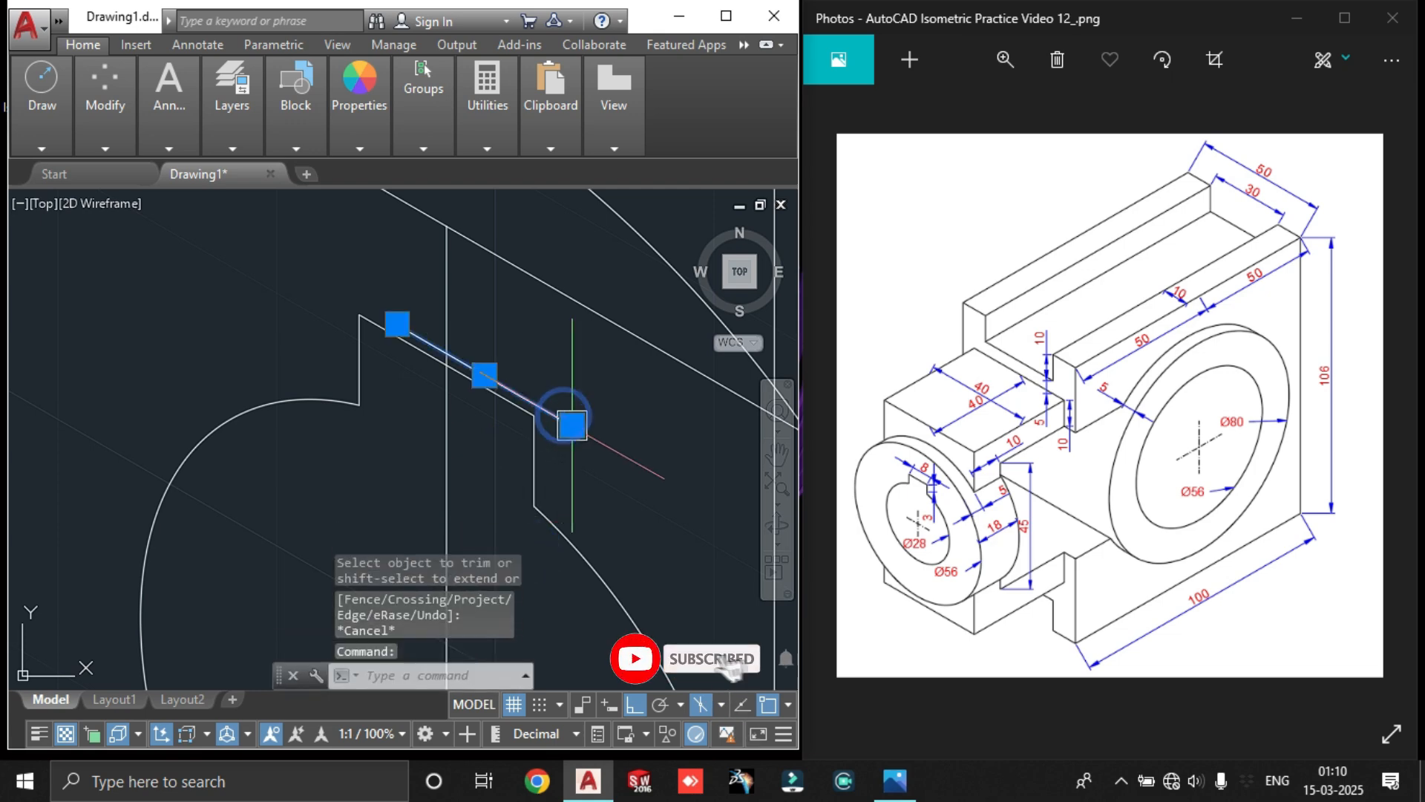
key(Delete)
scroll(549, 416, down, 3)
click(404, 420)
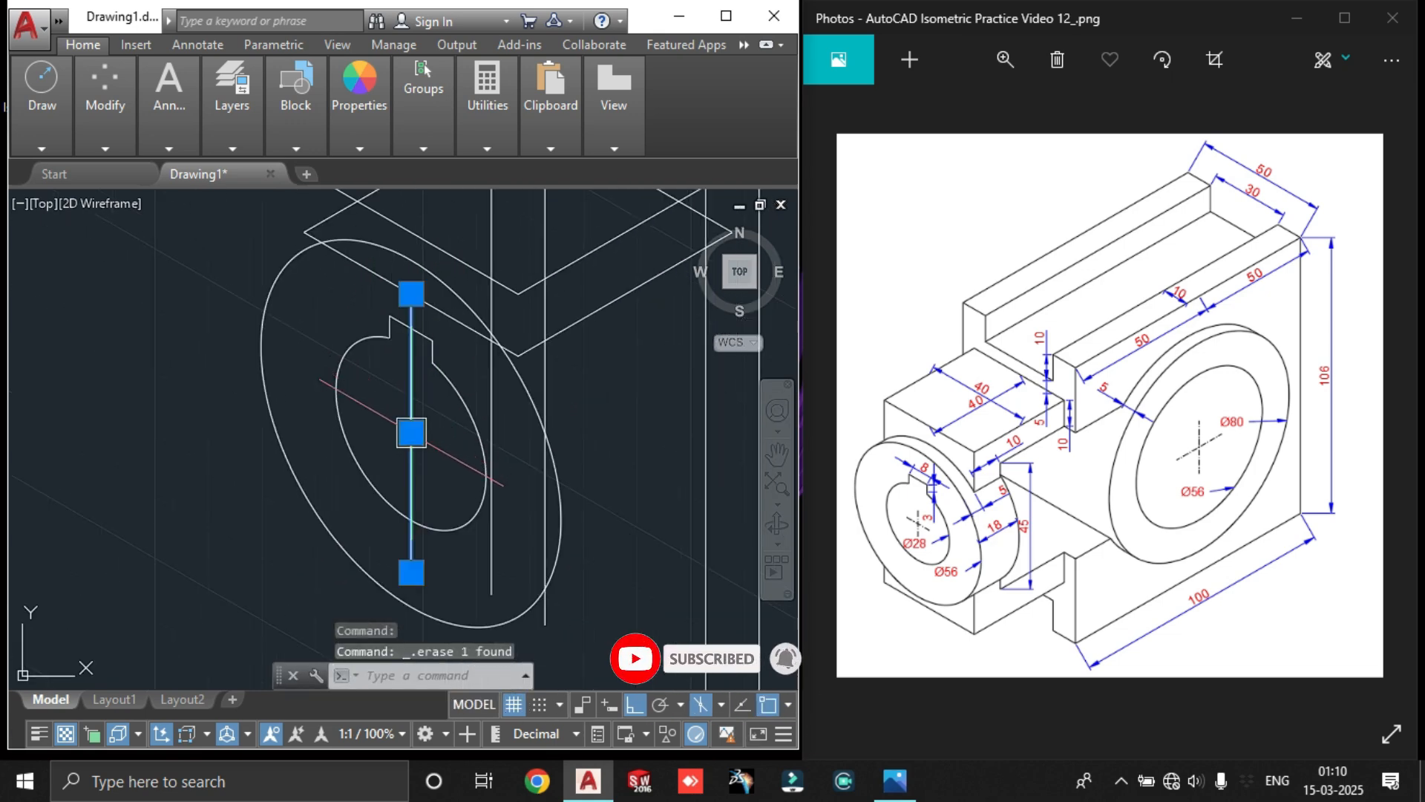
key(Delete)
Copy the outer circle, the hole arc and the keyway lines 5 units at 210° in the top isoplane
scroll(488, 446, down, 3)
middle_drag(487, 446, 415, 300)
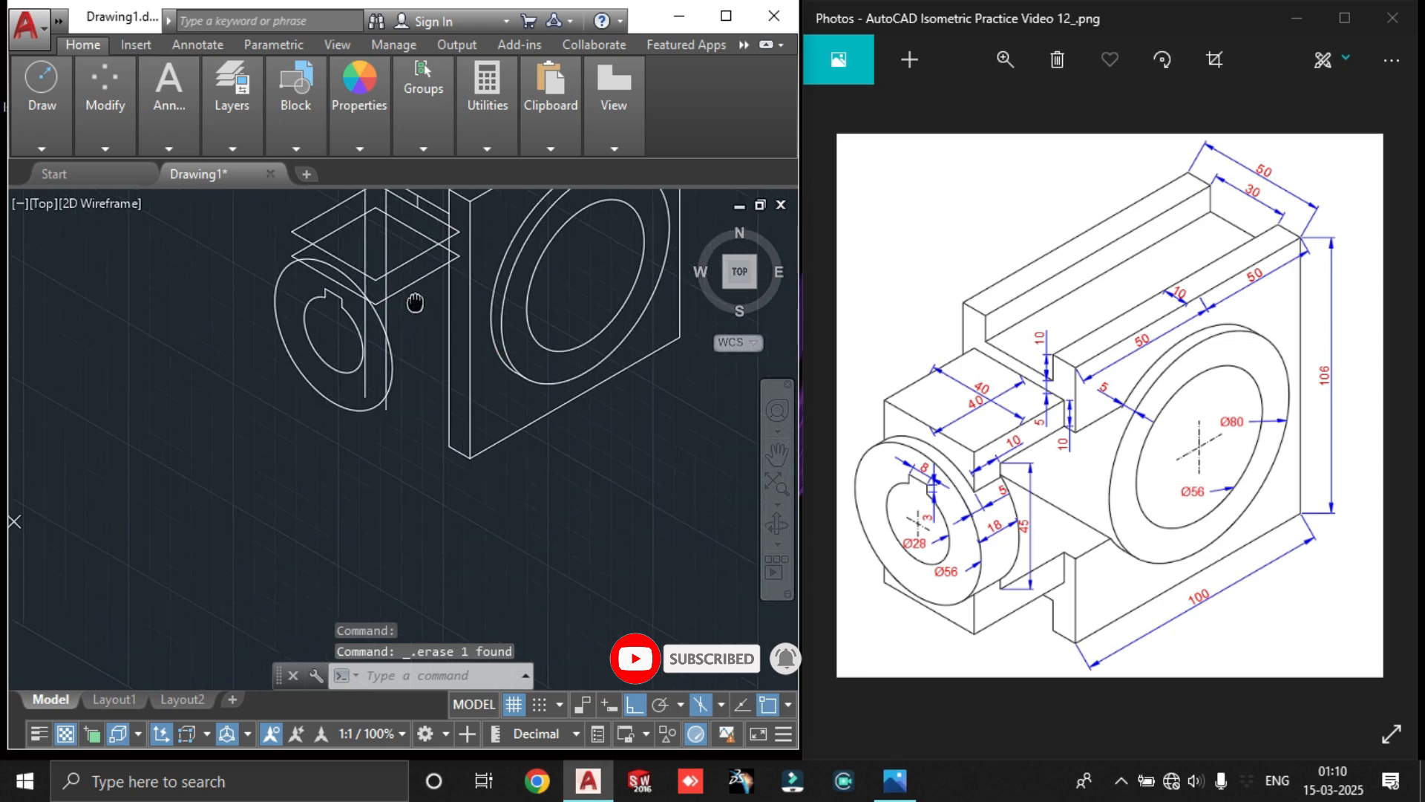
scroll(337, 289, up, 4)
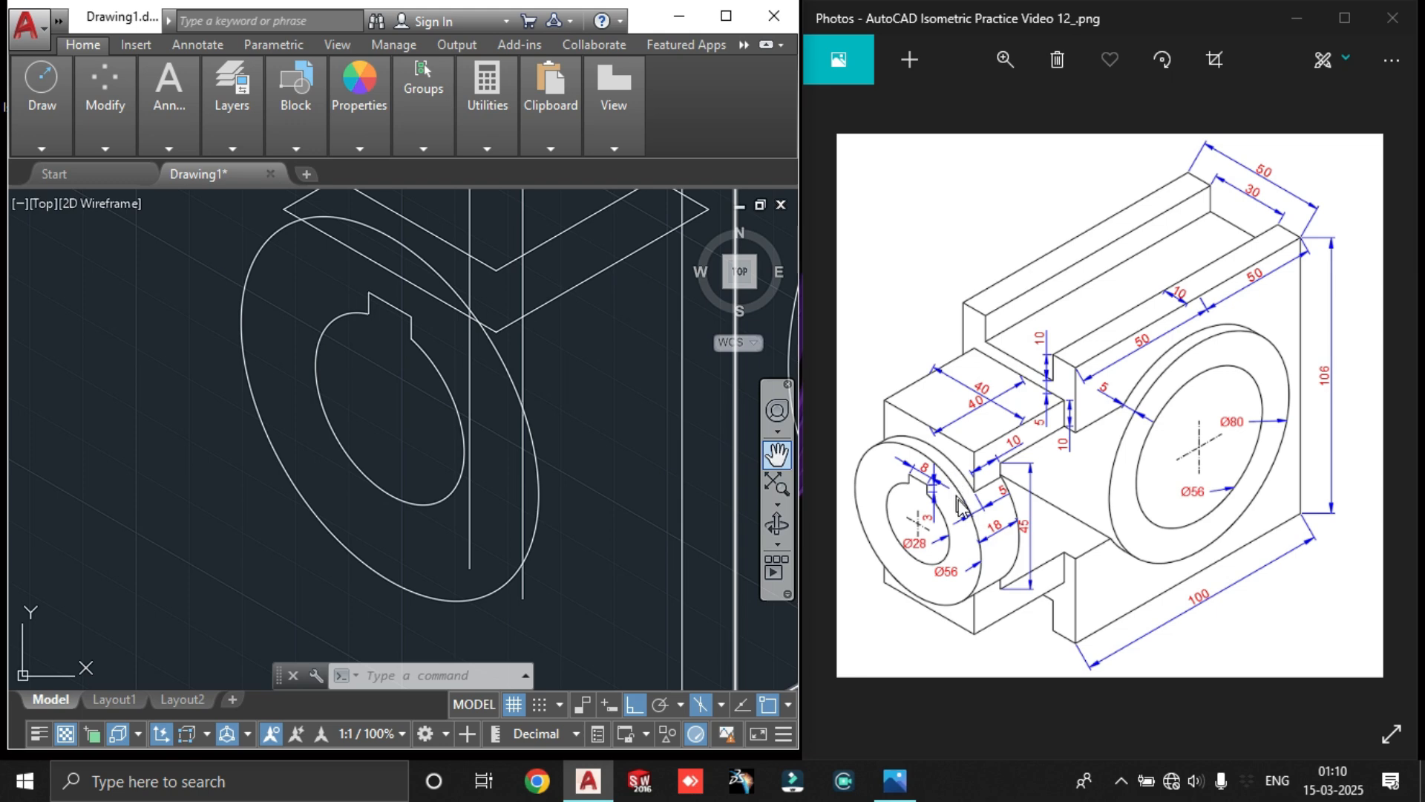
middle_drag(471, 433, 487, 458)
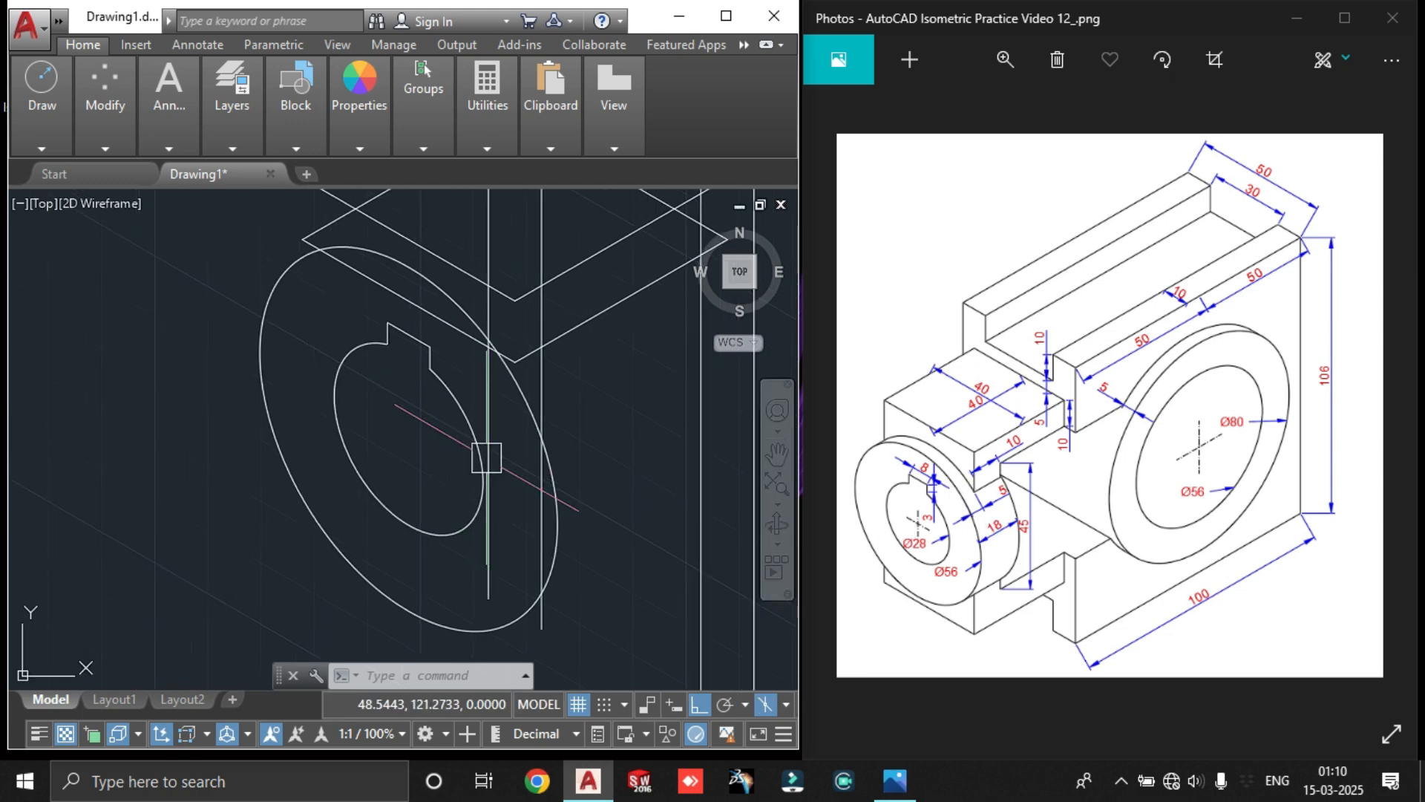
click(452, 565)
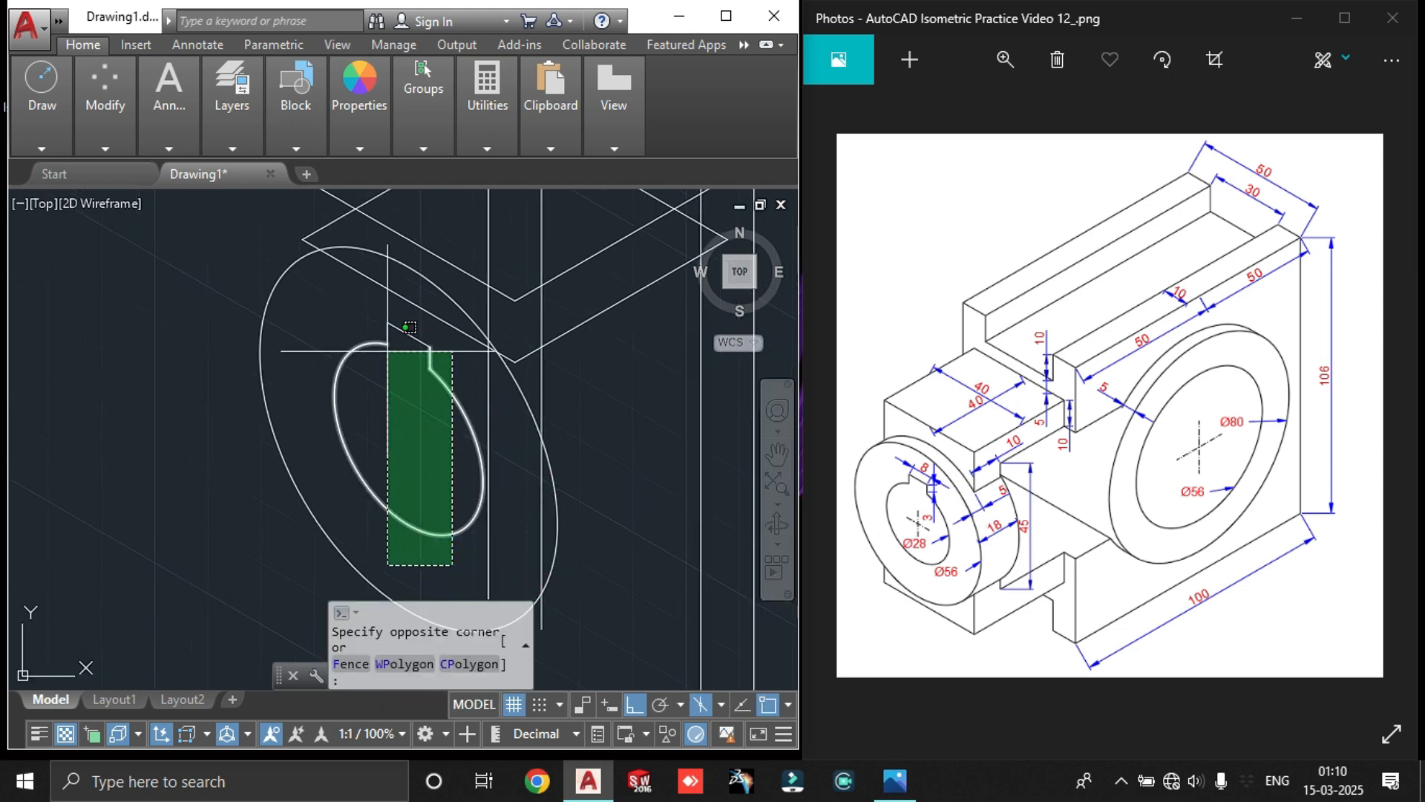
click(353, 339)
click(570, 480)
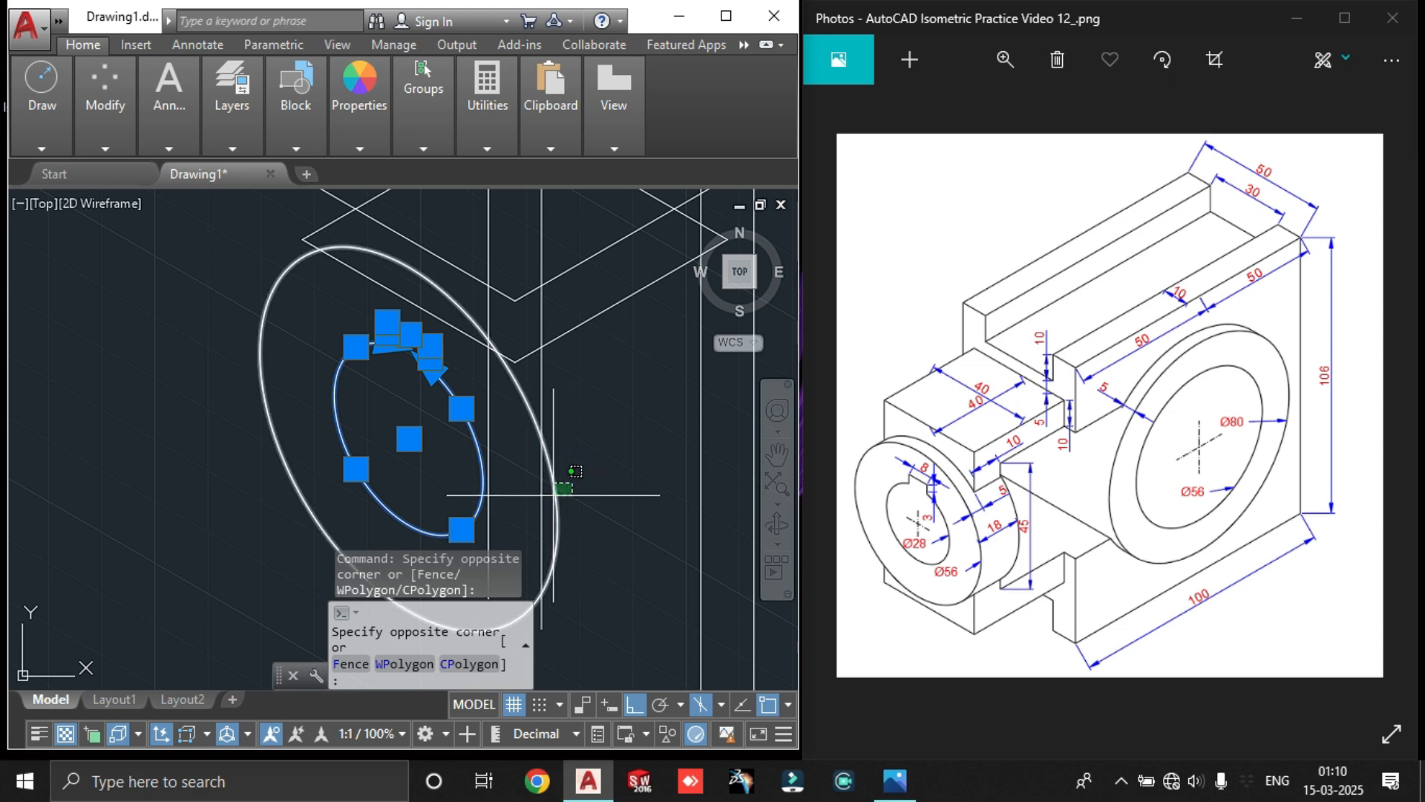
click(552, 496)
text(co)
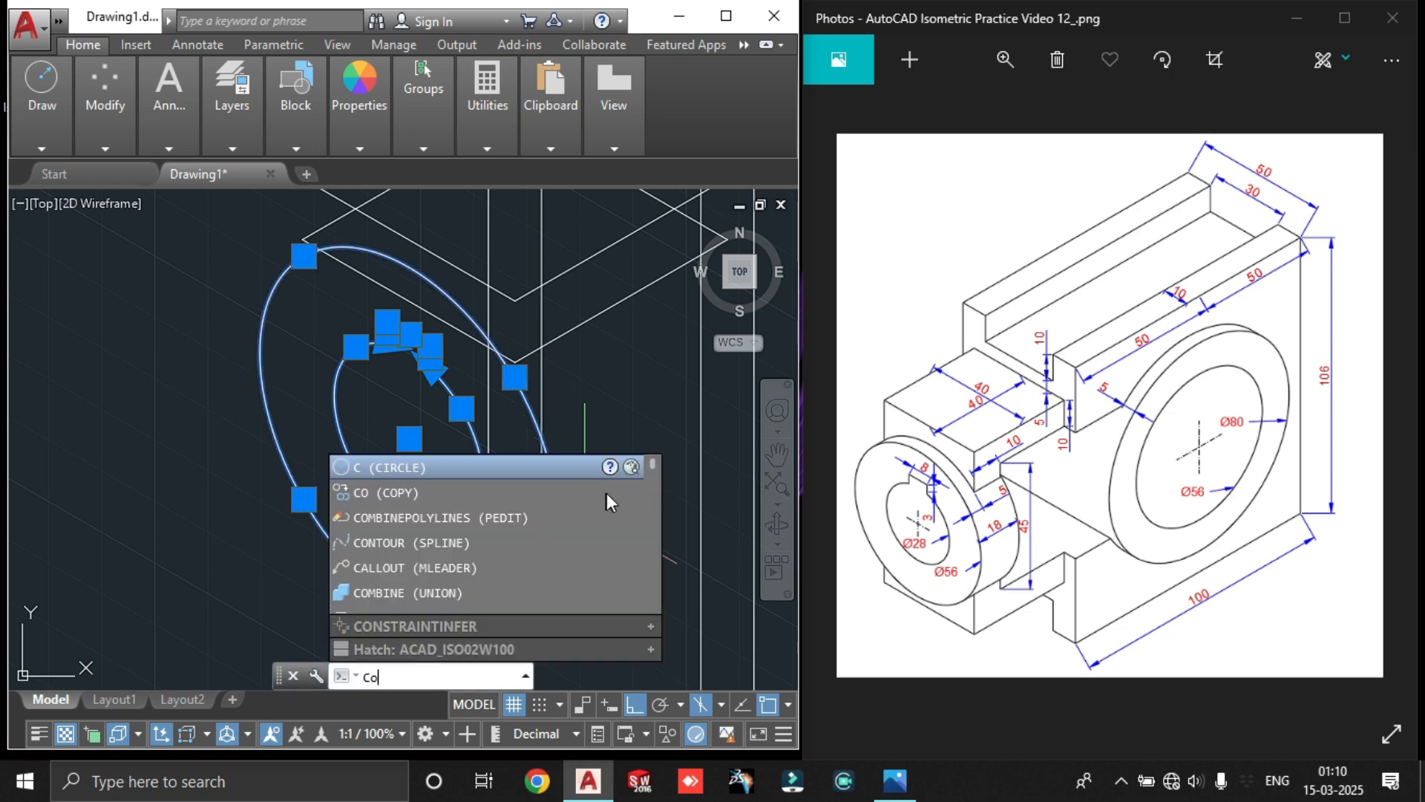
key(Return)
click(620, 451)
scroll(536, 520, down, 2)
middle_drag(537, 521, 624, 364)
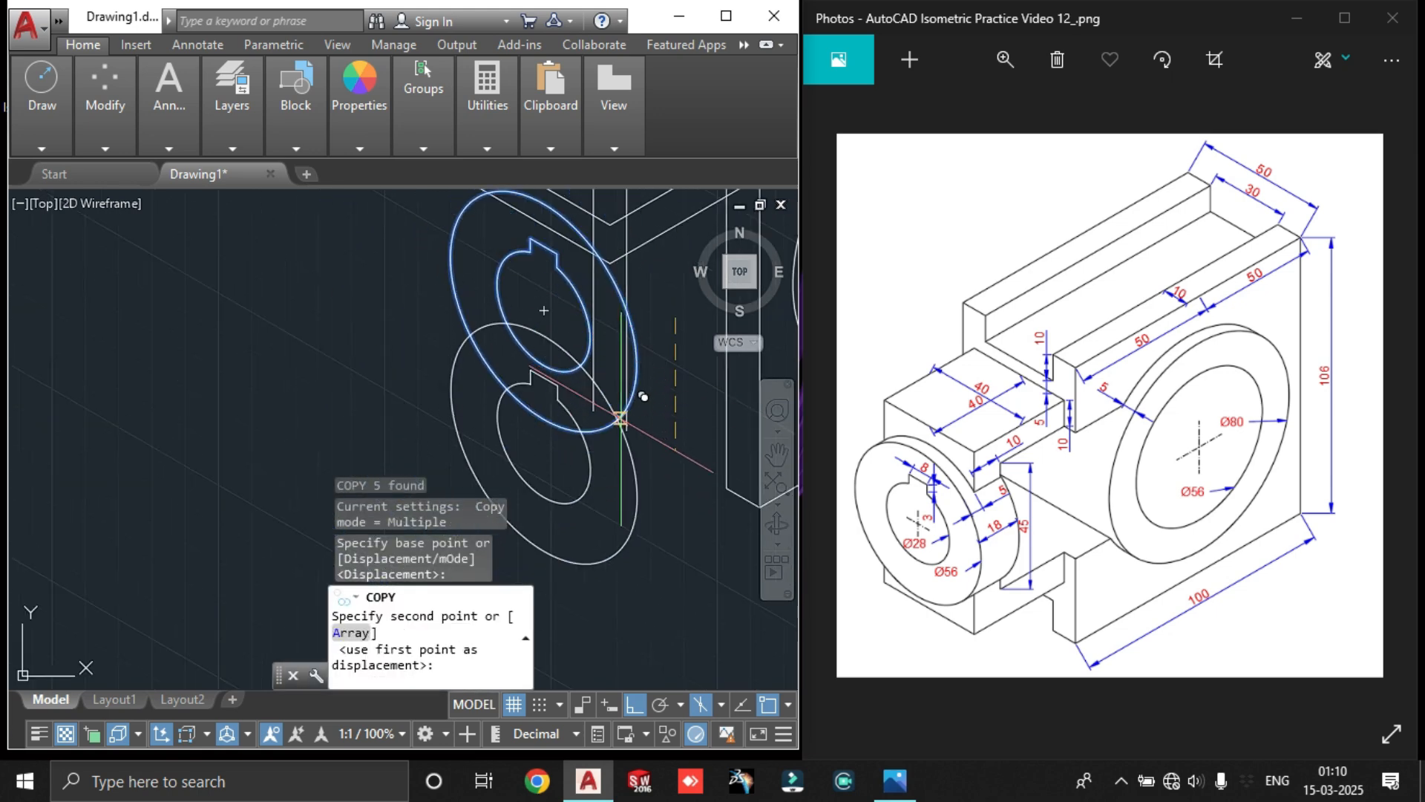
key(F5)
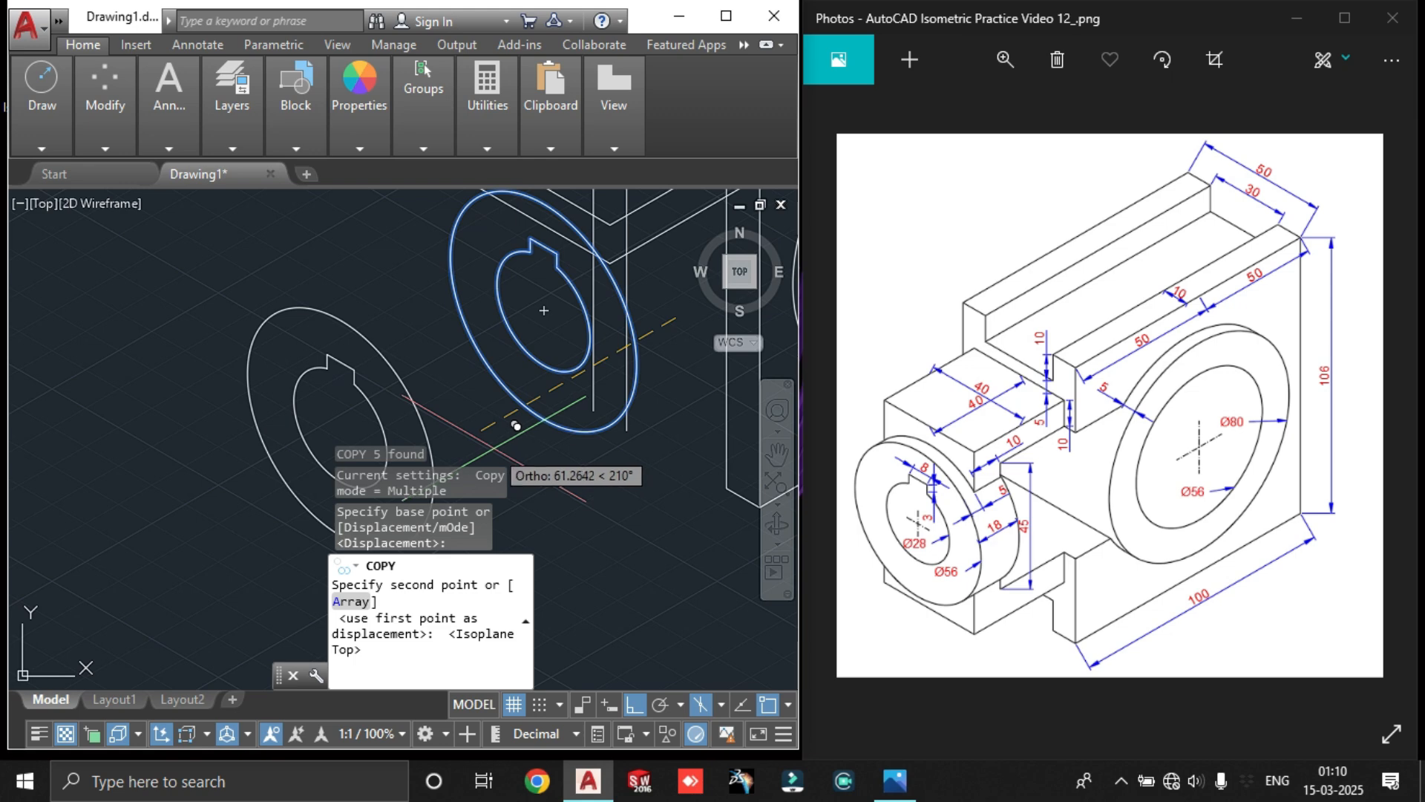
text(5)
key(Return)
key(Escape)
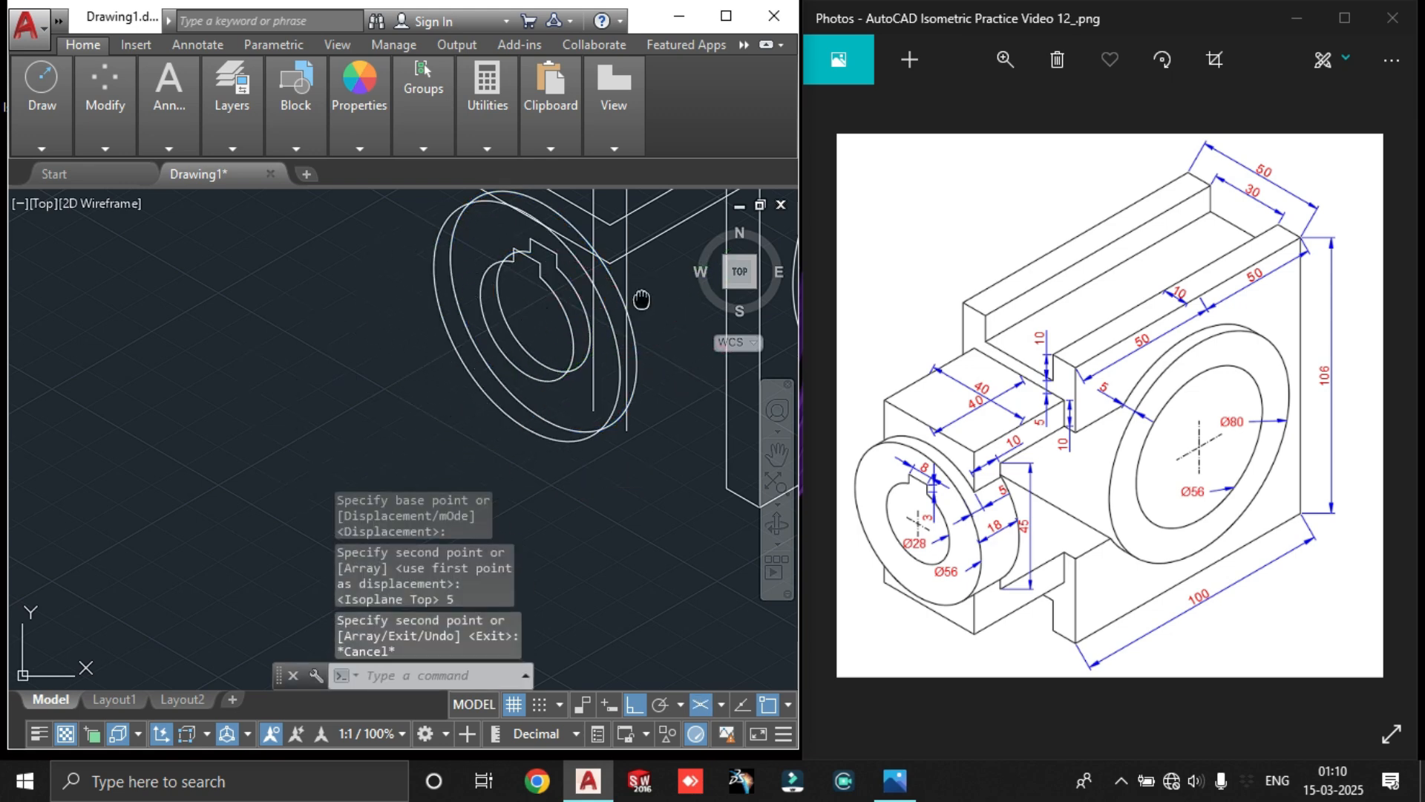
Erase the rear copy of the hole arc together with its three keyway lines
middle_drag(641, 300, 644, 385)
scroll(541, 343, up, 2)
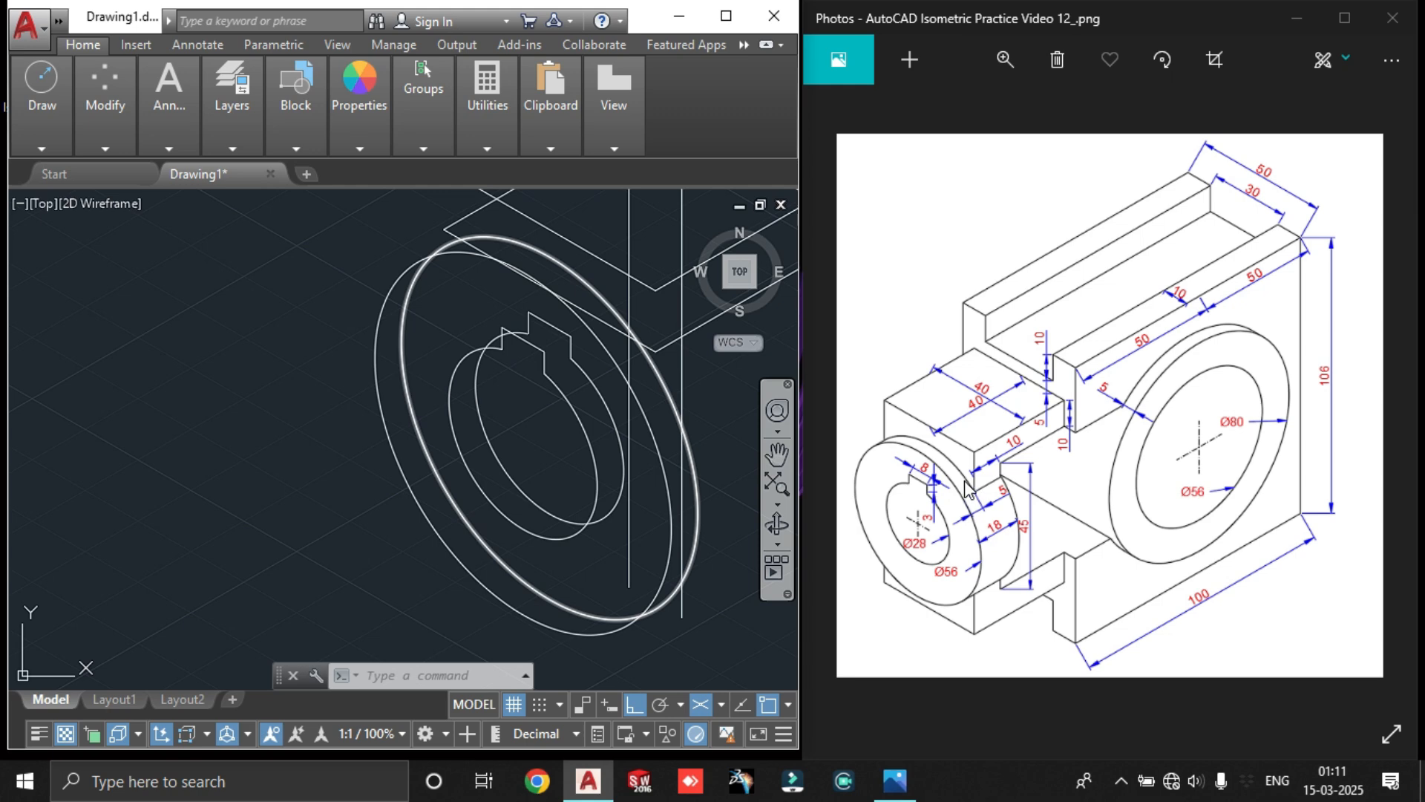
scroll(668, 475, up, 5)
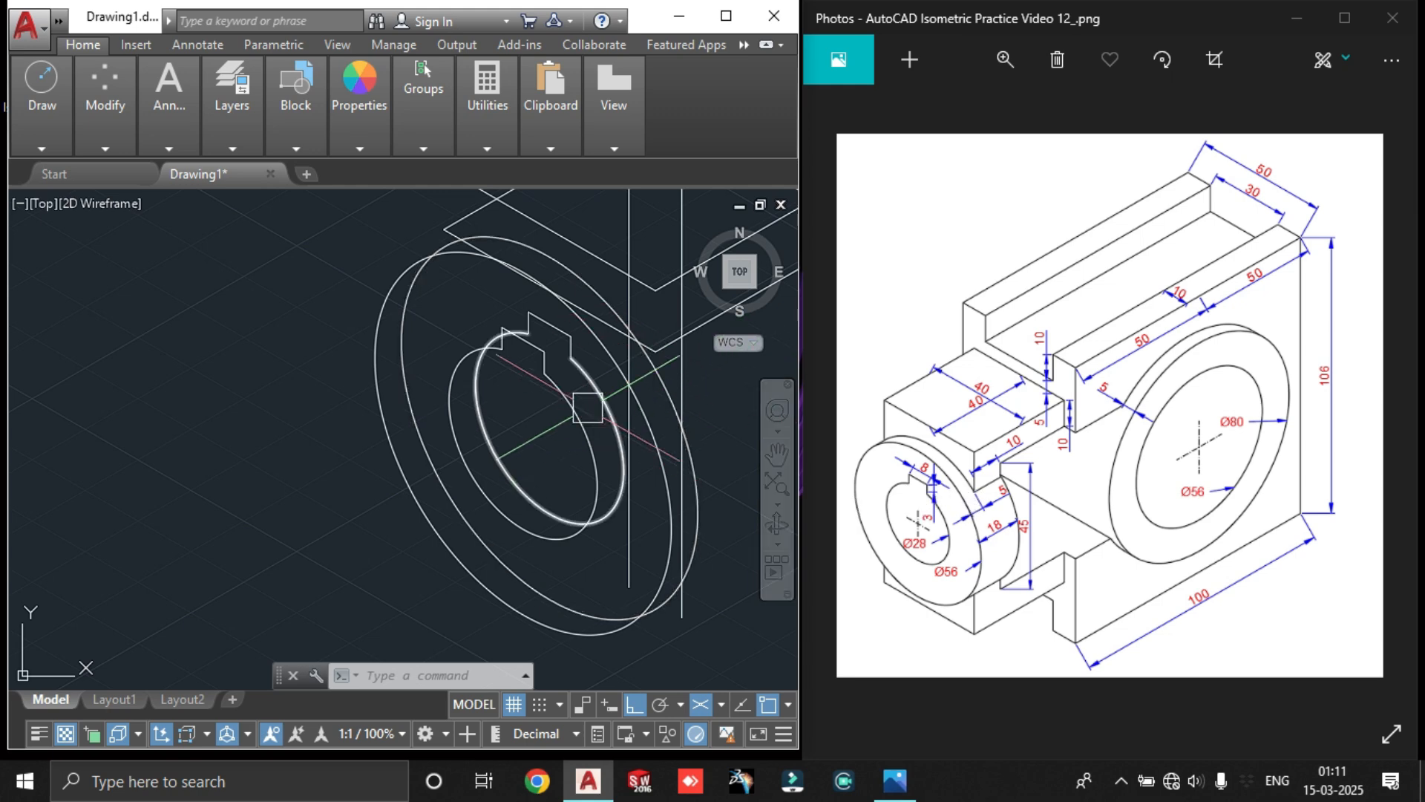
click(709, 468)
click(639, 493)
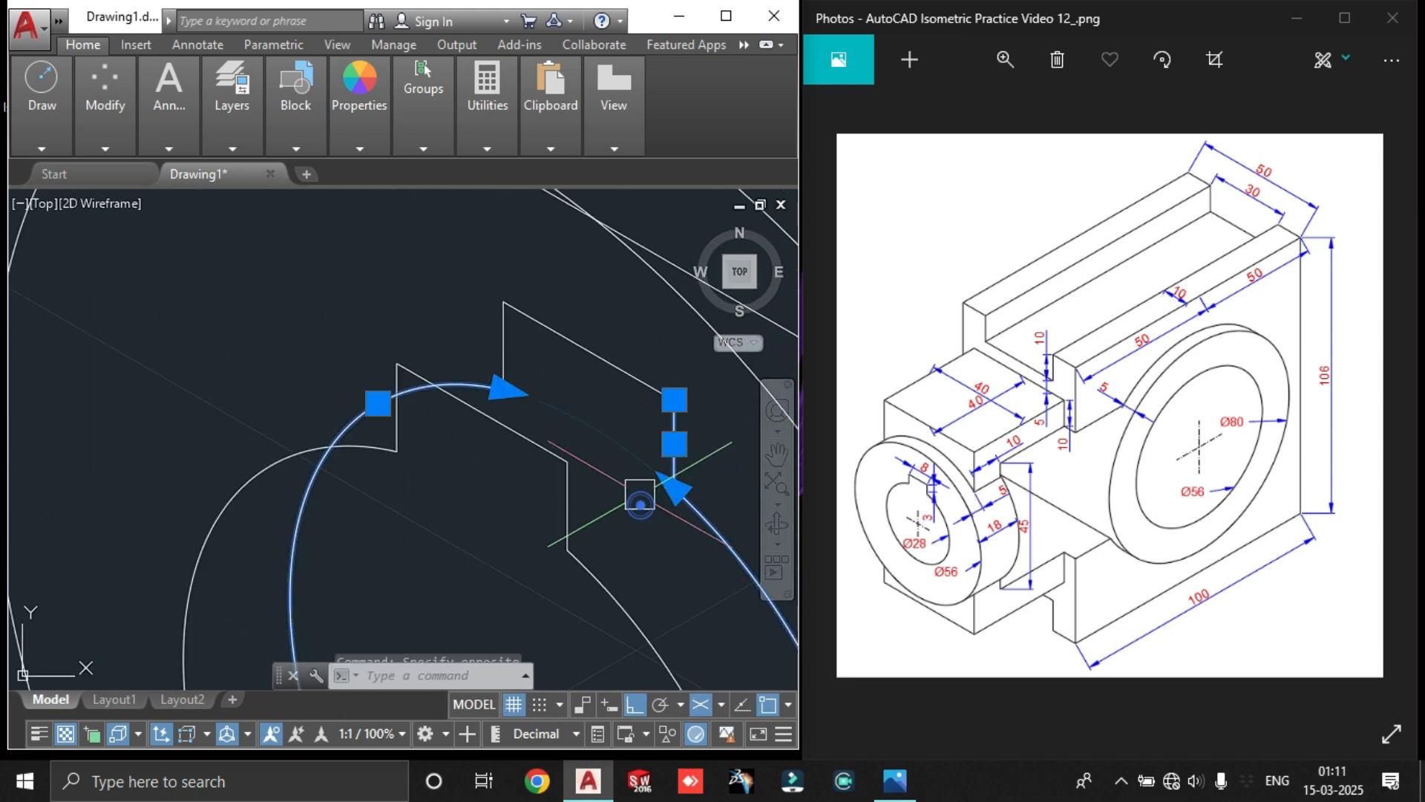
click(605, 412)
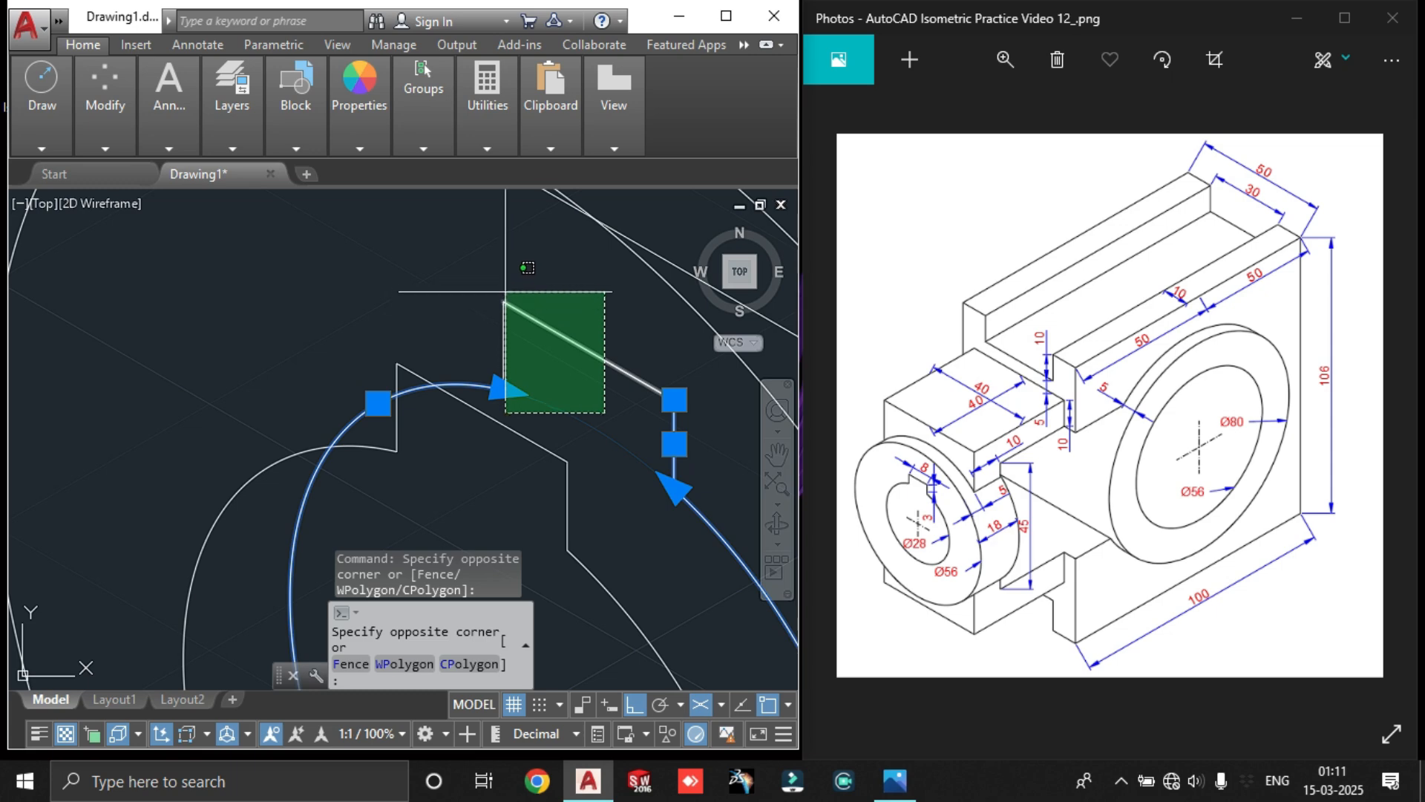
click(501, 277)
scroll(579, 490, down, 3)
scroll(513, 475, up, 4)
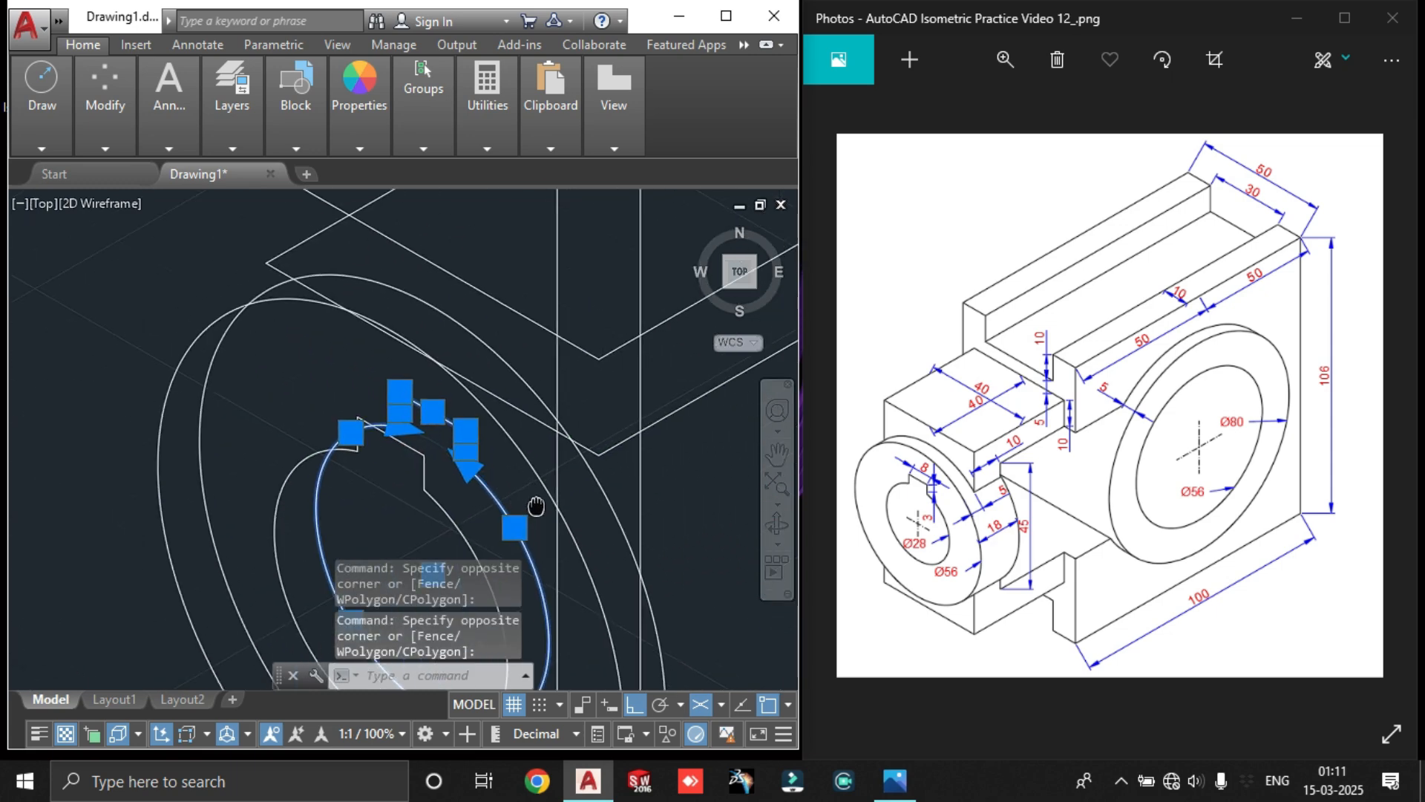
key(Delete)
middle_drag(525, 495, 520, 392)
scroll(525, 325, down, 2)
middle_drag(527, 336, 488, 352)
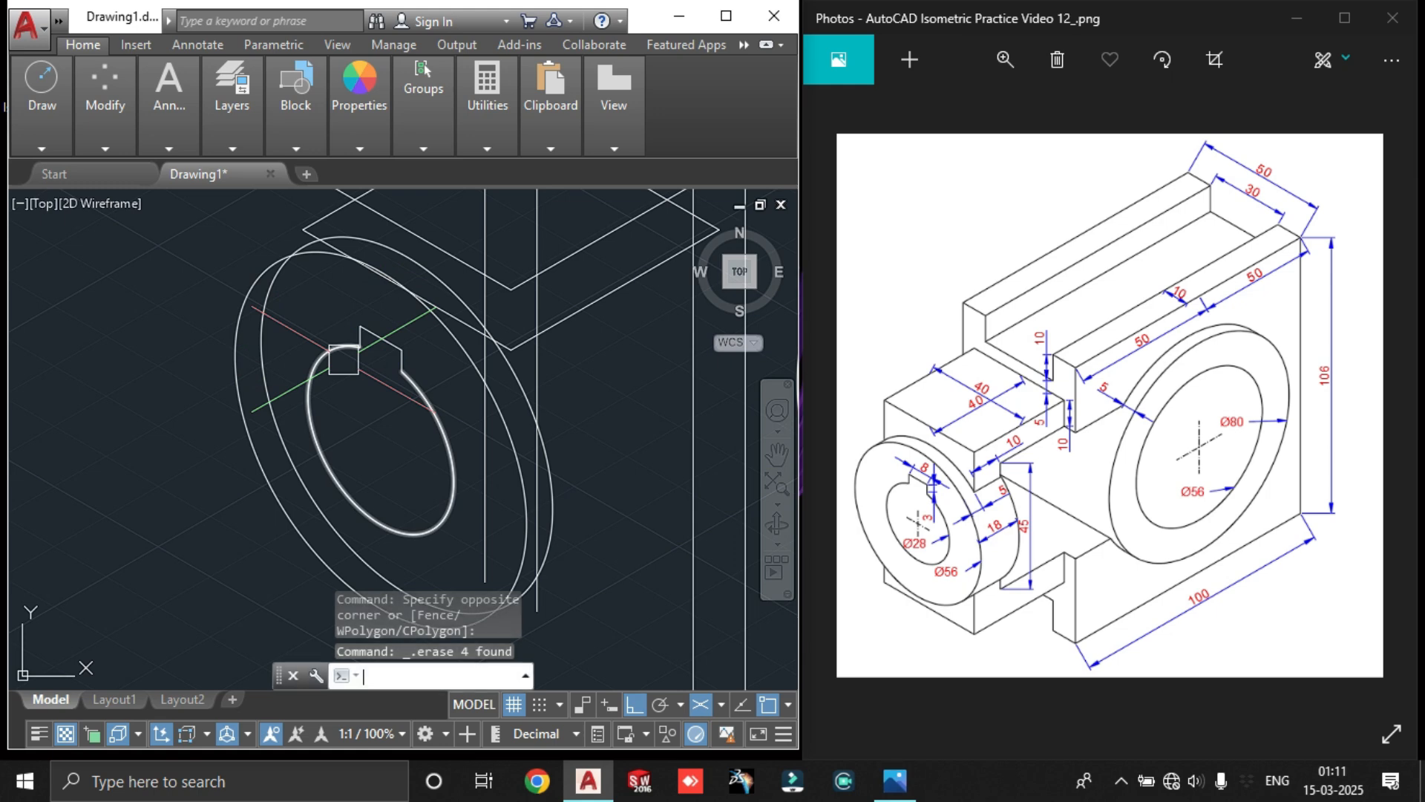
Trim the part of the rear outer circle hidden behind the front circle of the boss
key(Return)
key(Return)
click(276, 287)
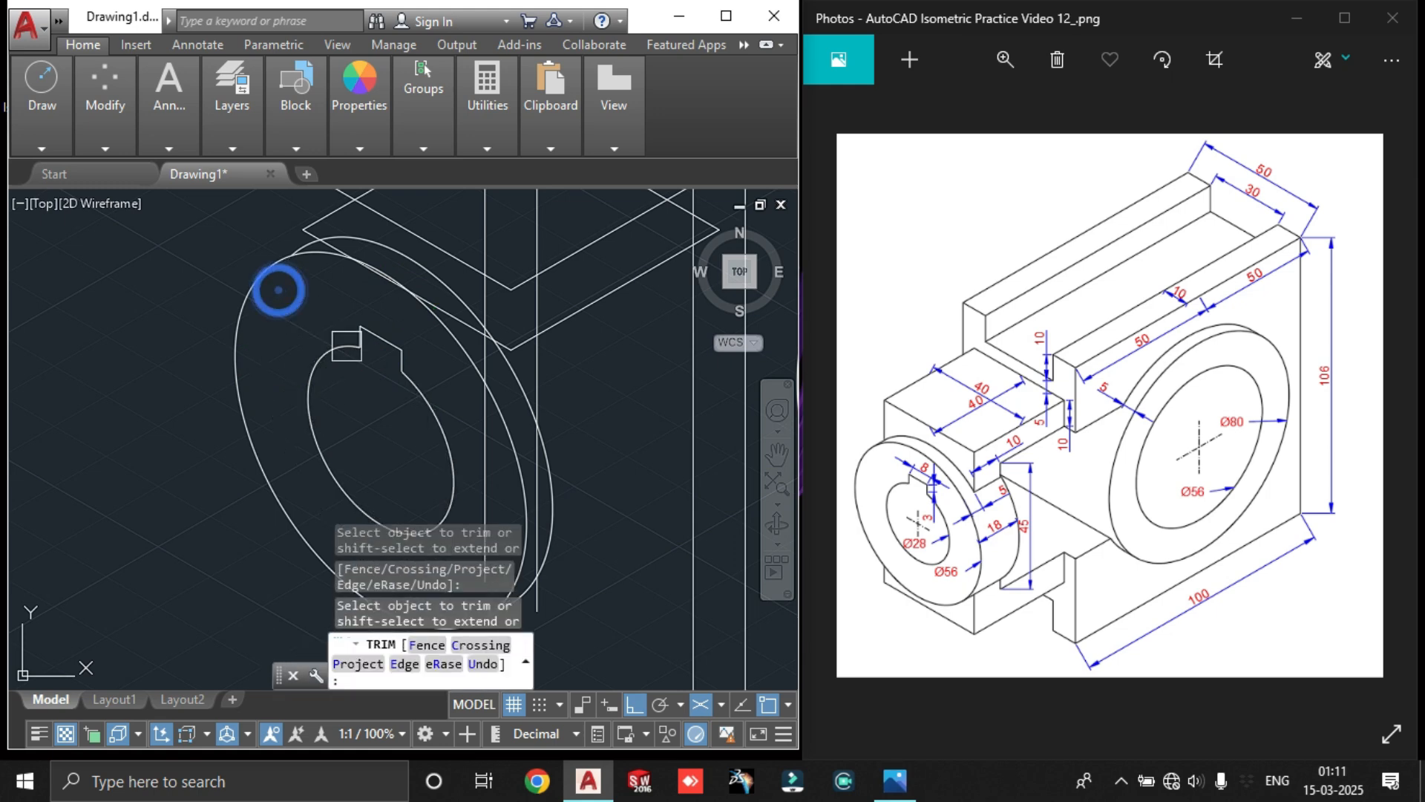
middle_drag(528, 415, 426, 475)
scroll(461, 492, up, 3)
key(Escape)
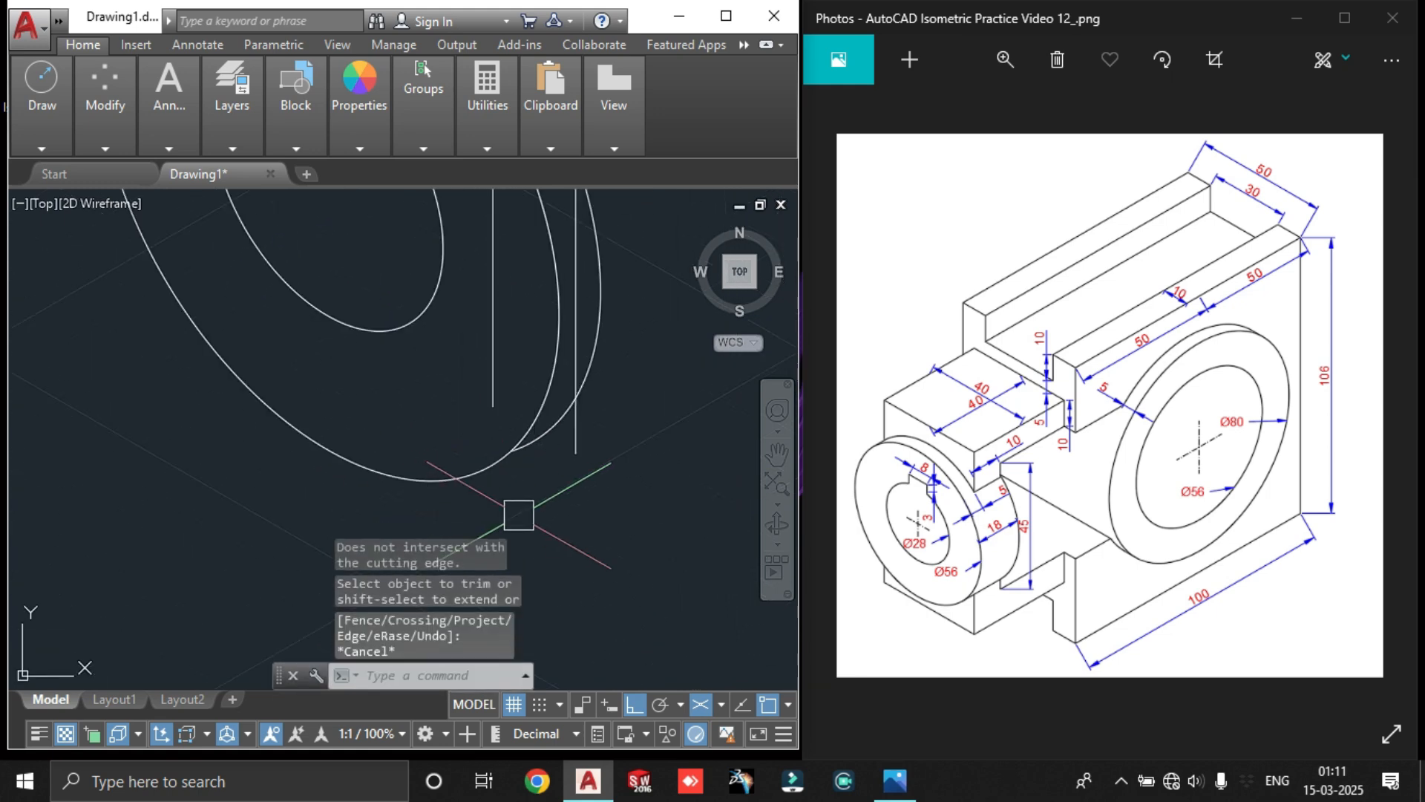
Draw a line about 13.8 units long at 30° from the front circle's lower edge past the rear circle's edge
text(l)
key(Return)
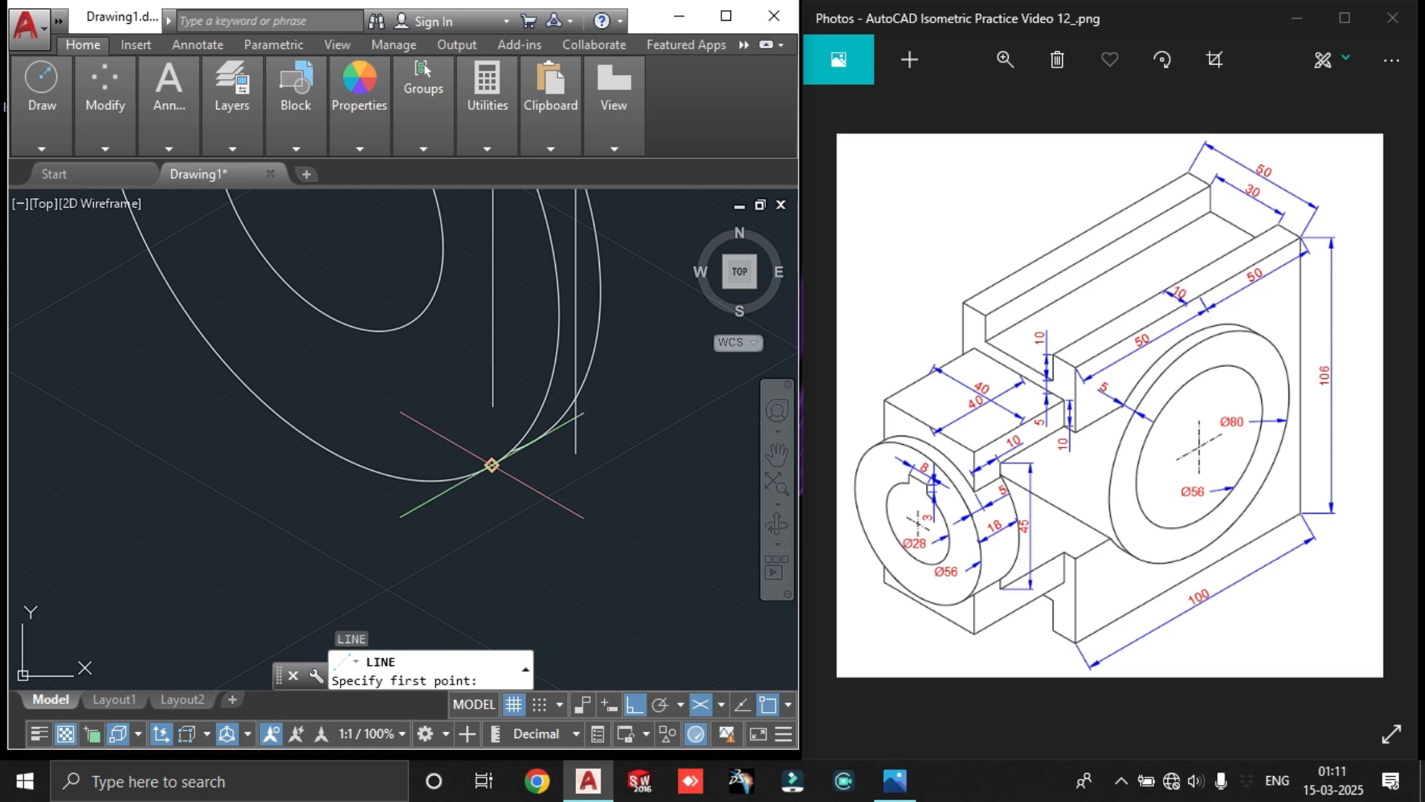
click(488, 466)
scroll(586, 427, up, 4)
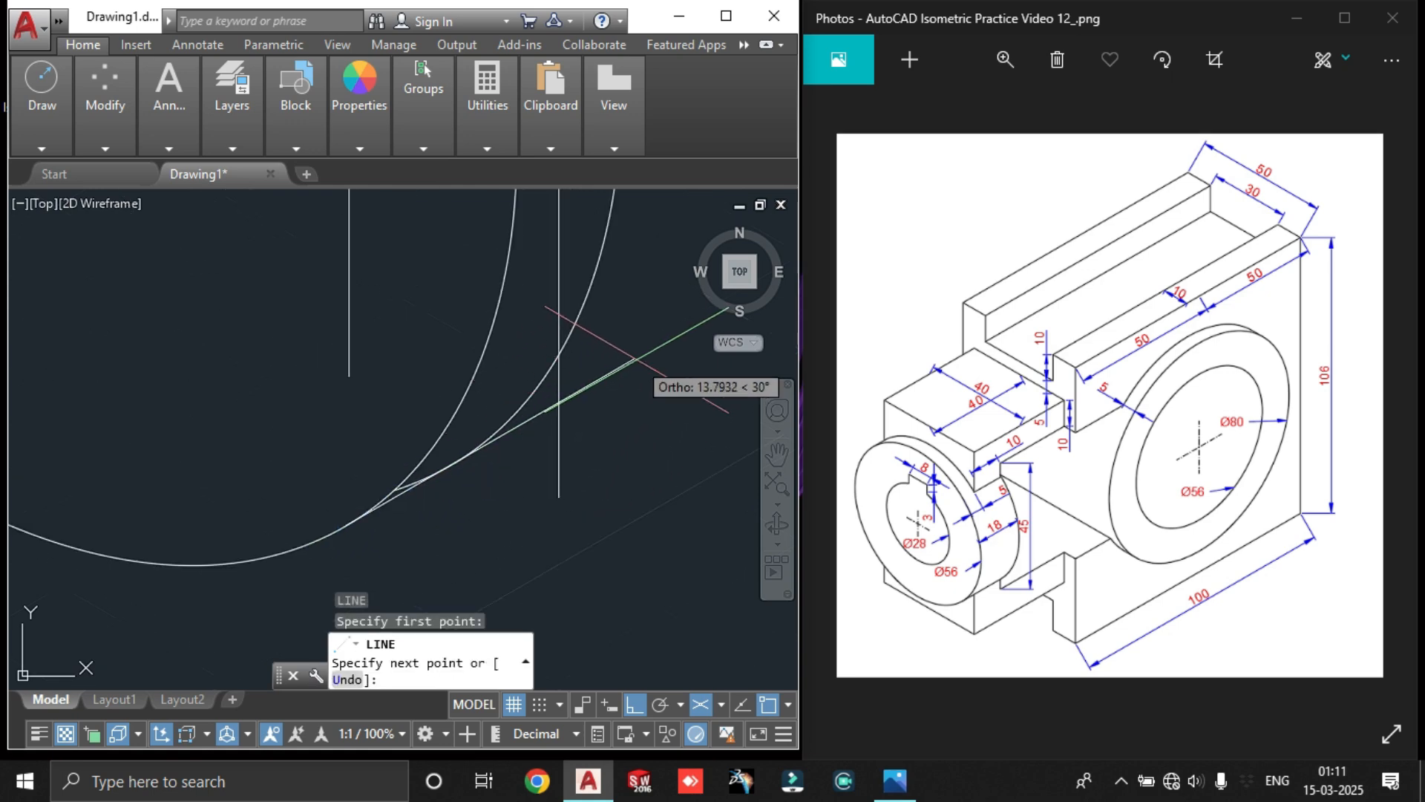
click(635, 359)
key(Return)
Trim the rear circle's leftover end inside the 30° line and the line's stretch between the rear circle and the vertical line
text(tr)
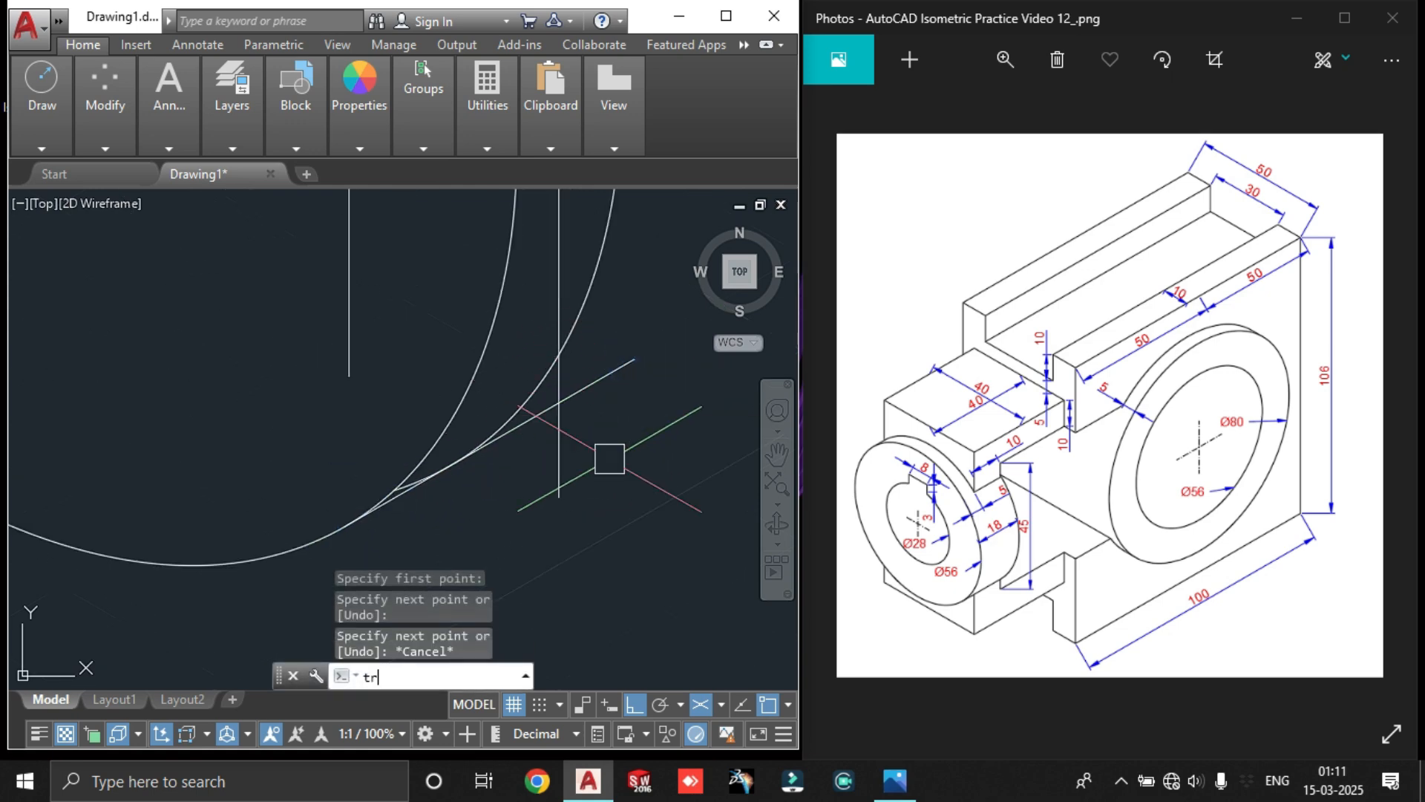
key(Return)
key(Return)
scroll(516, 436, up, 4)
click(507, 434)
scroll(341, 401, up, 3)
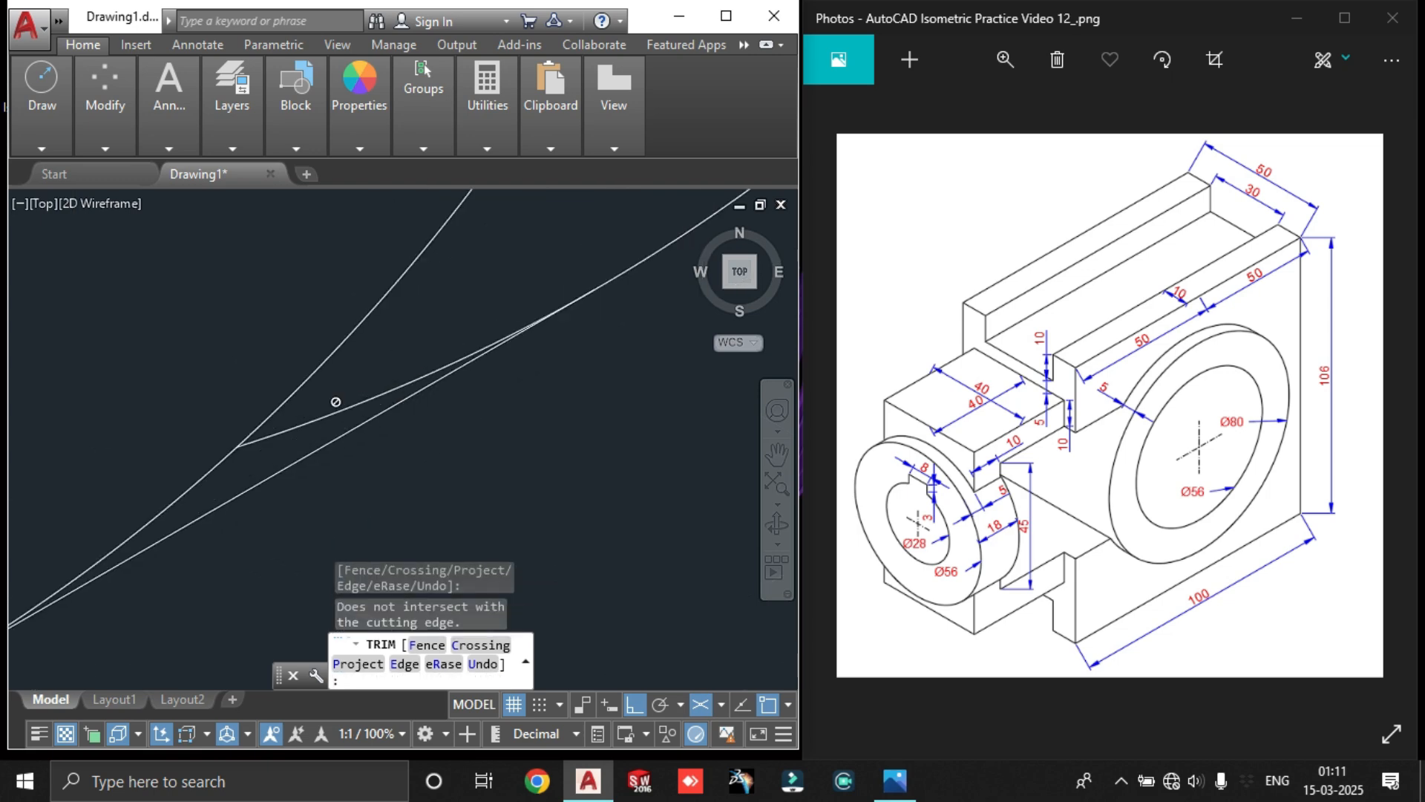
scroll(297, 431, up, 1)
click(297, 431)
scroll(297, 433, down, 5)
click(333, 428)
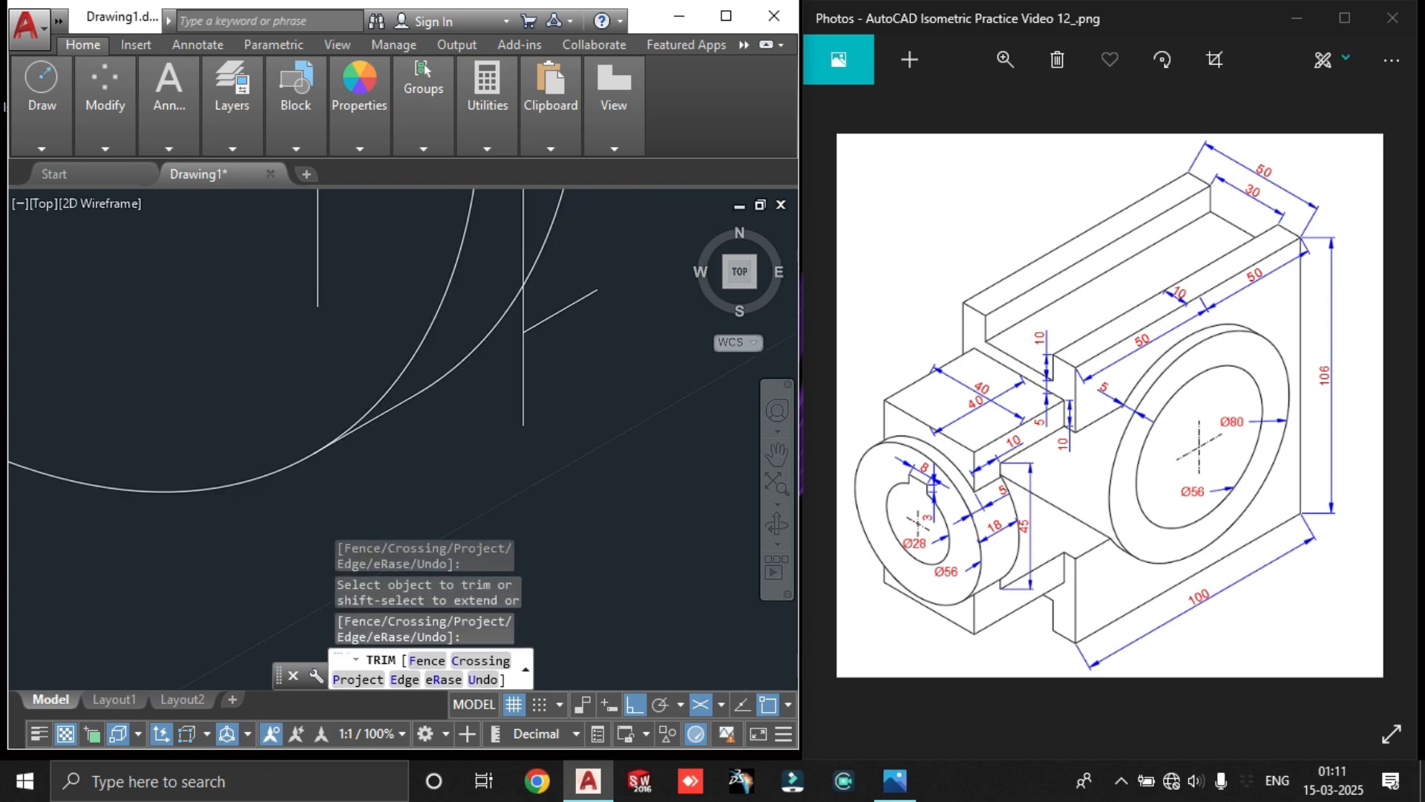
Leave the active Trim and erase the leftover short line beyond the small disc's lower rim
scroll(446, 399, down, 4)
middle_drag(449, 398, 533, 570)
scroll(505, 358, down, 2)
scroll(557, 464, up, 6)
key(Escape)
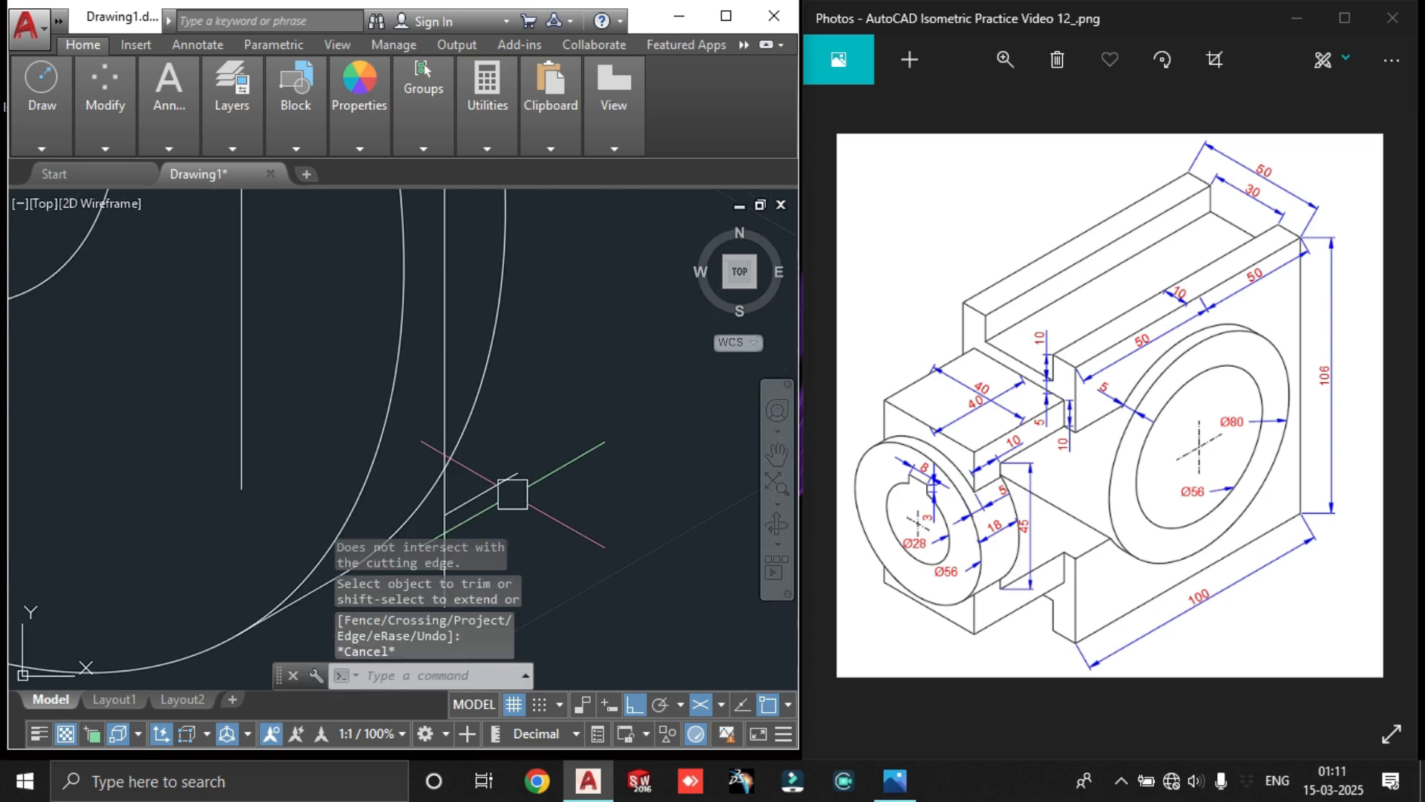
click(503, 487)
key(Delete)
scroll(560, 375, down, 3)
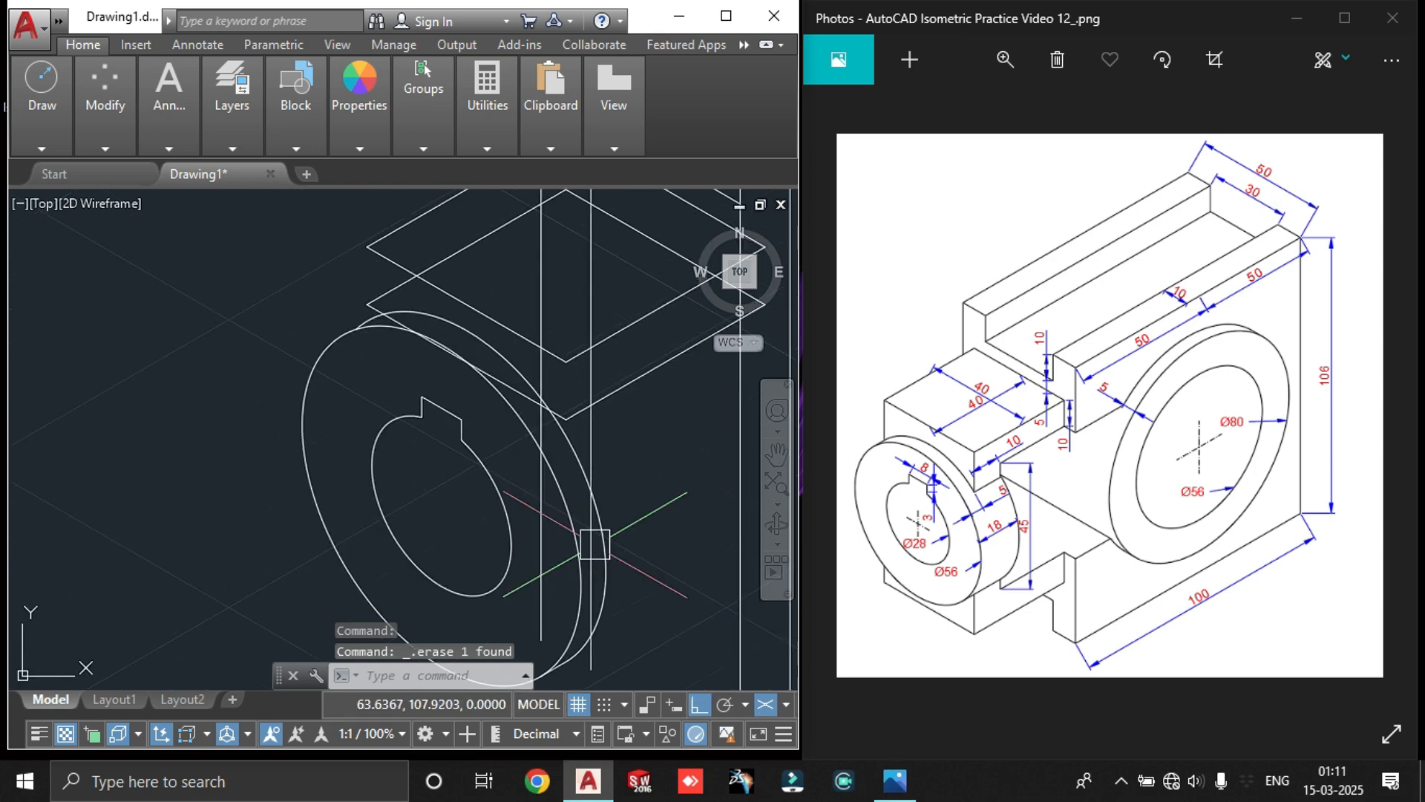
Draw a 30° tangent line joining the front and rear outlines at the small disc's upper rim
scroll(398, 376, up, 4)
text(l)
key(Return)
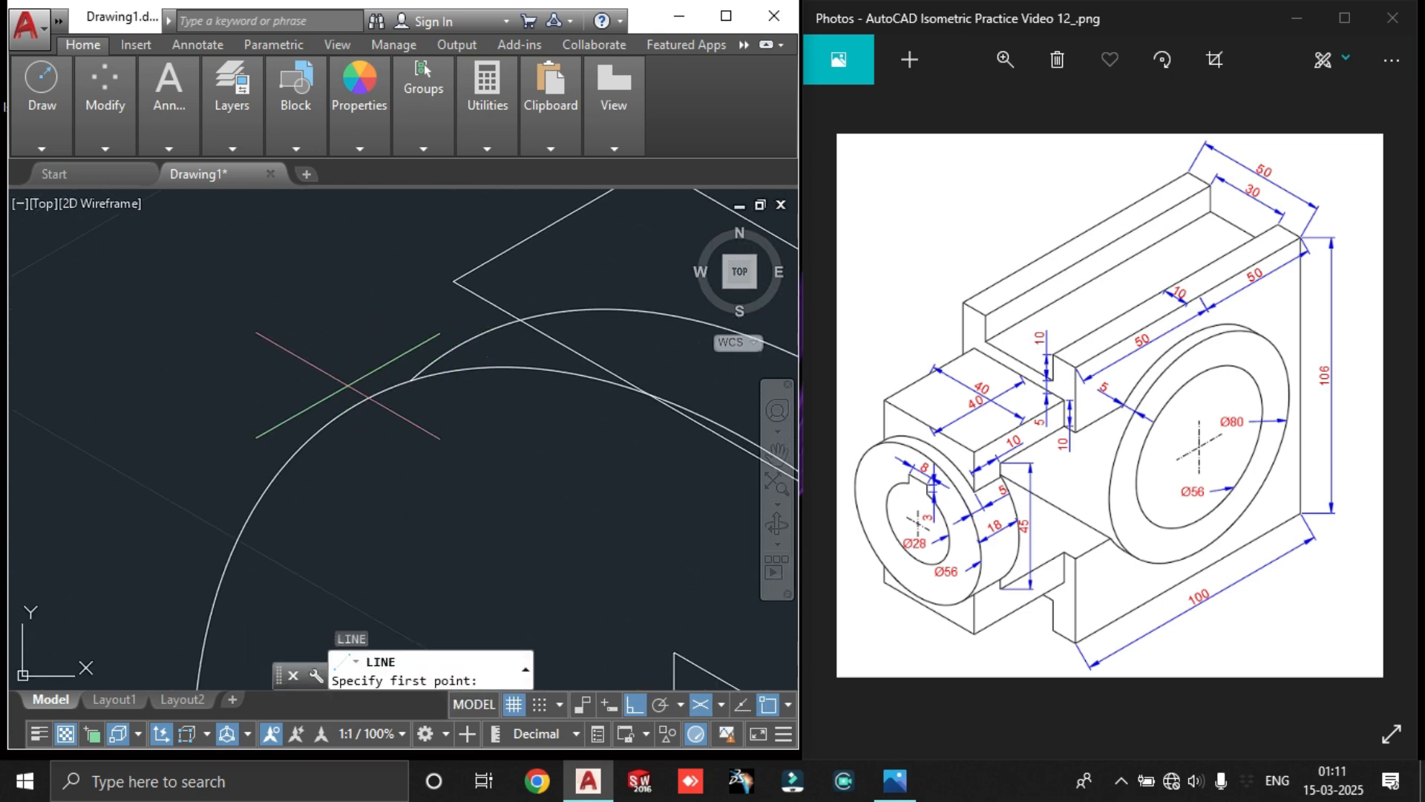
click(357, 403)
scroll(357, 401, up, 3)
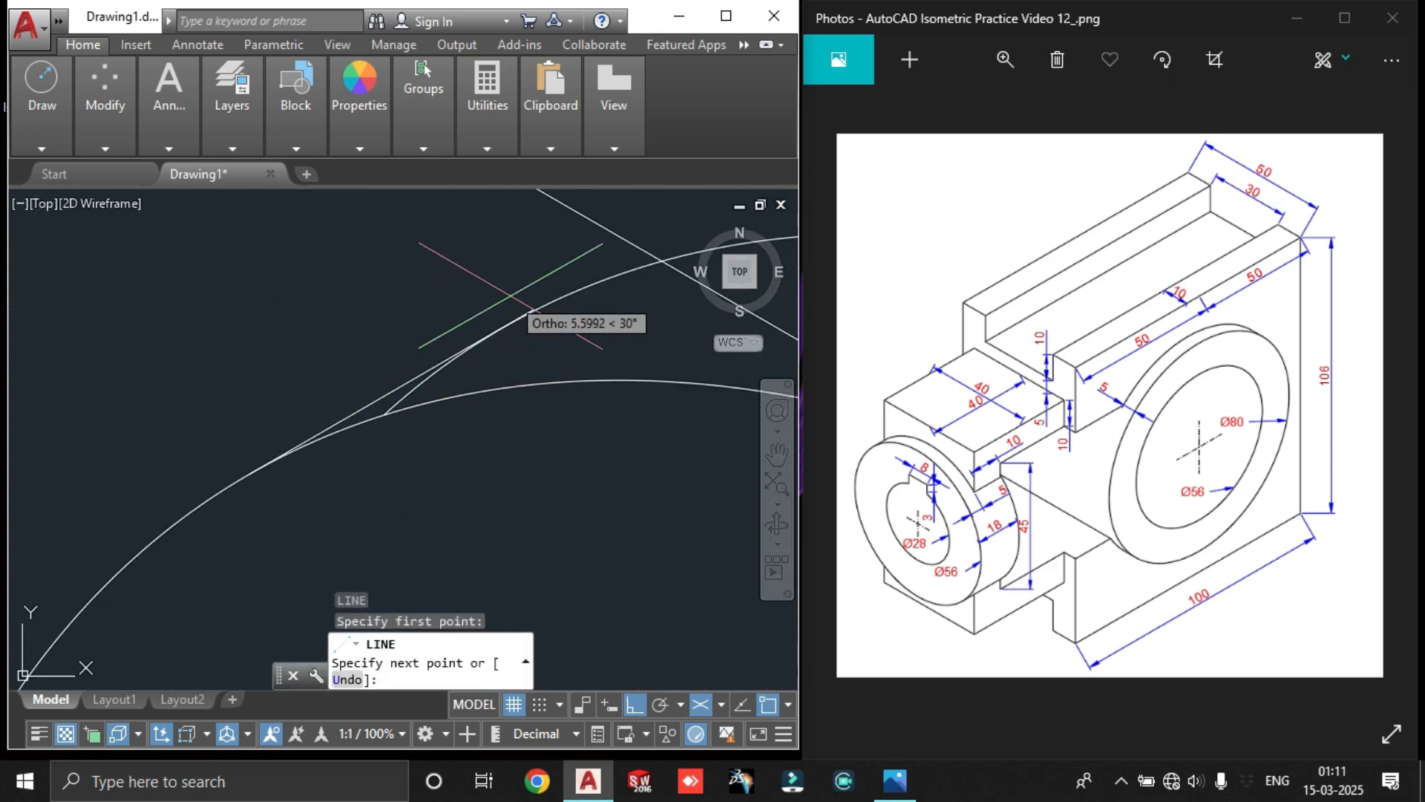
scroll(371, 274, up, 2)
scroll(413, 302, up, 2)
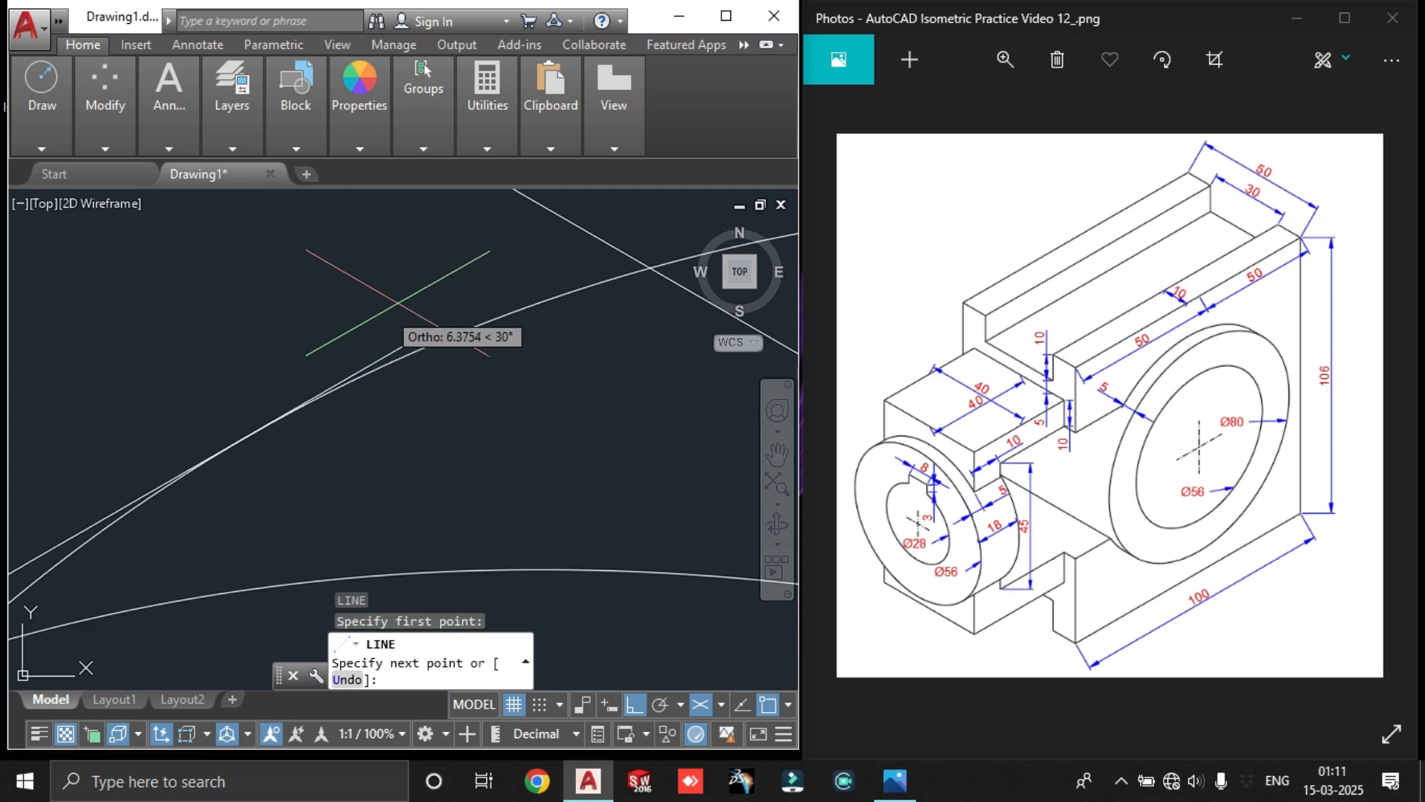
key(Escape)
Trim the end of the upper tangent line that runs past the small disc's rear outline
text(tr)
key(Return)
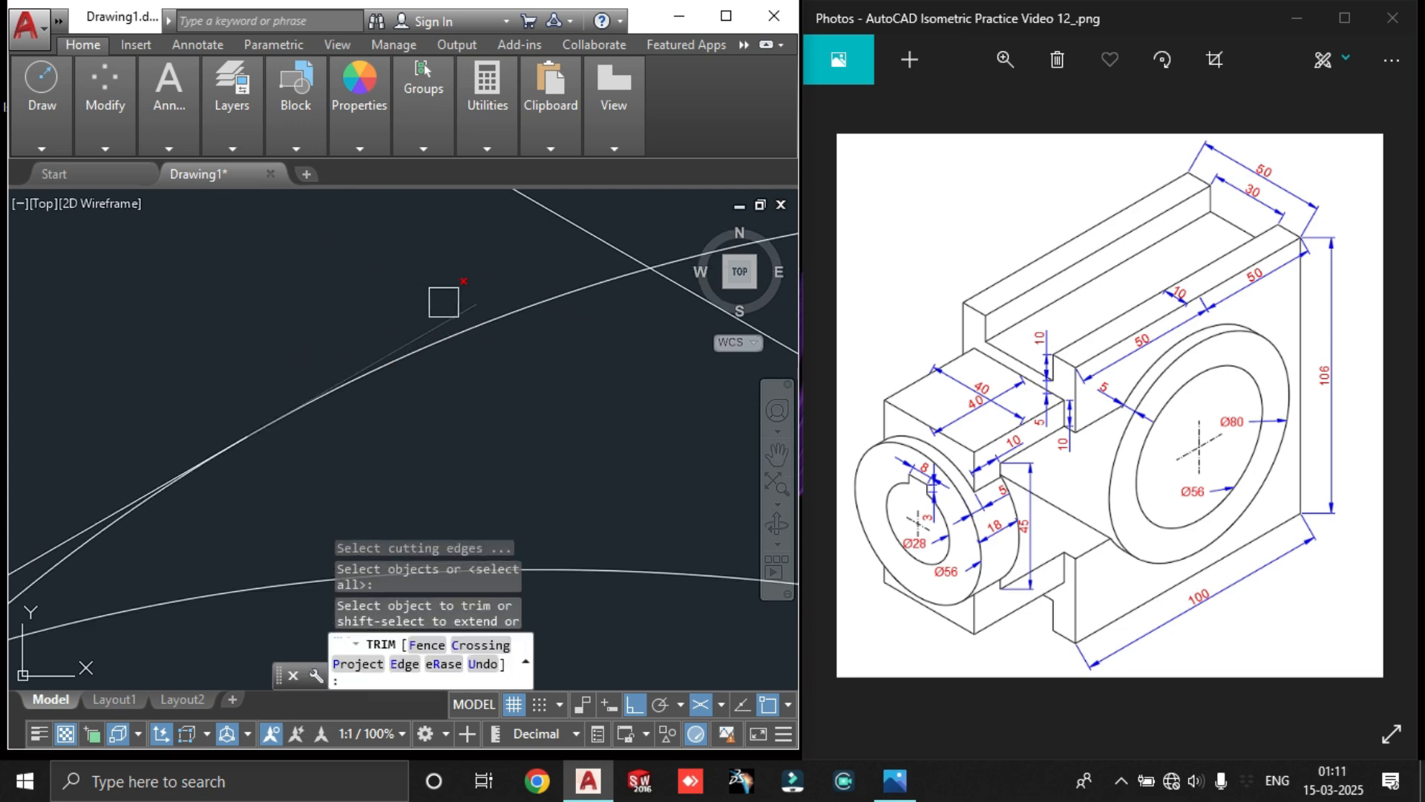
click(445, 305)
key(Escape)
scroll(416, 293, down, 4)
scroll(273, 463, up, 2)
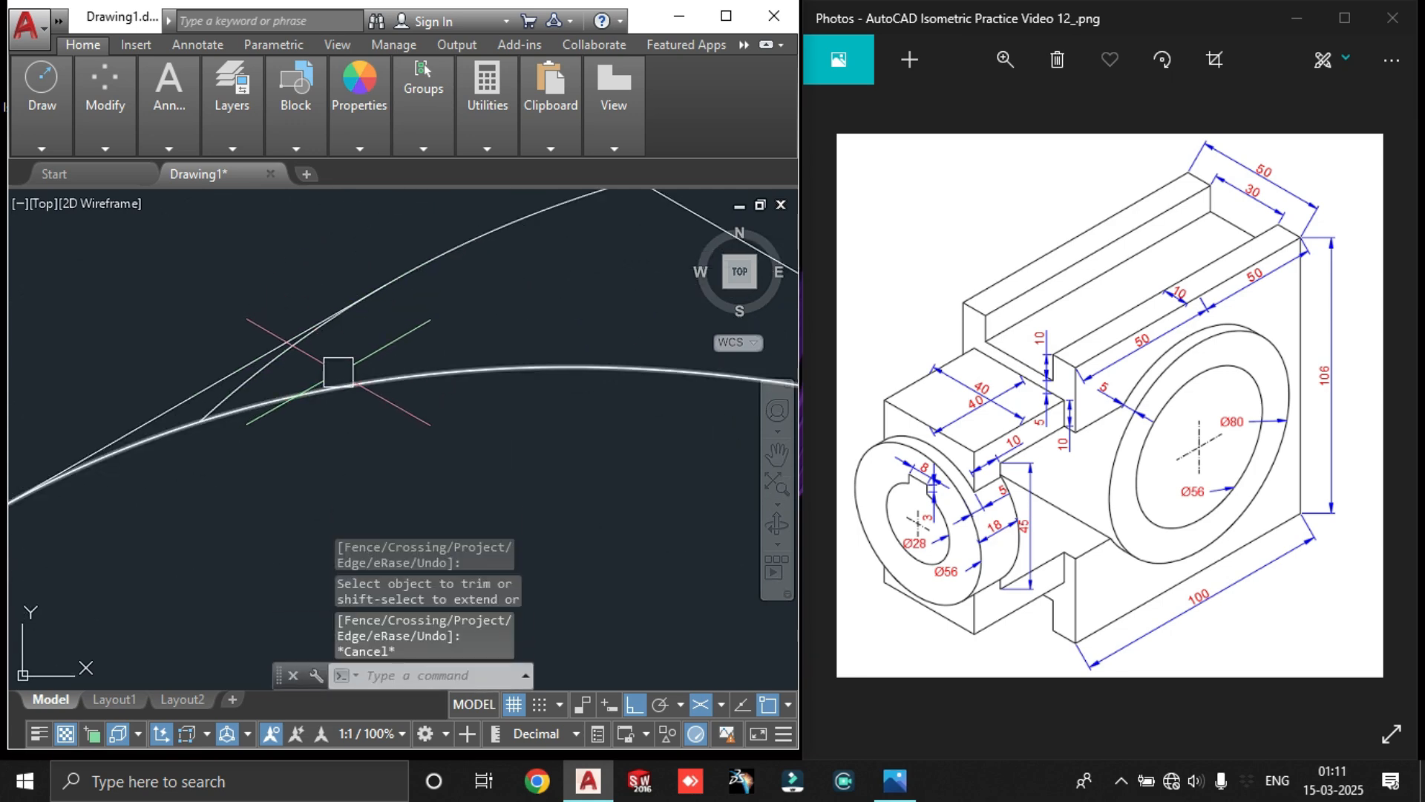
Trim the piece of the small disc's rear arc lying between the upper tangent line and the front ellipse
text(tr)
key(Return)
key(Return)
click(314, 355)
scroll(288, 365, up, 2)
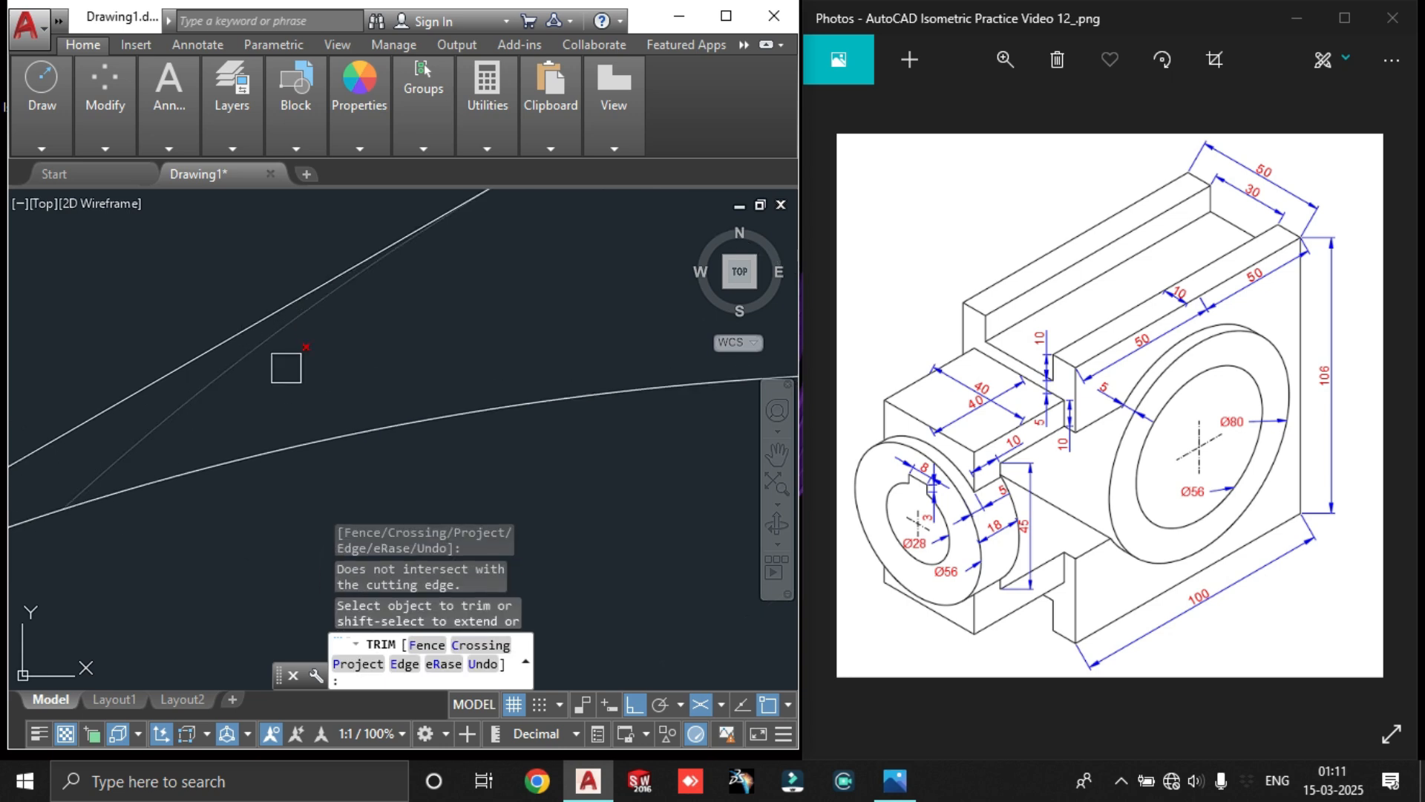
key(Escape)
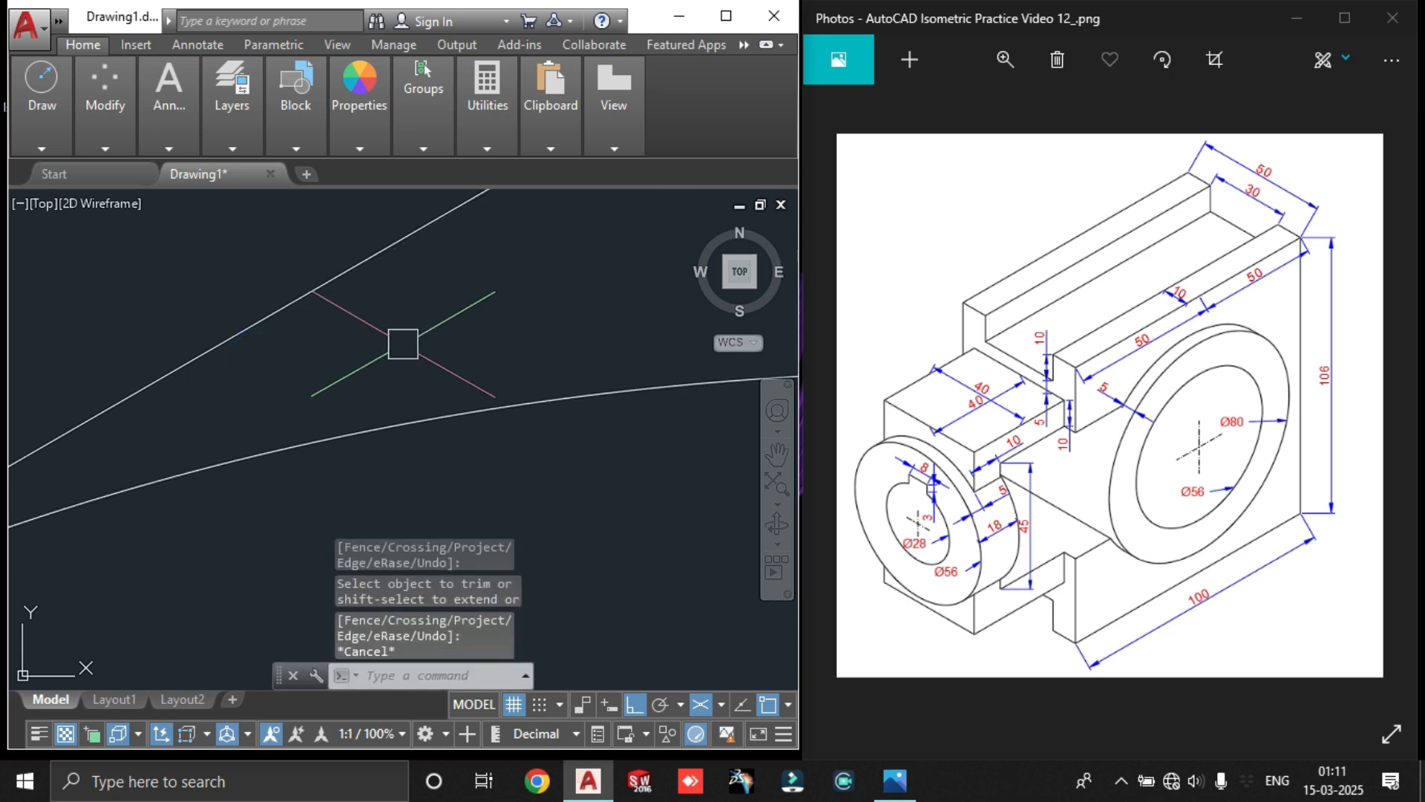
scroll(386, 359, down, 3)
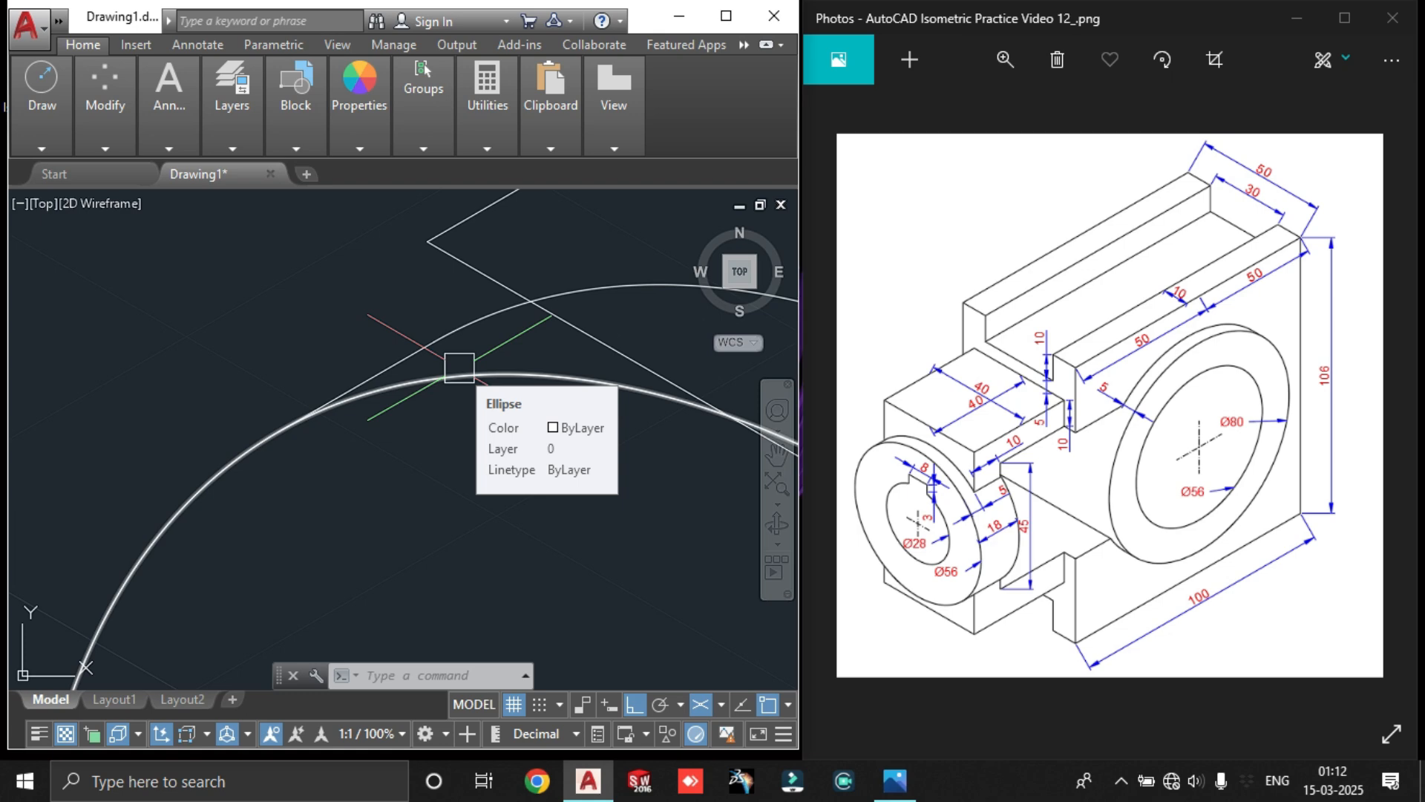
Review the enabled object snap modes in the drafting settings, particularly Quadrant, and accept the settings
text(os)
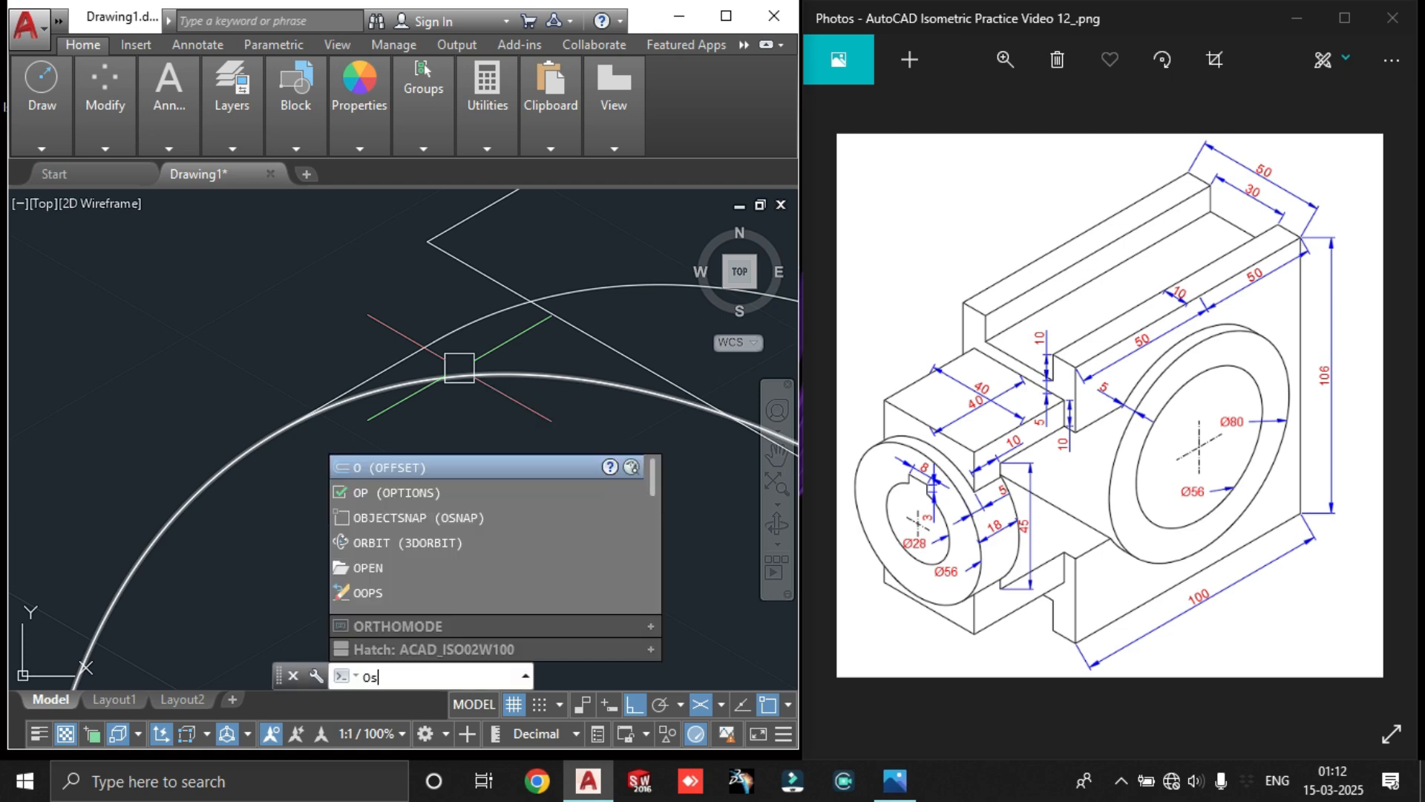
key(Return)
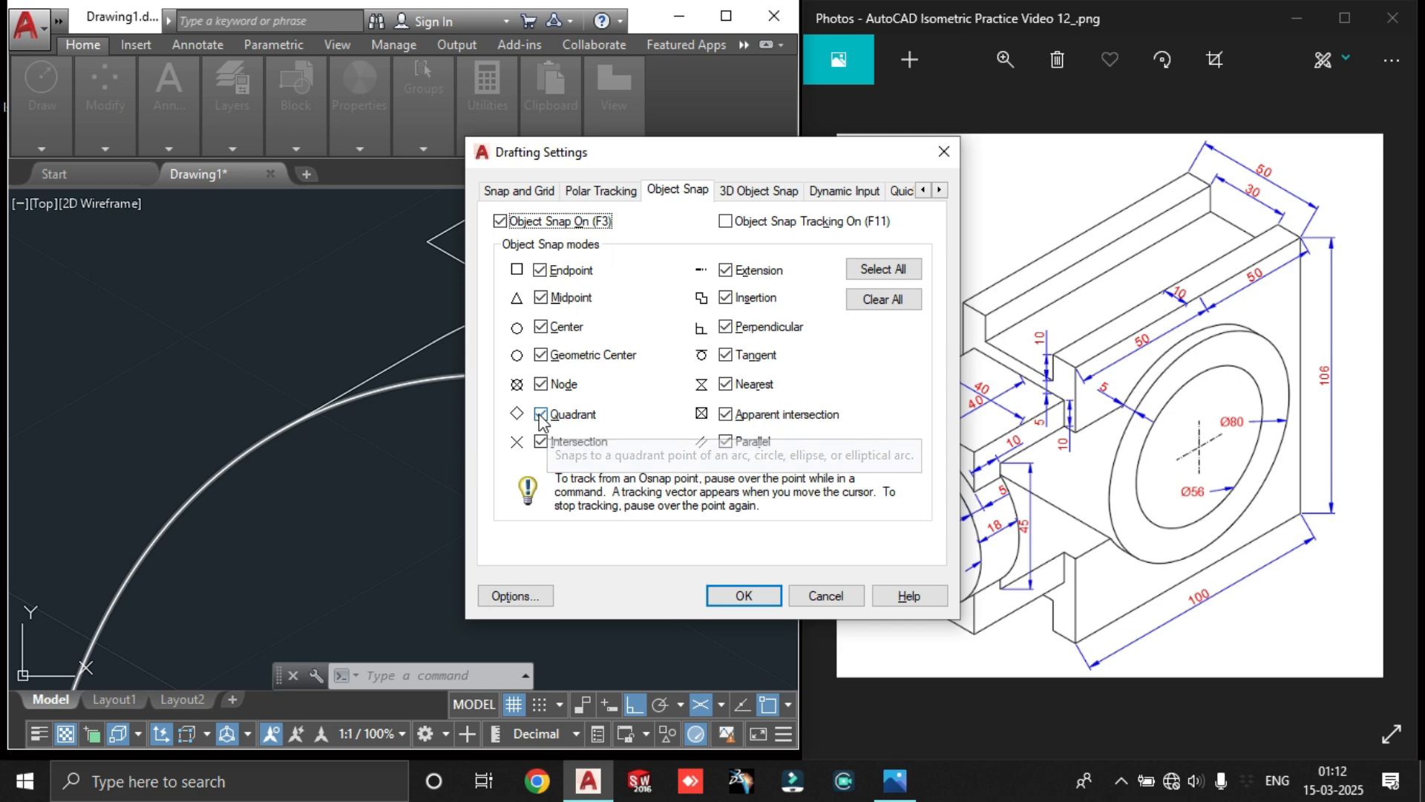
click(718, 595)
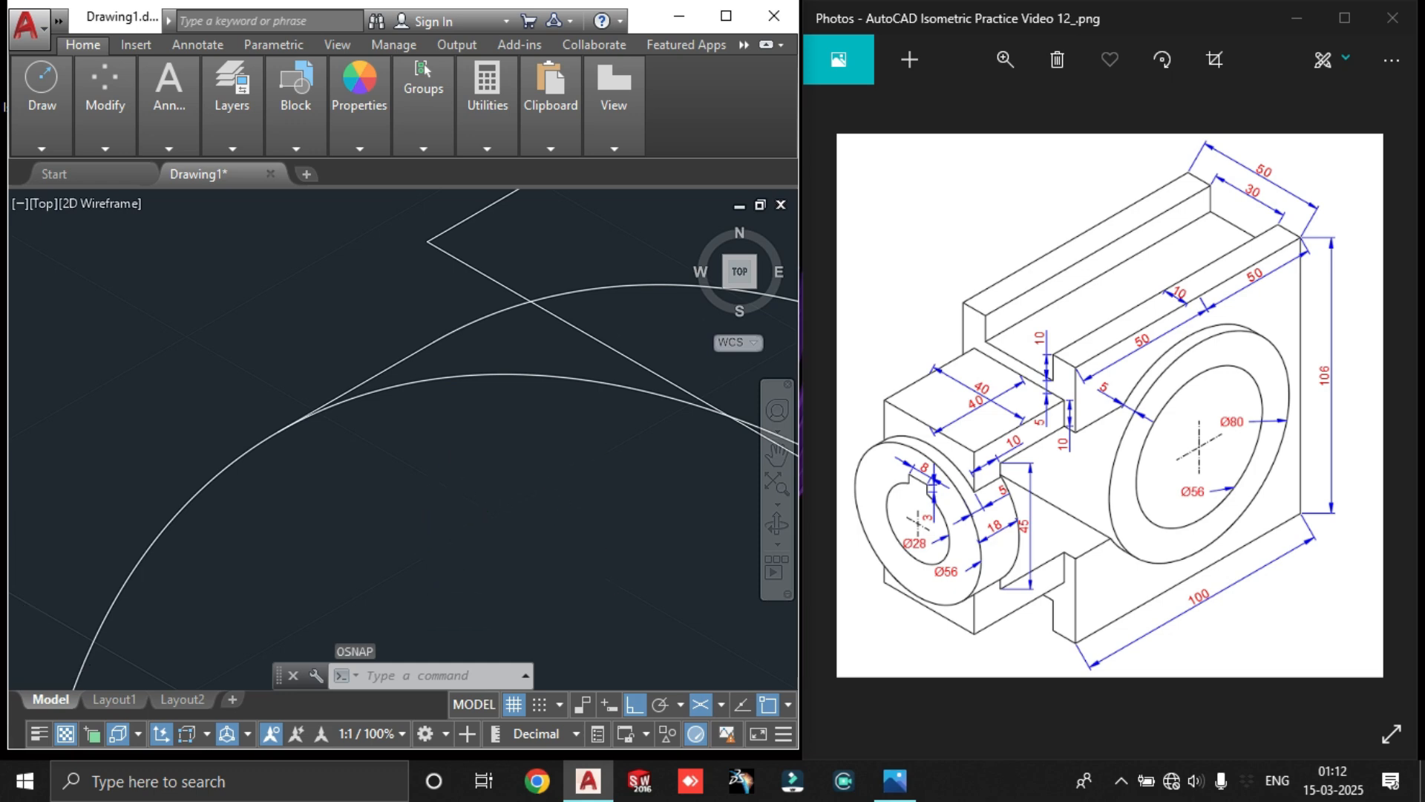
scroll(308, 536, down, 8)
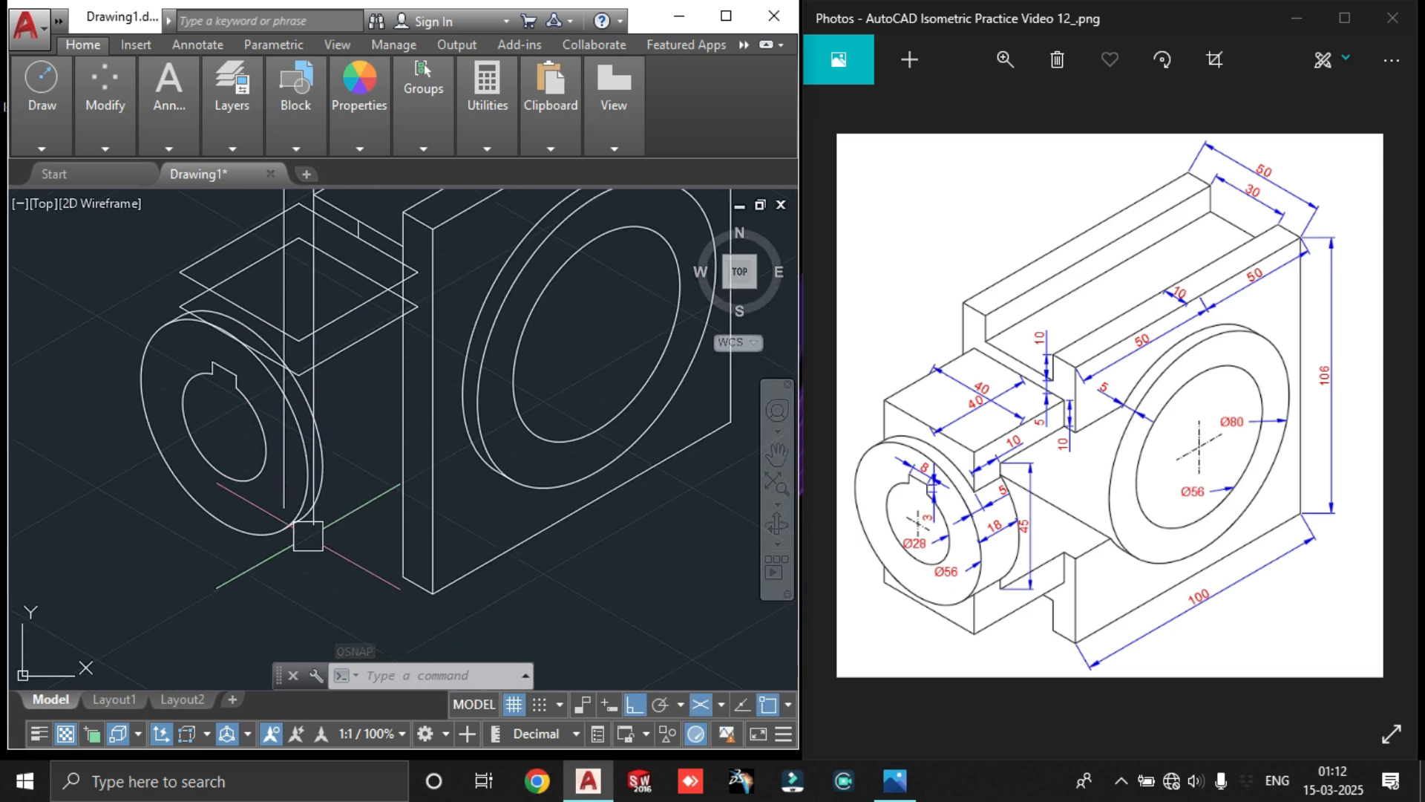
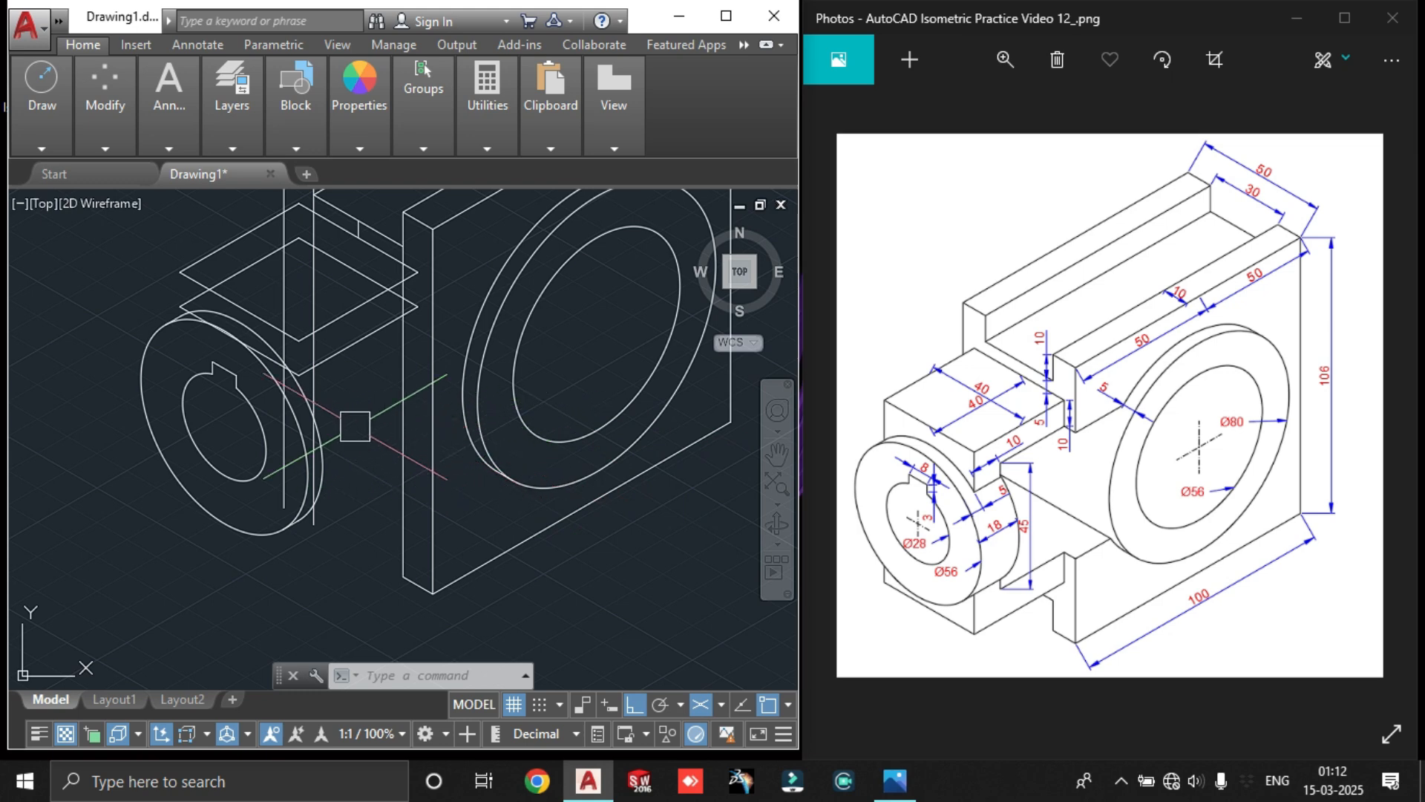
scroll(321, 411, up, 6)
middle_drag(287, 420, 382, 411)
scroll(371, 429, down, 4)
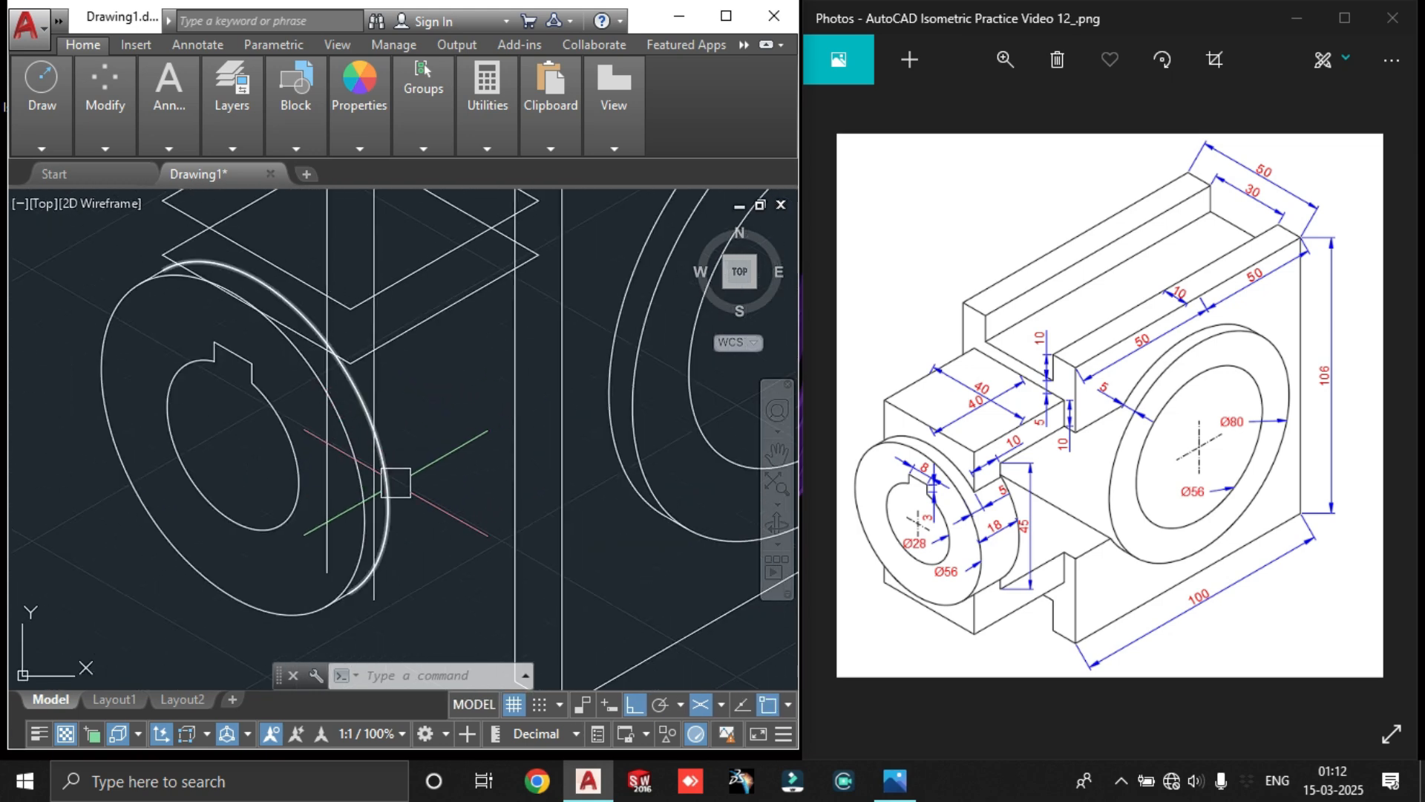
click(396, 483)
text(mleader)
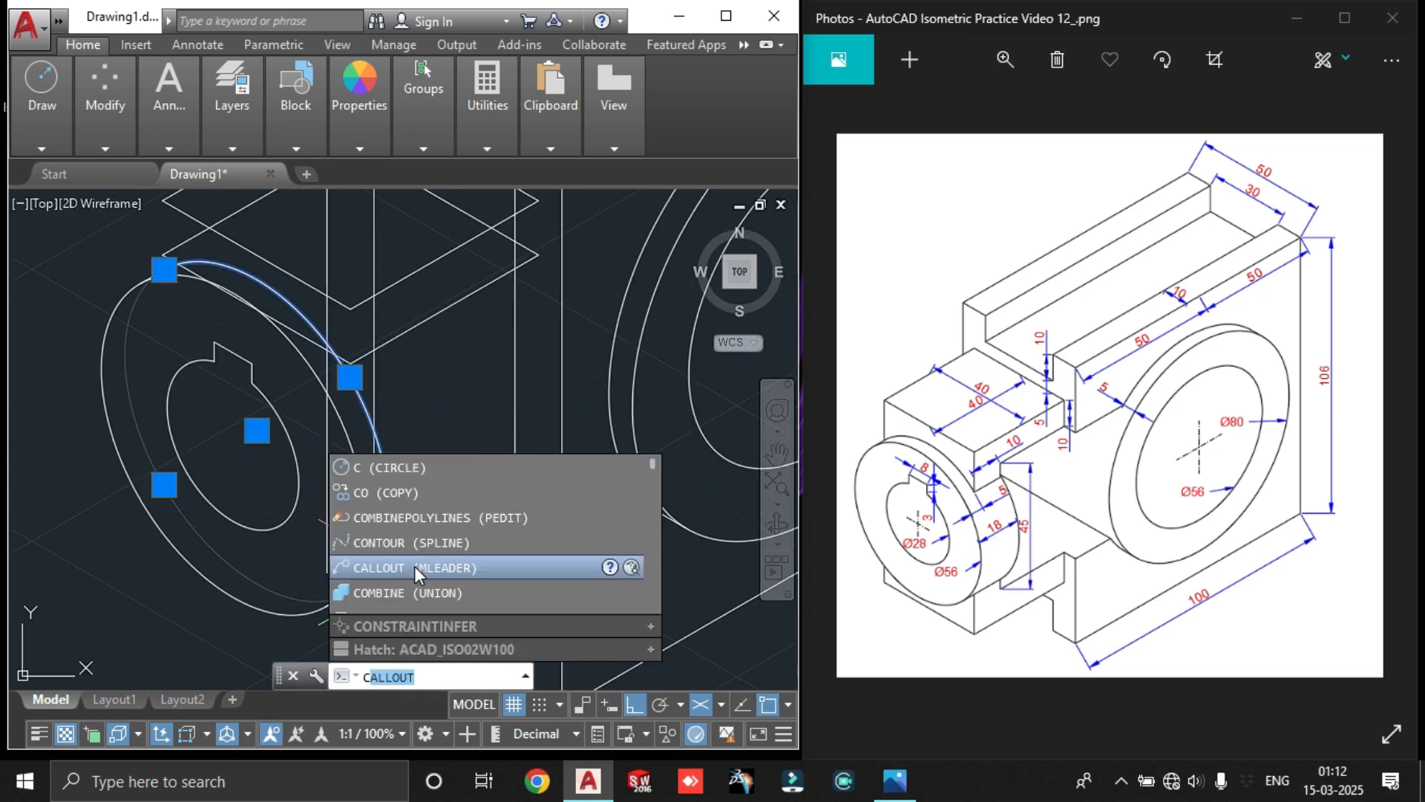
key(Return)
scroll(367, 348, down, 4)
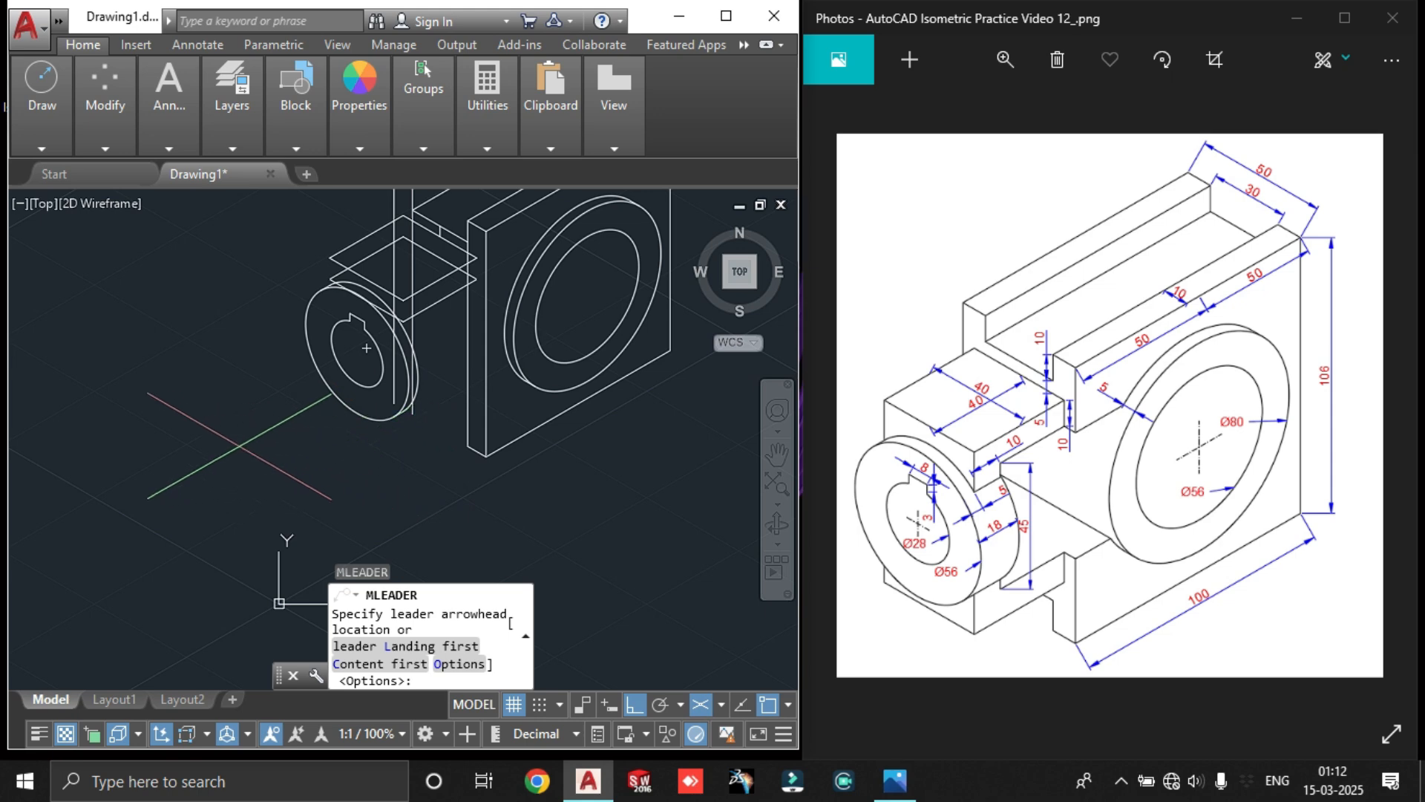
key(Escape)
Copy the small disc's rear arc 13 mm along the 30° axis towards the main block
scroll(408, 356, up, 6)
click(463, 343)
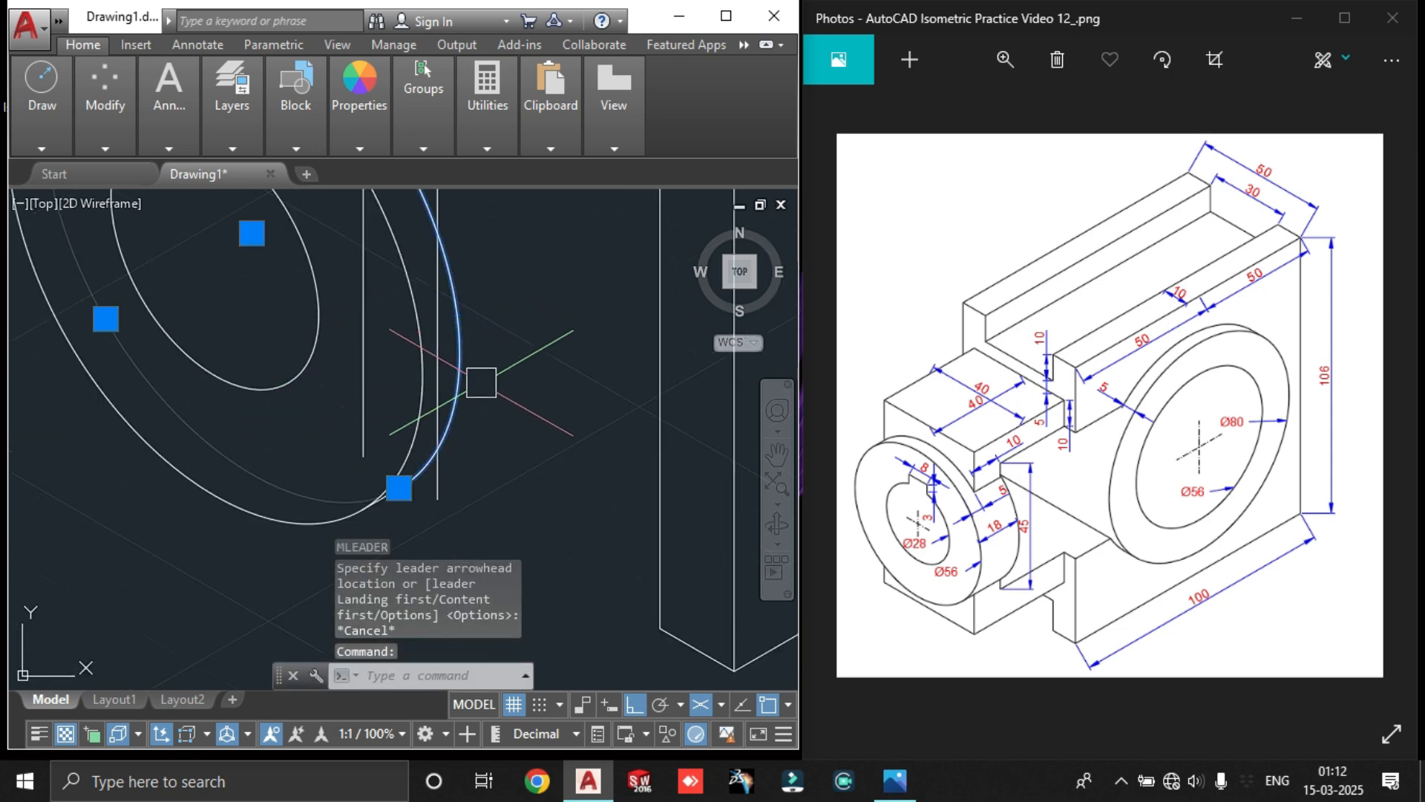
text(co)
key(Return)
scroll(458, 444, down, 4)
click(133, 489)
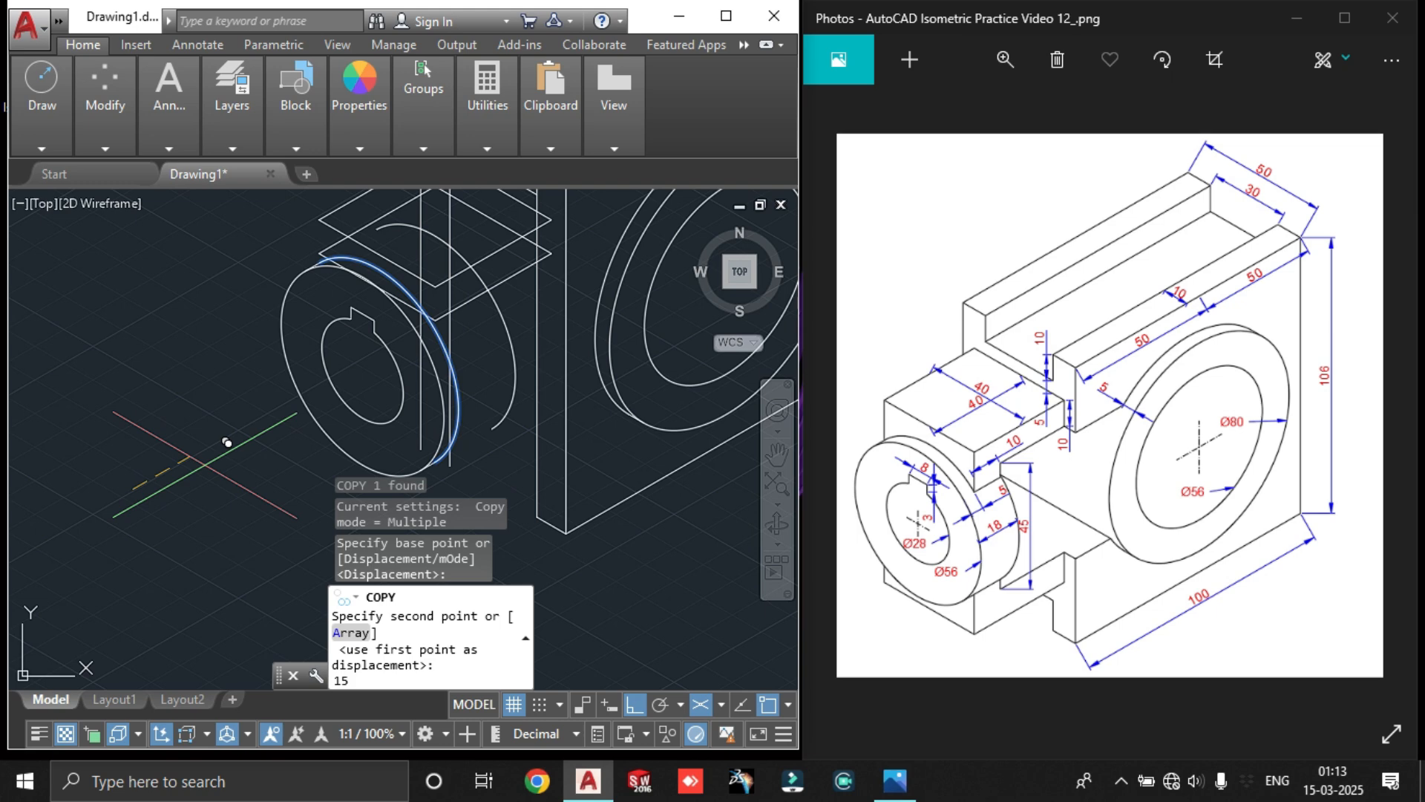
key(Return)
scroll(442, 315, up, 5)
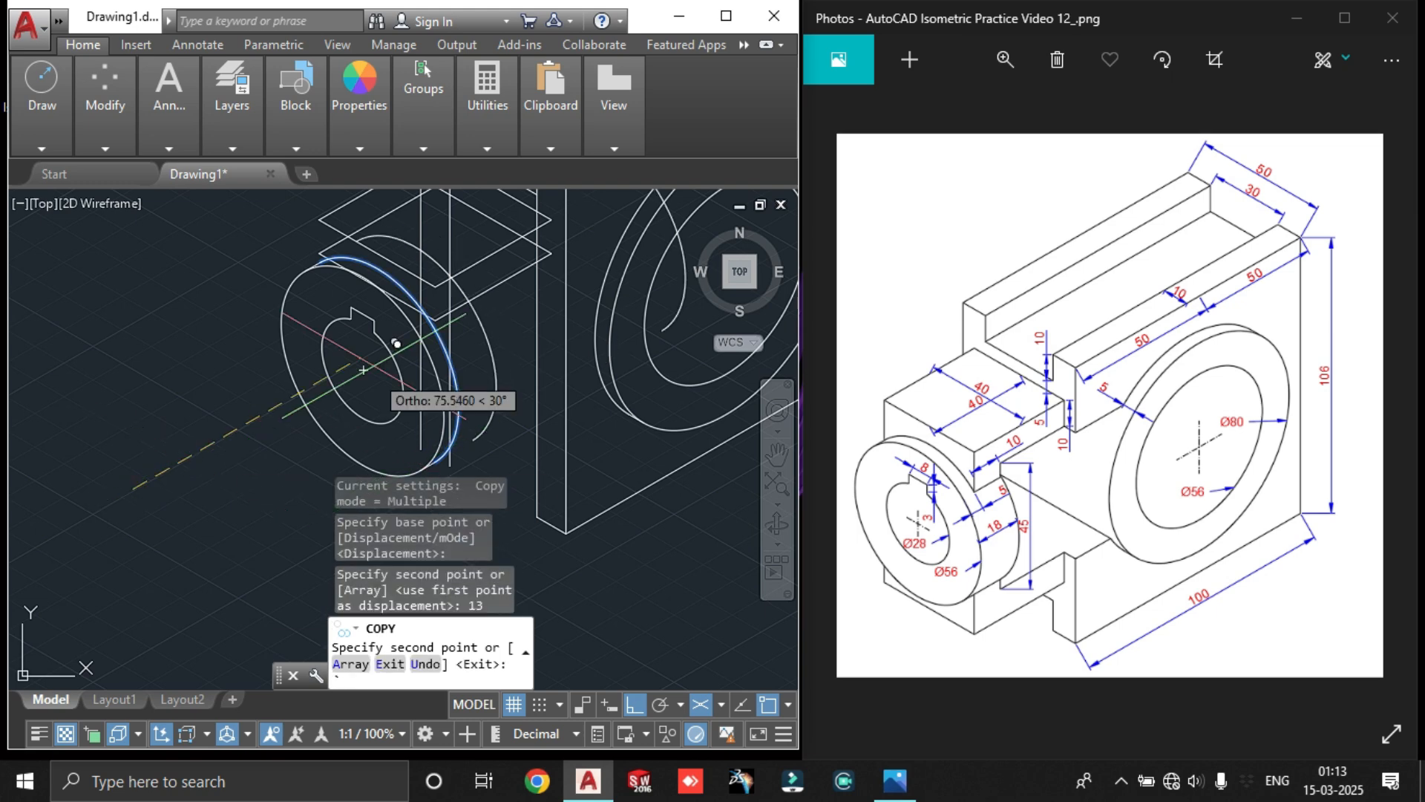
key(Escape)
Trim the main block's two vertical lines where they meet the top edges of the small box above the disc
middle_drag(472, 325, 484, 325)
scroll(504, 342, up, 2)
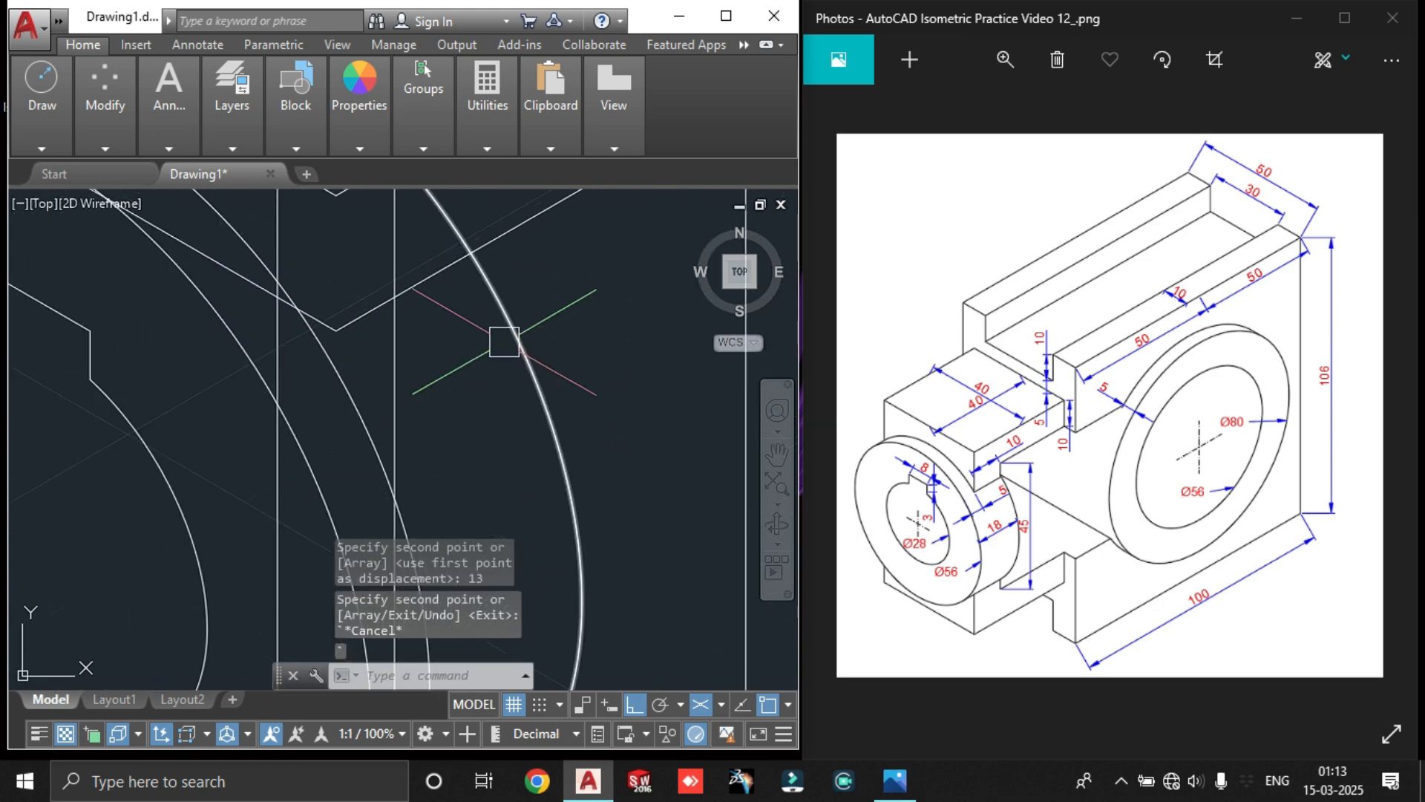
scroll(505, 343, down, 3)
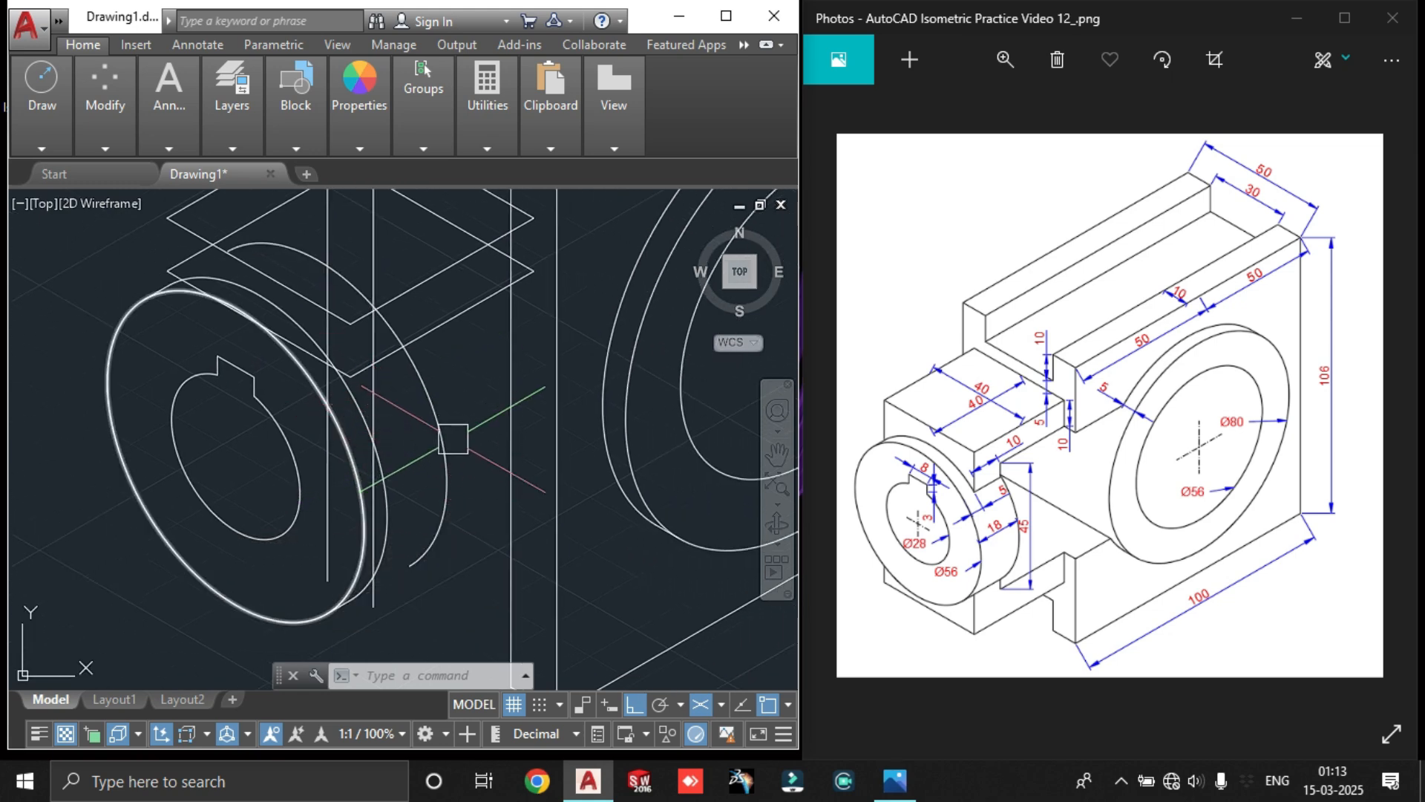
middle_drag(306, 386, 413, 461)
middle_drag(451, 408, 325, 431)
mouse_move(367, 387)
middle_down()
mouse_move(414, 360)
mouse_move(414, 391)
middle_up()
scroll(413, 311, down, 2)
text(tr)
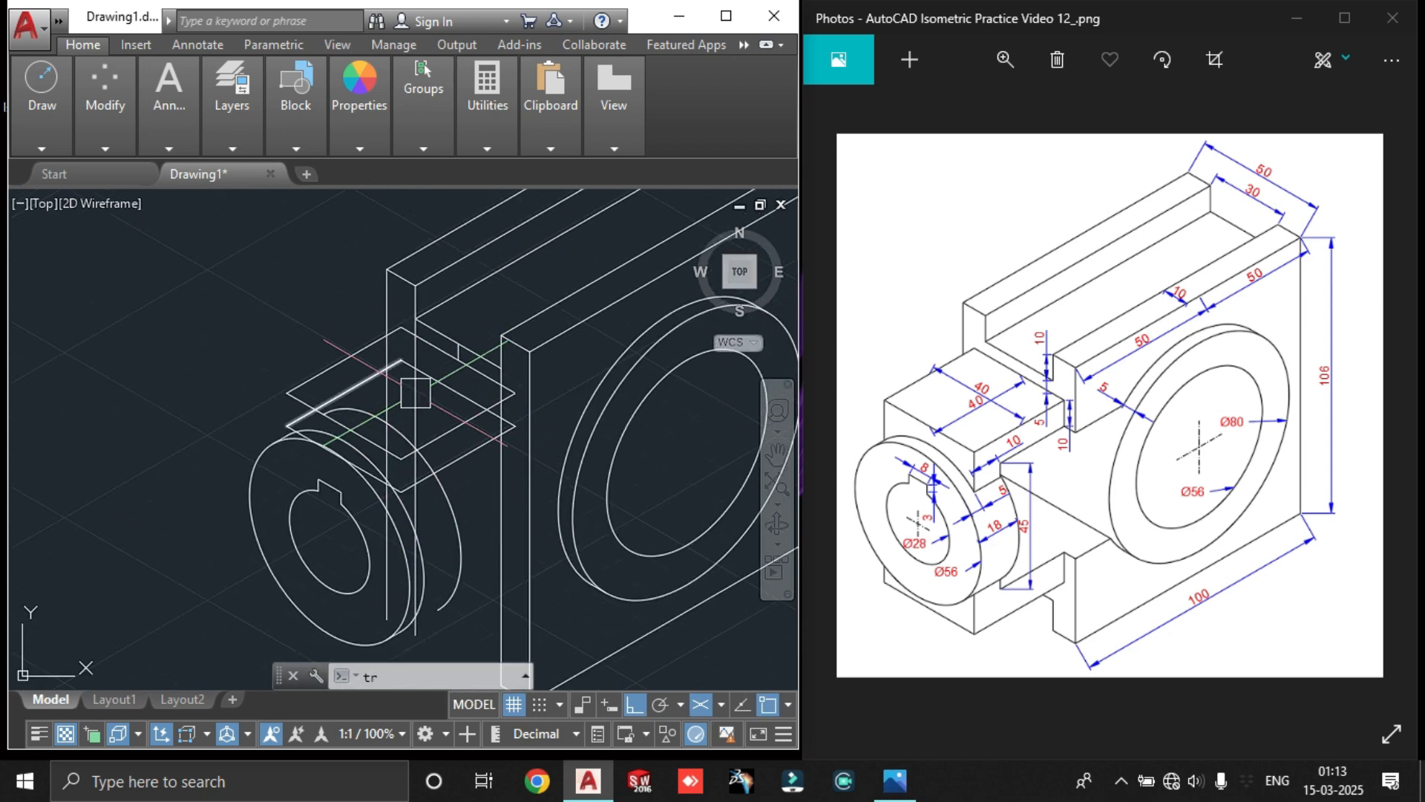
key(Return)
scroll(408, 334, up, 3)
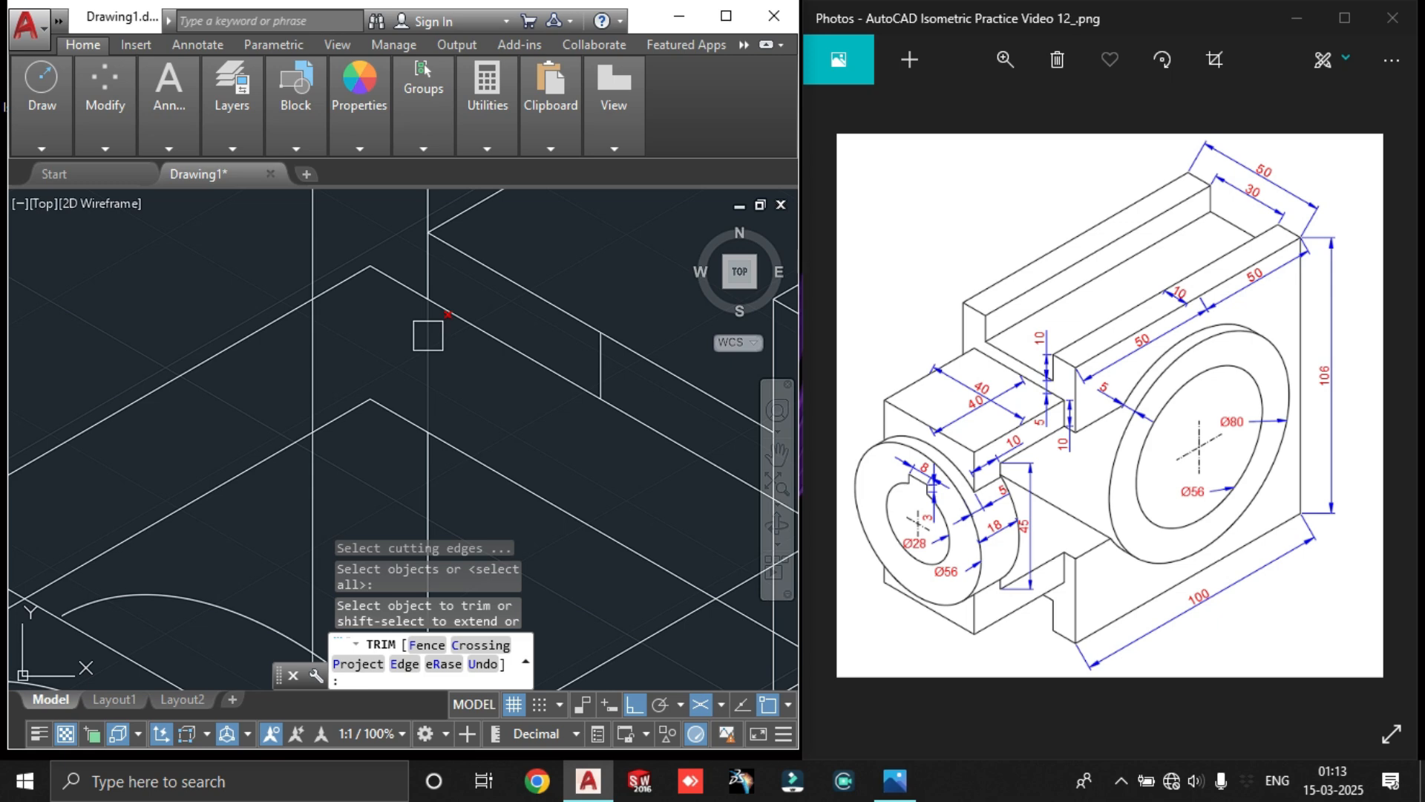
click(421, 259)
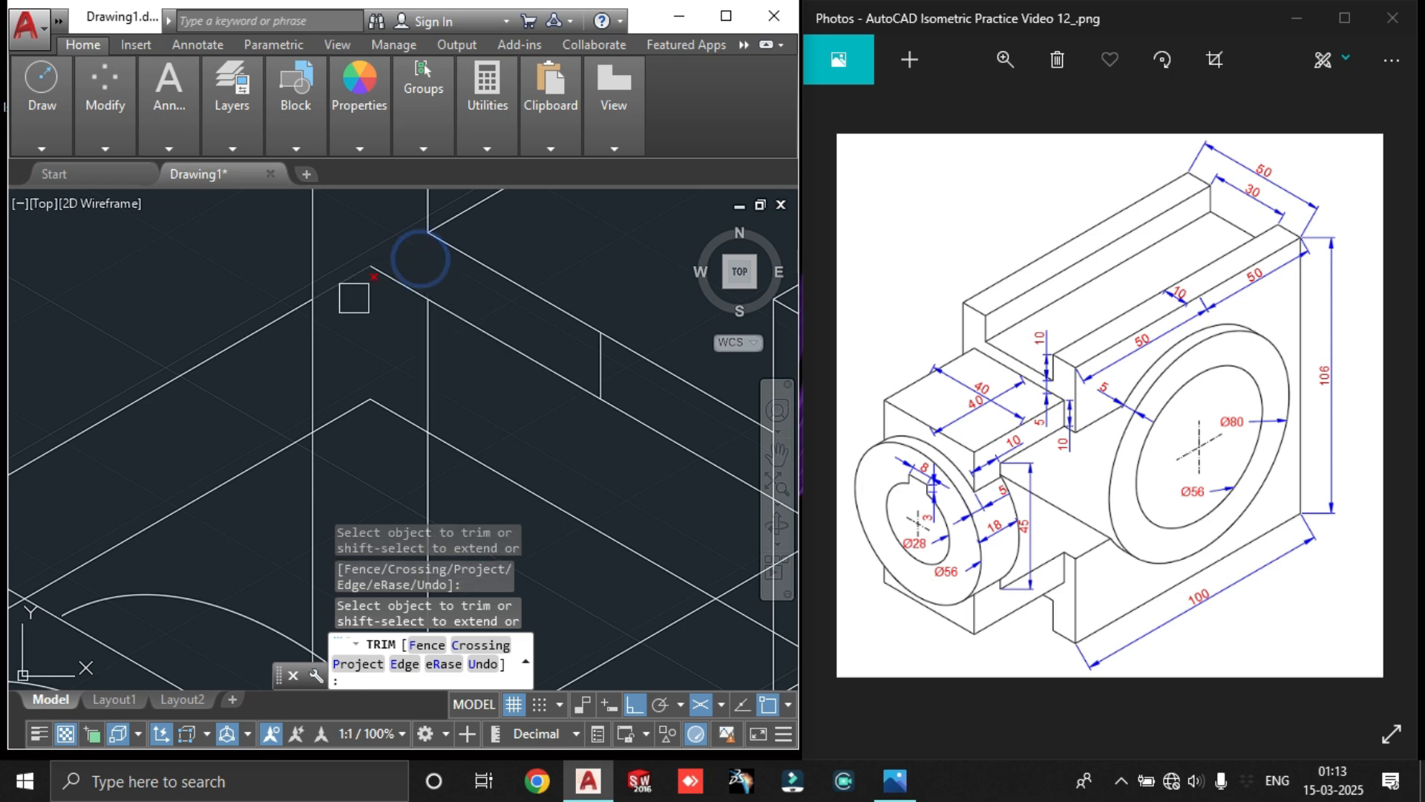
key(Escape)
scroll(413, 343, down, 2)
Erase the two leftover vertical lines running down through the small box and the disc
click(416, 346)
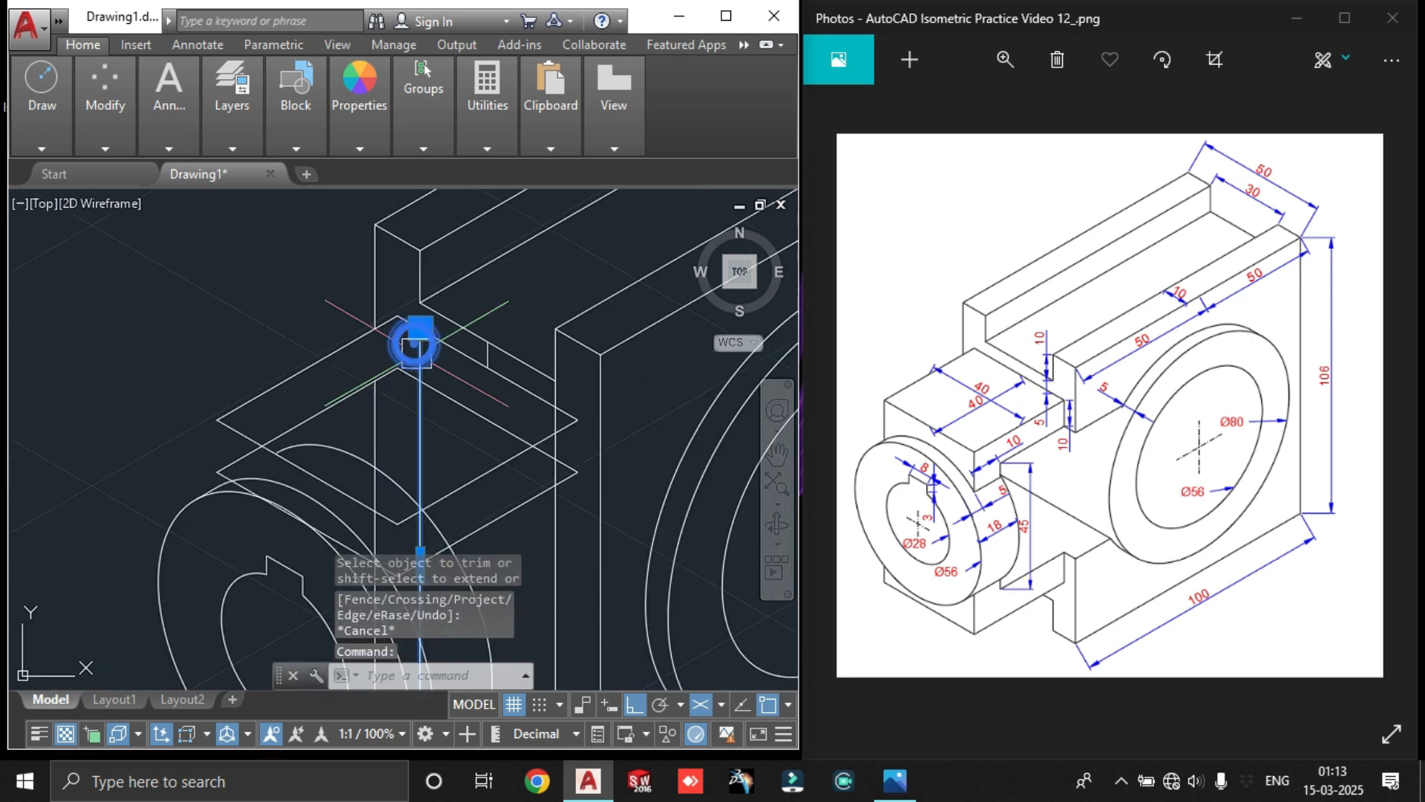
scroll(425, 367, down, 1)
mouse_move(434, 404)
middle_down()
mouse_move(412, 334)
mouse_move(360, 356)
middle_up()
key(Delete)
scroll(380, 373, up, 1)
scroll(367, 331, up, 1)
click(347, 287)
key(Delete)
scroll(372, 318, down, 3)
Erase the short vertical line between the slot's lower edge and the small box's rear top edge
scroll(360, 356, up, 3)
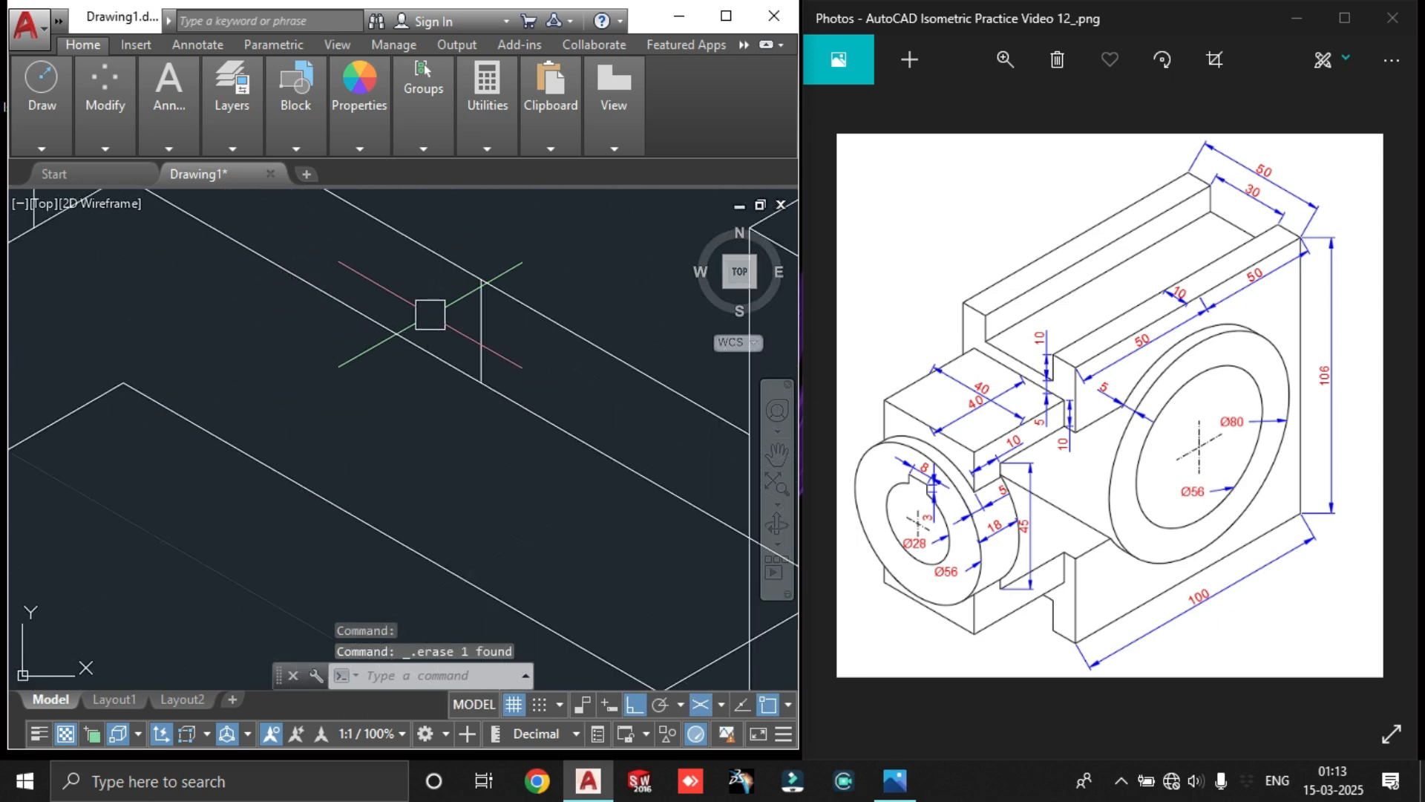
click(469, 327)
key(Delete)
scroll(484, 368, down, 3)
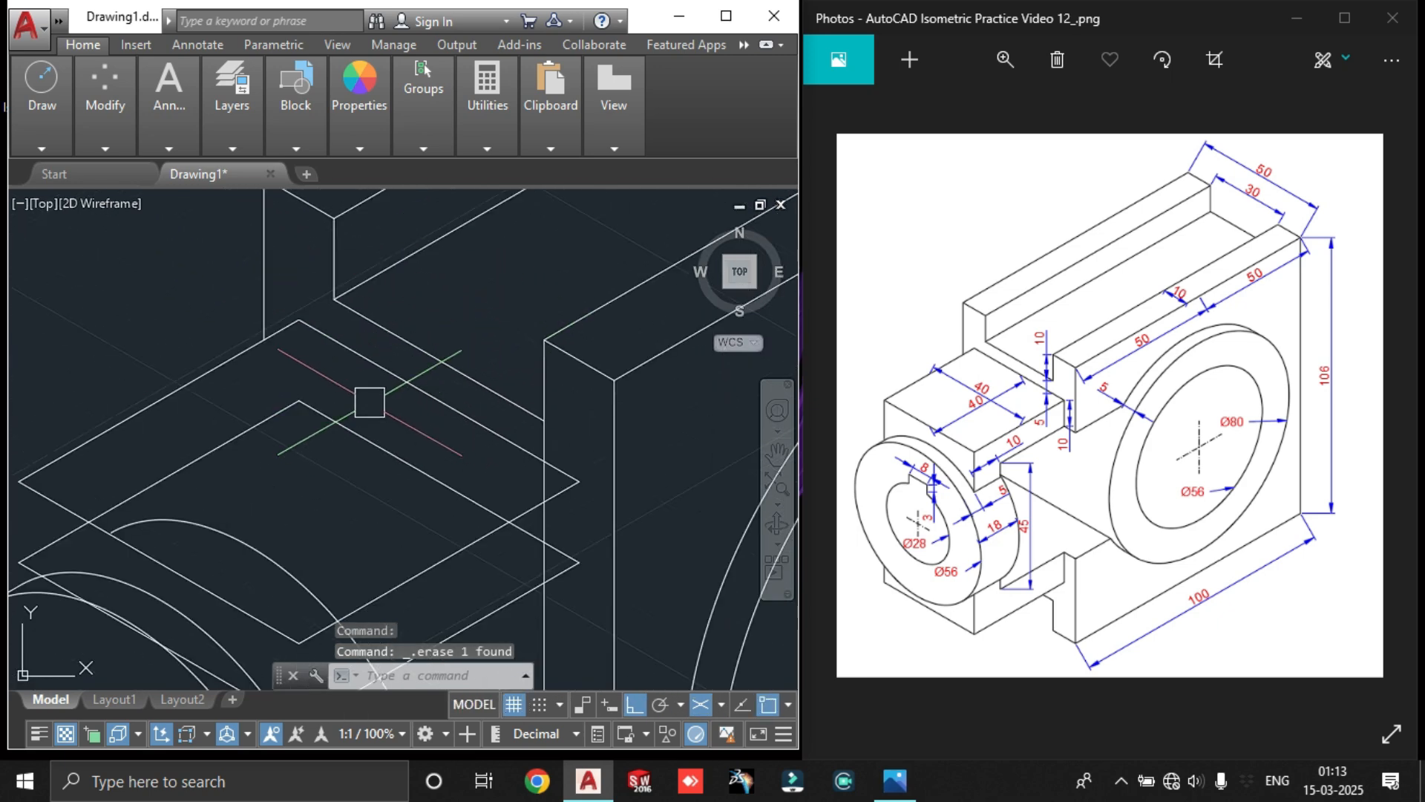
Draw a vertical line in the right isoplane from the small box's upper left corner down past the disc's upper rim
text(l)
key(Return)
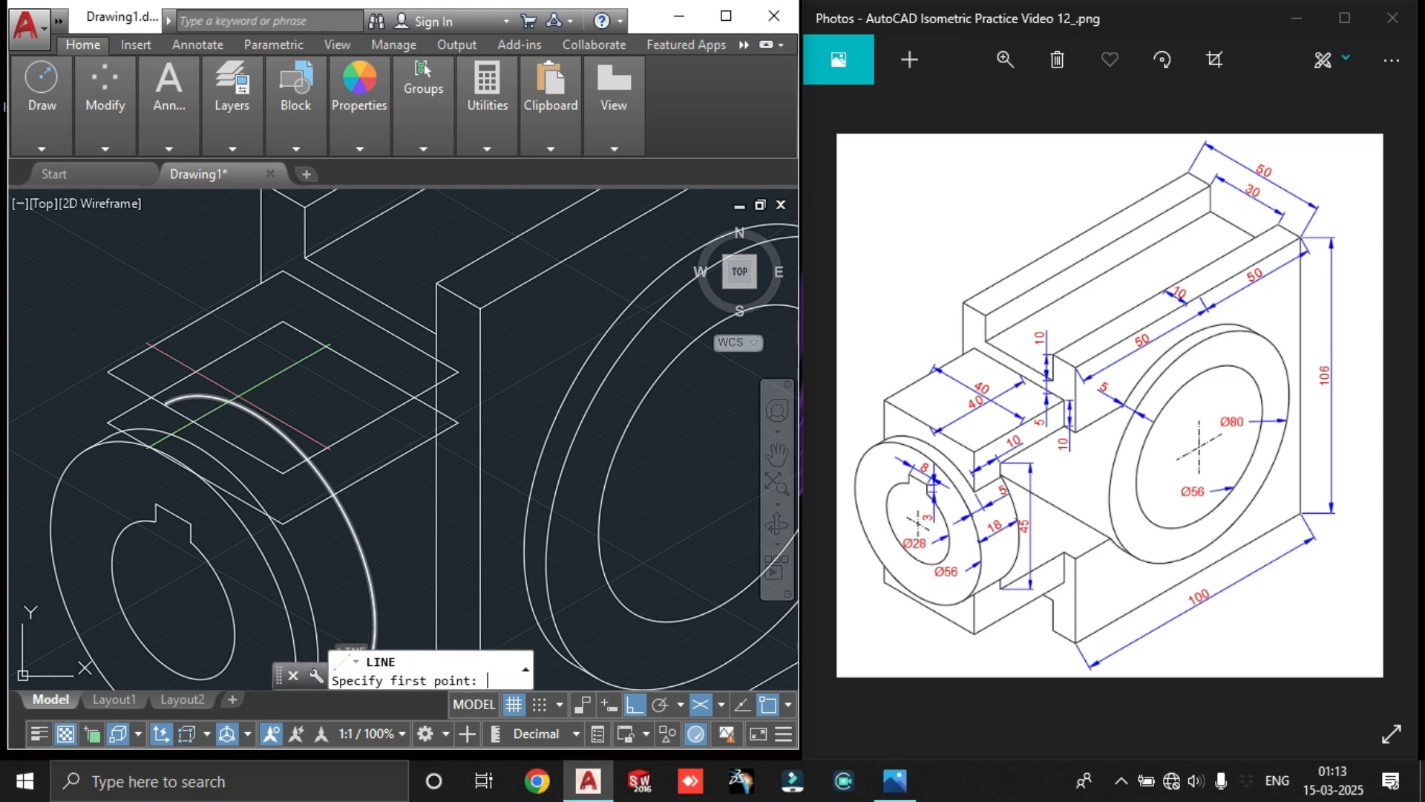
scroll(112, 375, up, 2)
click(86, 378)
middle_drag(110, 501, 172, 322)
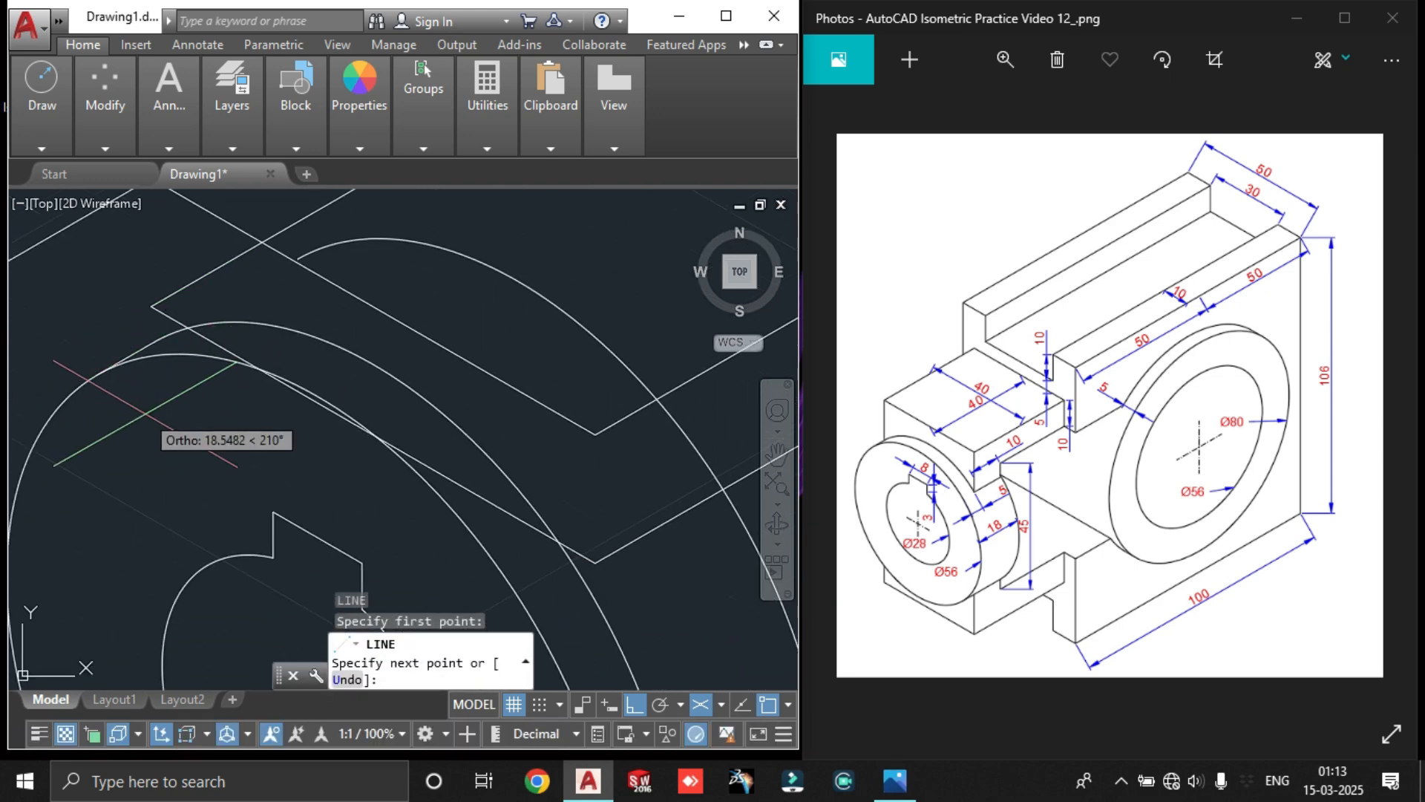
scroll(155, 420, down, 2)
key(F5)
middle_drag(141, 448, 240, 441)
click(244, 422)
key(Return)
key(Escape)
scroll(352, 436, down, 2)
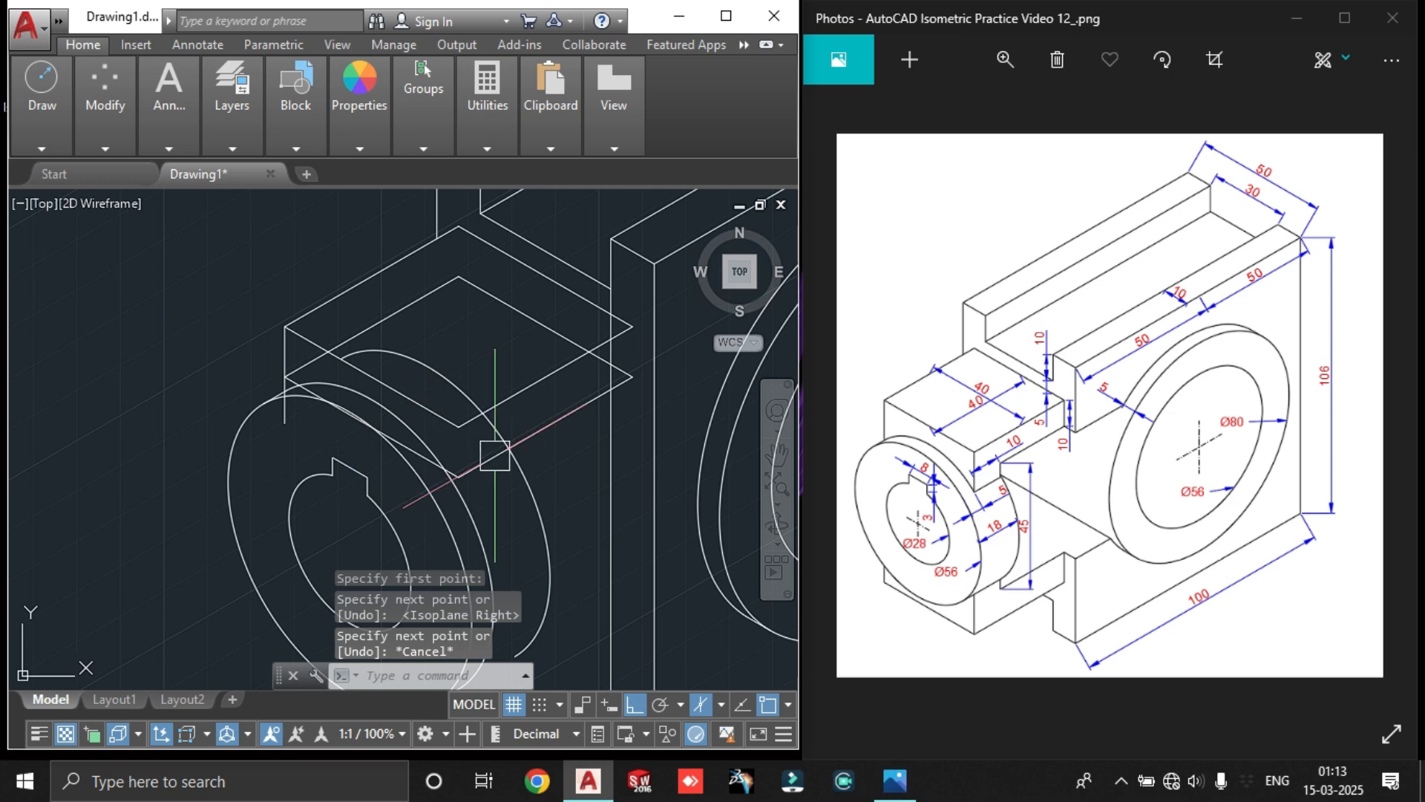
Trim the box's left vertical edge between the disc's upper tangent line and its front ellipse
scroll(268, 358, up, 4)
text(tr)
key(Return)
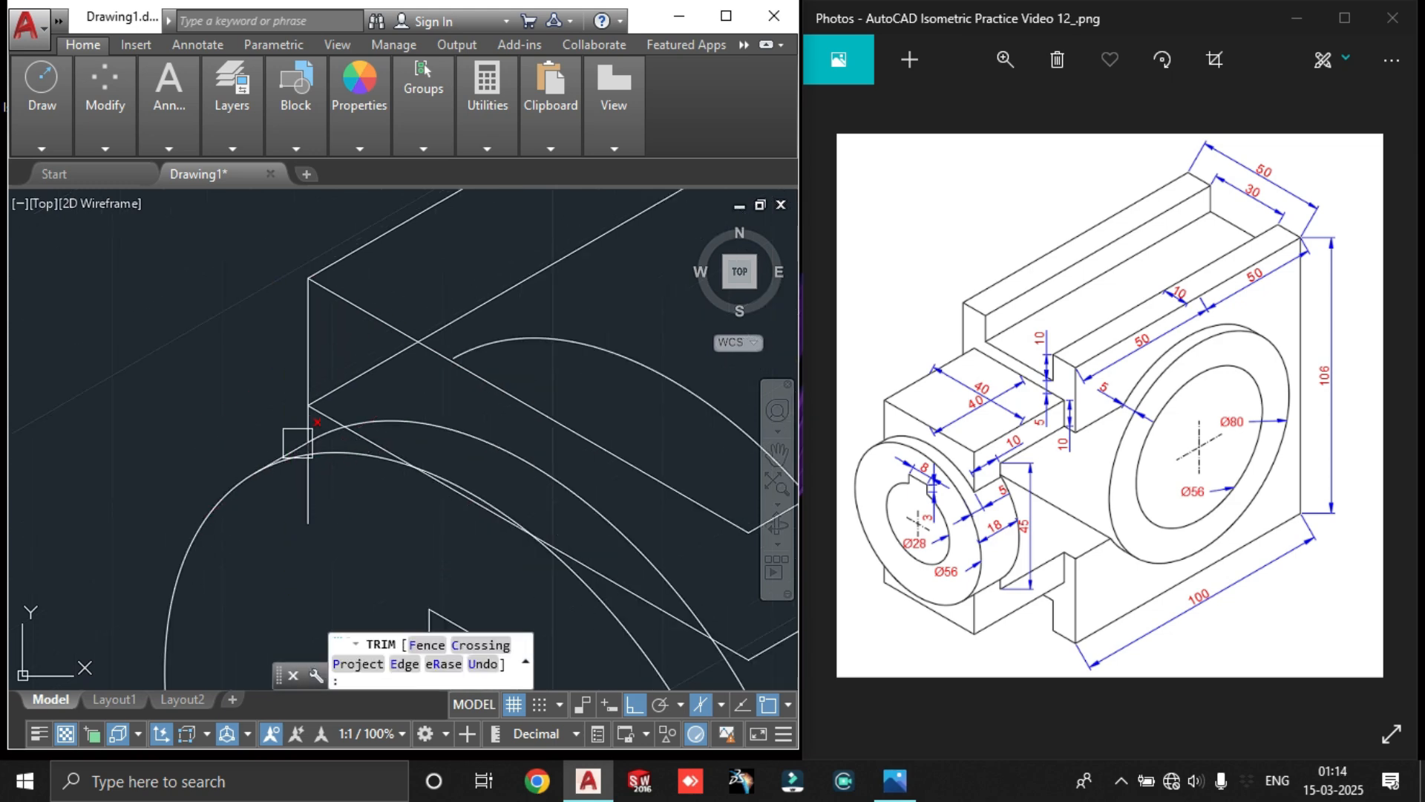
scroll(309, 447, up, 4)
click(310, 448)
scroll(310, 448, down, 2)
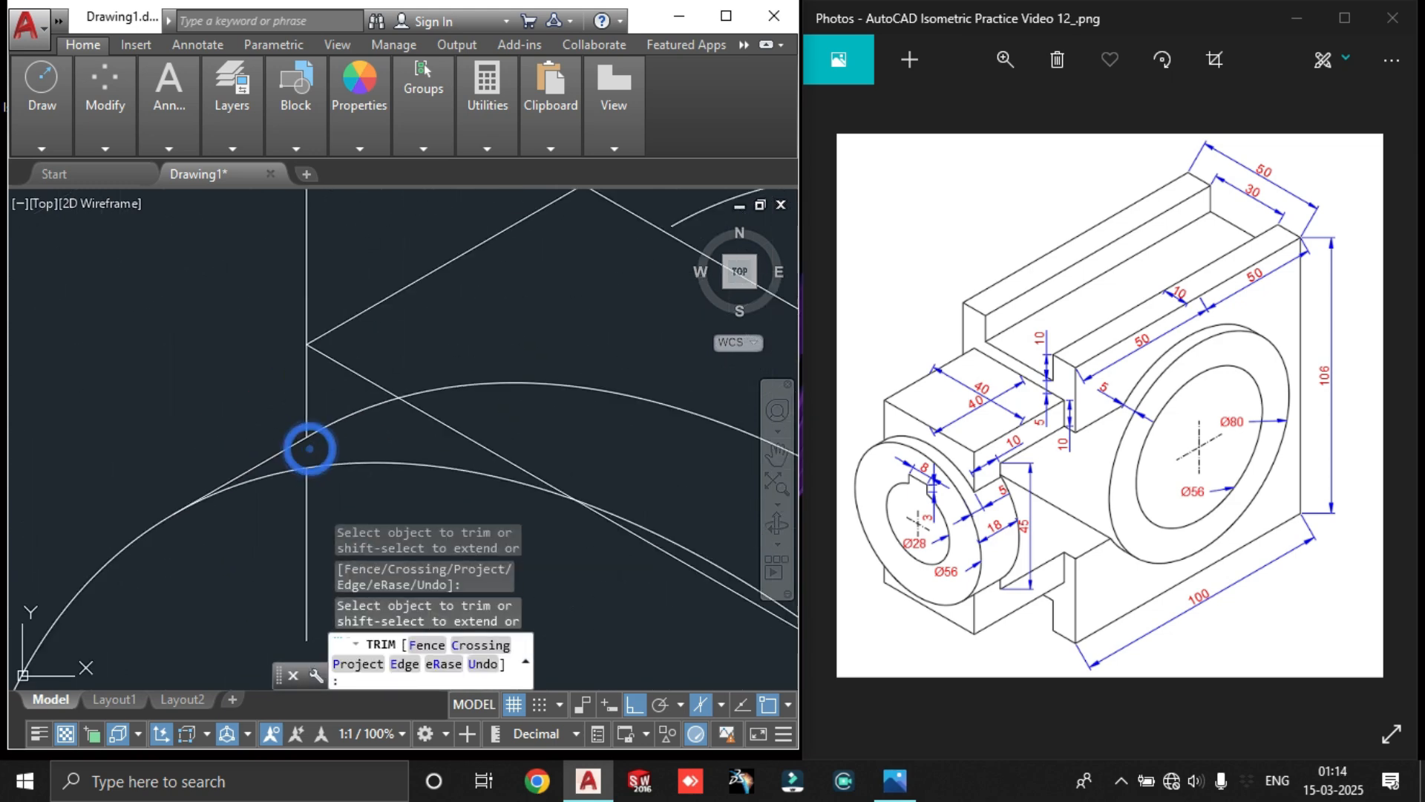
key(Escape)
Erase the remaining piece of the vertical line inside the disc's front face
scroll(309, 448, down, 1)
middle_drag(309, 448, 227, 255)
click(229, 343)
scroll(319, 390, down, 3)
key(Delete)
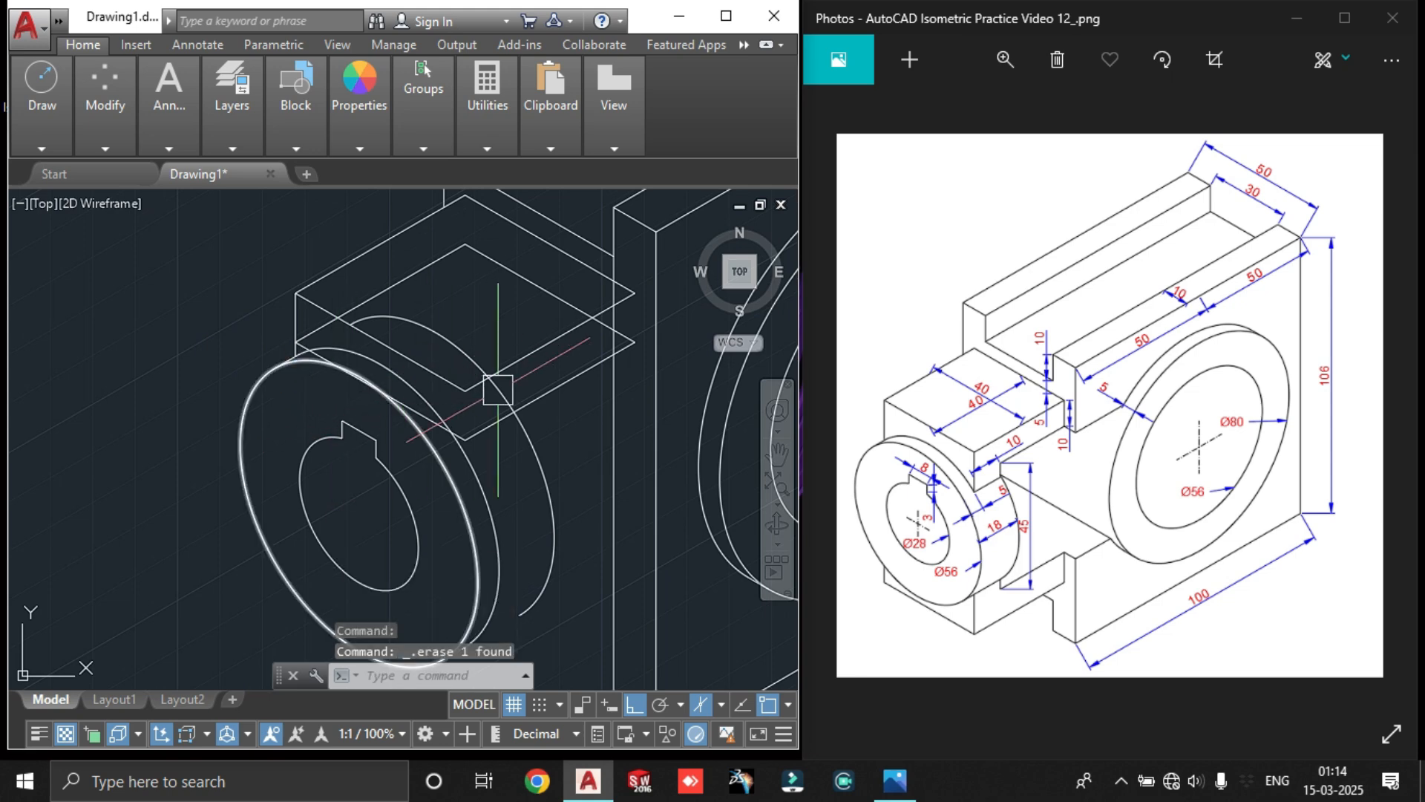
Draw a vertical line from the small box's front upper corner down through its lower corner, past the disc's back rim
middle_drag(519, 400, 311, 340)
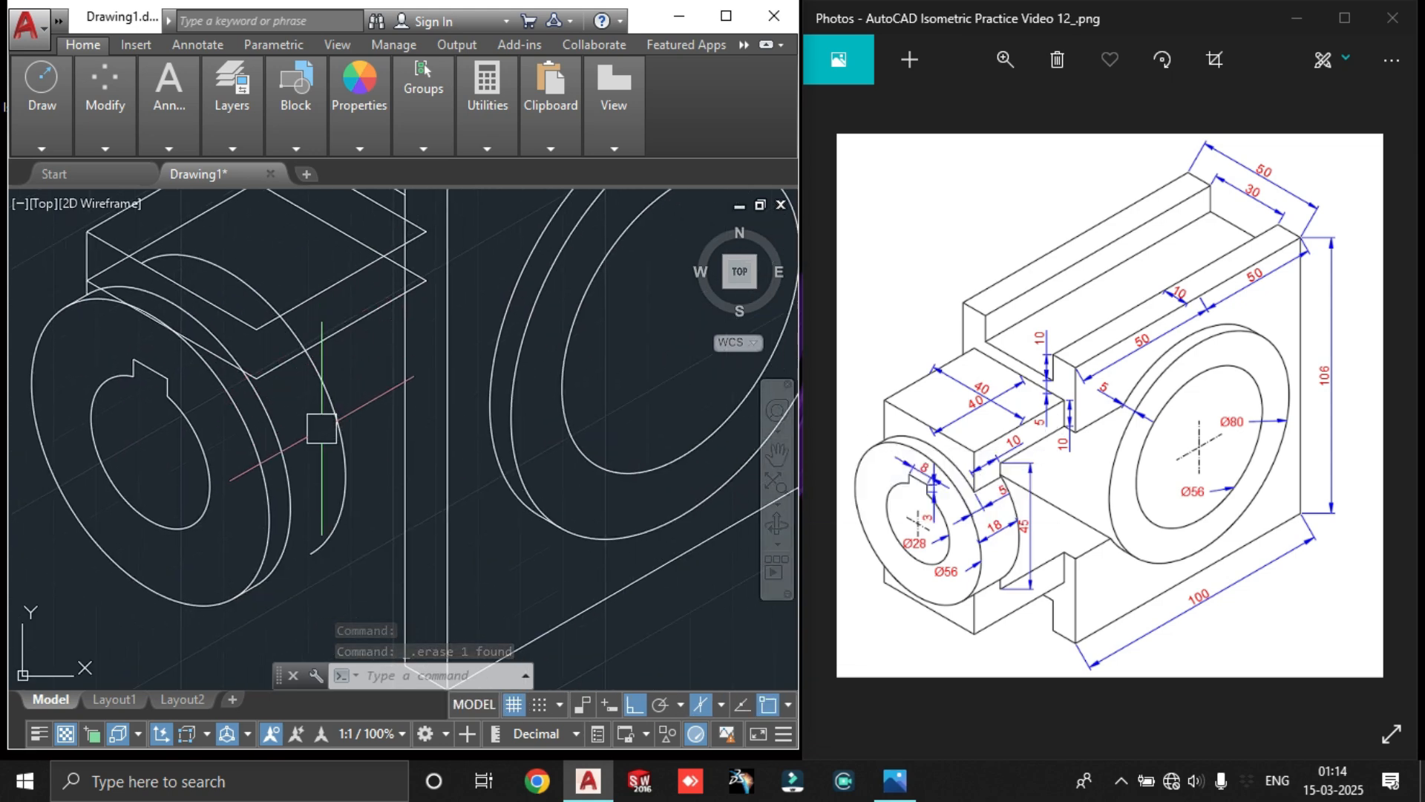
text(l)
key(Return)
scroll(235, 297, up, 3)
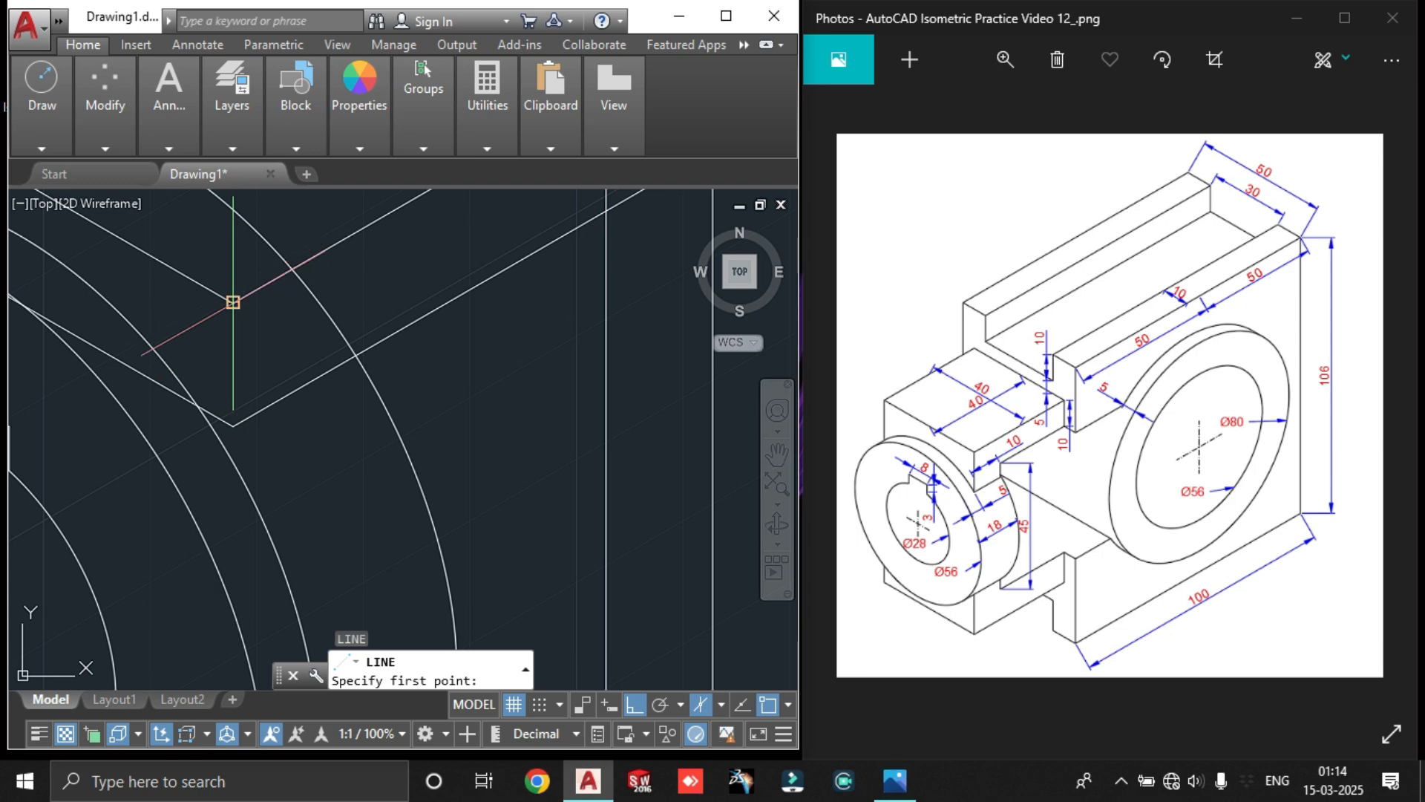
click(233, 302)
middle_drag(233, 459, 233, 341)
scroll(230, 379, up, 2)
click(226, 393)
key(Return)
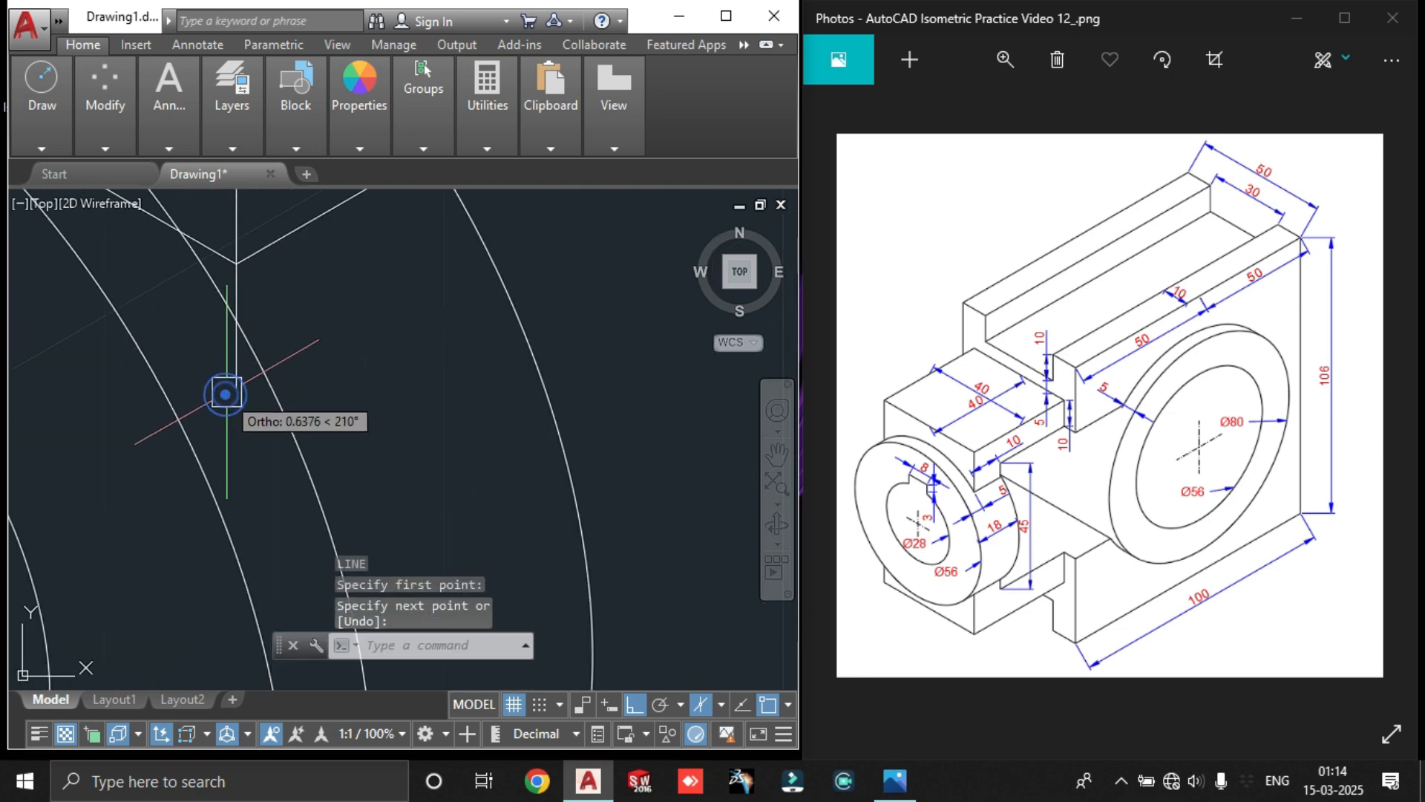
Trim the new vertical line's end where it overshoots the disc's back rim
key(Escape)
text(tr)
key(Return)
key(Return)
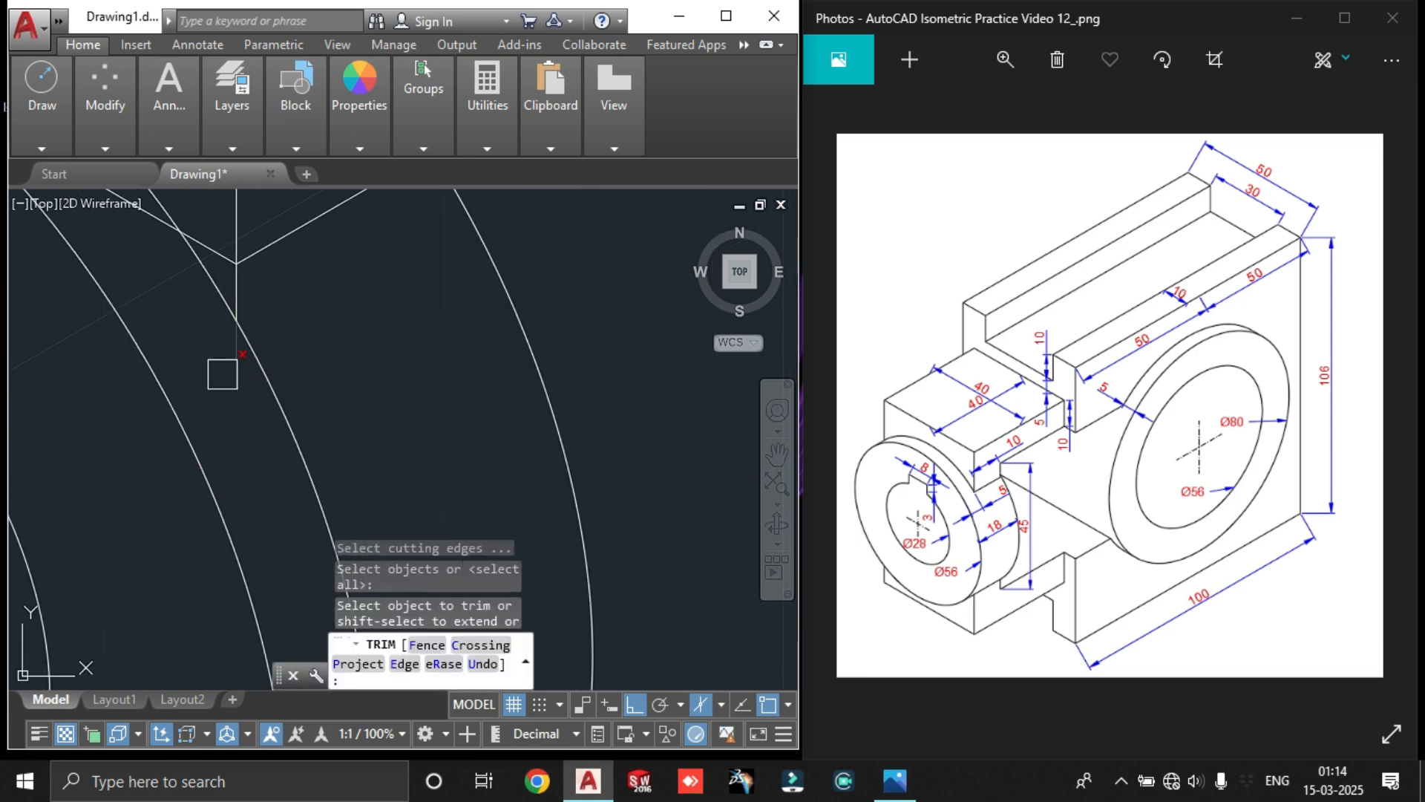
scroll(223, 375, down, 3)
key(Escape)
middle_drag(283, 378, 342, 462)
scroll(338, 456, down, 1)
Erase the small box's front left and rear left bottom edges
scroll(322, 421, up, 4)
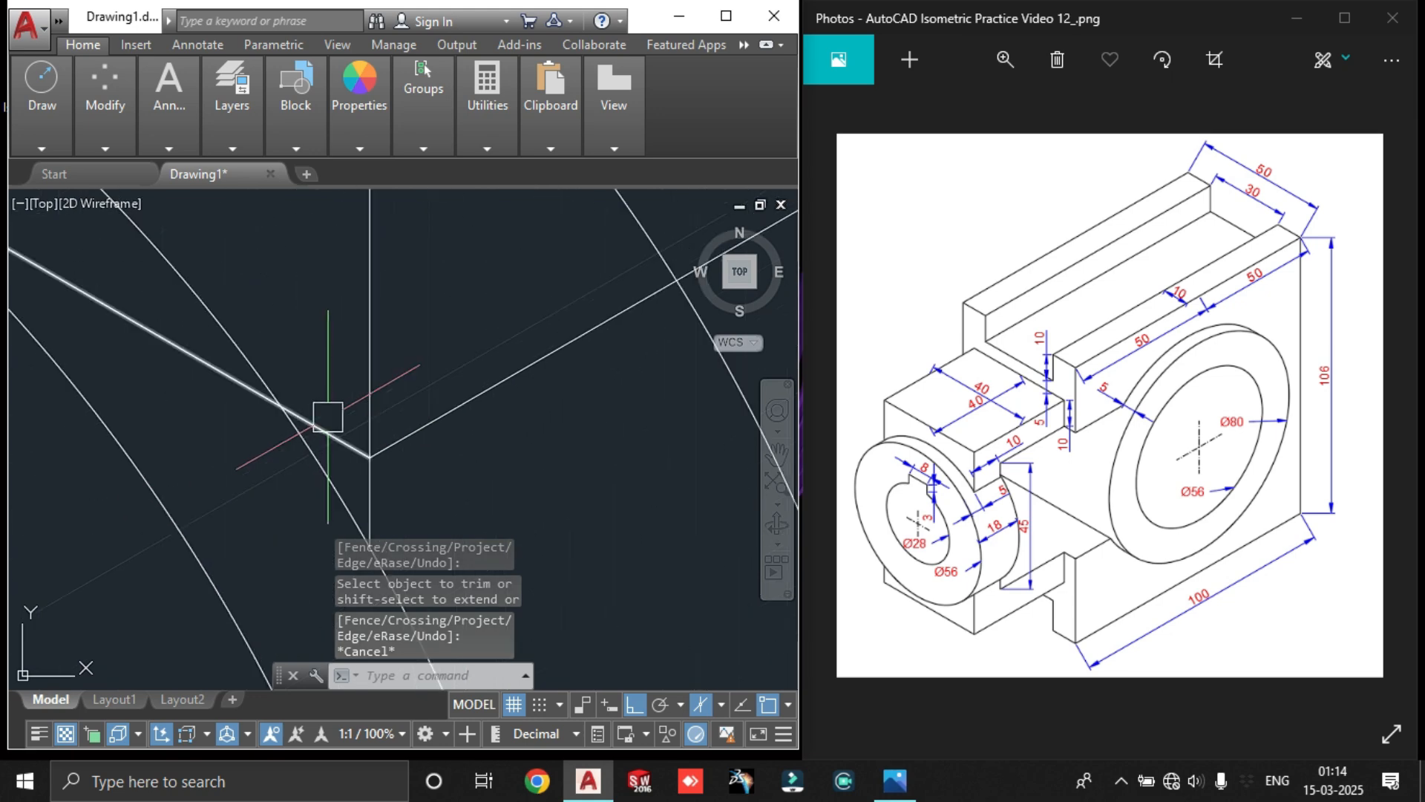
click(326, 416)
scroll(324, 415, down, 5)
key(Delete)
scroll(318, 327, up, 2)
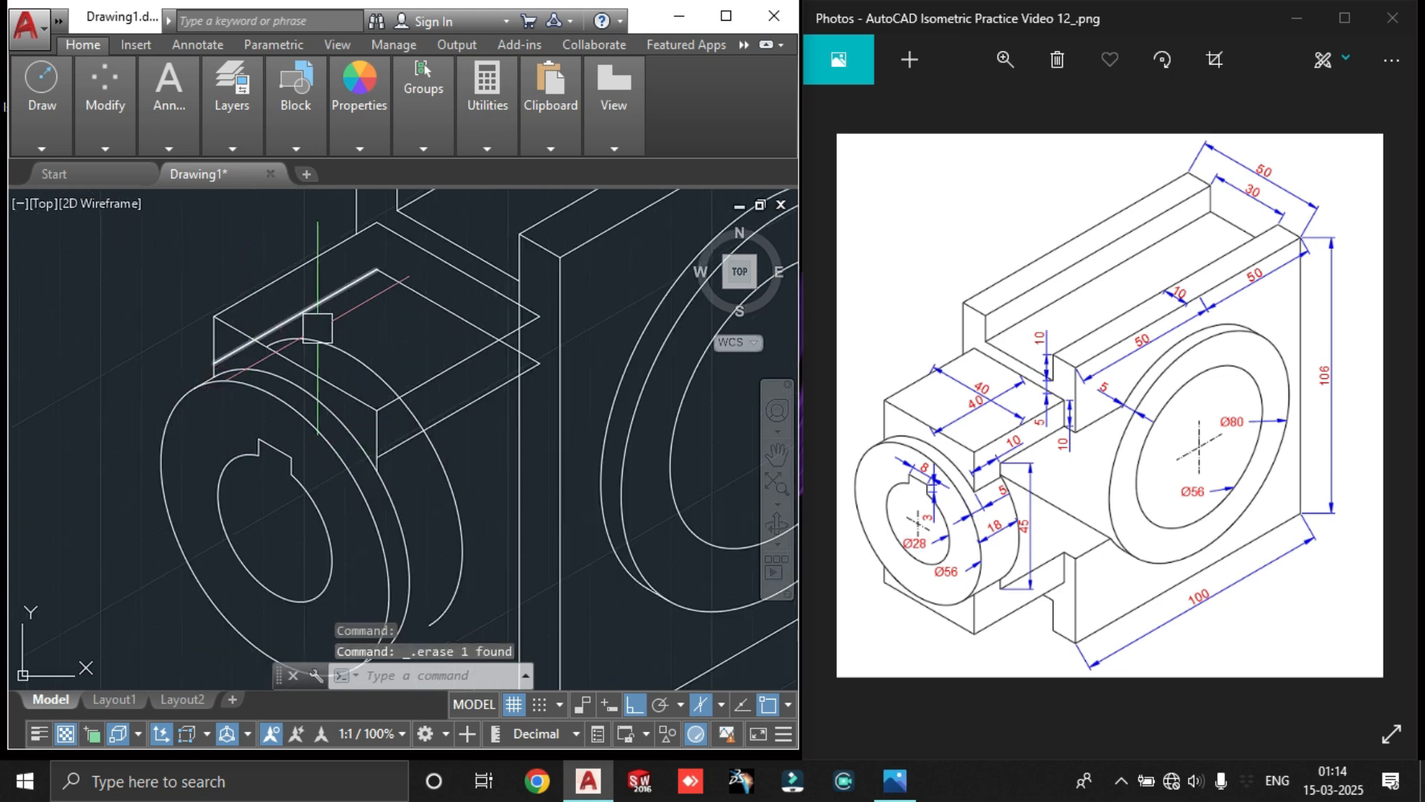
click(337, 295)
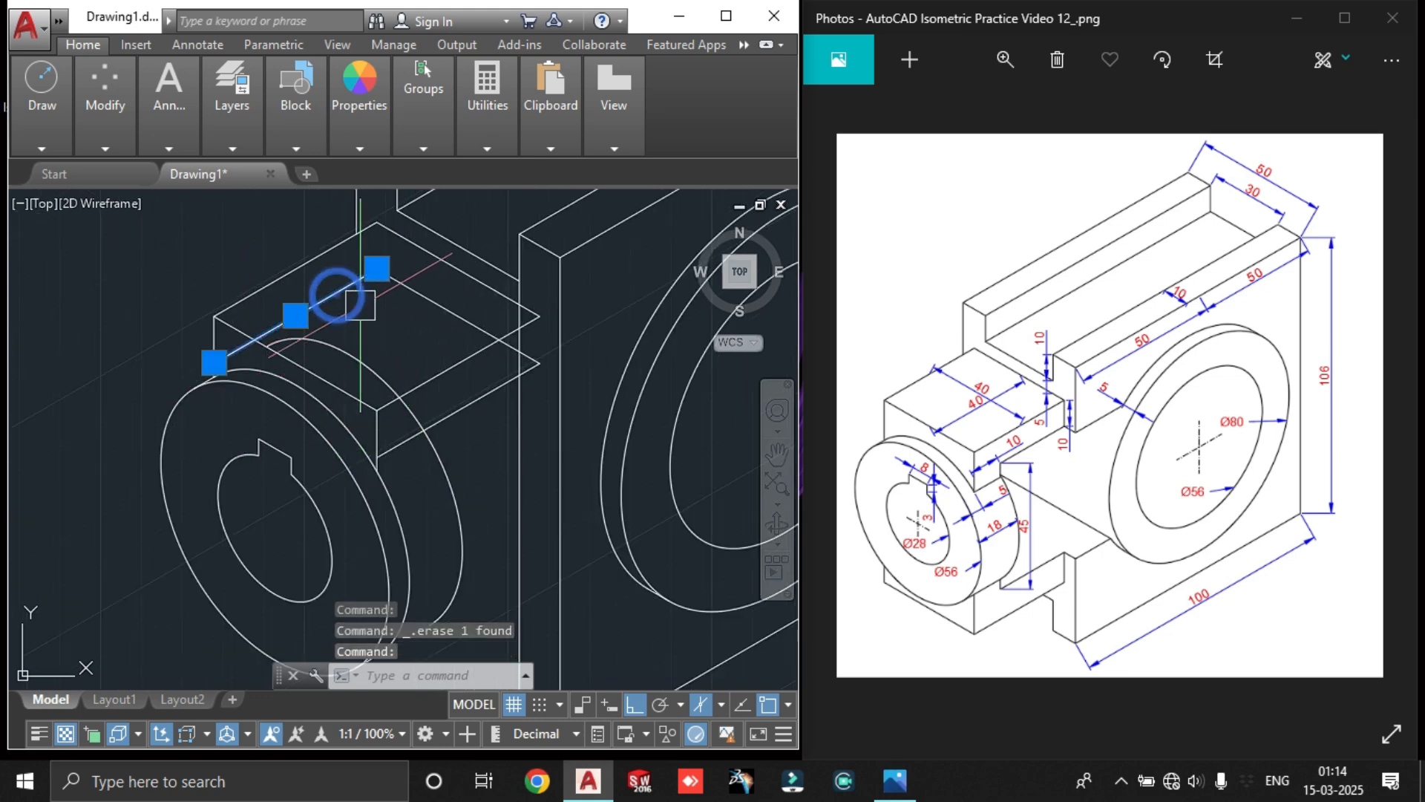
key(Delete)
scroll(362, 311, down, 3)
scroll(376, 440, up, 3)
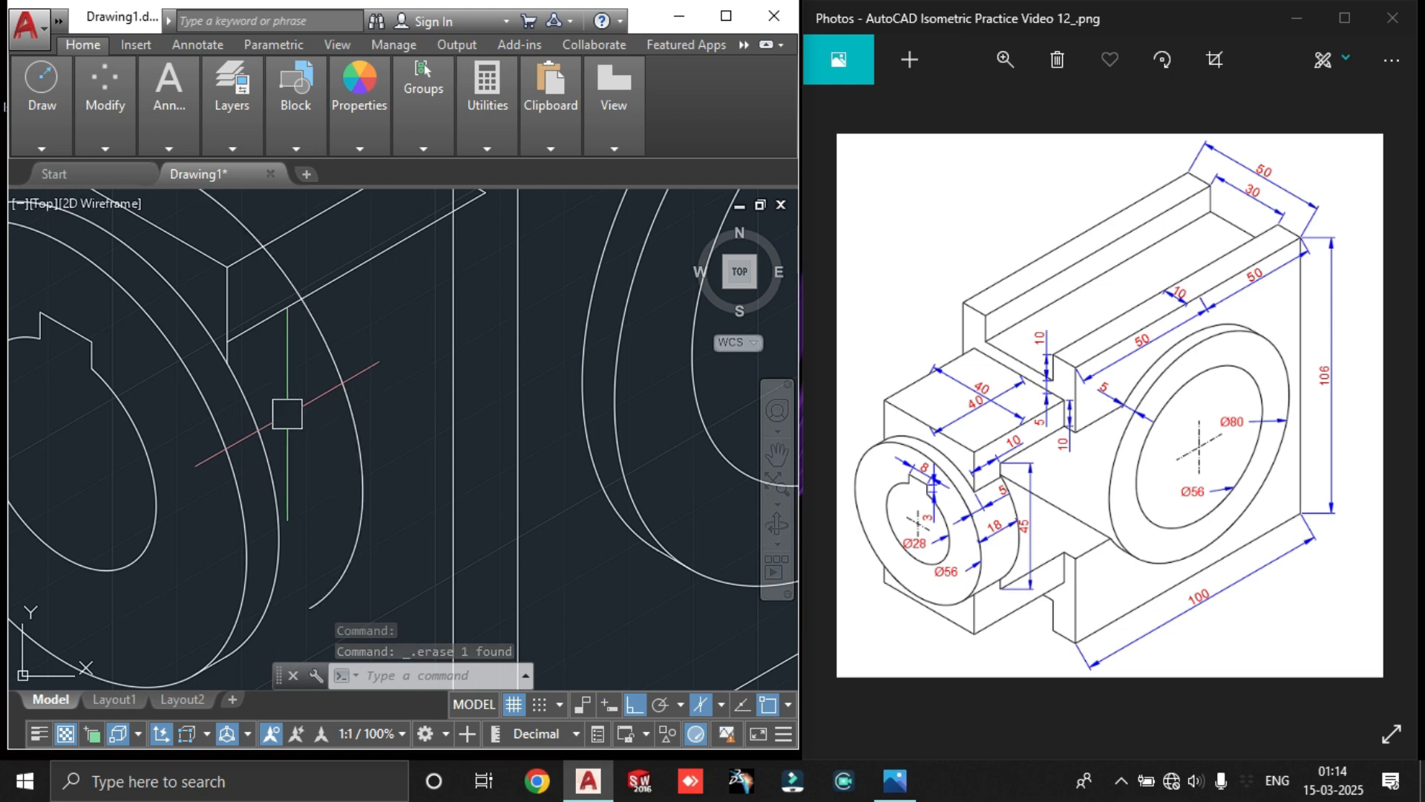
Draw a line from the vertical edge's lower end at the disc rim, parallel to the box's lower right edge, past the rear arc
text(l)
key(Return)
scroll(265, 377, up, 2)
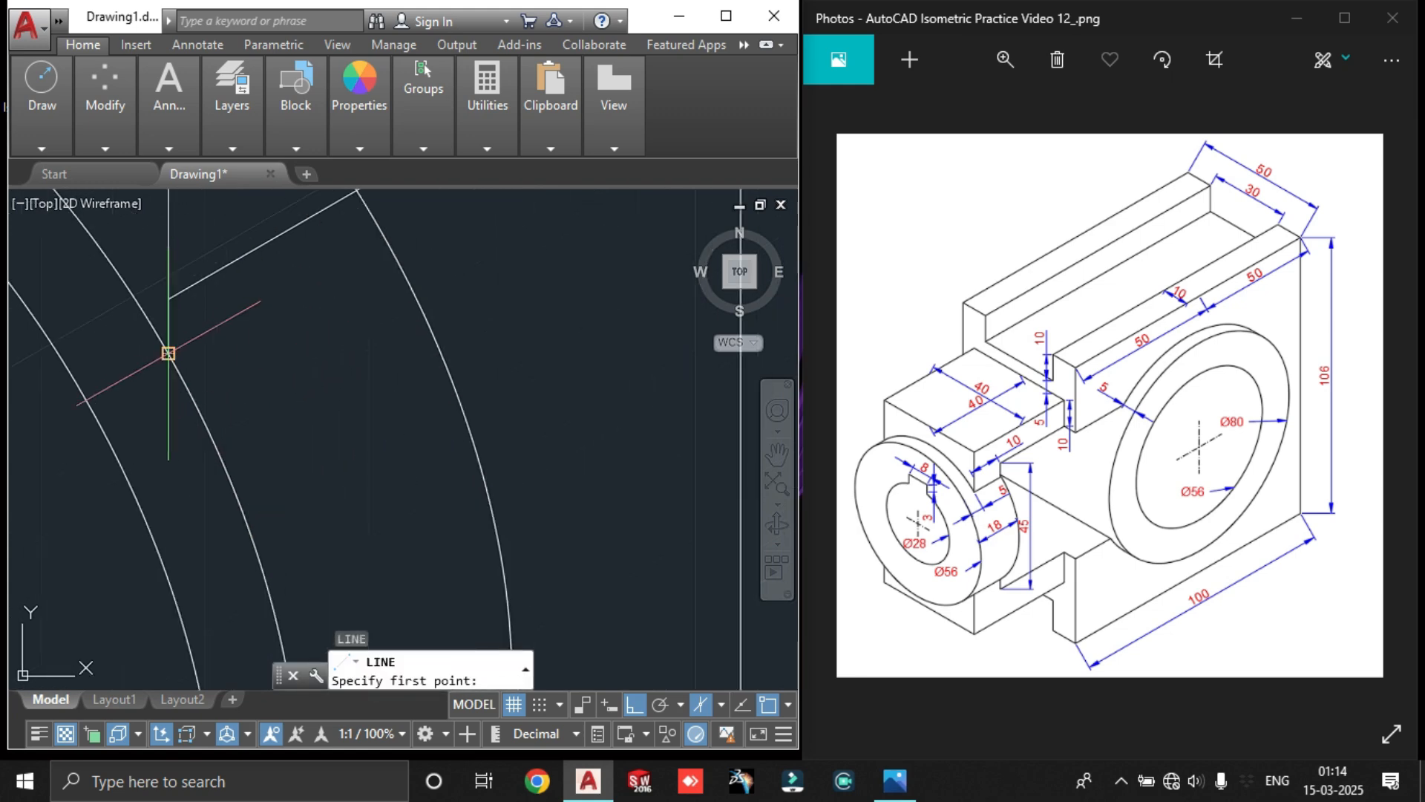
click(169, 353)
middle_drag(437, 243, 396, 319)
click(408, 311)
key(Escape)
Trim the new slanted line's end beyond the rear arc
text(tr)
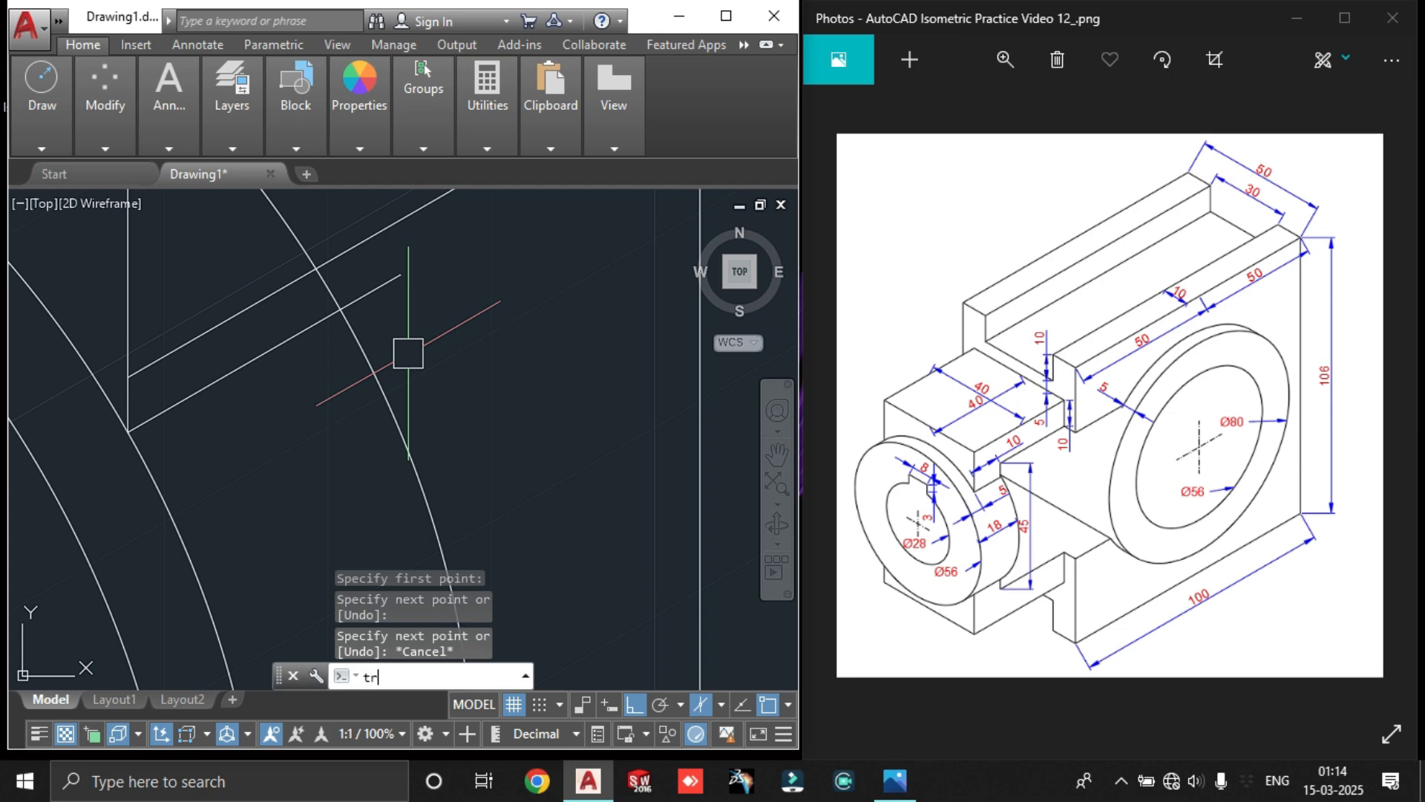
key(Return)
key(Return)
click(385, 290)
scroll(385, 289, down, 6)
click(386, 290)
key(Escape)
middle_drag(413, 339, 406, 425)
scroll(407, 424, up, 2)
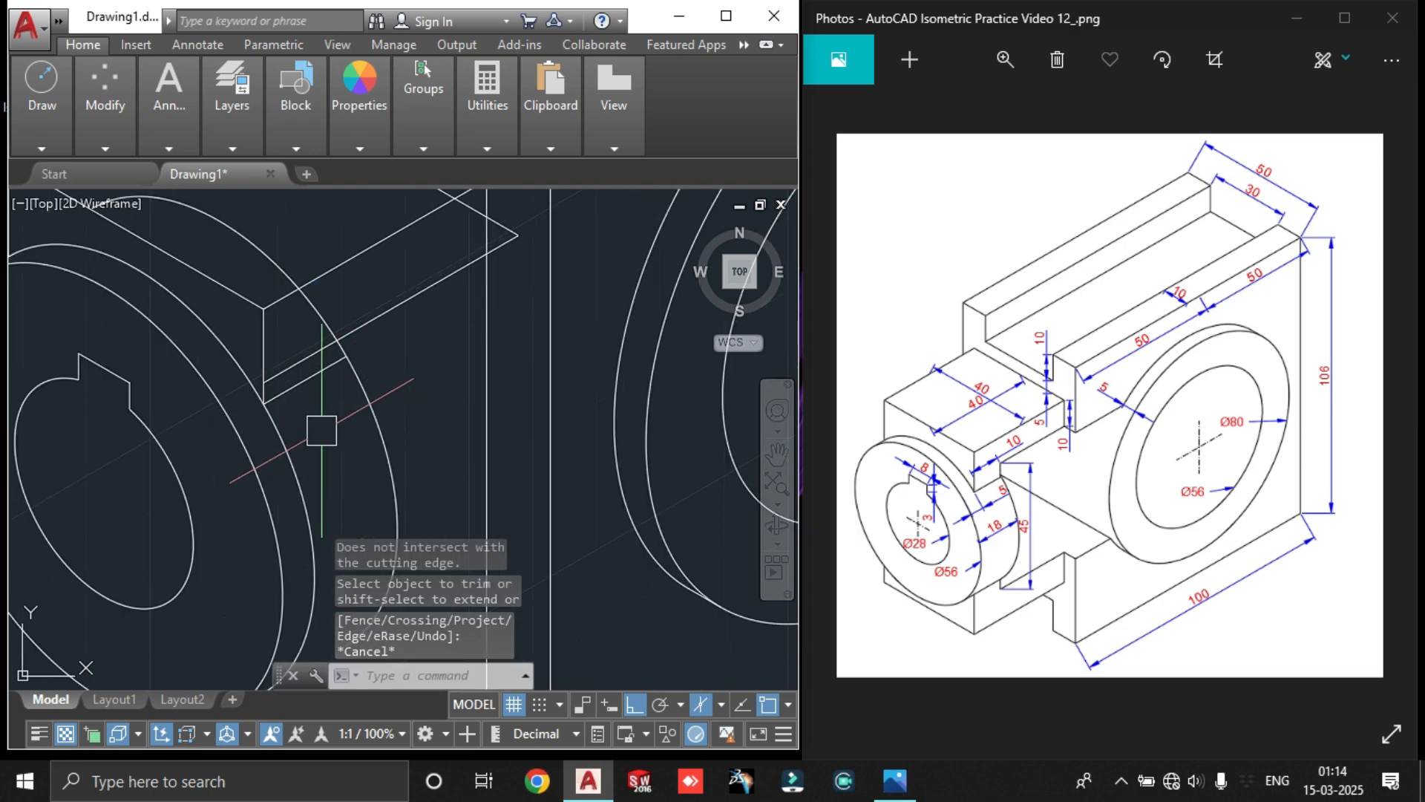
text(l)
key(Return)
scroll(297, 330, up, 4)
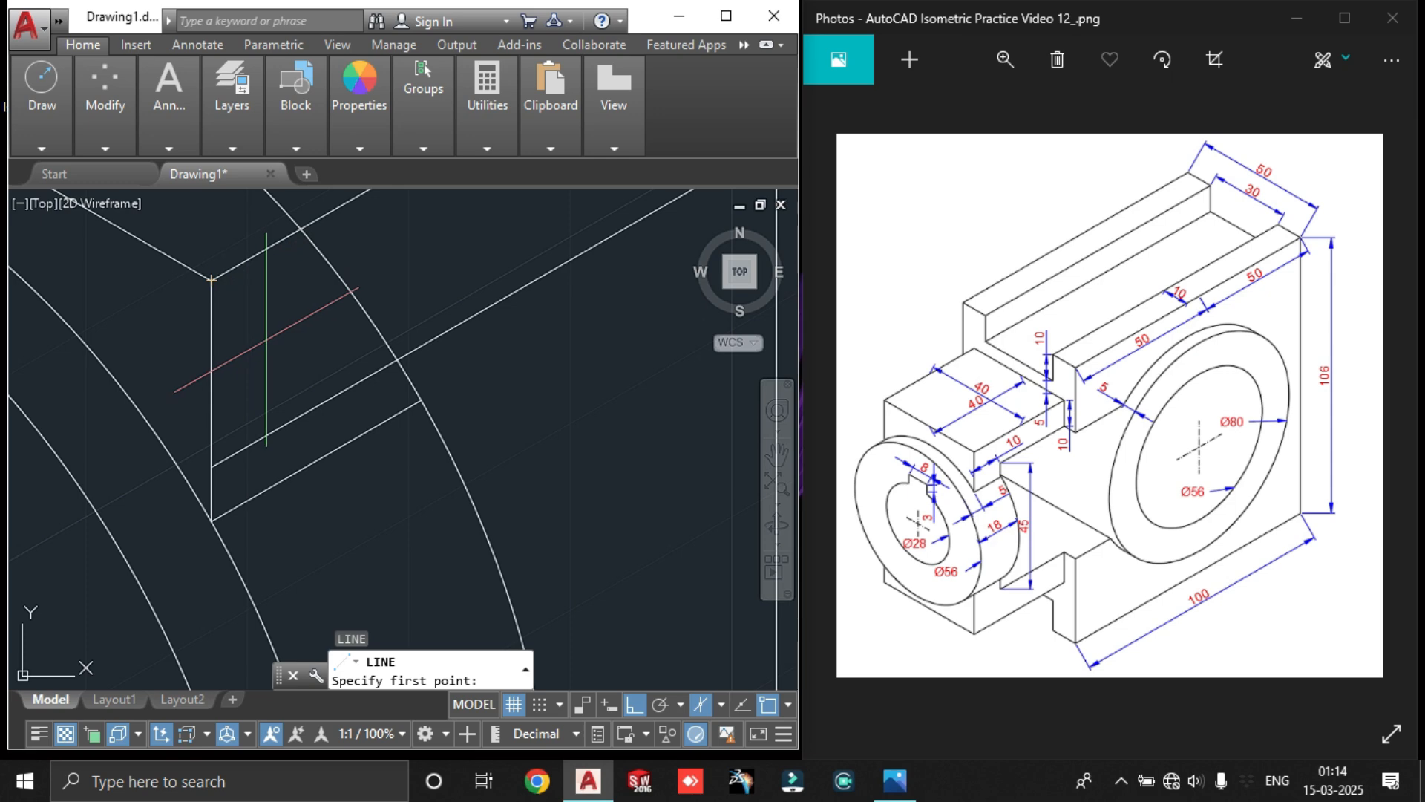
key(Escape)
Offset the small box's front vertical edge 10 units toward the large block
text(o)
key(Return)
text(10)
key(Return)
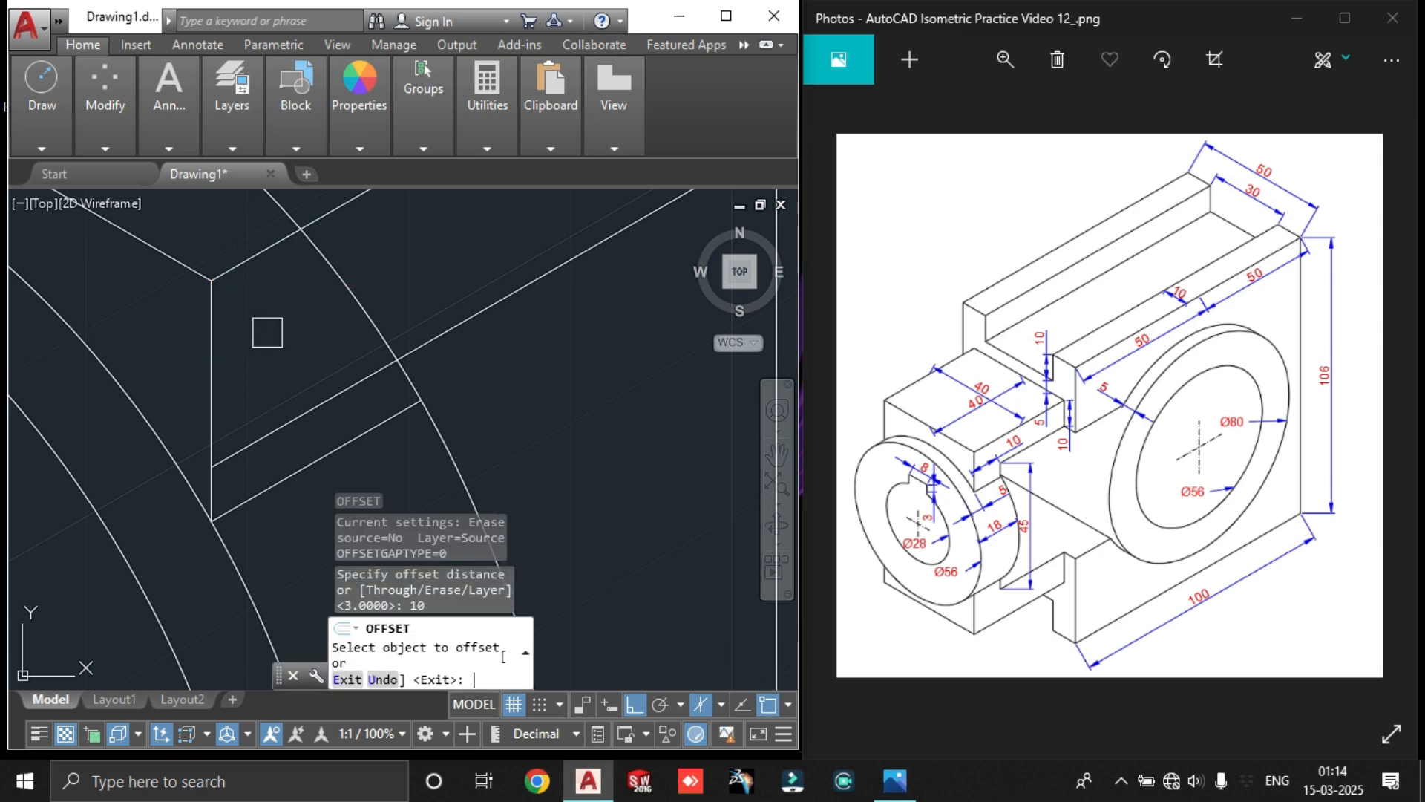
click(211, 338)
click(406, 255)
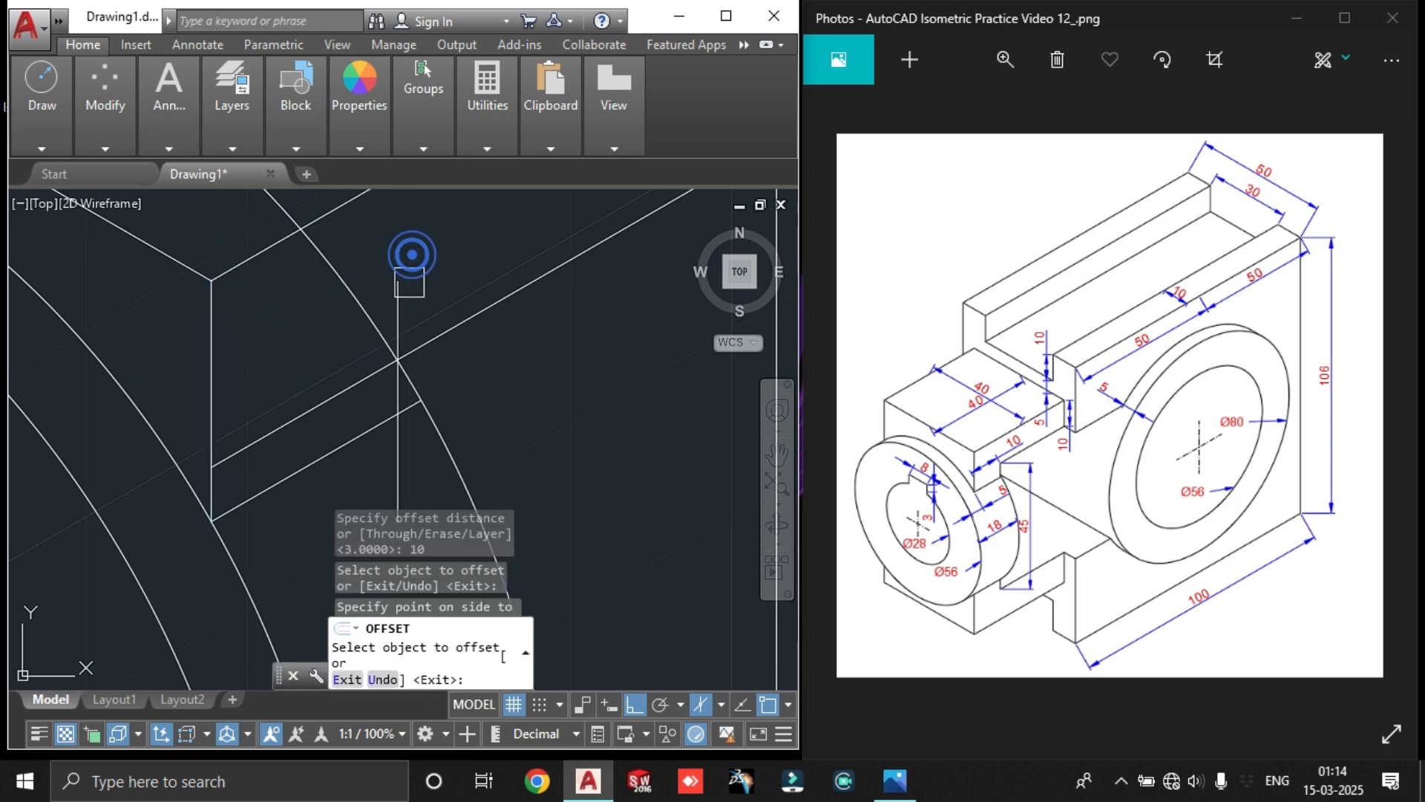
scroll(427, 341, down, 4)
scroll(427, 353, up, 2)
key(Escape)
scroll(417, 375, down, 2)
middle_drag(438, 365, 435, 395)
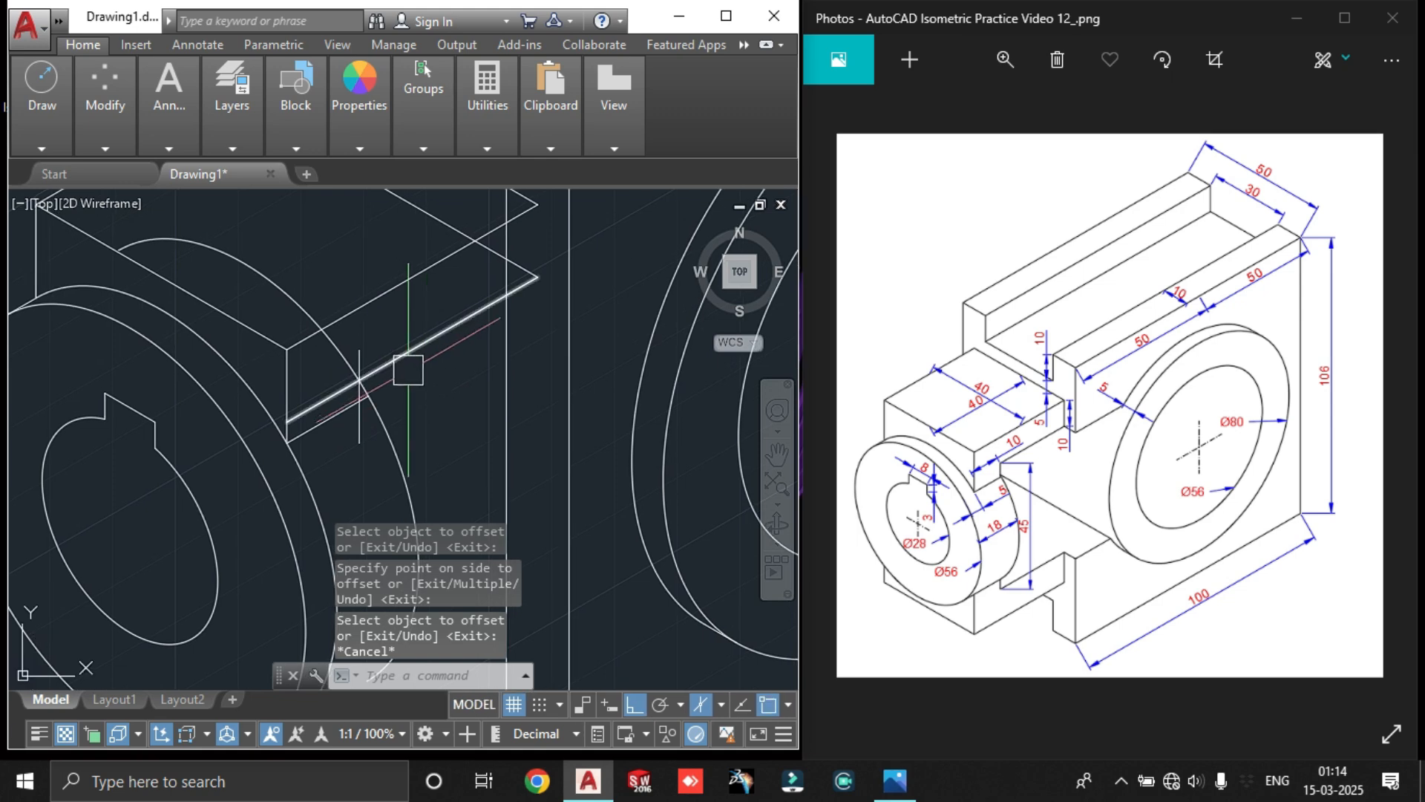
Extend the offset vertical line up to the small box's upper right edge
text(ex)
key(Return)
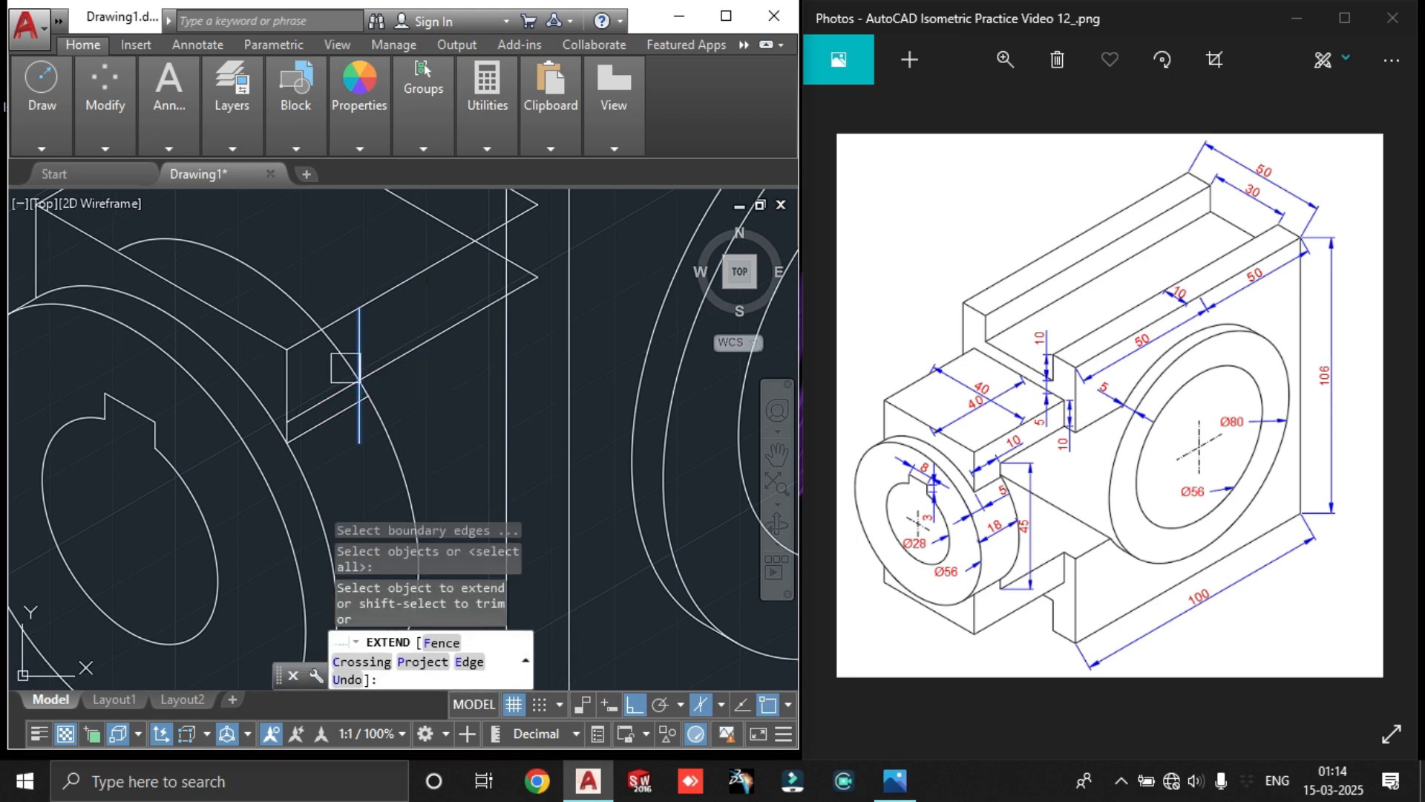
scroll(297, 386, up, 2)
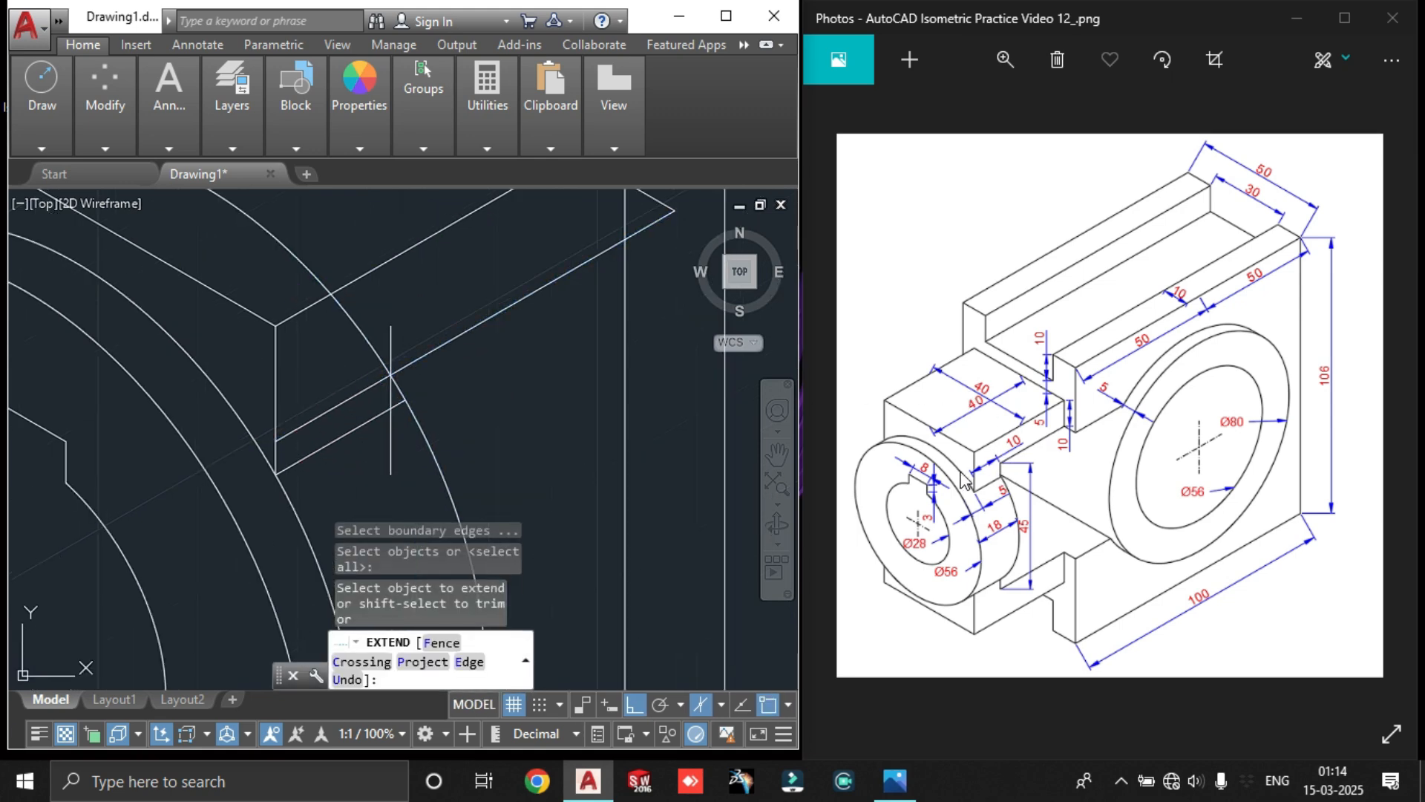
click(415, 418)
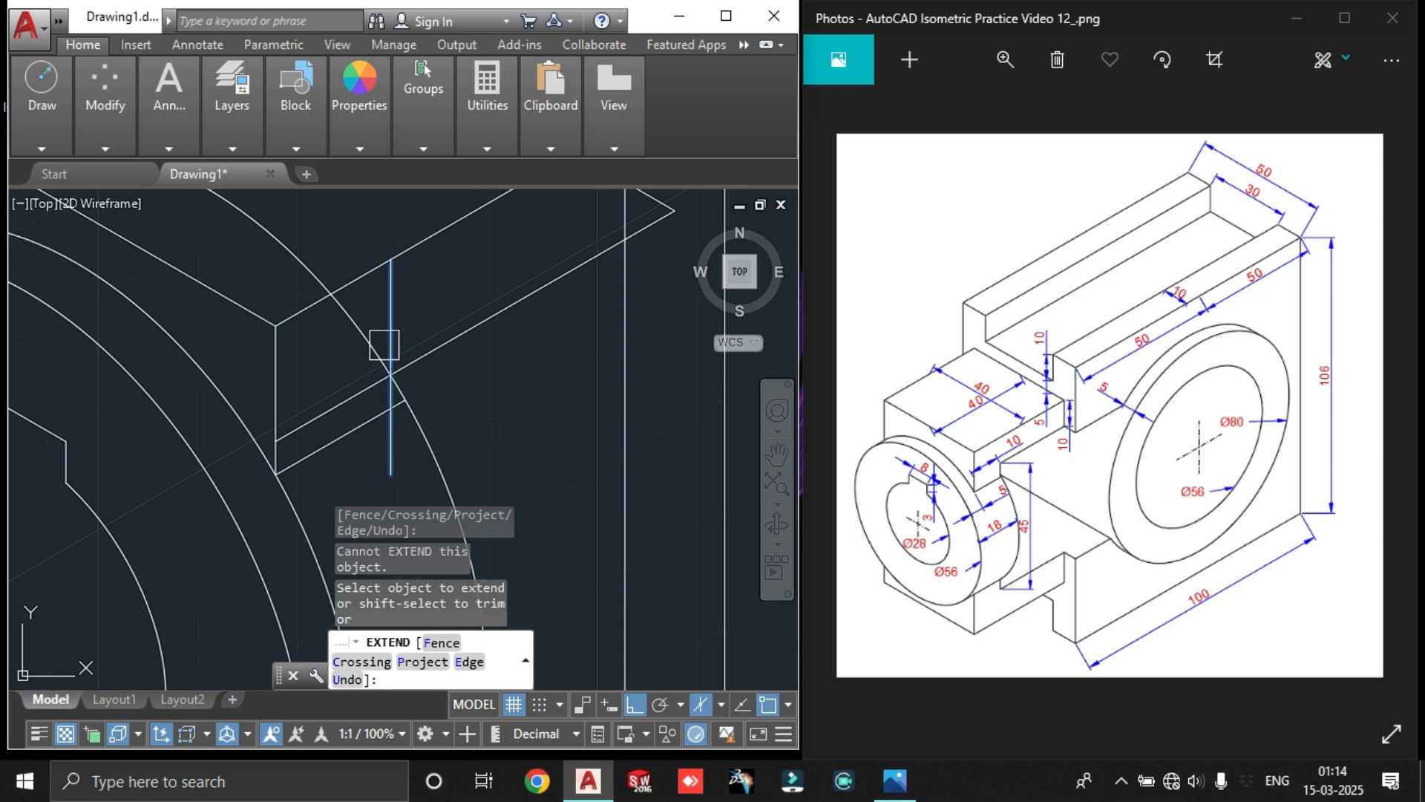
click(396, 325)
scroll(403, 335, down, 2)
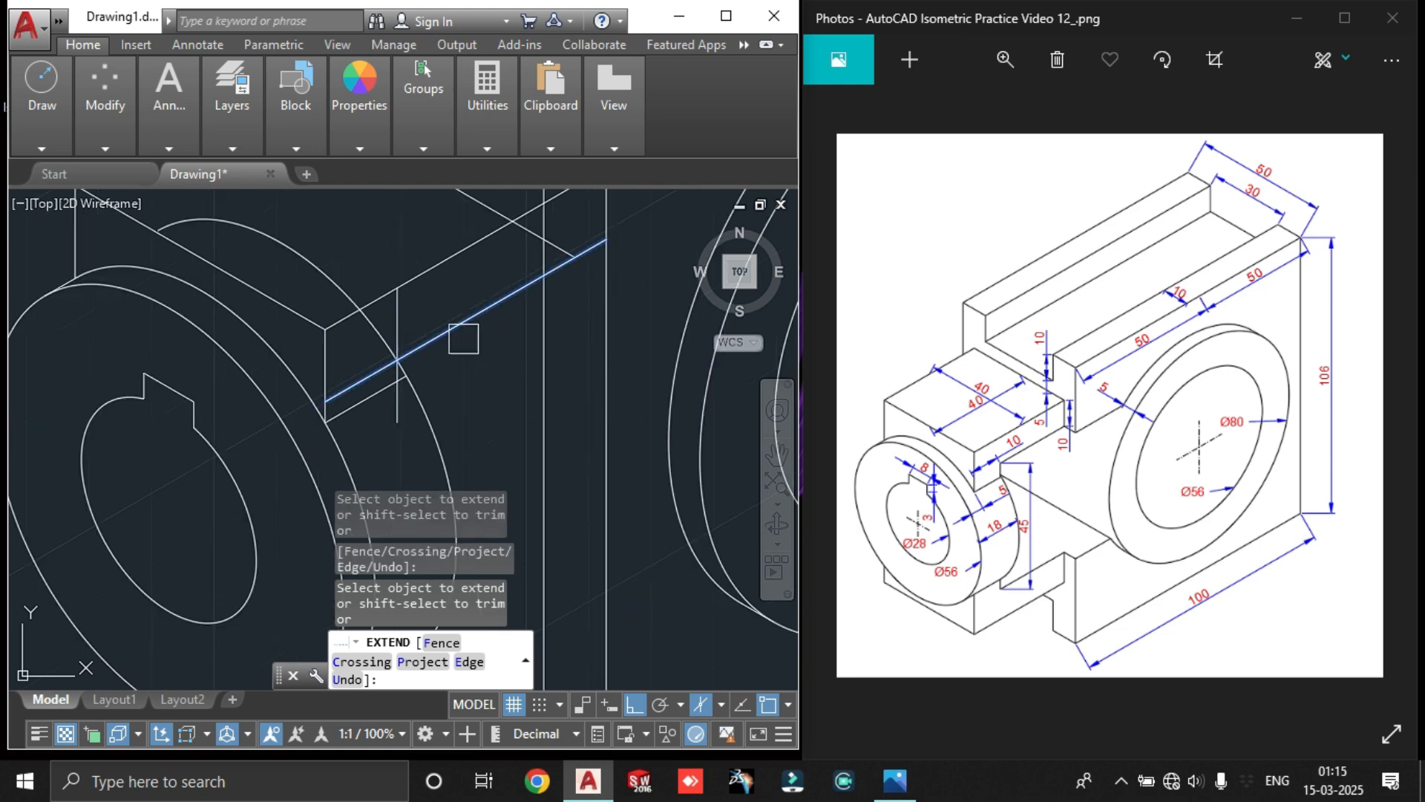
middle_drag(475, 358, 372, 423)
scroll(372, 423, up, 2)
key(Escape)
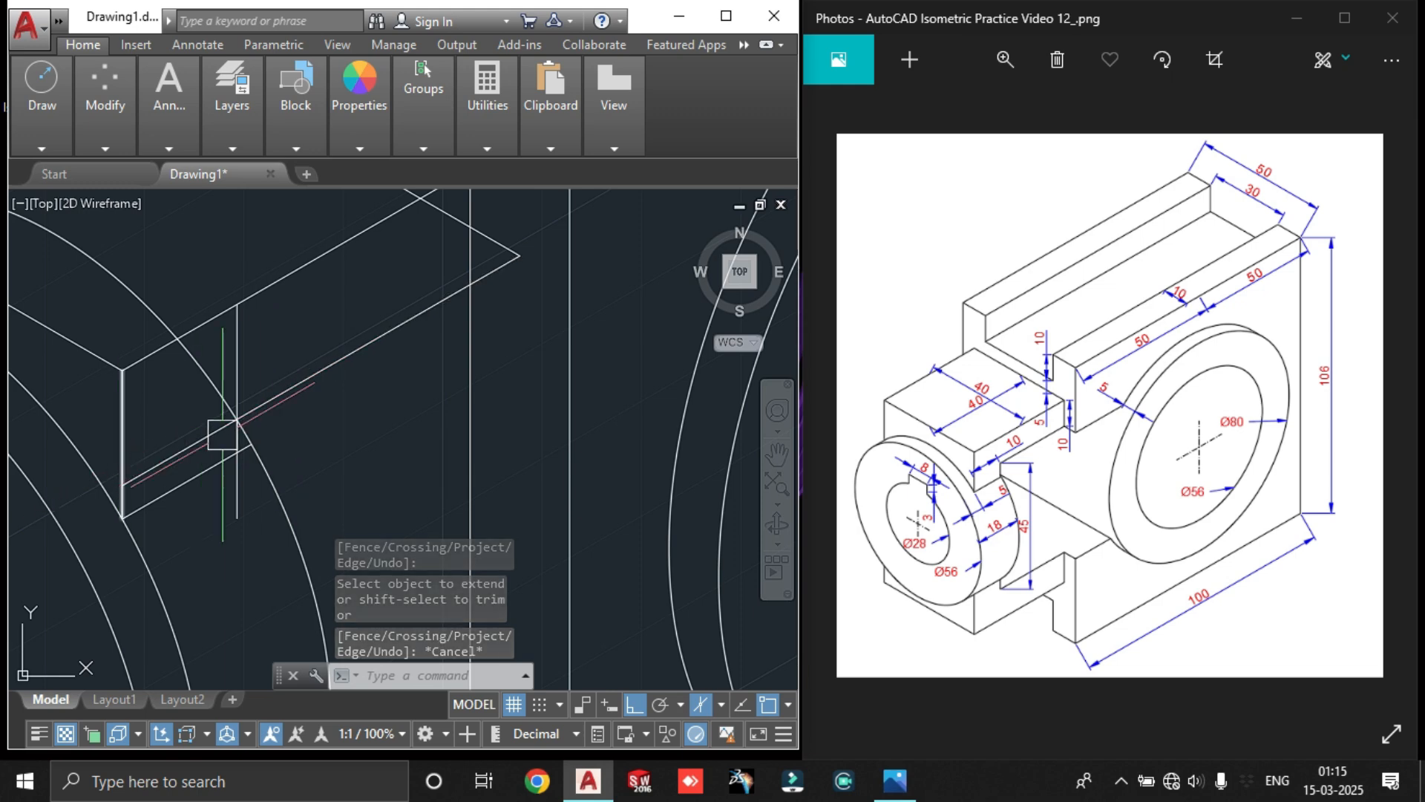
Trim the offset vertical line above the small box's lower right edge
scroll(263, 416, up, 3)
text(tr)
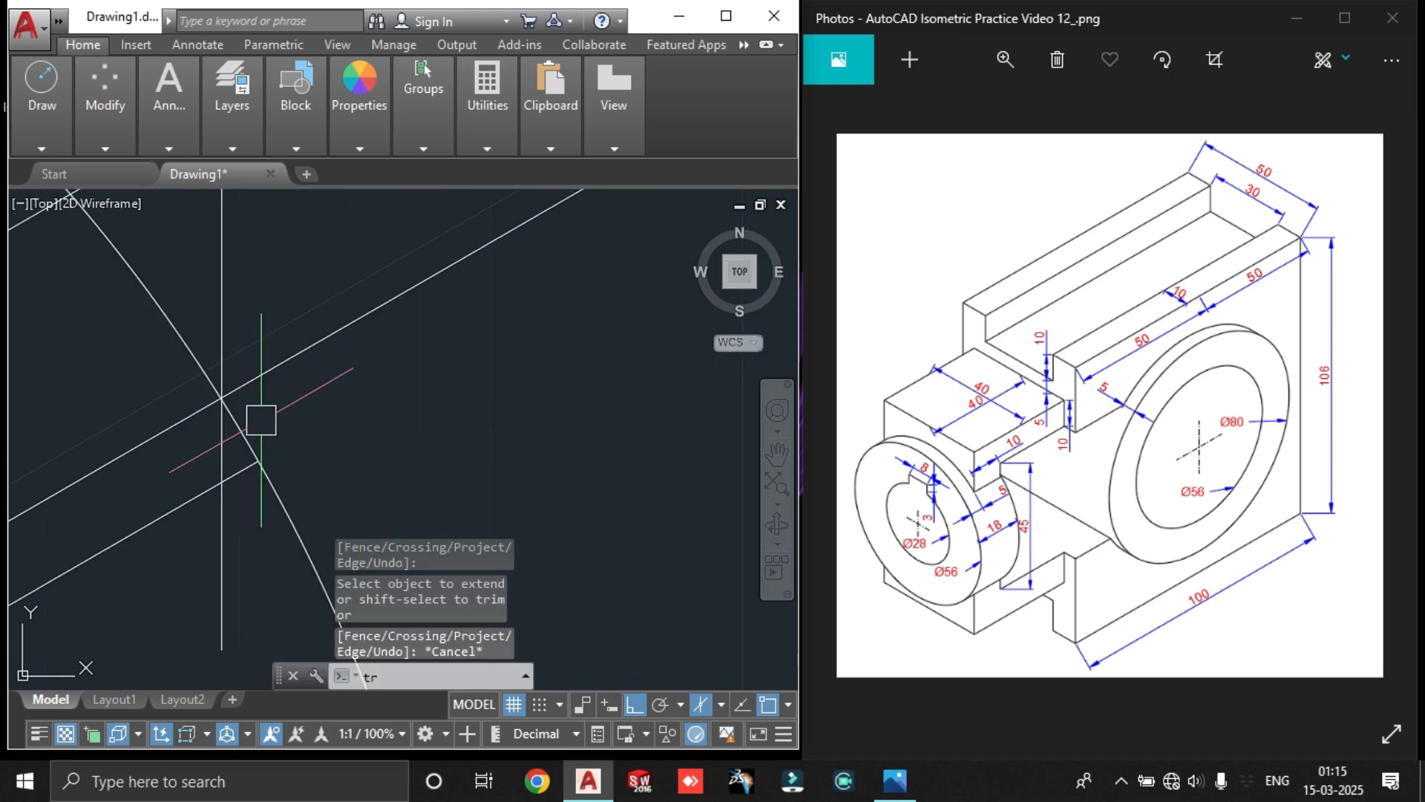
key(Return)
click(214, 372)
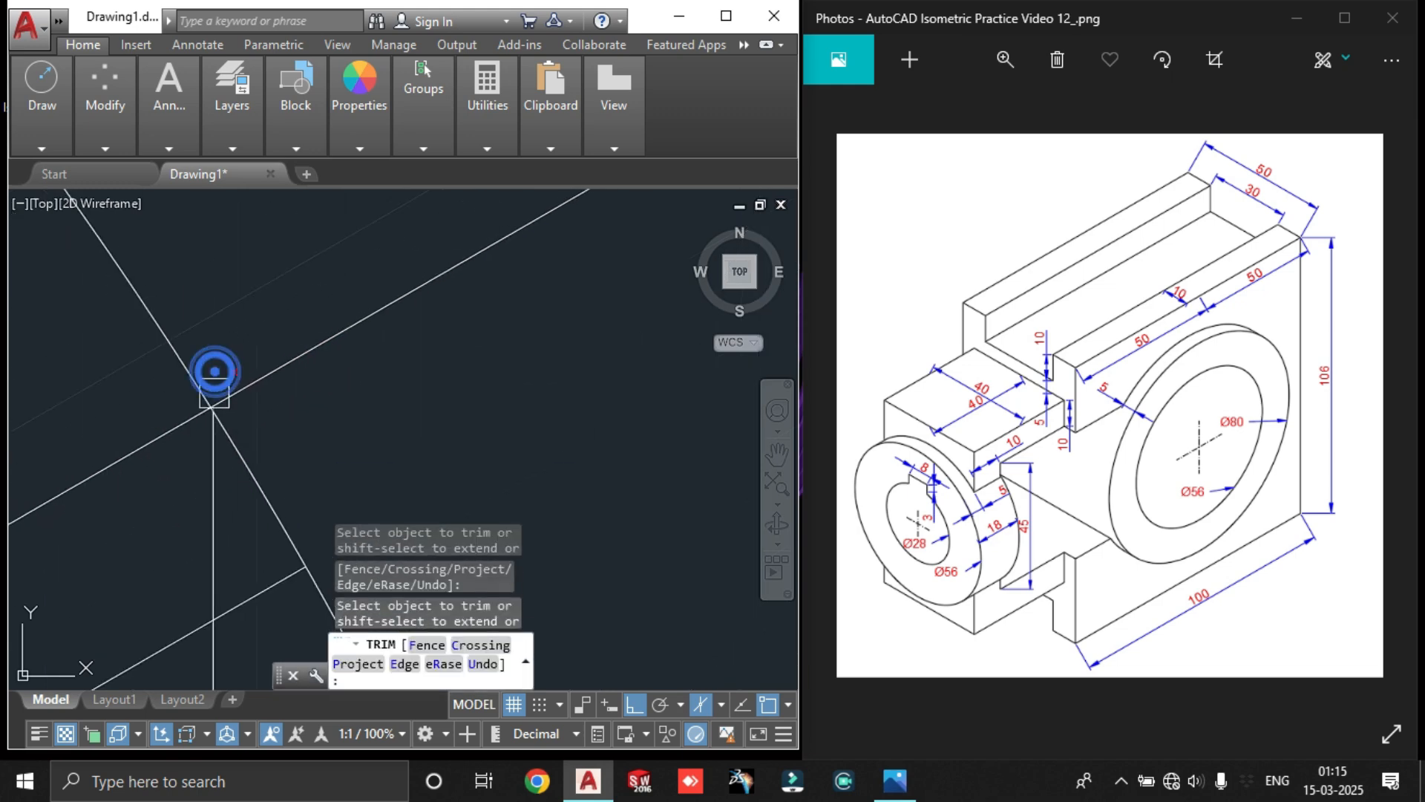
Cut the box's lower right edge at the offset vertical line and erase the piece between that line and the box's front corner
scroll(210, 413, up, 10)
click(227, 319)
scroll(233, 344, down, 4)
key(Escape)
scroll(159, 382, down, 6)
click(136, 391)
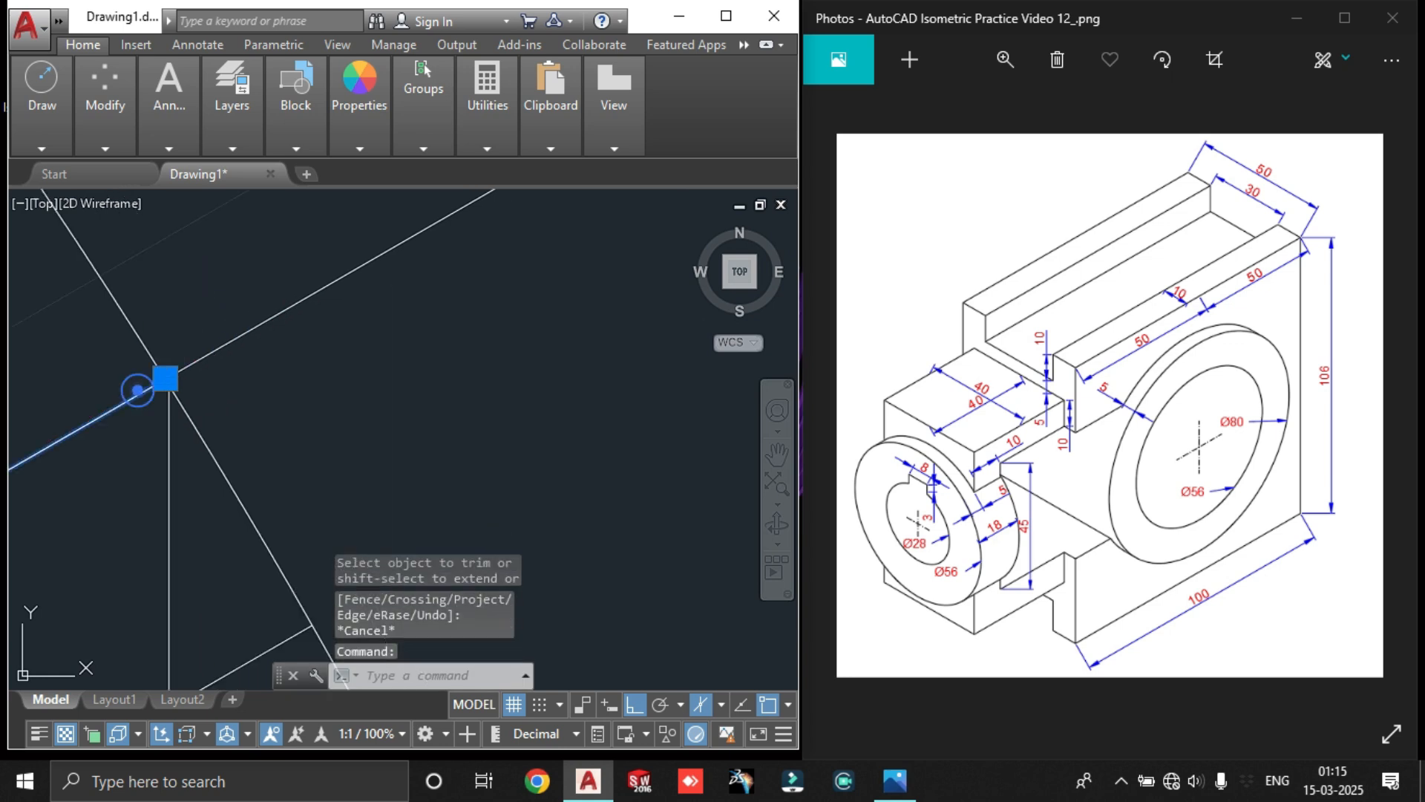
mouse_move(137, 391)
middle_down()
mouse_move(407, 416)
mouse_move(487, 407)
mouse_move(379, 260)
middle_up()
key(Delete)
scroll(379, 260, down, 2)
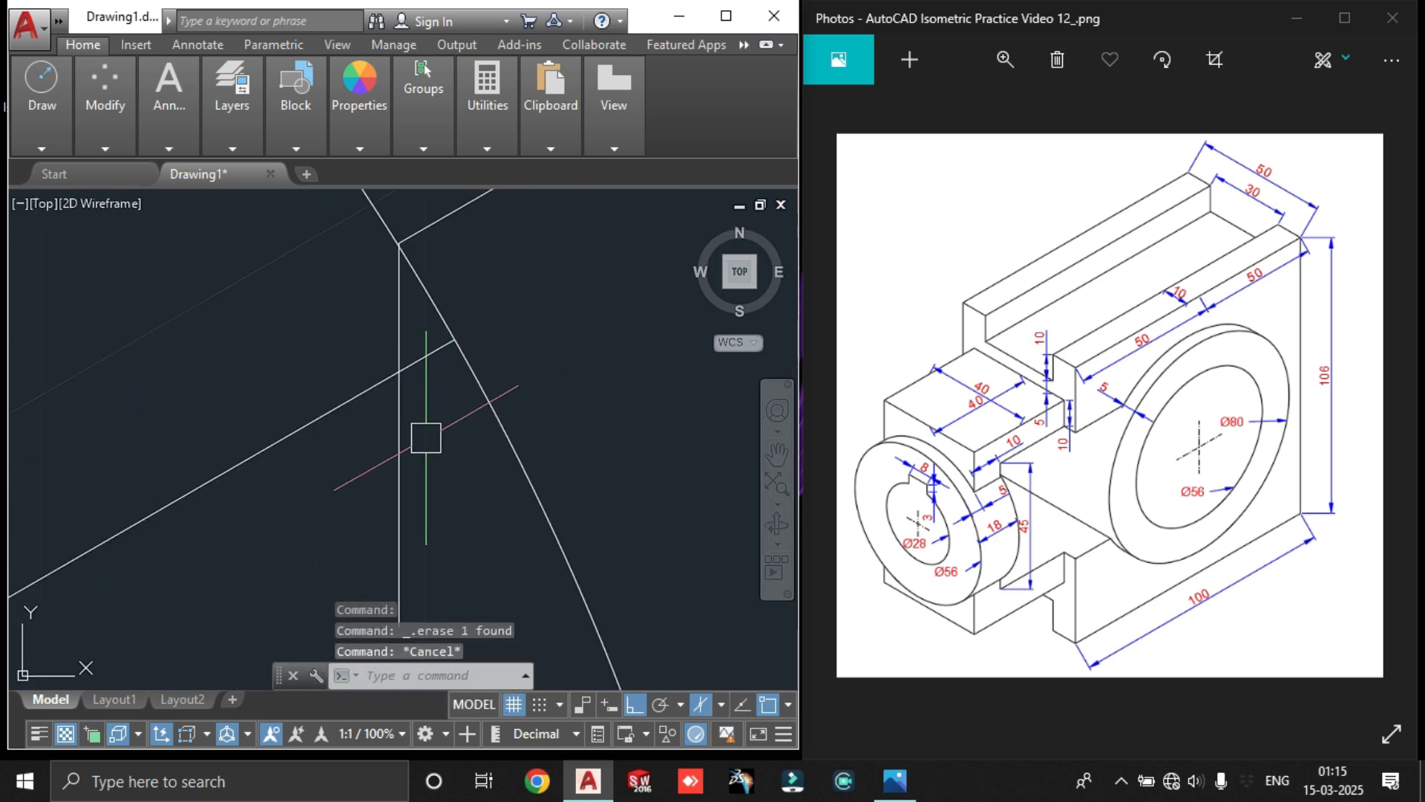
Trim the offset vertical line below the slanted line that starts at the disc rim
key(Escape)
text(tr)
key(Return)
click(388, 415)
scroll(420, 424, down, 6)
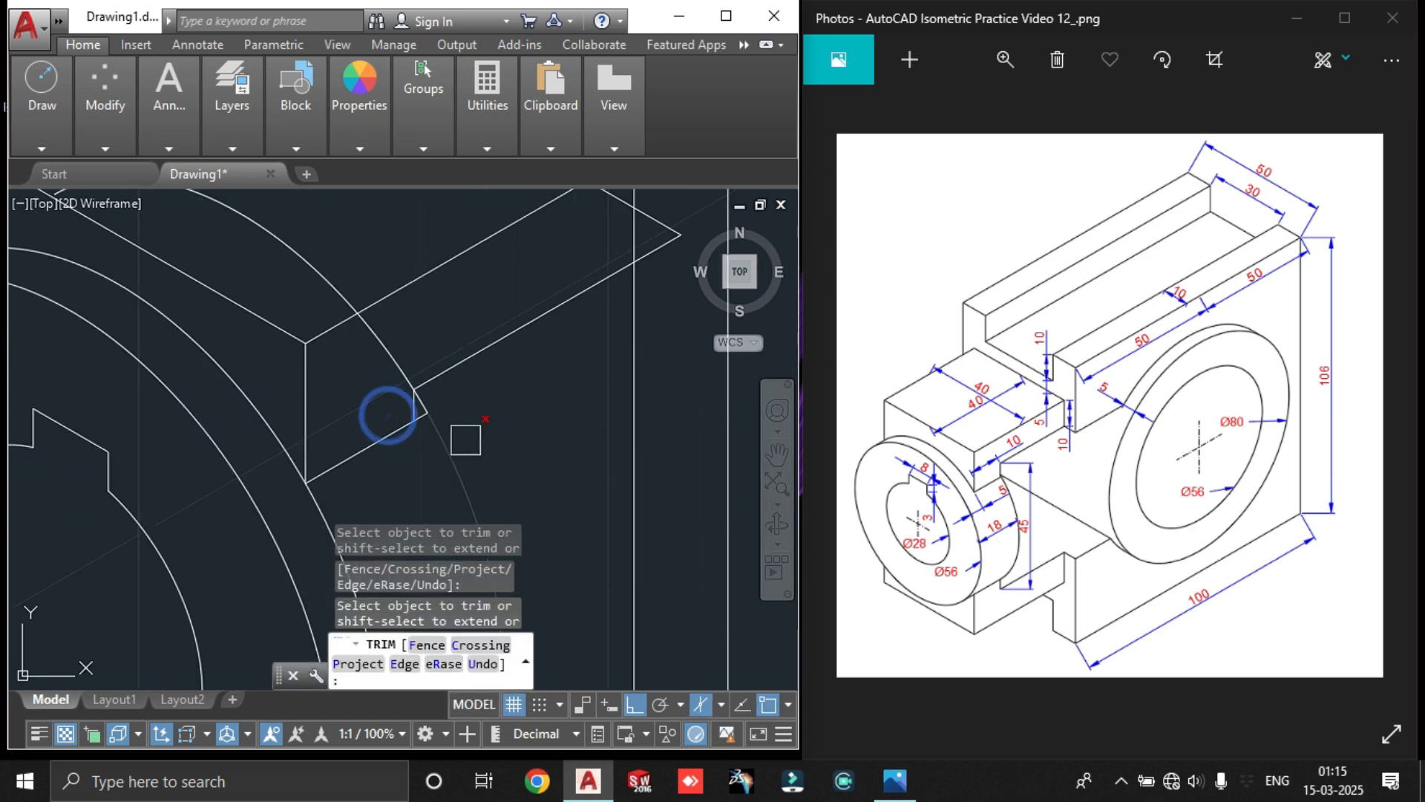
key(Escape)
Trim the slanted line's short overshoot beyond the offset vertical line
scroll(464, 403, up, 4)
middle_drag(442, 413, 352, 407)
text(tr)
key(Return)
key(Return)
click(241, 431)
key(Escape)
Trim the rear arc across the small box's right face and erase its remaining piece inside the box's top face
scroll(318, 398, down, 6)
scroll(295, 399, up, 6)
text(tr)
key(Return)
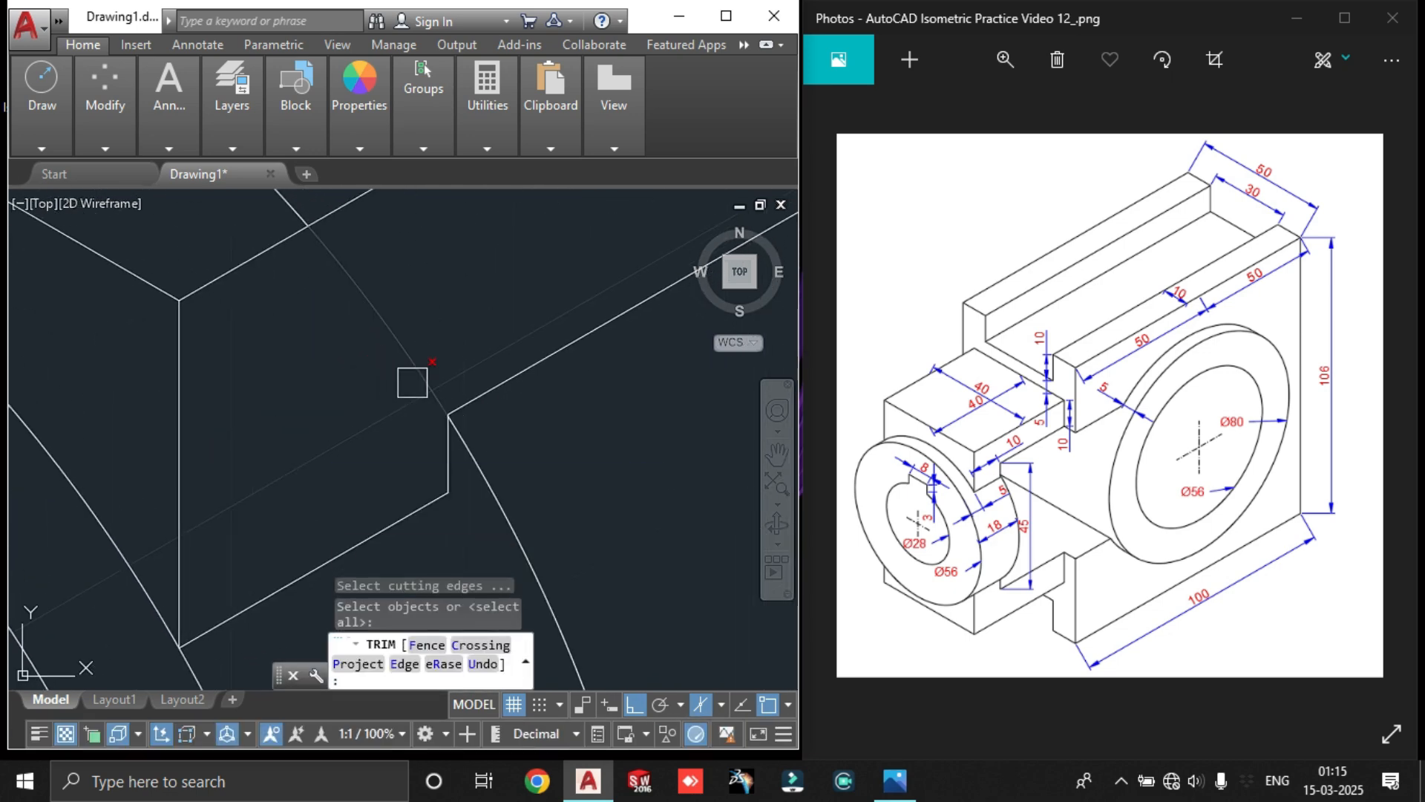
scroll(419, 386, down, 5)
key(Escape)
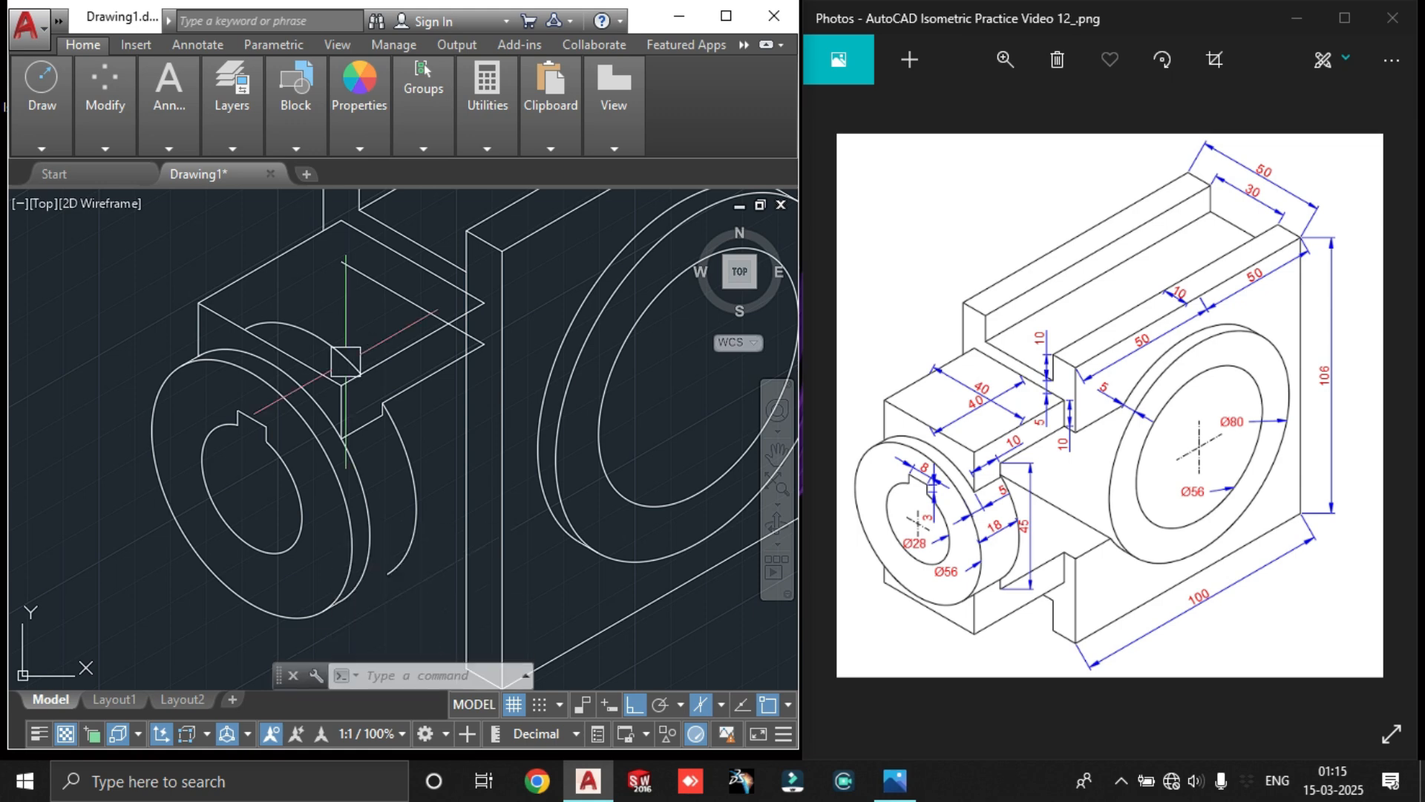
click(333, 345)
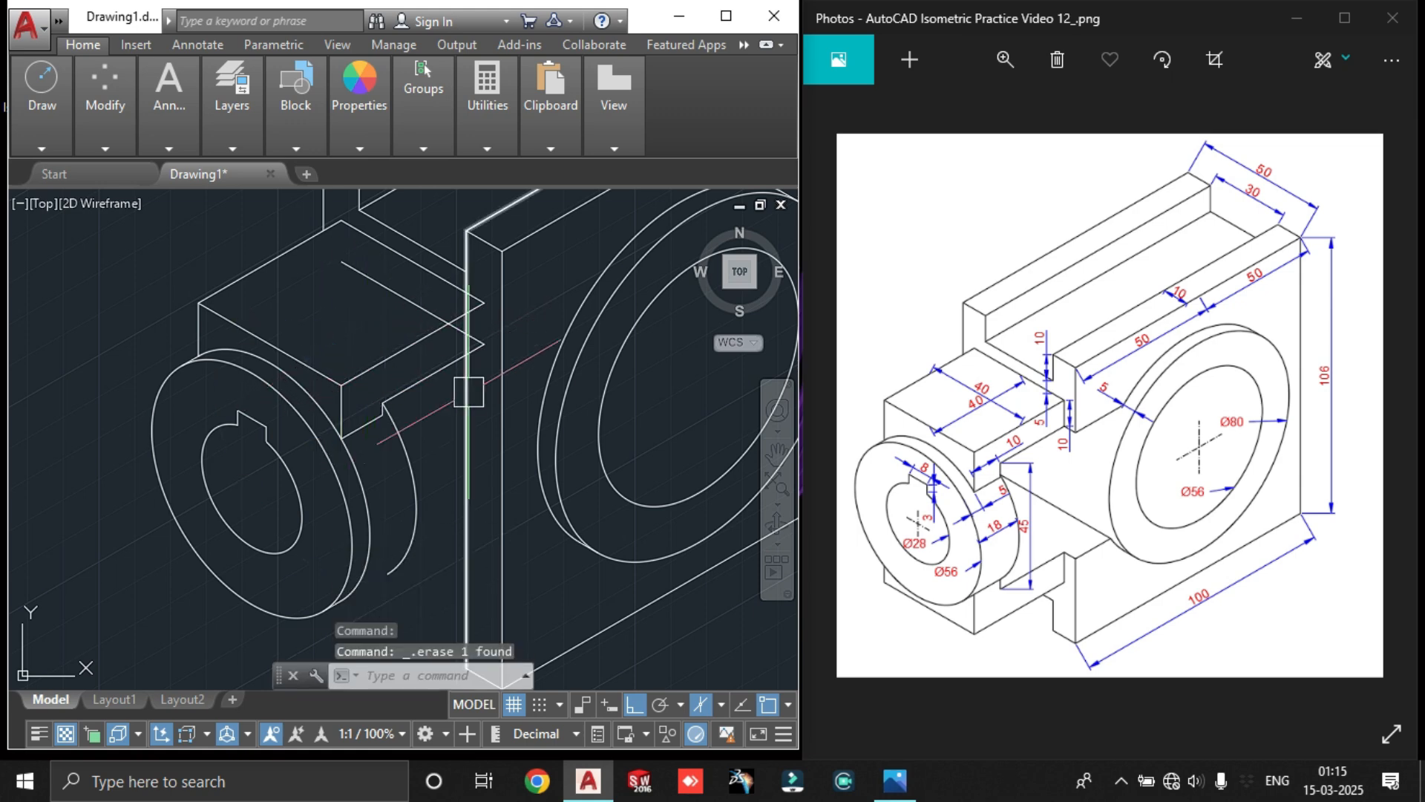
Draw a vertical line joining the upper and lower corners at the small box's right end
scroll(493, 313, up, 5)
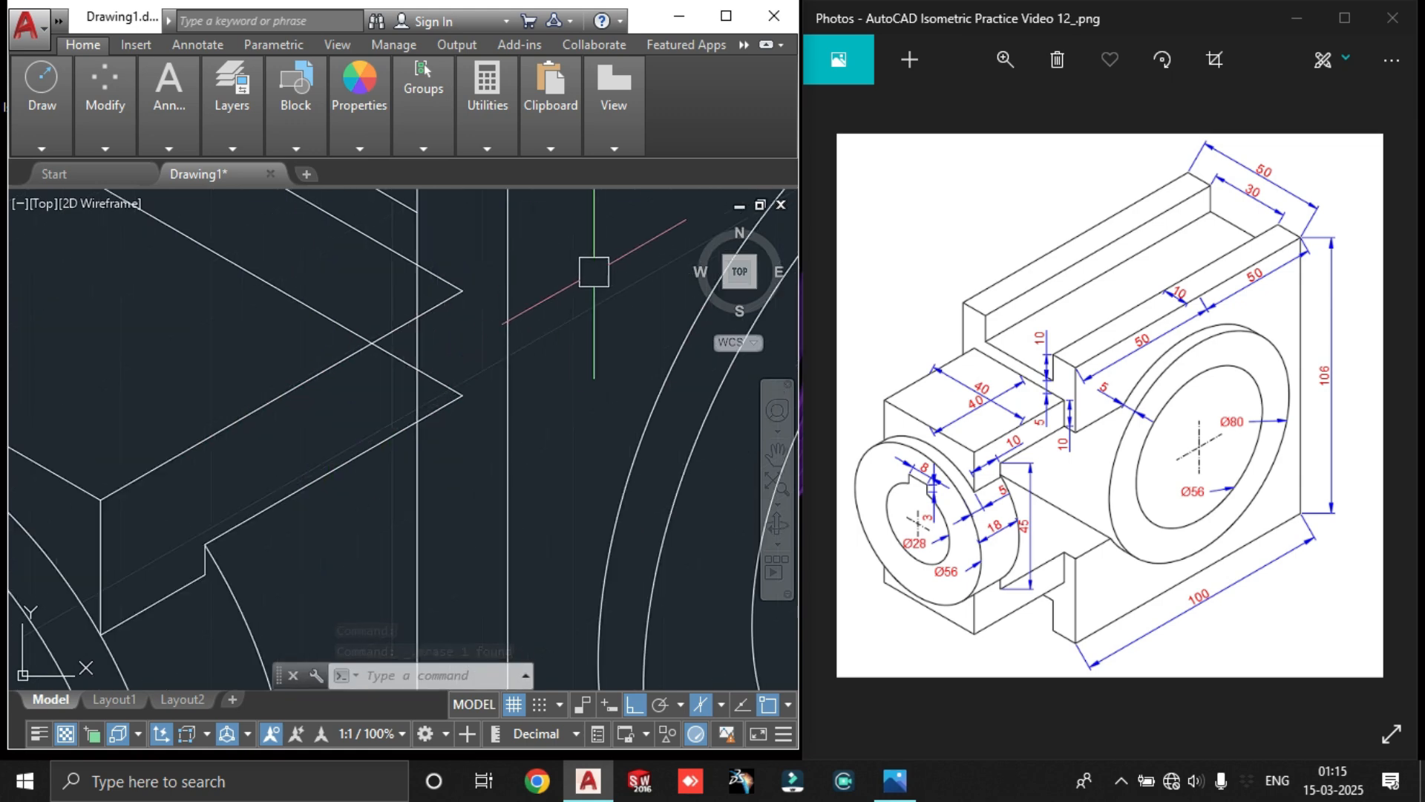
text(l)
key(Return)
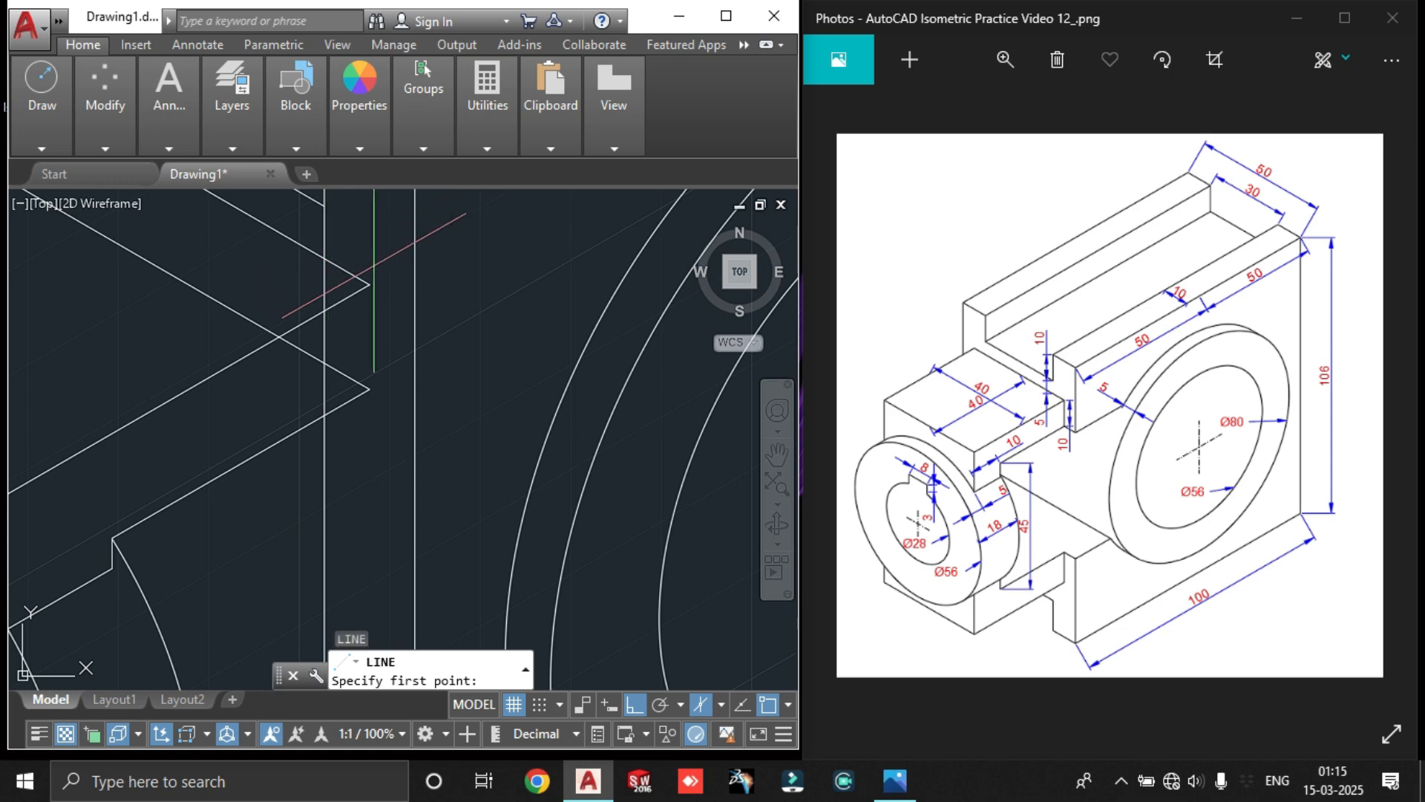
click(371, 282)
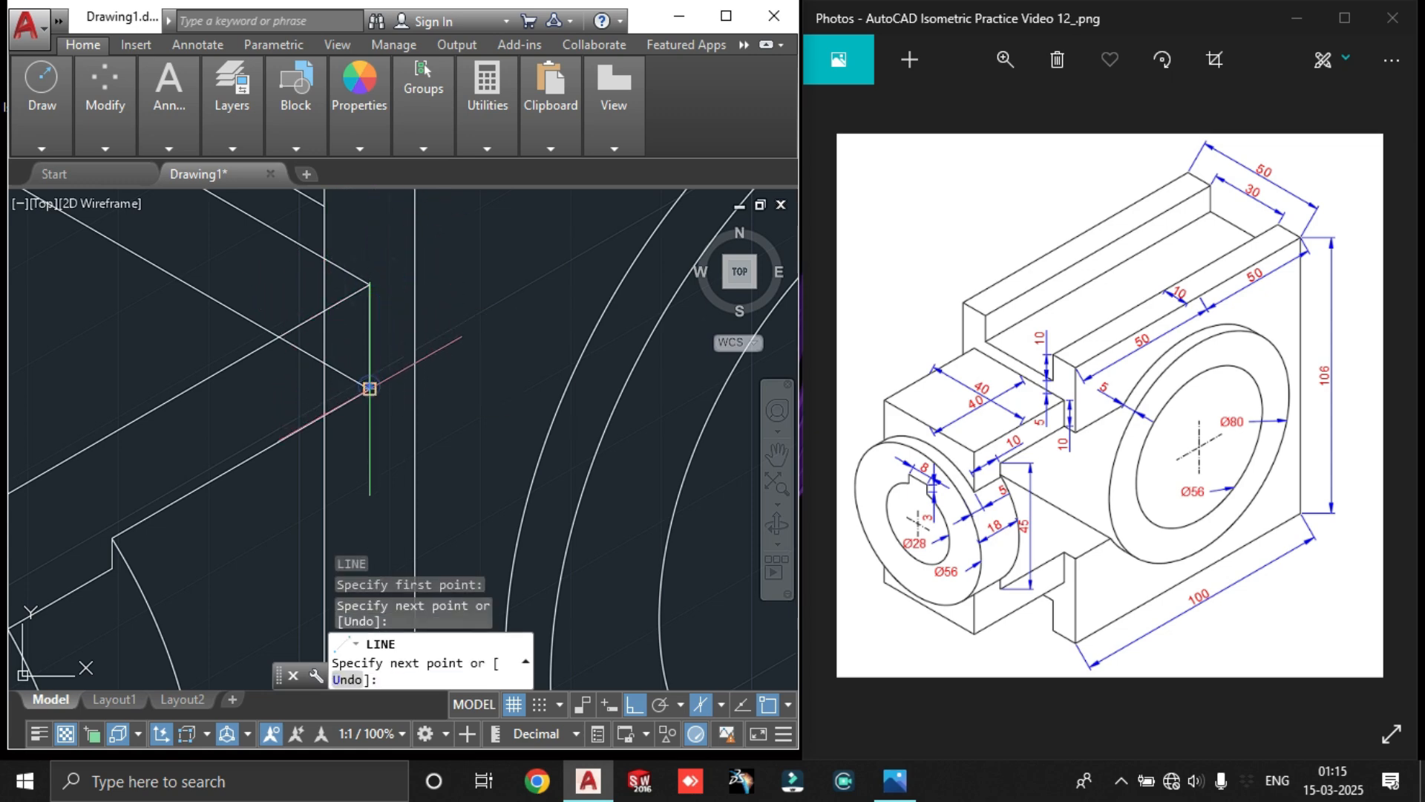
key(Escape)
Trim the large block's left vertical edge between the slot's lower edge and the small box's rear top edge
scroll(405, 434, up, 2)
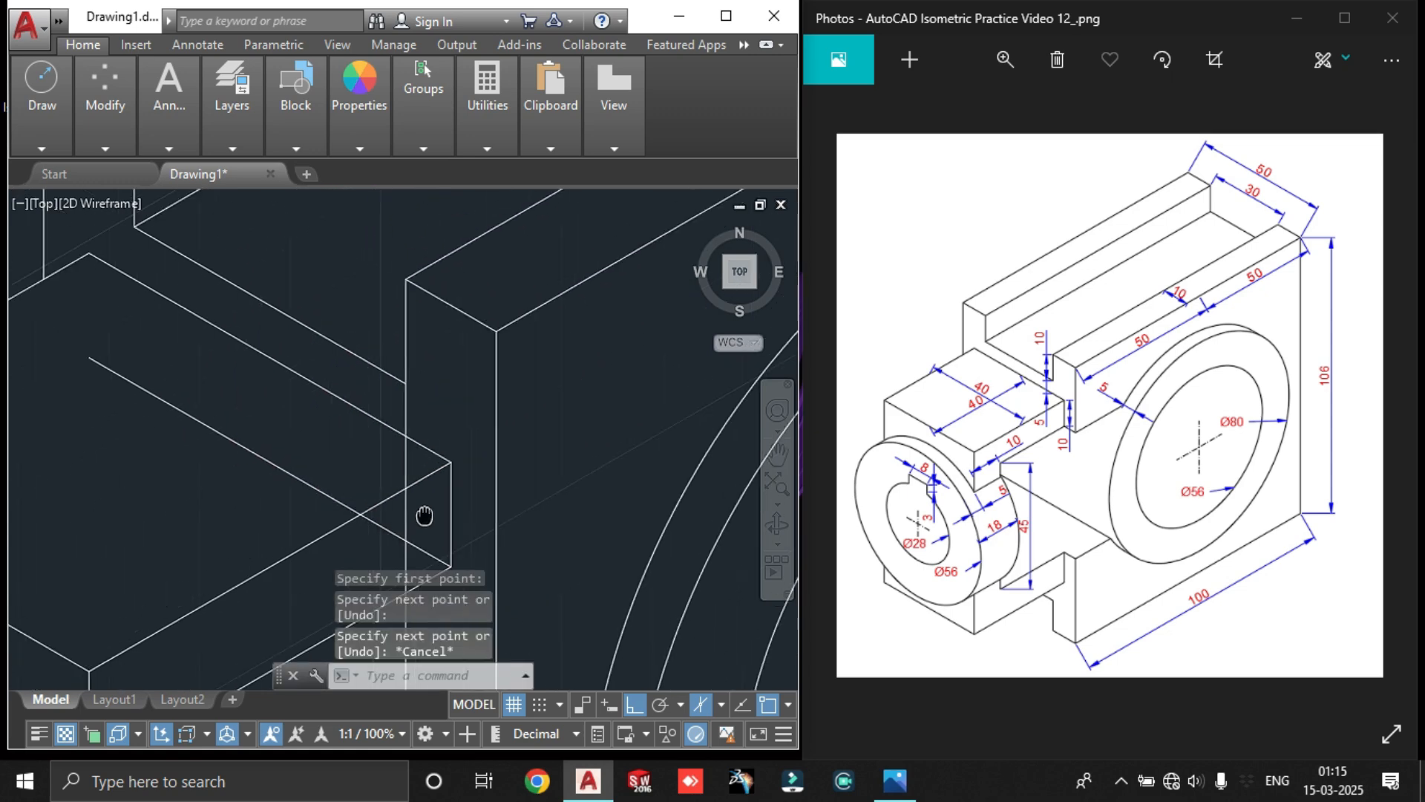
click(411, 409)
key(Escape)
text(tr)
key(Return)
text(tr)
key(Return)
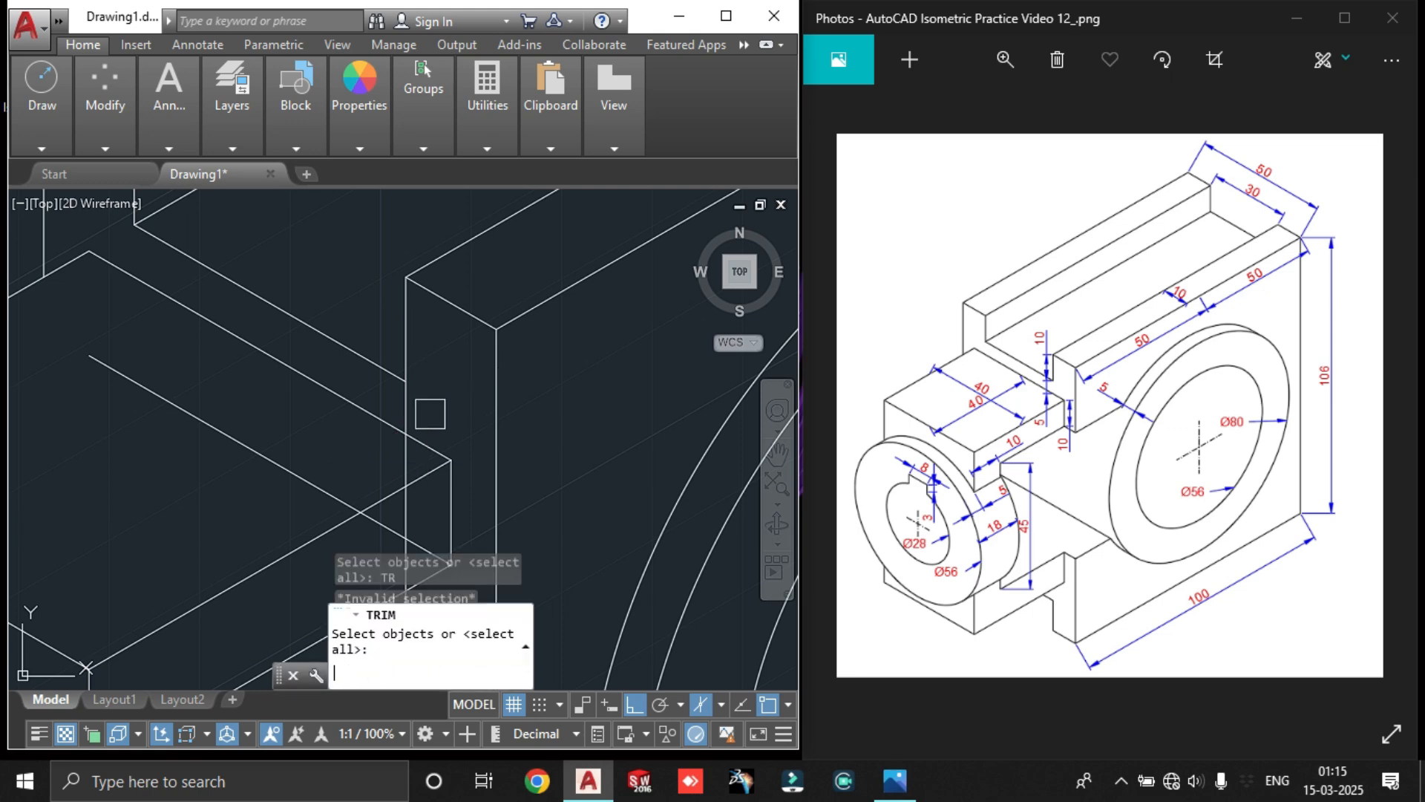
scroll(415, 410, up, 4)
click(395, 400)
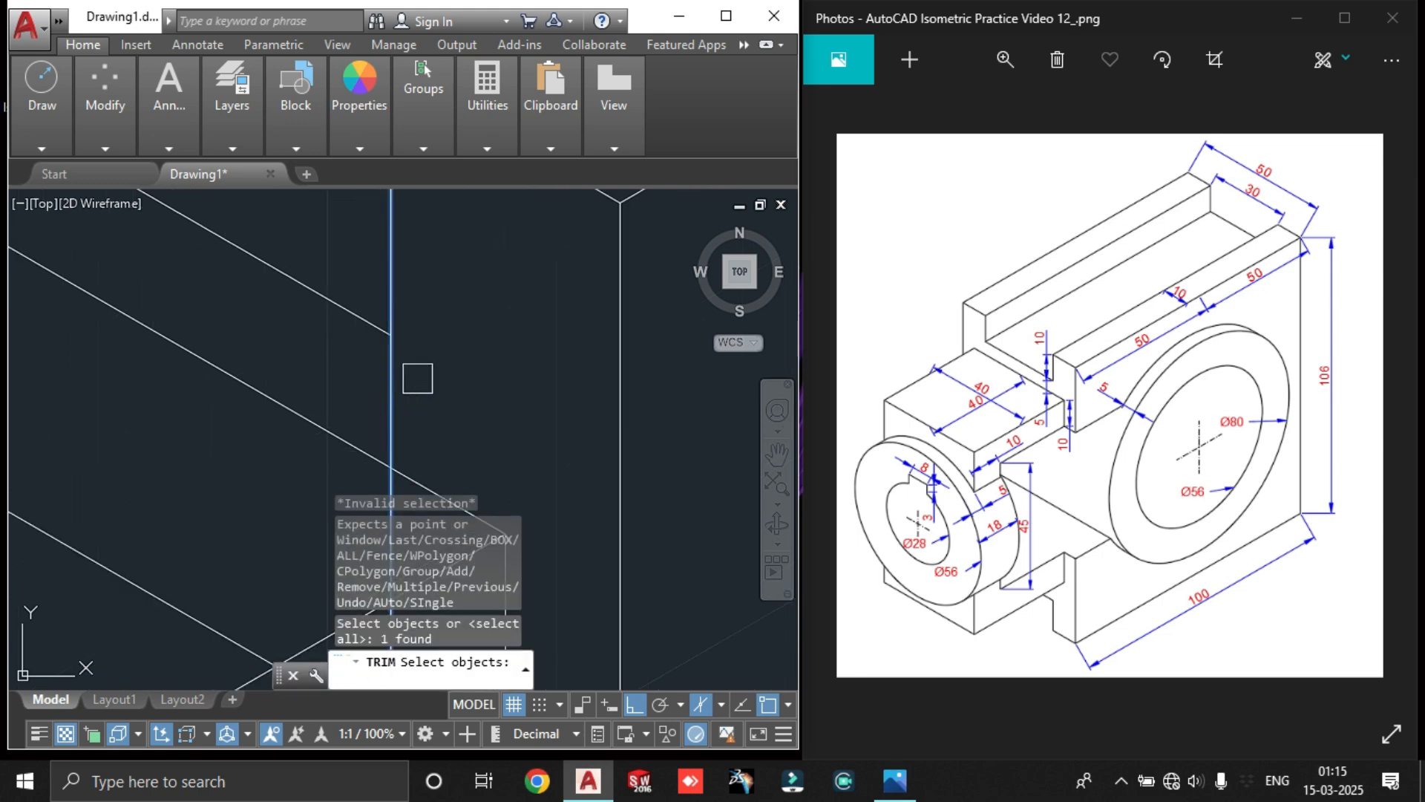
key(Return)
click(391, 373)
key(Escape)
scroll(391, 374, down, 4)
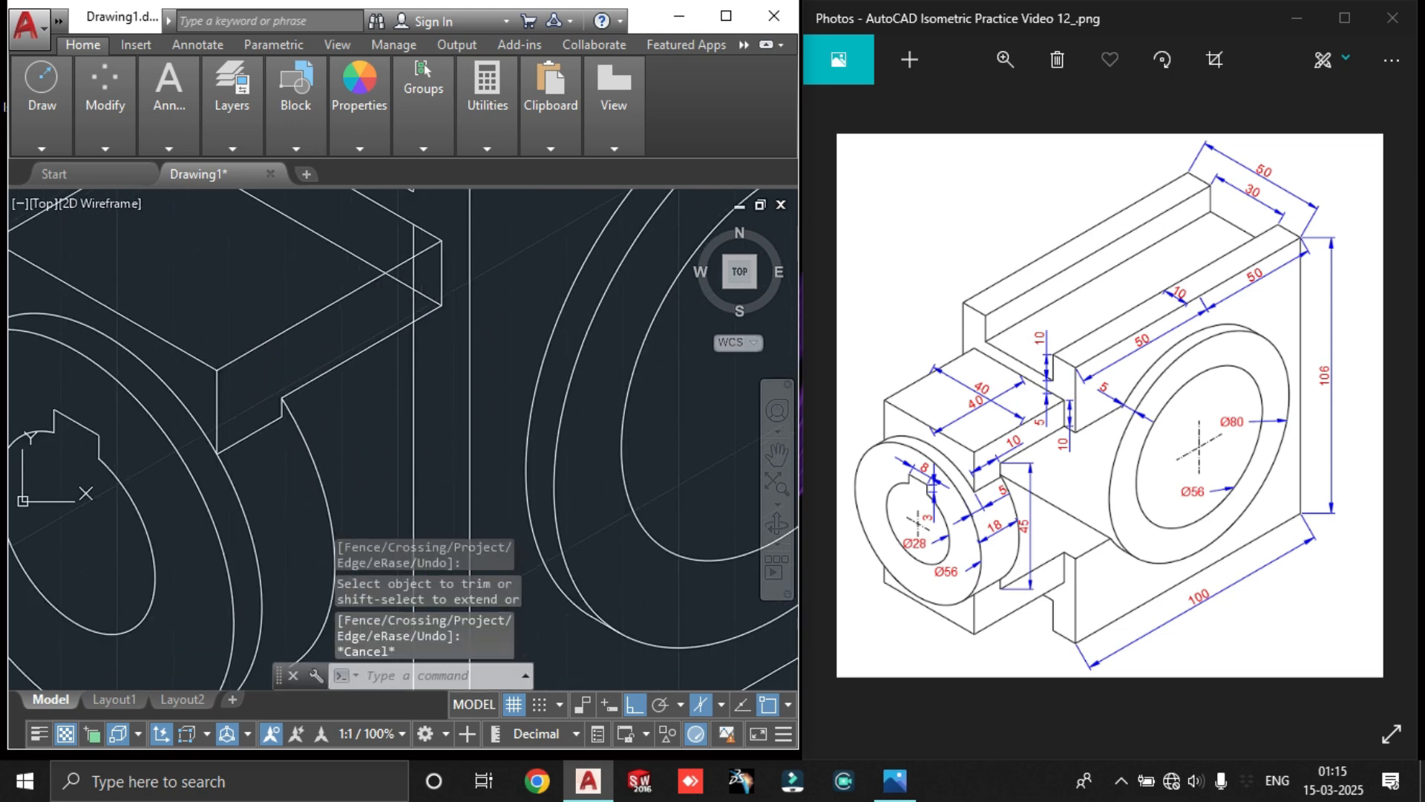
Erase the leftover vertical line and the hidden slanted line crossing the small box's right end
click(413, 391)
key(Delete)
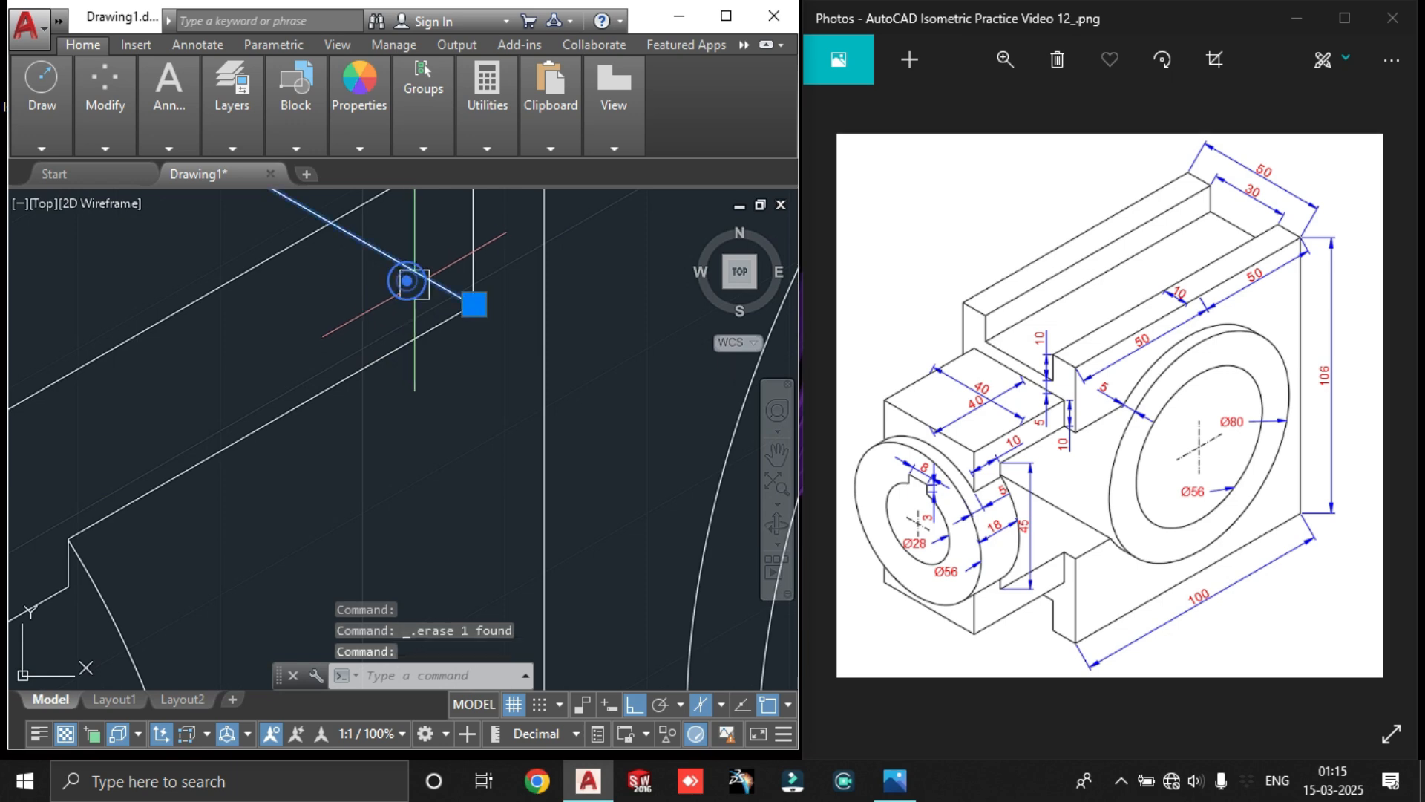
scroll(416, 371, down, 4)
scroll(315, 441, up, 6)
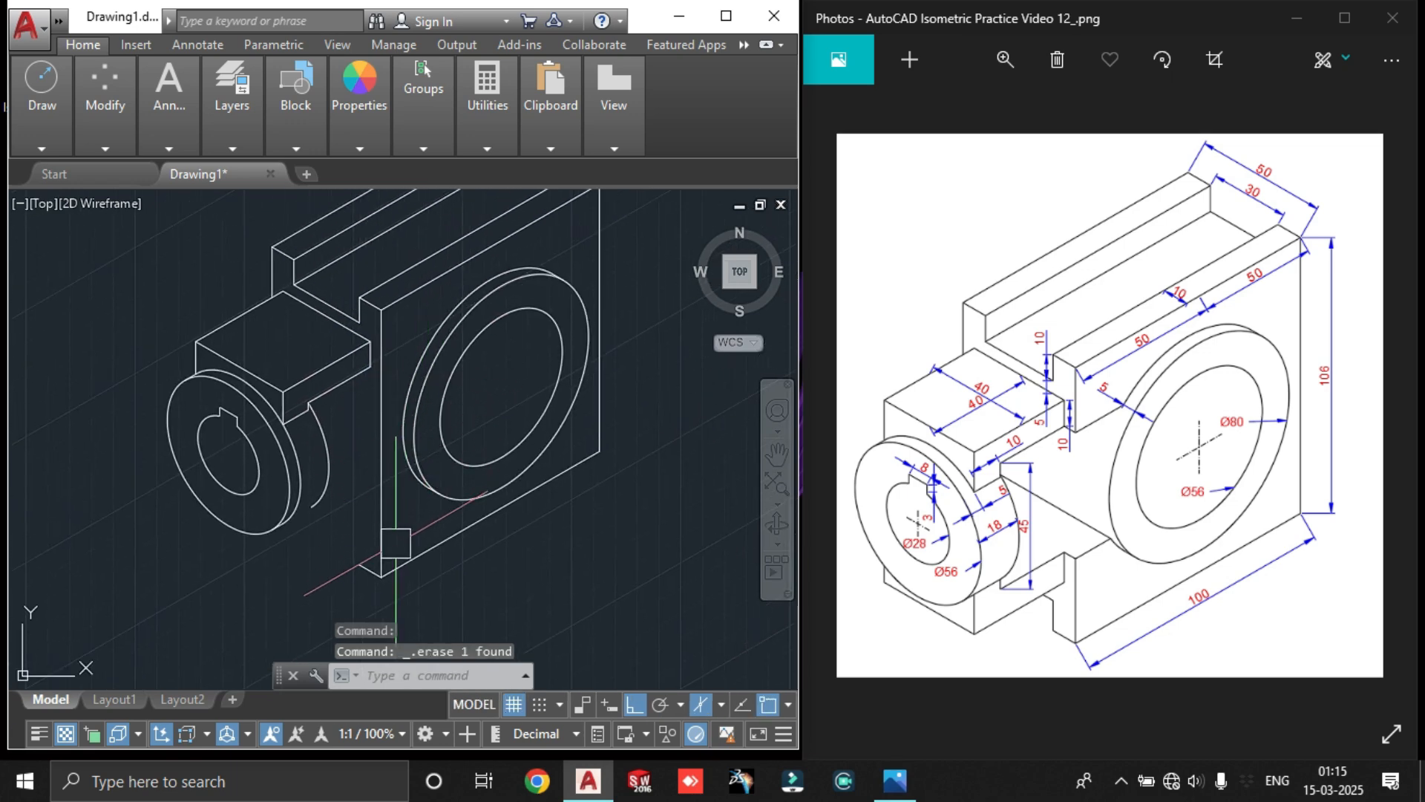
click(295, 418)
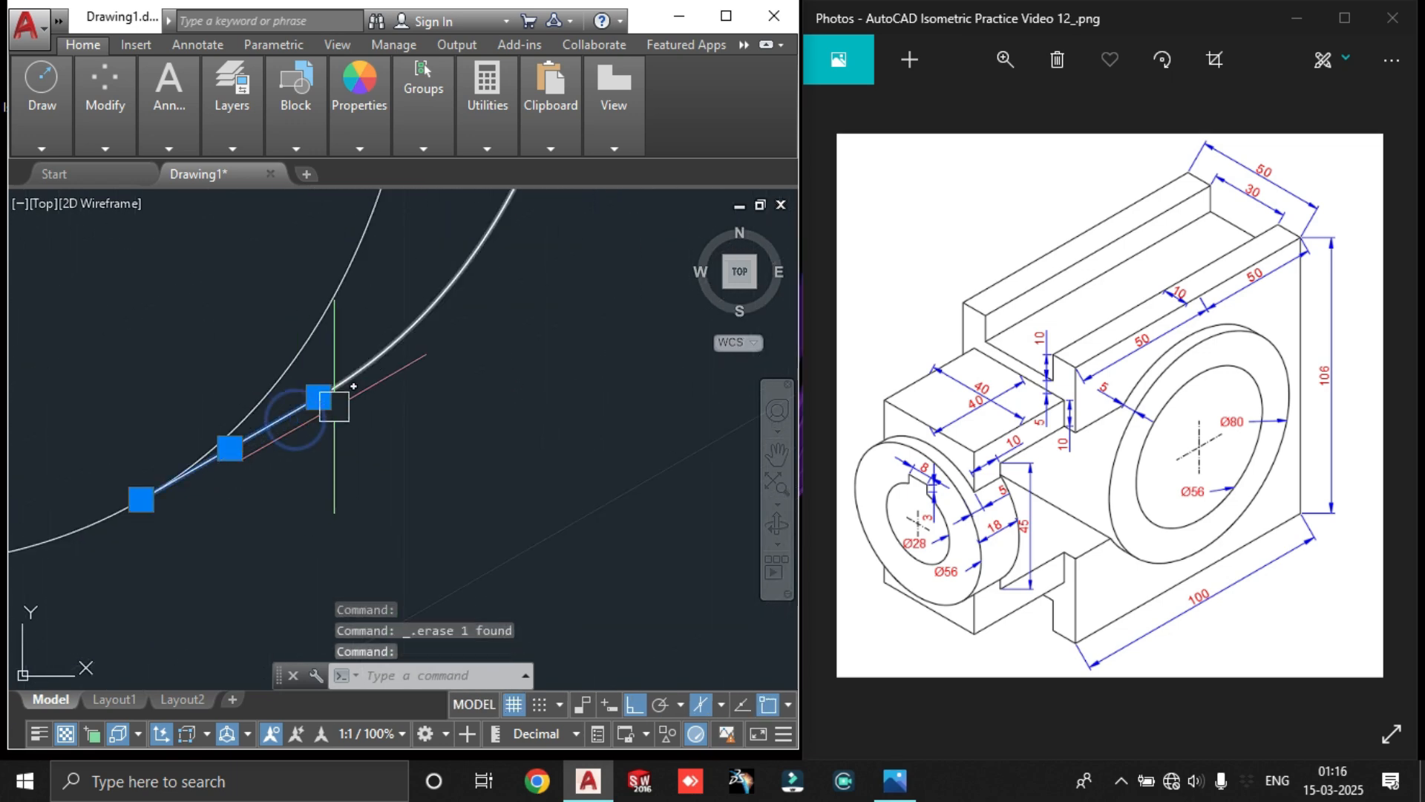
scroll(374, 386, down, 6)
scroll(493, 320, up, 4)
click(502, 320)
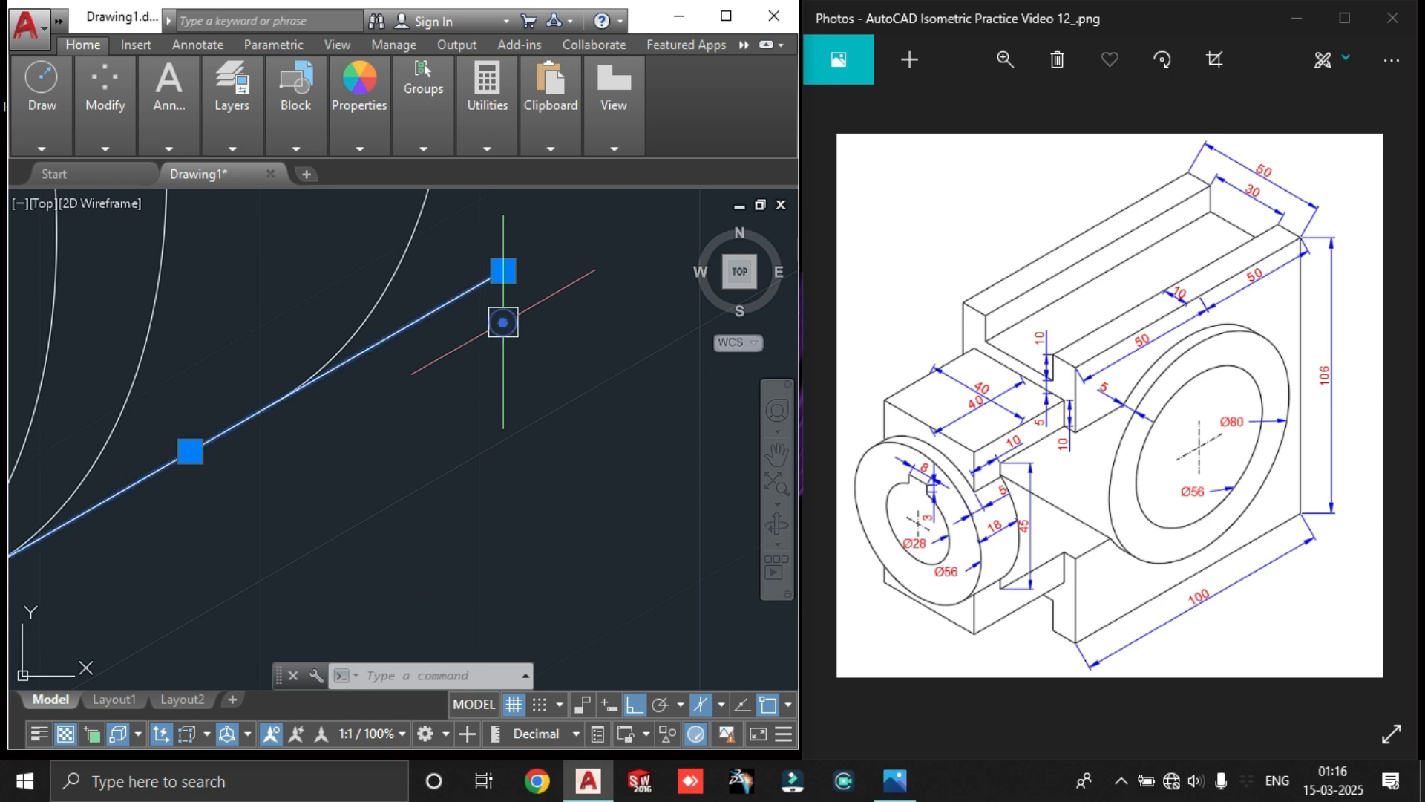
key(Escape)
Trim the overshoot of the keyed disc's lower tangent line where it passes the disc's rear arc
scroll(369, 423, down, 2)
scroll(349, 438, down, 3)
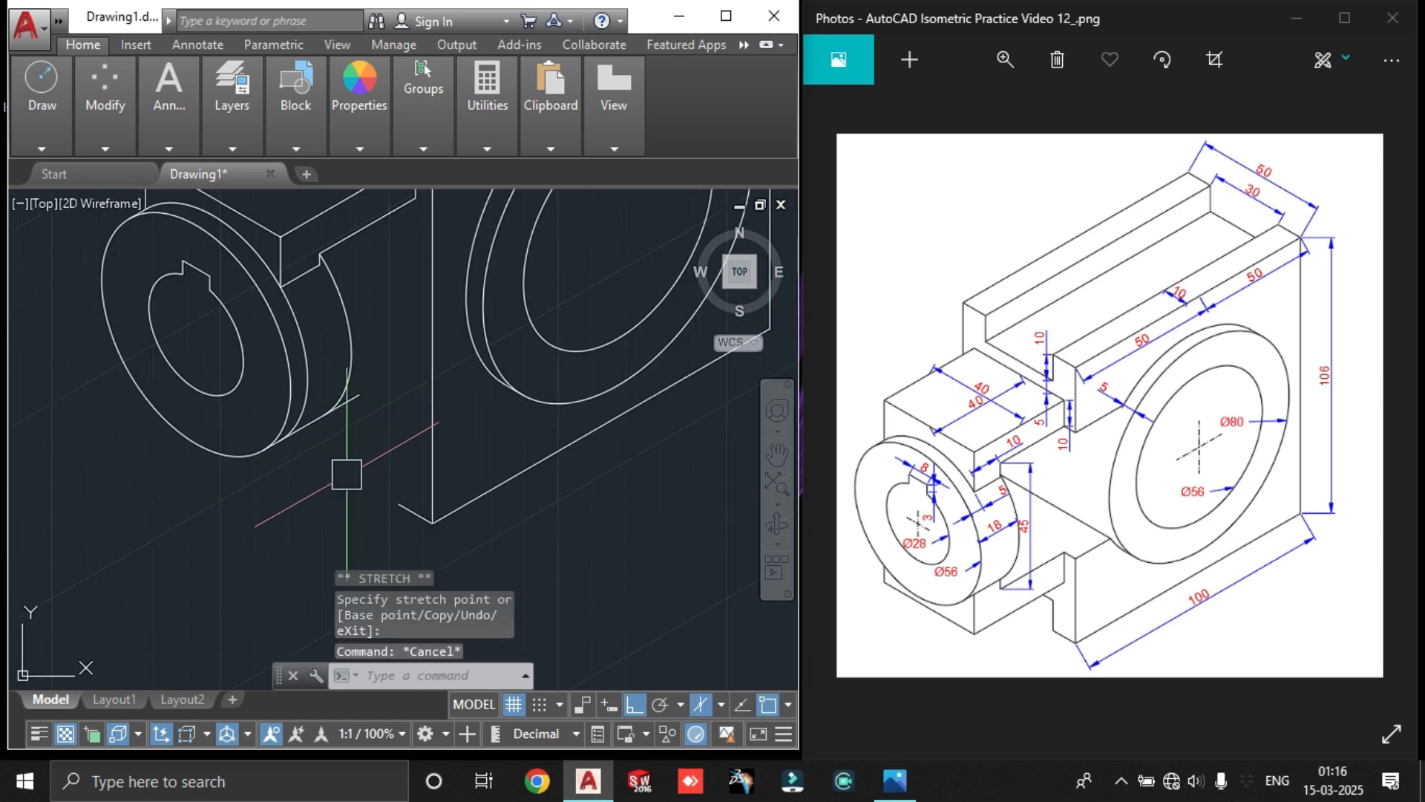
text(tr)
key(Return)
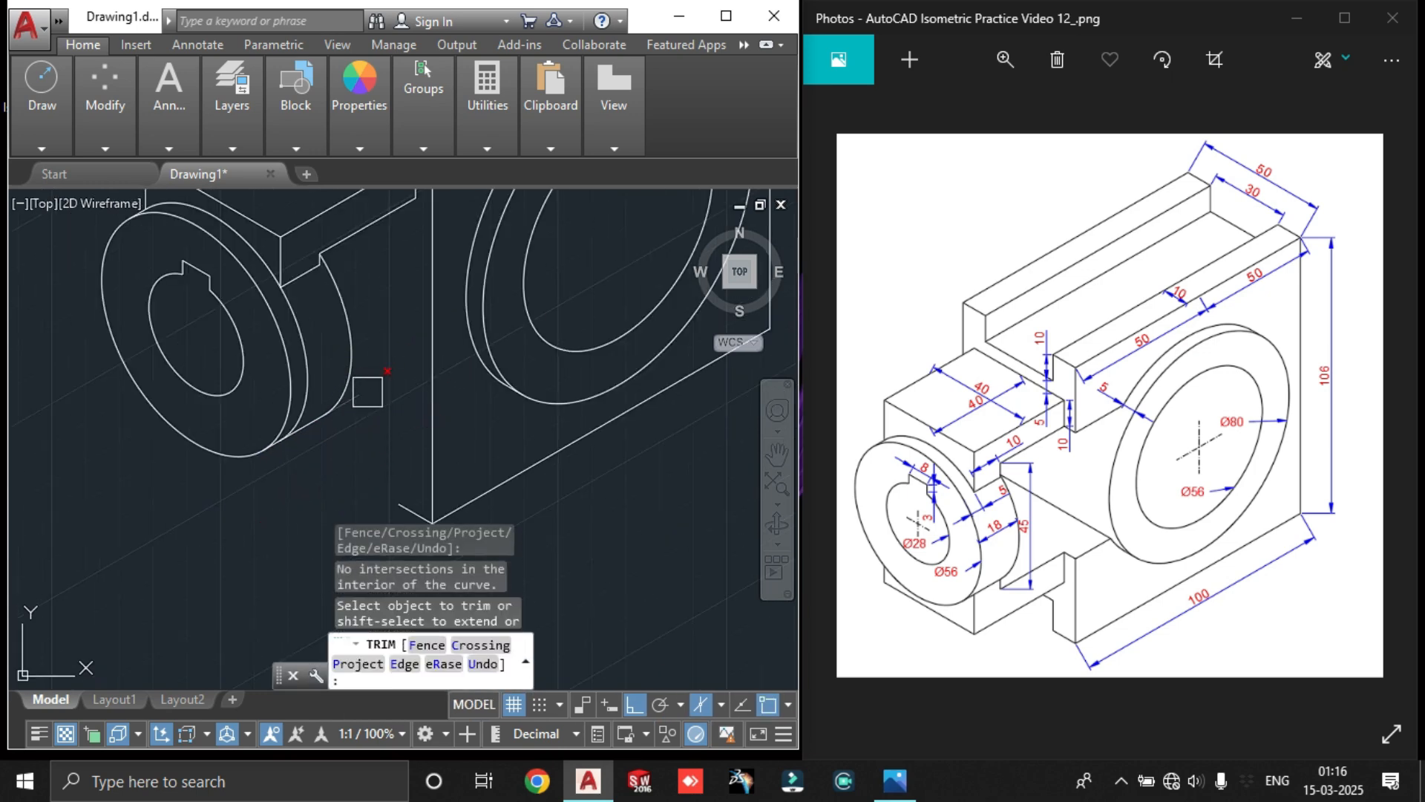
click(367, 392)
middle_drag(386, 434, 387, 483)
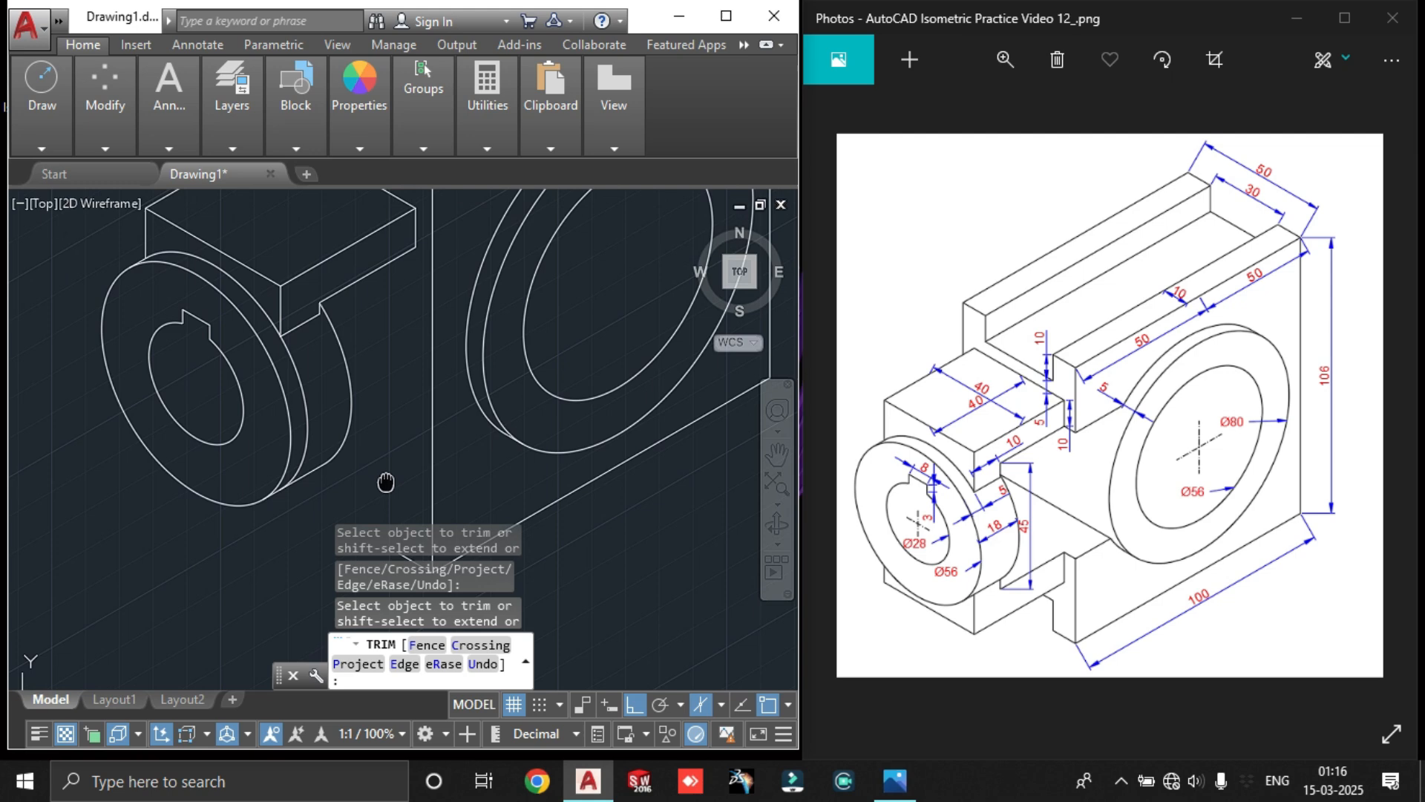
click(347, 380)
scroll(259, 342, up, 5)
scroll(245, 341, down, 5)
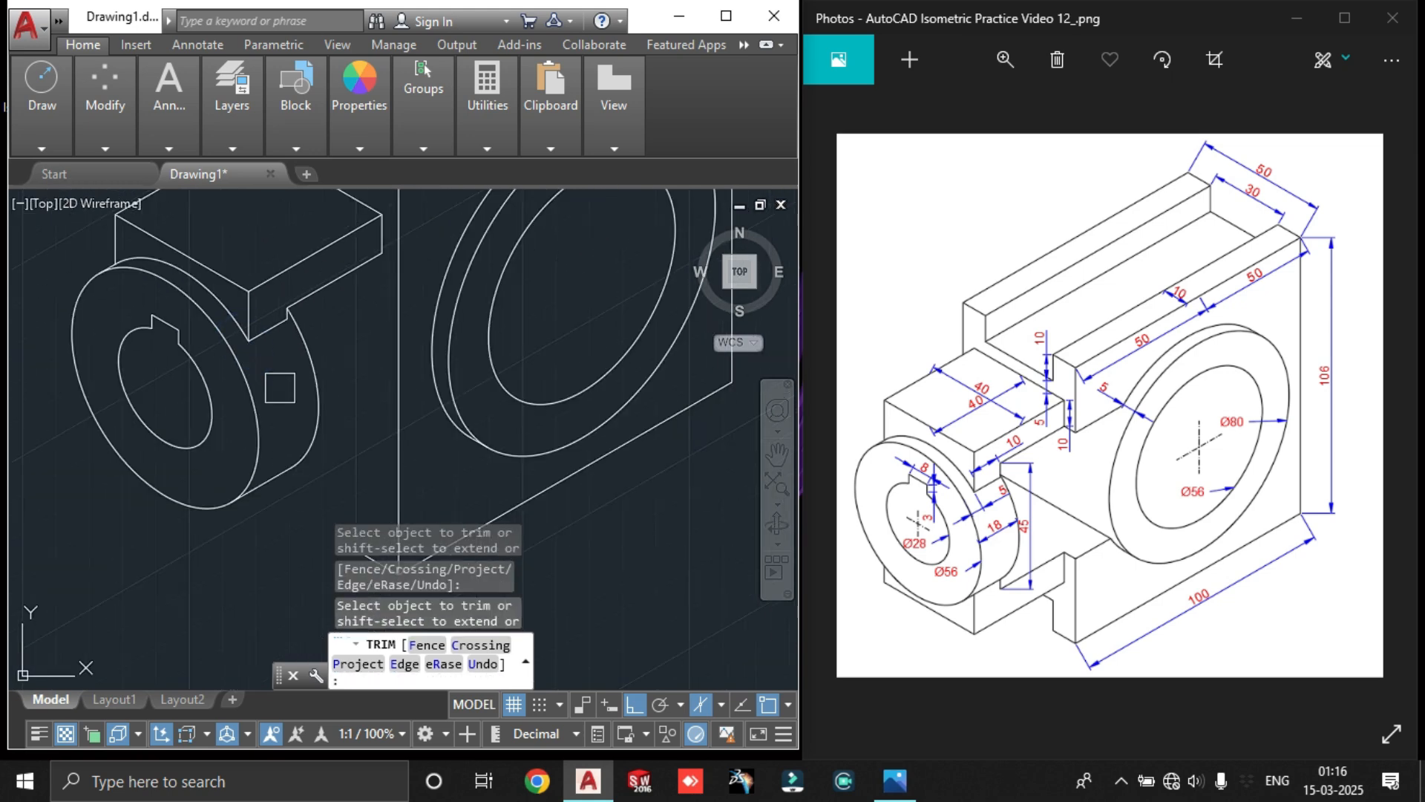
key(Escape)
Draw a line about 9 units long at 330° from the small box's lower right corner across the large block's vertical edge
middle_drag(362, 321, 364, 439)
scroll(404, 334, down, 2)
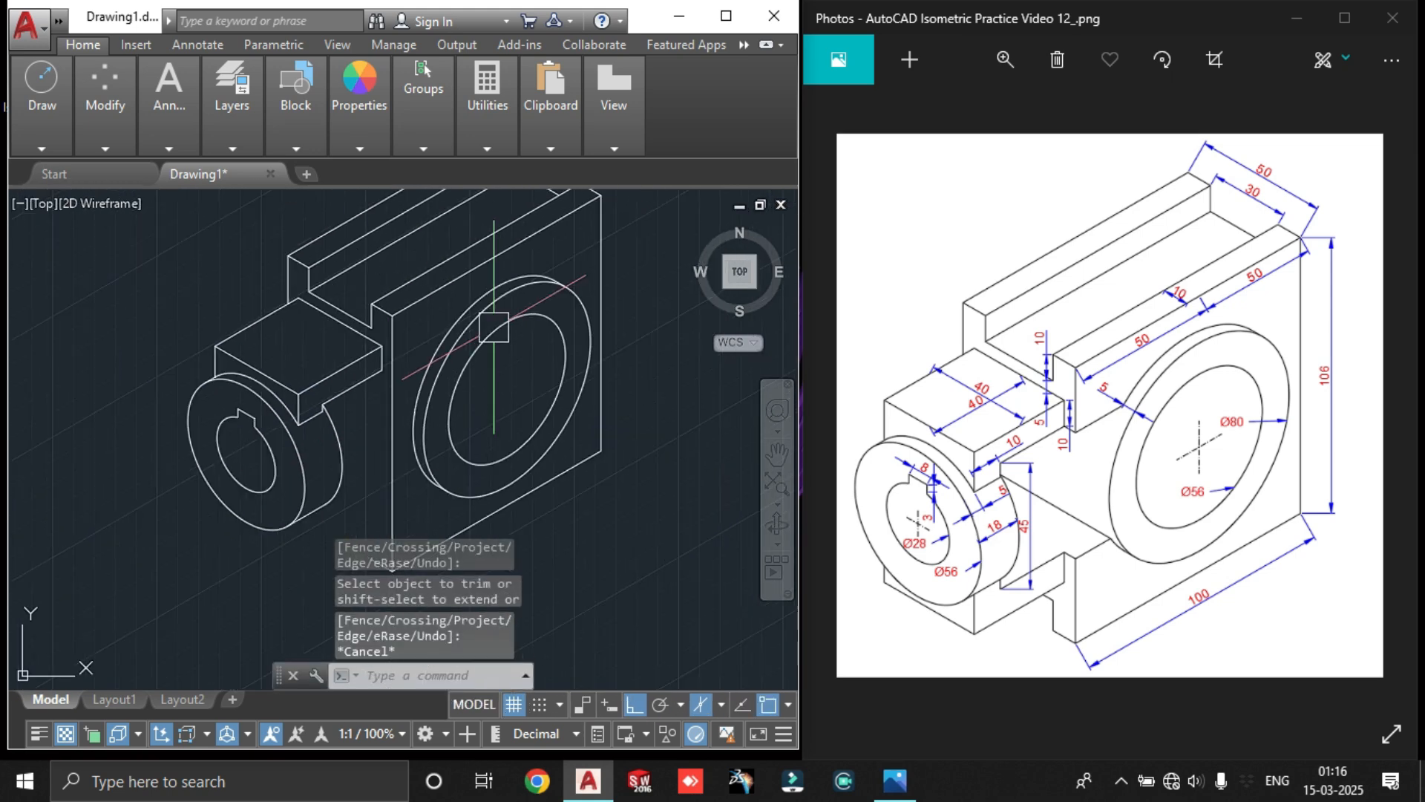
mouse_move(493, 327)
middle_down()
mouse_move(466, 396)
mouse_move(389, 341)
middle_up()
scroll(466, 334, down, 2)
scroll(352, 463, up, 2)
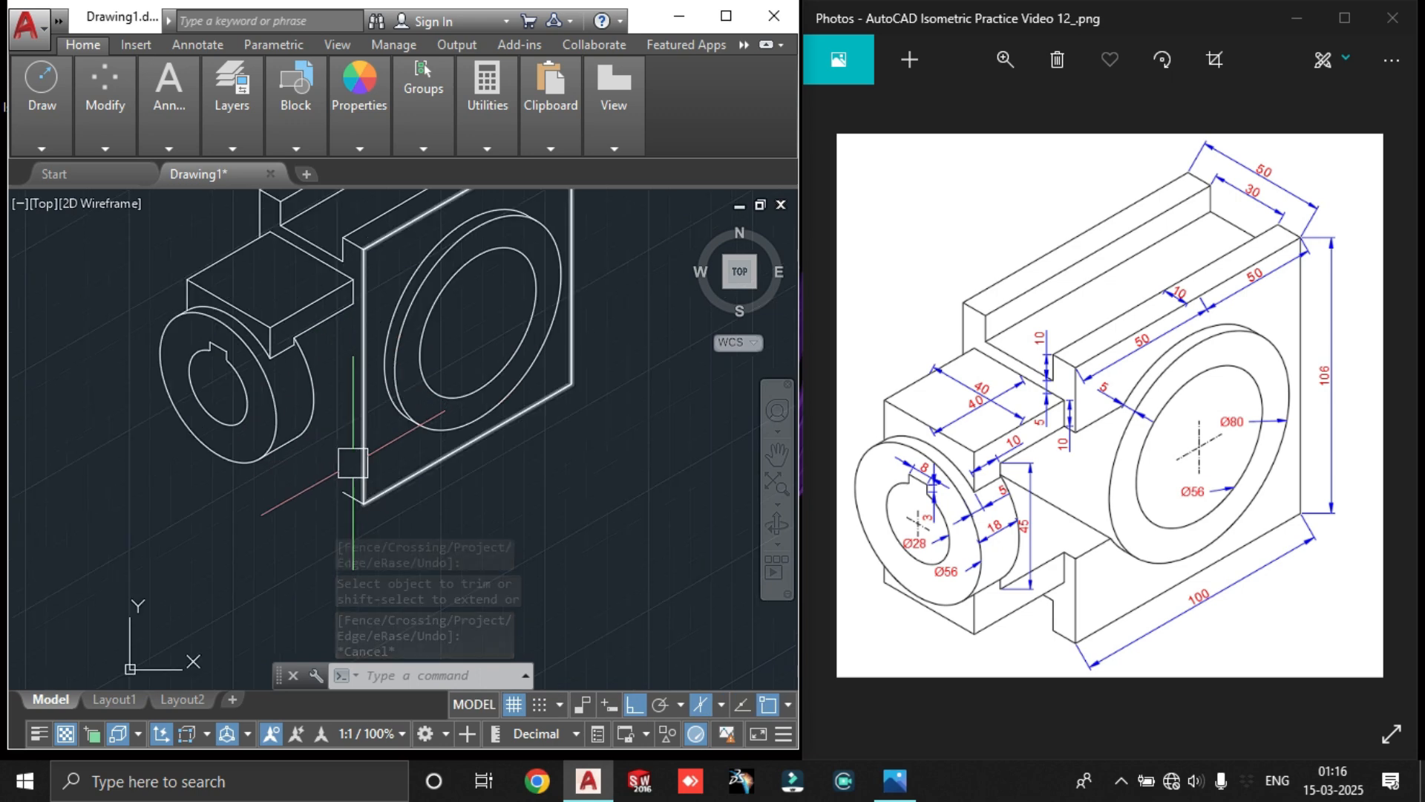
middle_drag(350, 463, 297, 436)
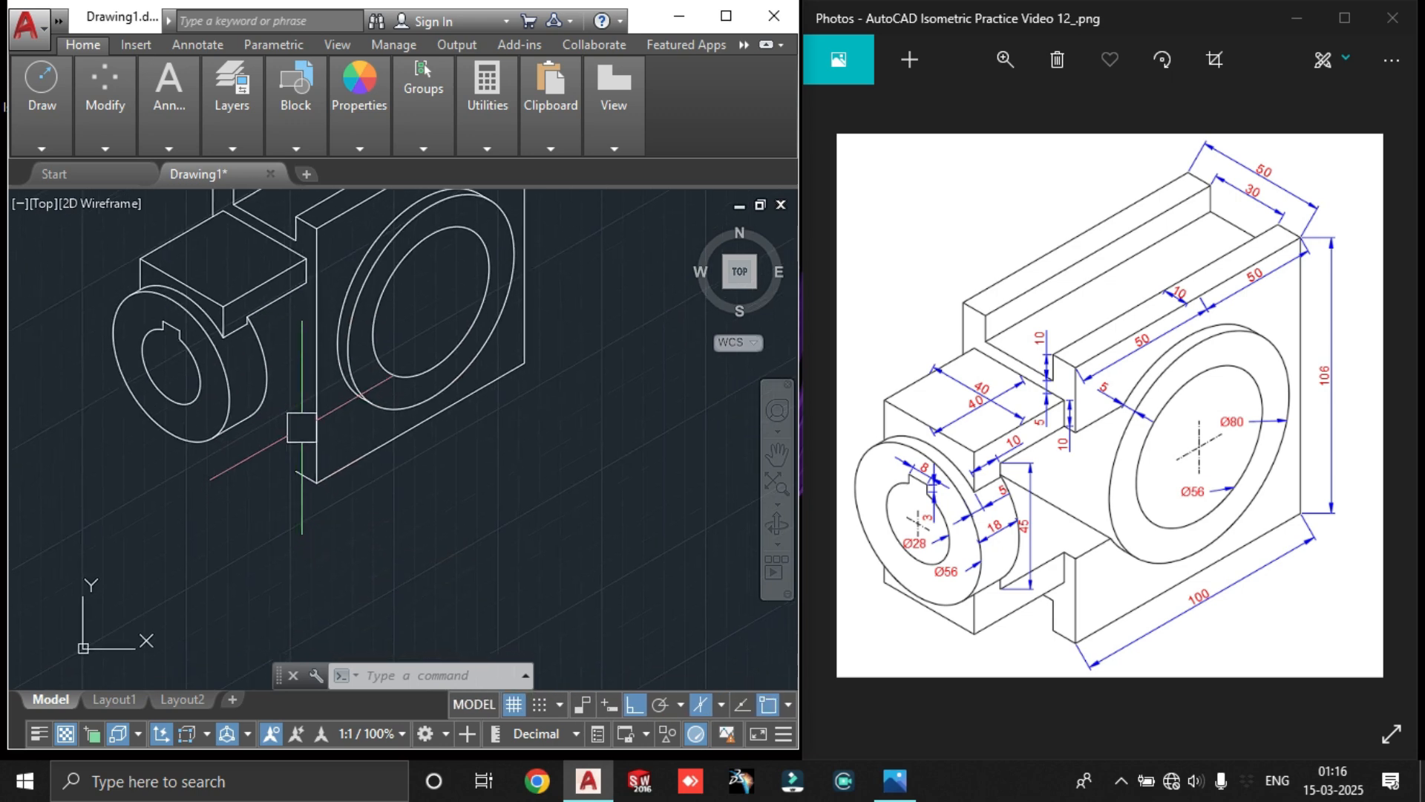
scroll(292, 274, up, 8)
middle_drag(293, 274, 378, 321)
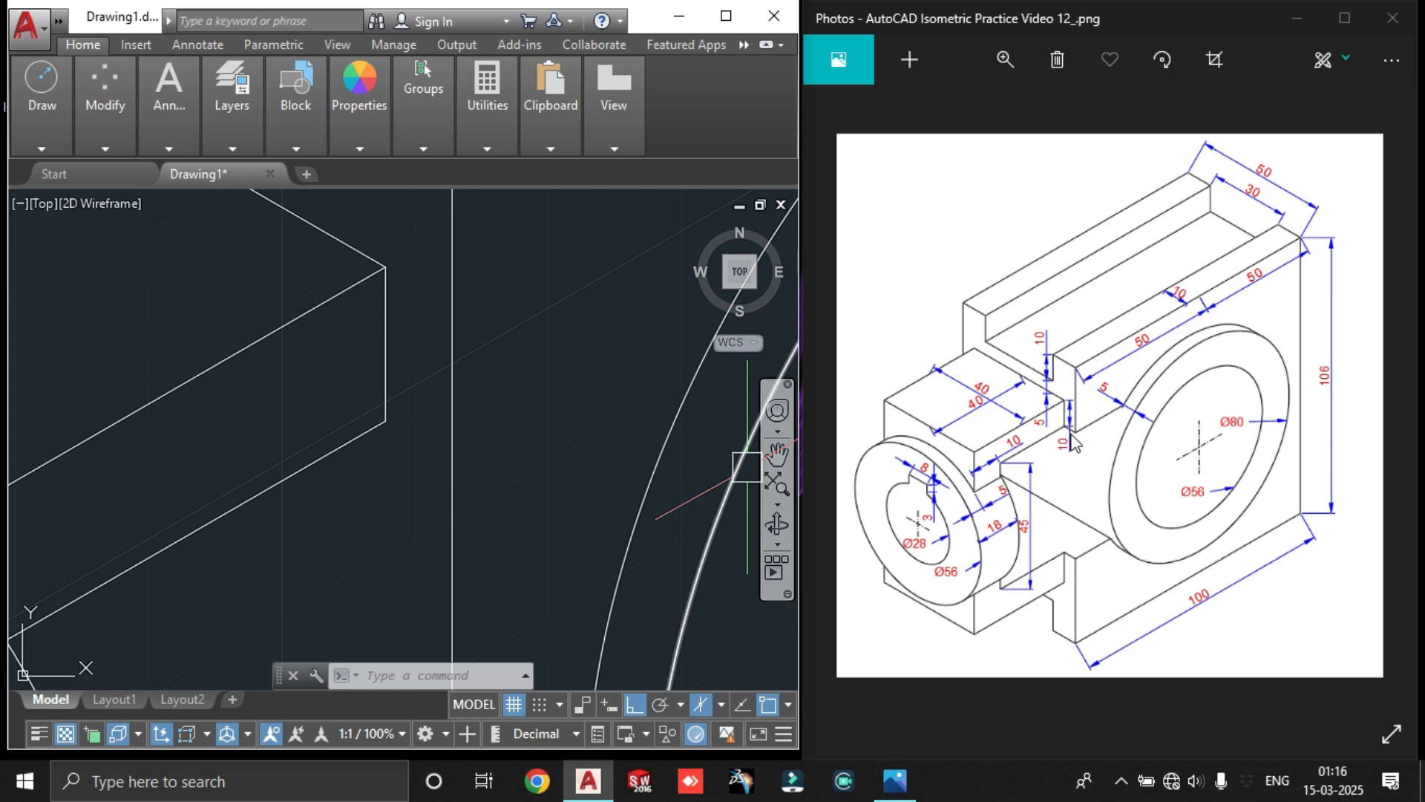
text(1)
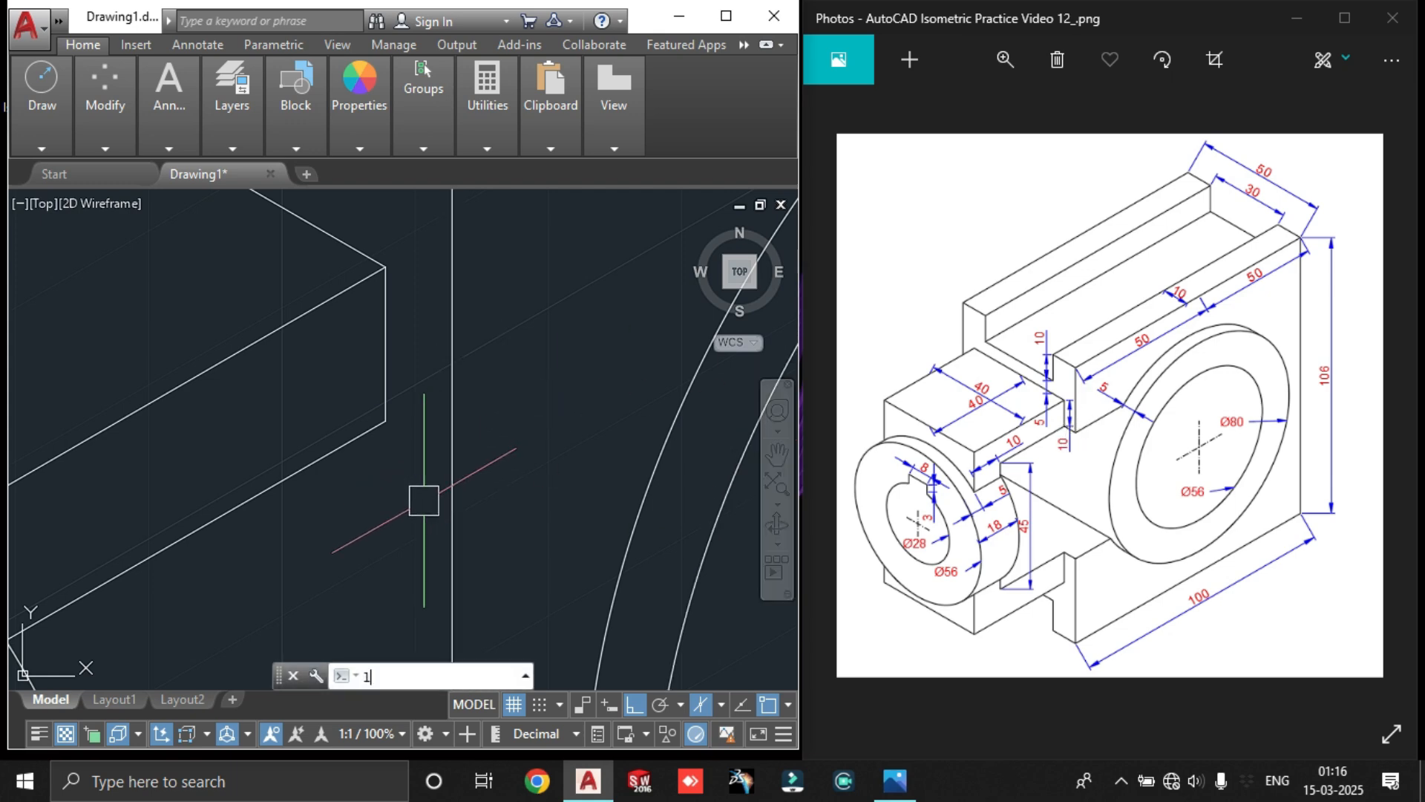
key(Return)
click(386, 420)
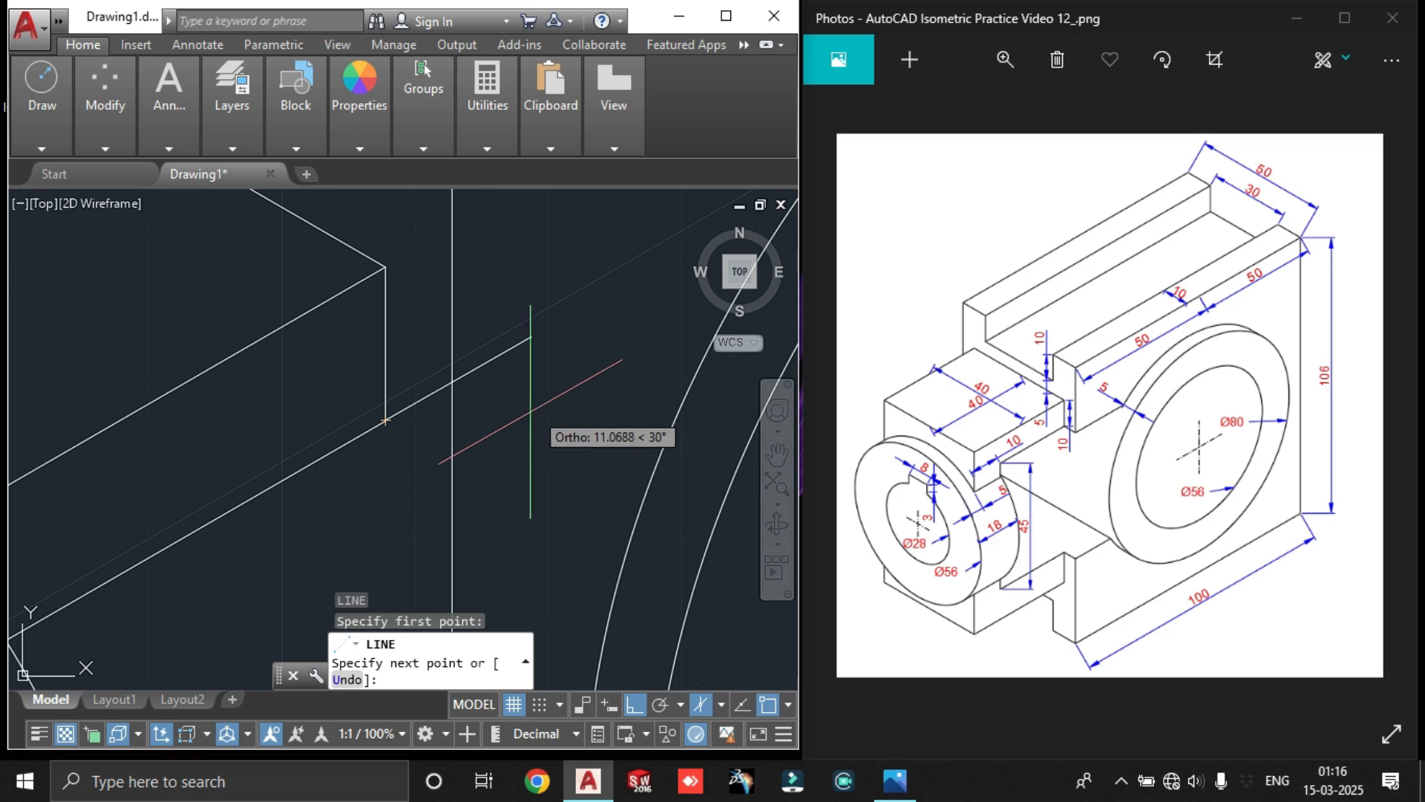
key(F5)
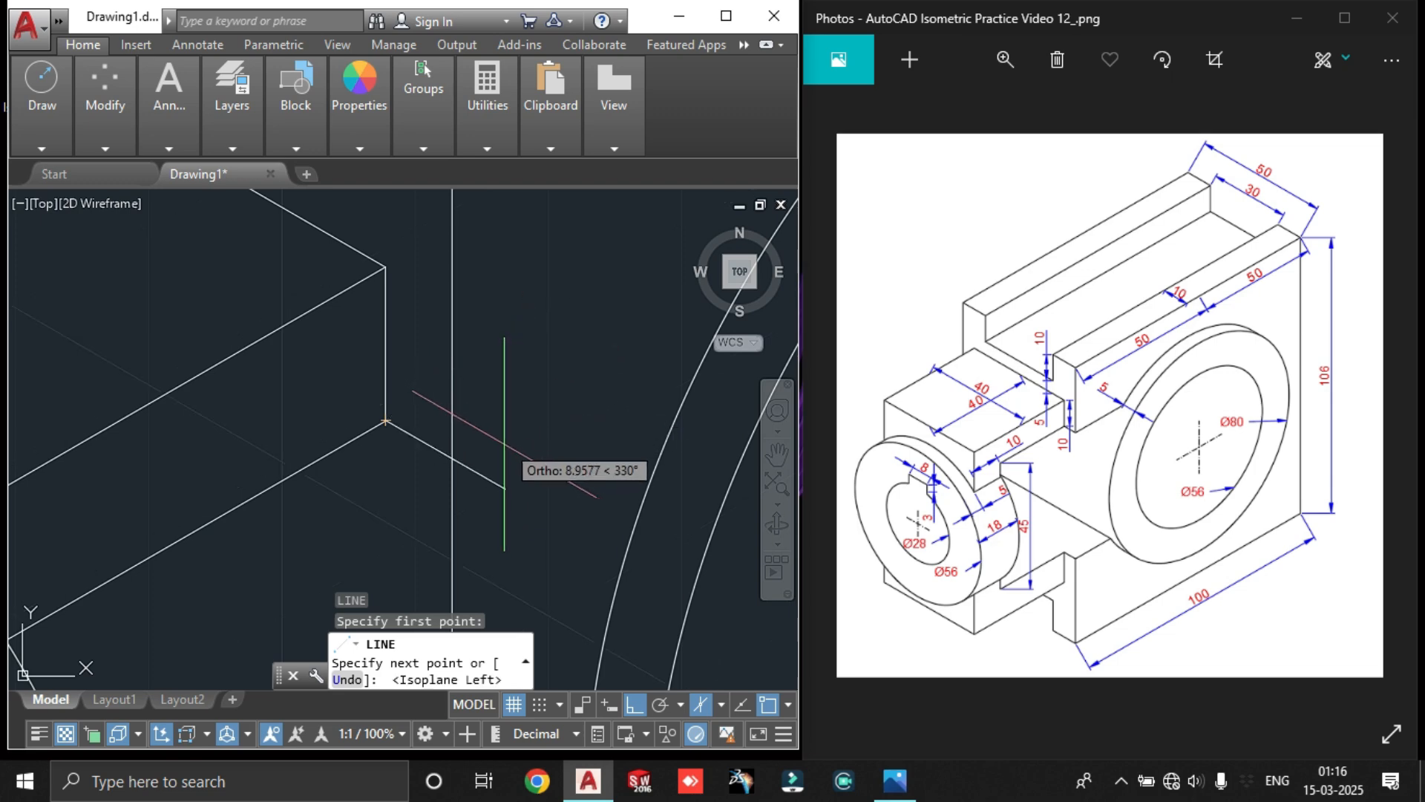
click(503, 446)
middle_drag(525, 459, 490, 459)
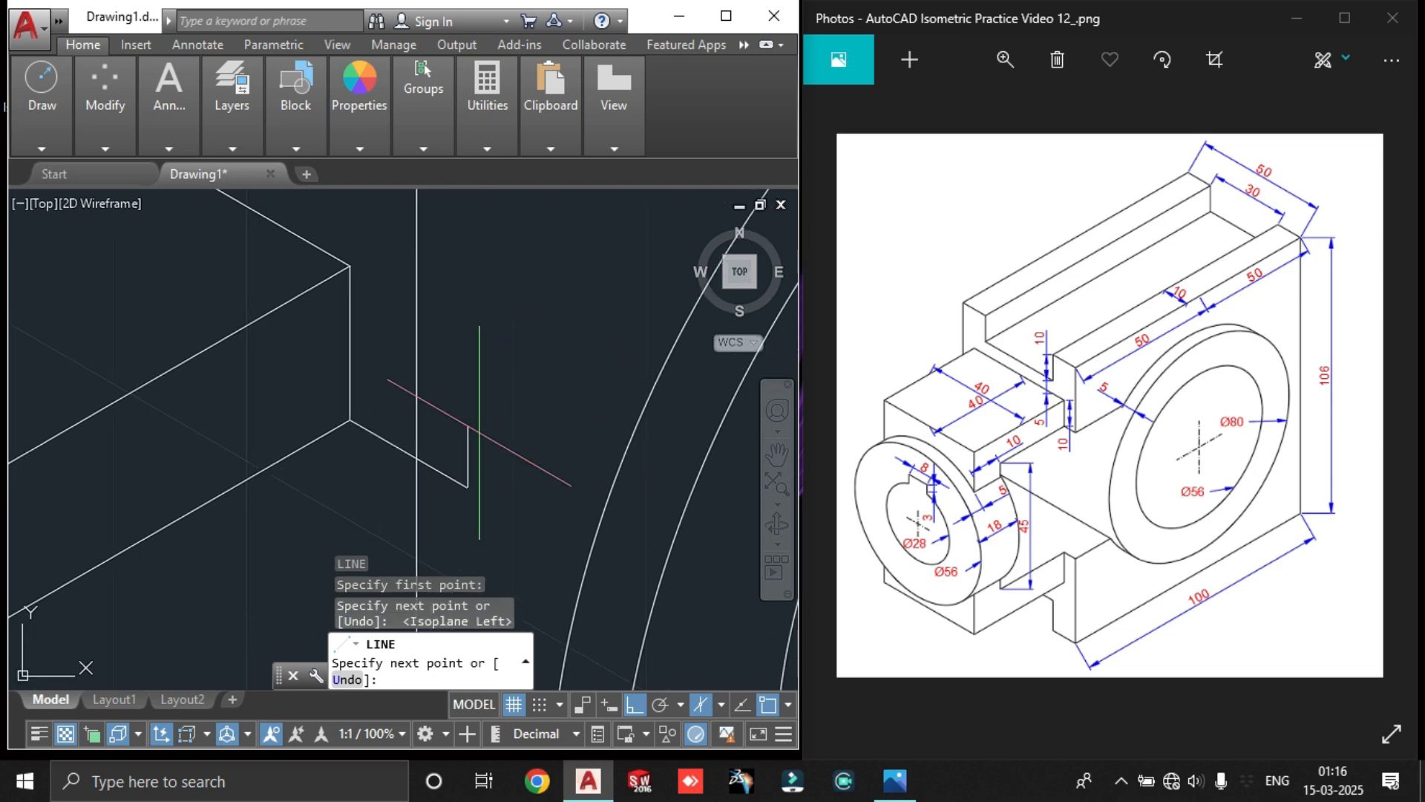
key(Escape)
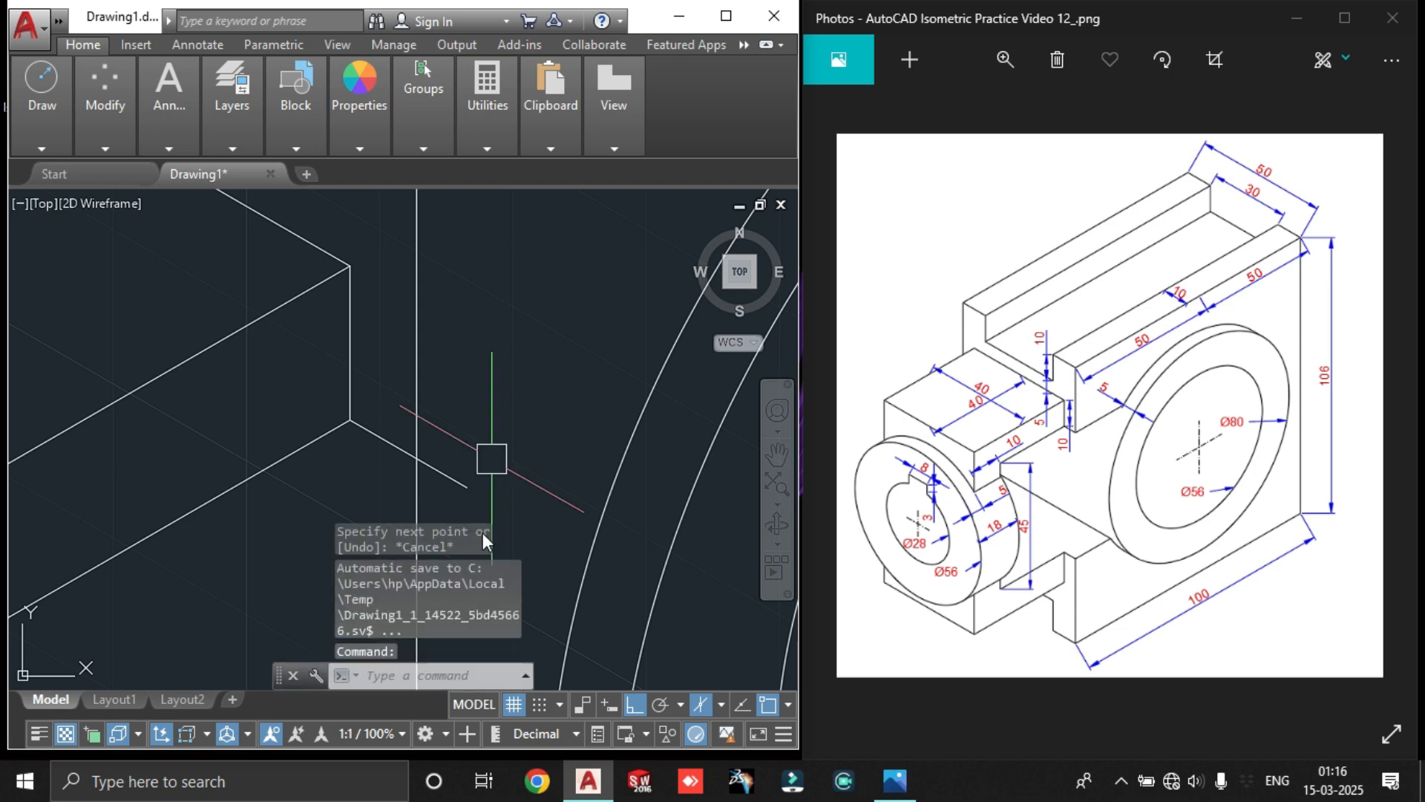
Trim the part of the short slanted line that extends beyond the large block's vertical edge
text(tr)
key(Return)
key(Return)
click(448, 479)
key(Escape)
text(l)
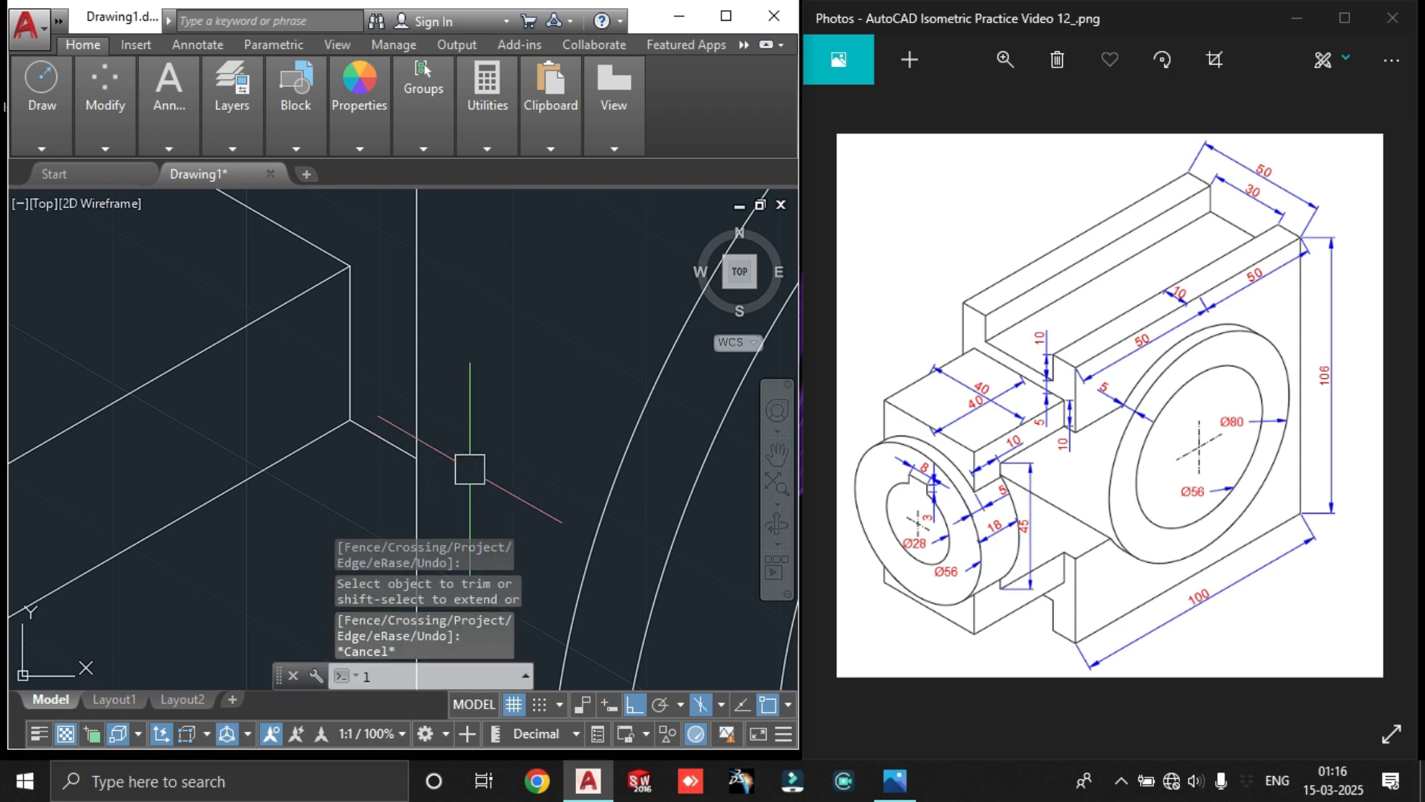
key(Return)
key(Escape)
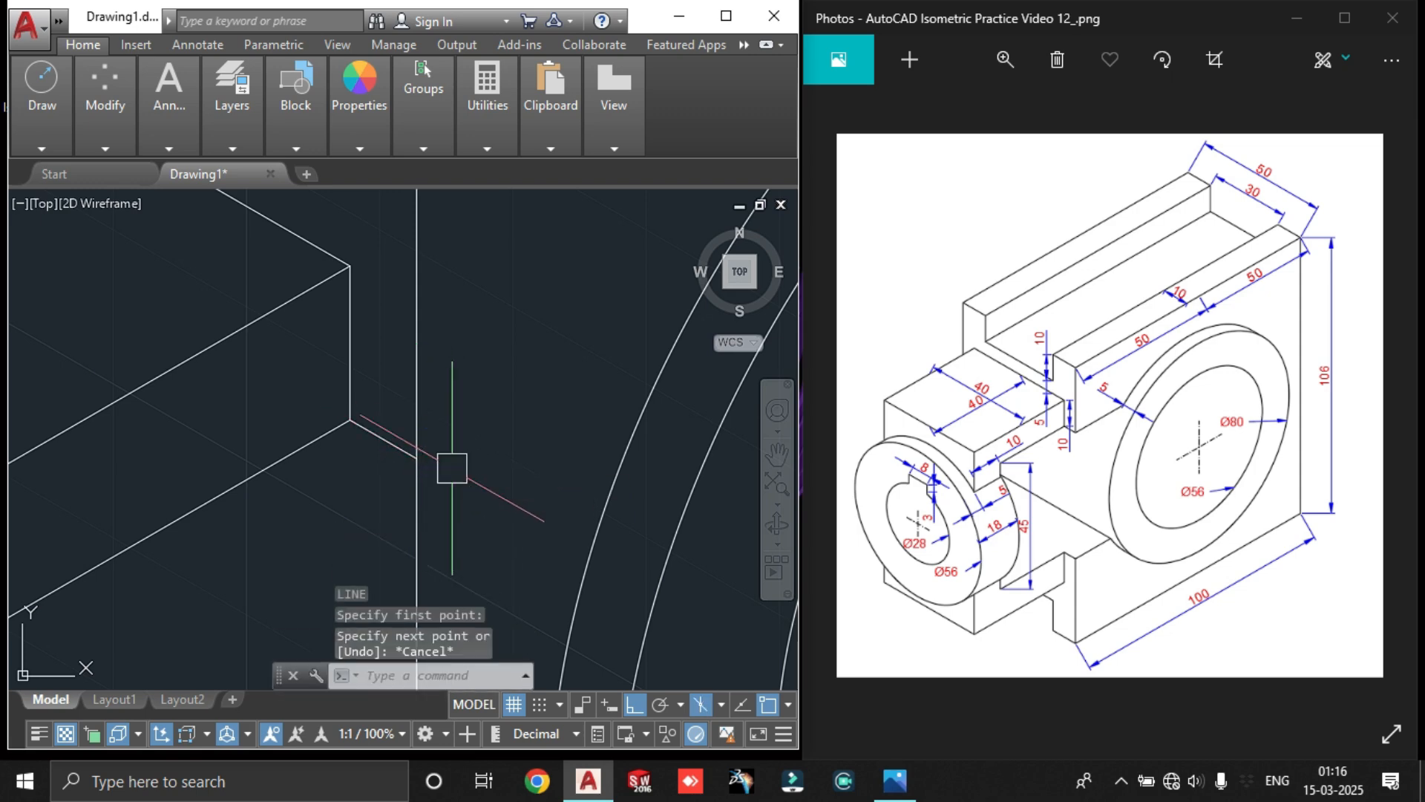
click(383, 452)
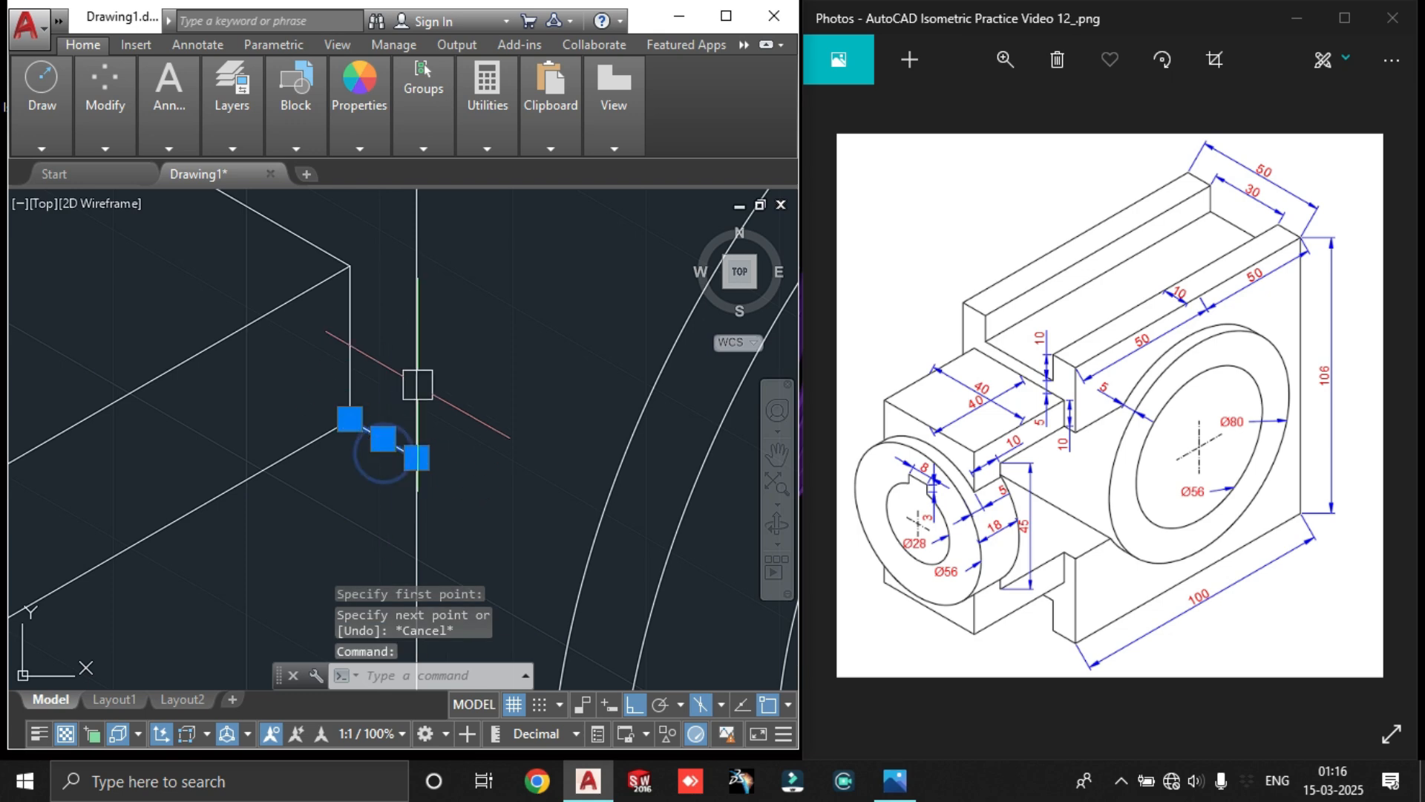
key(Escape)
Draw a 30° line from the short slanted line's end on the vertical edge to just past the large ring's rear arc
text(l)
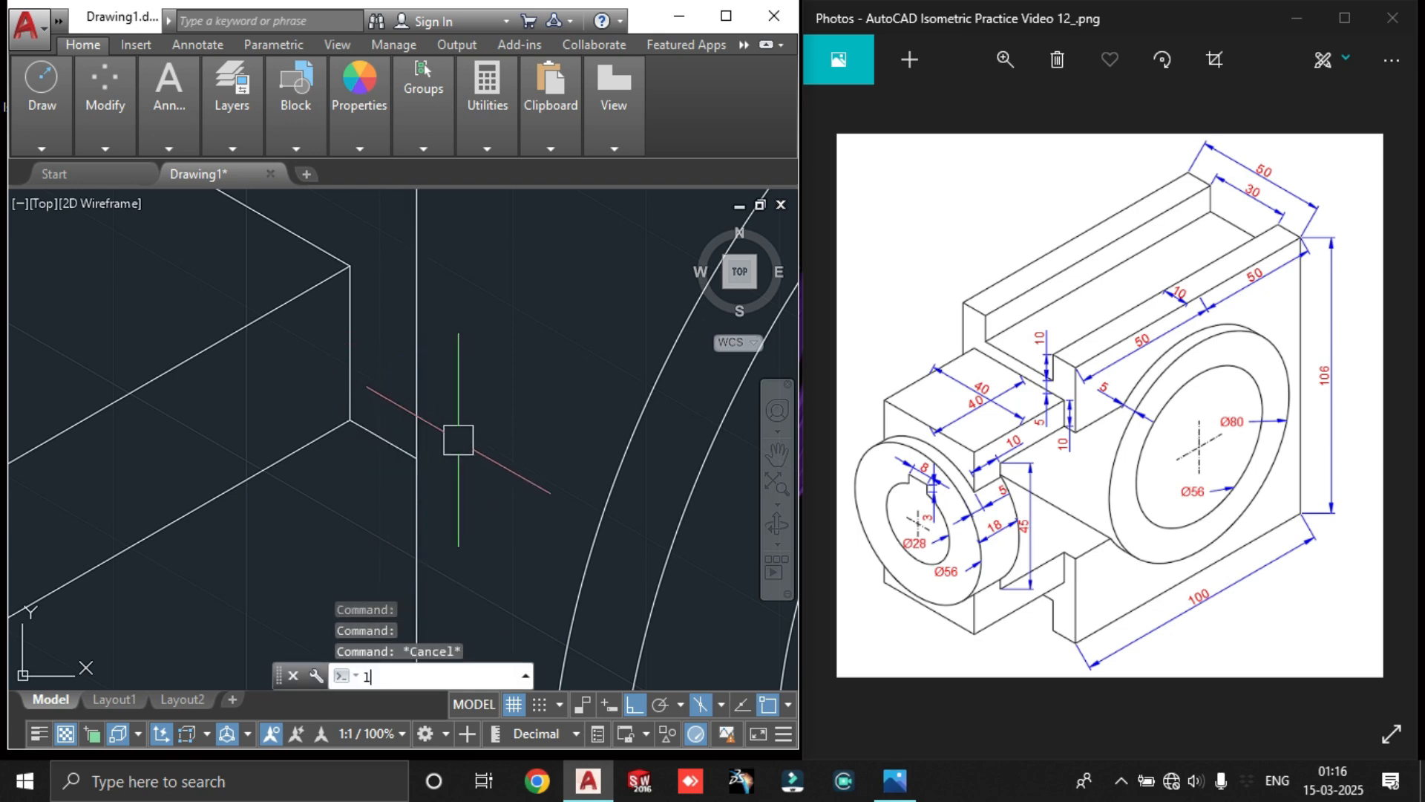
key(Return)
click(417, 458)
scroll(416, 457, down, 2)
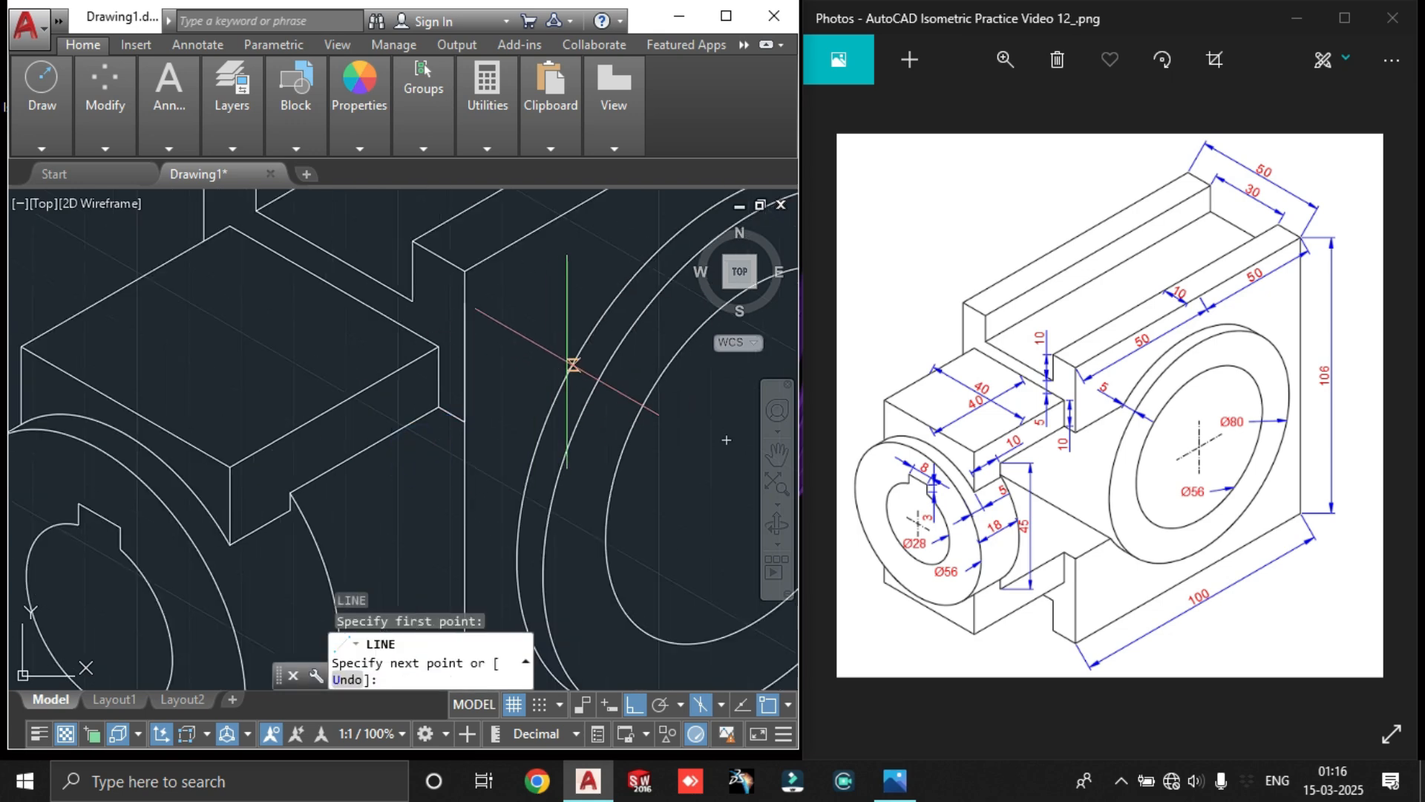
key(F5)
scroll(581, 312, up, 3)
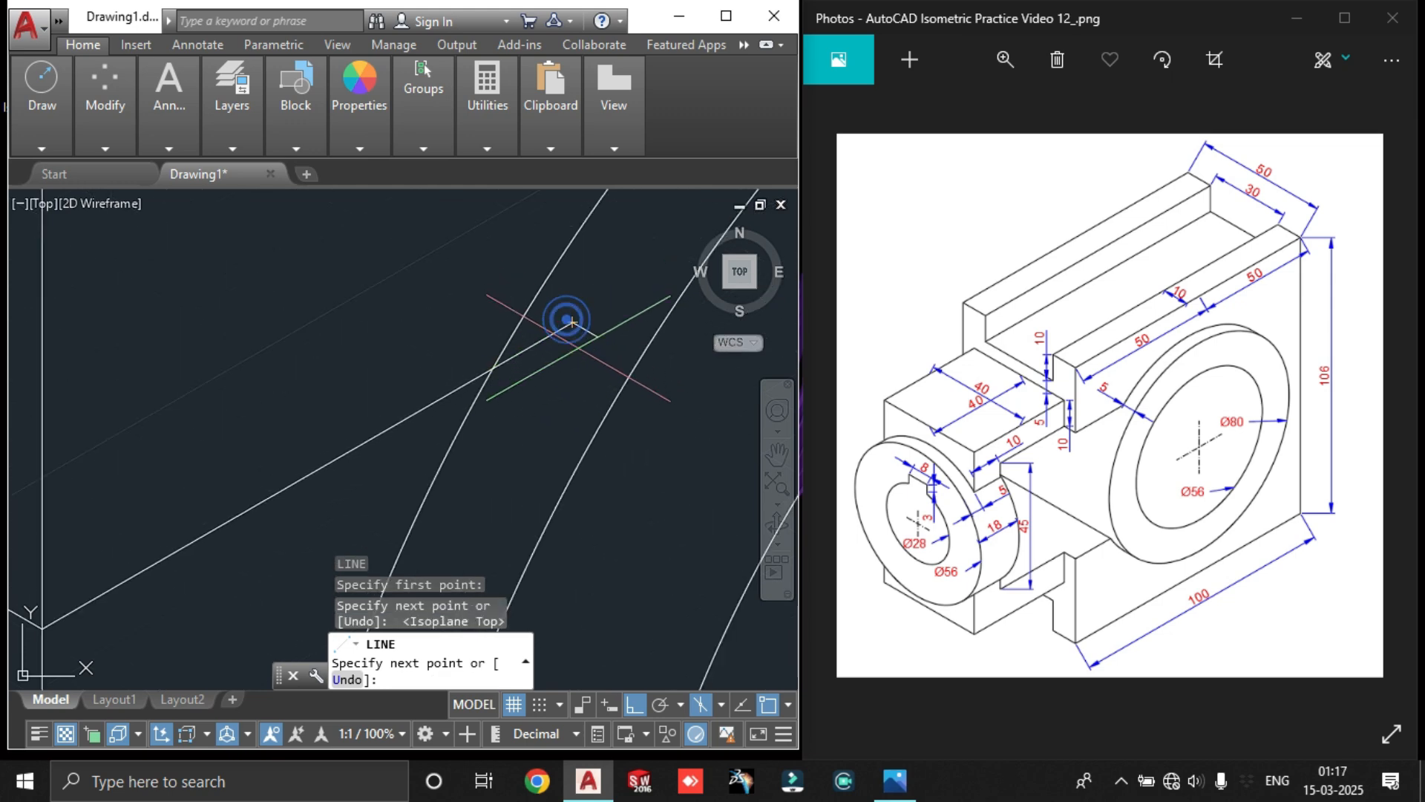
key(Escape)
Trim the 30° line's overshoot past the large ring's rear arc and the portion of that arc below the line
text(tr)
key(Return)
key(Return)
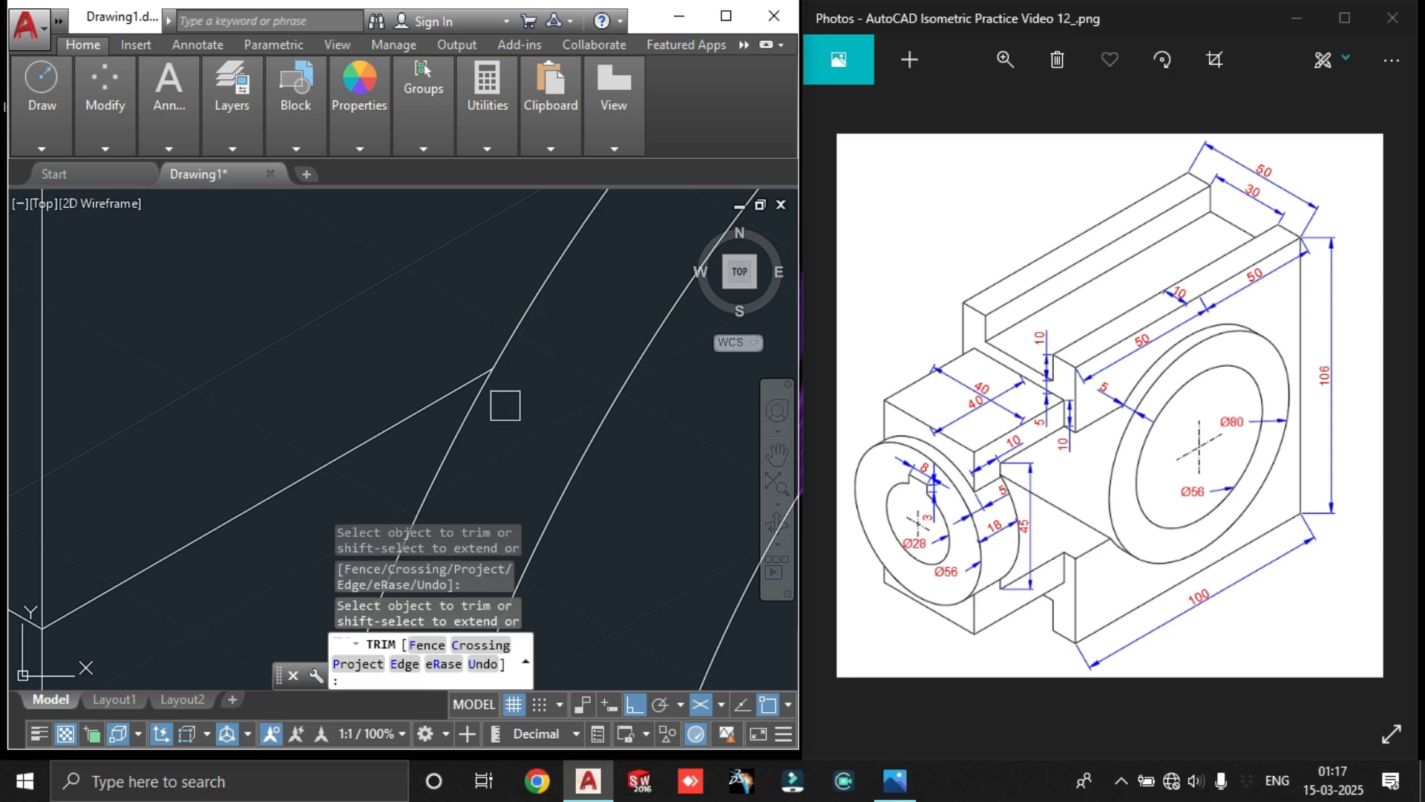
click(490, 410)
scroll(486, 427, down, 4)
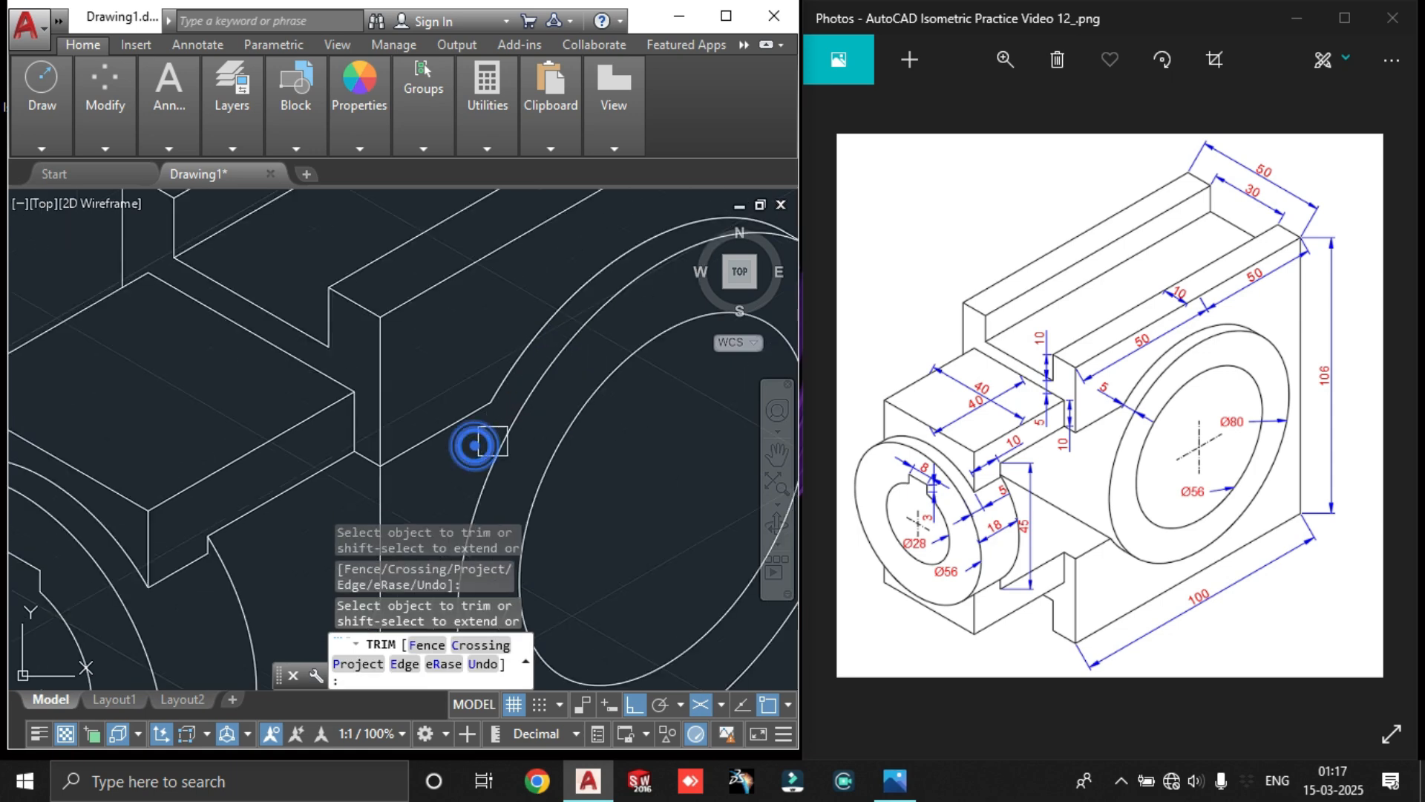
key(Escape)
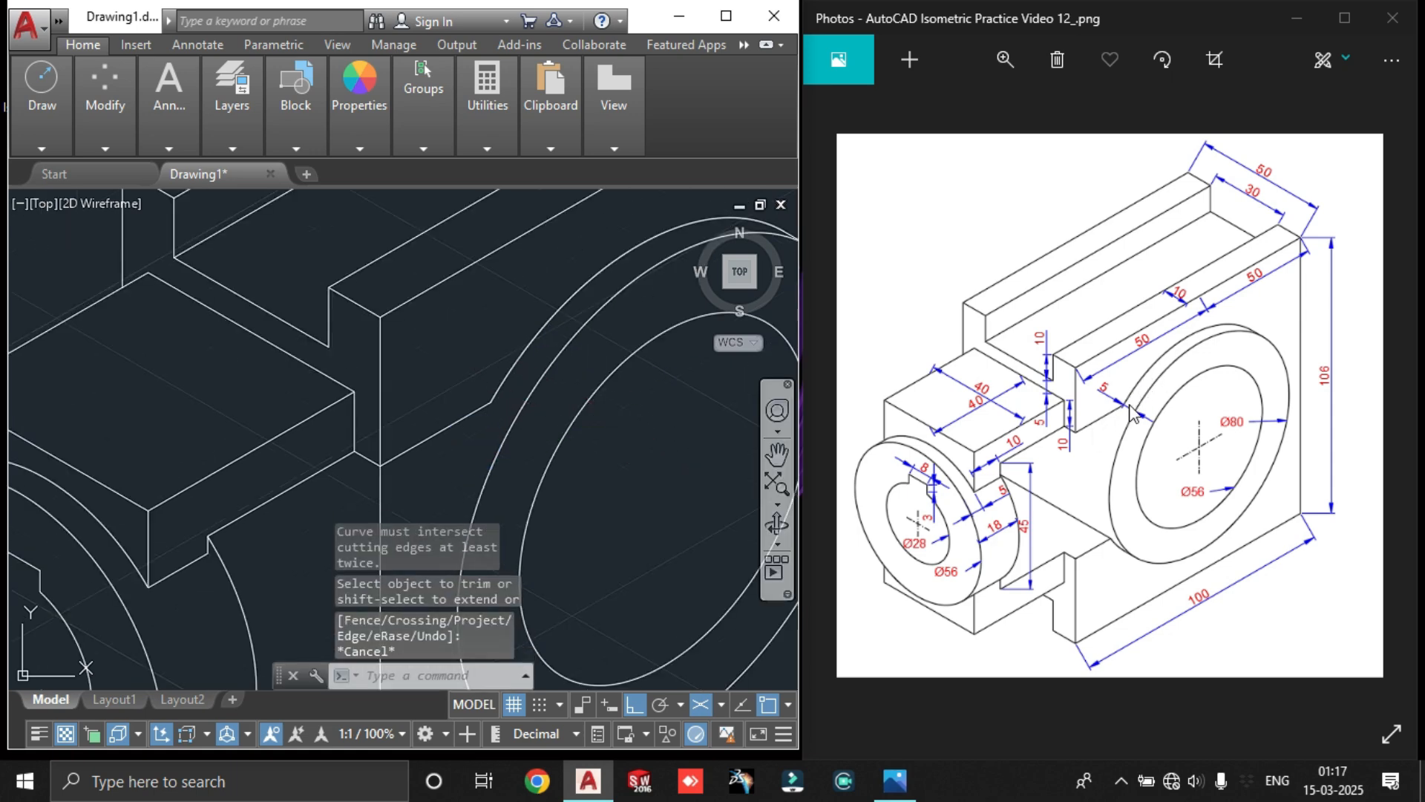
Draw a 10-unit line over the large block's short bottom-left edge and erase one of the overlapping lines
scroll(490, 427, down, 4)
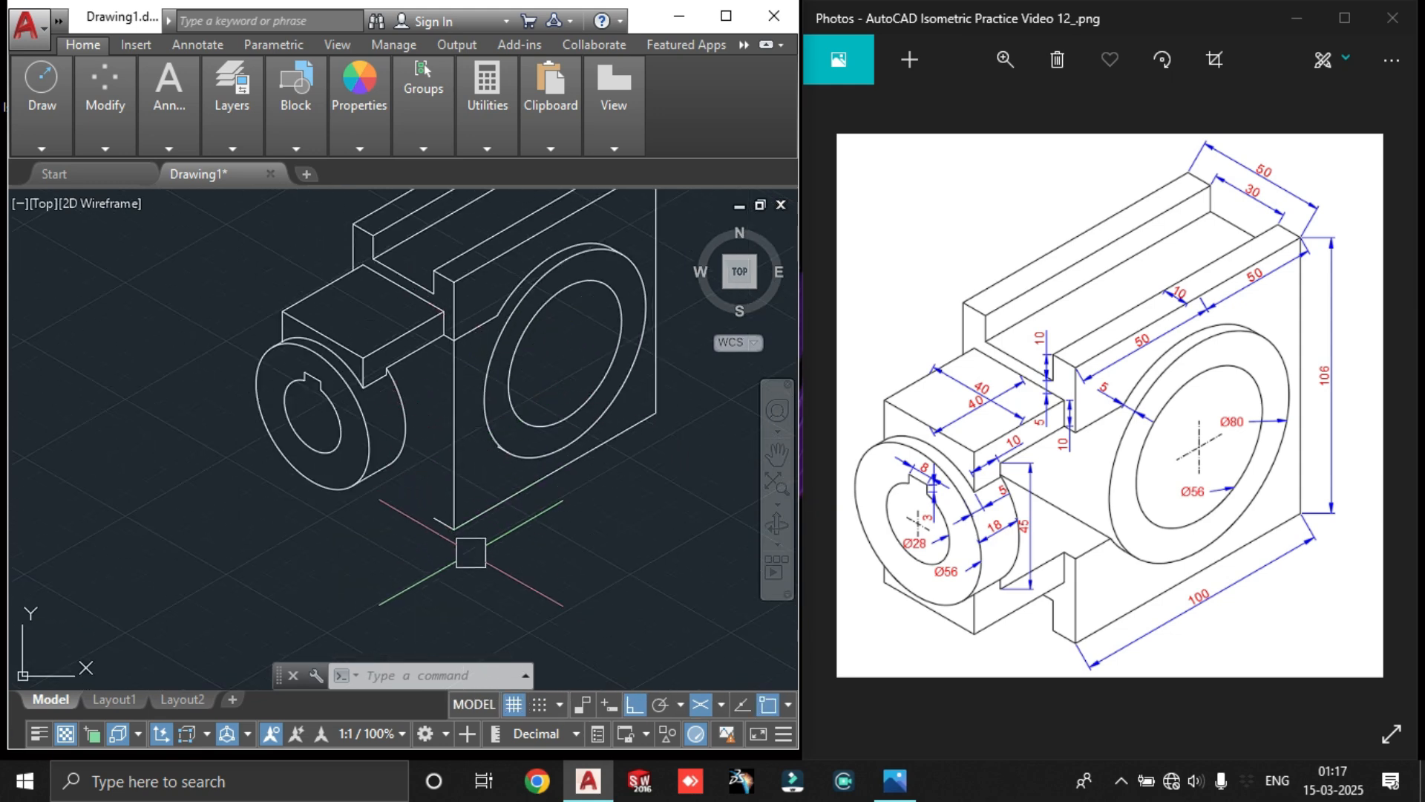
scroll(429, 498, up, 3)
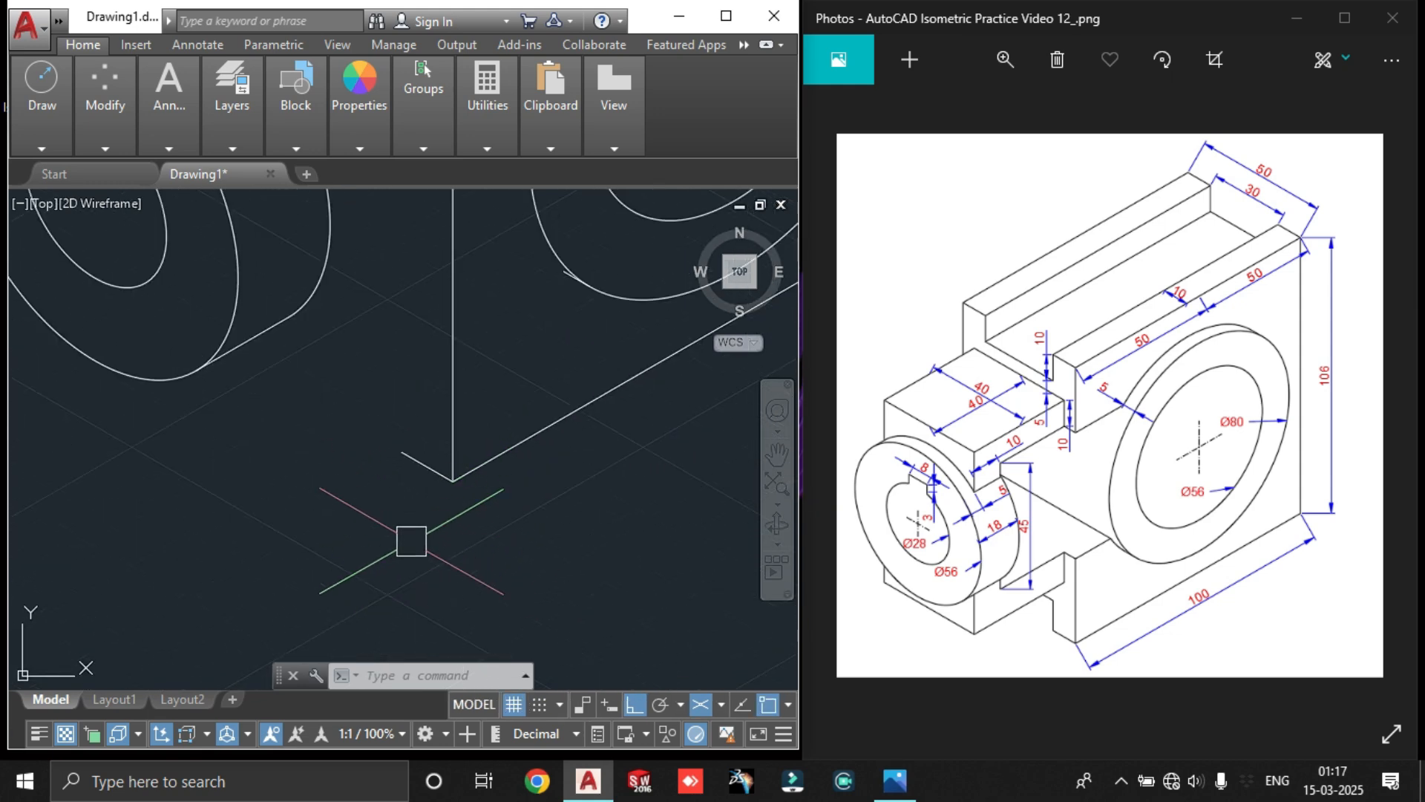
text(l)
key(Return)
click(453, 481)
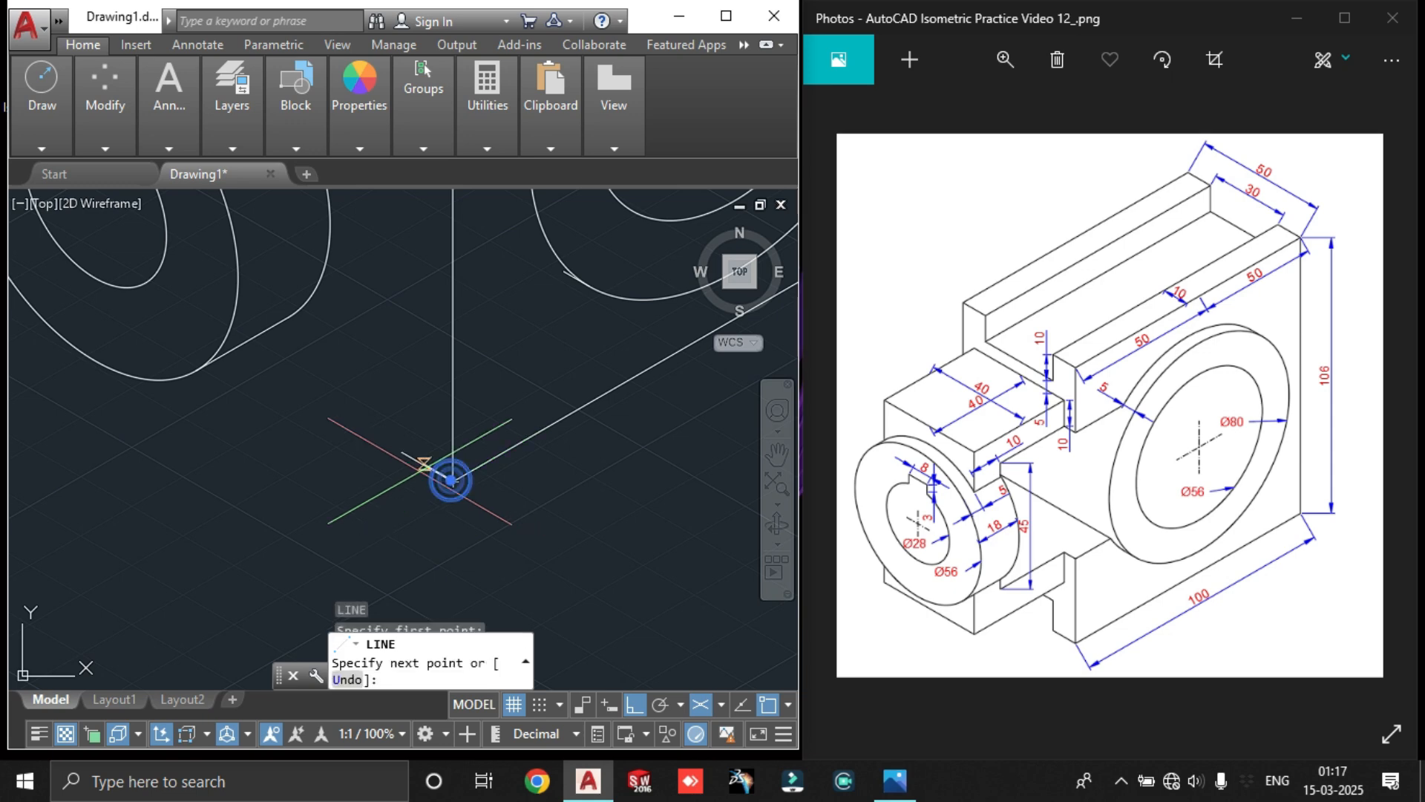
text(10)
key(Return)
key(Escape)
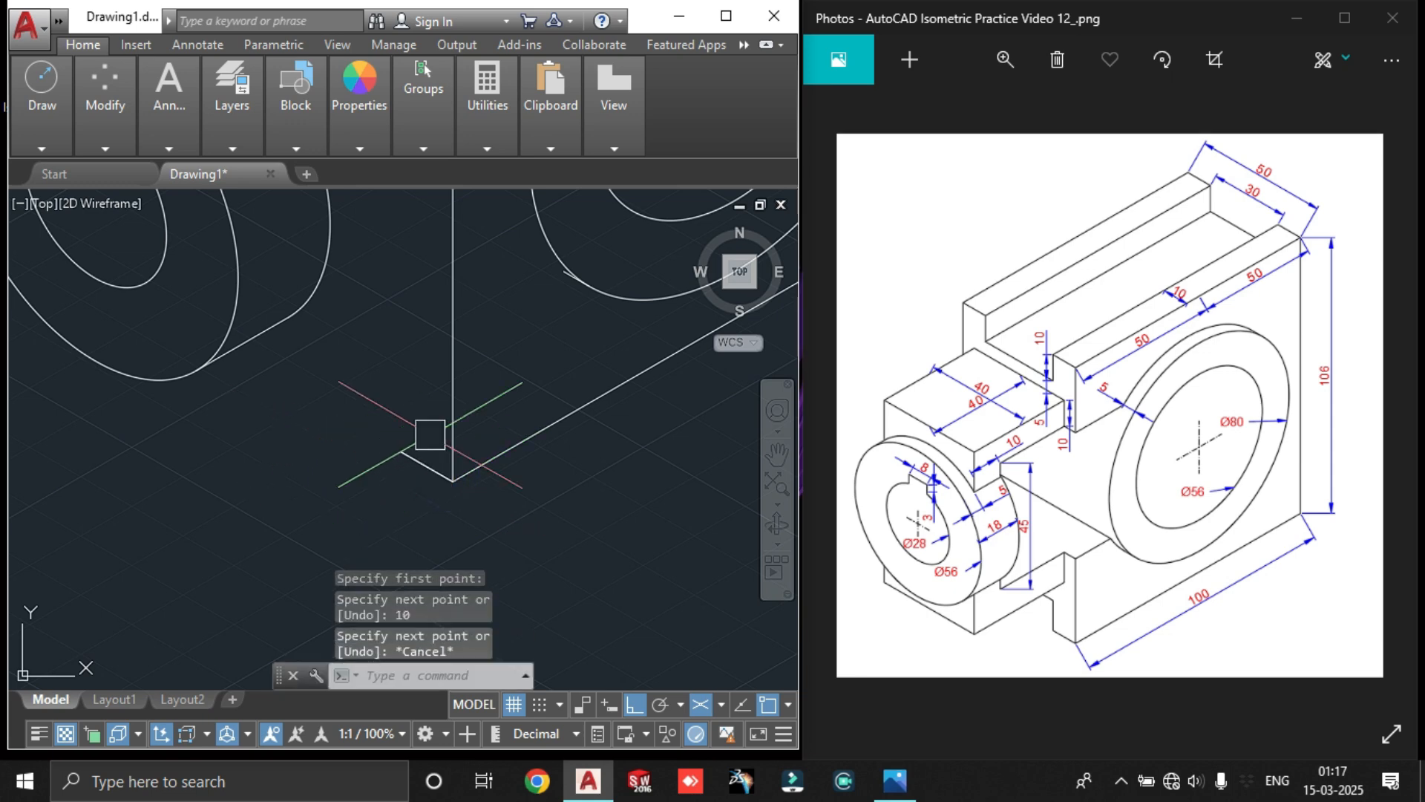
click(417, 480)
key(Delete)
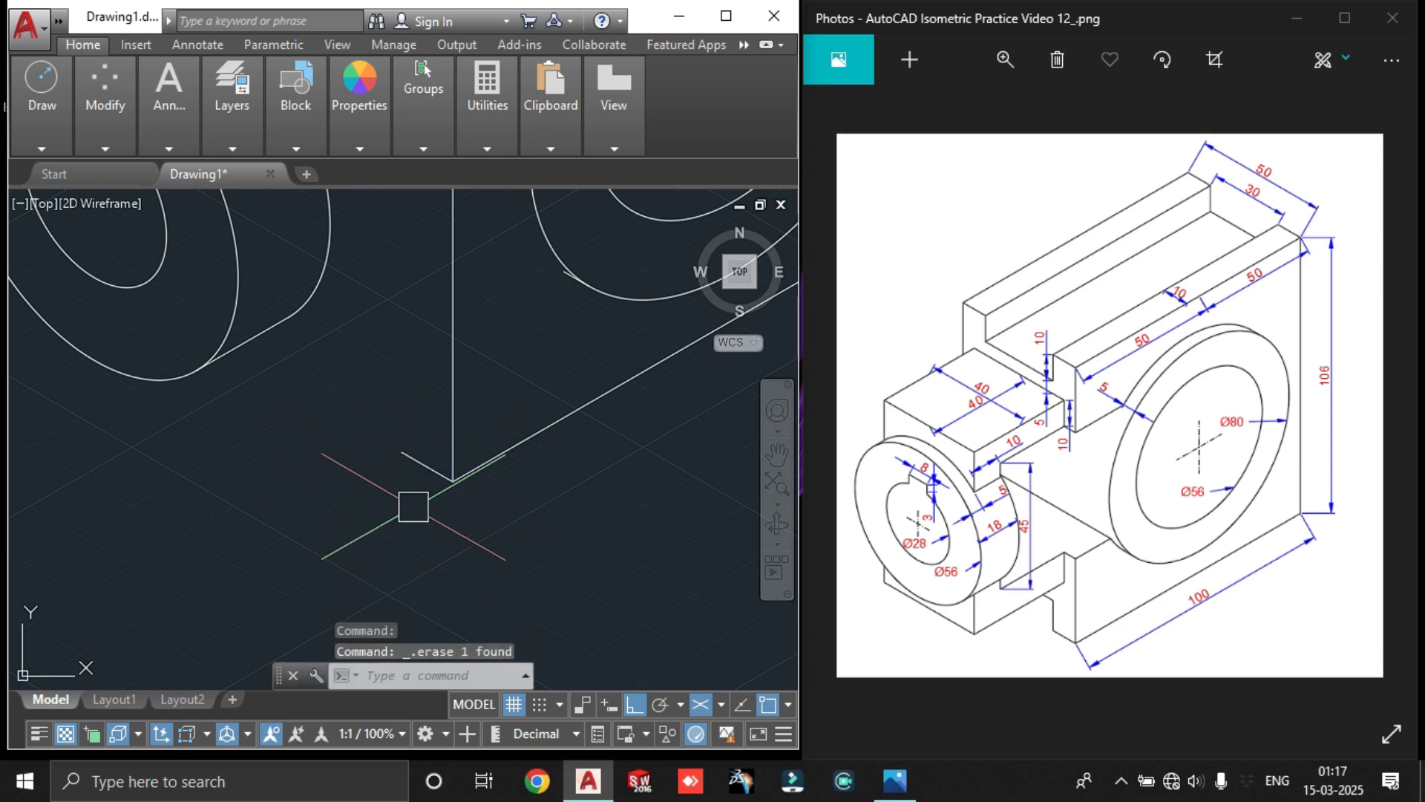
Draw a 10-unit vertical line upward from the outer end of the large block's short bottom-left edge
text(l)
key(Return)
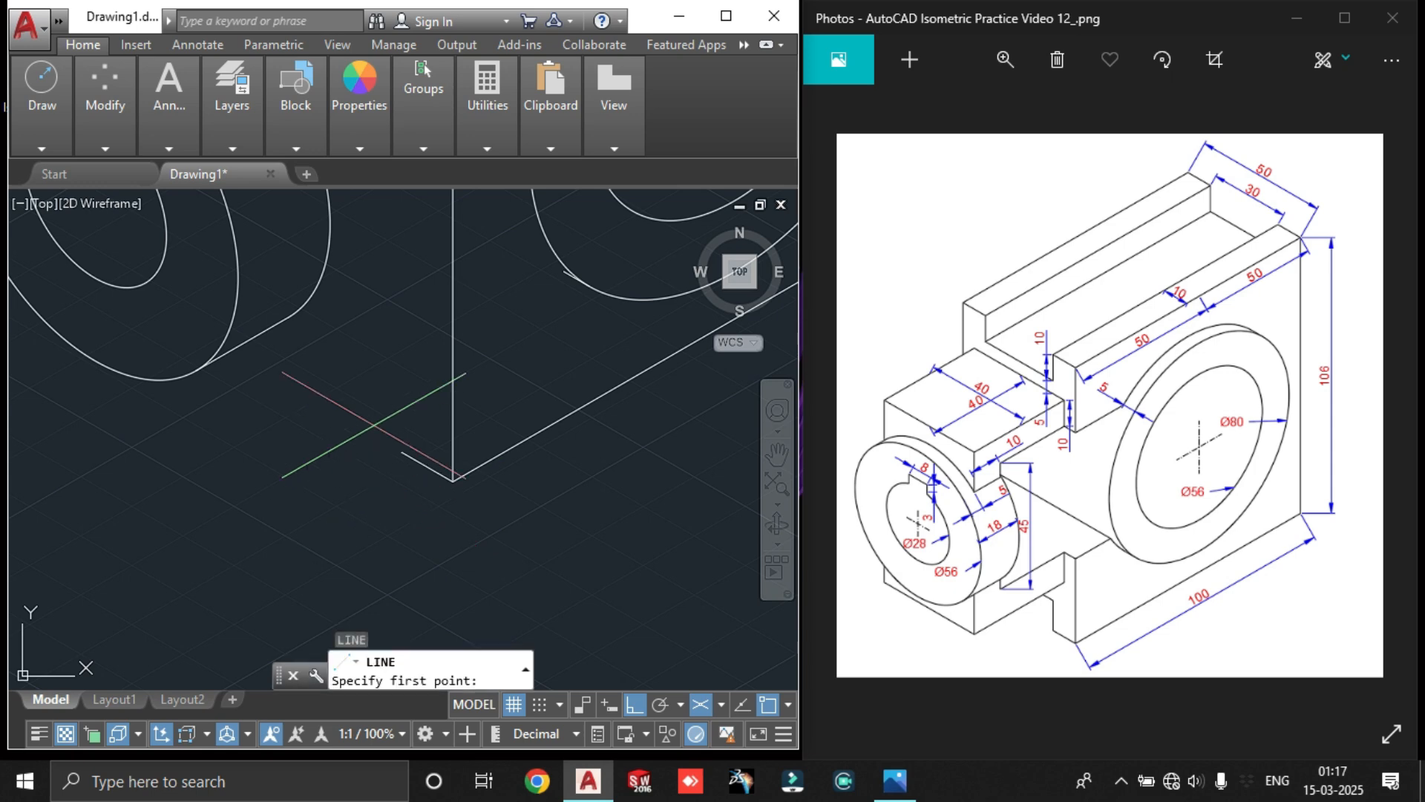
click(402, 452)
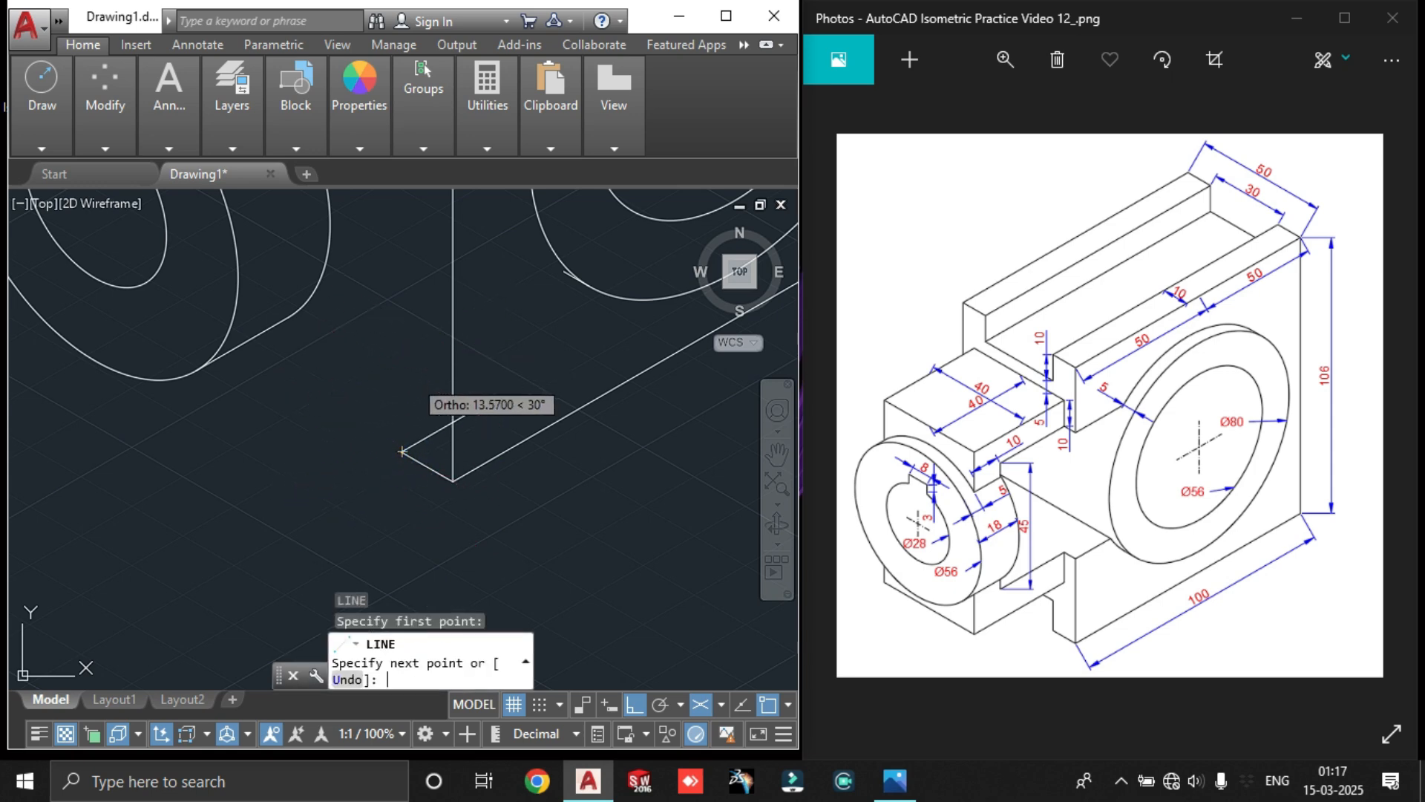
scroll(402, 452, down, 4)
key(F5)
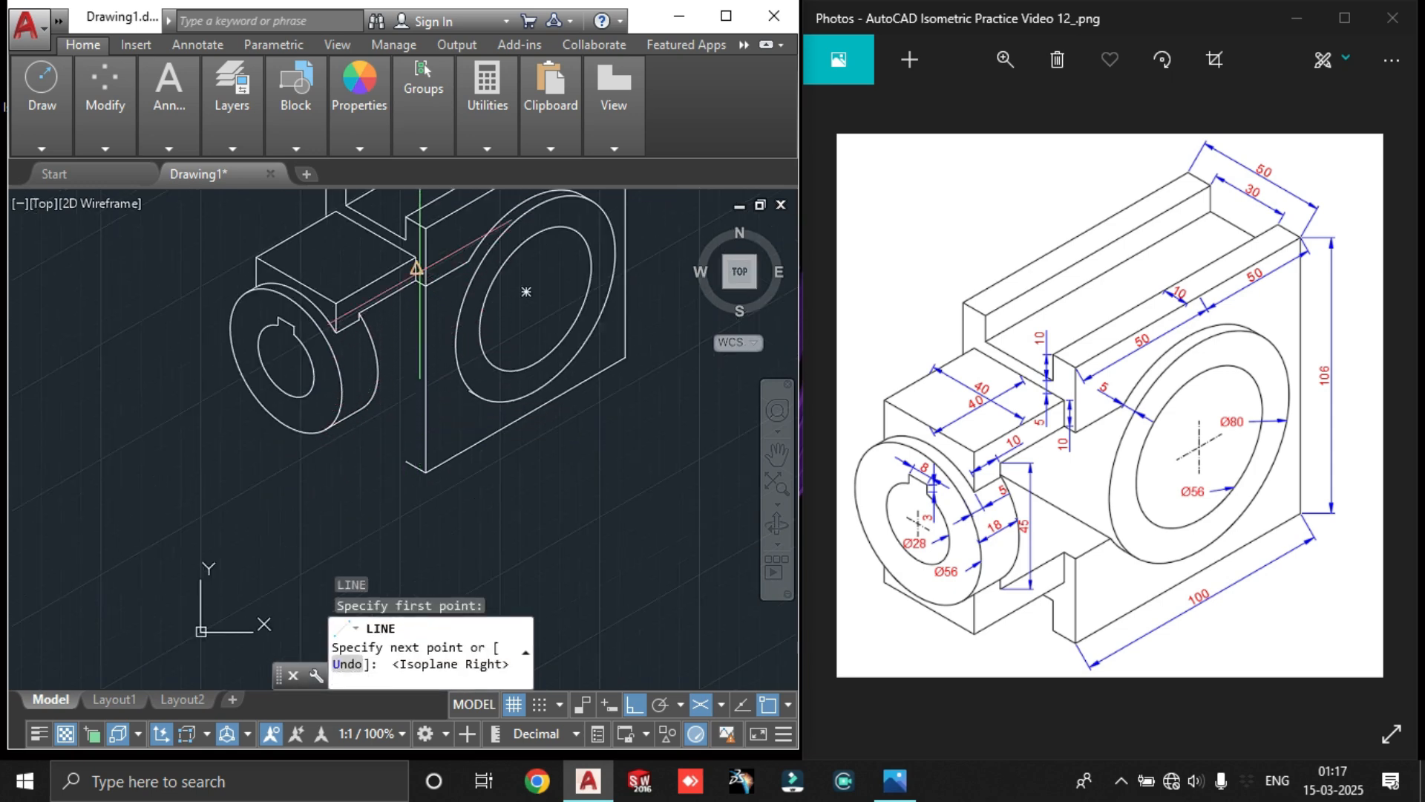
scroll(401, 285, up, 4)
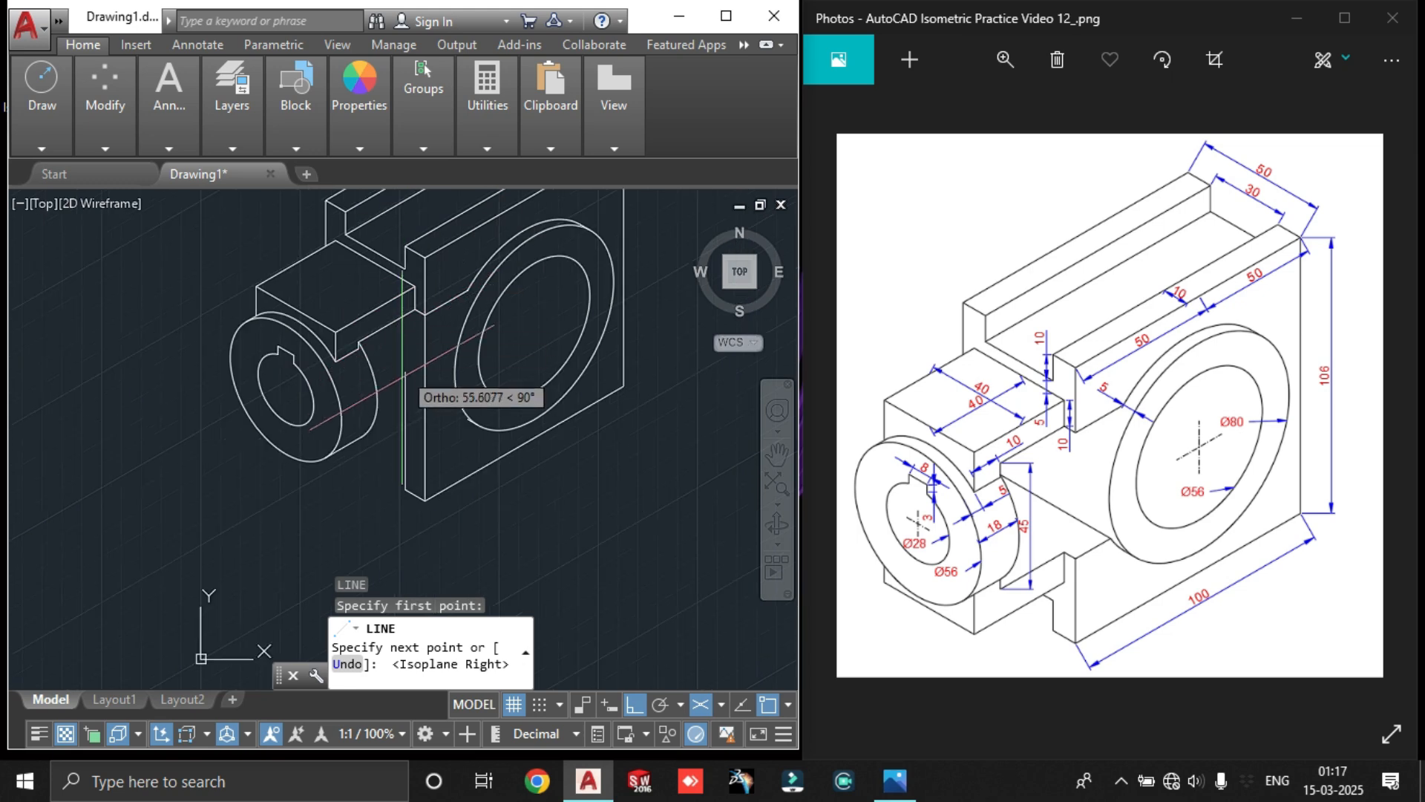
text(10)
key(Return)
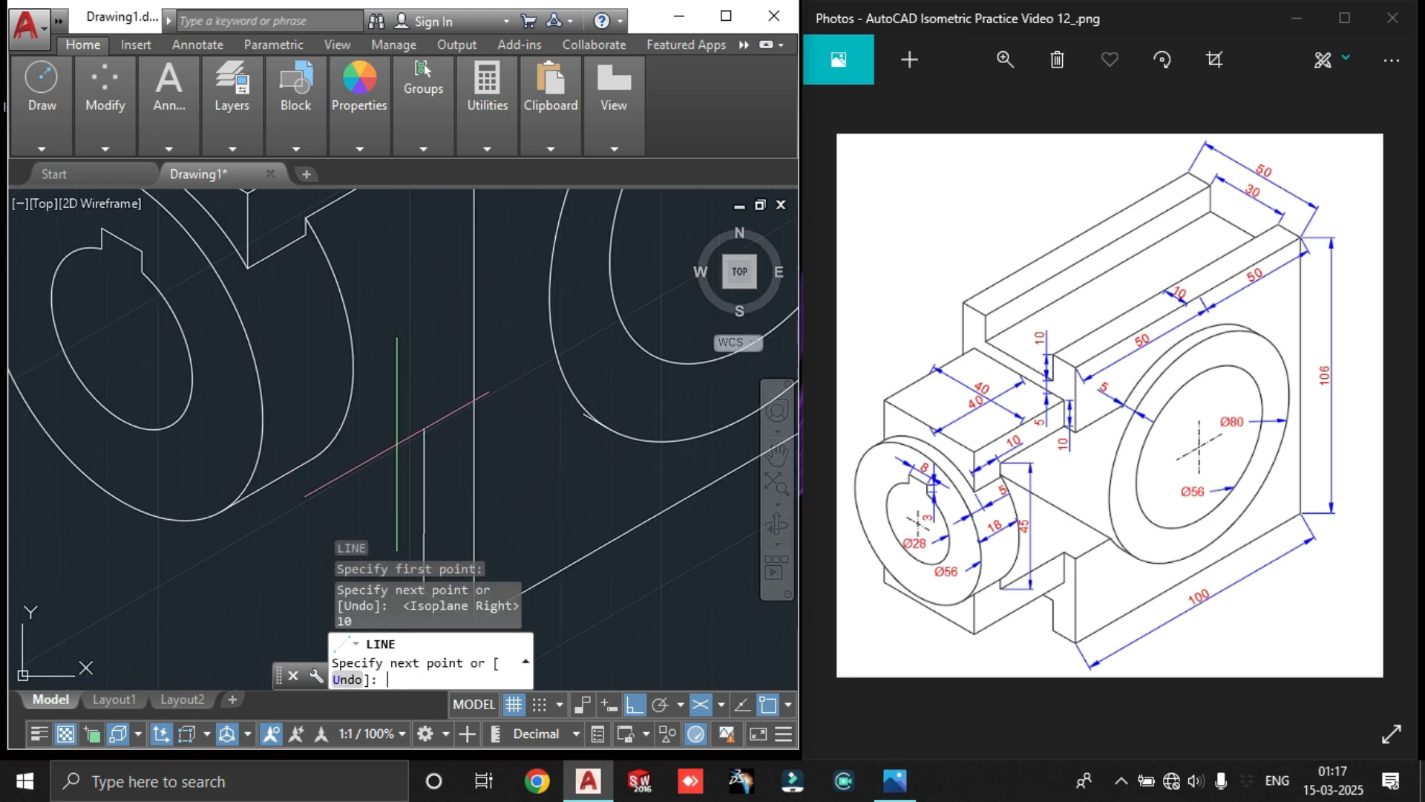
Continue from the top of the 10-unit vertical line with a 30-unit line at 150° toward the small ring
middle_drag(314, 504, 491, 399)
scroll(492, 404, down, 3)
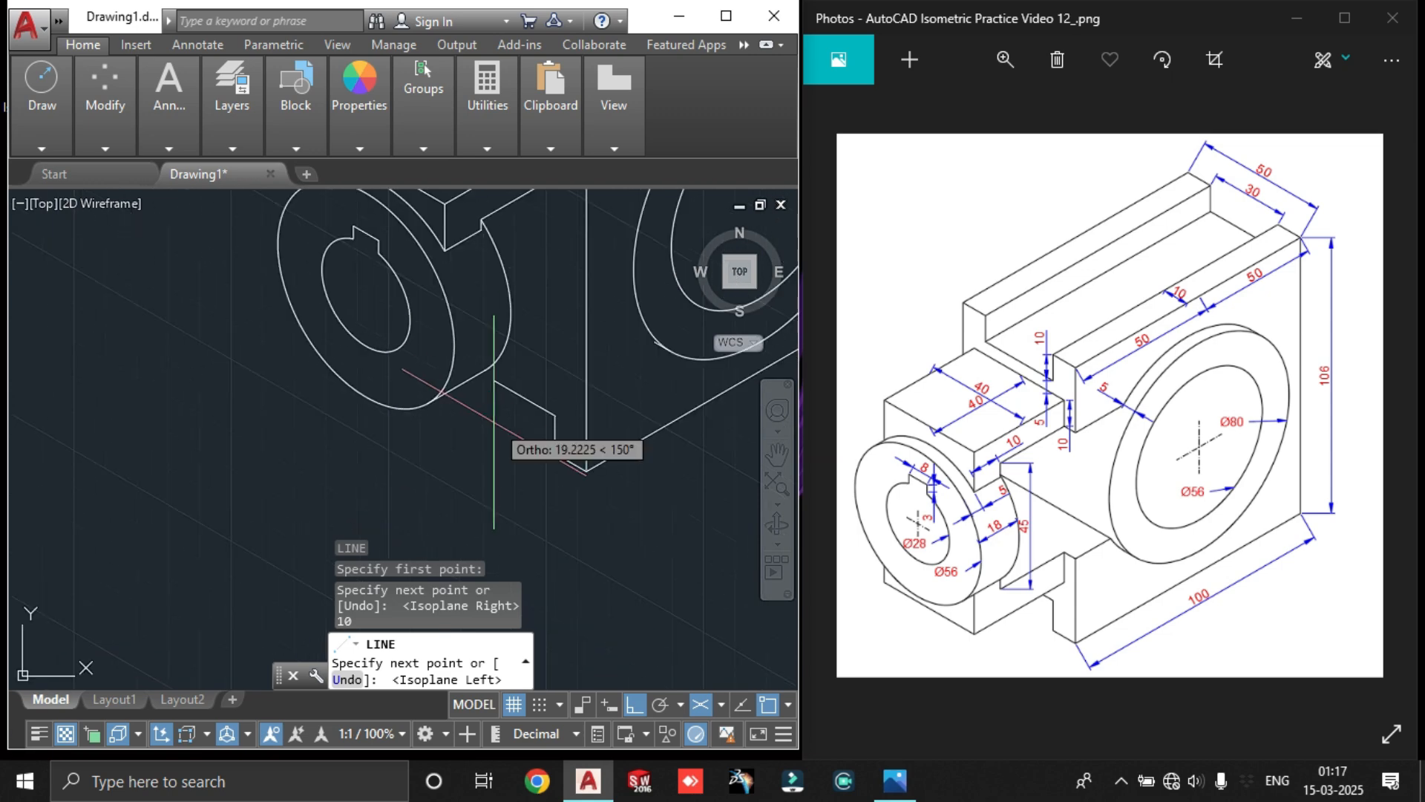
scroll(490, 412, up, 1)
scroll(478, 398, up, 4)
scroll(477, 397, down, 5)
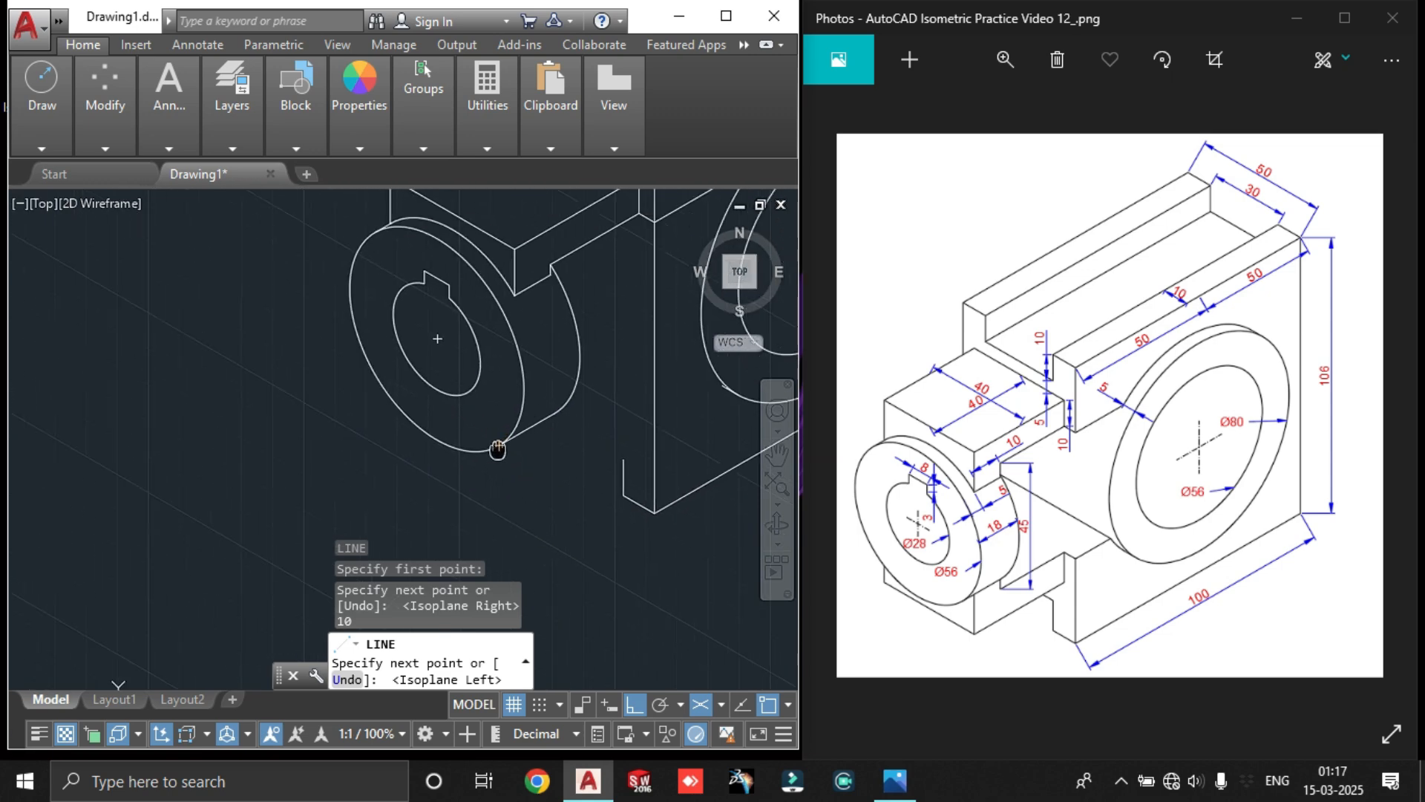
text(30)
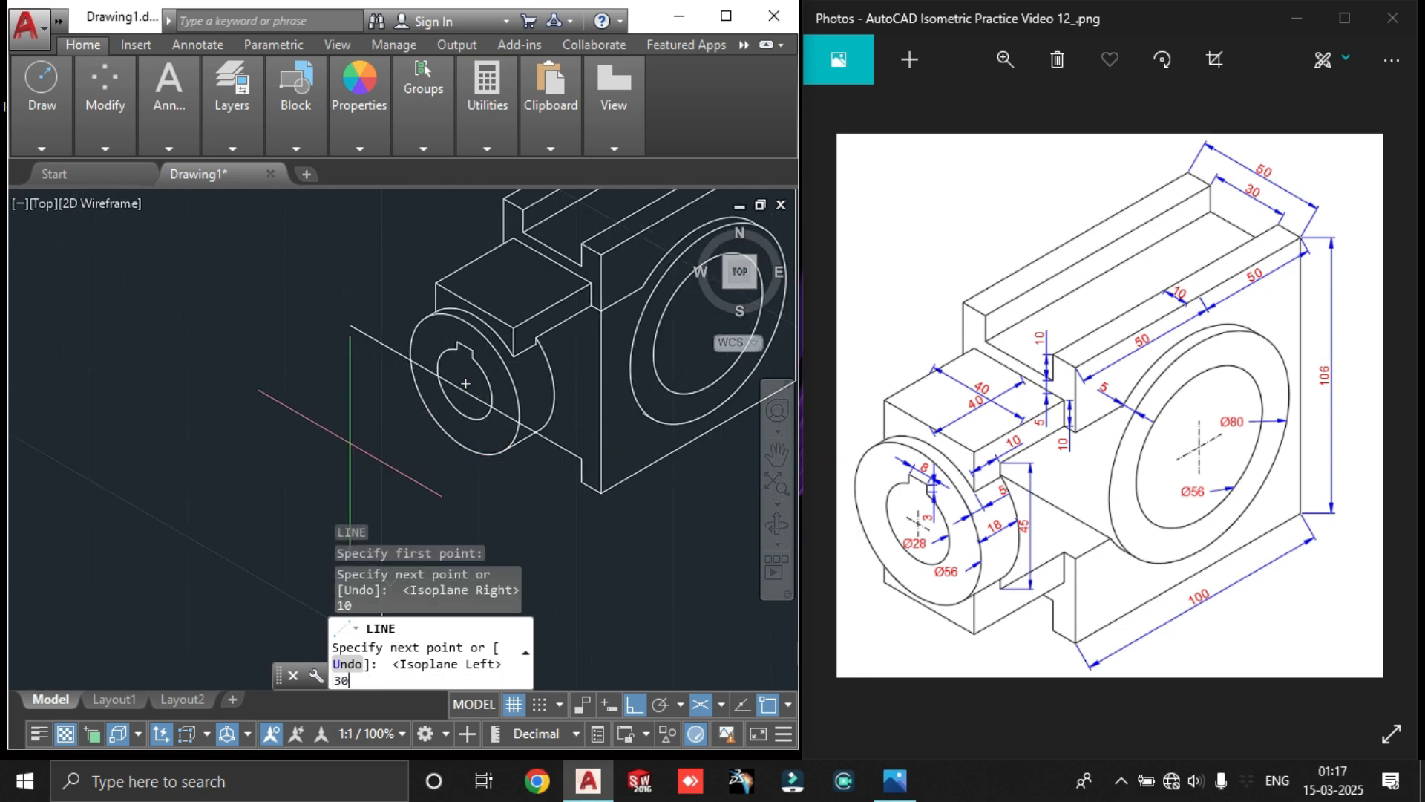
key(Return)
Continue the outline 10 units down and 10 units at 150°, ending with a short vertical line up into the small ring
text(10)
key(Return)
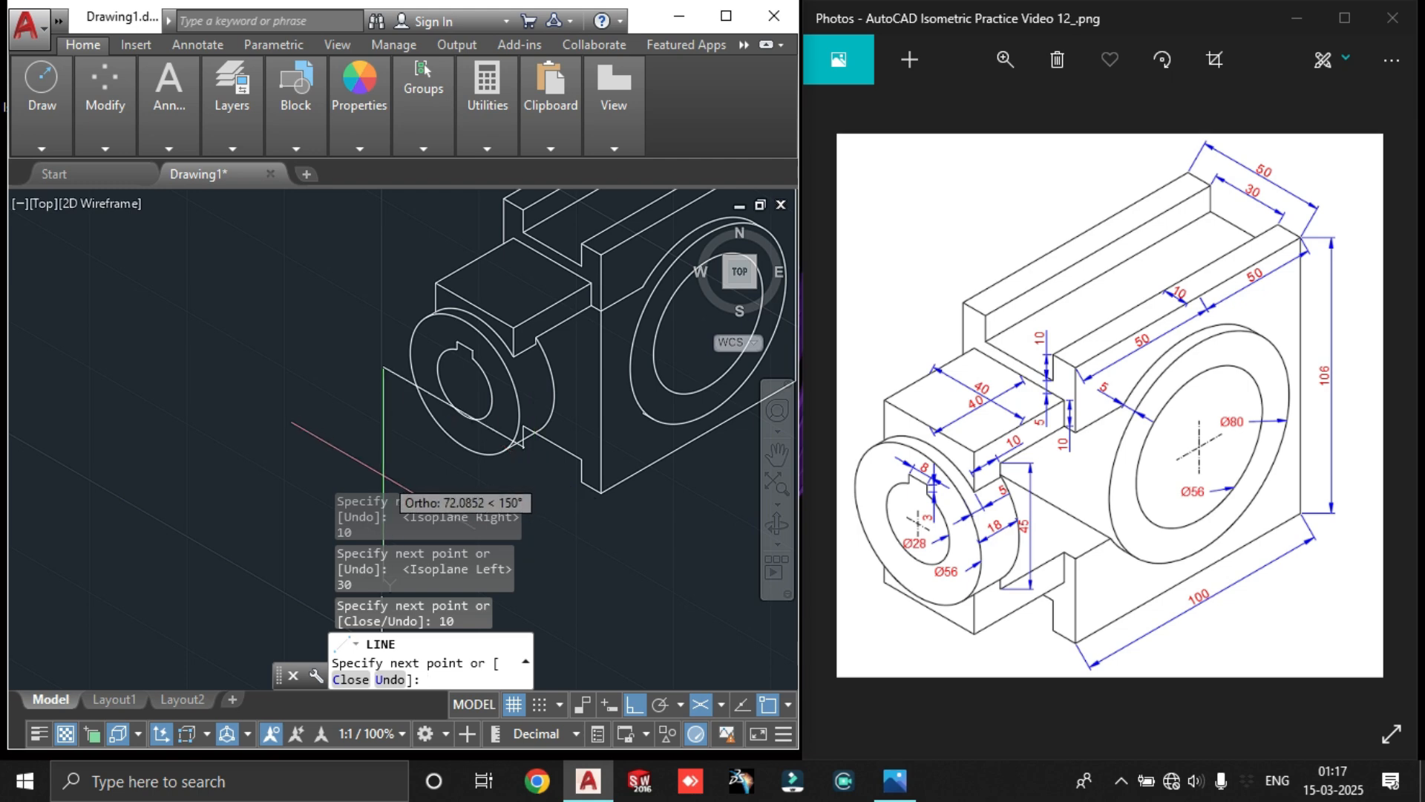
text(10)
key(Return)
scroll(555, 427, up, 2)
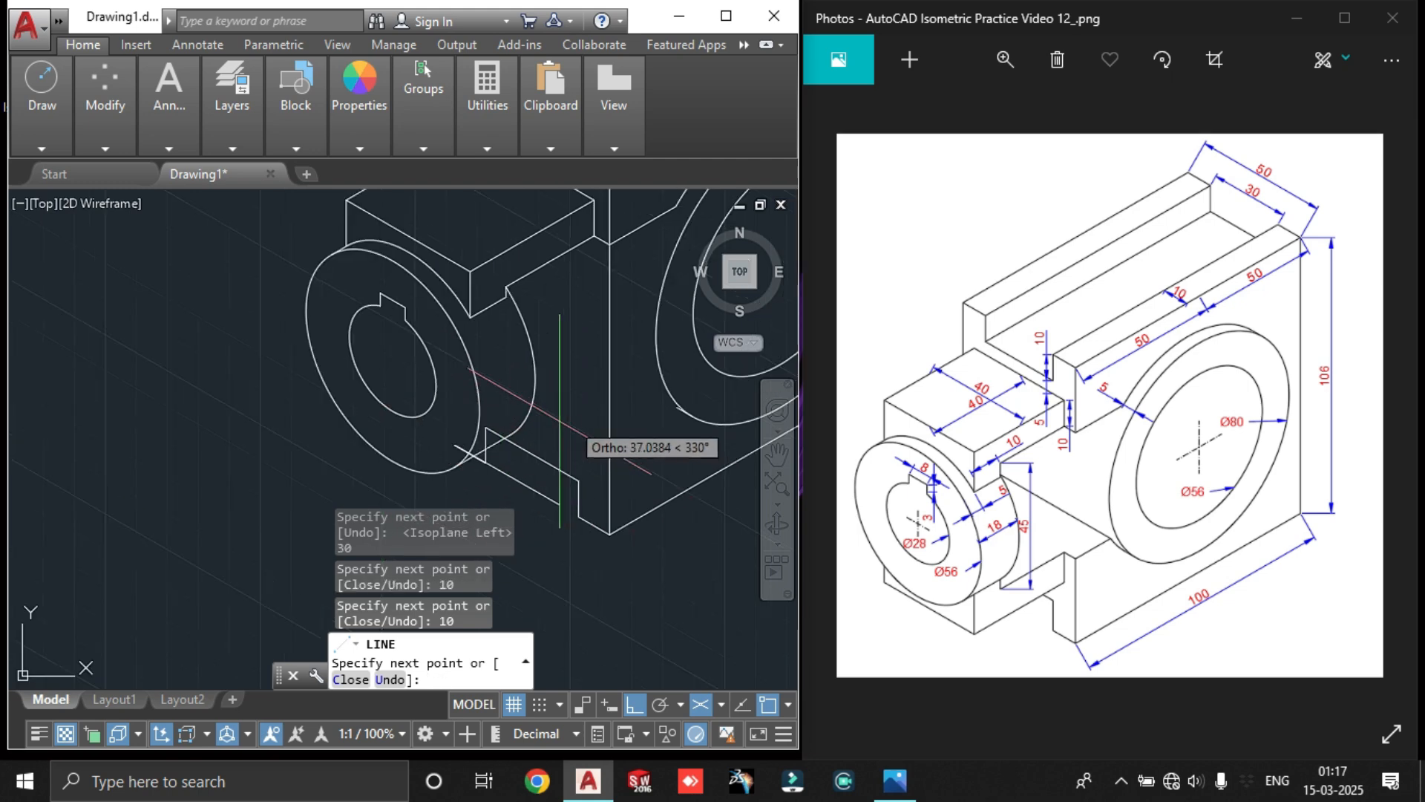
scroll(523, 416, up, 4)
click(399, 390)
scroll(455, 373, down, 4)
key(Escape)
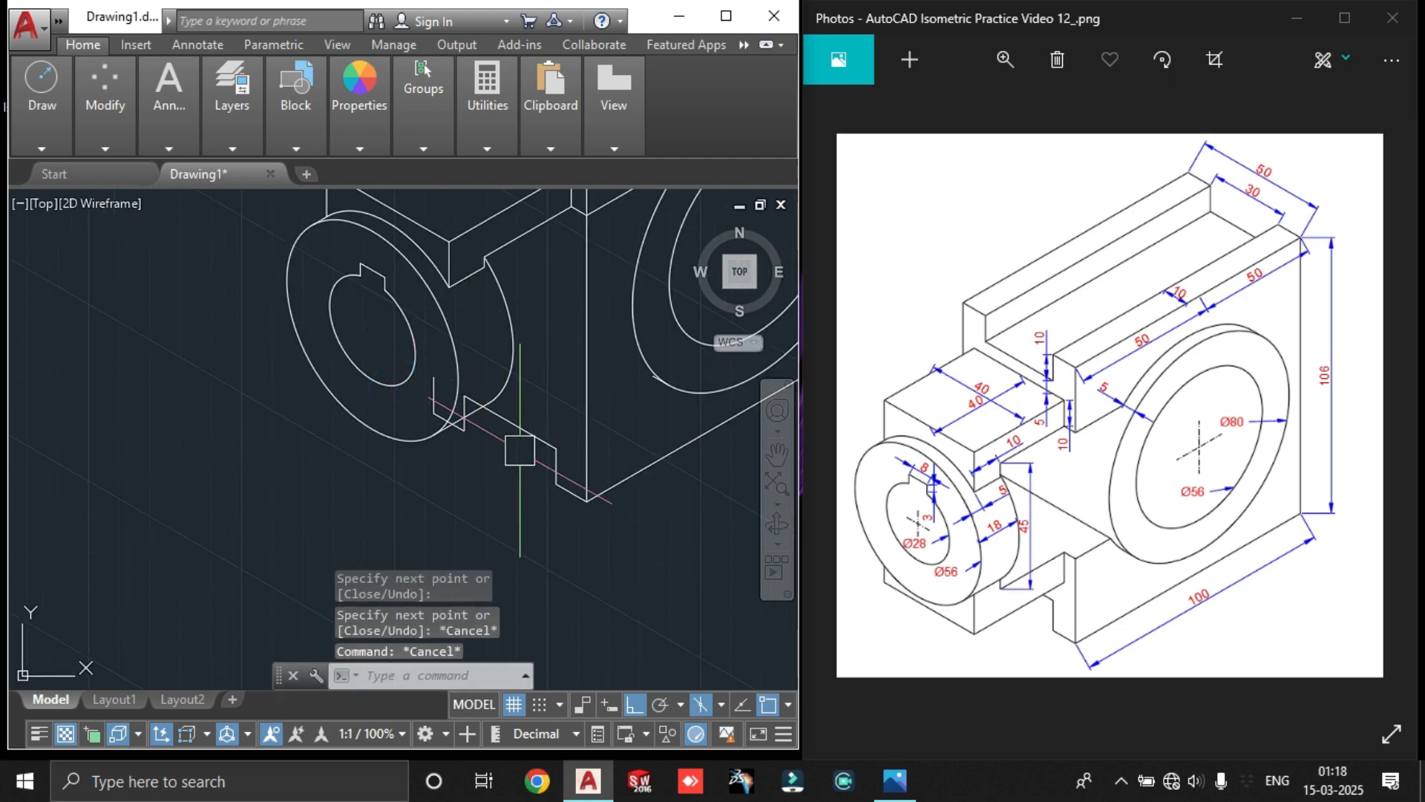
middle_drag(507, 215, 506, 291)
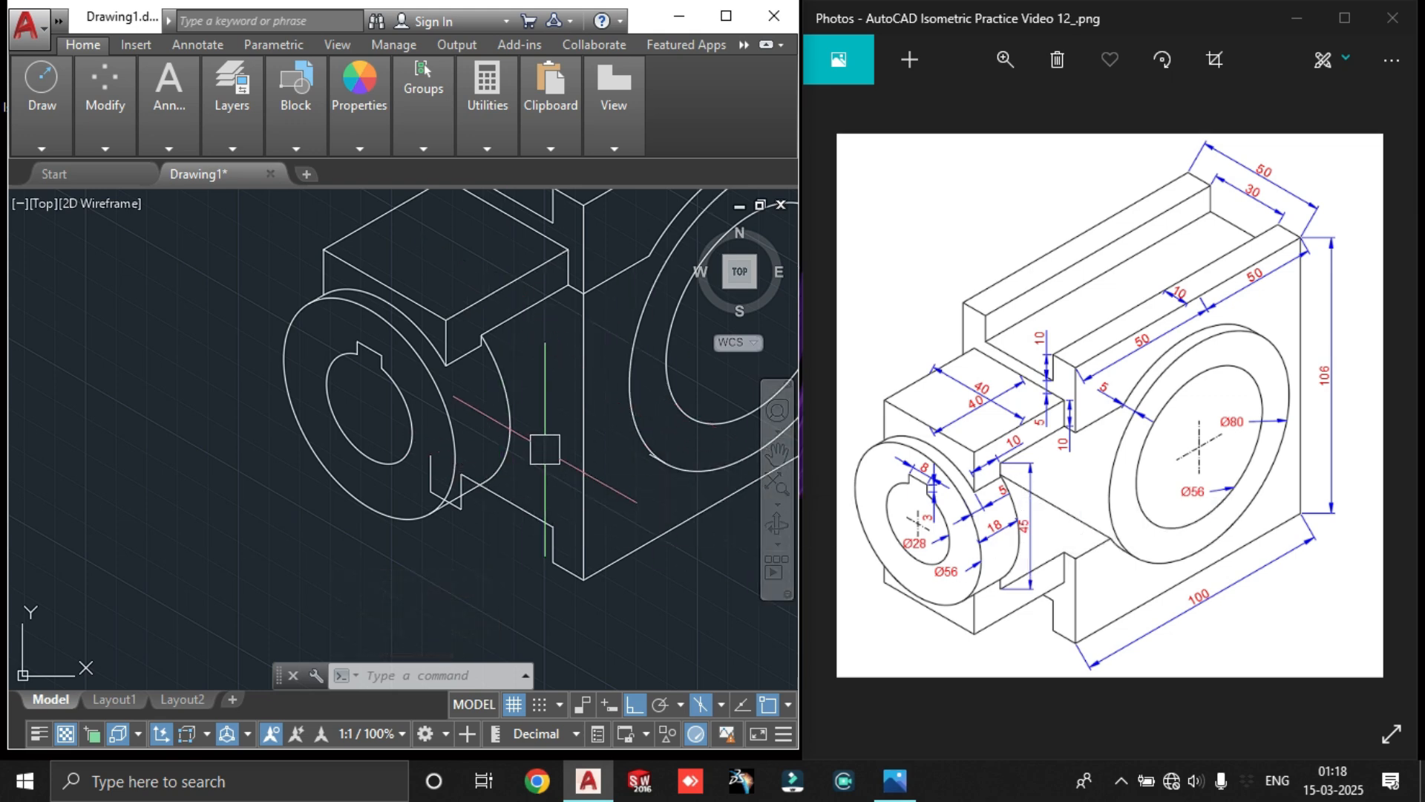
text(1)
key(Return)
scroll(519, 348, up, 6)
scroll(366, 349, up, 4)
text(`)
key(Escape)
click(365, 297)
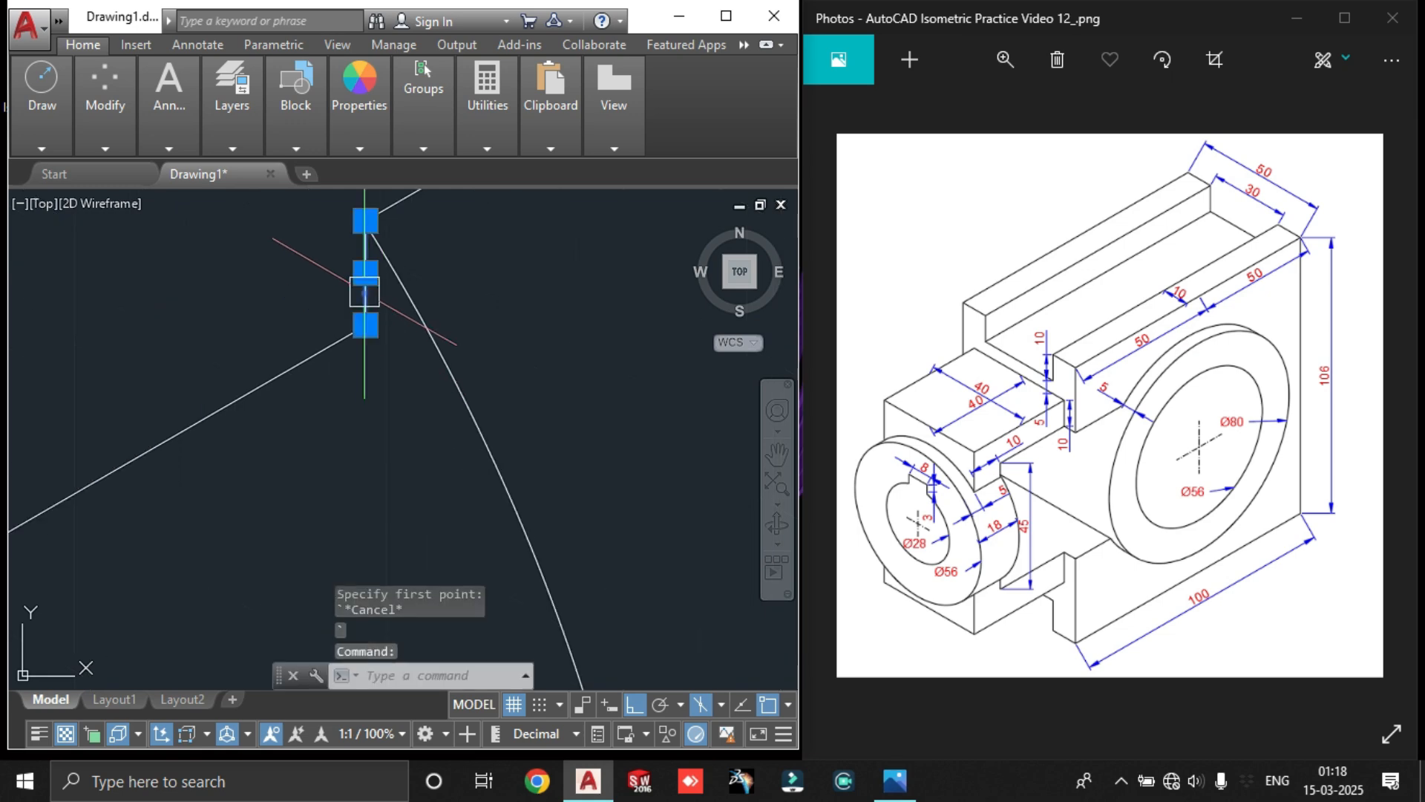
key(Escape)
Draw a 45-unit vertical line downward from the corner at the upper end of the small ring's rear arc
text(l)
key(Return)
scroll(371, 215, up, 4)
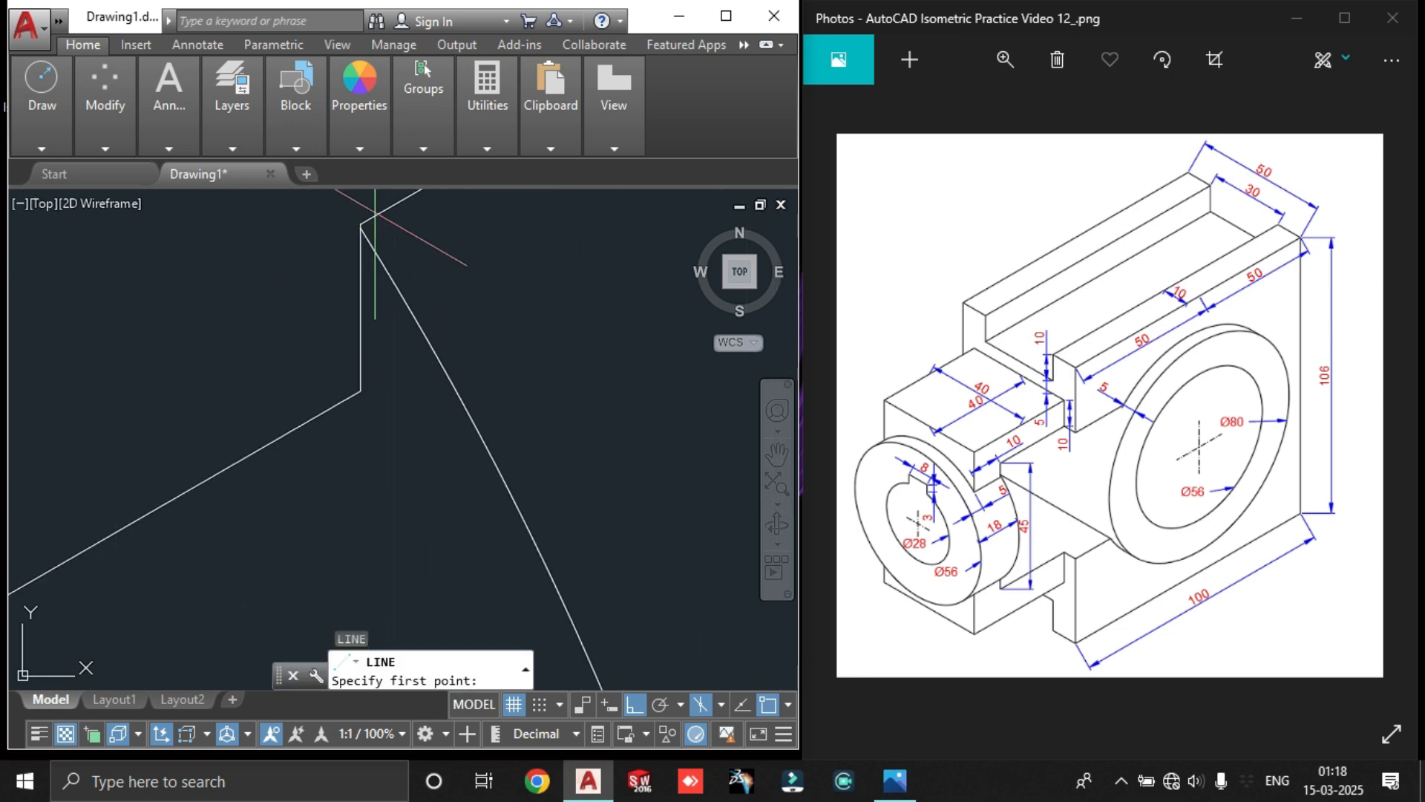
click(351, 234)
scroll(356, 237, down, 5)
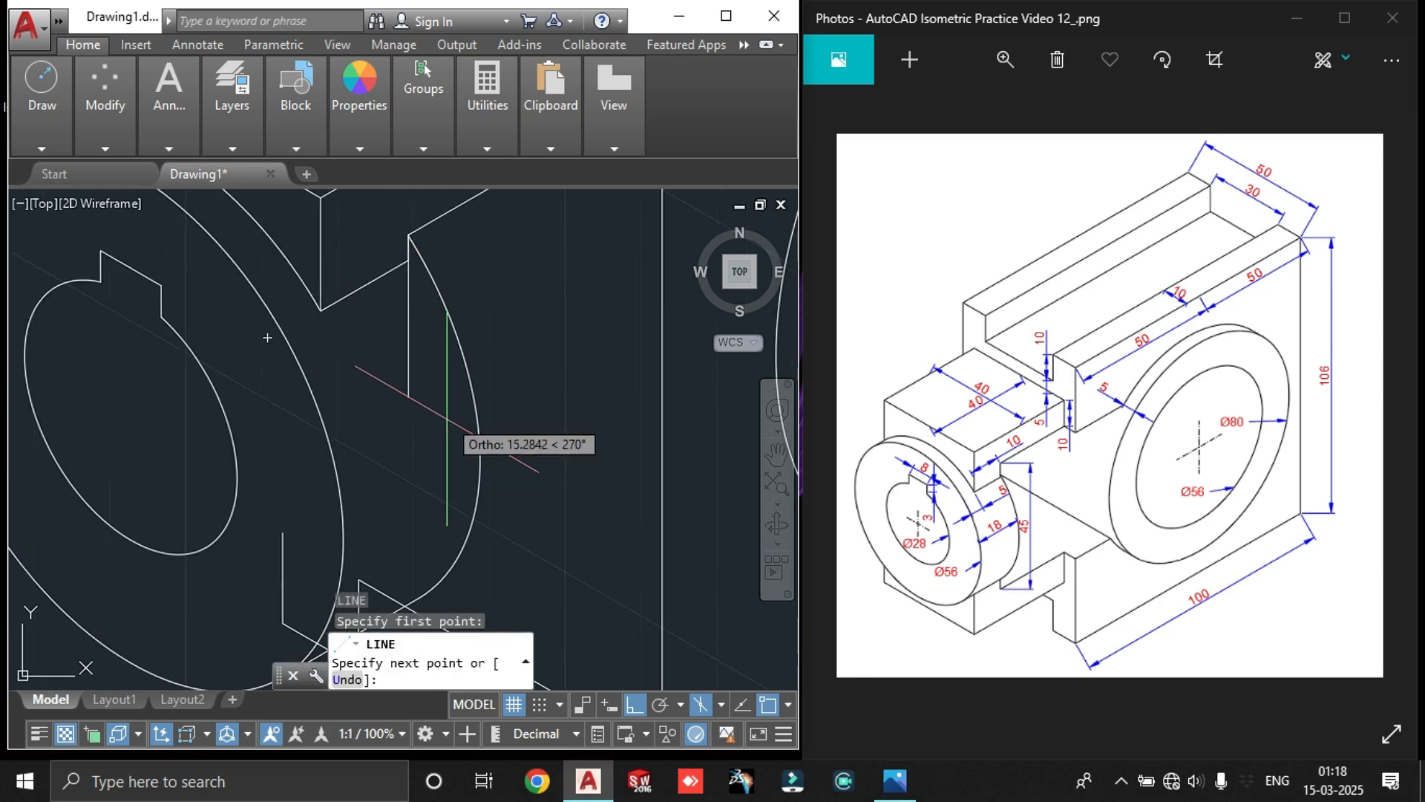
middle_drag(448, 256, 450, 270)
scroll(446, 267, down, 3)
text(45)
key(Return)
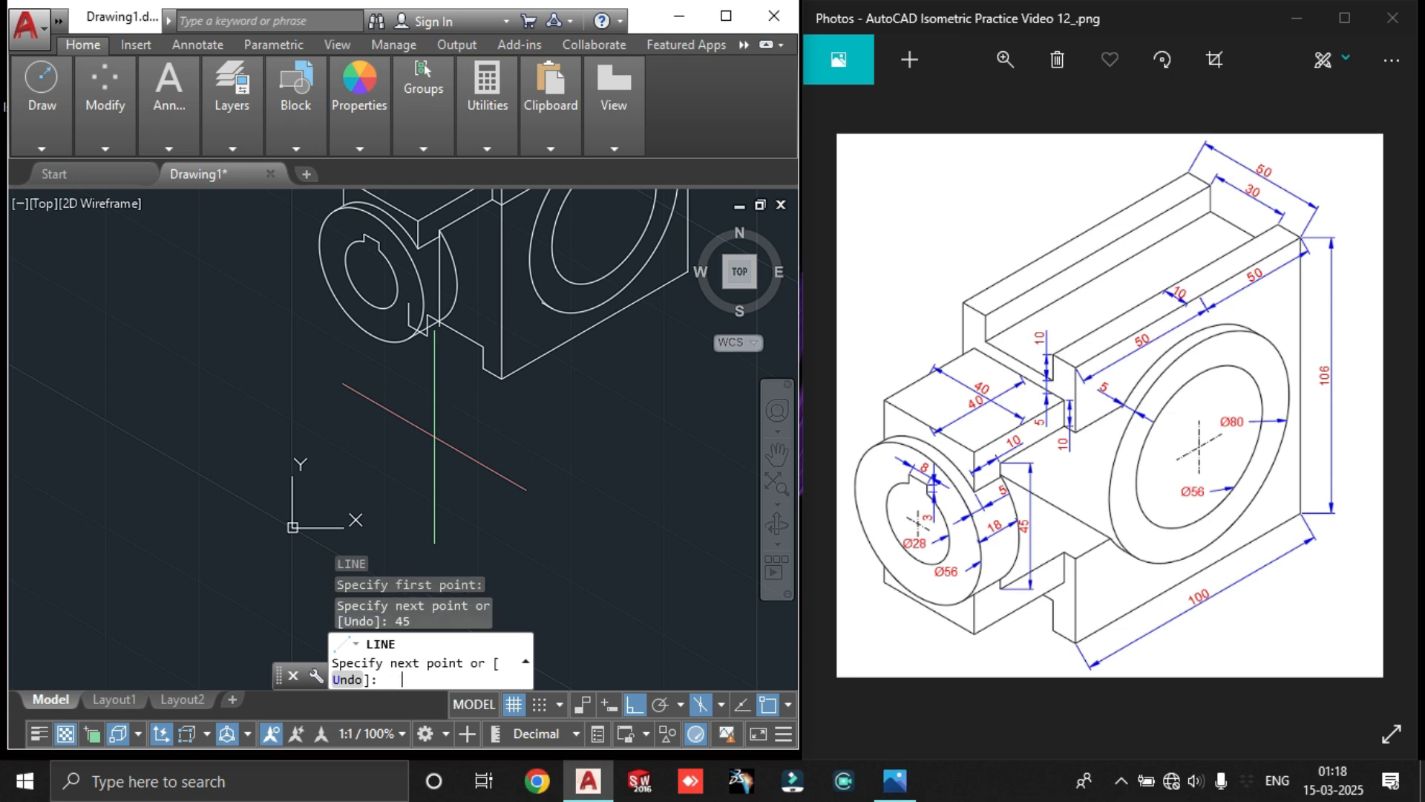
Continue from the lower end of the 45-unit line with a 30° line to just past the large block's vertical edge
scroll(431, 310, up, 2)
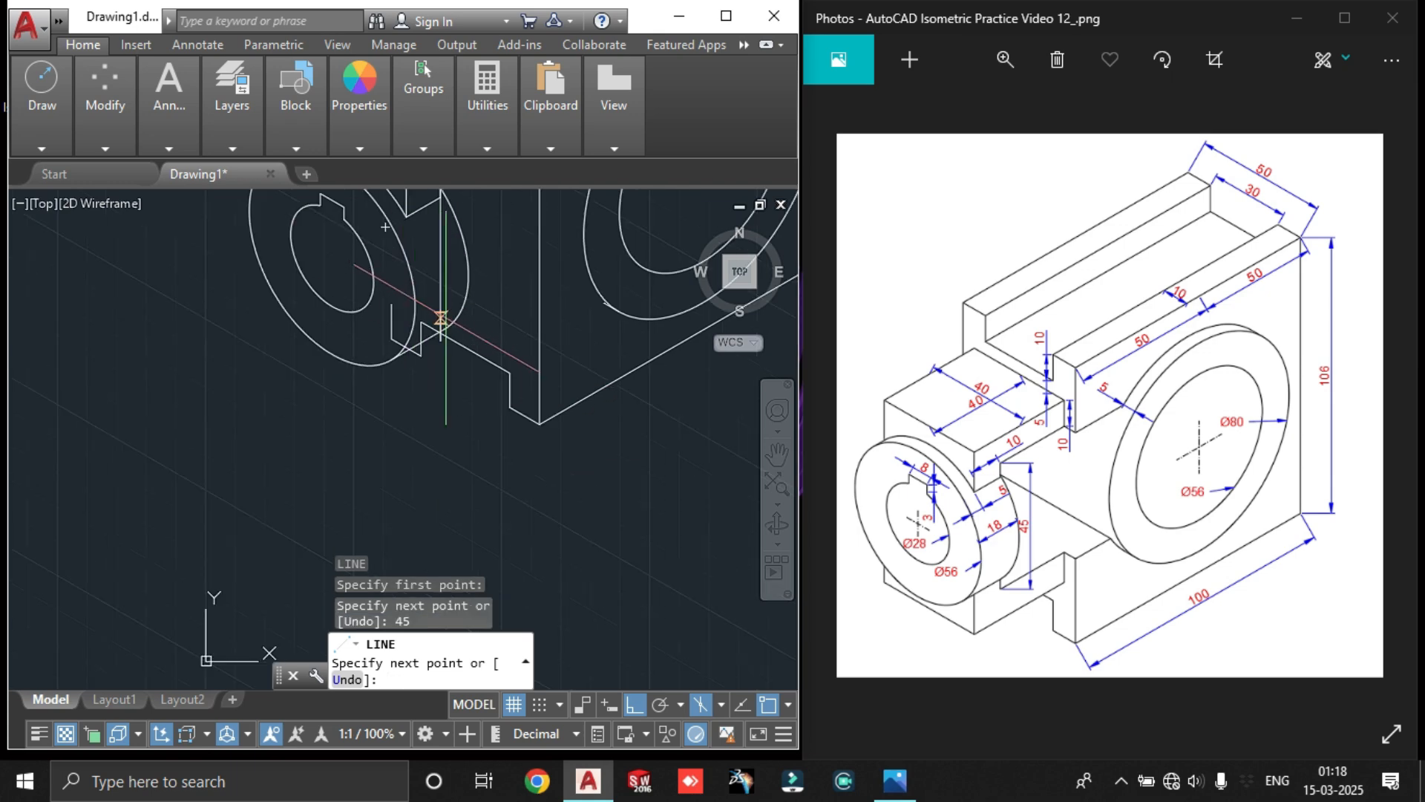
scroll(484, 322, up, 2)
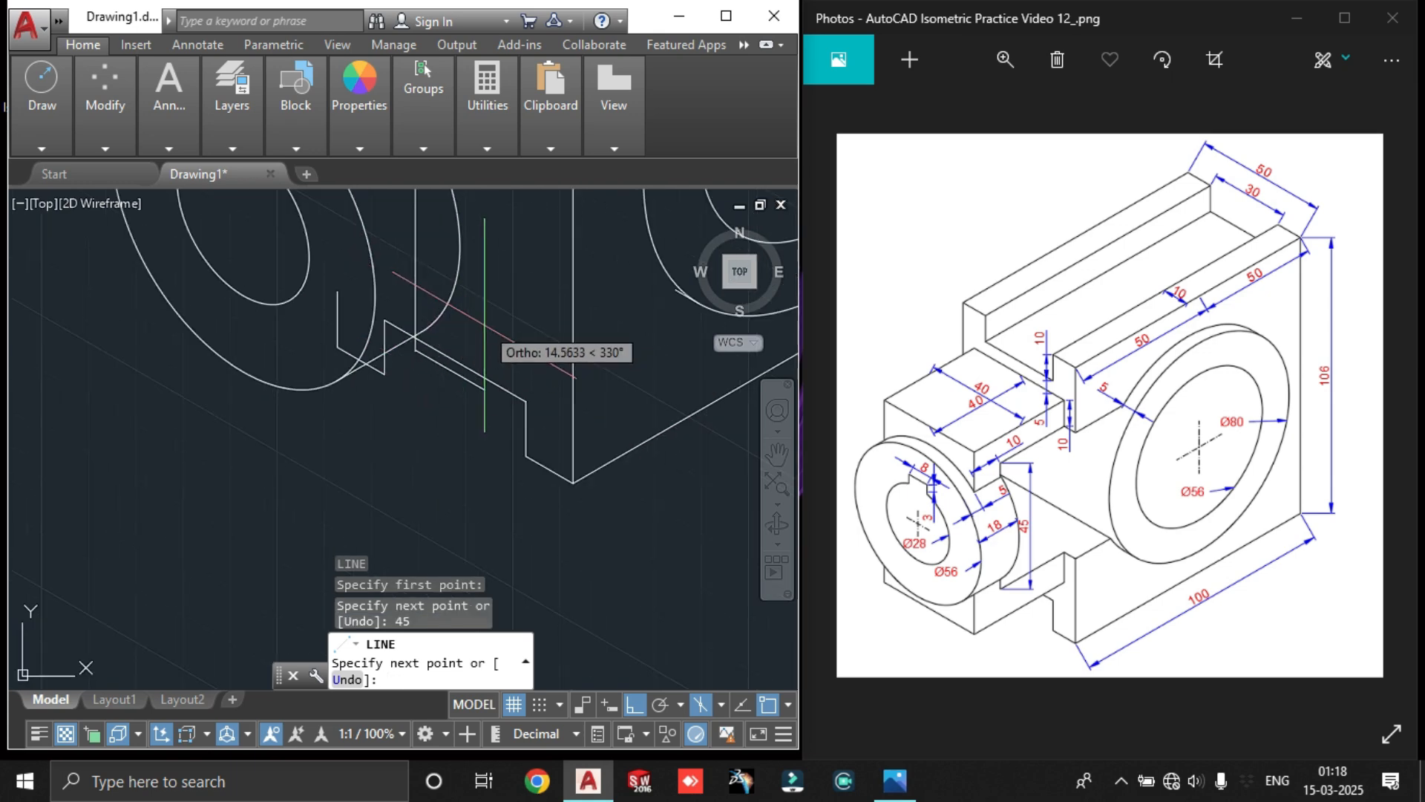
key(F5)
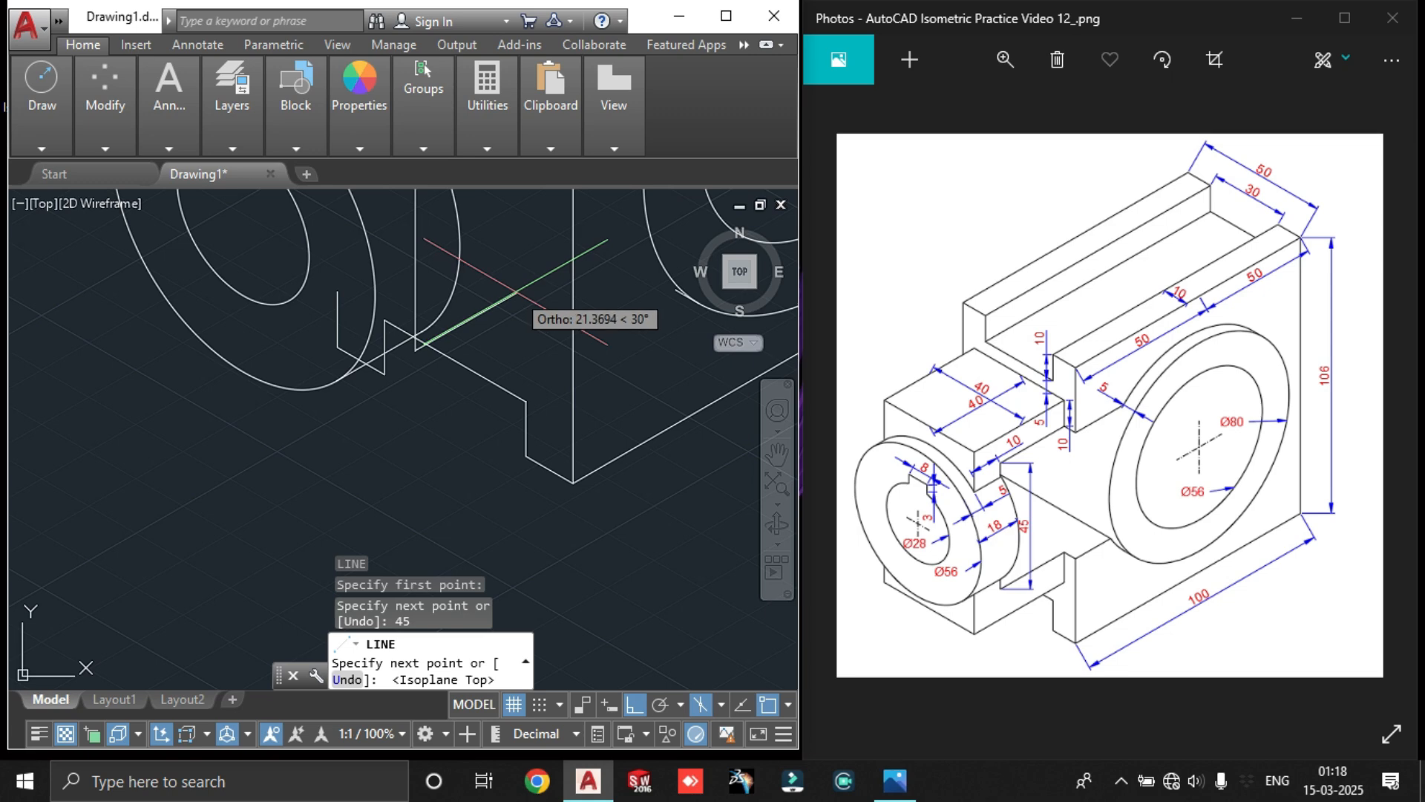
scroll(516, 291, down, 2)
middle_drag(530, 294, 516, 310)
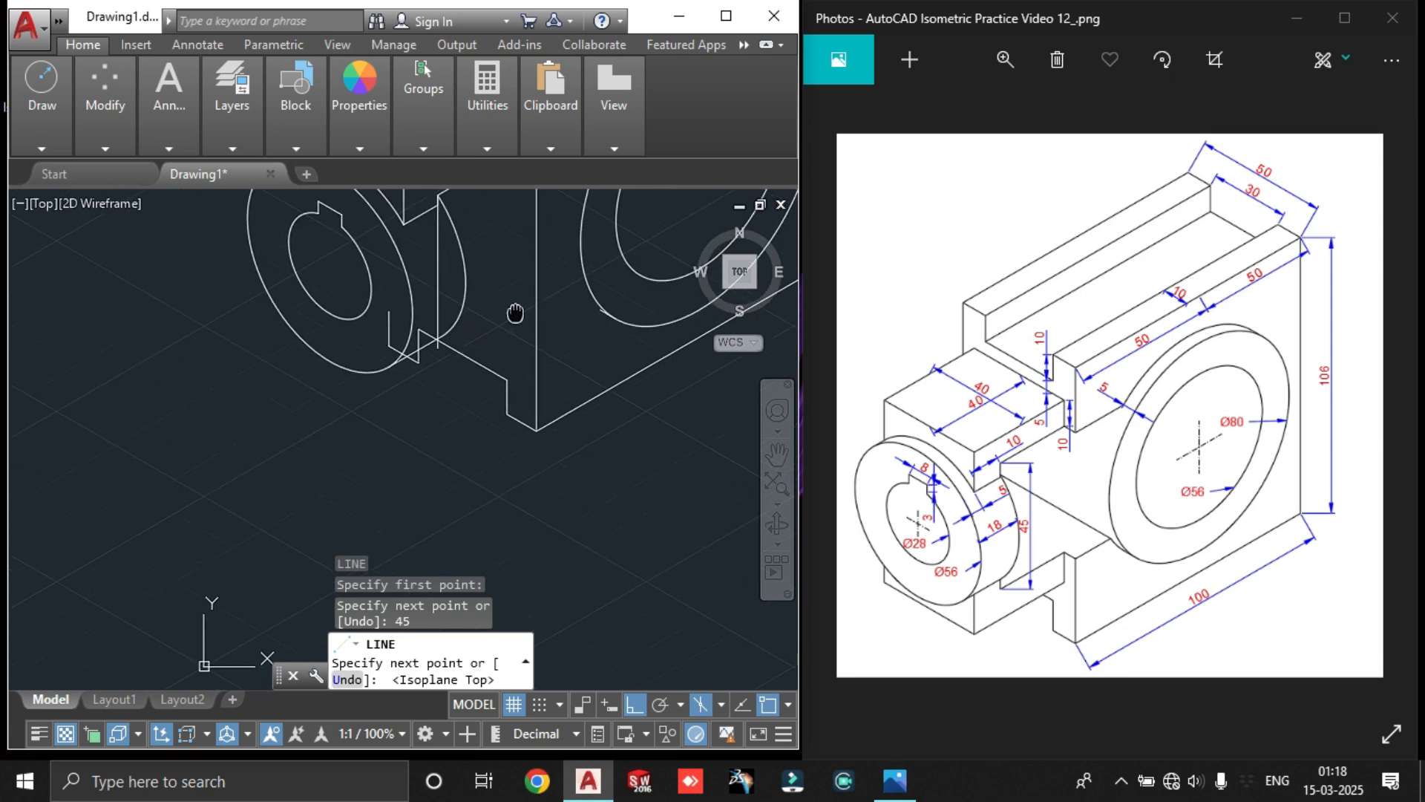
scroll(533, 287, up, 5)
click(583, 272)
scroll(587, 266, down, 2)
key(Escape)
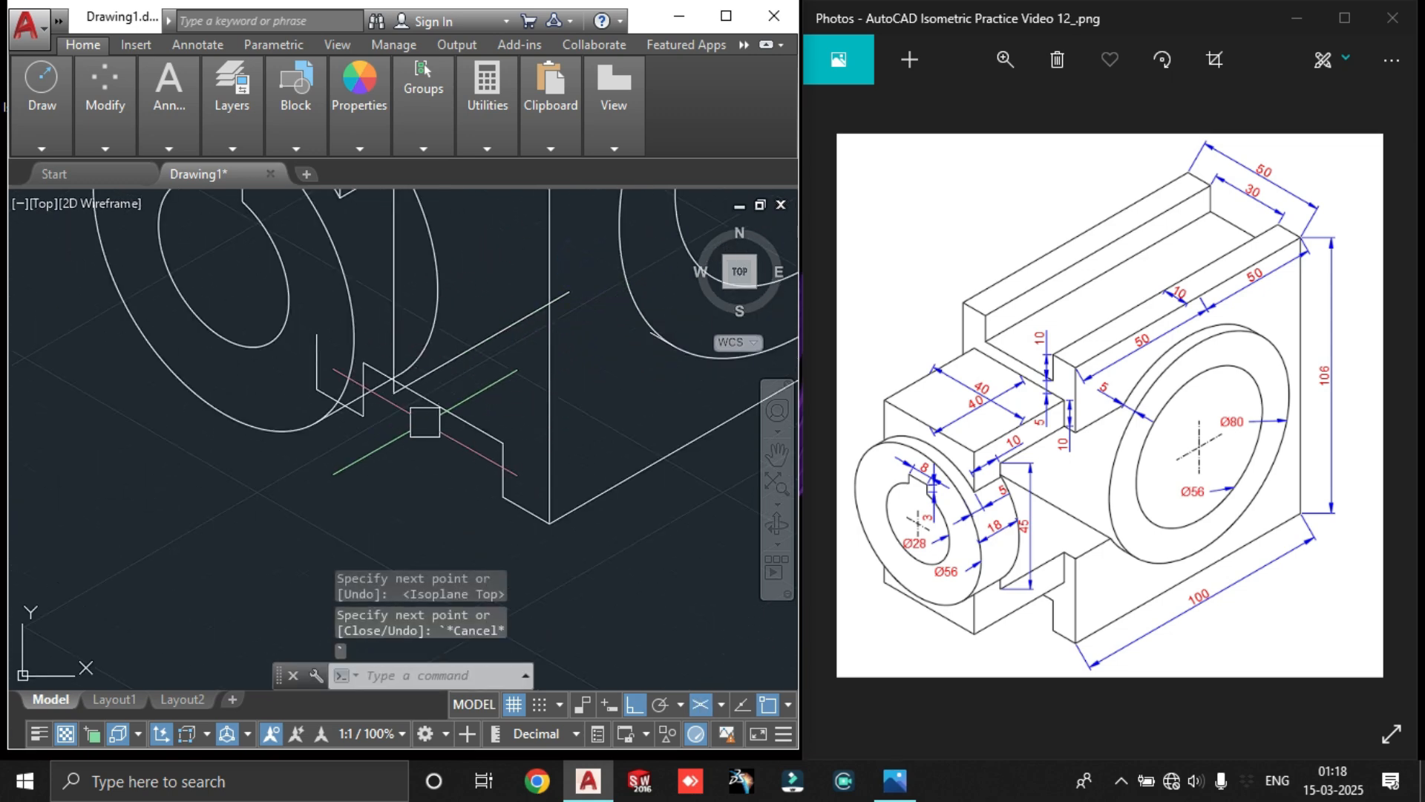
text(o)
key(Return)
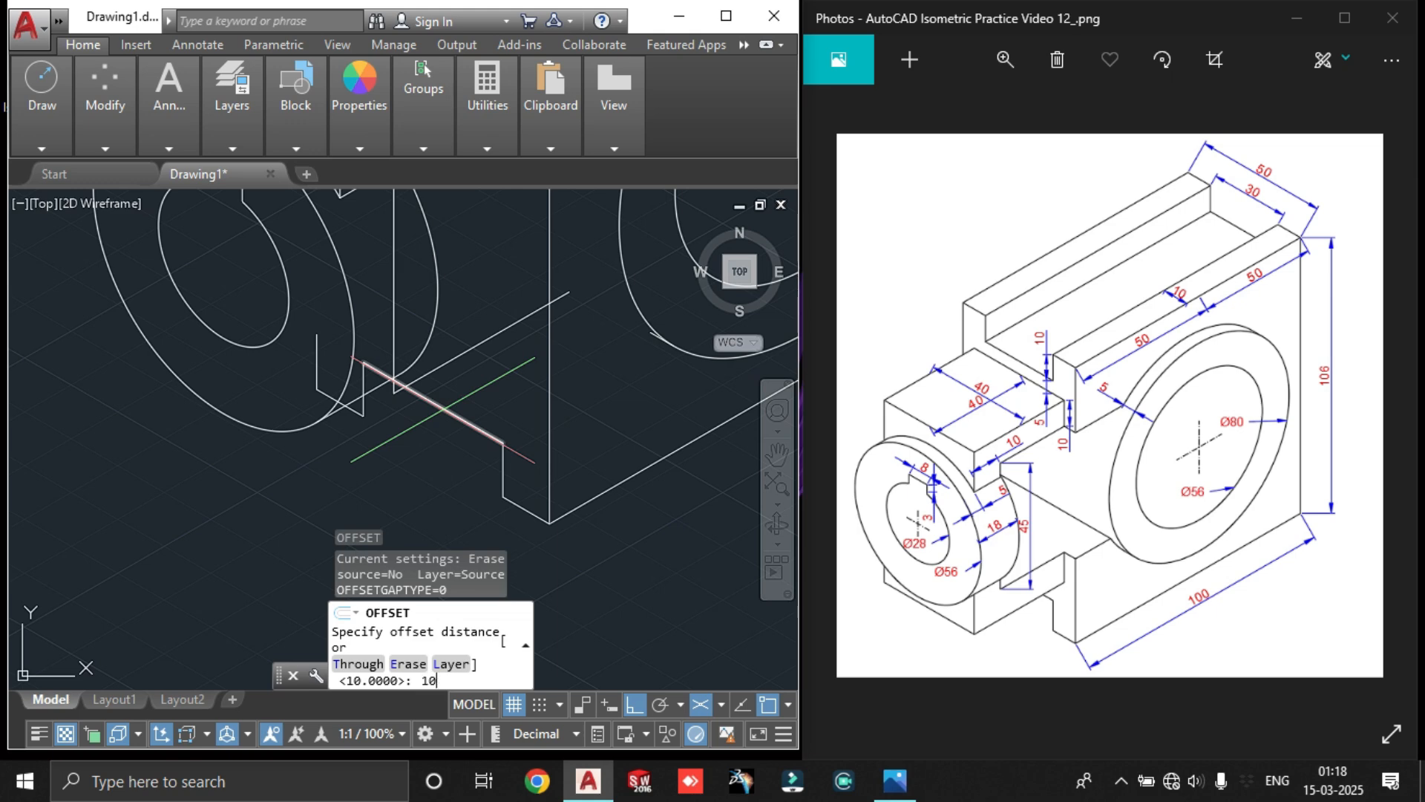
key(Return)
click(480, 346)
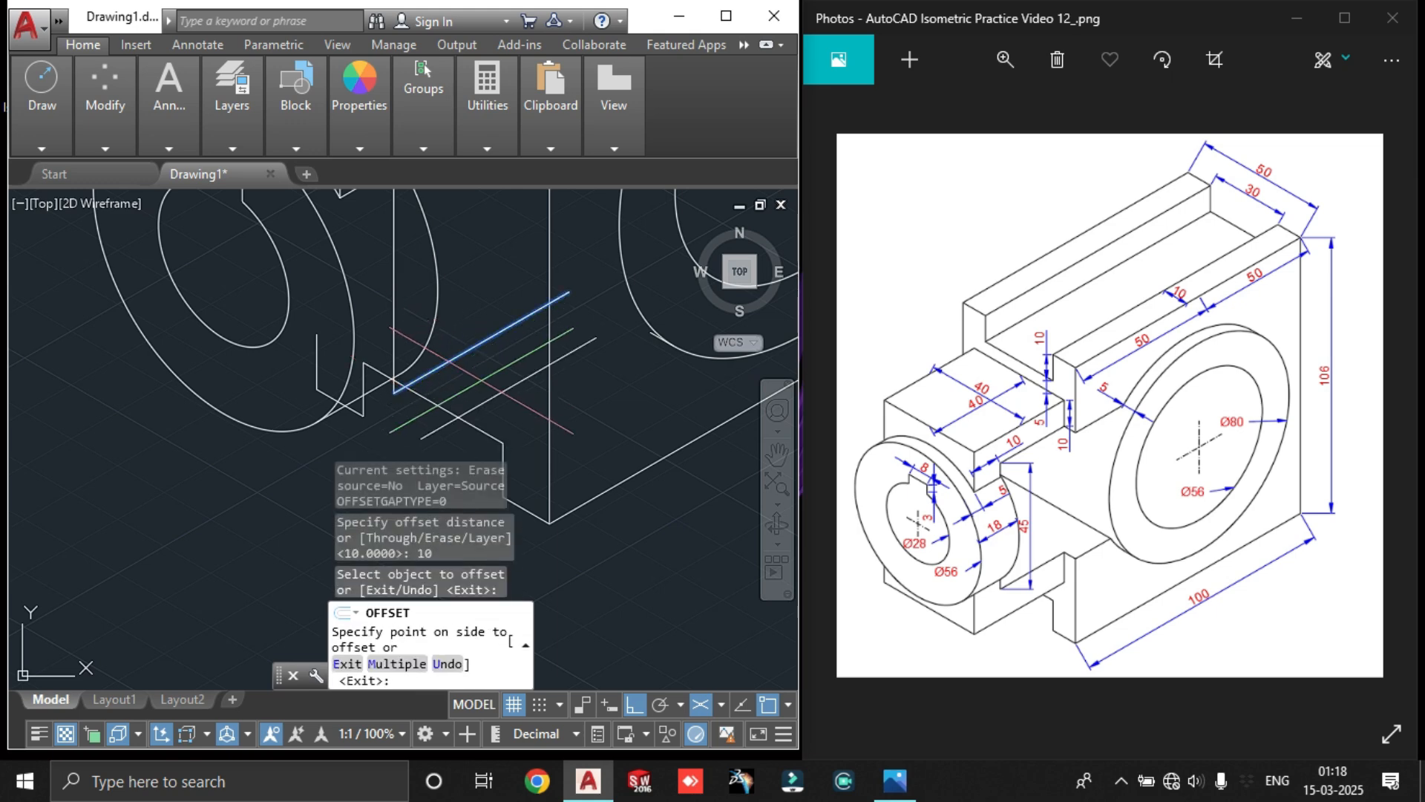
key(F5)
key(F5)
key(Escape)
Draw a 10-unit vertical line downward from the lower end of the 45-unit line
scroll(484, 384, down, 2)
middle_drag(445, 404, 483, 380)
scroll(484, 384, up, 4)
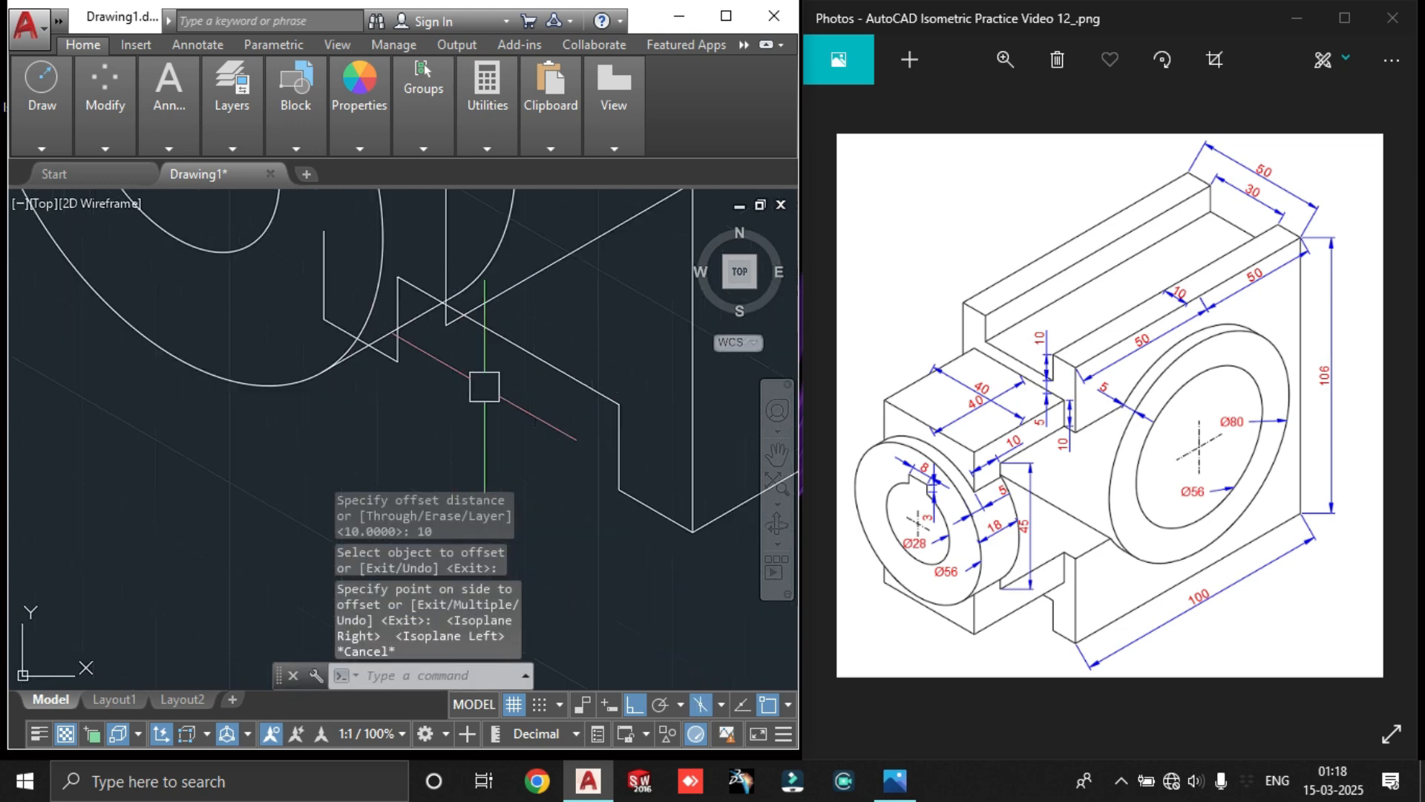
text(l)
key(Return)
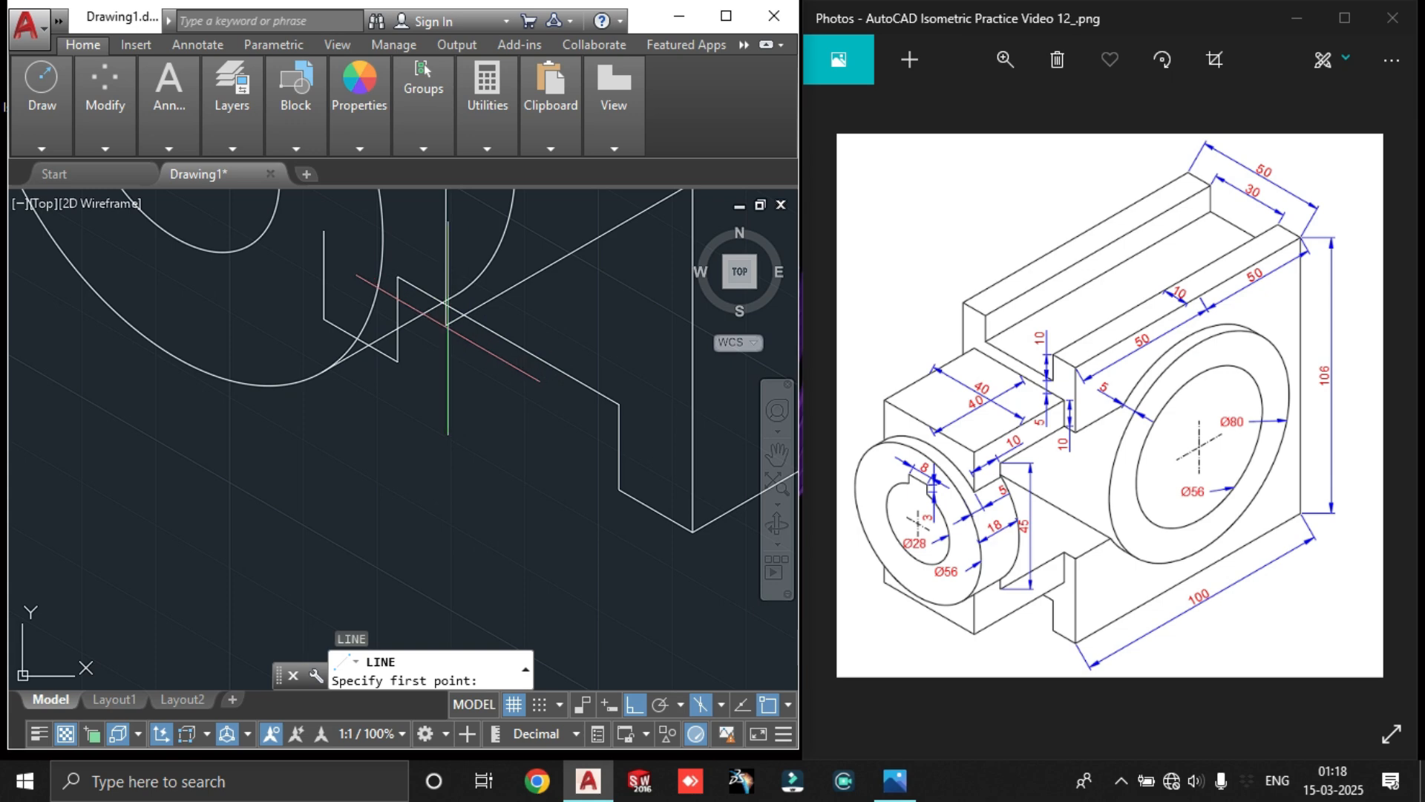
click(446, 303)
text(10)
key(Return)
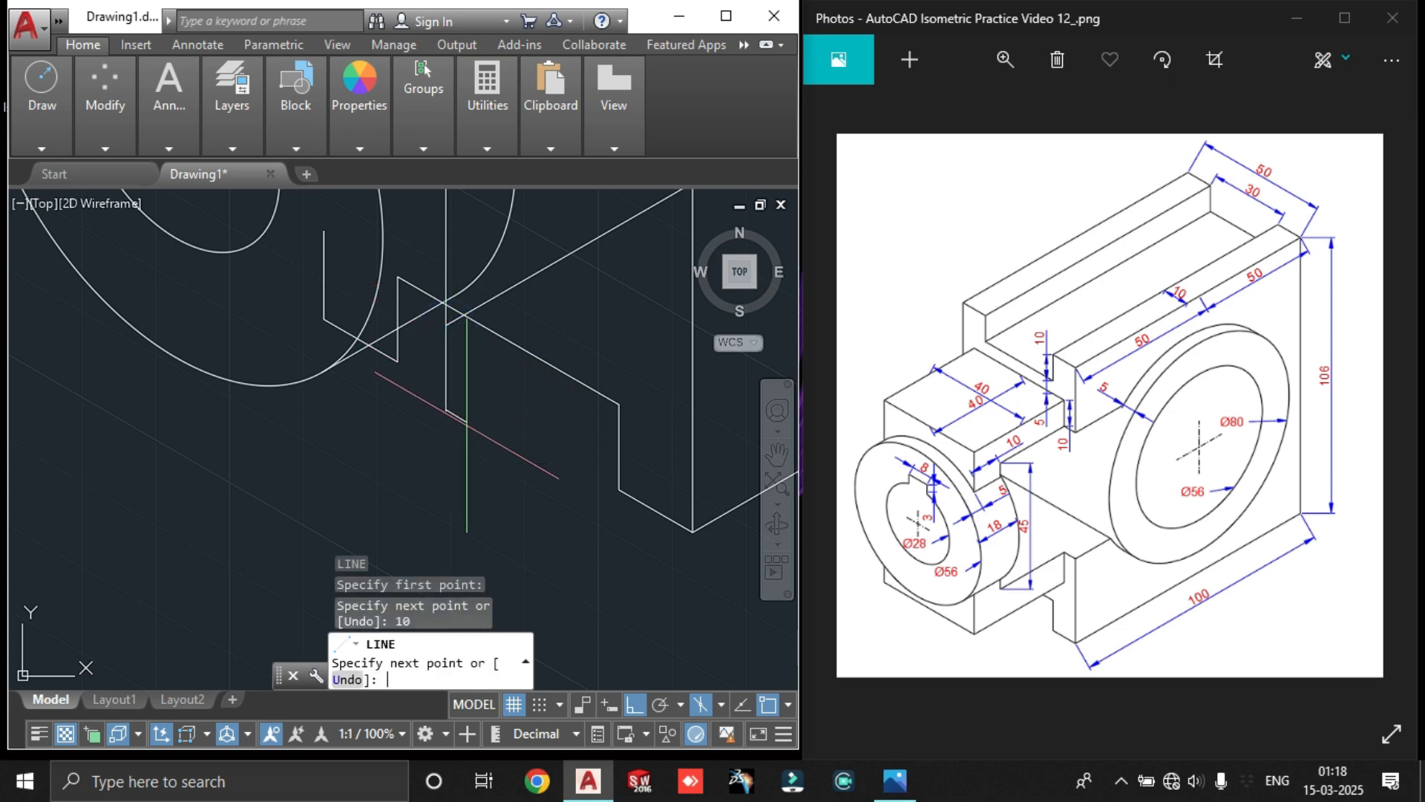
Try a 40-unit line at 30° from the lower end of the 10-unit vertical line and undo it
middle_drag(560, 327, 411, 336)
scroll(525, 334, up, 2)
key(F5)
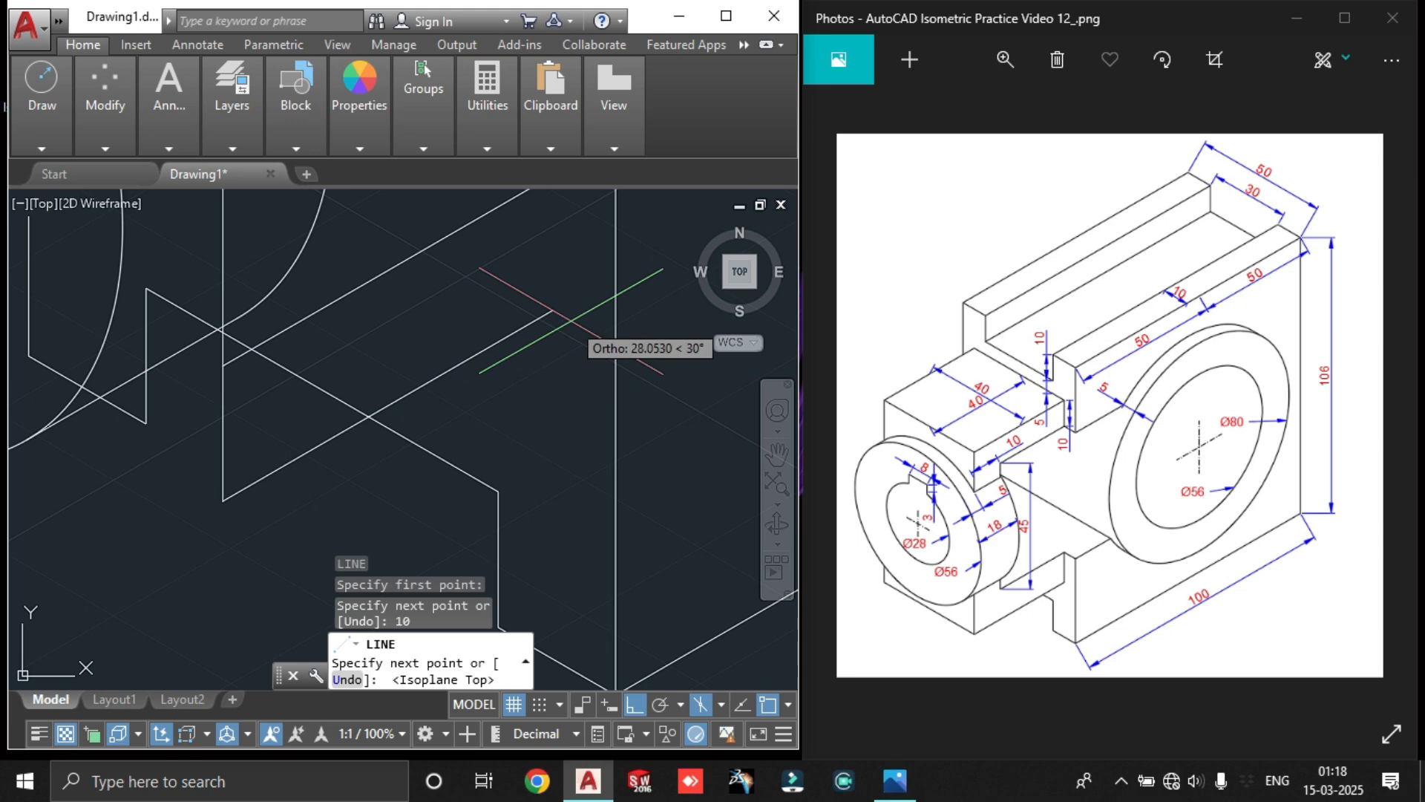
scroll(562, 325, down, 2)
middle_drag(562, 325, 498, 382)
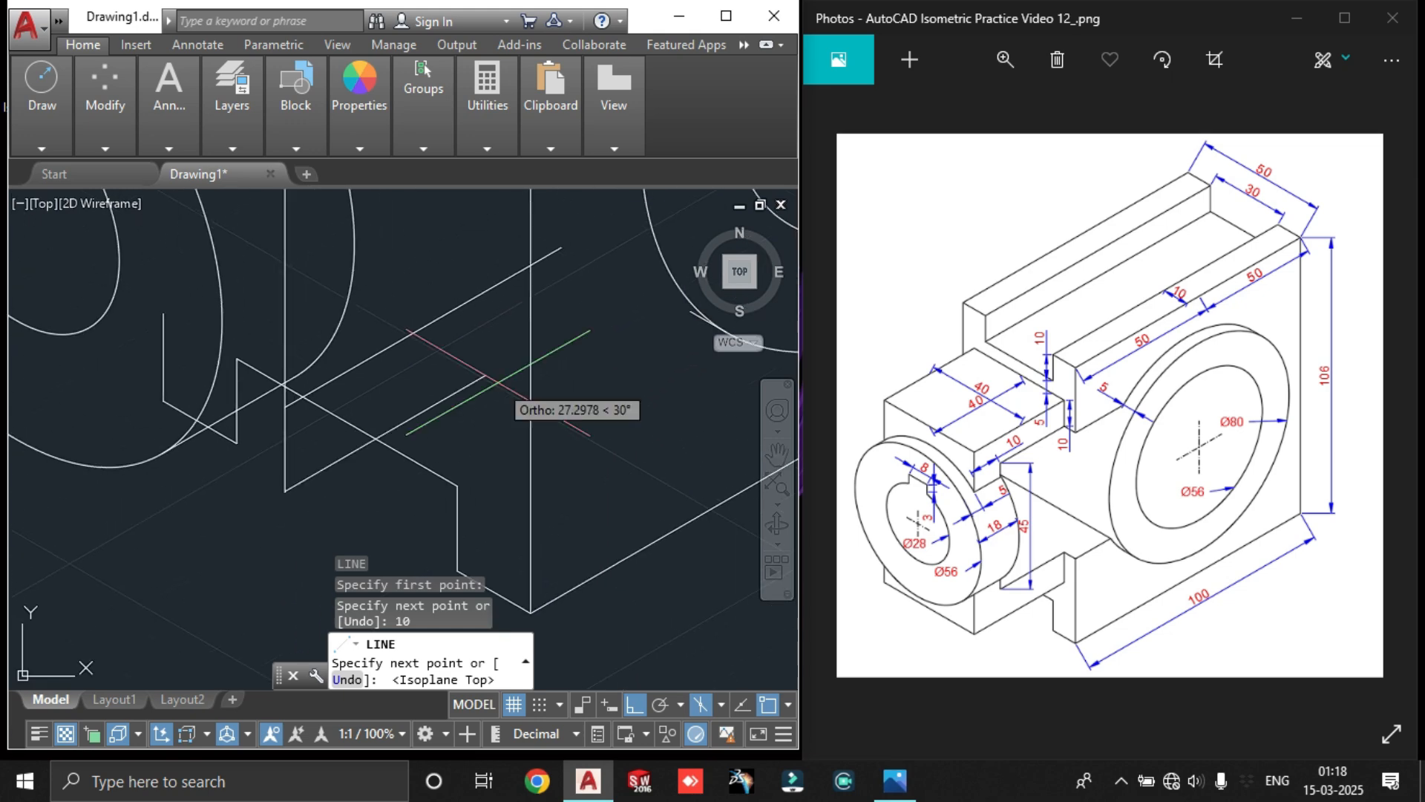
text(40)
key(Return)
scroll(556, 342, down, 2)
middle_drag(556, 341, 401, 440)
scroll(401, 441, down, 2)
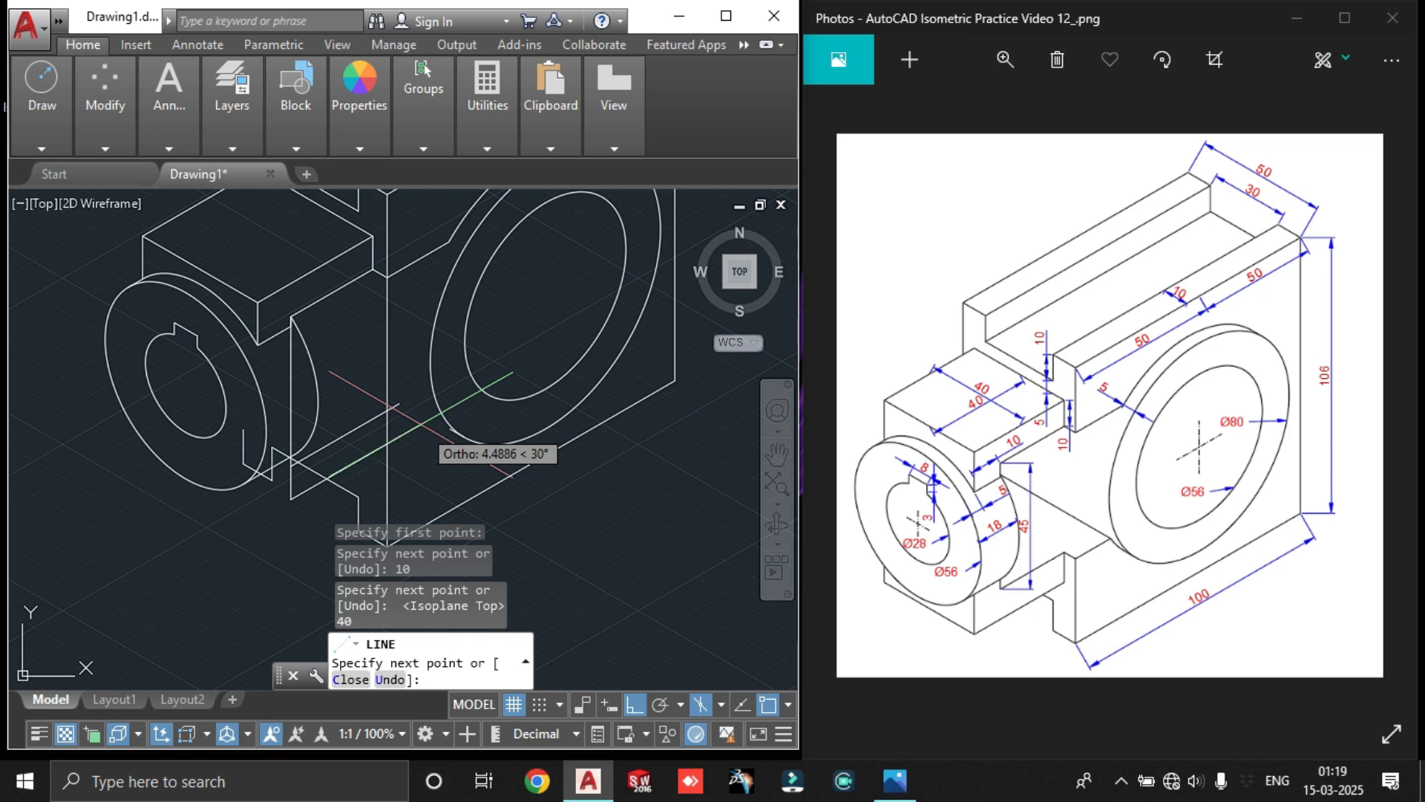
key(ctrl+z)
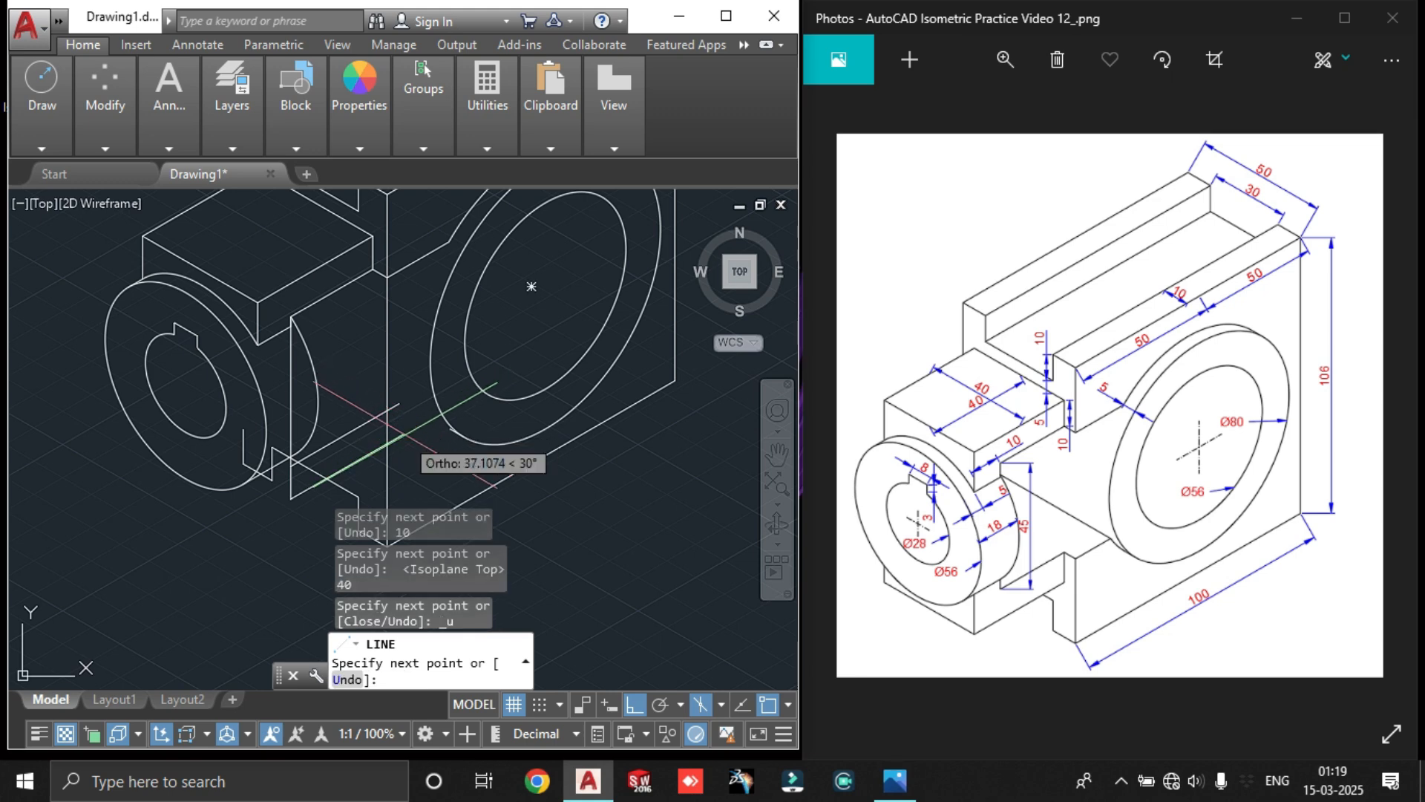
Draw a 30-unit line at 30° from the 10-unit line's lower end, then about 6 units at 330° past the block's vertical edge
scroll(405, 435, up, 4)
scroll(259, 479, down, 4)
scroll(222, 478, up, 2)
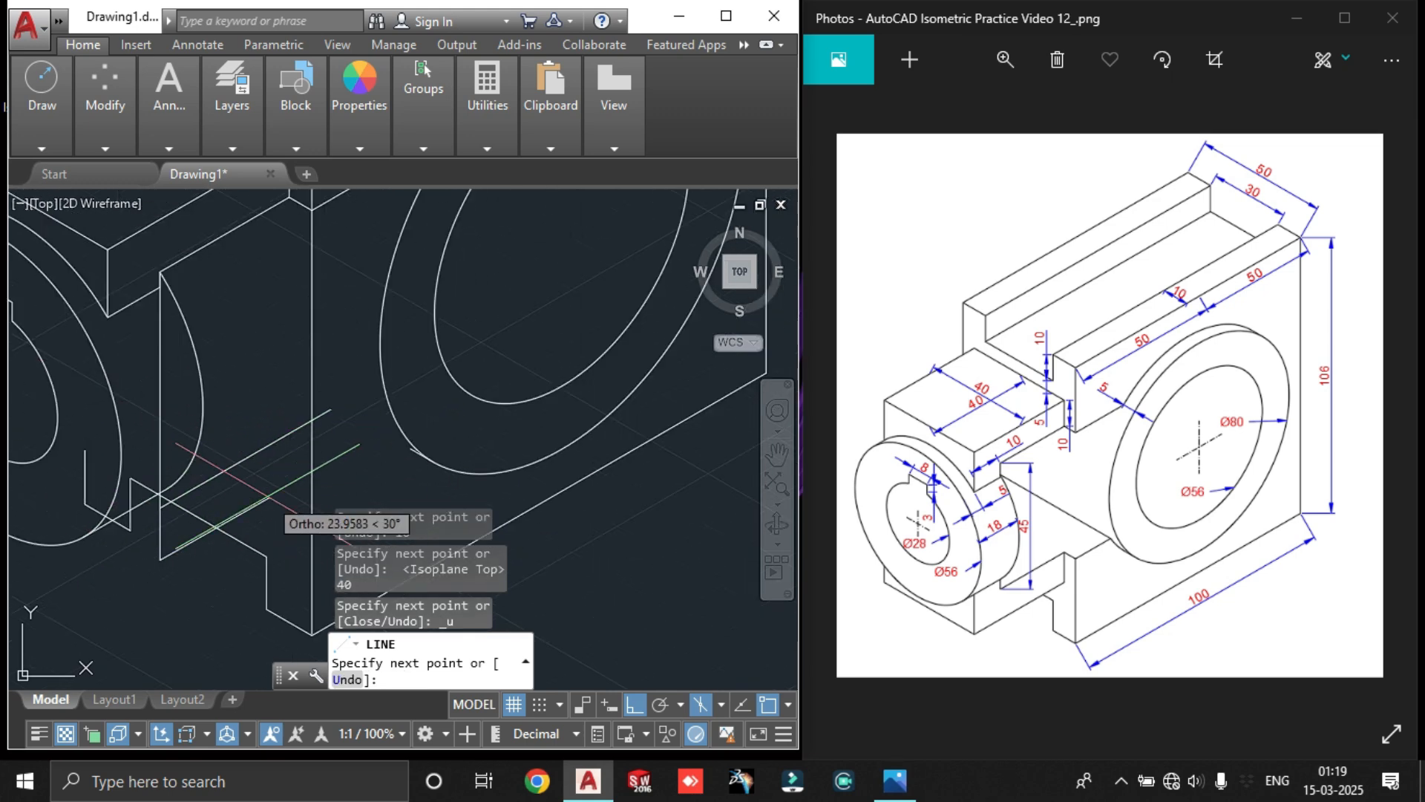
text(30)
key(Return)
scroll(311, 342, up, 5)
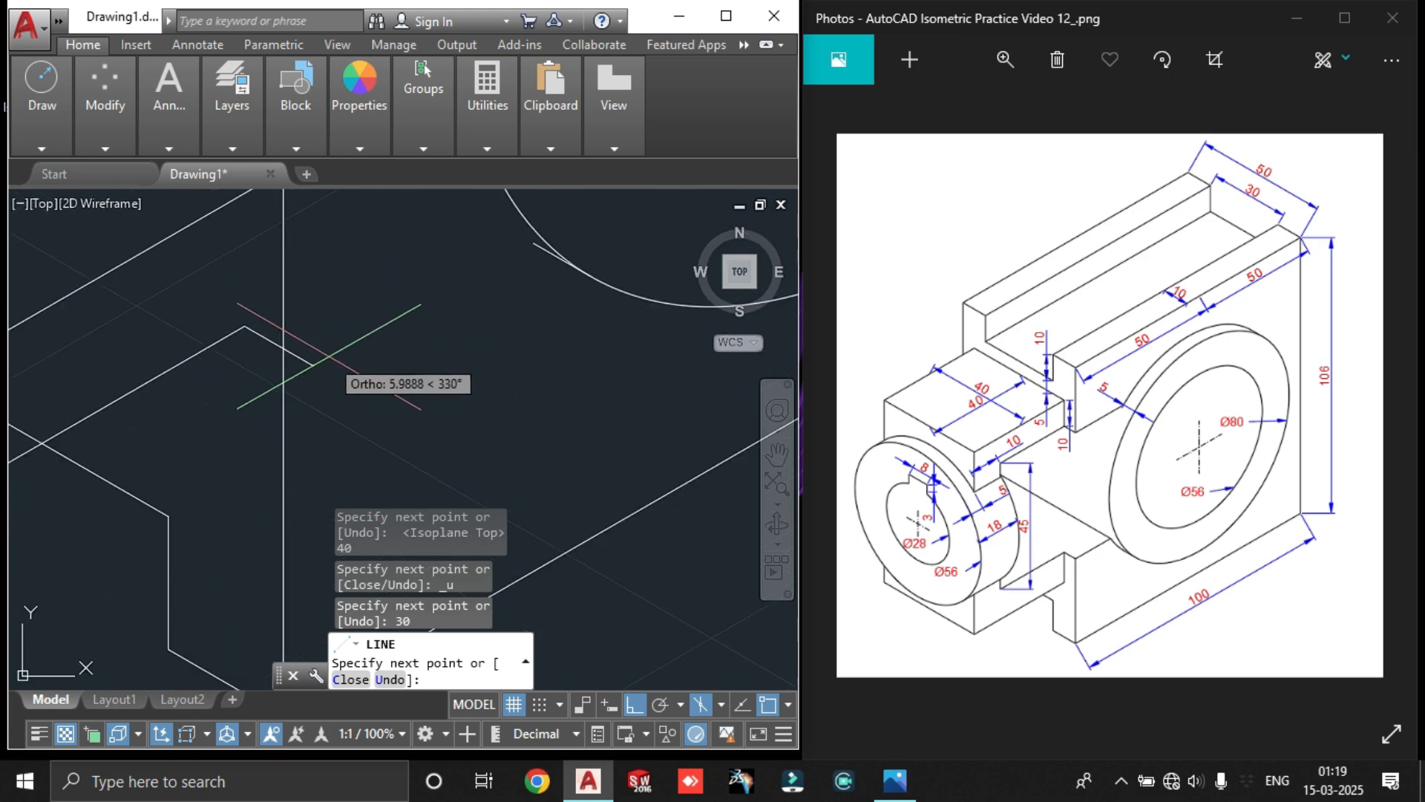
key(Escape)
Trim the short 330° line's overshoot past the large block's vertical edge
text(tr)
key(Return)
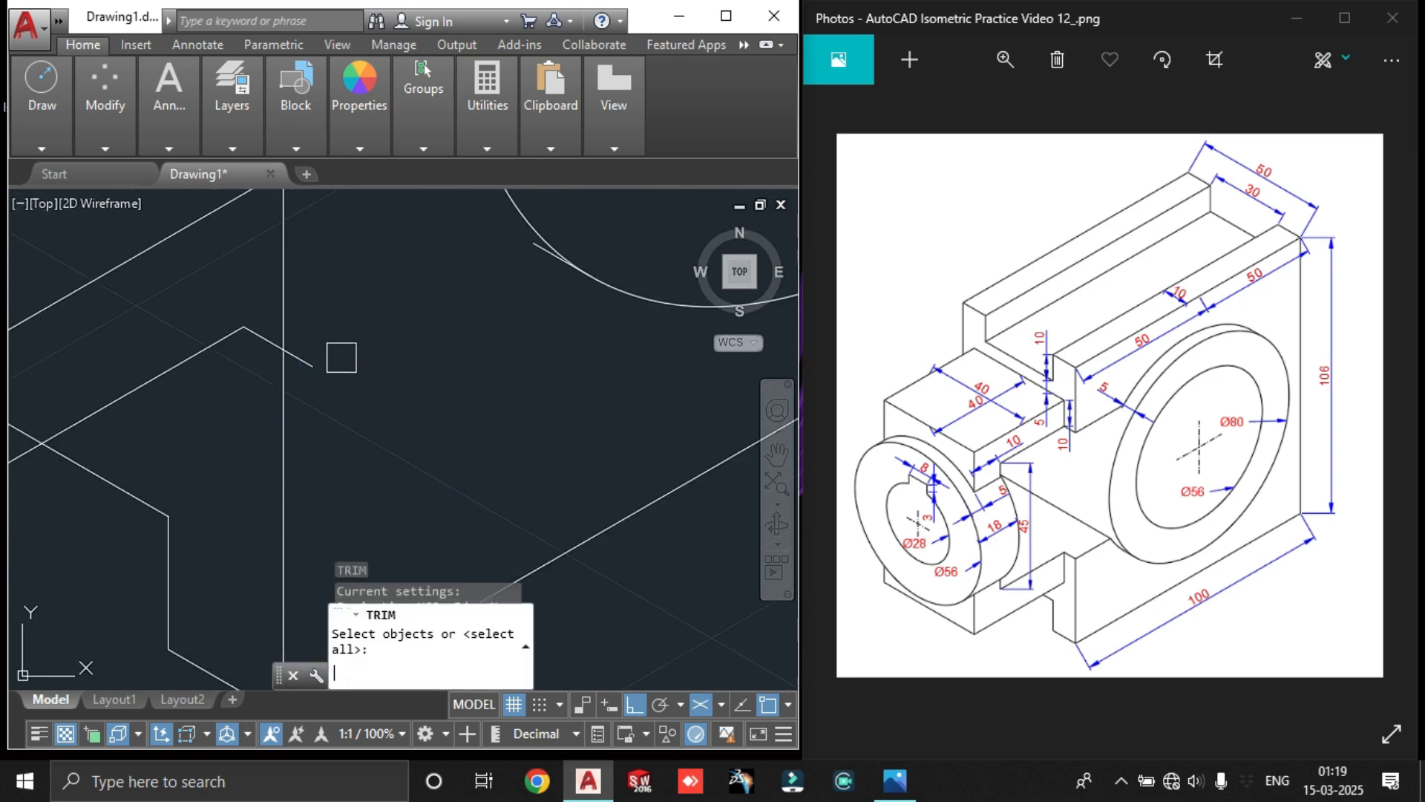
key(Return)
click(305, 357)
scroll(305, 359, down, 2)
key(Escape)
Draw a 65-unit vertical line downward from the near top corner of the small projecting block behind the ring
scroll(305, 360, down, 4)
mouse_move(294, 391)
middle_down()
mouse_move(442, 435)
mouse_move(454, 389)
middle_up()
scroll(443, 436, up, 4)
scroll(455, 434, down, 4)
text(l)
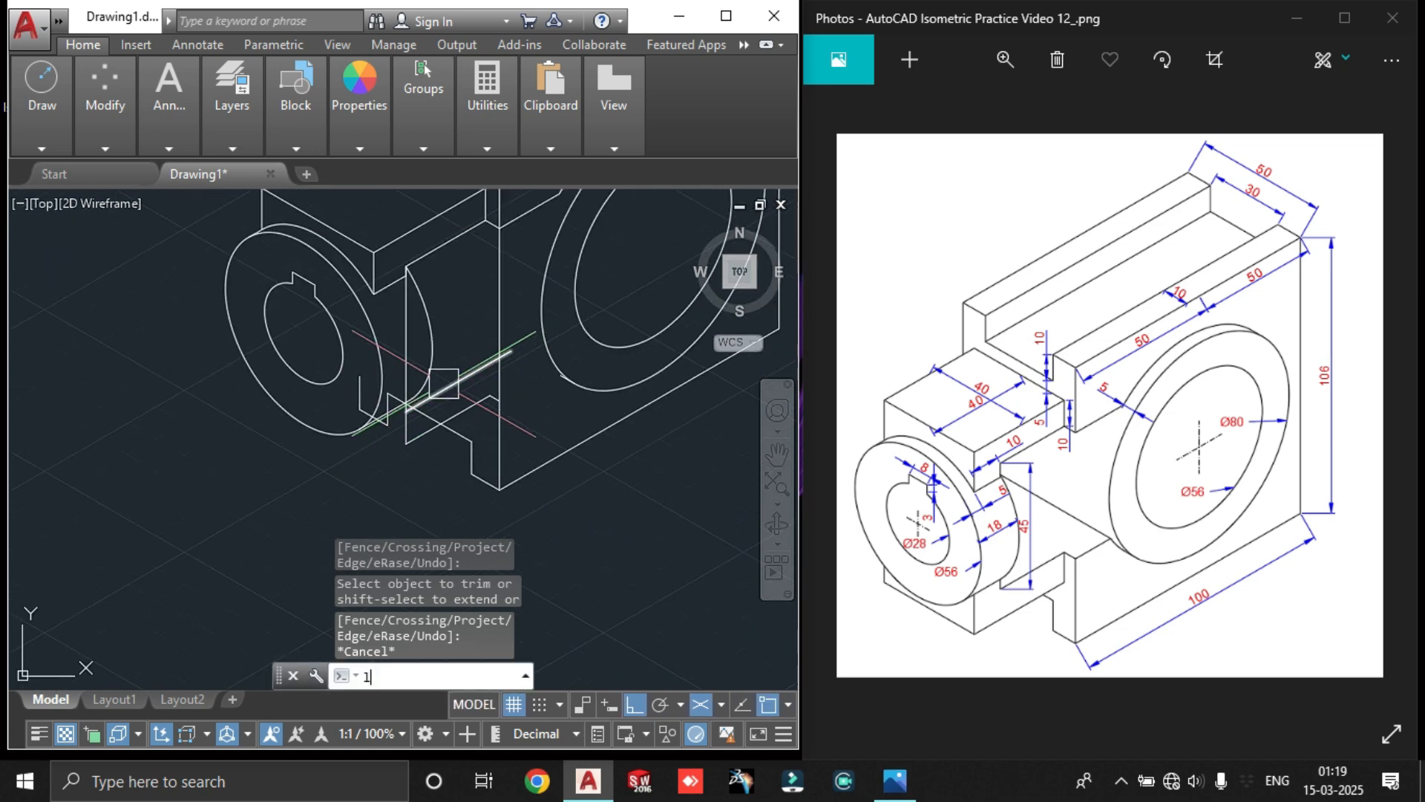
key(Return)
scroll(383, 279, up, 4)
scroll(383, 279, down, 3)
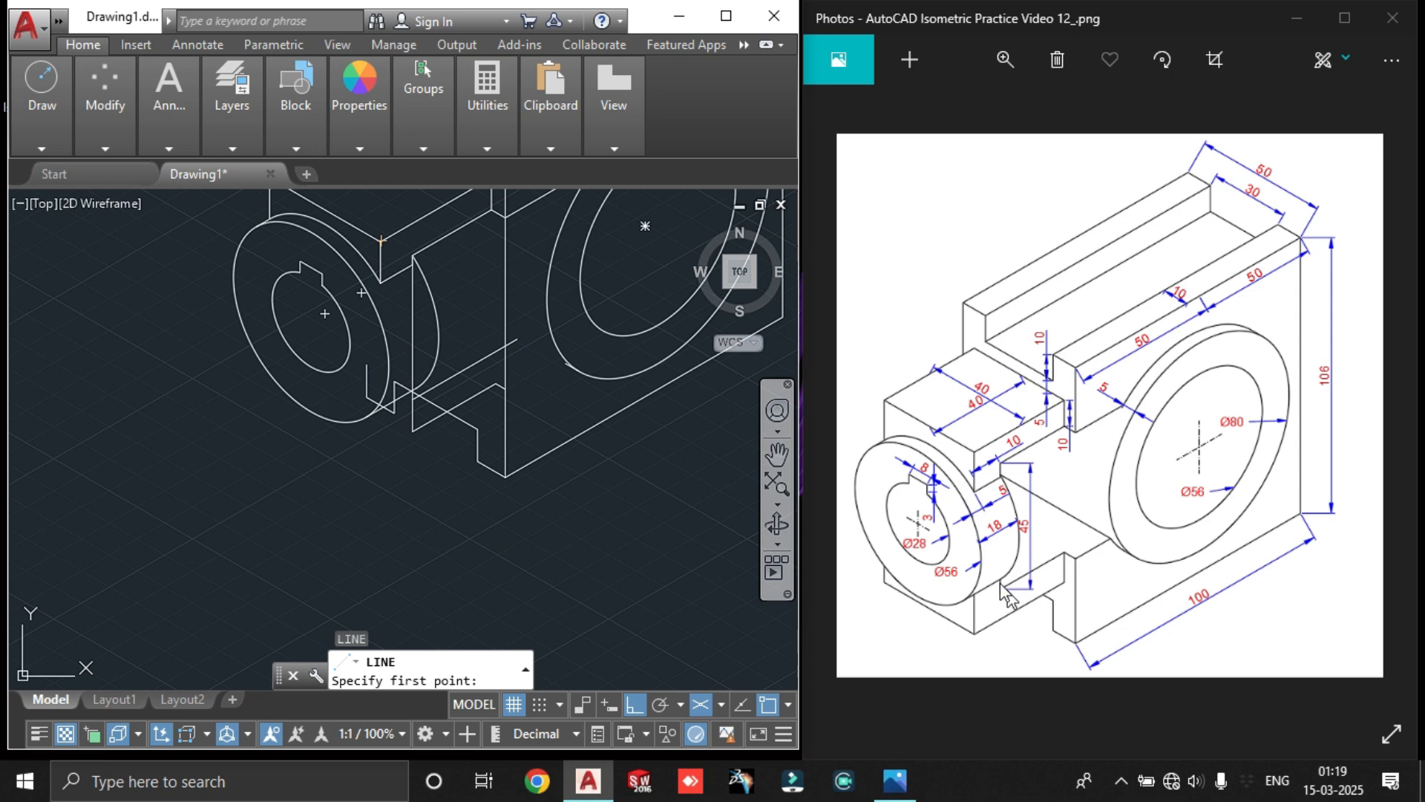
scroll(347, 239, up, 4)
click(434, 250)
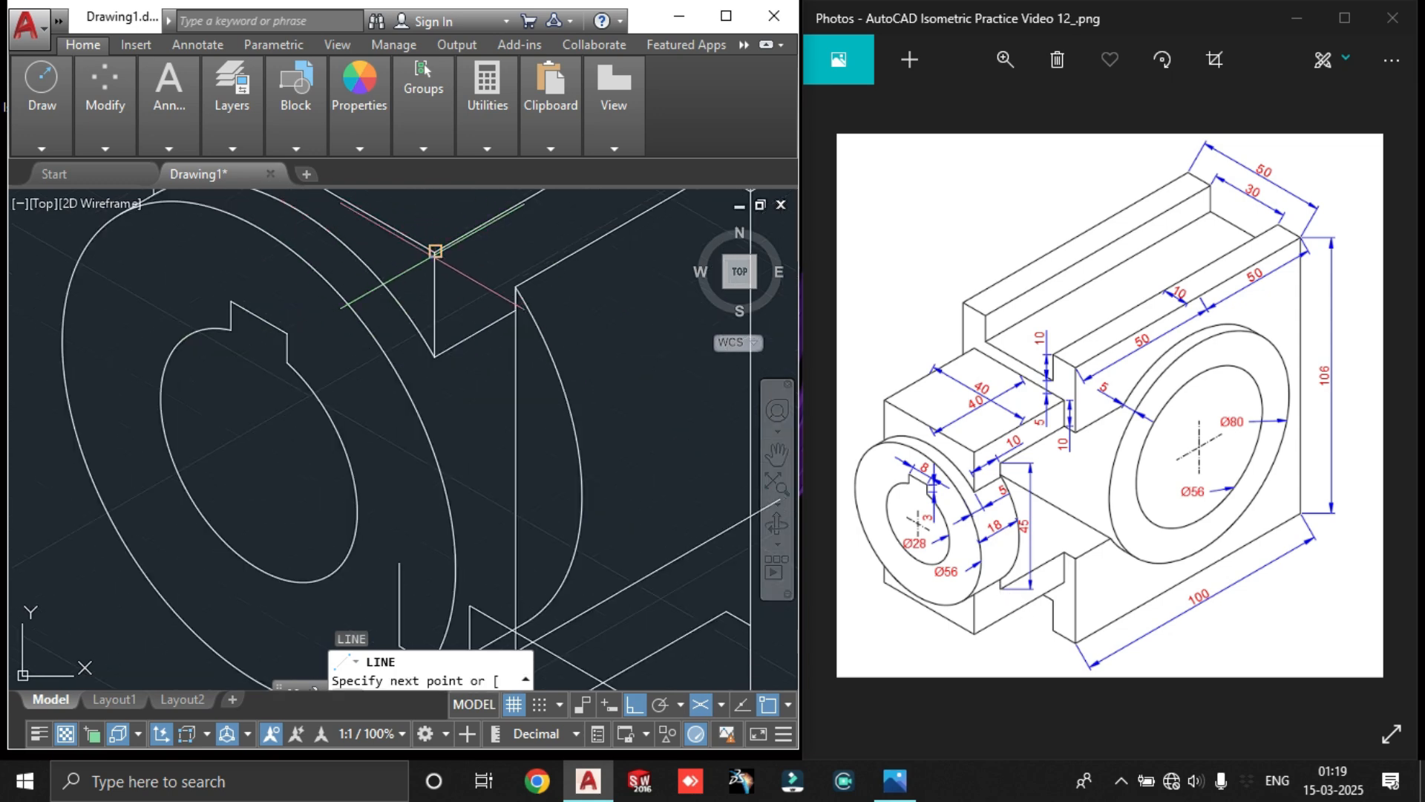
scroll(433, 252, down, 4)
middle_drag(418, 411, 416, 376)
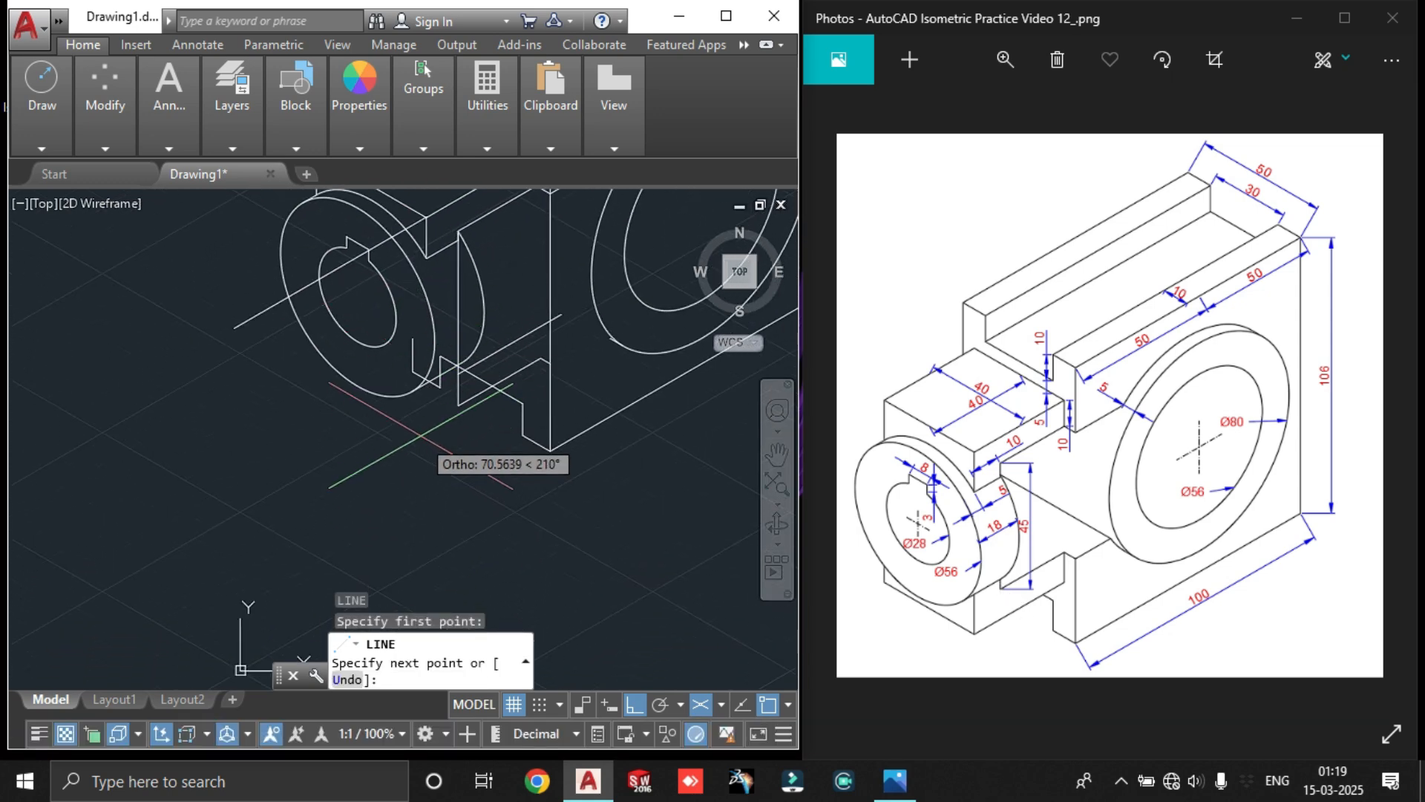
key(F5)
text(65)
key(Return)
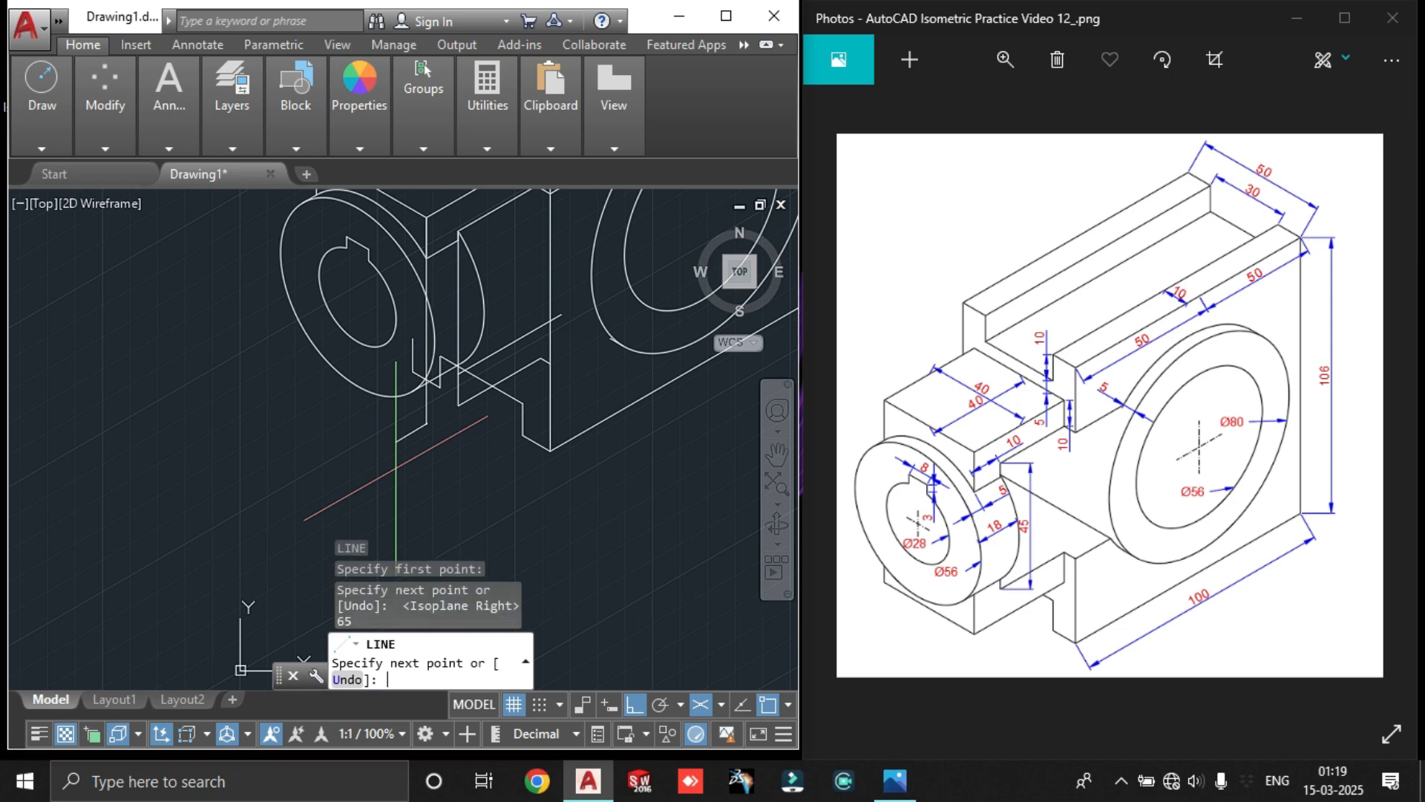
Erase the 10-unit vertical line, the 30-unit line at 30° and the short 330° line attached to it
middle_drag(395, 468, 445, 432)
scroll(346, 408, up, 2)
middle_drag(359, 413, 376, 423)
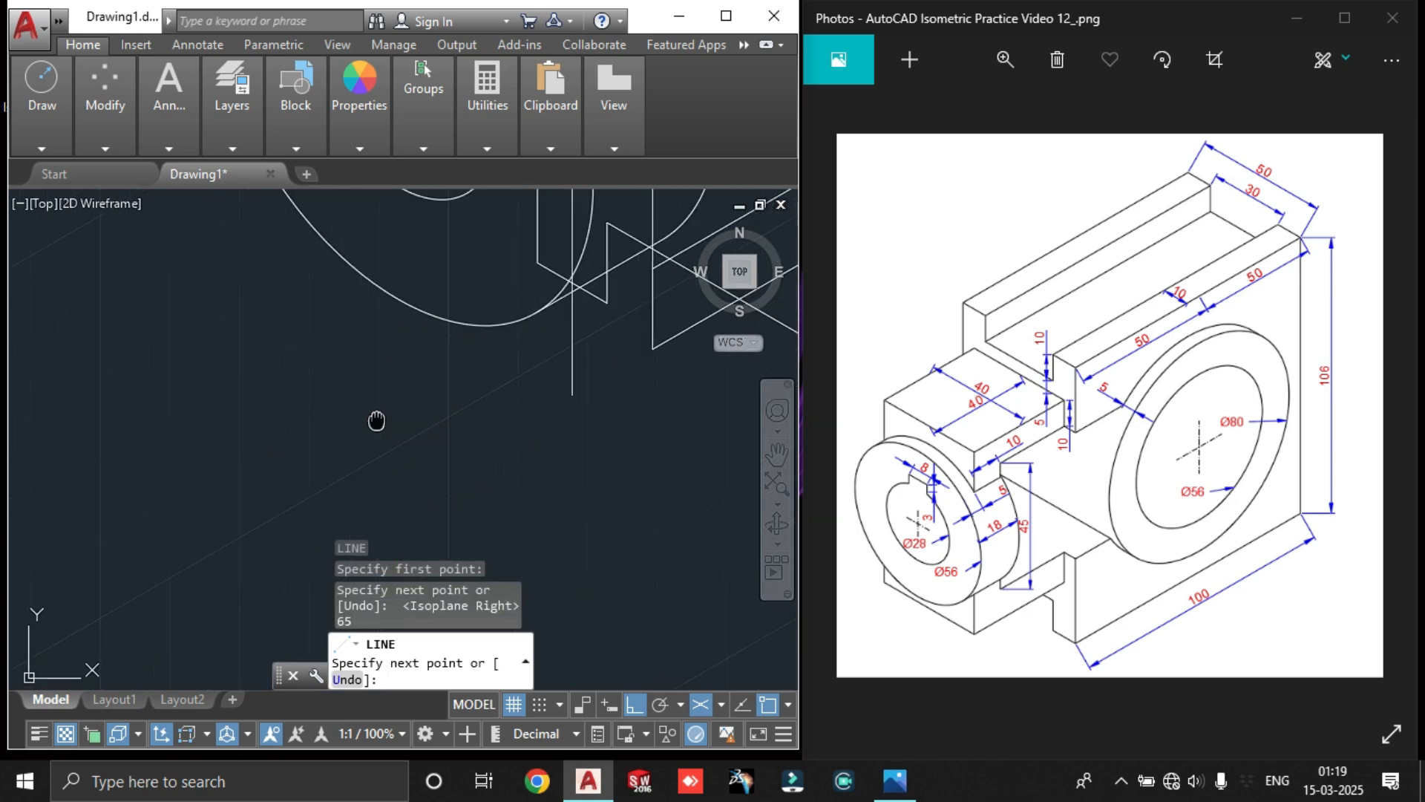
scroll(371, 423, down, 5)
scroll(466, 391, up, 5)
middle_drag(475, 386, 267, 445)
scroll(378, 390, down, 5)
scroll(262, 470, up, 5)
key(Escape)
click(195, 421)
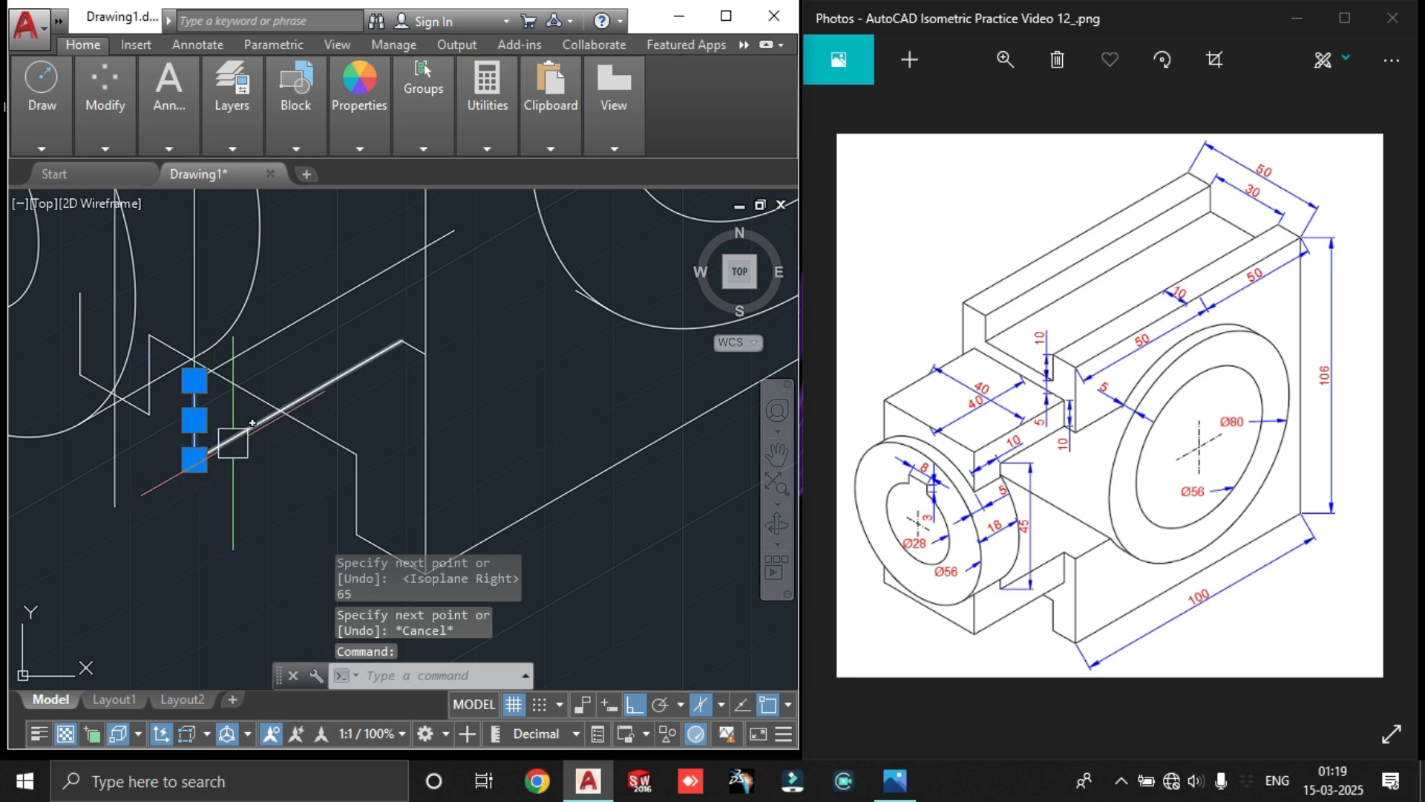
click(234, 443)
key(Delete)
scroll(319, 412, up, 2)
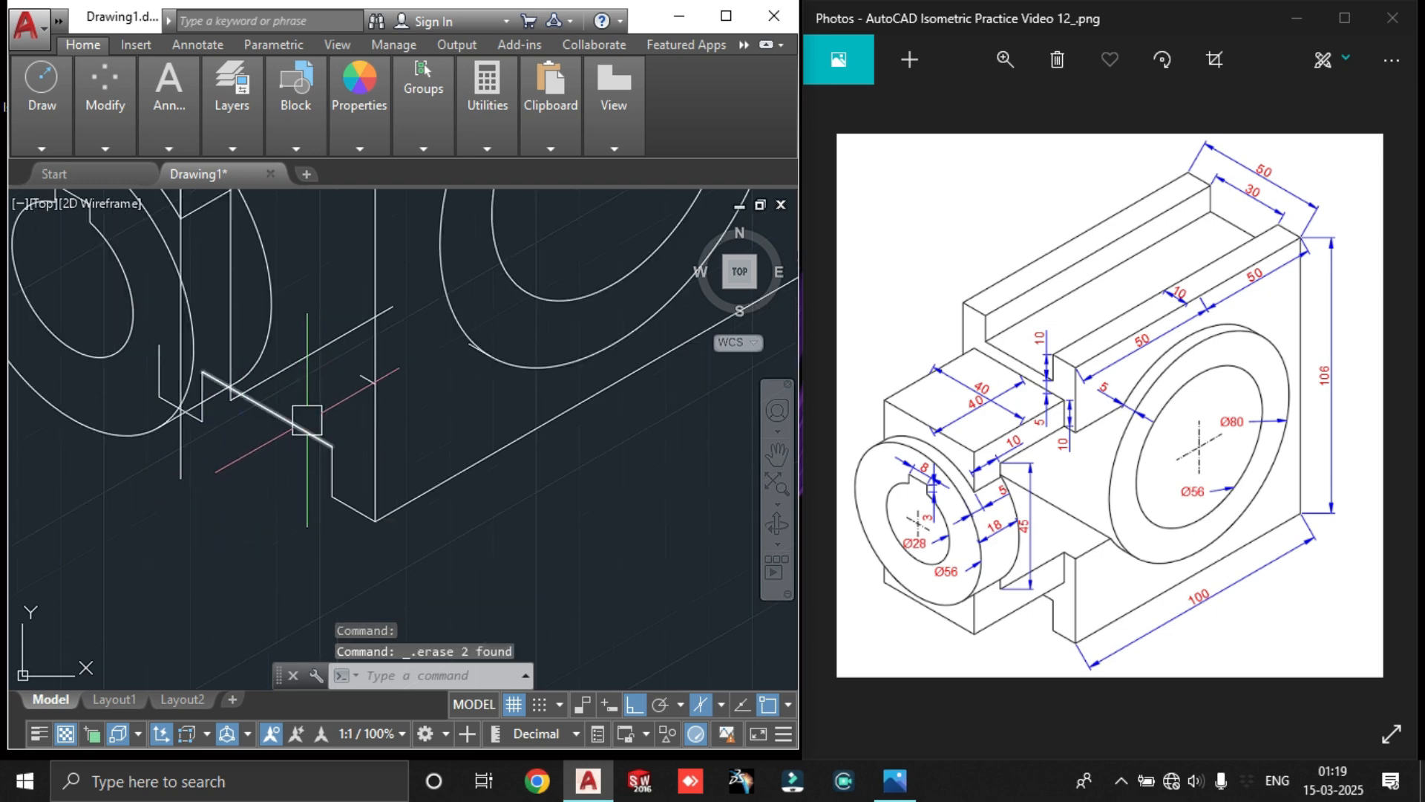
click(332, 412)
key(Delete)
Draw a 40-unit line at 30° from the 65-unit line's lower end, then a short 330° segment past the large block's vertical edge
scroll(285, 462, down, 4)
middle_drag(215, 495, 331, 434)
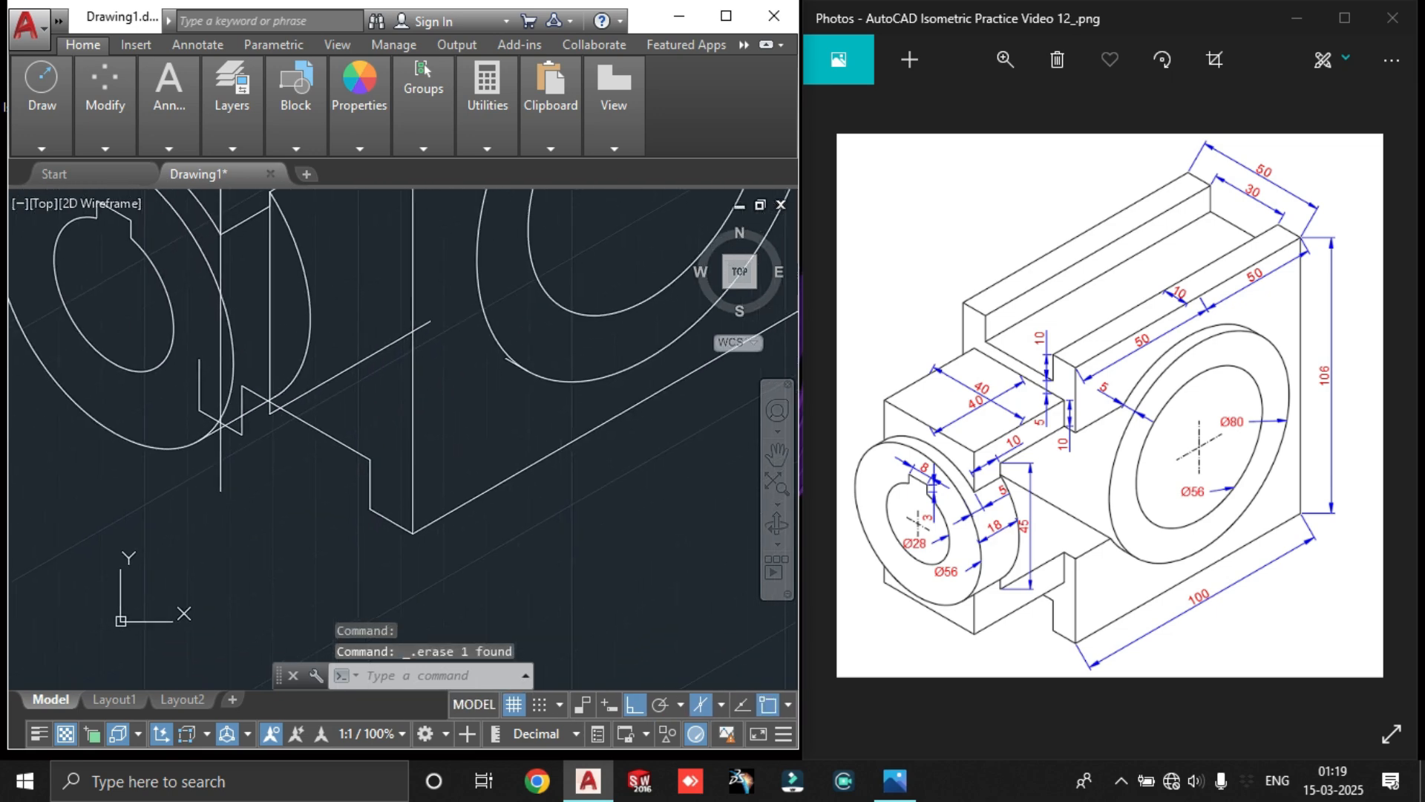
text(l)
key(Return)
click(221, 491)
text(4)
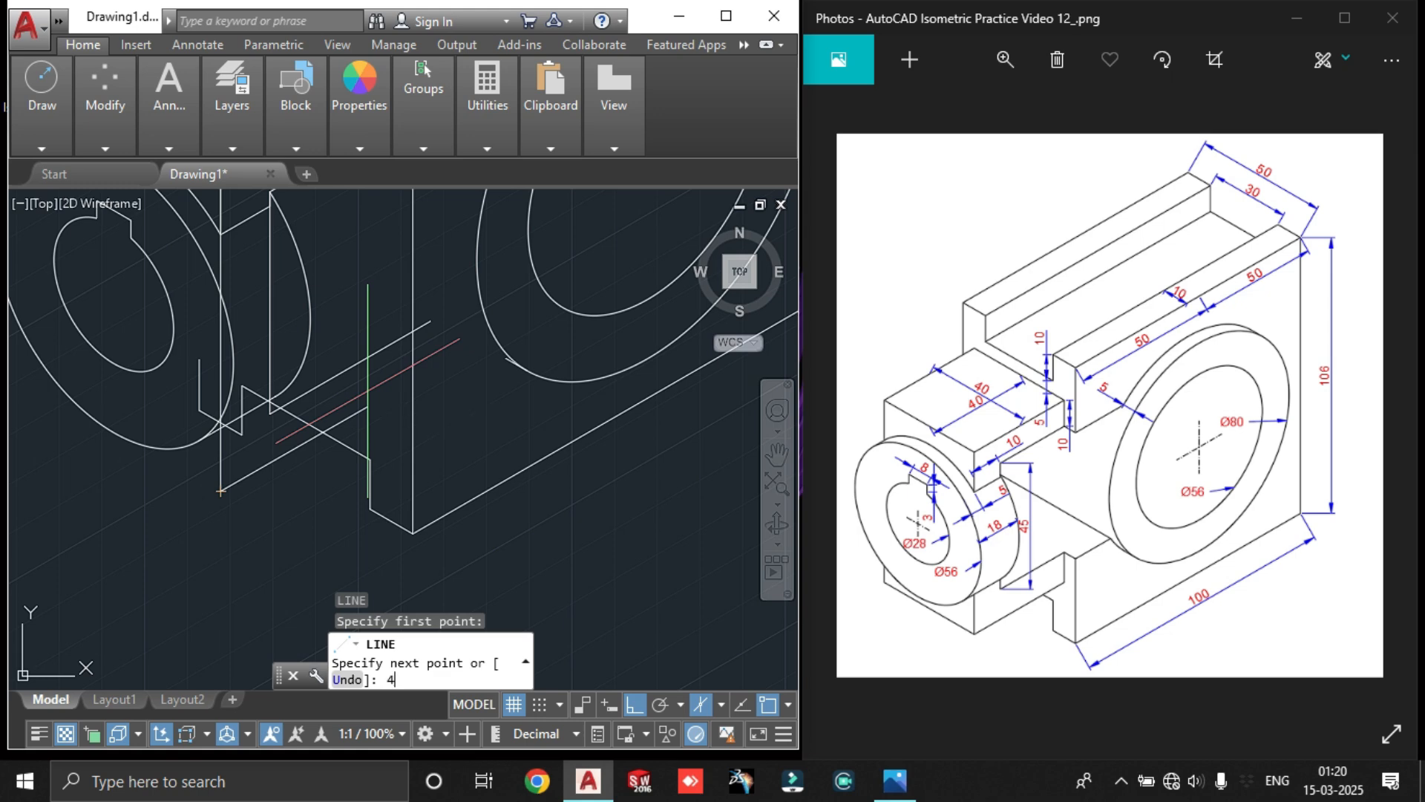
text(0)
key(Return)
scroll(367, 392, up, 2)
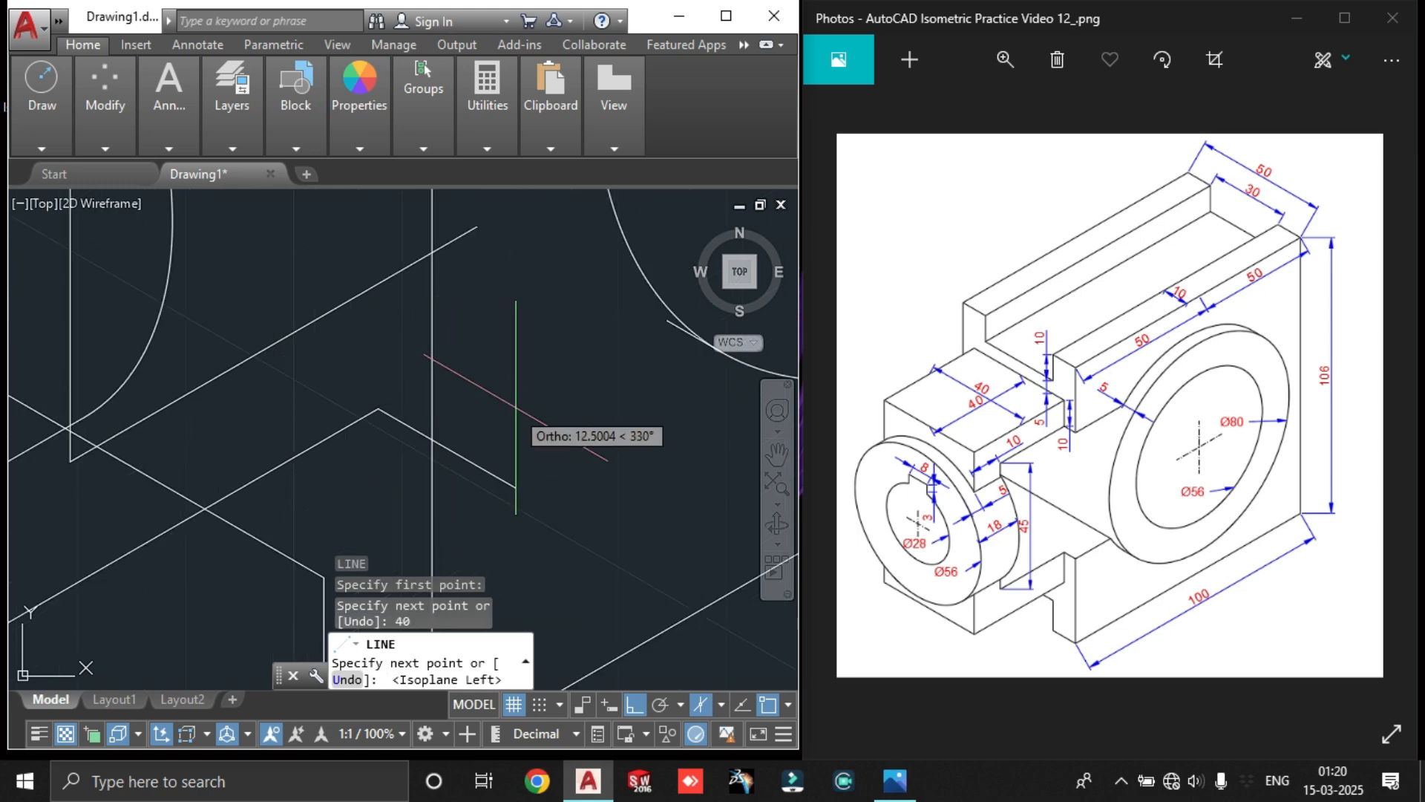
key(F5)
key(Escape)
Trim the new 330° segment's overshoot beyond the large block's vertical edge
key(Return)
key(Return)
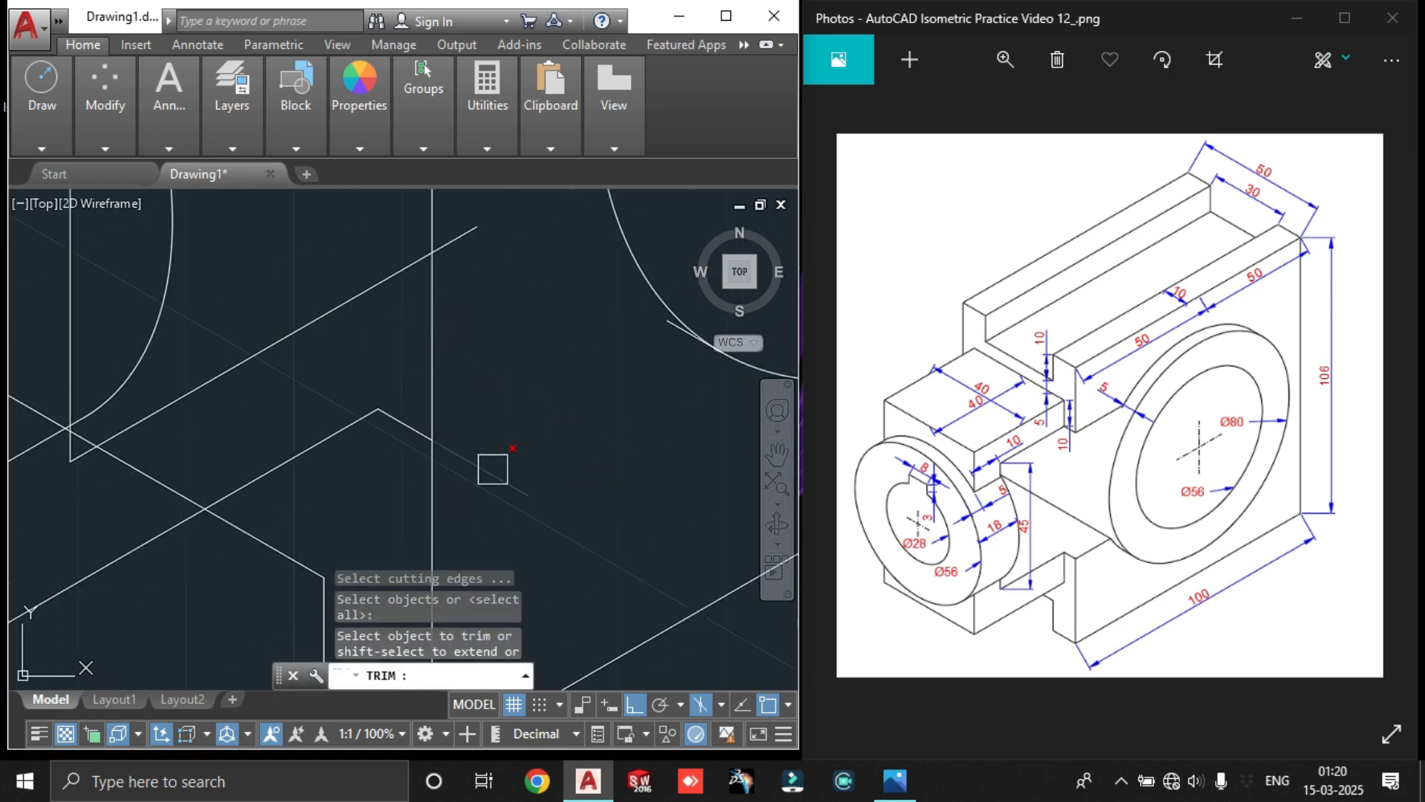
click(493, 470)
scroll(493, 470, down, 6)
key(Escape)
Draw a vertical line upward from the 40-unit line's far end until it crosses the parallel 30° line above
middle_drag(492, 471, 610, 367)
scroll(482, 374, up, 3)
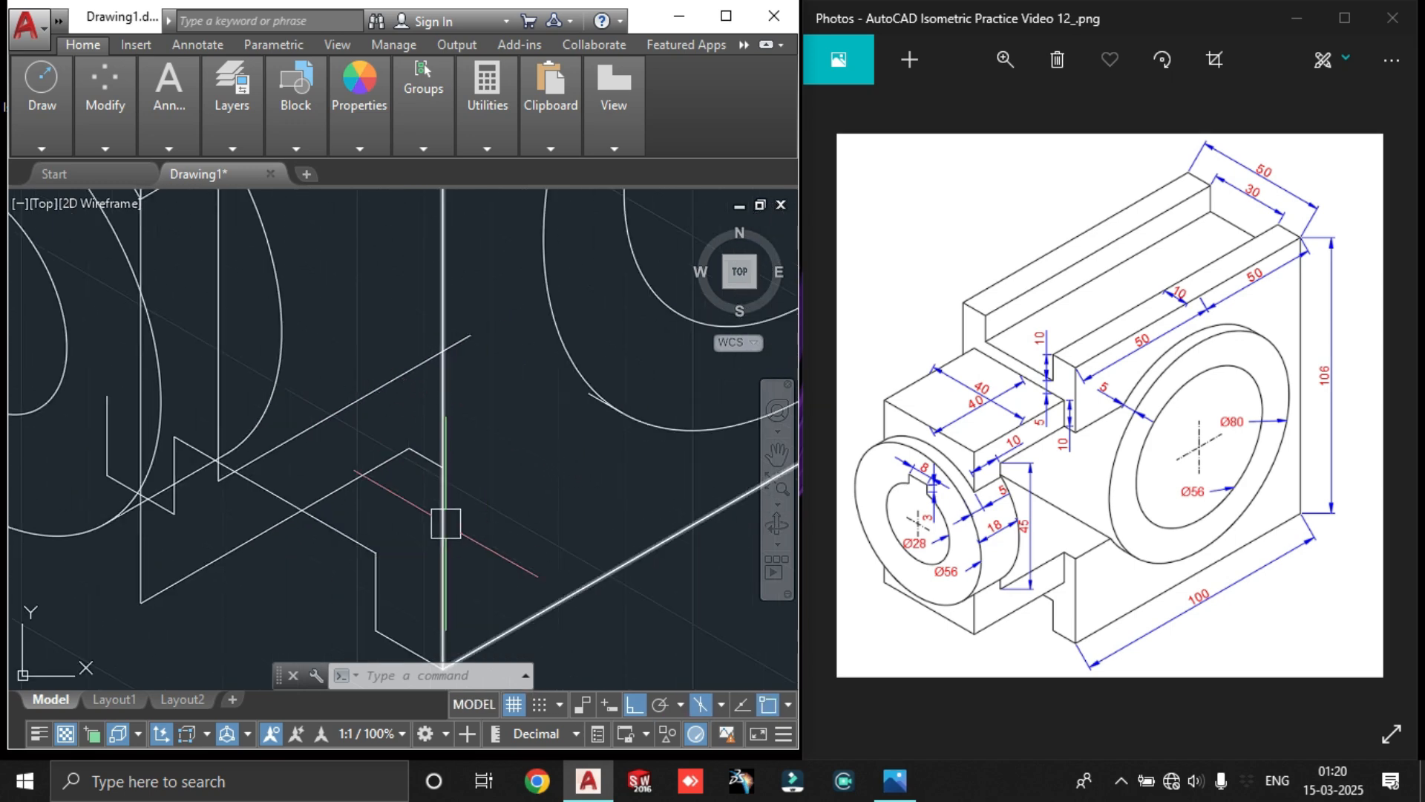
text(l)
key(Return)
click(409, 447)
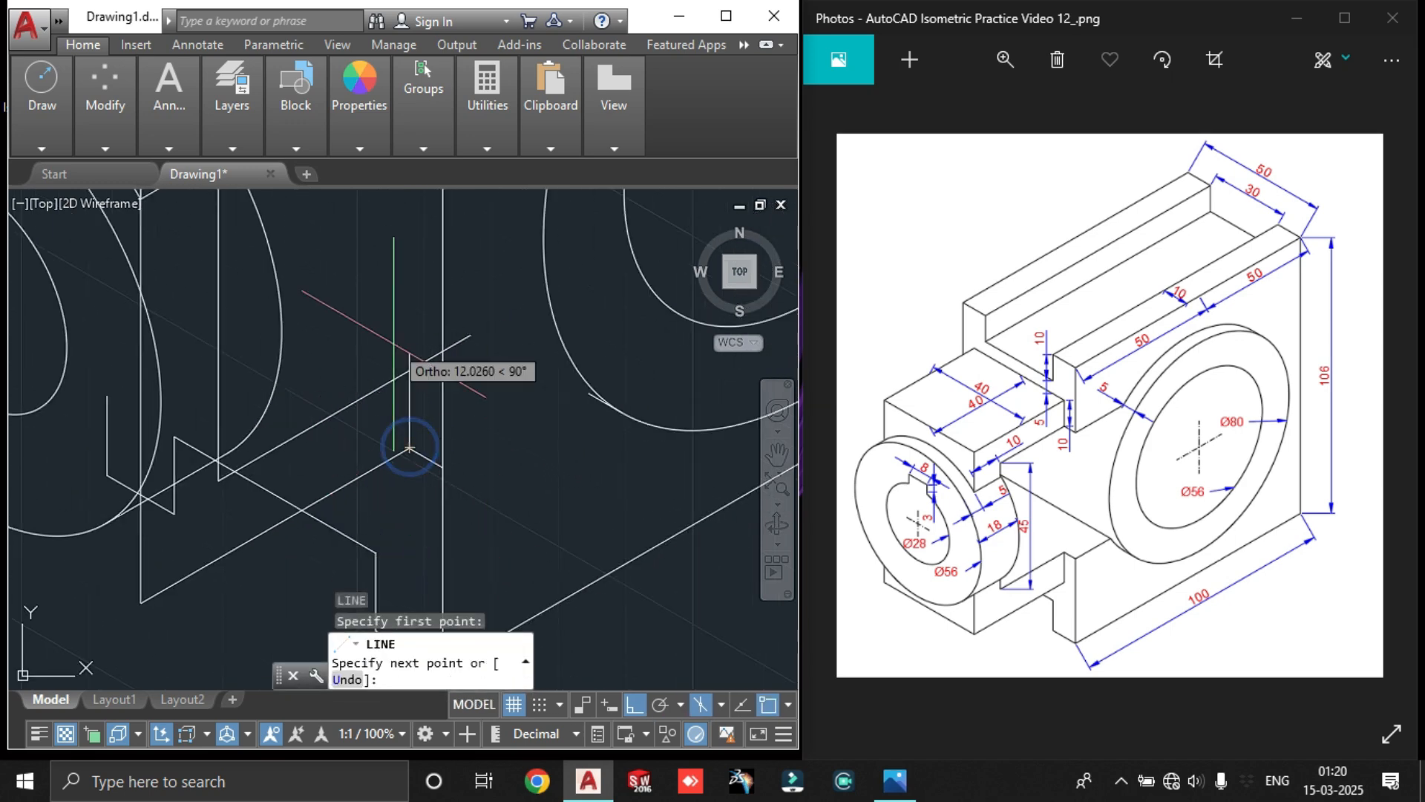
scroll(416, 372, up, 3)
click(423, 363)
key(Escape)
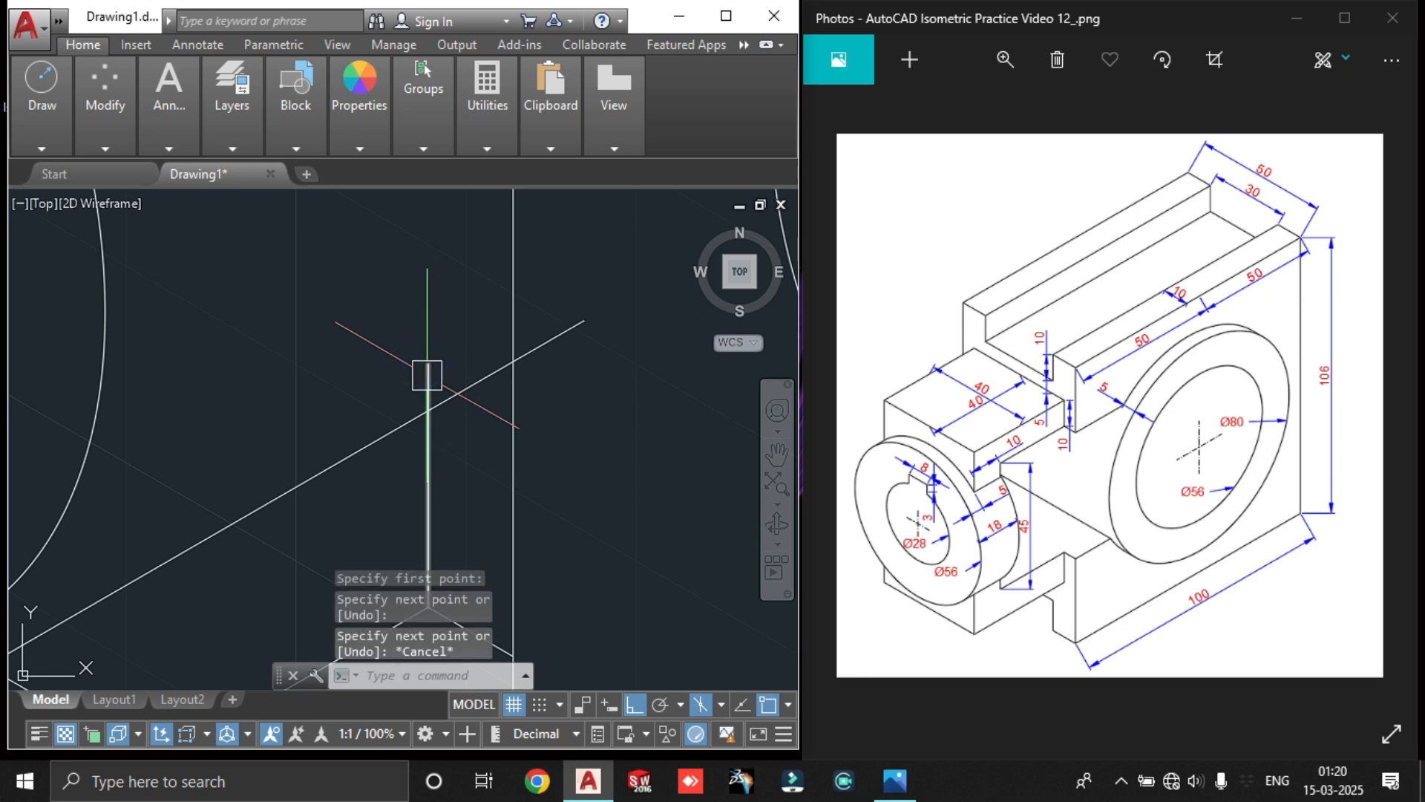
Trim the upper 30° line and the new vertical line at their corner, then erase the stub beyond the large block's edge
text(tr)
key(Return)
key(Return)
click(480, 394)
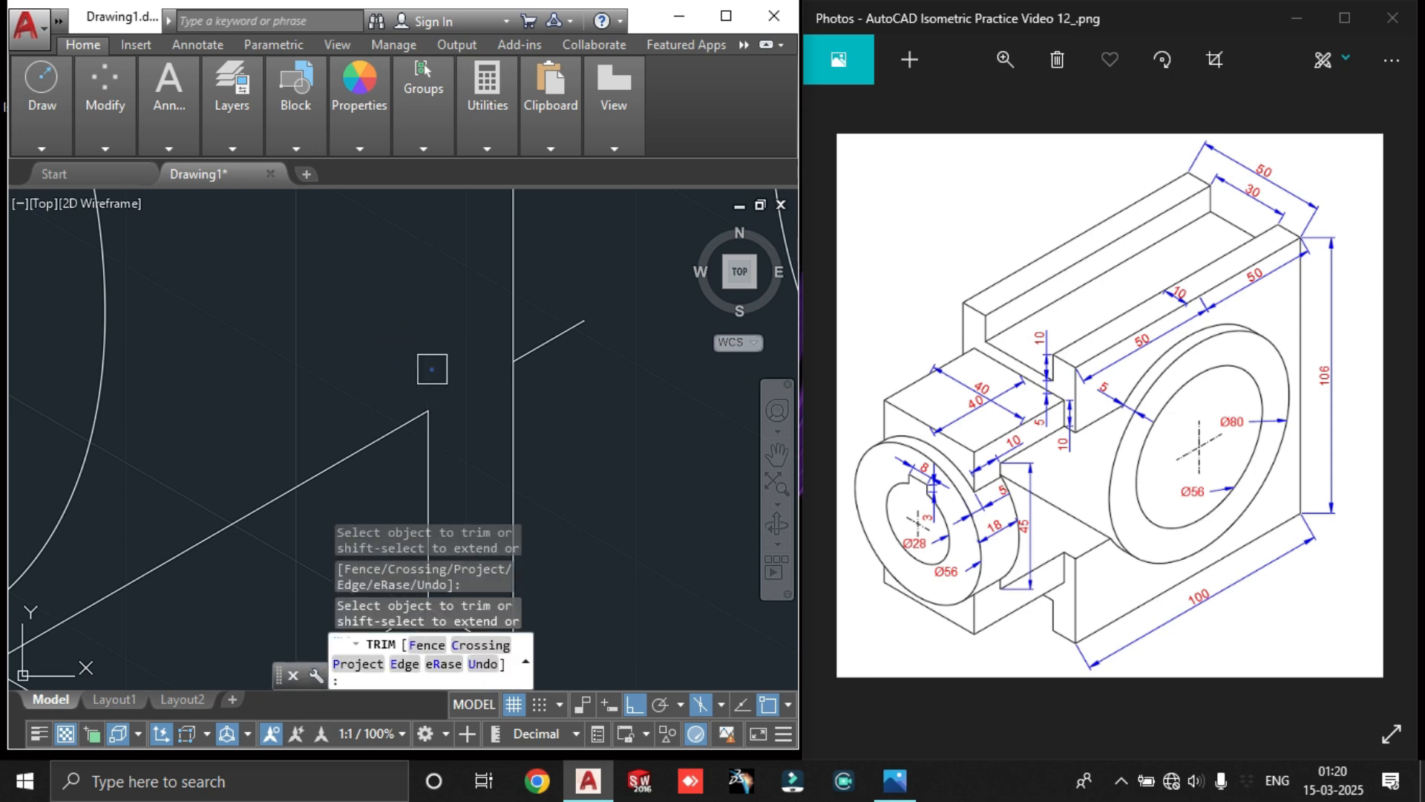
click(432, 369)
key(Escape)
scroll(471, 370, down, 2)
click(543, 341)
scroll(578, 455, down, 2)
mouse_move(581, 465)
middle_down()
mouse_move(579, 404)
mouse_move(515, 279)
middle_up()
key(Delete)
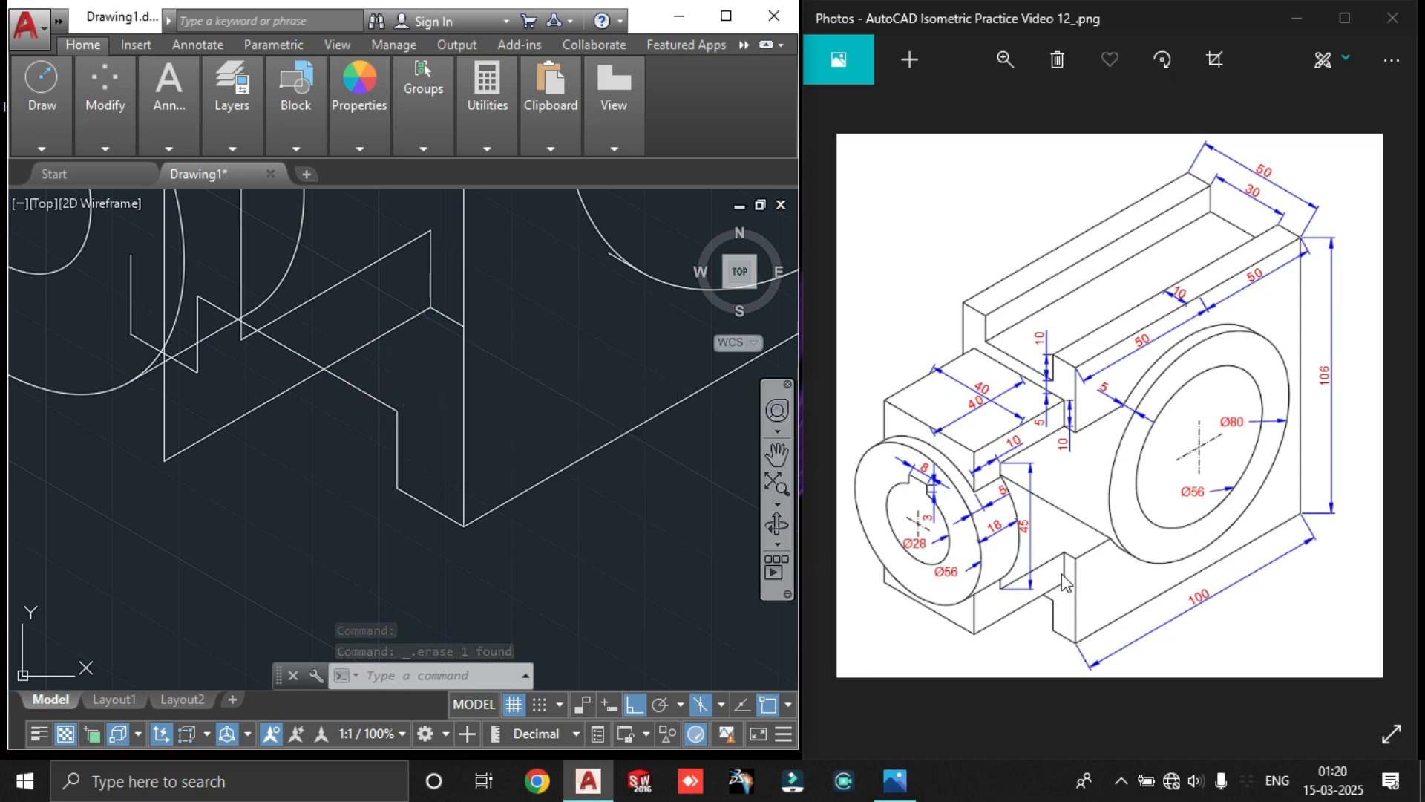
Erase the short 330° line between the vertical step line's lower end and the large block's edge
scroll(526, 360, up, 3)
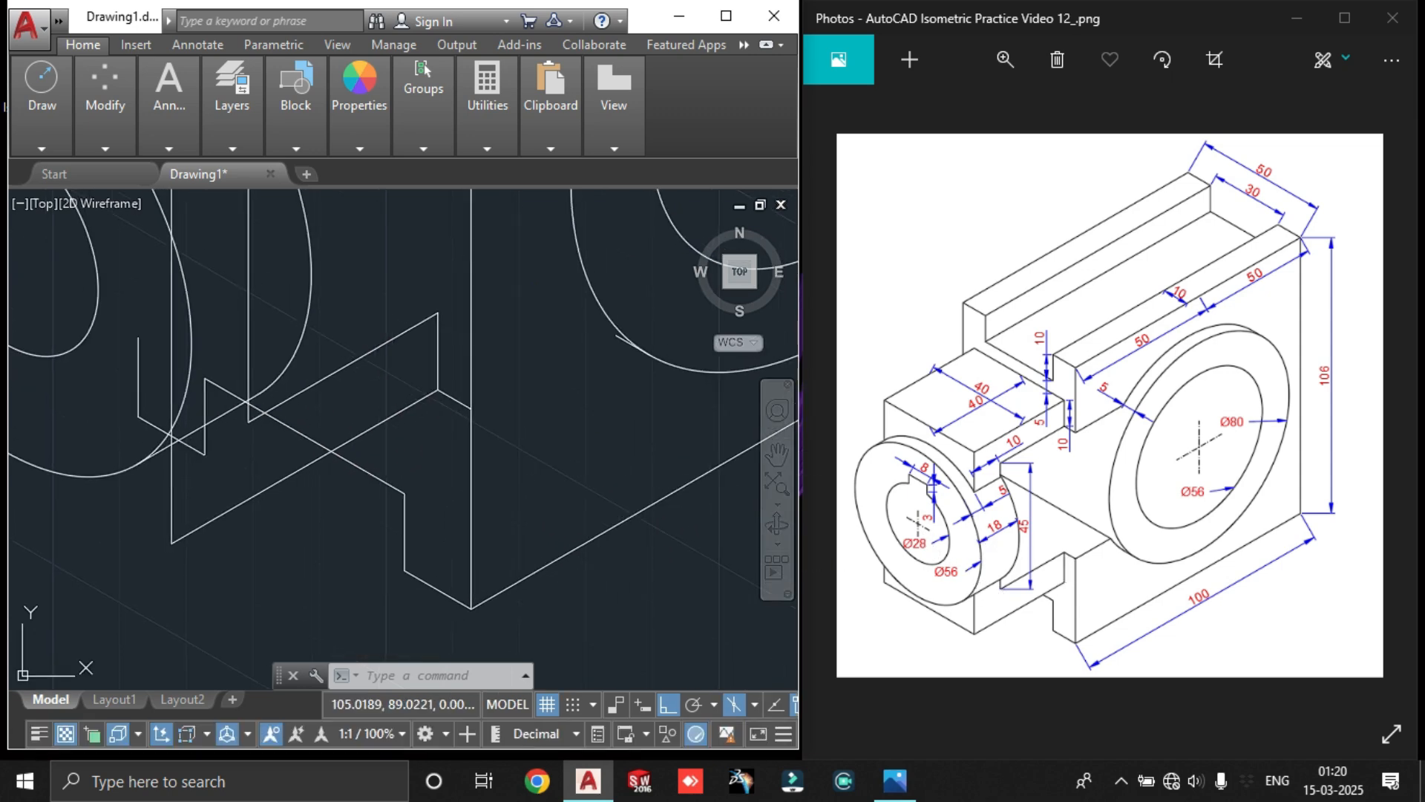
key(Escape)
click(433, 380)
middle_drag(433, 466, 533, 527)
key(Delete)
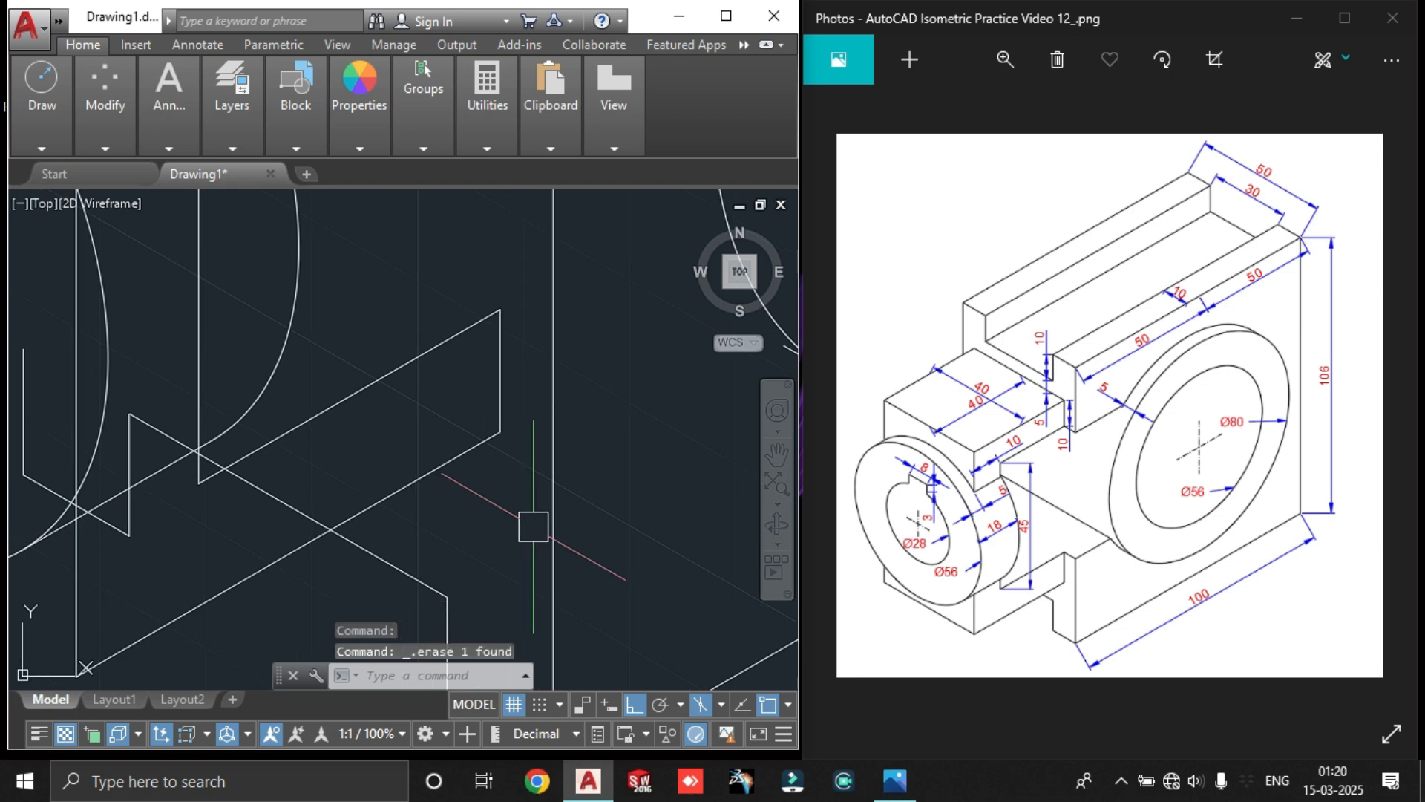
Draw a 330° line from the step's upper corner across the large block's vertical edge and trim its overshoot
text(l)
key(Return)
click(501, 310)
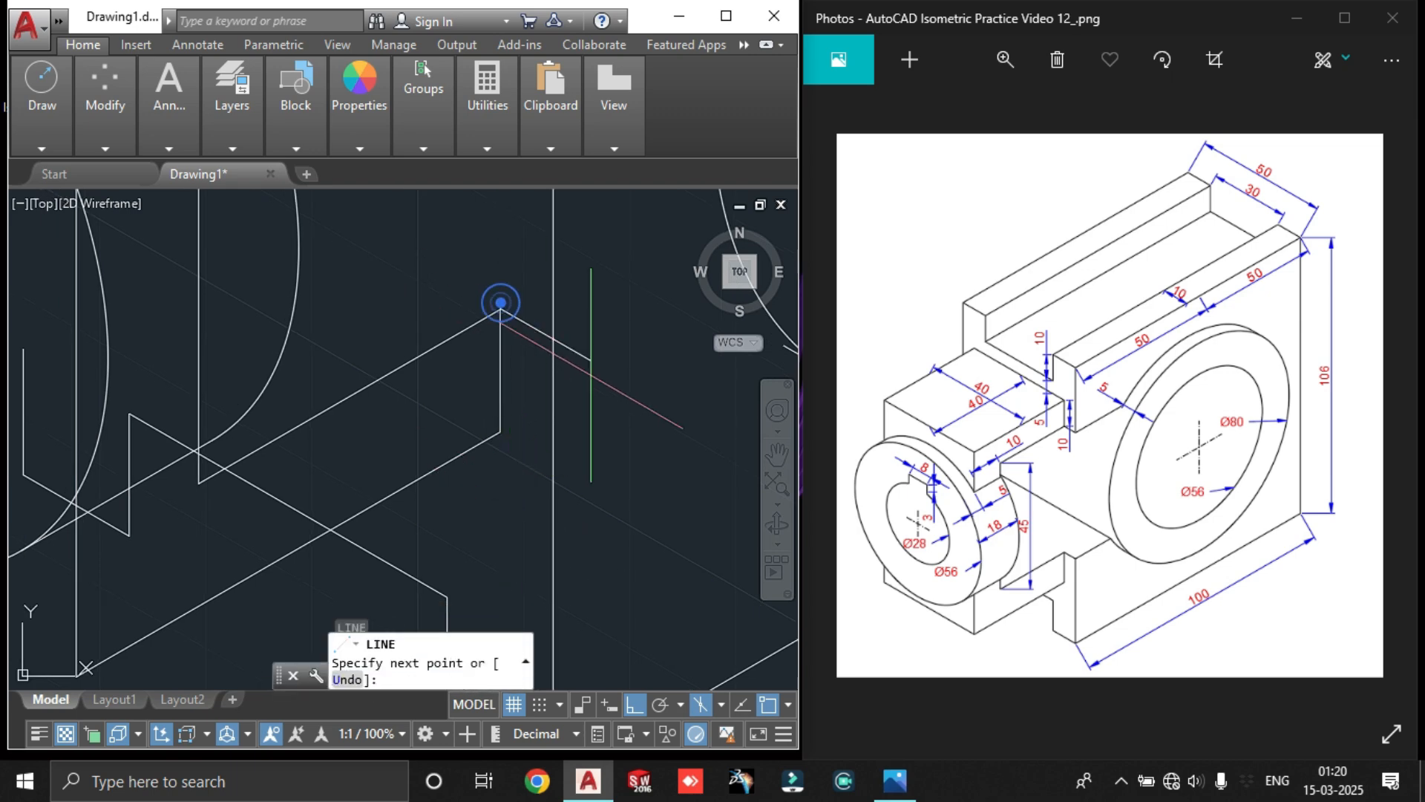
click(606, 369)
key(Escape)
text(t)
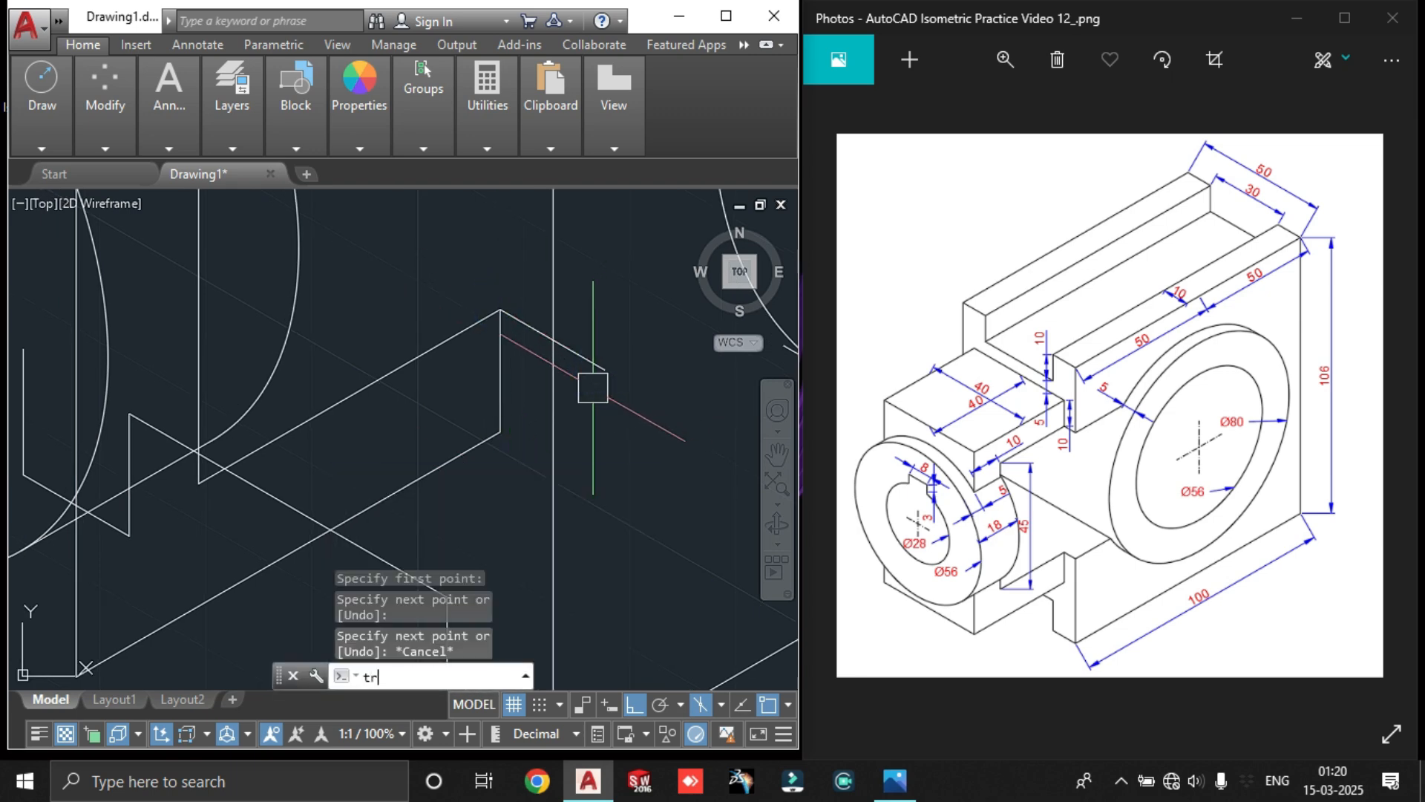
text(r)
key(Return)
key(Escape)
Erase the 45-unit vertical line behind the small ring
scroll(468, 362, down, 2)
click(498, 331)
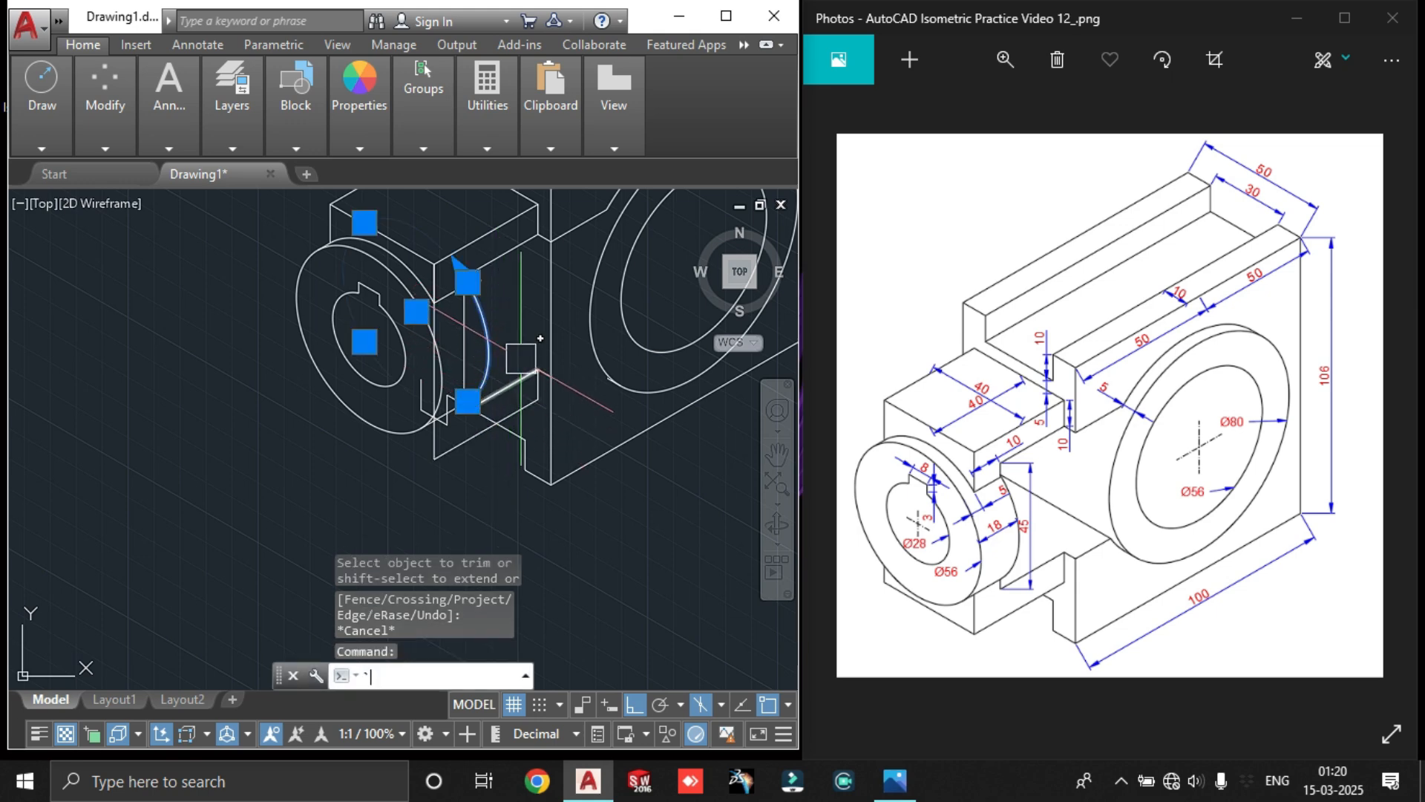
key(Escape)
scroll(468, 383, up, 6)
click(430, 422)
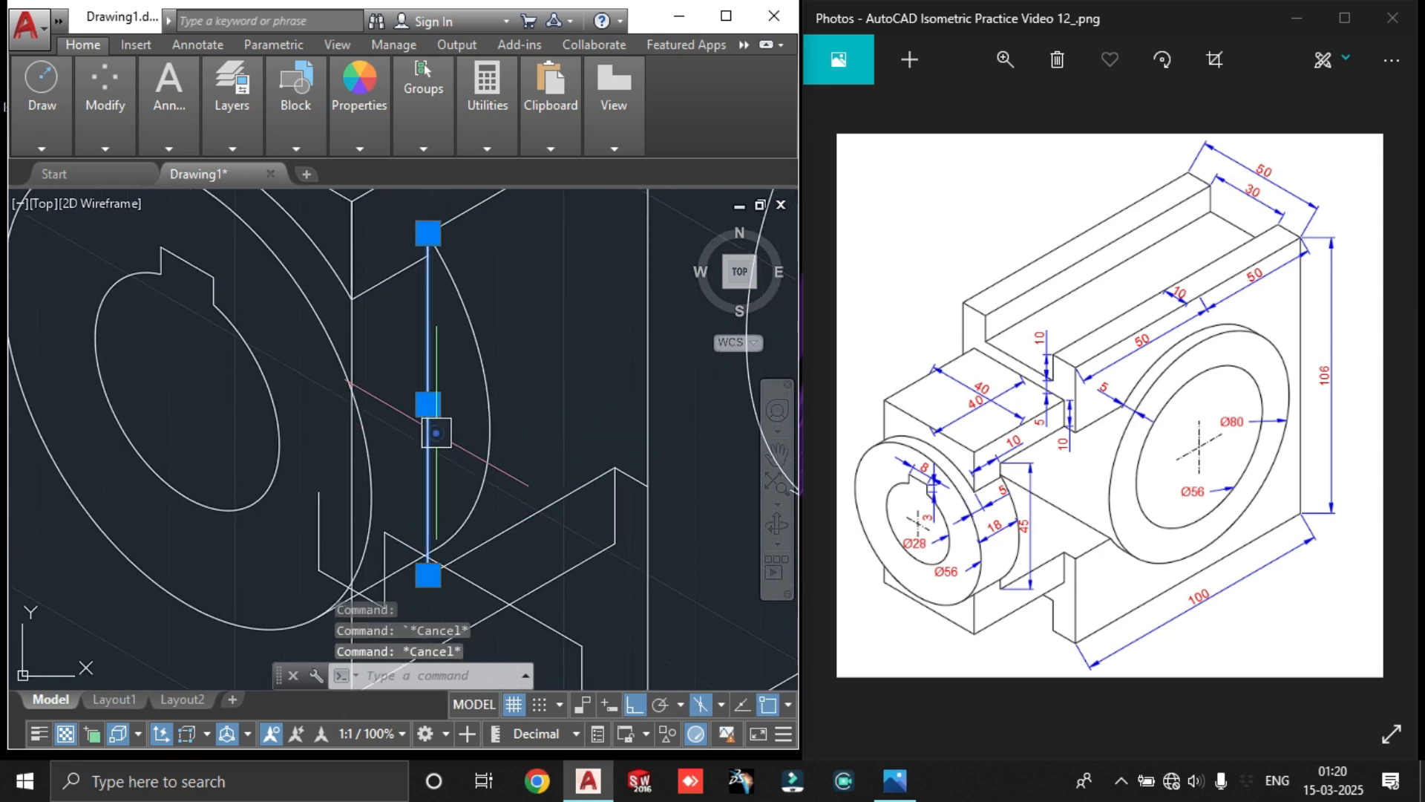
key(Escape)
Draw a vertical line upward from the upper 30° line's near end until it passes the ring's lower outline
scroll(463, 509, up, 5)
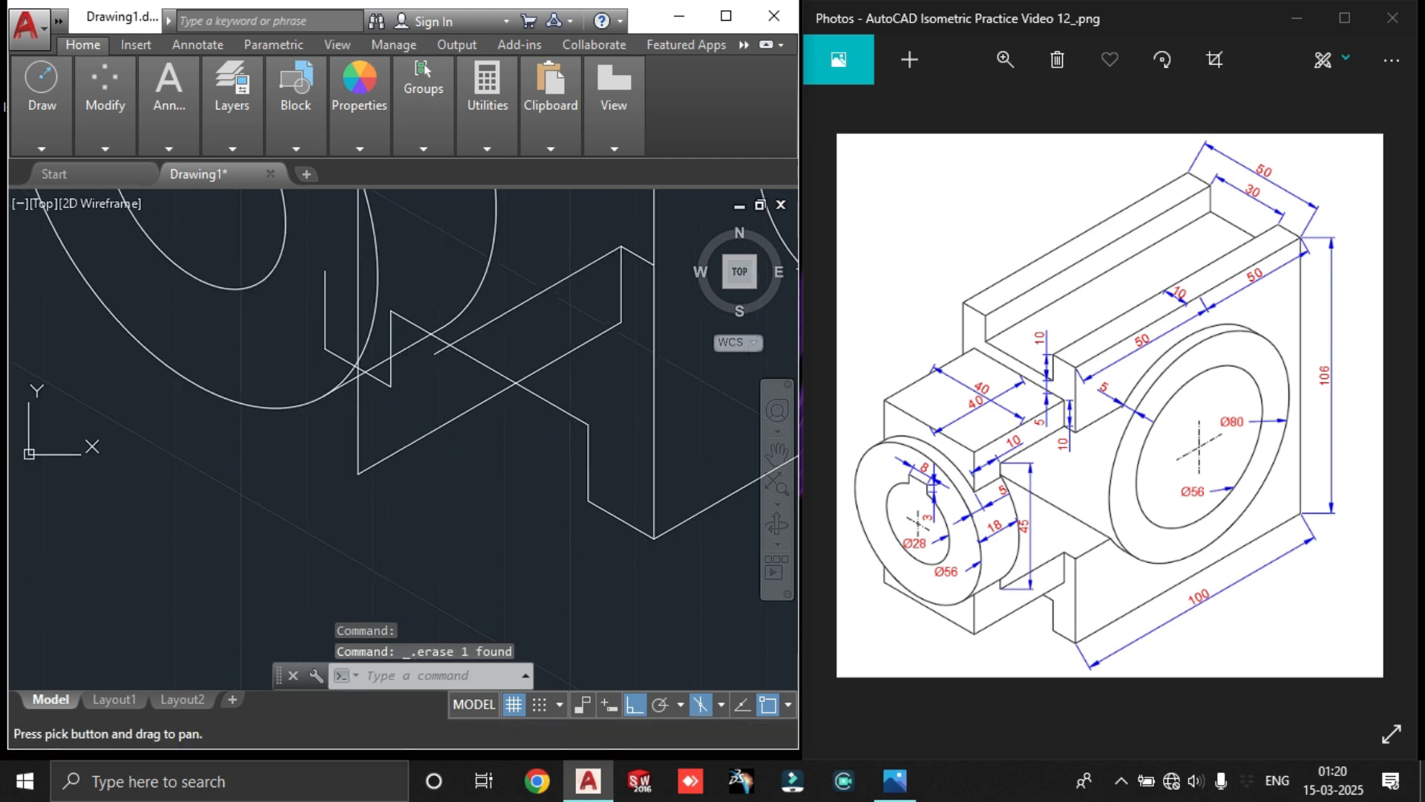
text(l)
key(Return)
click(416, 305)
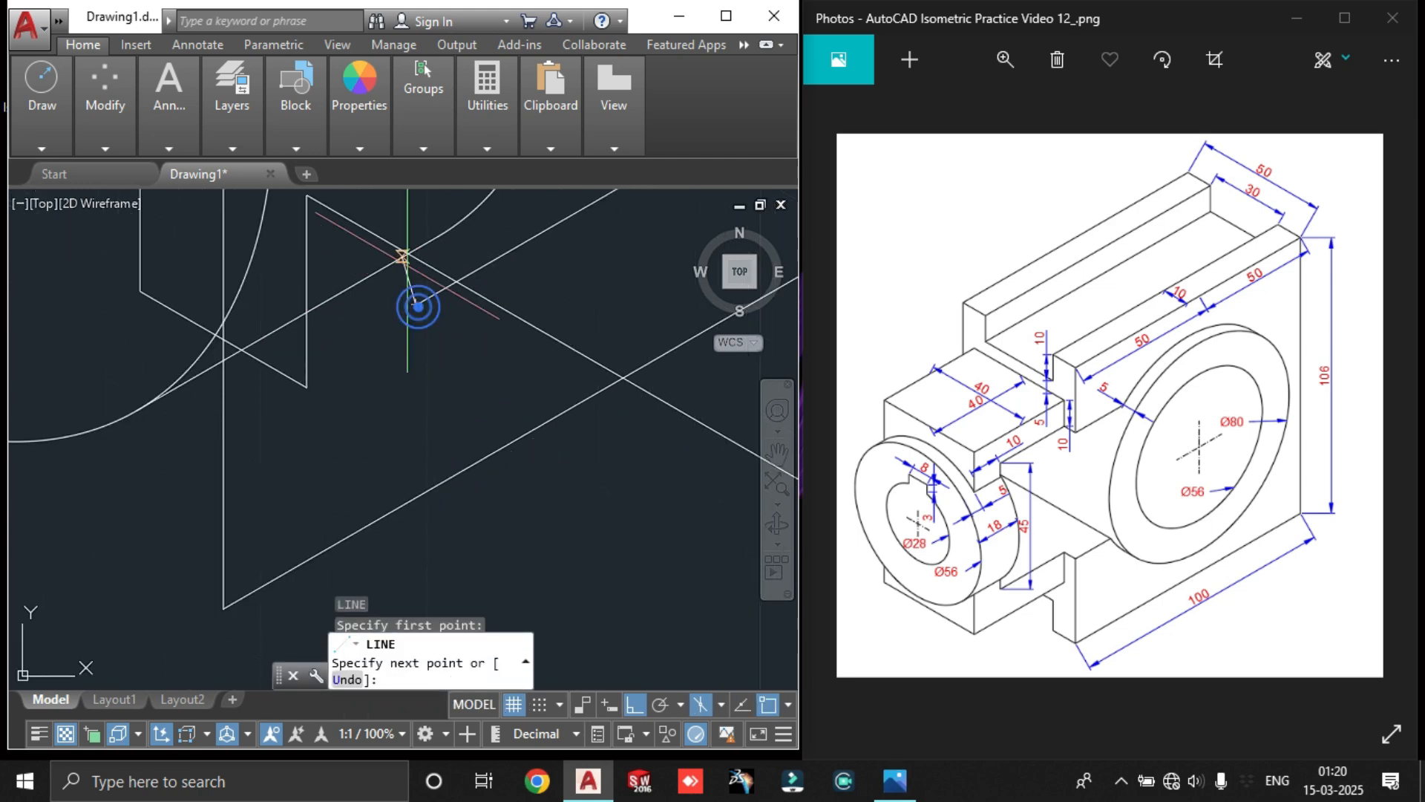
scroll(379, 315, down, 4)
scroll(379, 373, up, 5)
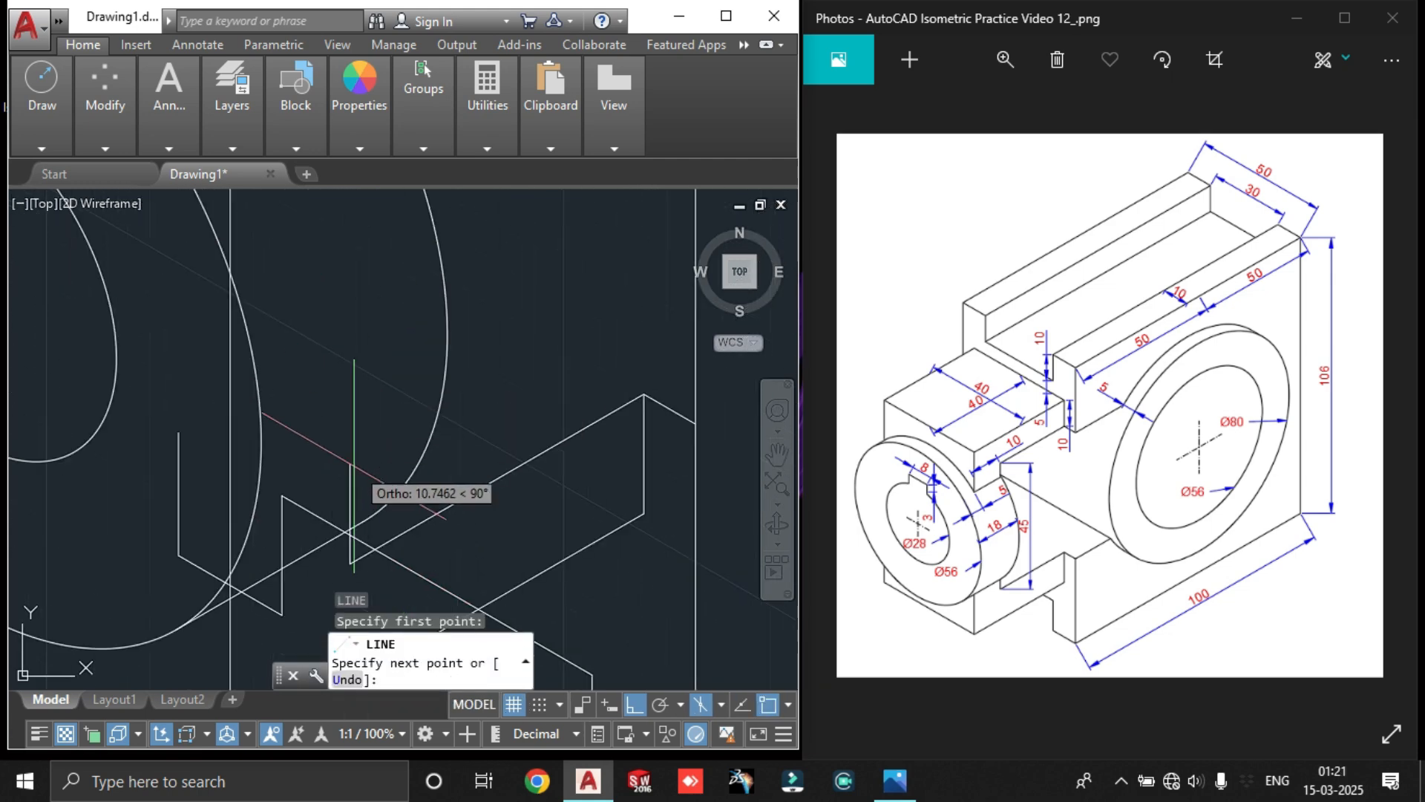
key(Escape)
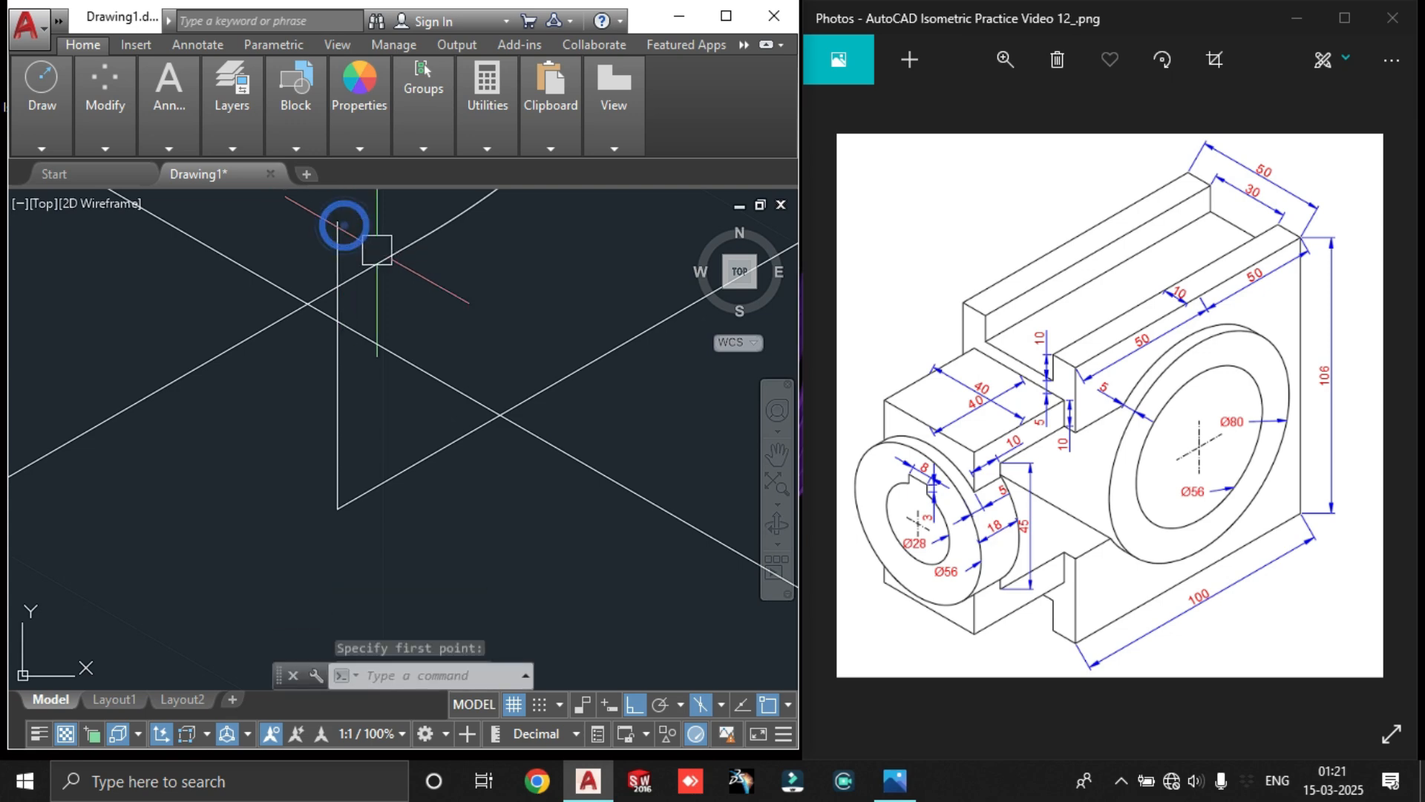
Trim the new vertical line's overshoot above the ring's lower outline
text(tr)
key(Return)
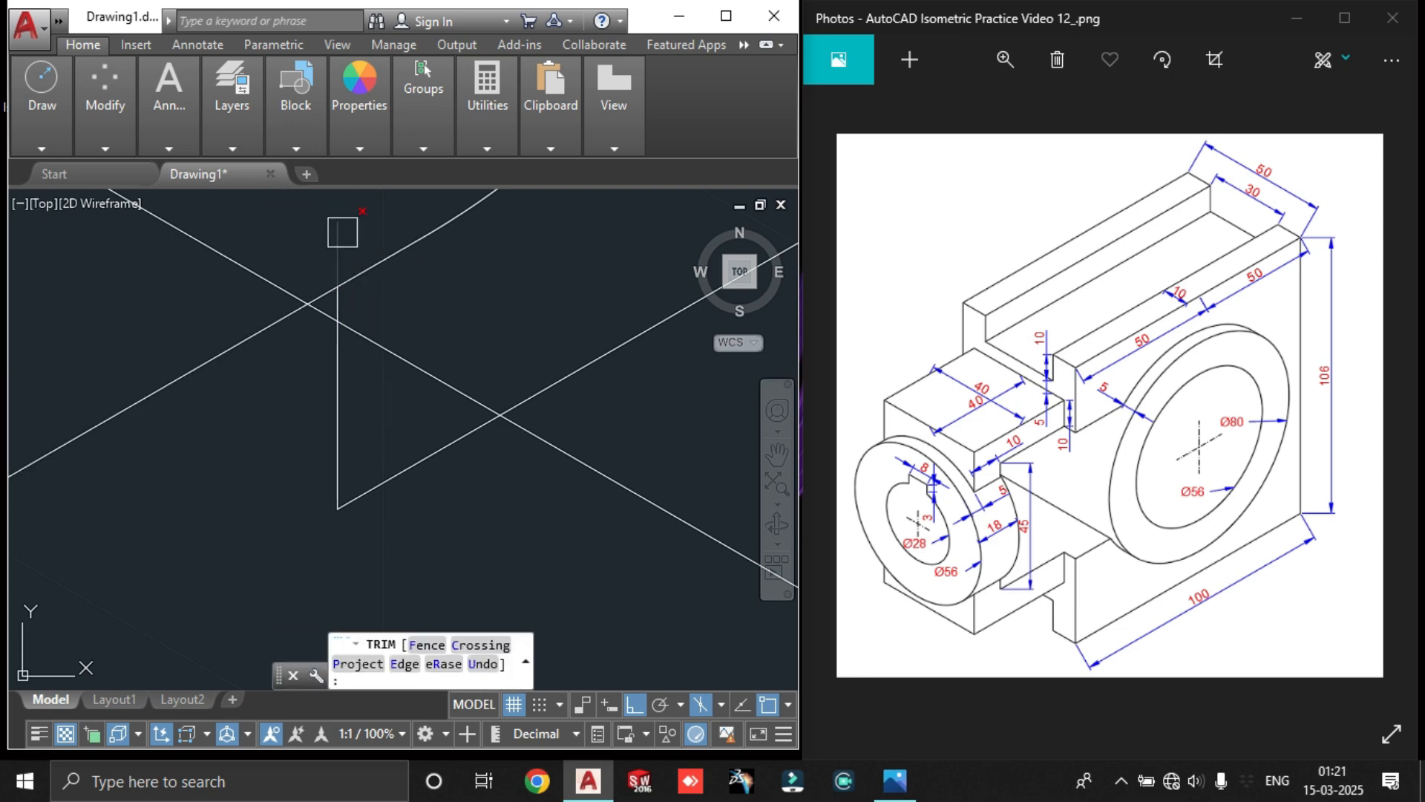
click(340, 232)
scroll(446, 397, down, 8)
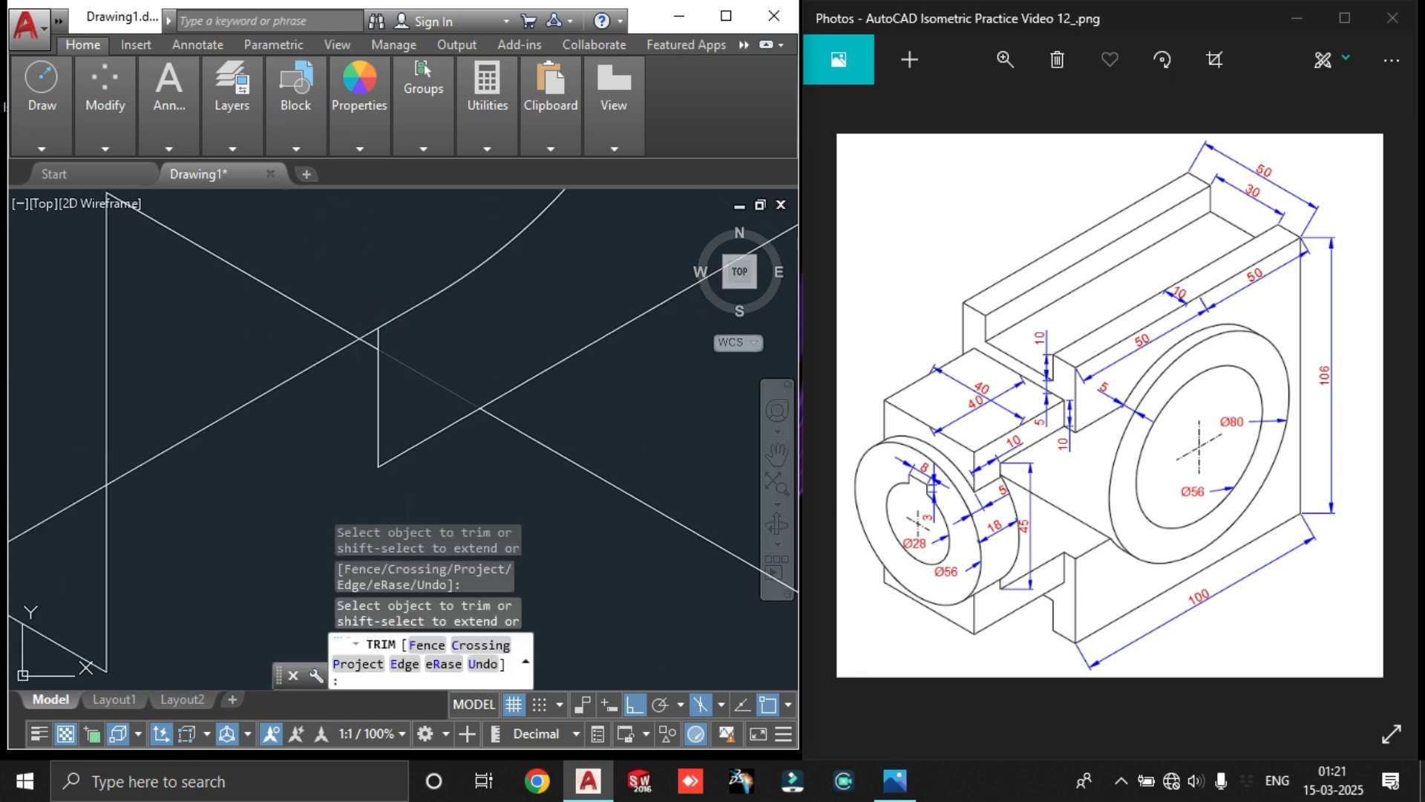
key(Escape)
Trim the long 330° line's portion between the two parallel 30° lines of the projecting block
scroll(497, 386, up, 2)
click(599, 462)
scroll(598, 461, down, 2)
middle_drag(599, 461, 323, 323)
key(Escape)
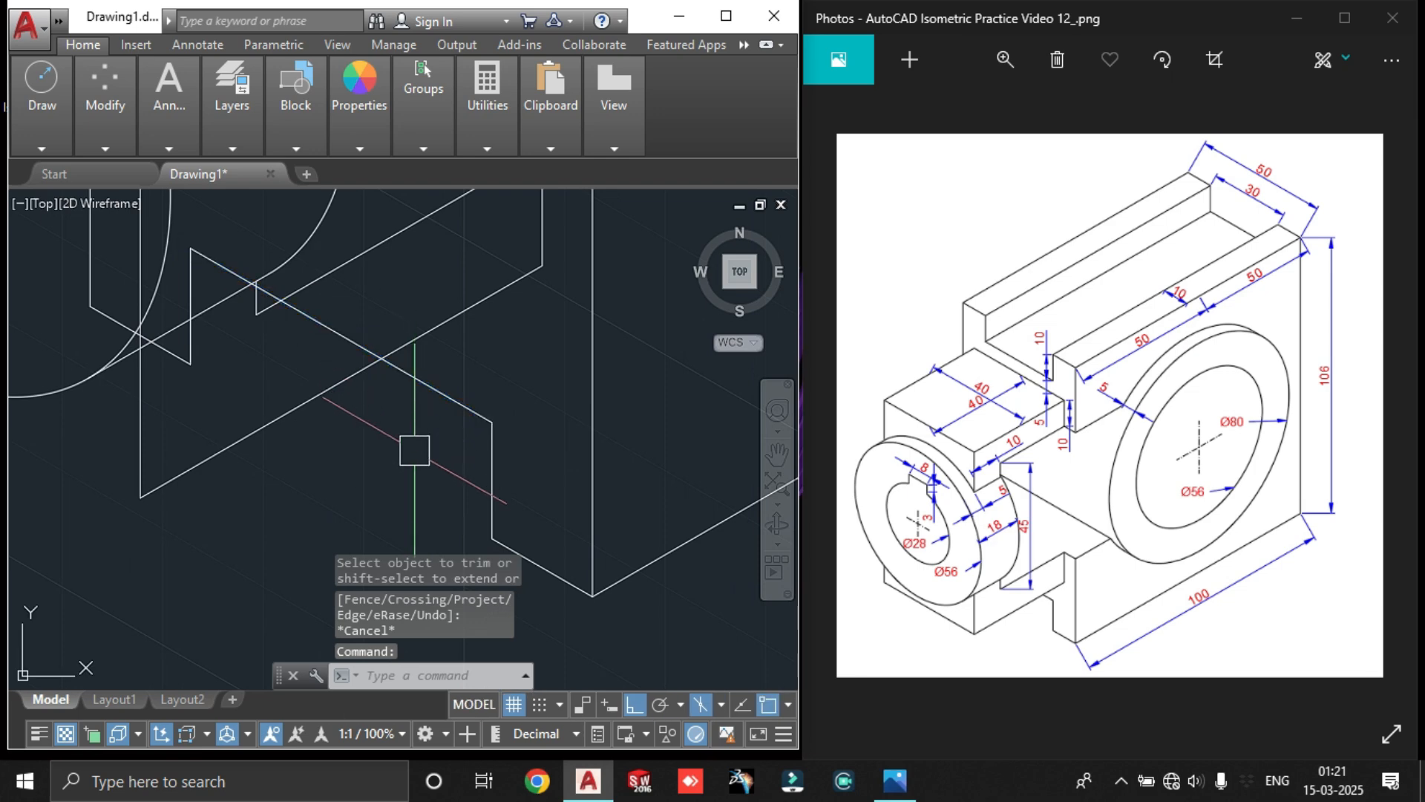
text(tr)
key(Return)
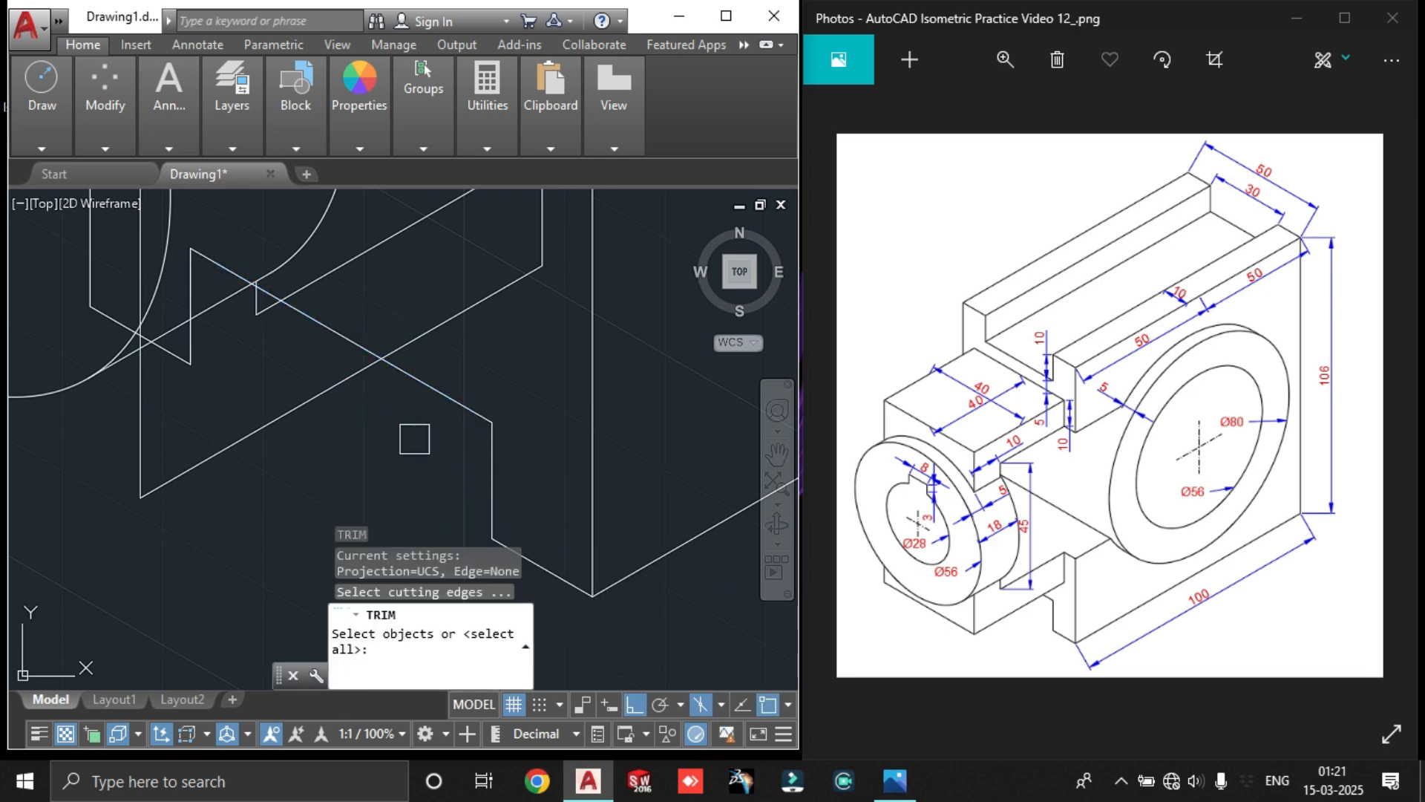
scroll(414, 438, down, 3)
key(Return)
key(Escape)
Erase the four leftover lines under the small ring: the two vertical lines and the two 330° pieces joined to them
scroll(282, 312, up, 2)
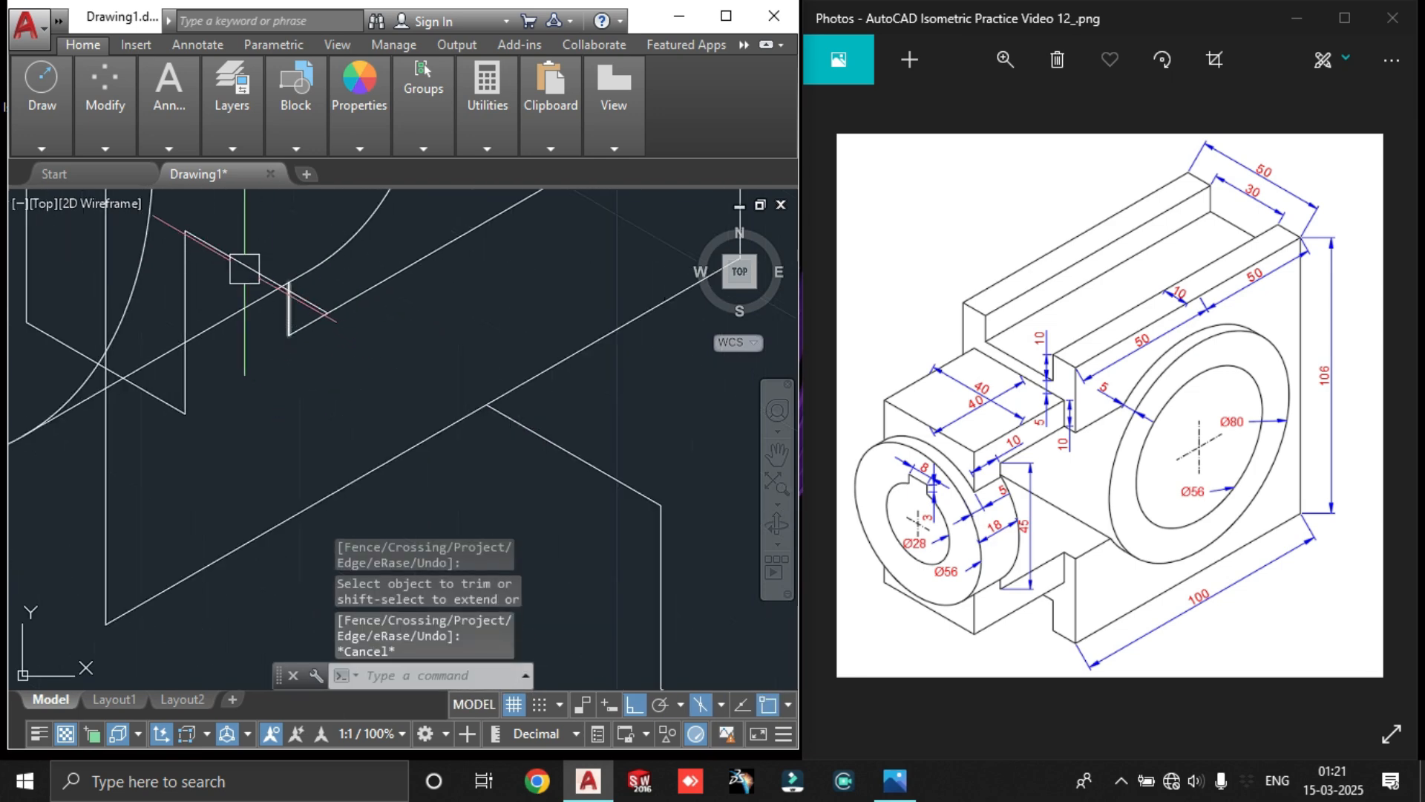
click(239, 268)
middle_drag(186, 268, 397, 370)
click(387, 378)
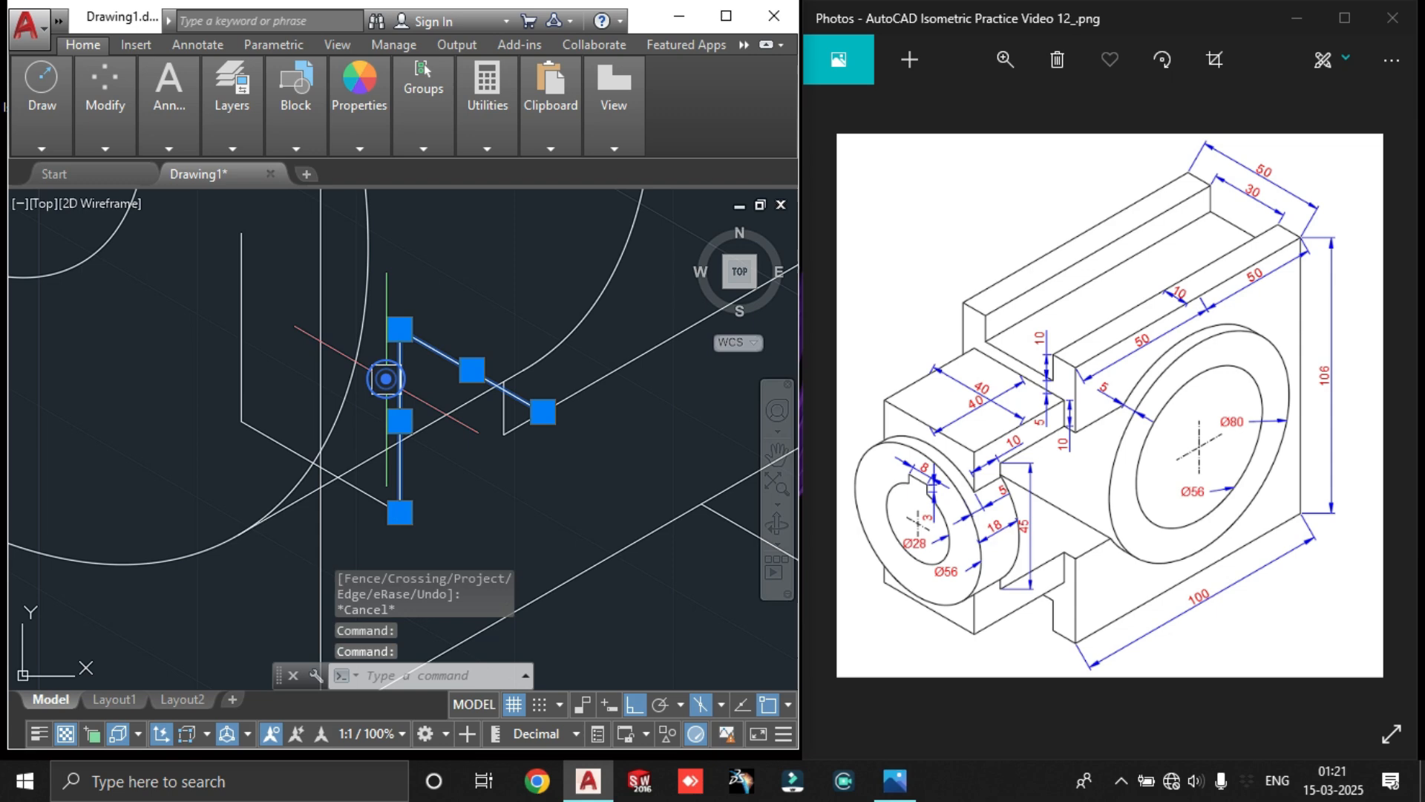
click(240, 343)
scroll(265, 425, down, 3)
key(Delete)
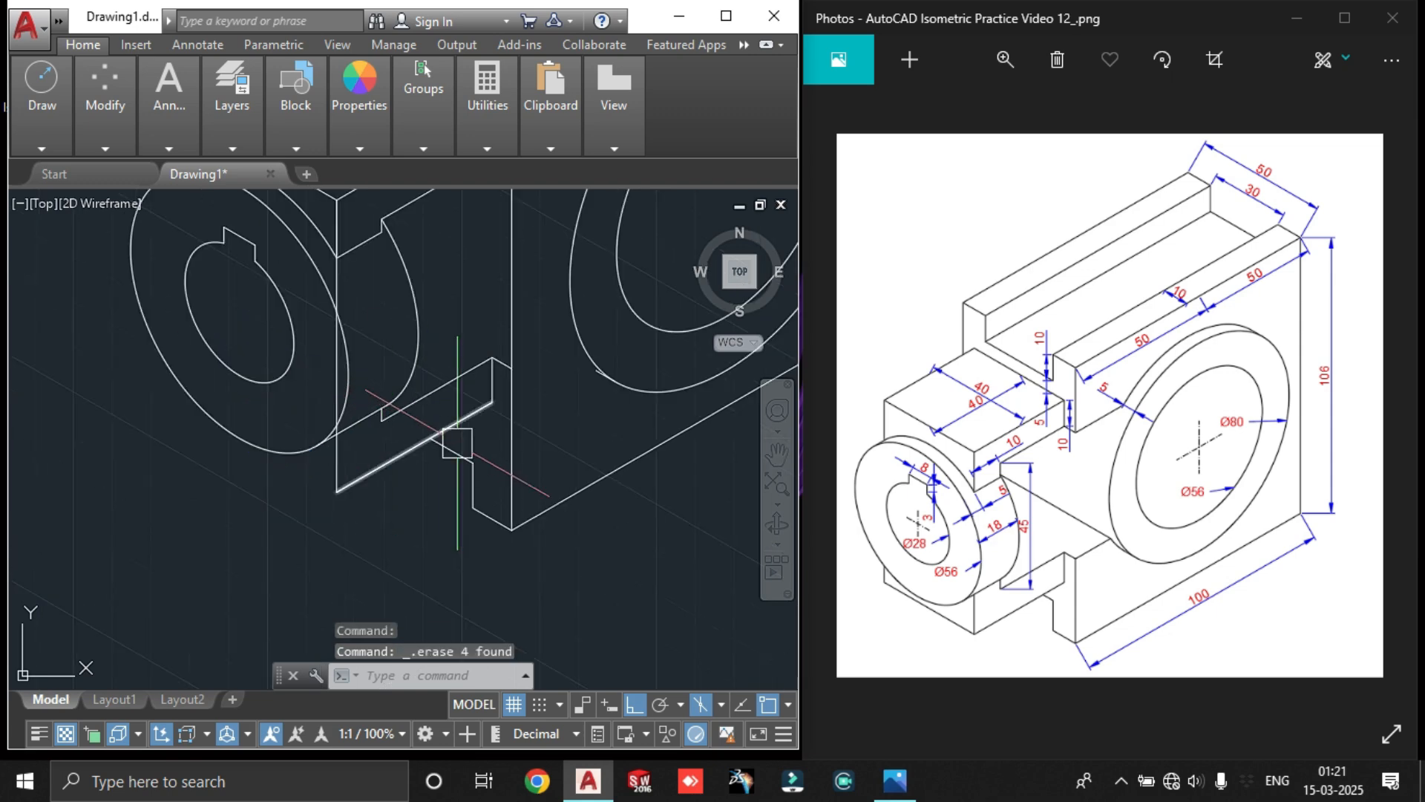
middle_drag(338, 350, 348, 356)
key(Escape)
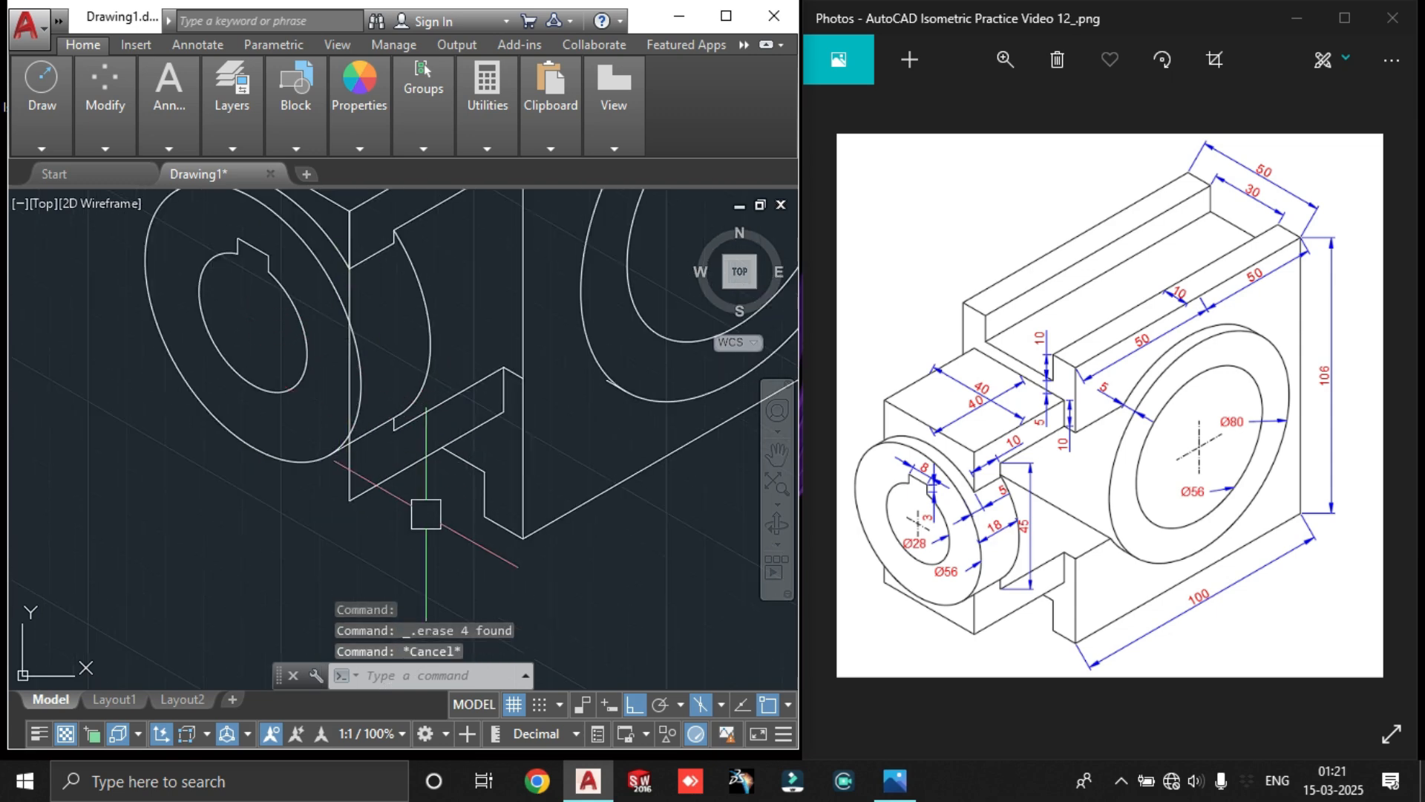
Remove the vertical line's portion crossing the small ring between the upper block's lower corner and the lower 30° line
text(tr)
key(Return)
scroll(399, 455, up, 5)
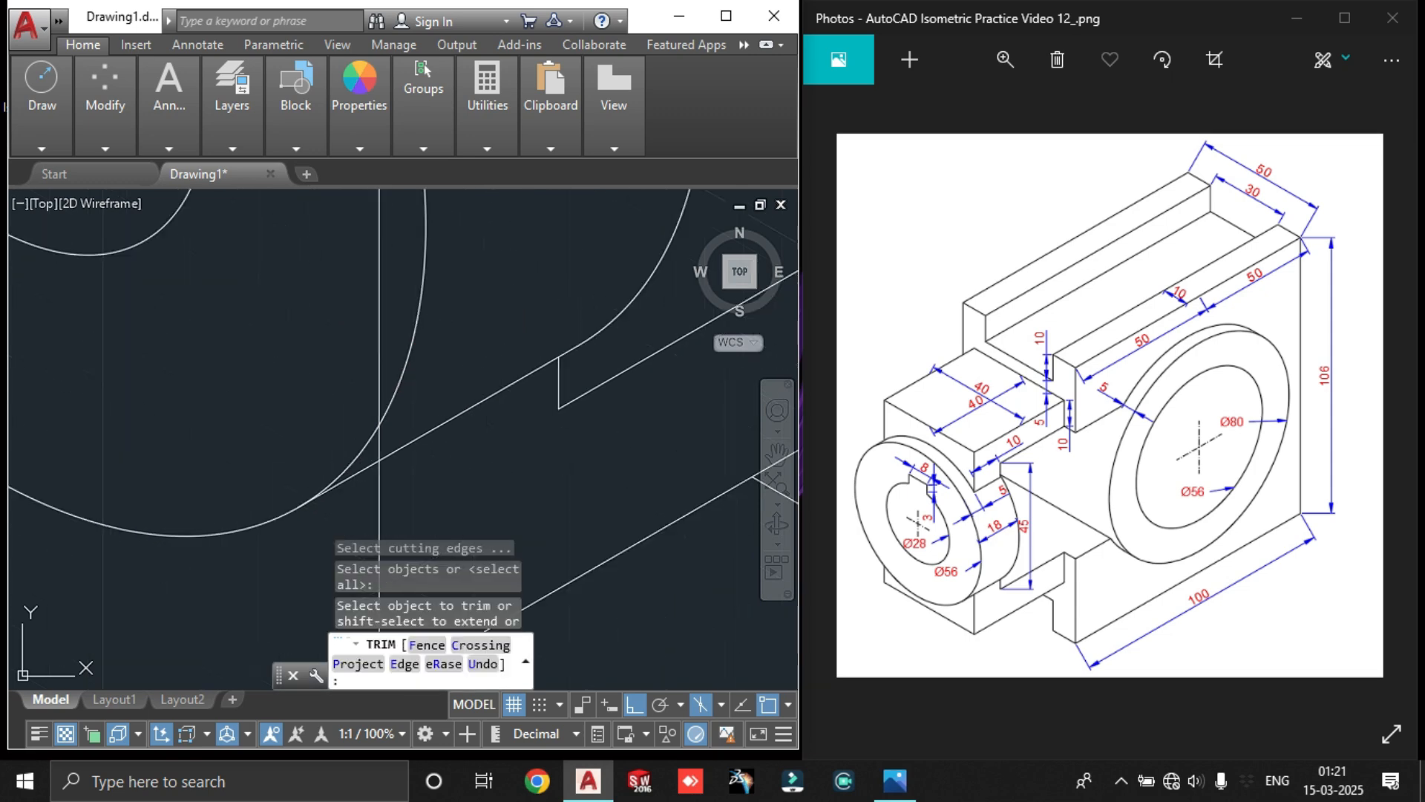
click(399, 454)
scroll(400, 454, down, 5)
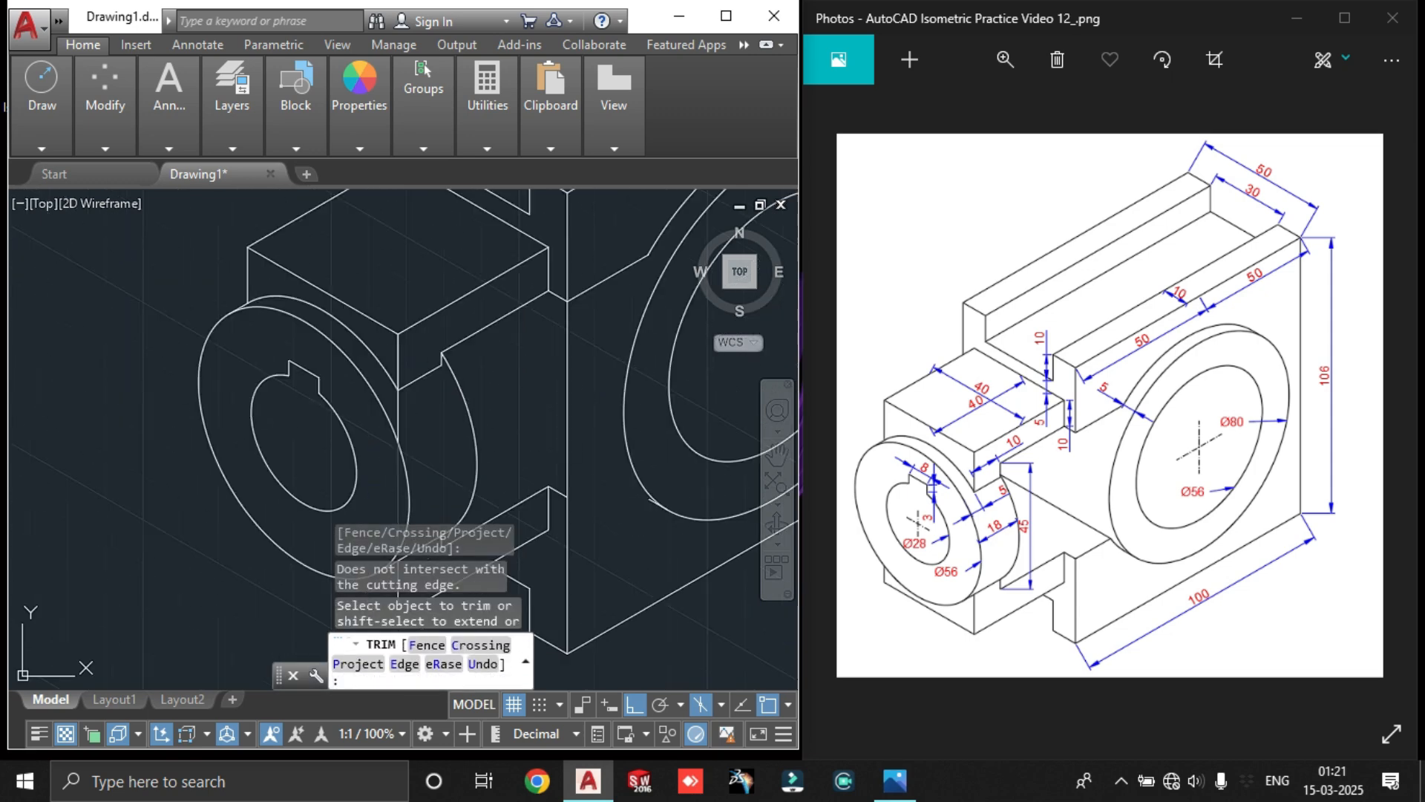
scroll(398, 409, up, 5)
key(Escape)
click(401, 393)
scroll(455, 409, down, 5)
key(Delete)
middle_drag(482, 431, 458, 293)
scroll(489, 406, down, 2)
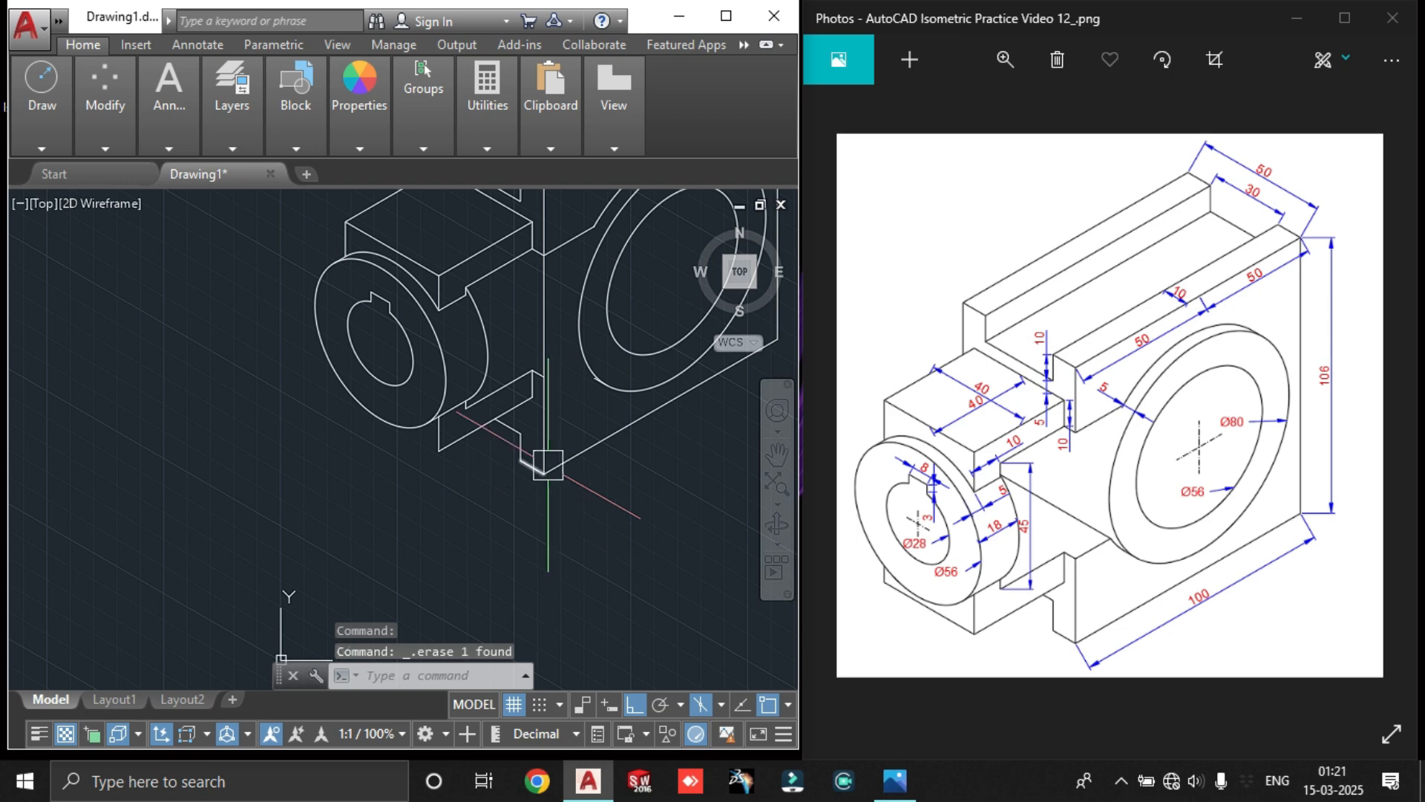
mouse_move(582, 413)
middle_down()
mouse_move(583, 482)
mouse_move(518, 488)
middle_up()
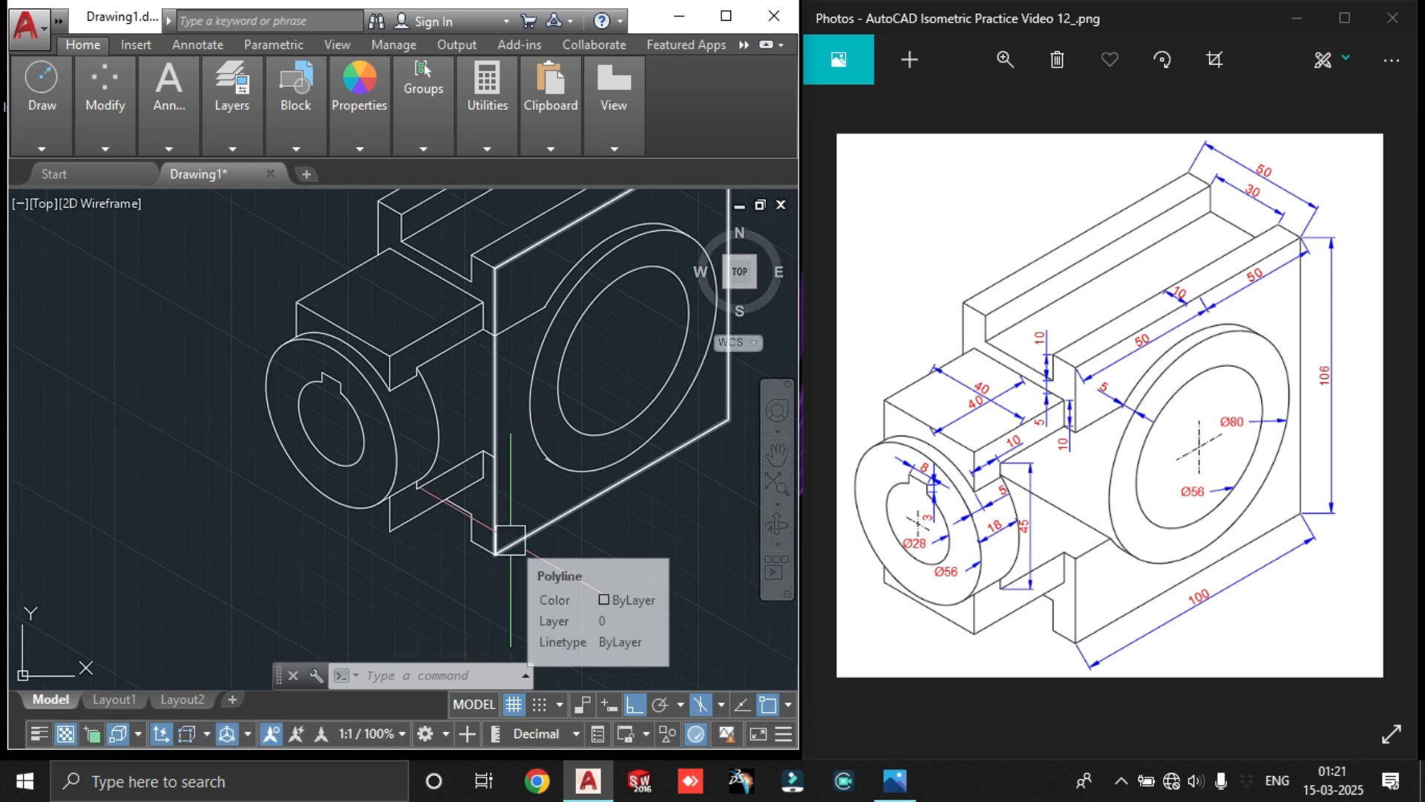
scroll(518, 481, up, 2)
text(l)
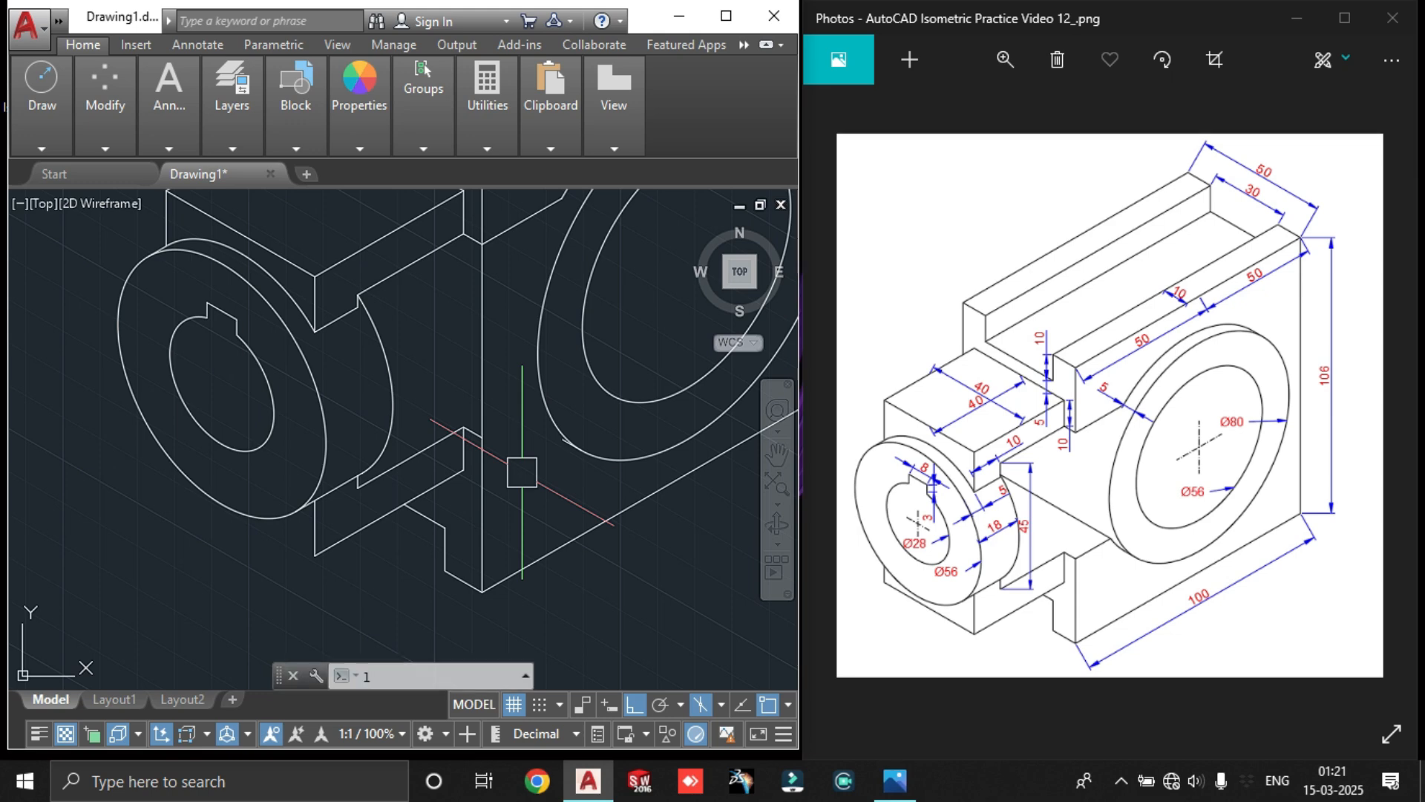
key(Return)
middle_drag(517, 438, 449, 567)
key(Escape)
Extend the large ring's rear outline arc downward from the upper 30° line to the ring's lower side
text(ex)
key(Return)
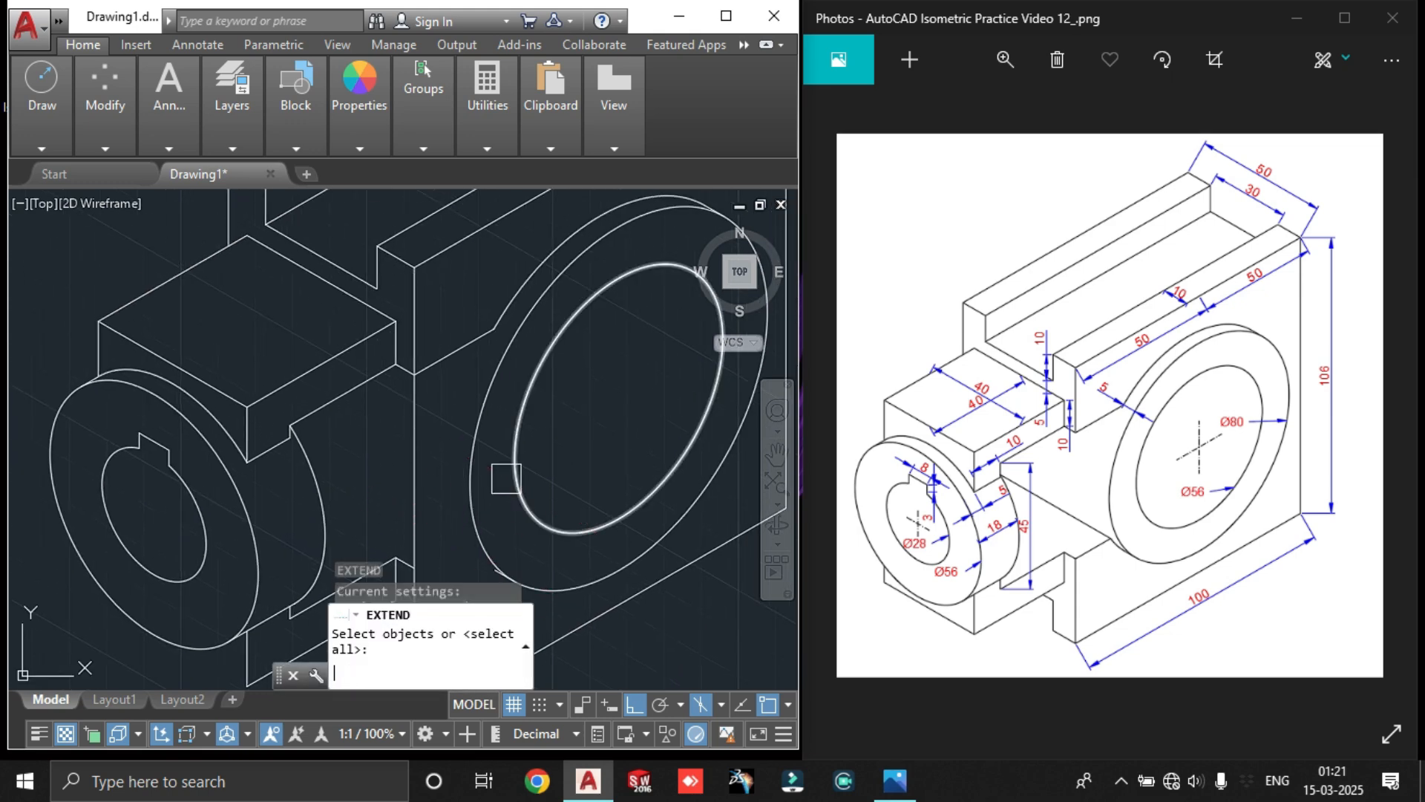
key(Return)
click(505, 479)
scroll(427, 304, down, 2)
text(ex)
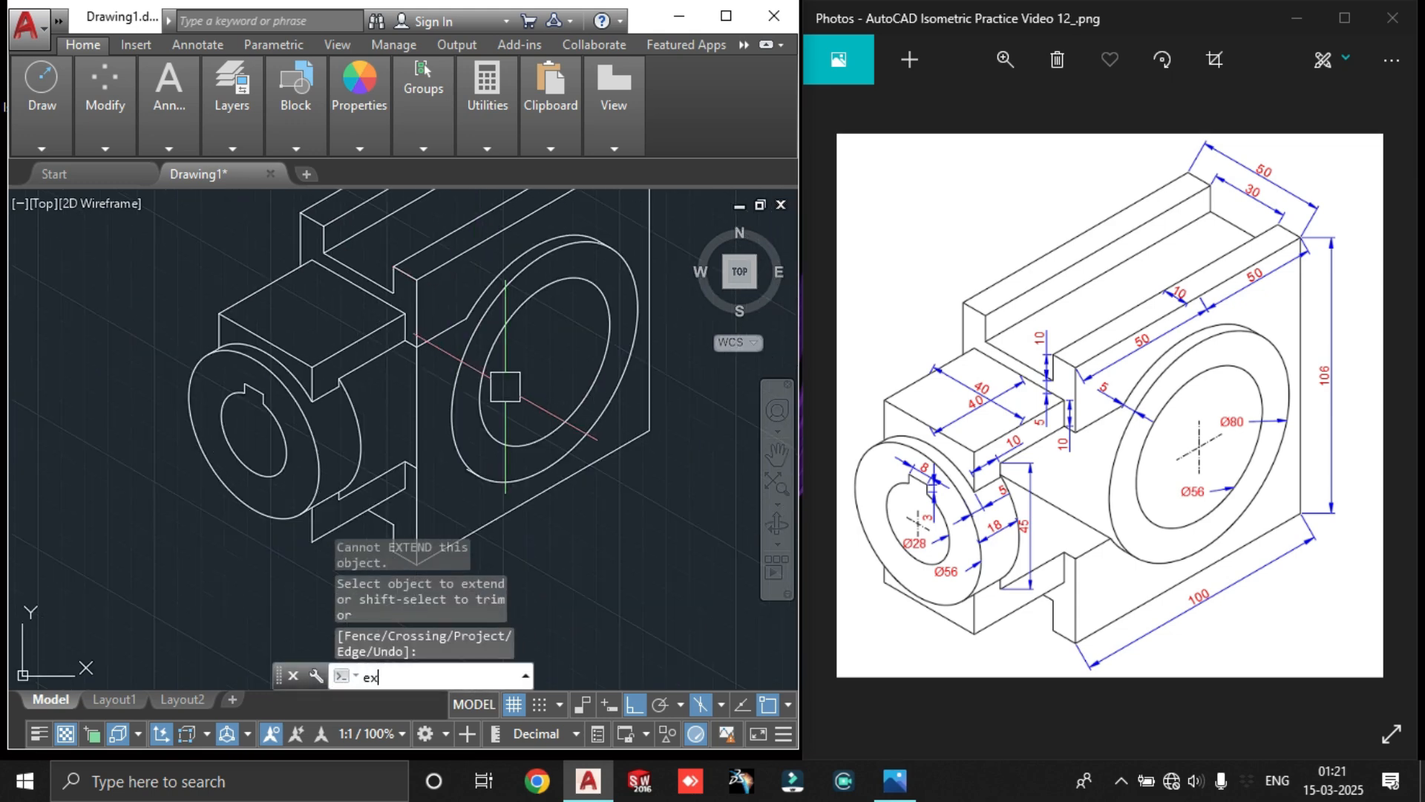
key(BackSpace)
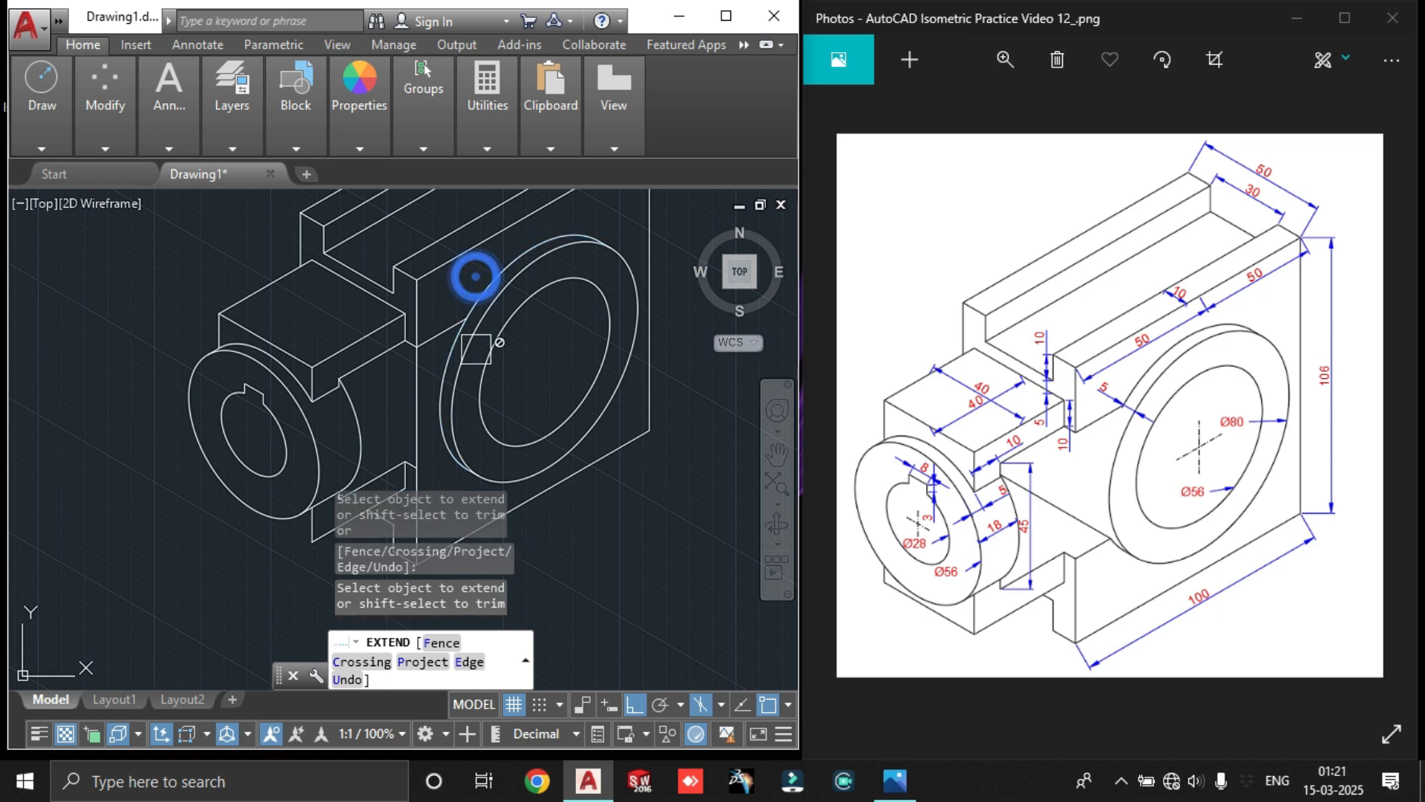
scroll(471, 475, up, 4)
key(Escape)
On the top isoplane, draw a 30° line about 21 units long from the lower step's corner on the vertical edge into the large ring
scroll(533, 451, down, 2)
scroll(479, 487, up, 2)
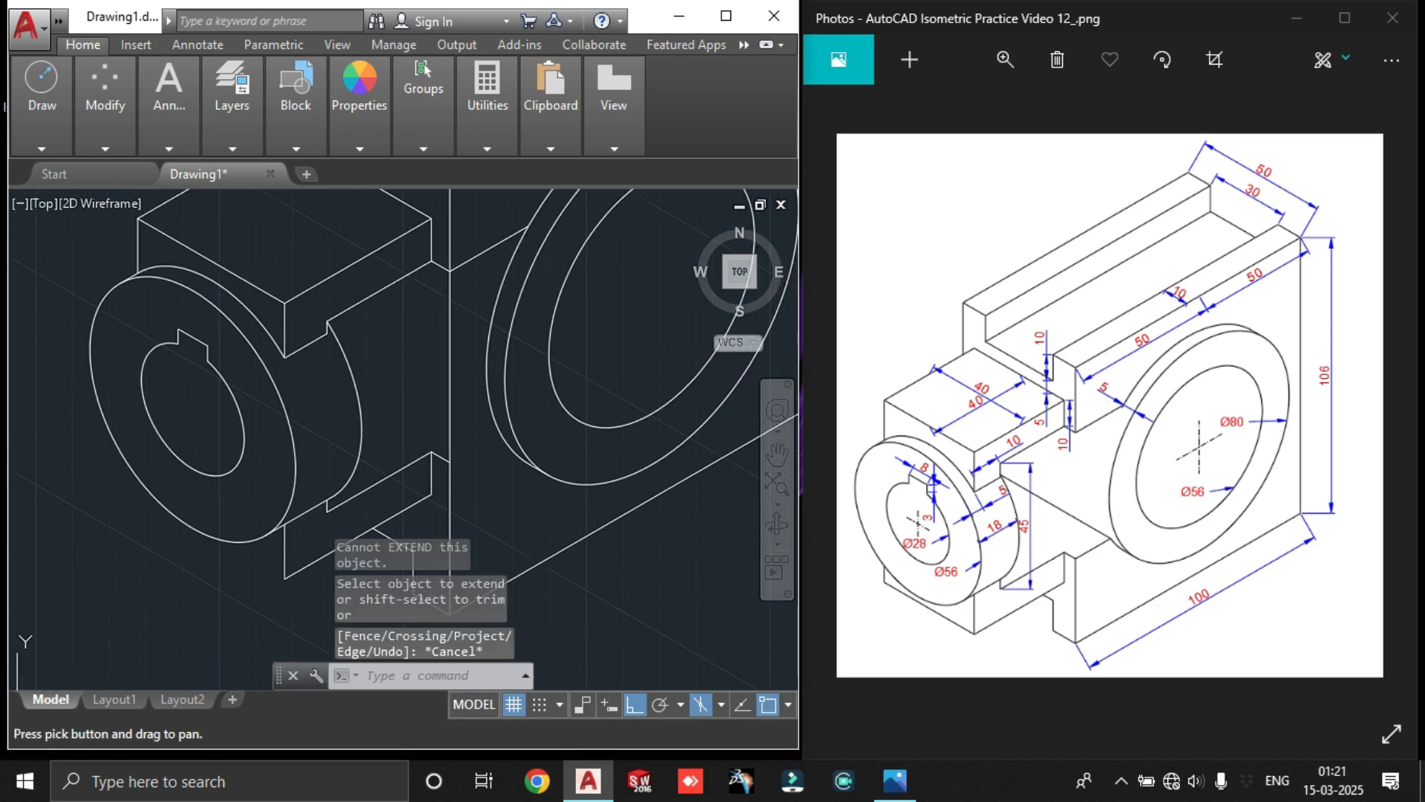
text(l)
key(Return)
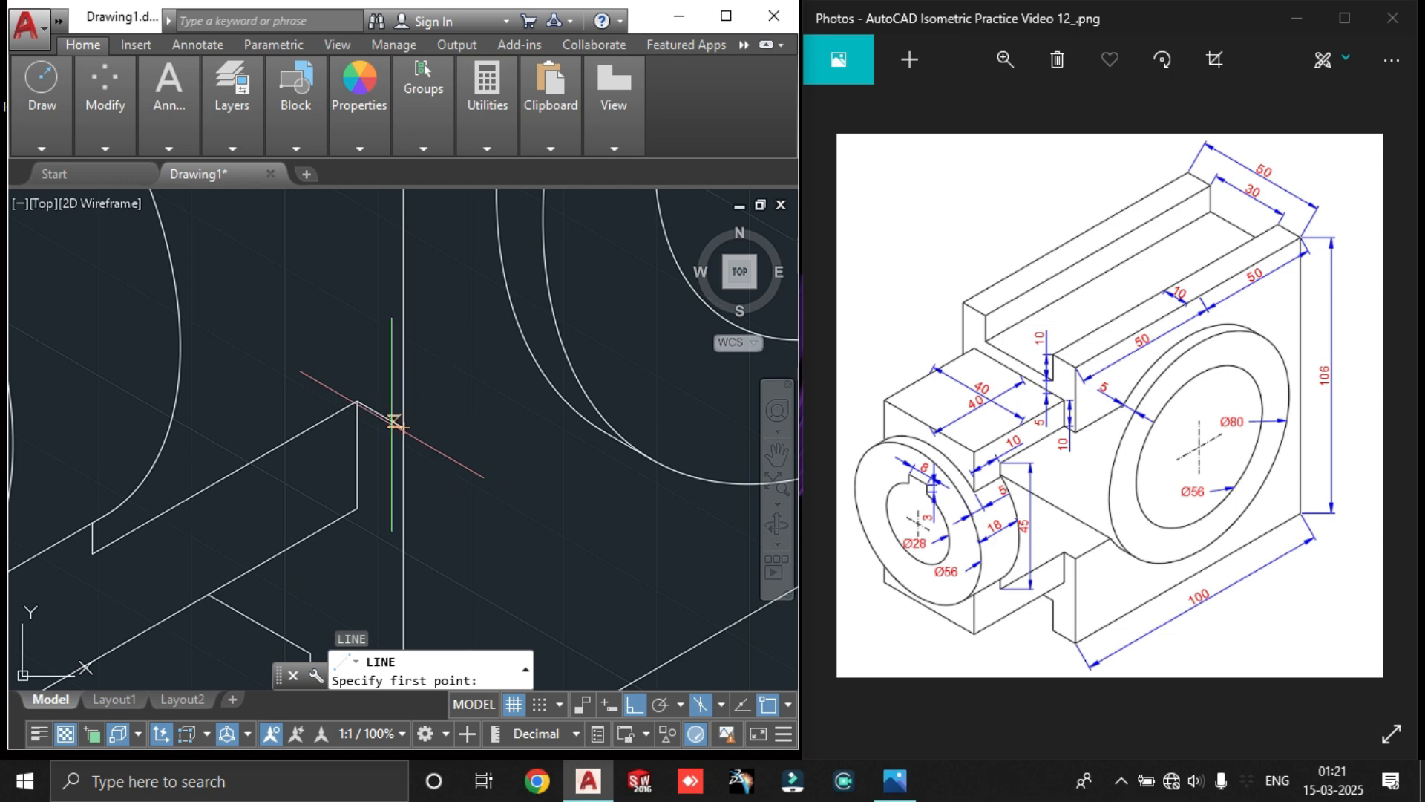
click(404, 427)
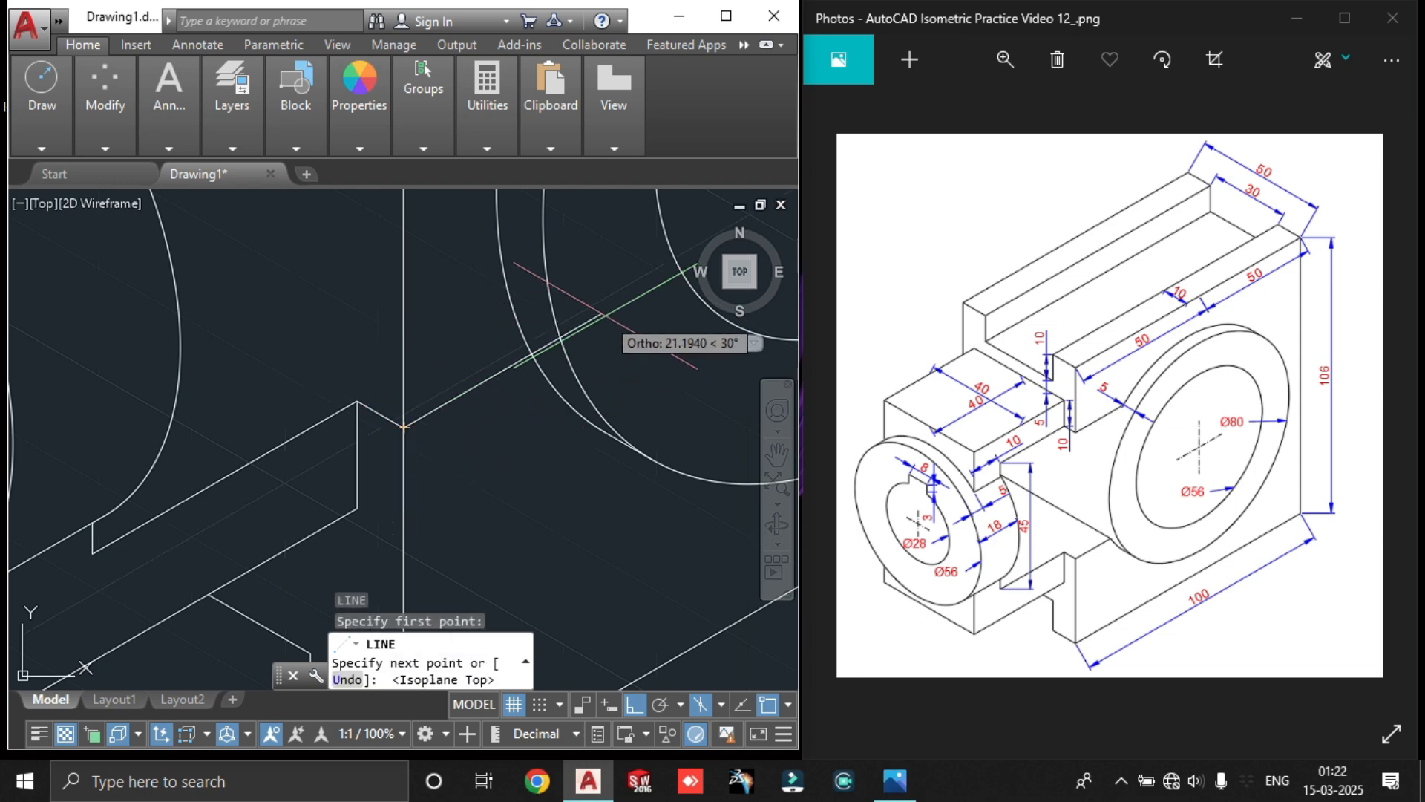
click(603, 316)
key(Escape)
Trim the front face's vertical edge between the upper notch and the new 30° line
scroll(475, 337, down, 4)
middle_drag(366, 321, 372, 469)
click(473, 385)
click(446, 385)
scroll(482, 467, down, 2)
middle_drag(483, 467, 479, 362)
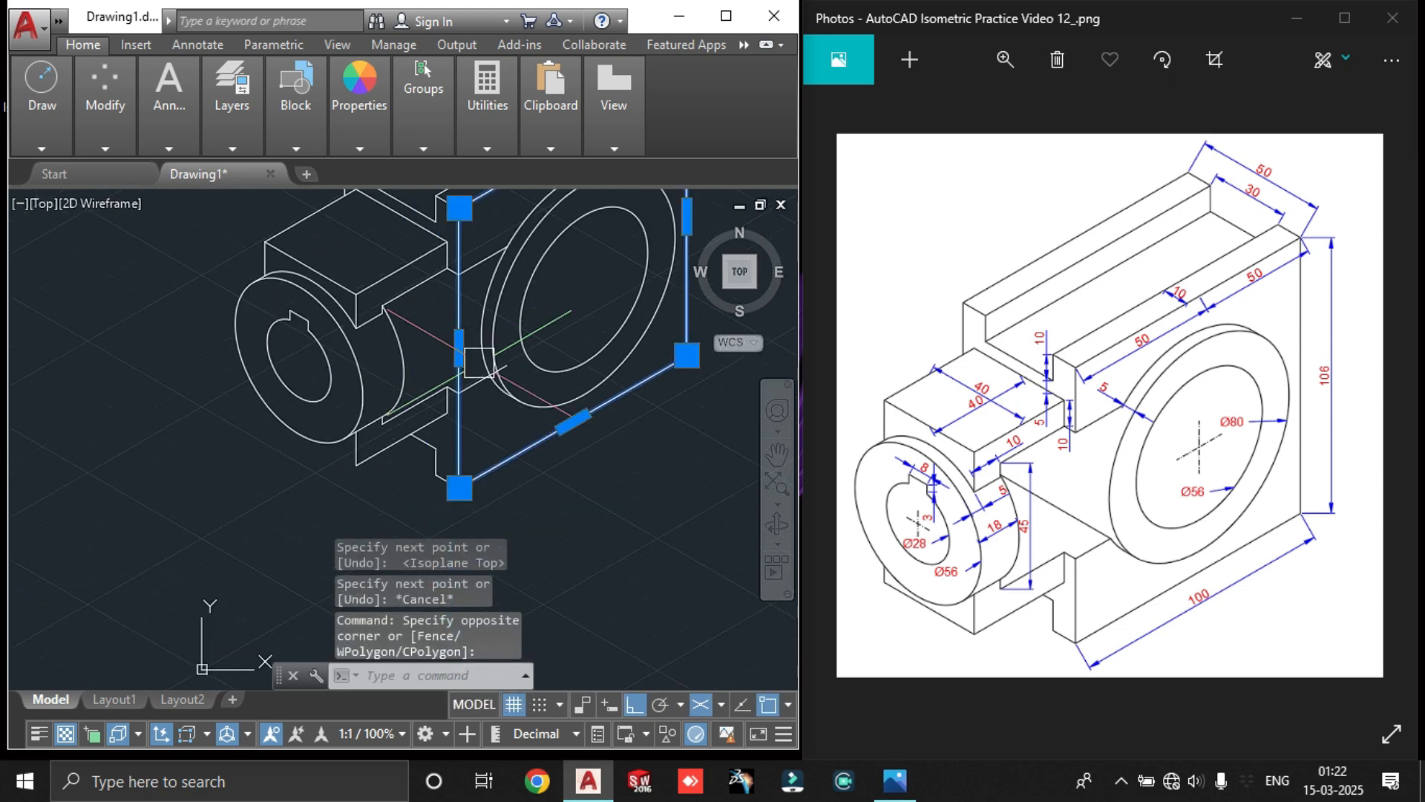
key(Escape)
text(tr)
key(Return)
key(Return)
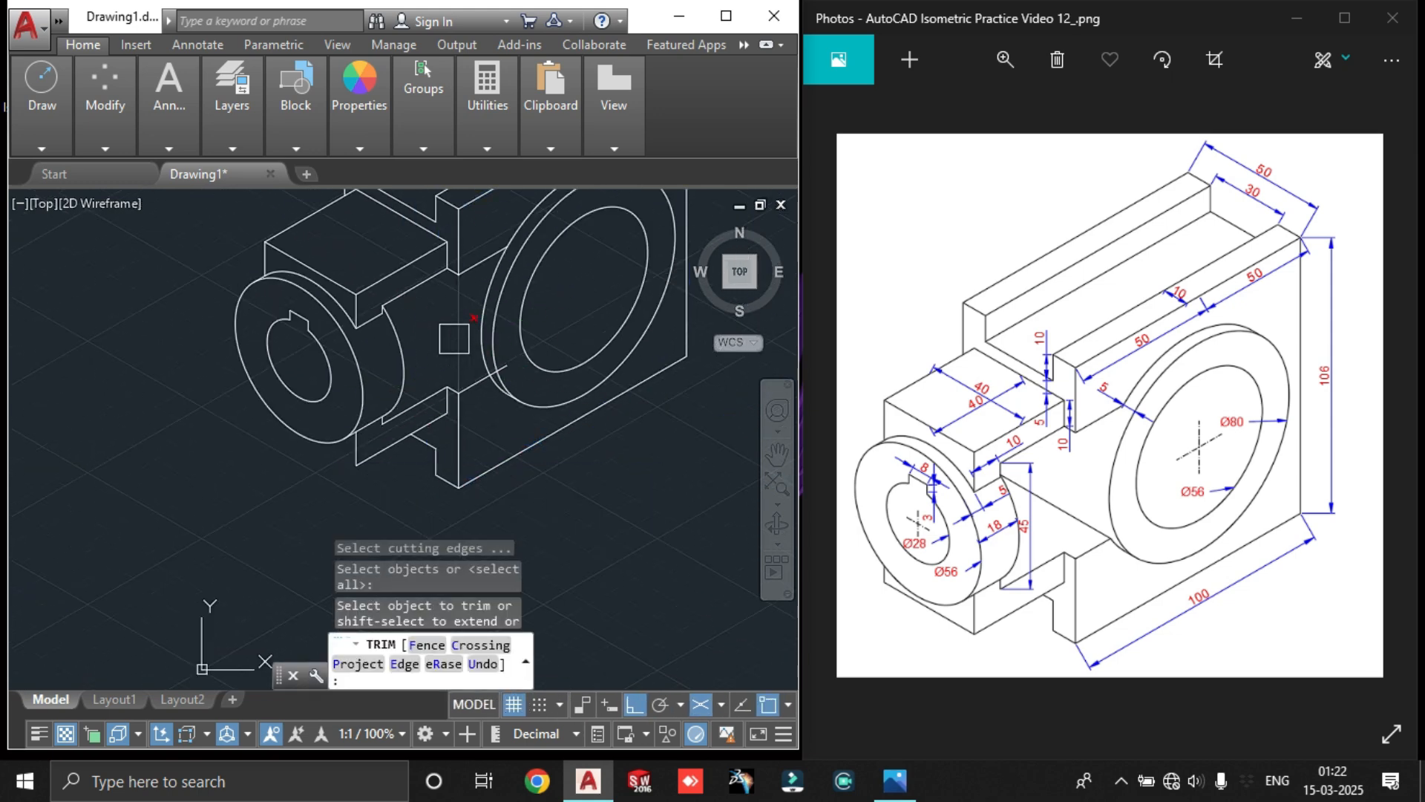
click(454, 339)
middle_drag(504, 337, 487, 462)
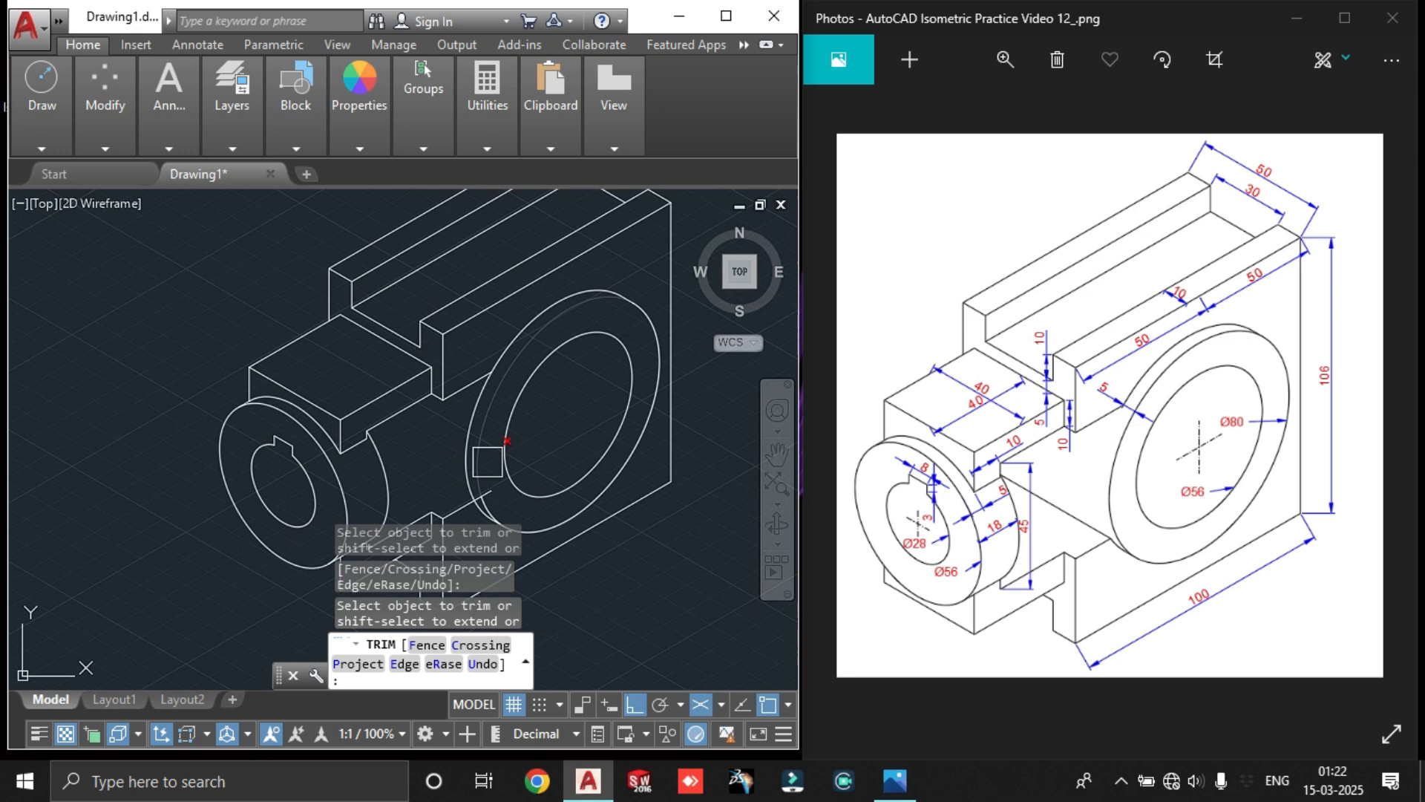
click(498, 388)
scroll(443, 520, up, 4)
key(Escape)
Draw a 150° line from the 30° line's intersection with the large ring's rear outline to just past the small ring's rear arc
text(l)
key(Return)
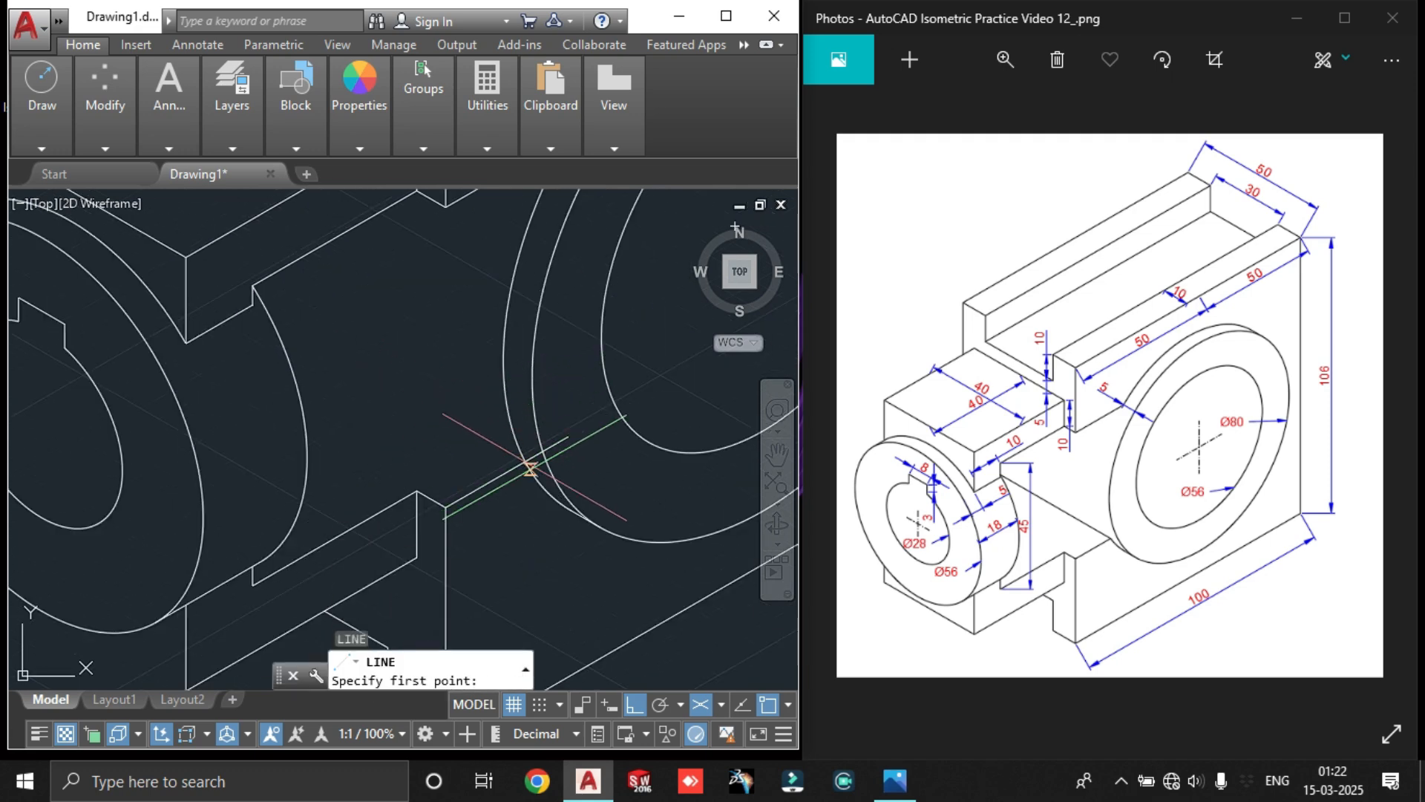
click(527, 461)
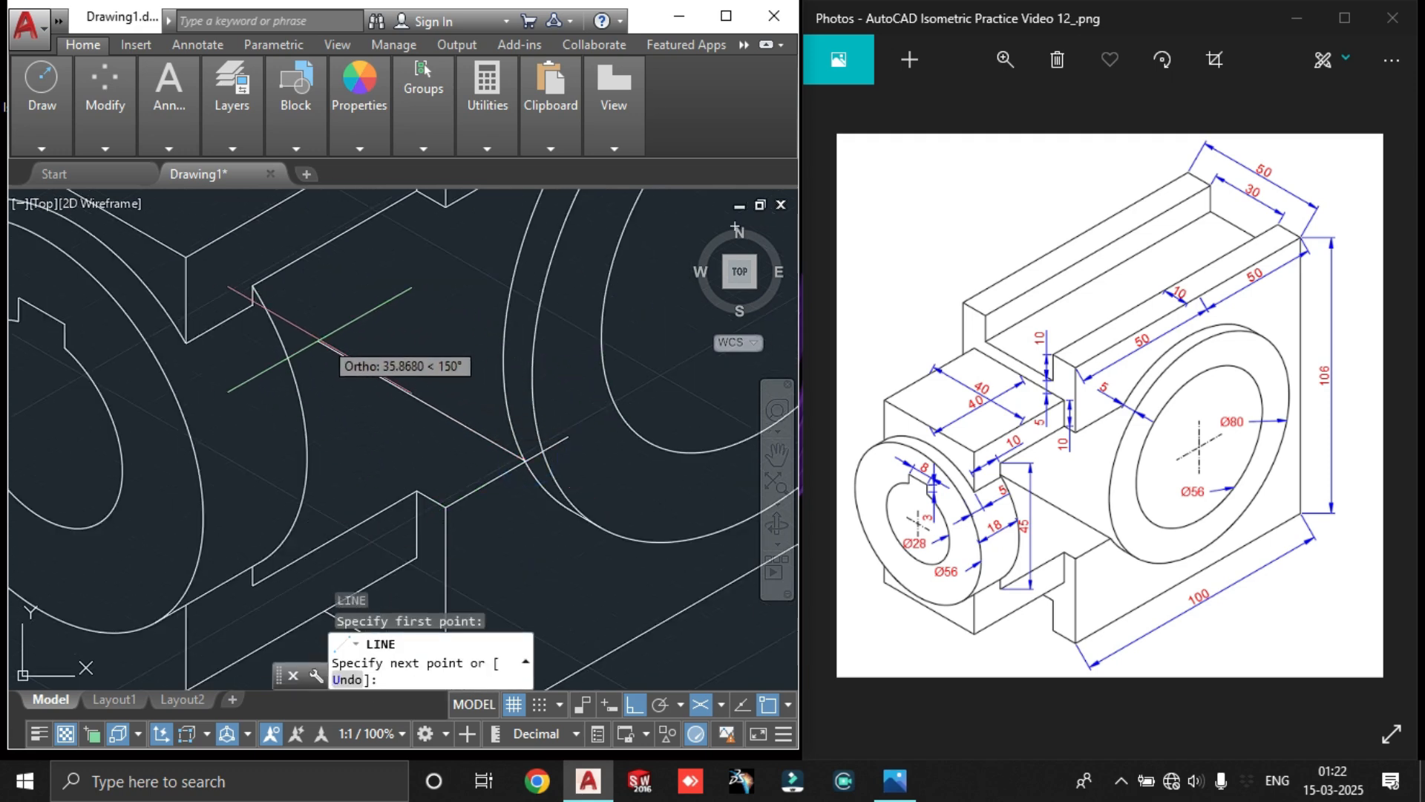
scroll(237, 330, up, 3)
middle_drag(159, 260, 345, 456)
scroll(343, 448, up, 4)
click(281, 333)
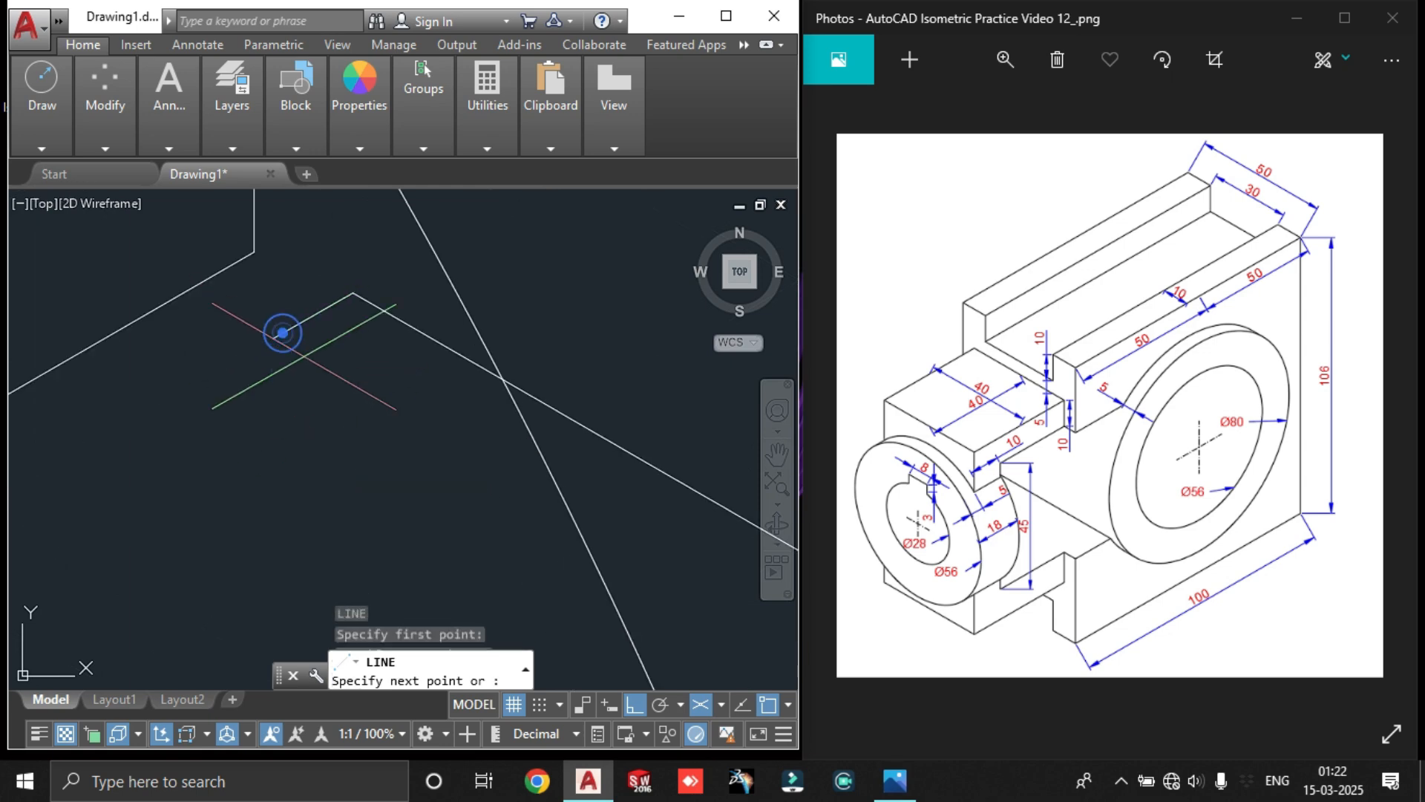
key(Escape)
Trim the 150° line's overshoot beyond the small ring's rear arc
text(tr)
key(Return)
scroll(380, 321, down, 5)
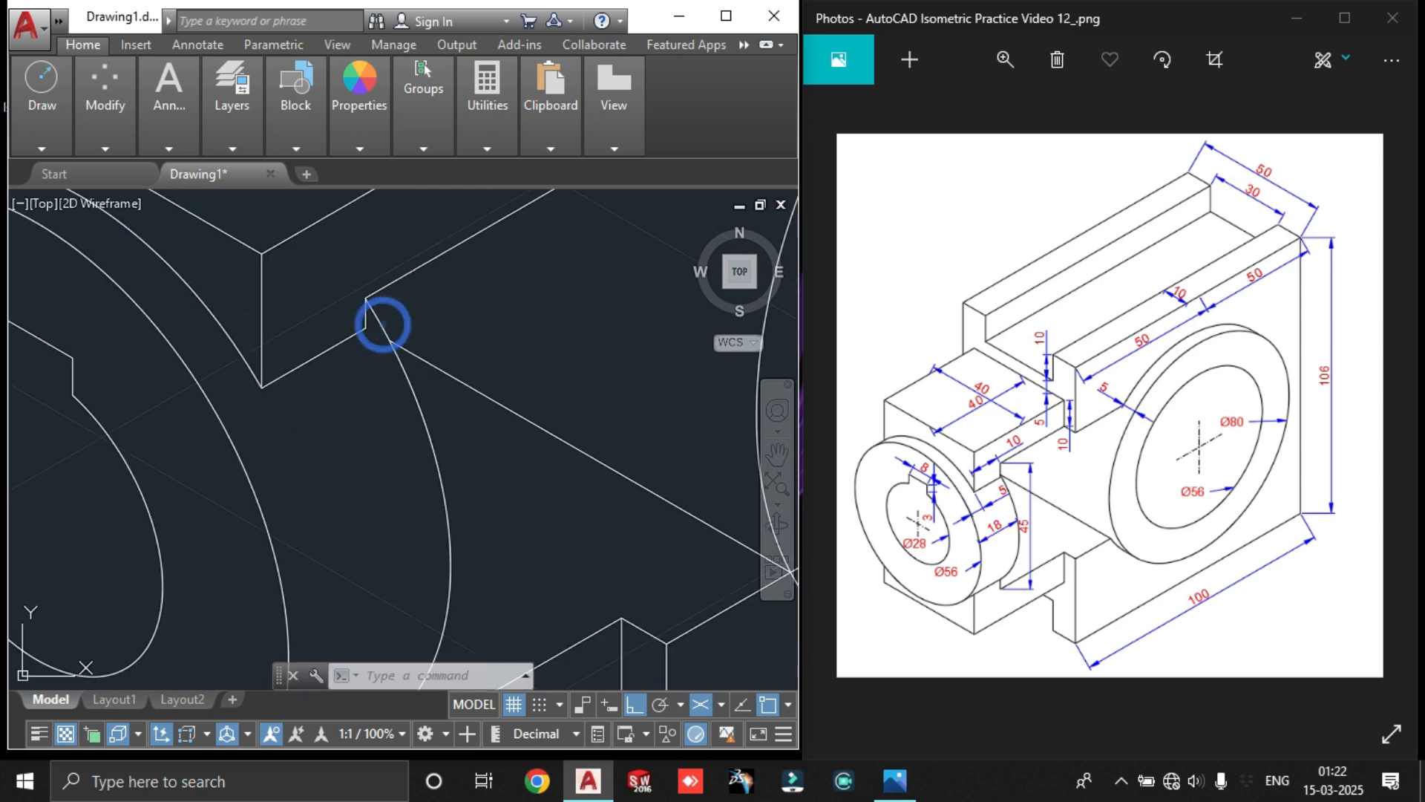
key(Escape)
Trim the 30° line between the large ring's two outlines and erase its leftover piece inside the ring
scroll(512, 463, up, 5)
text(tr)
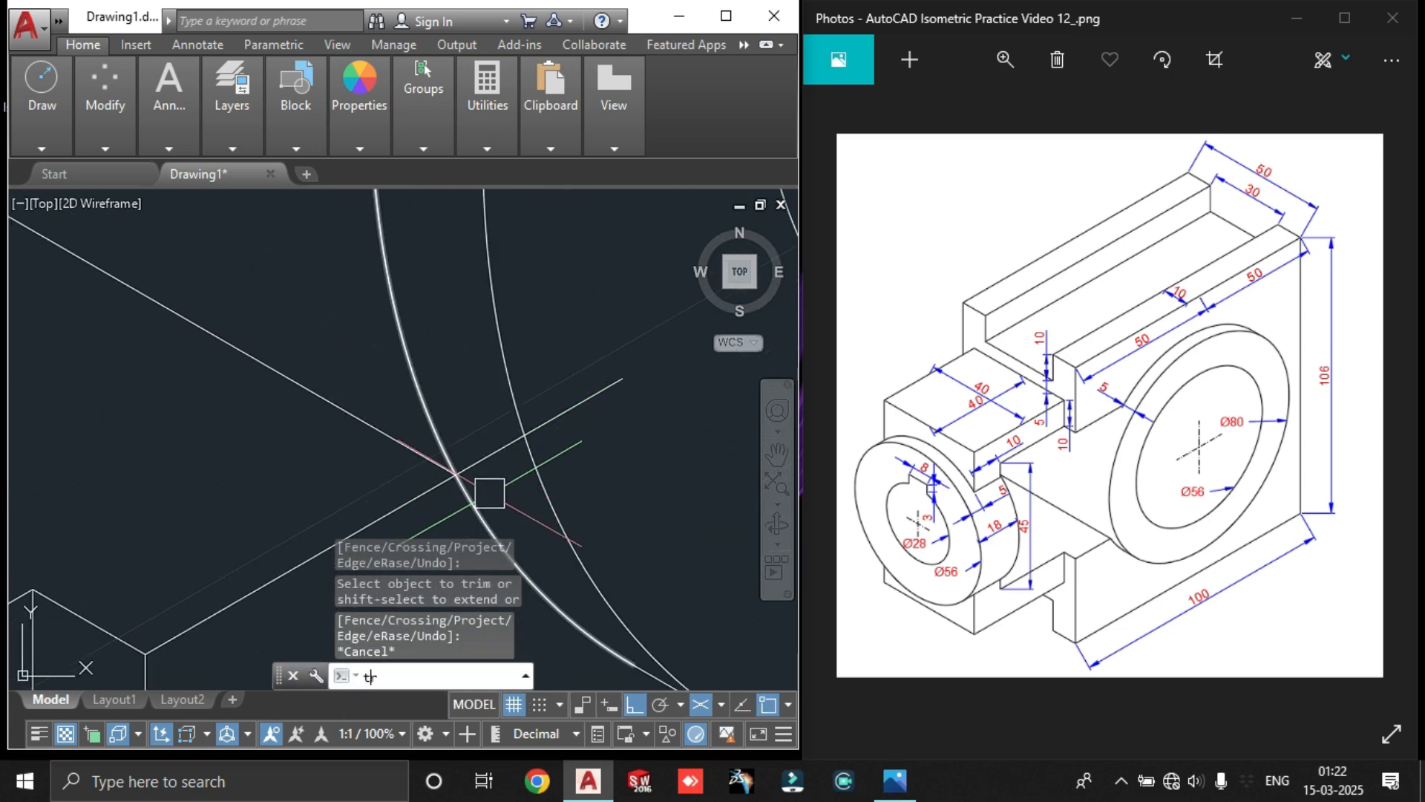
key(Return)
key(Return)
click(490, 443)
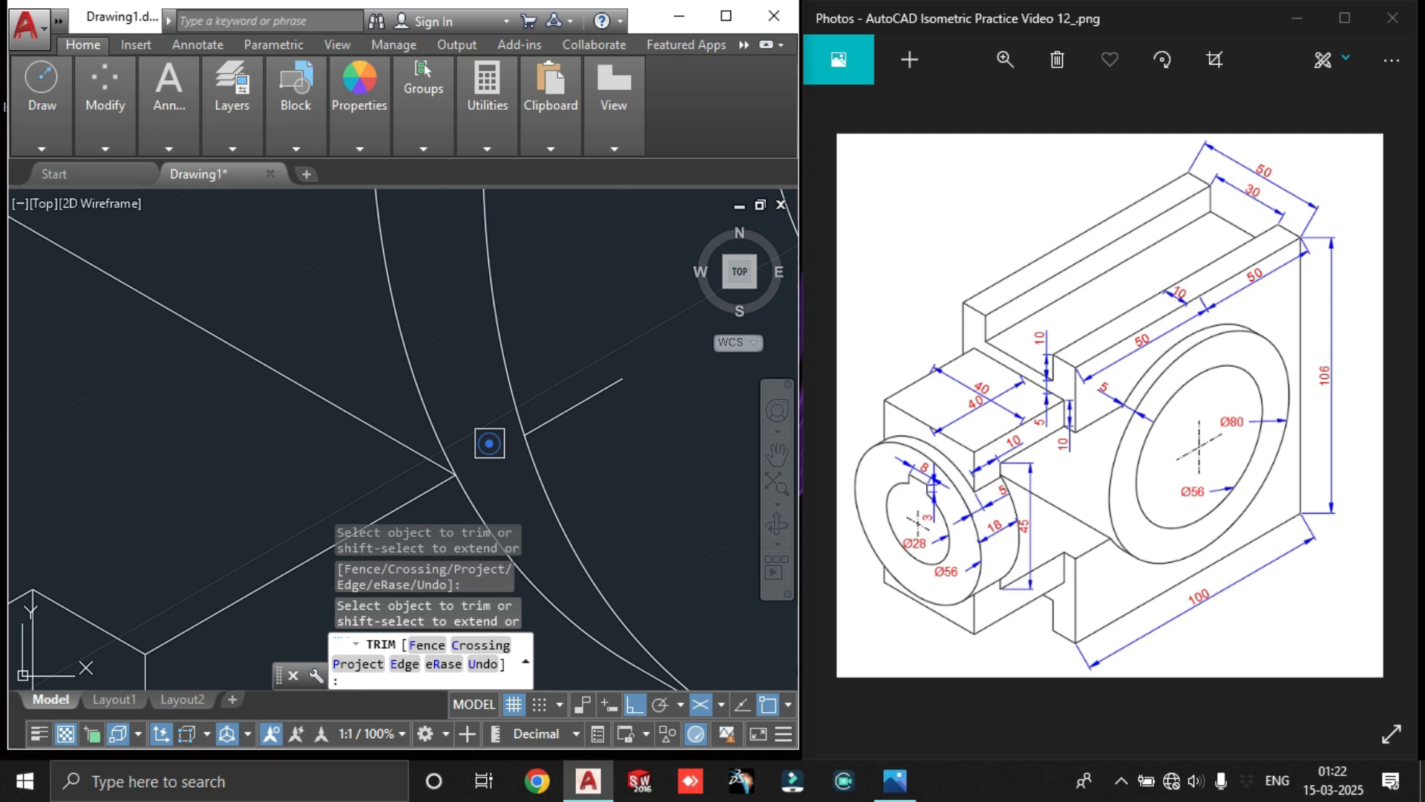
key(Escape)
click(550, 407)
key(Delete)
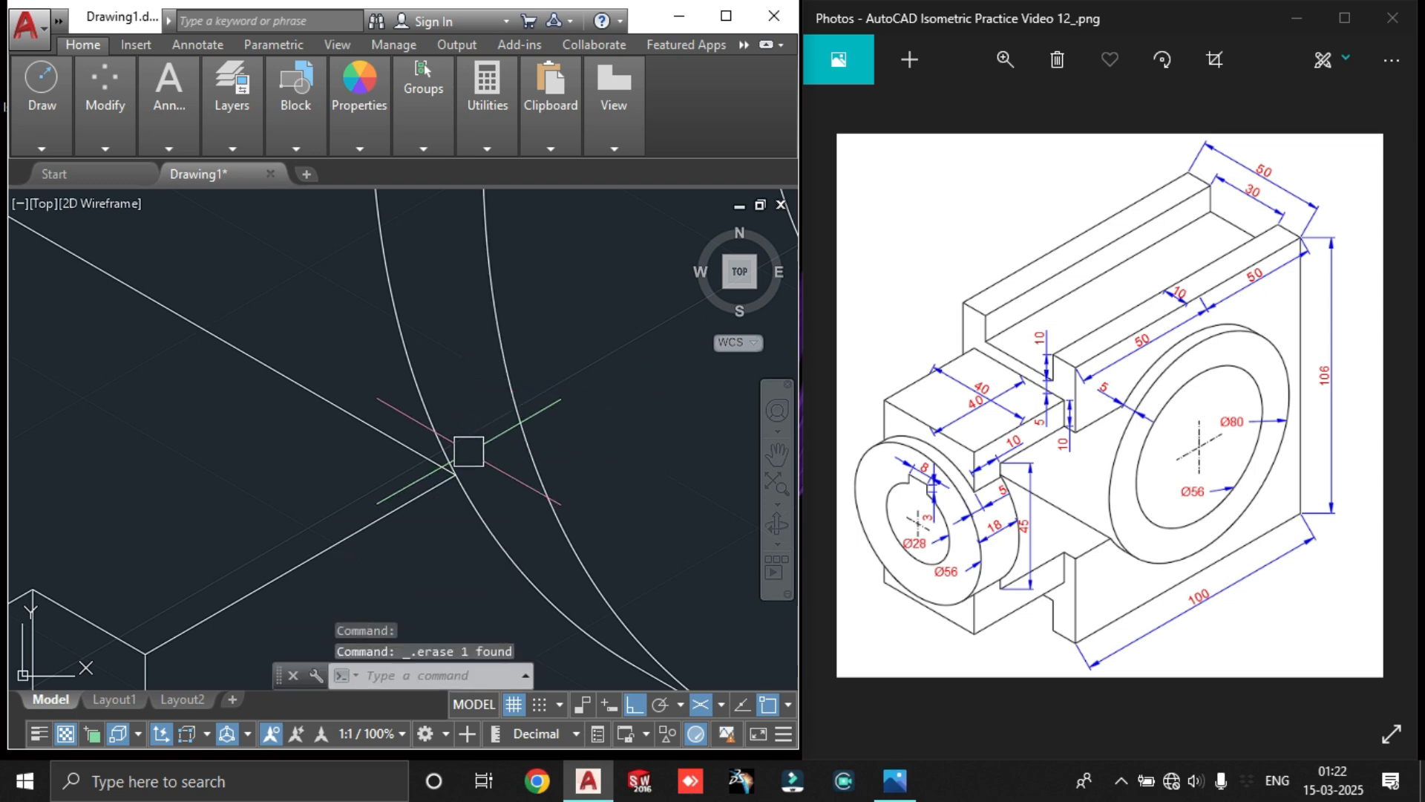
Trim the large ring's rear outline arc between the upper and lower 30° lines that meet it
scroll(371, 438, down, 5)
text(tr)
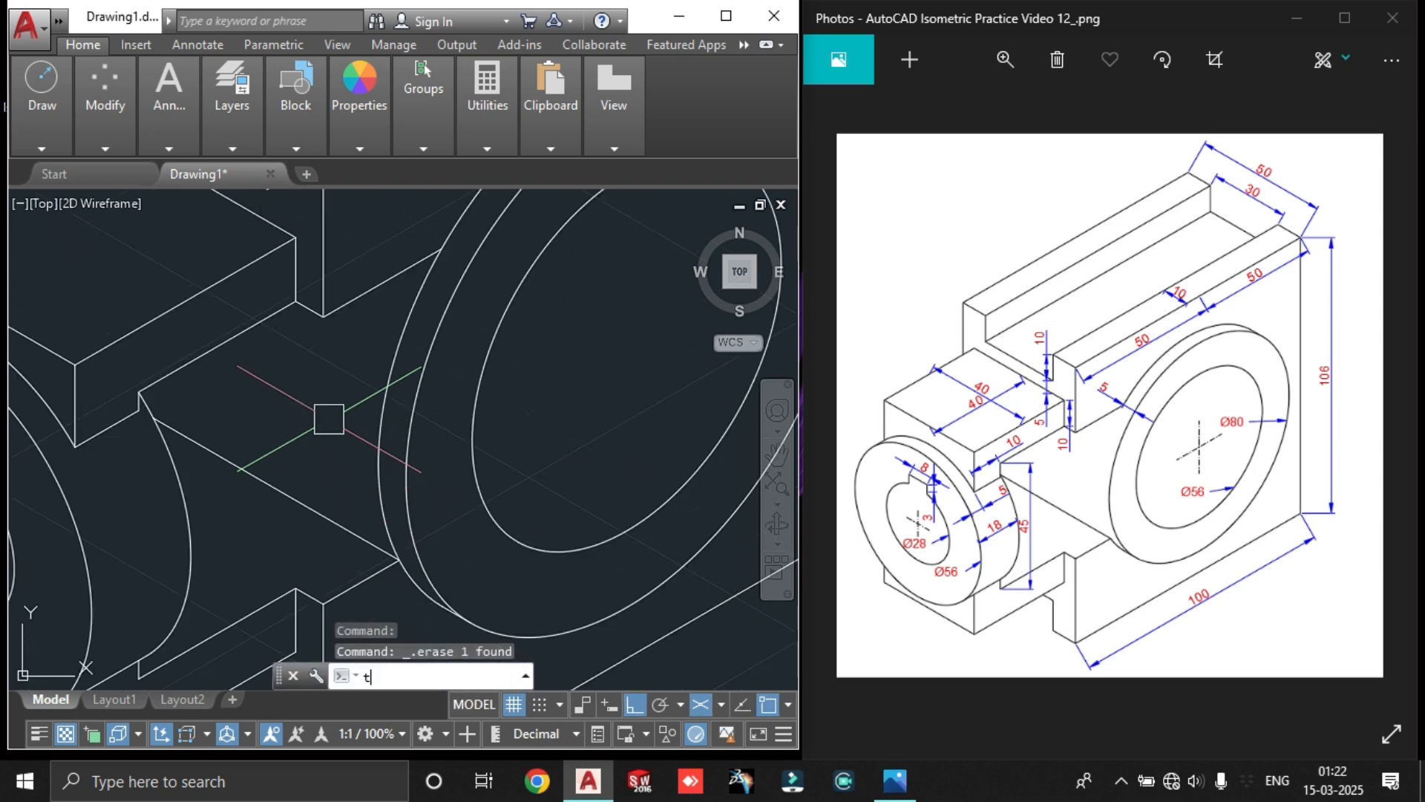
key(Return)
key(Return)
click(385, 384)
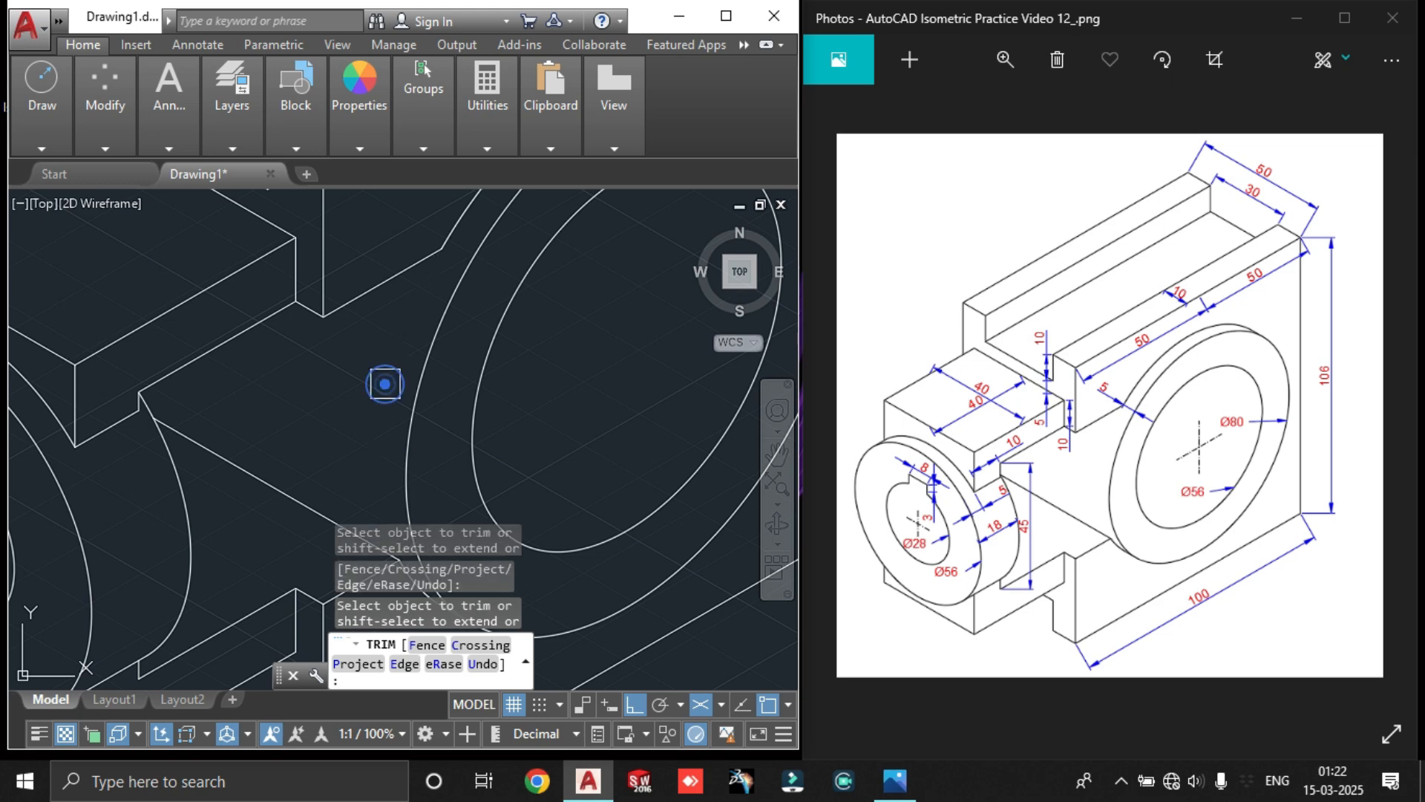
scroll(389, 391, down, 4)
click(401, 401)
middle_drag(449, 447, 570, 414)
key(Escape)
middle_drag(468, 489, 485, 425)
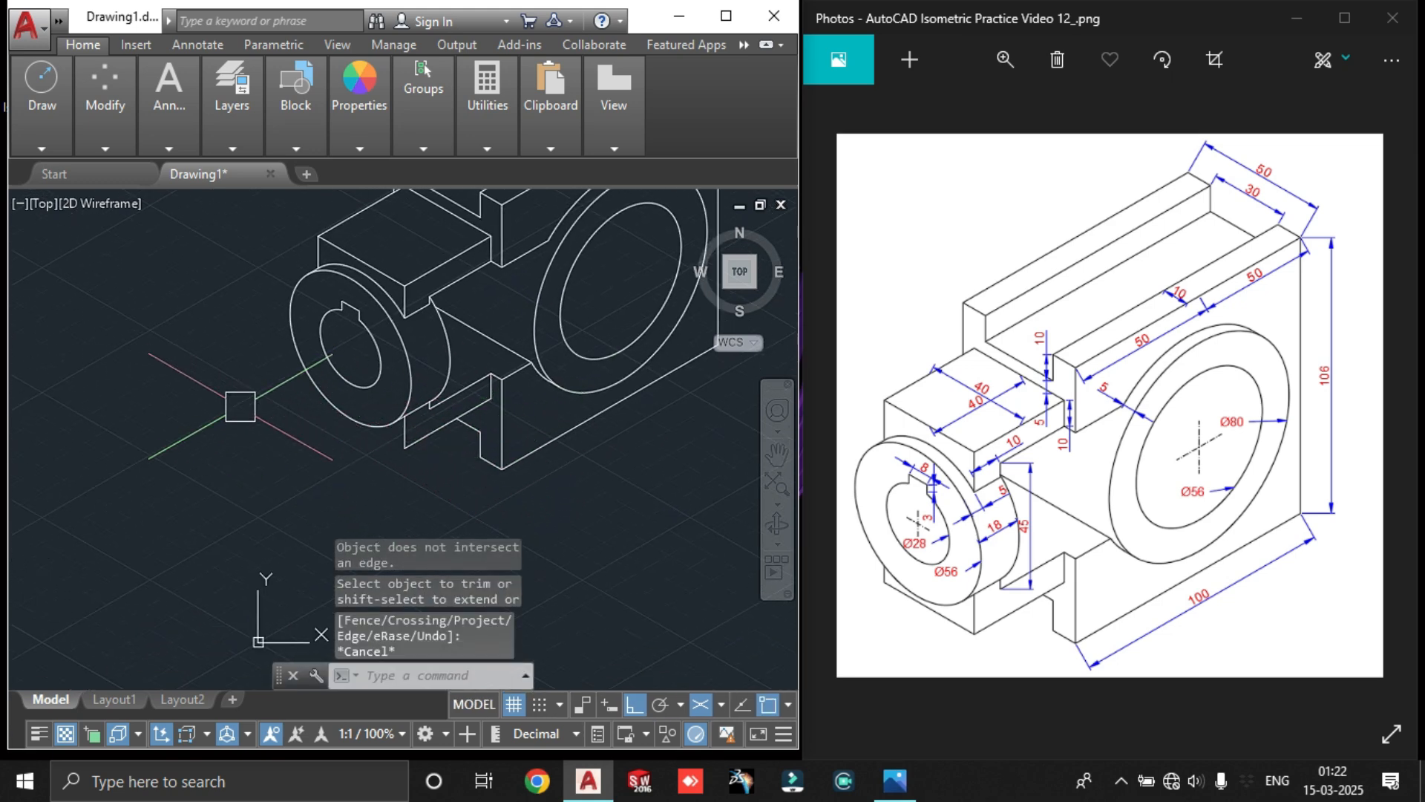
Draw a 150° line 40 units long from the projecting block's lower near corner beneath the small ring
text(l)
key(Return)
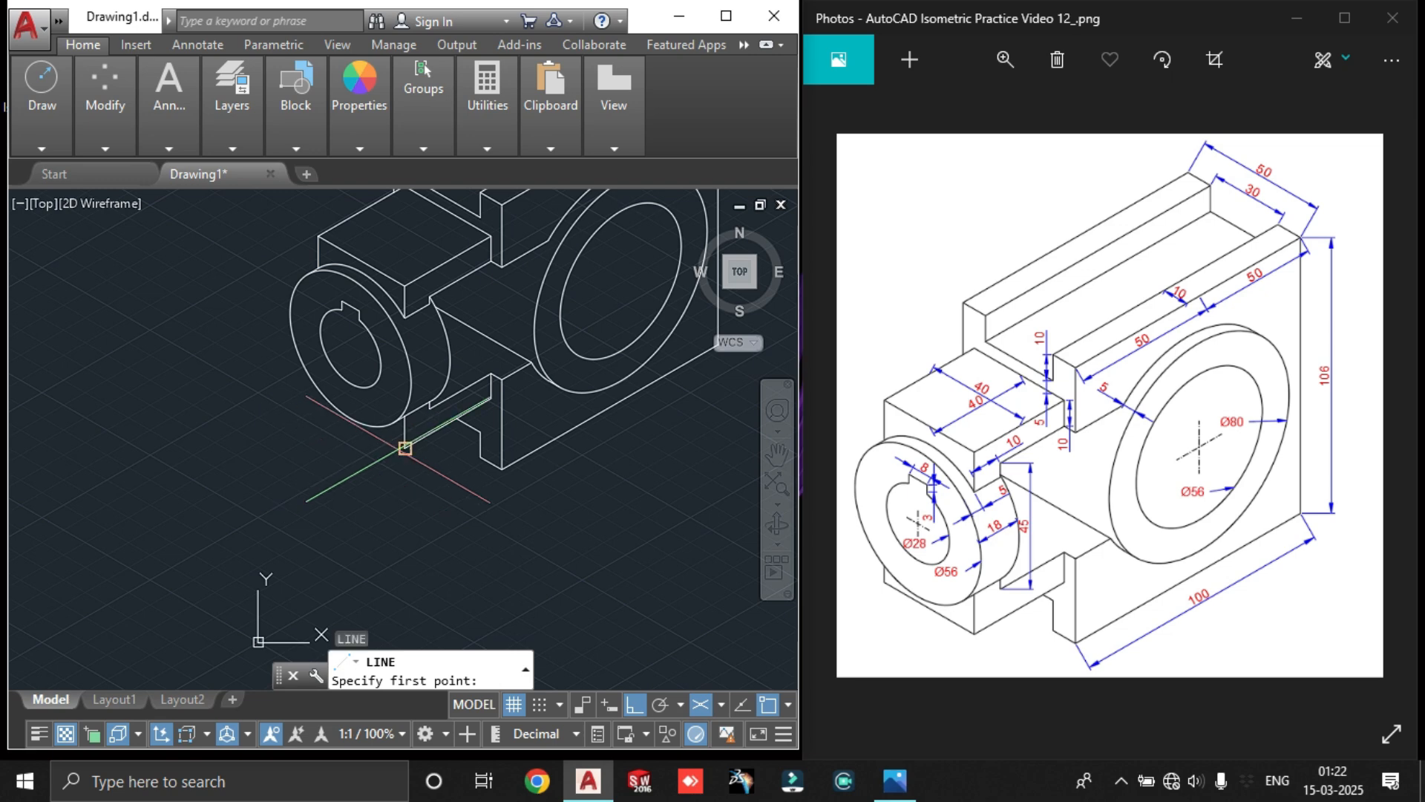
scroll(406, 469, up, 2)
click(398, 440)
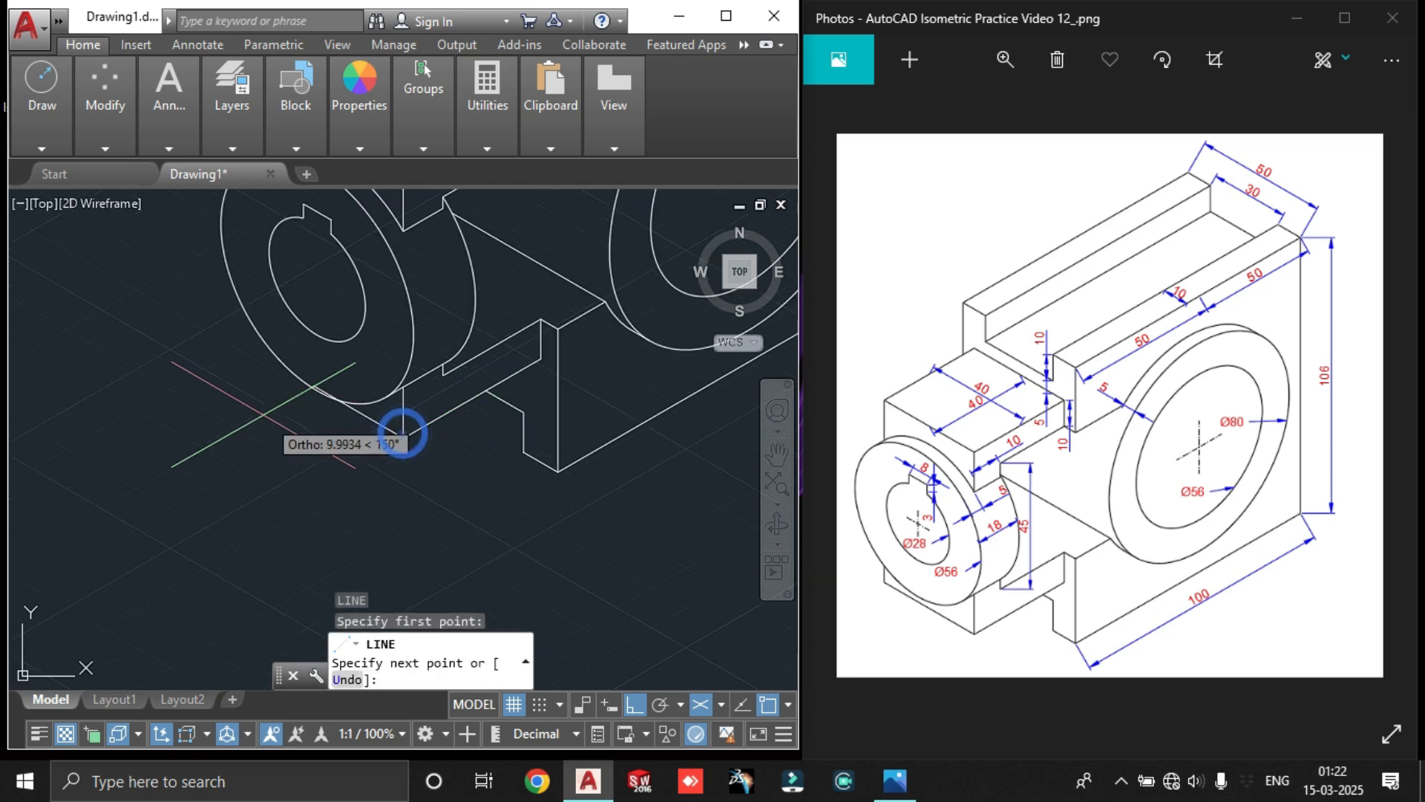
scroll(601, 519, up, 2)
middle_drag(601, 520, 498, 519)
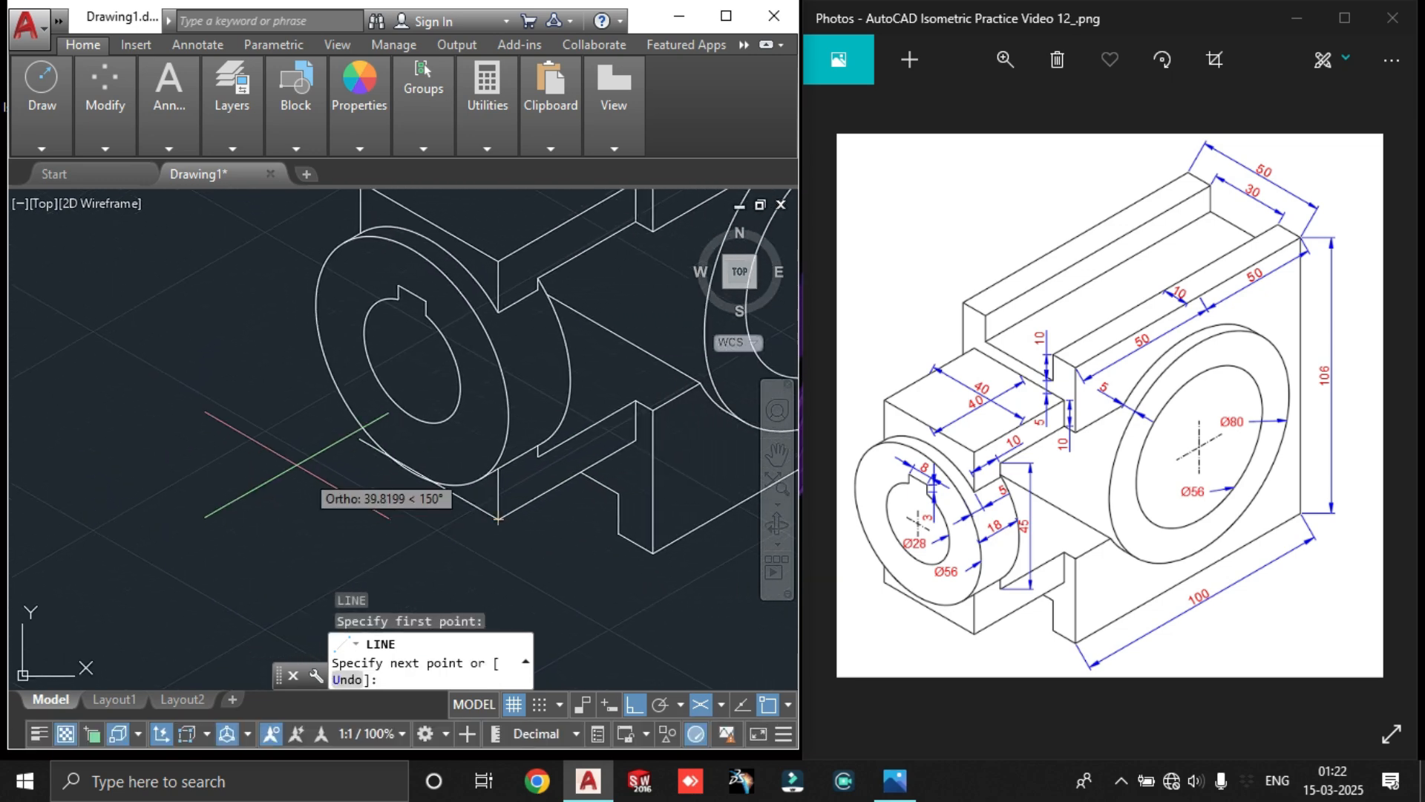
text(40)
key(Return)
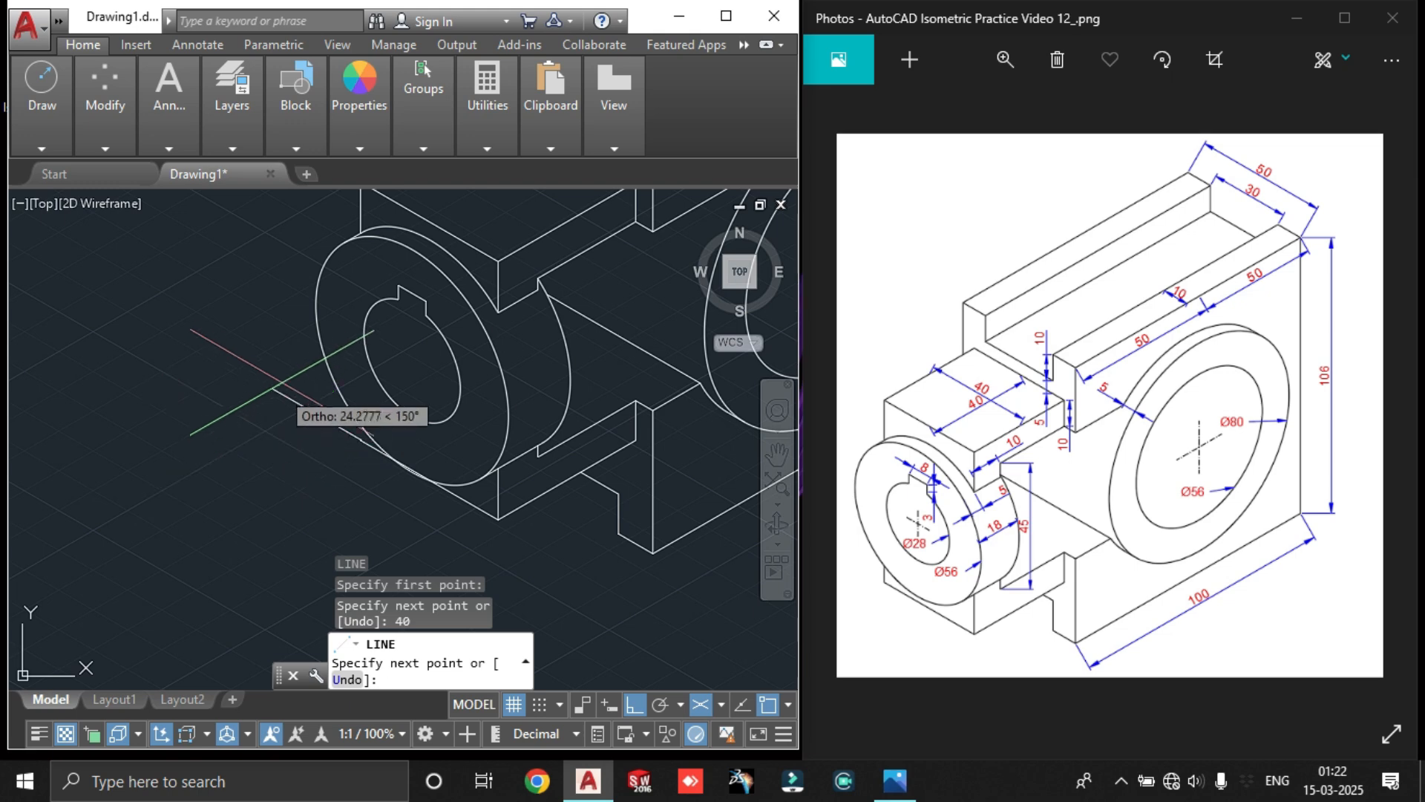
On the right isoplane, draw a vertical line upward from the 40-unit line's far end until it crosses the small ring's outline
key(F5)
scroll(413, 359, up, 2)
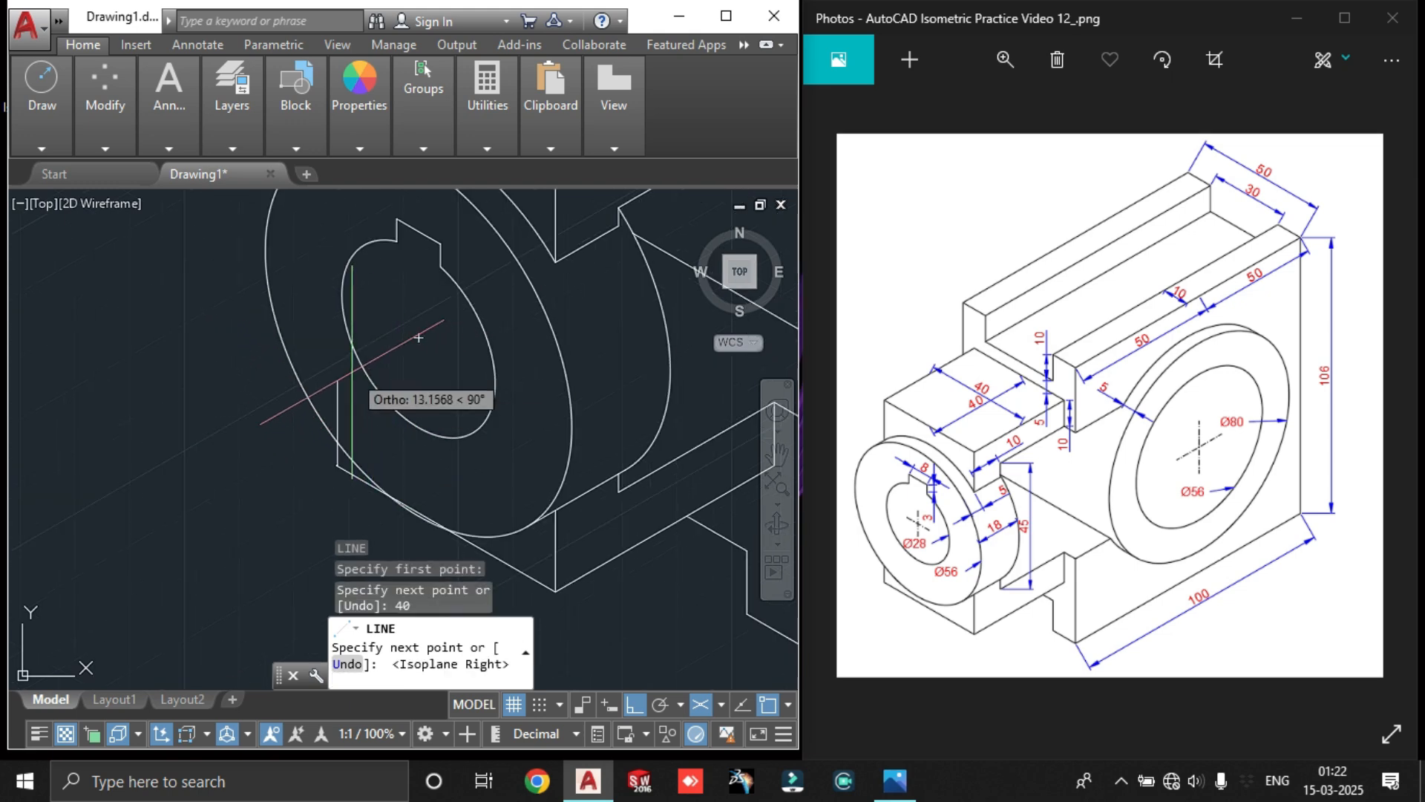
scroll(333, 322, up, 2)
click(331, 327)
key(Escape)
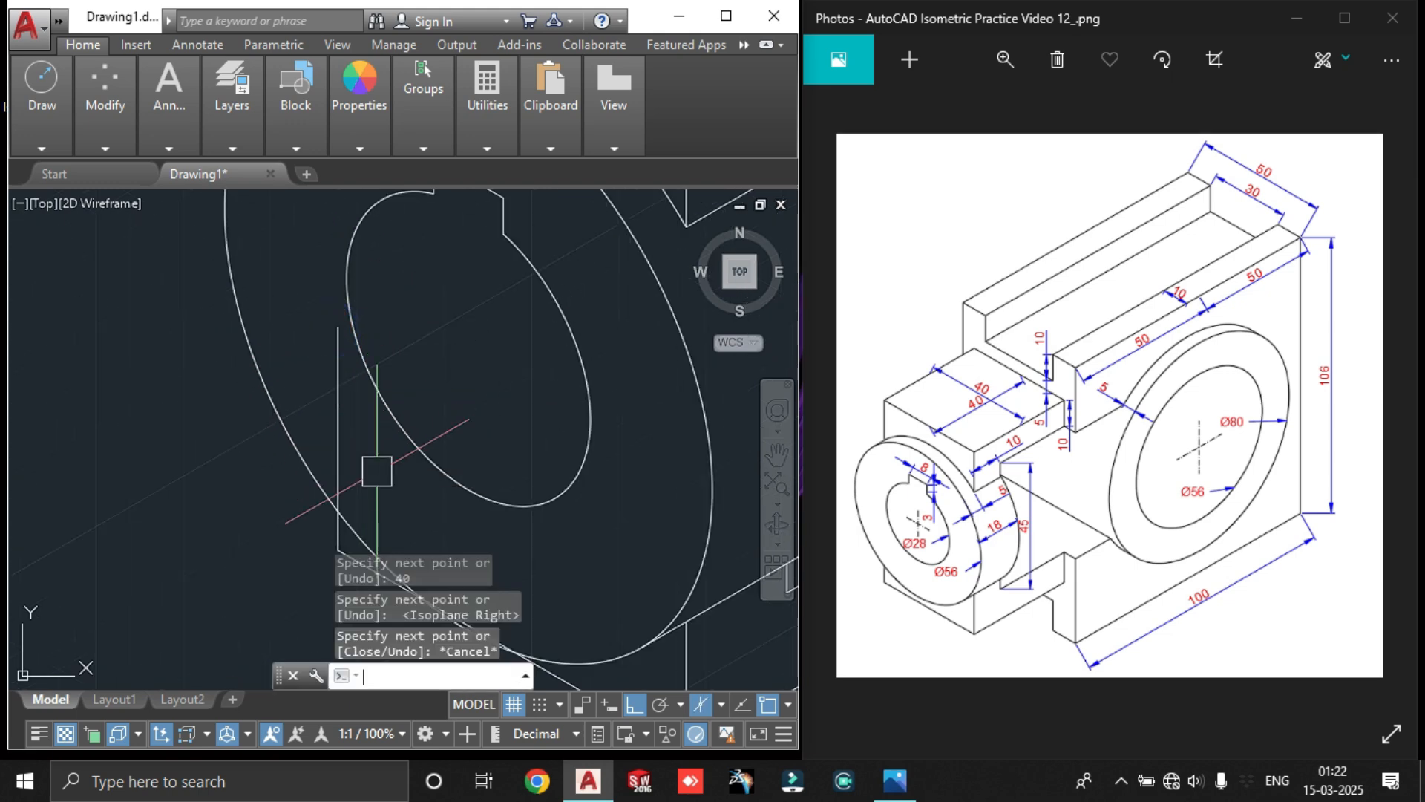
Trim the new vertical line's overshoot inside the small ring
text(tr)
key(Return)
key(Return)
click(346, 439)
scroll(346, 440, down, 5)
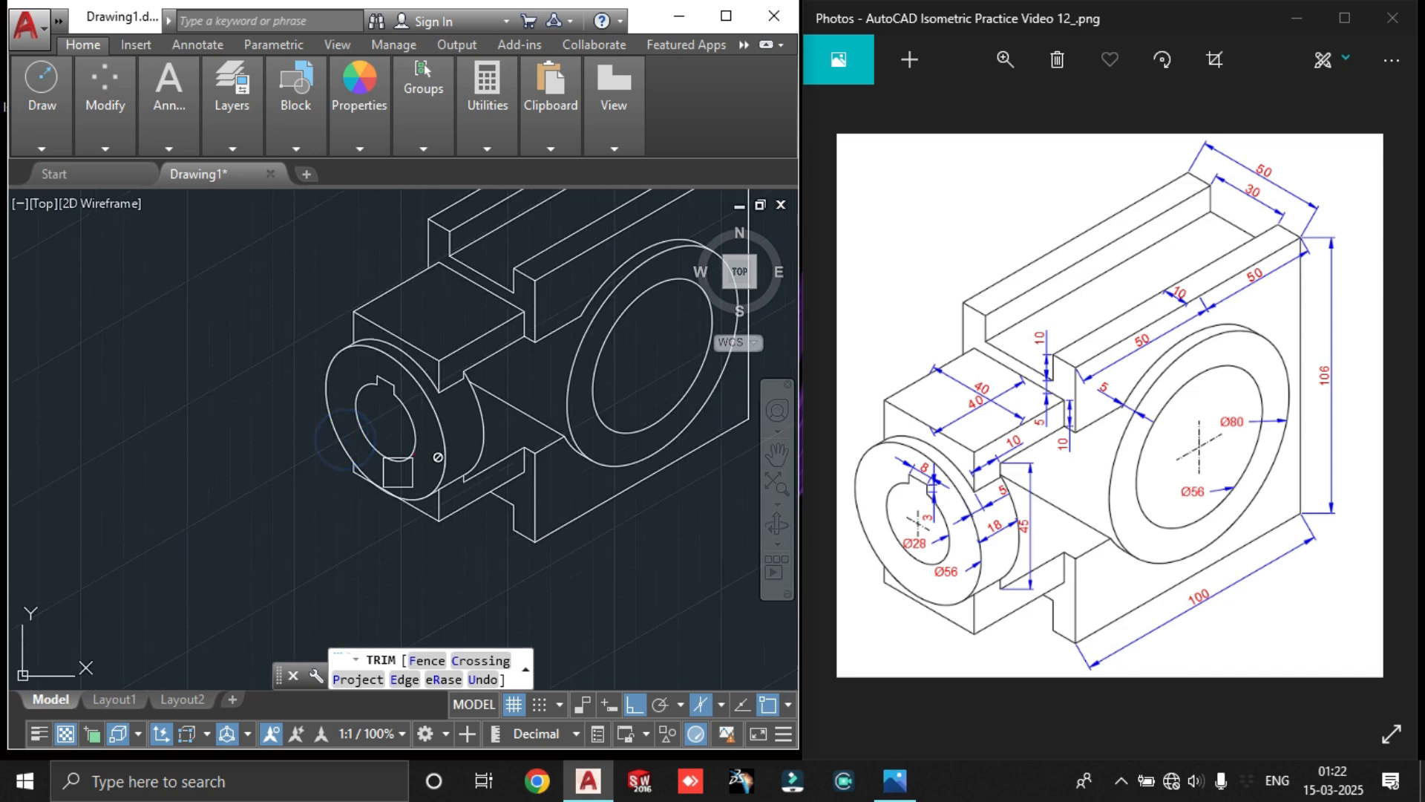
Trim the 40-unit line's portion that lies inside the small ring's lower outline
click(438, 455)
scroll(434, 460, up, 3)
scroll(233, 442, up, 3)
scroll(186, 426, up, 2)
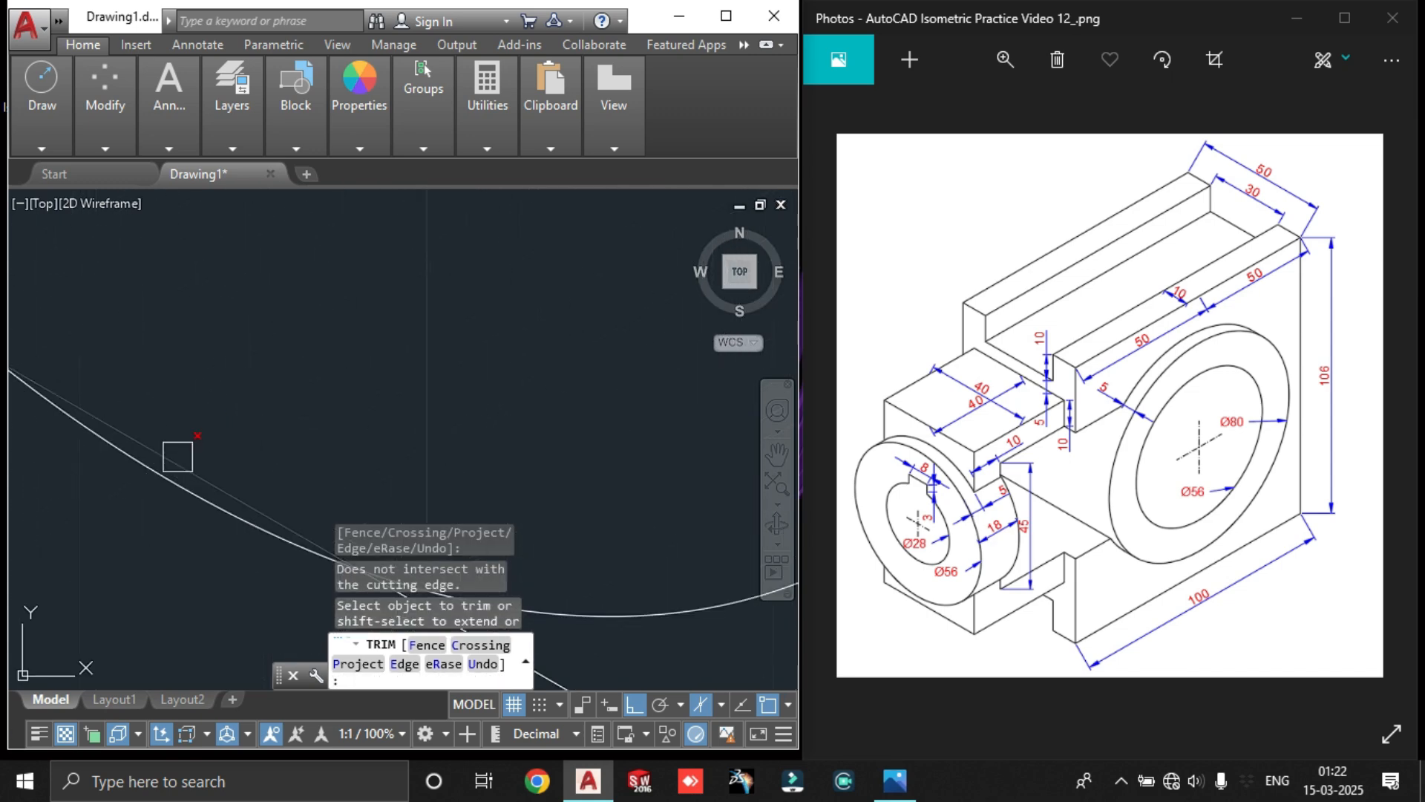
click(177, 457)
scroll(297, 448, down, 5)
click(357, 449)
middle_drag(550, 506, 371, 386)
click(331, 417)
key(Escape)
Maximize the drawing program's window to show the finished isometric part at full-screen size
scroll(320, 416, down, 2)
scroll(393, 408, down, 4)
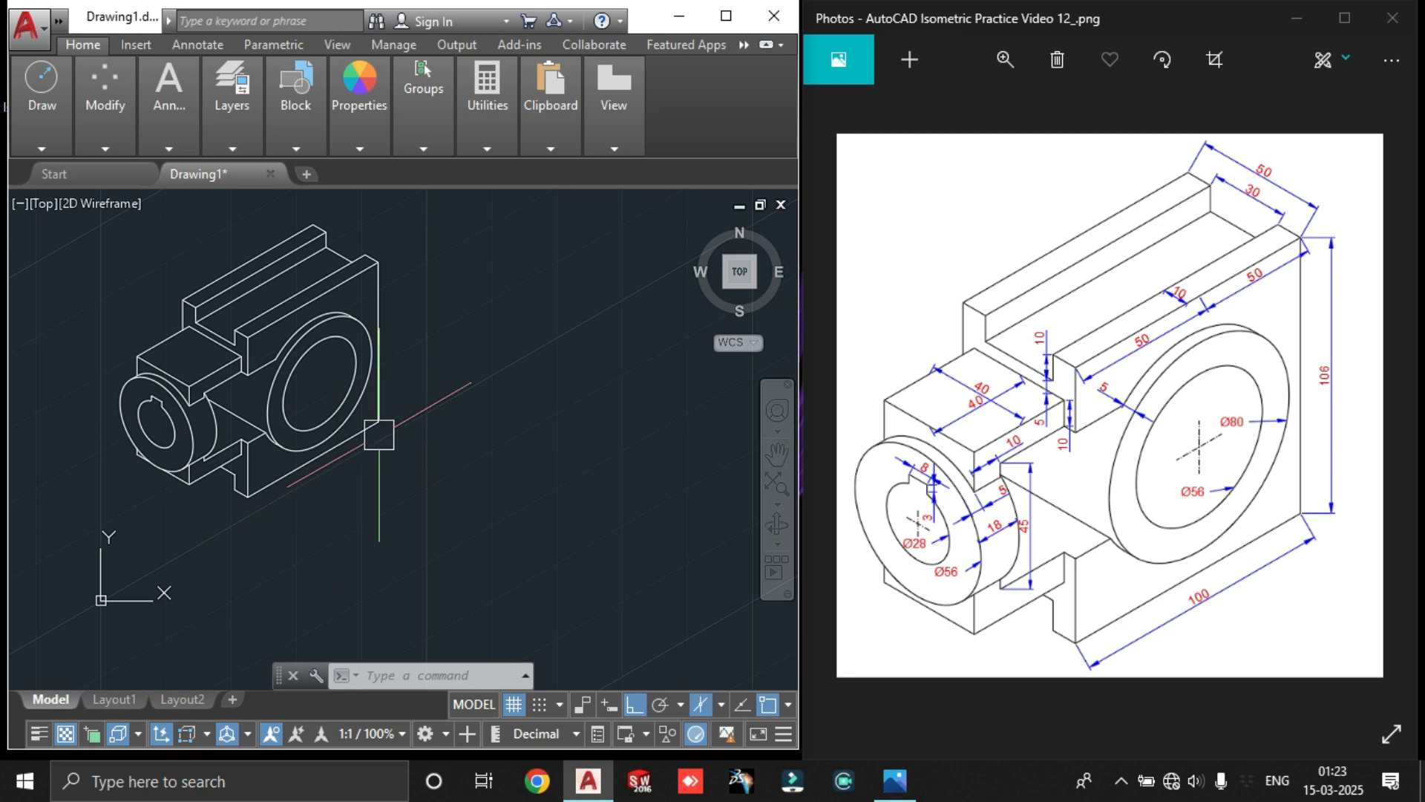
scroll(167, 361, up, 2)
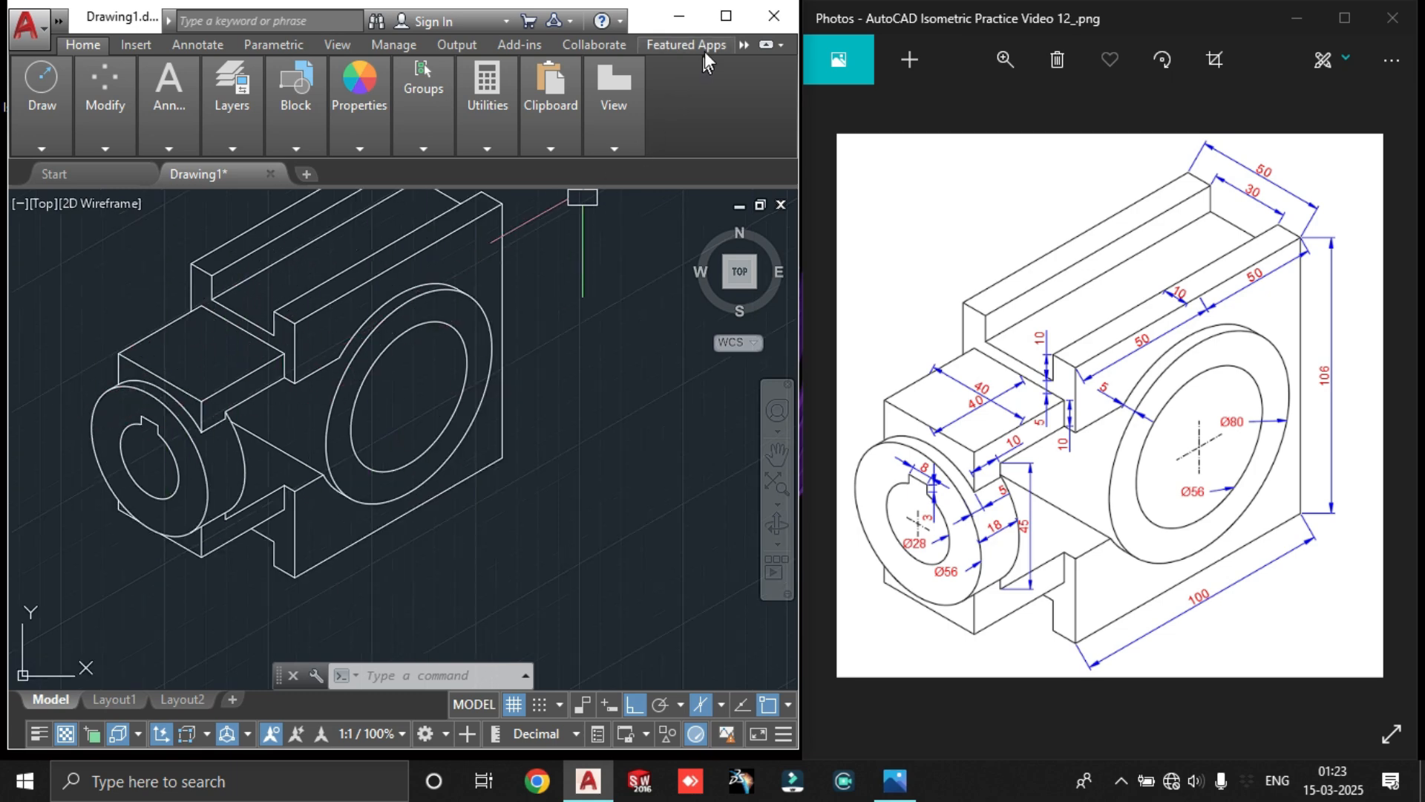
click(723, 13)
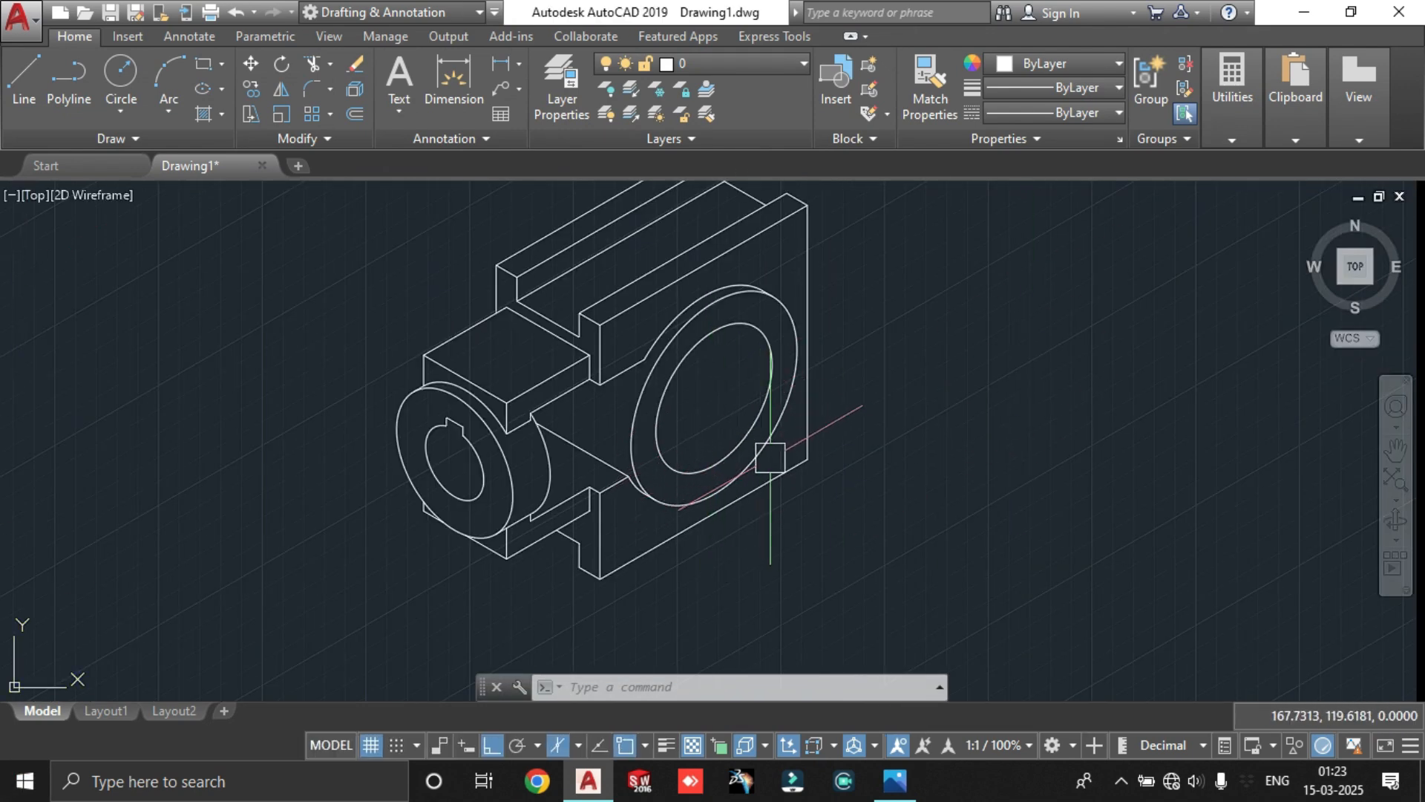
Switch to the Photos app, examine the dimensioned reference image at full-screen size, and return to the finished AutoCAD drawing
click(895, 780)
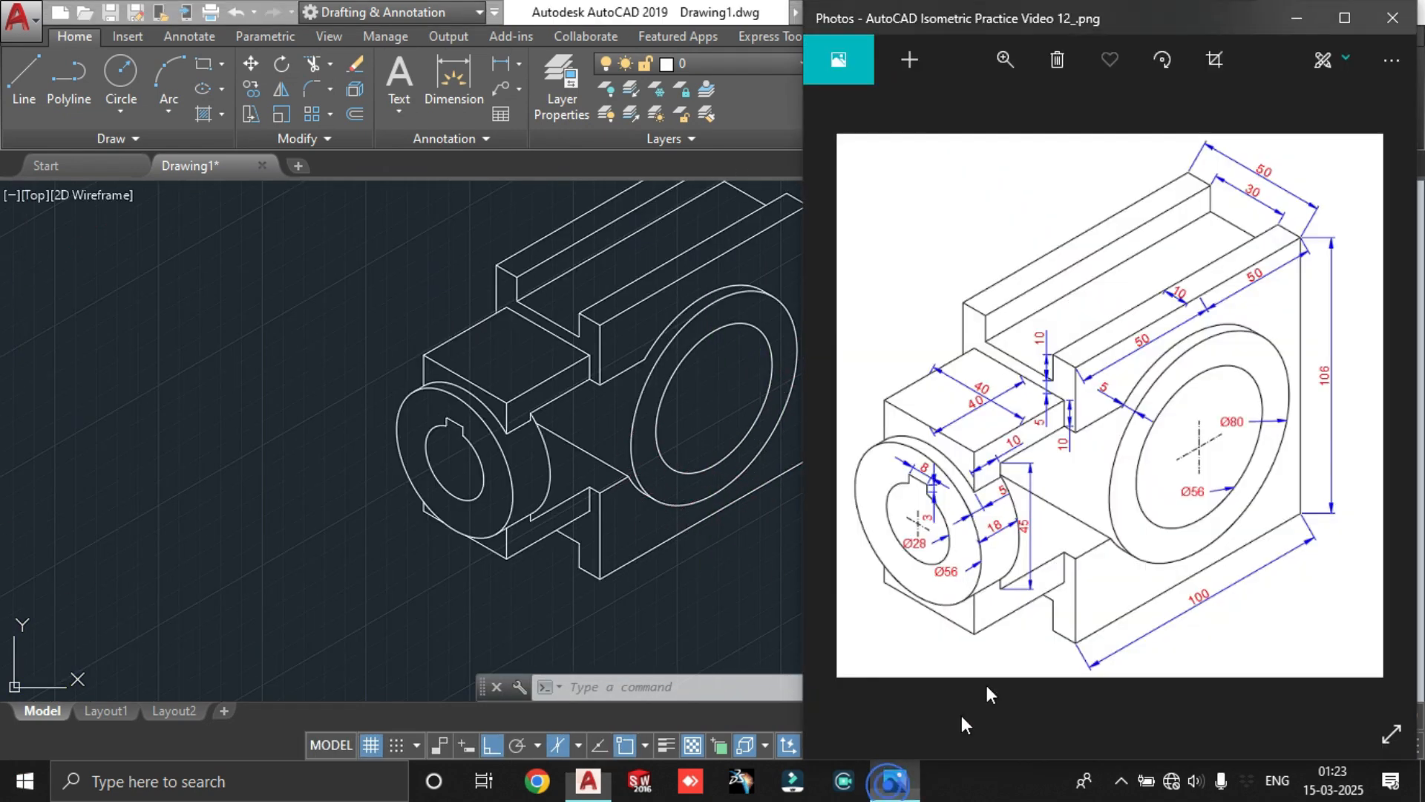
click(1333, 14)
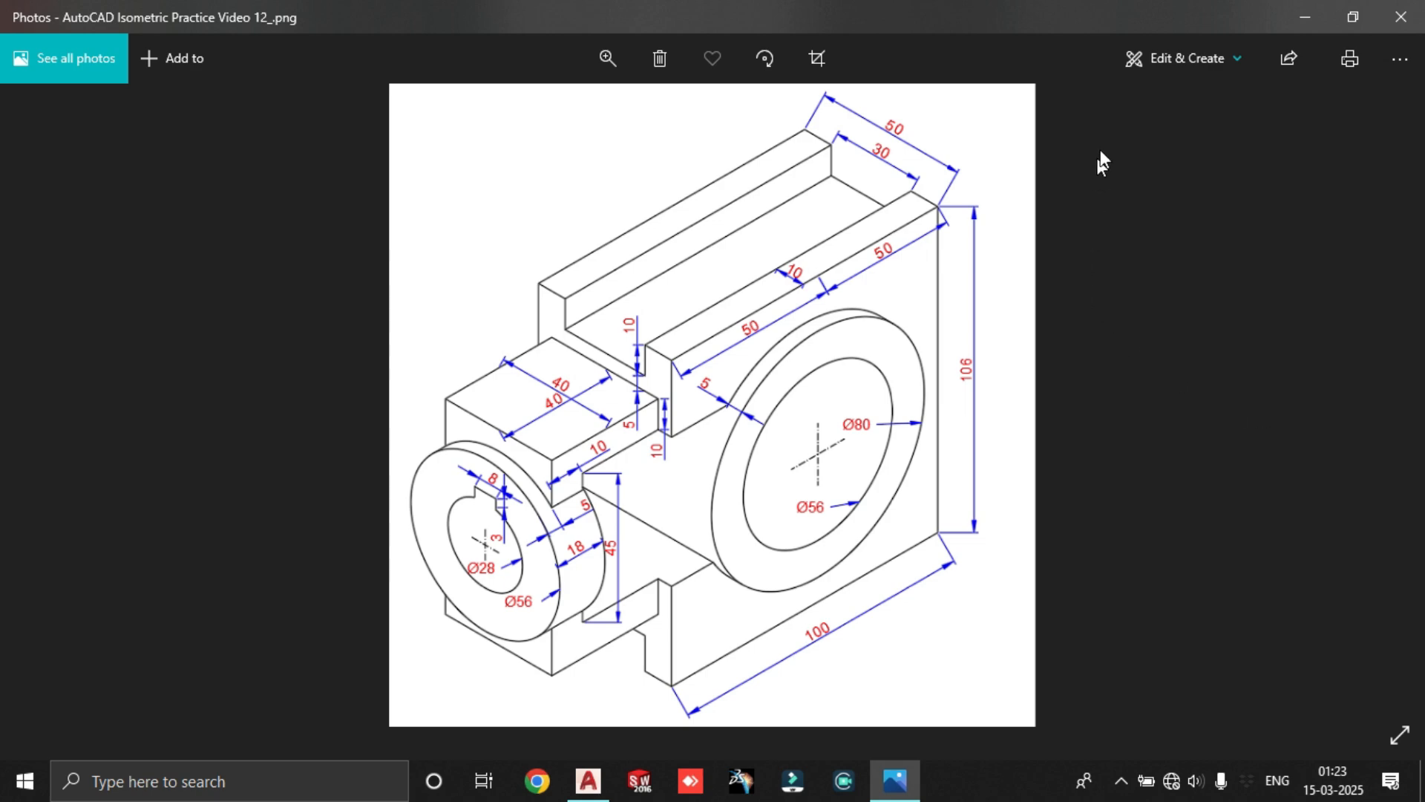
click(1310, 12)
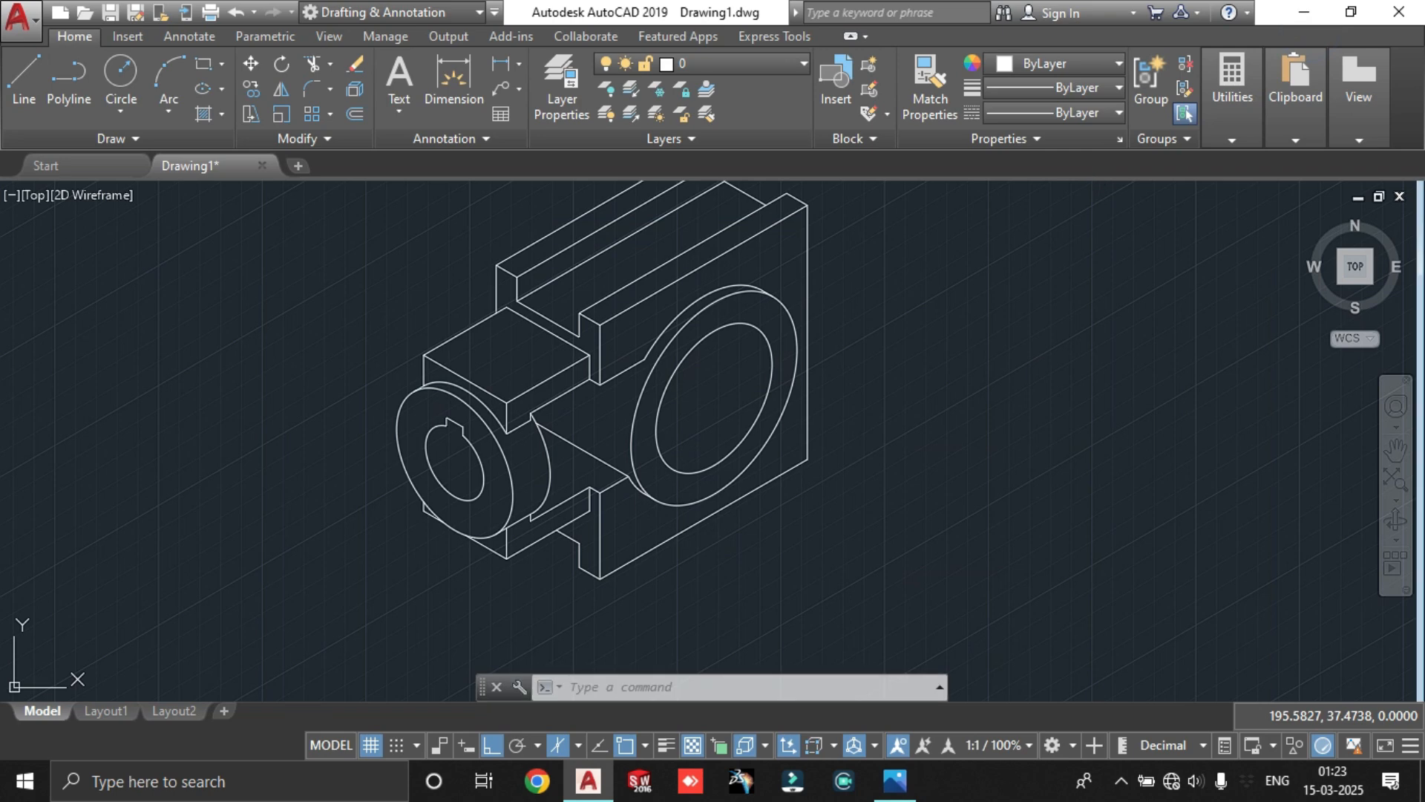
Turn off the background grid and frame the whole isometric part in the drawing area
scroll(863, 356, down, 2)
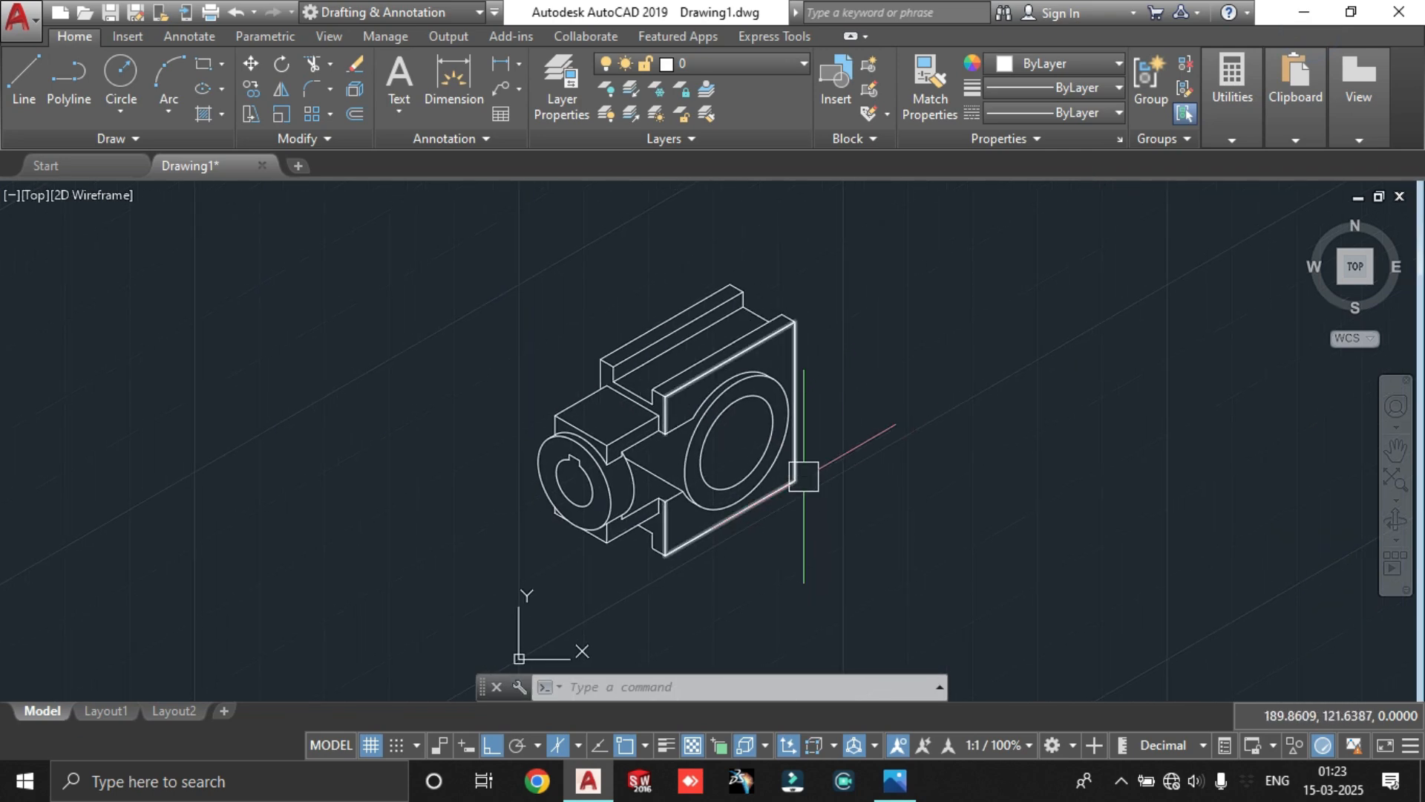
scroll(627, 499, up, 4)
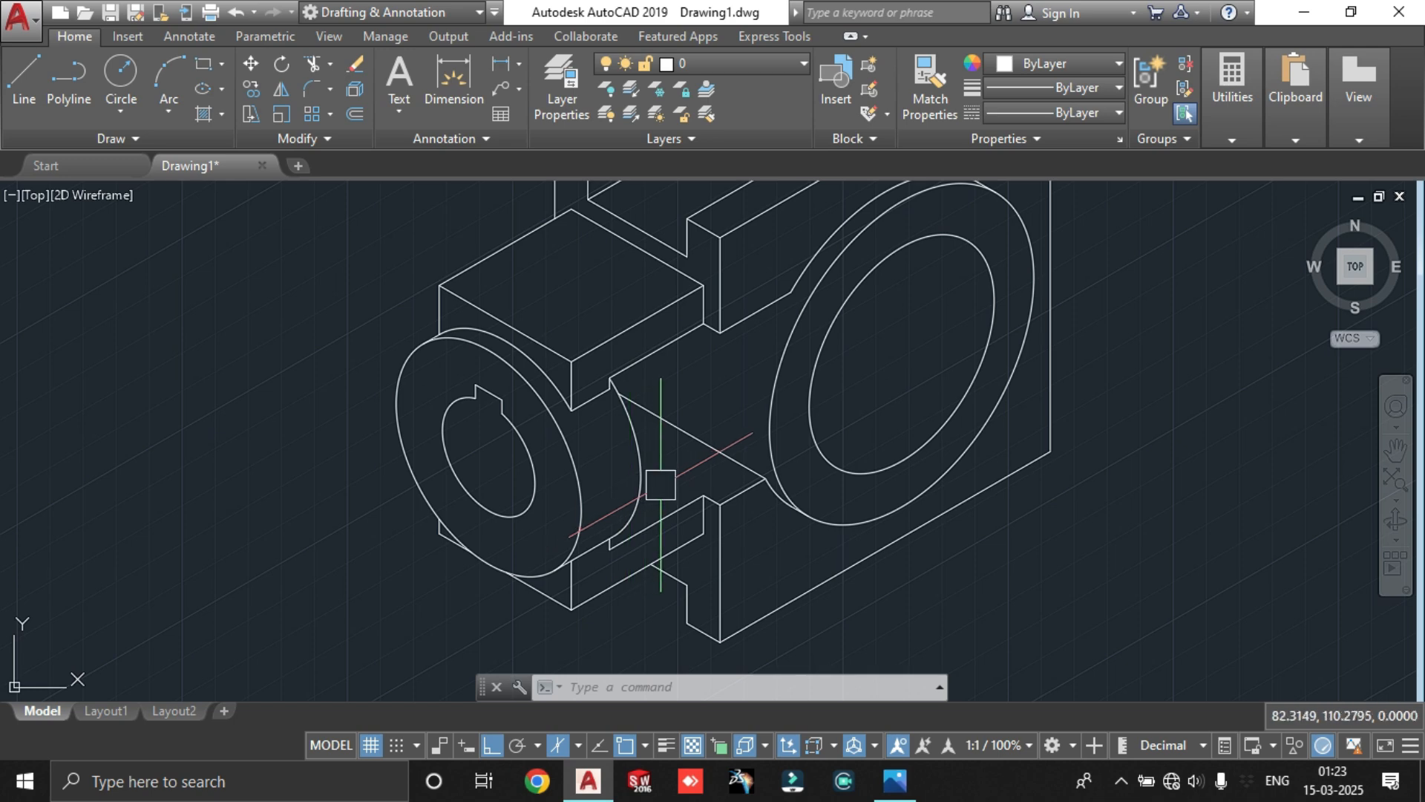
key(F7)
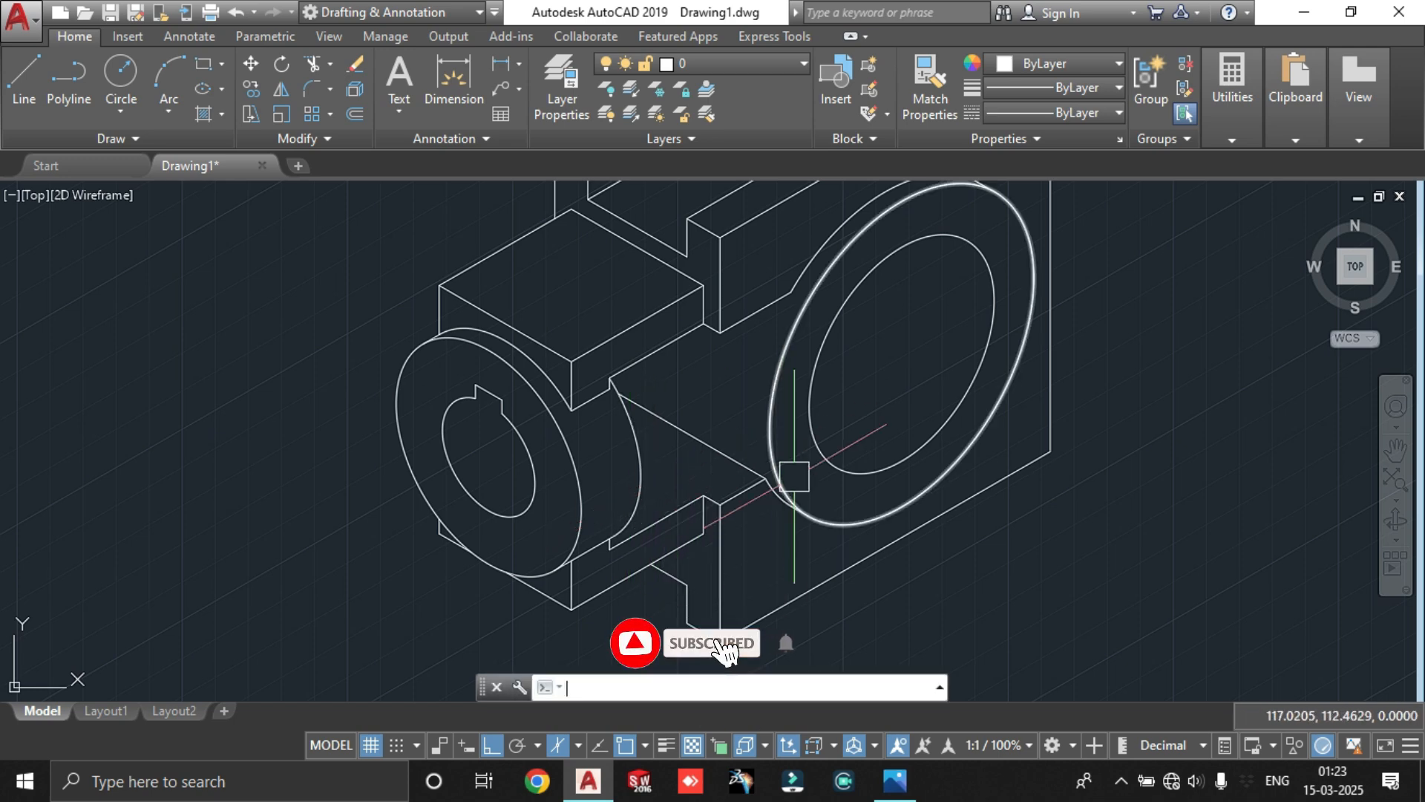
scroll(872, 451, down, 5)
scroll(916, 414, up, 4)
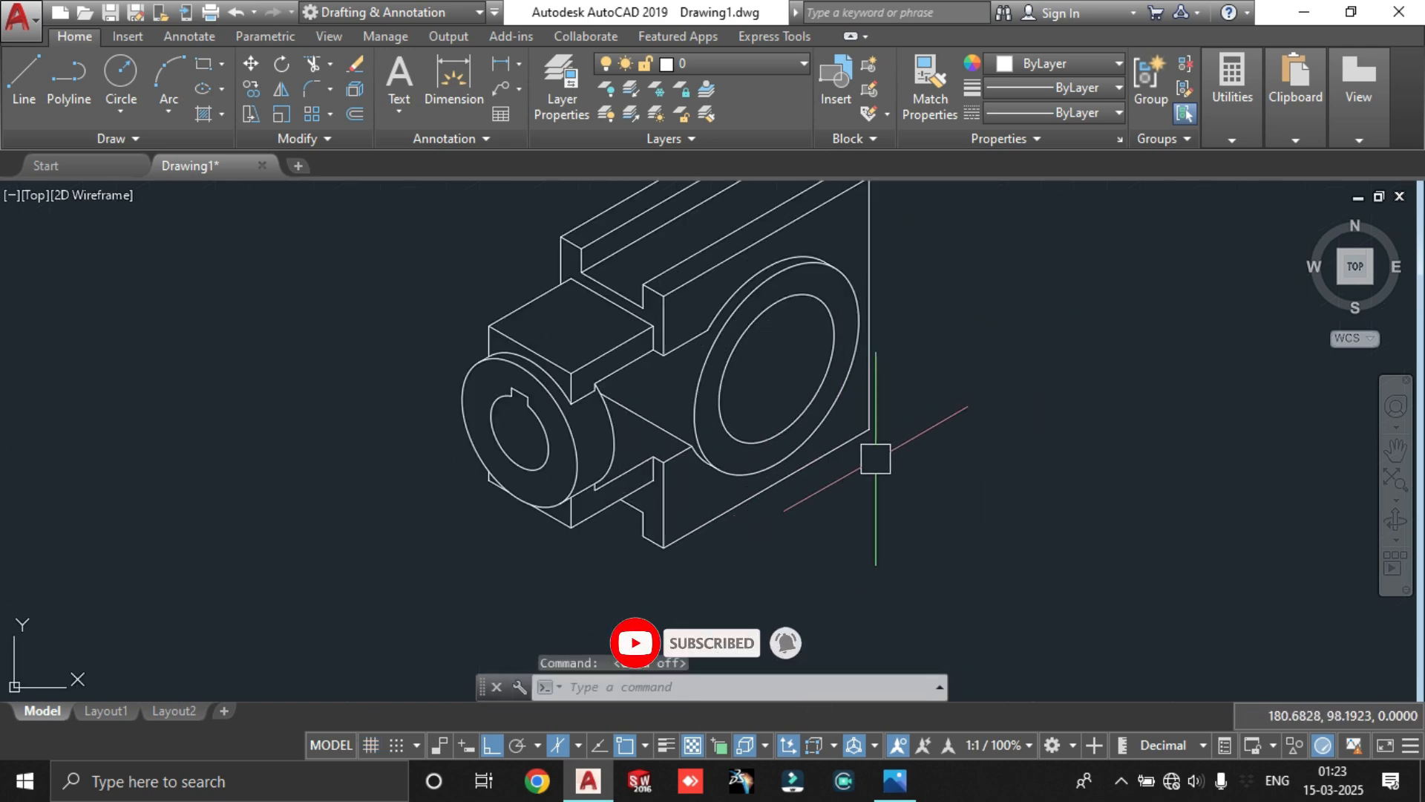
middle_drag(875, 461, 713, 497)
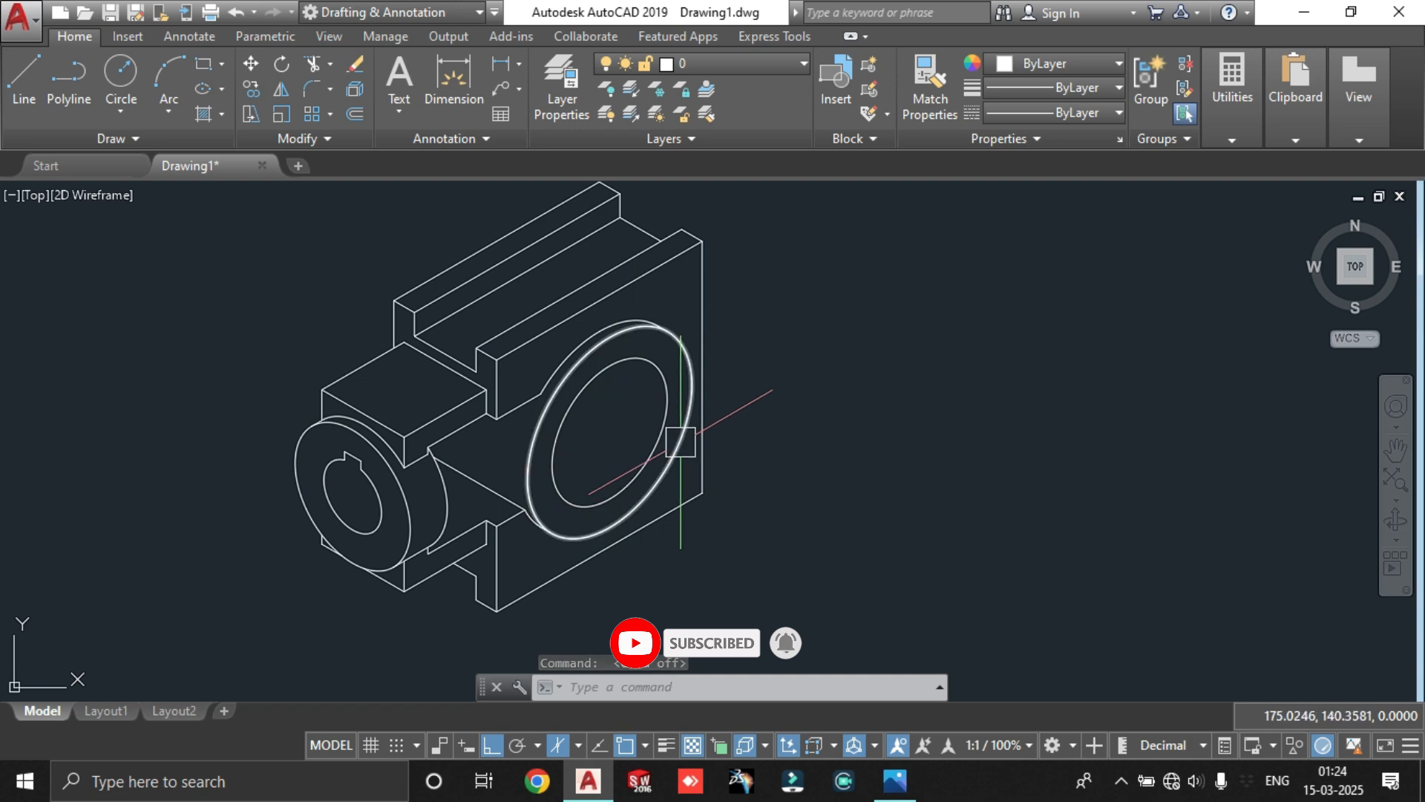
middle_drag(890, 483, 764, 510)
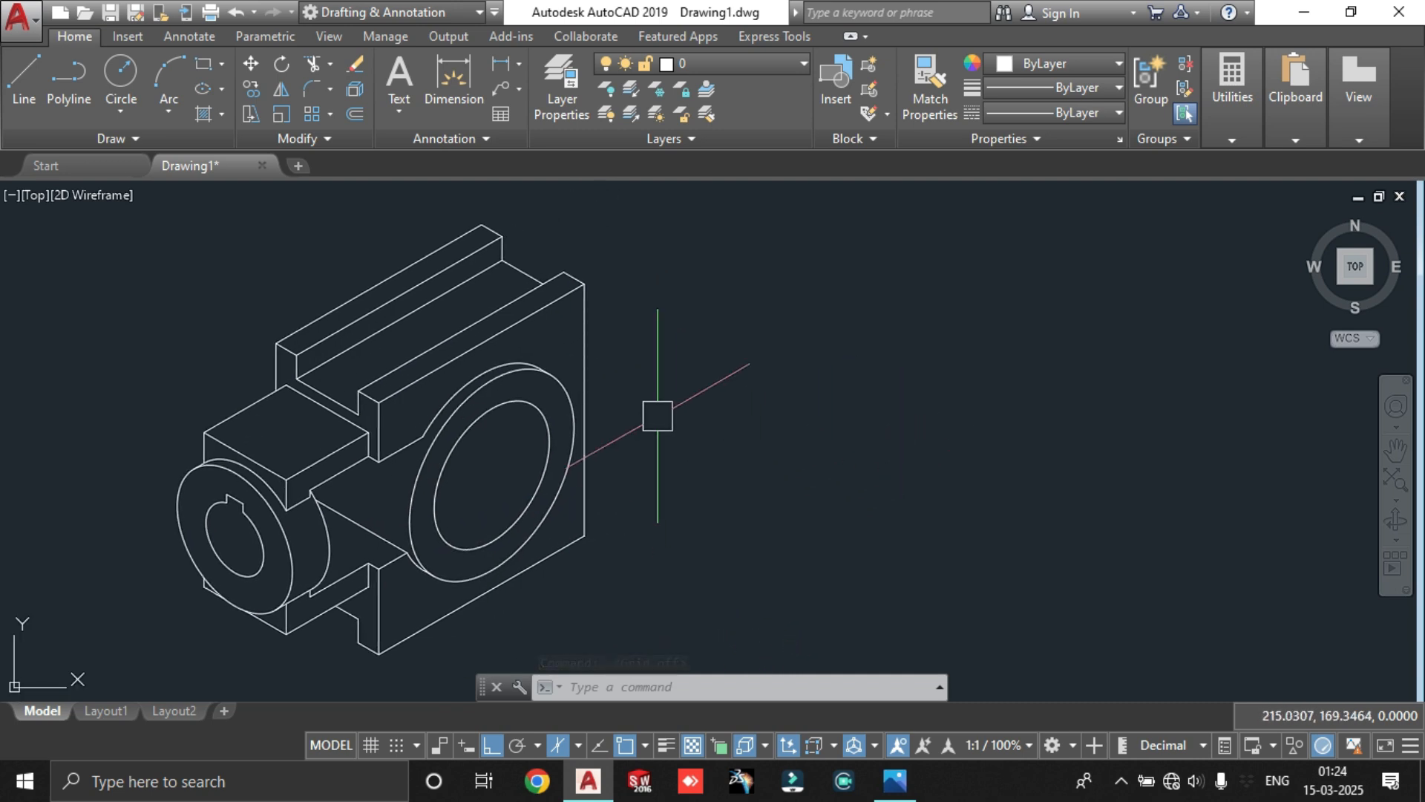